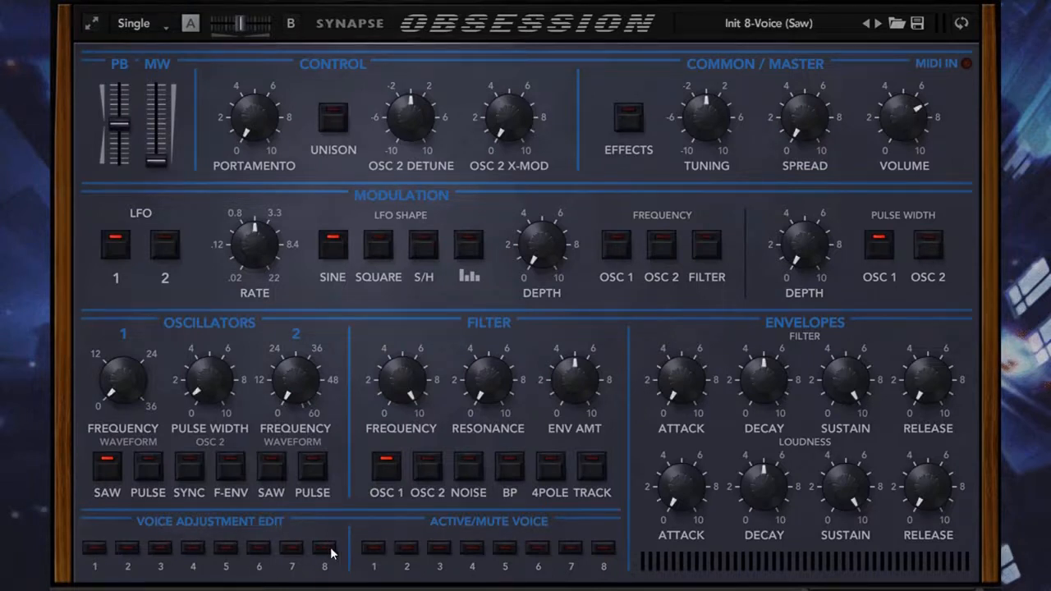
Step: Switch the polyphony to 16 voices and back to 8 voices
{"action": "left_click", "coordinate": [164, 29]}
{"action": "left_click", "coordinate": [164, 123]}
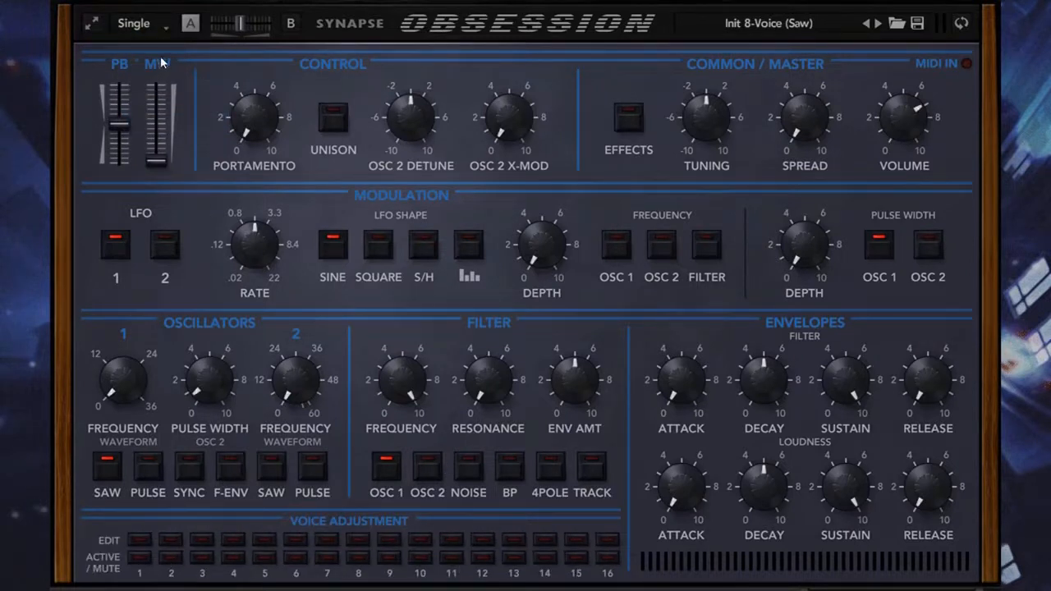
{"action": "left_click", "coordinate": [155, 26]}
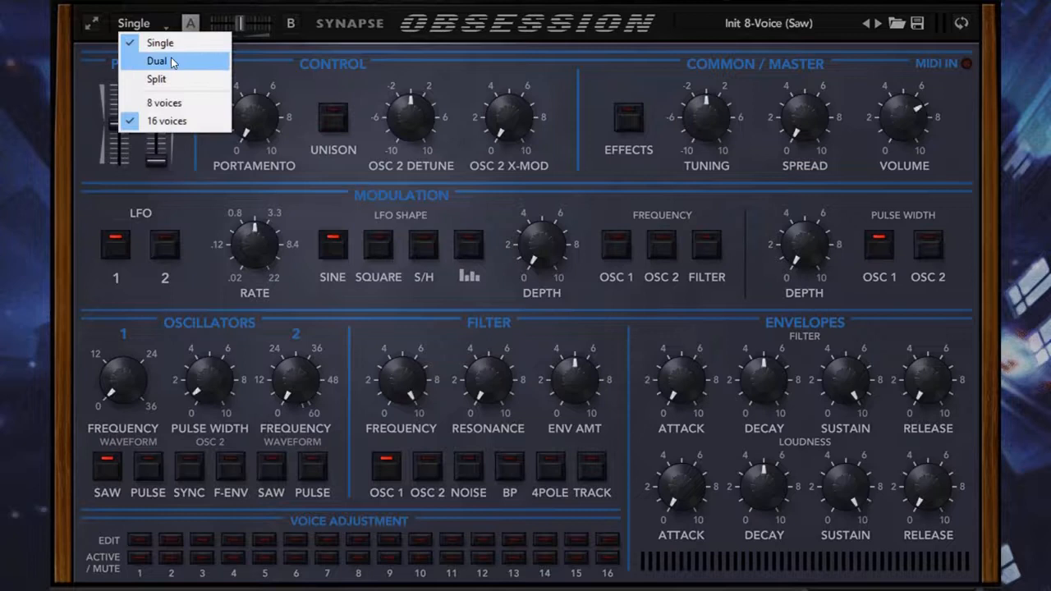
{"action": "left_click", "coordinate": [165, 102]}
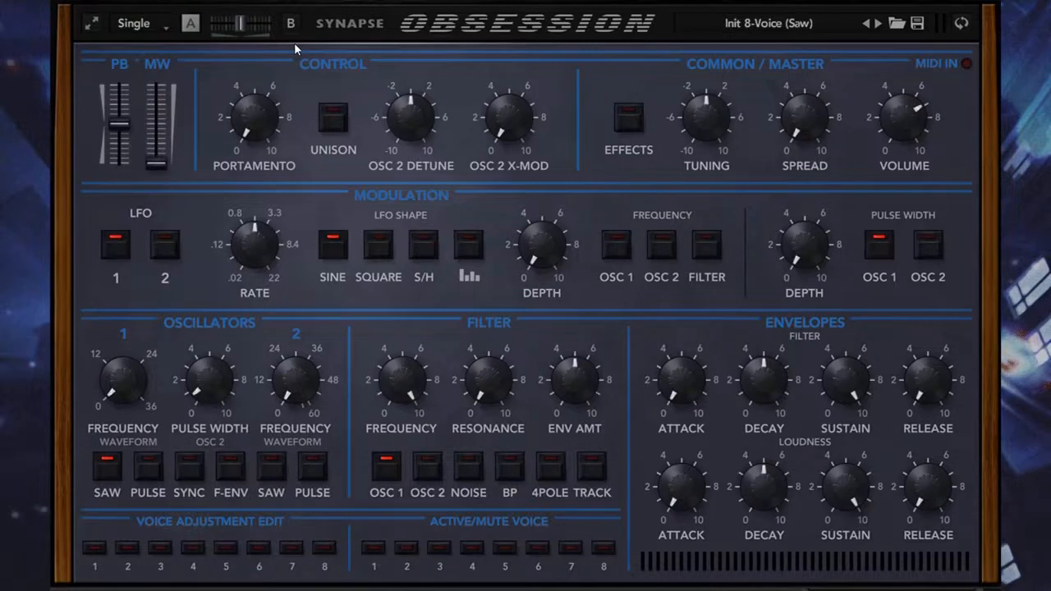
{"action": "left_click", "coordinate": [156, 26]}
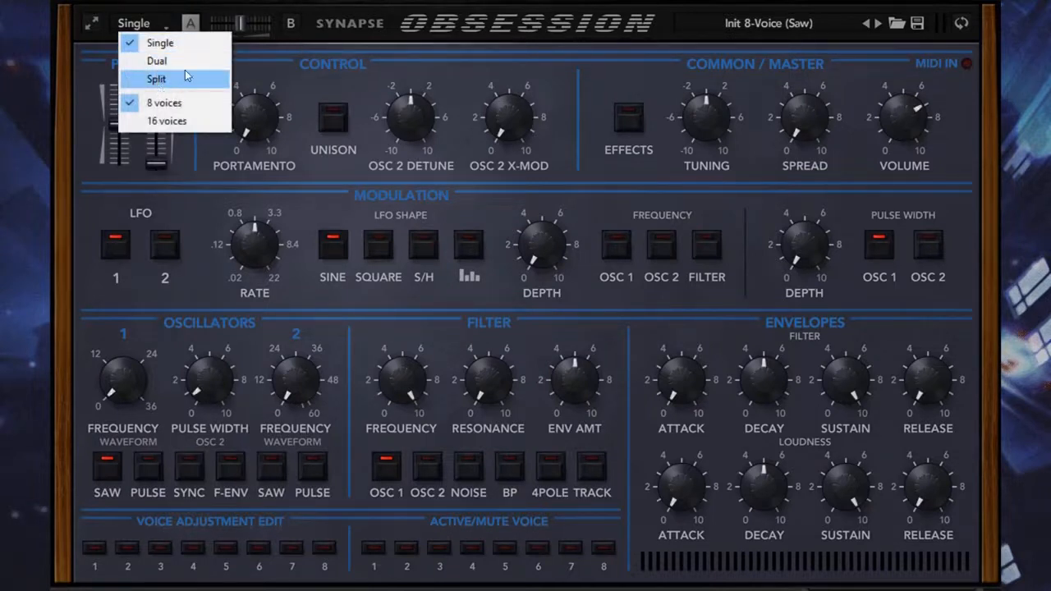
{"action": "left_click", "coordinate": [314, 45]}
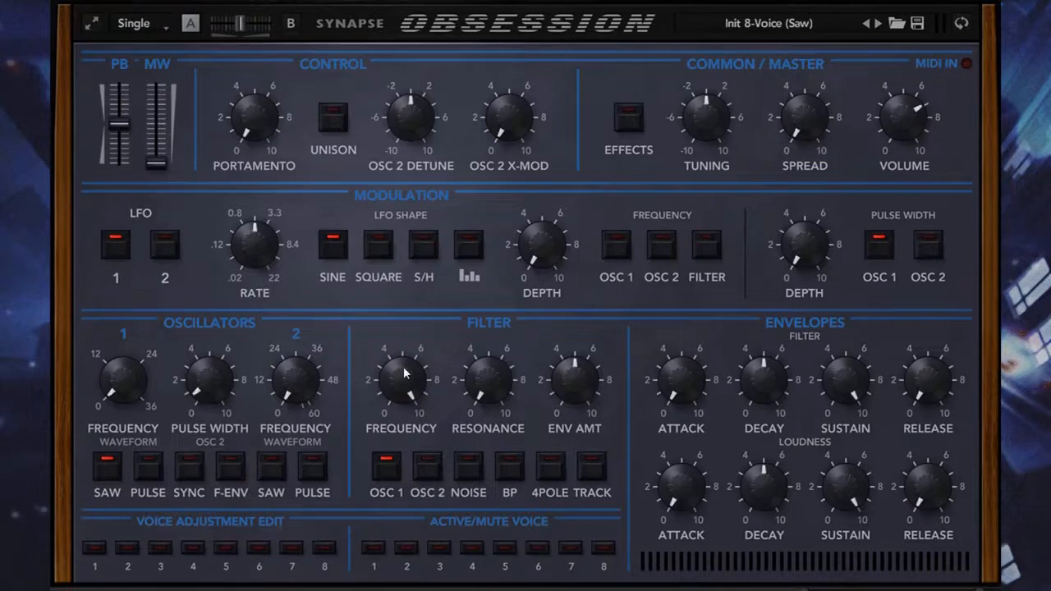
{"action": "left_click", "coordinate": [159, 30]}
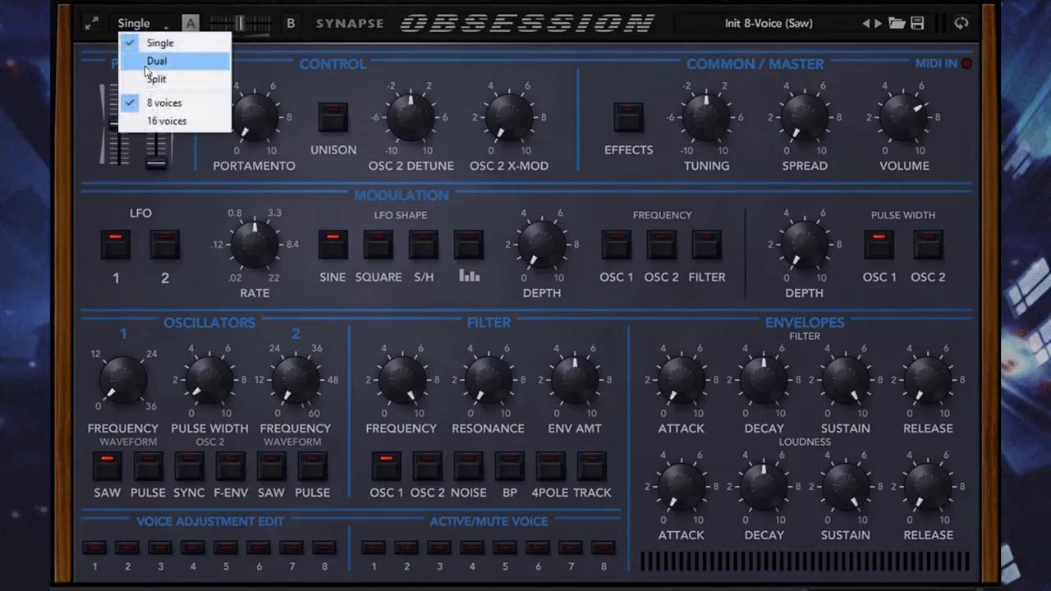
{"action": "left_click", "coordinate": [276, 318]}
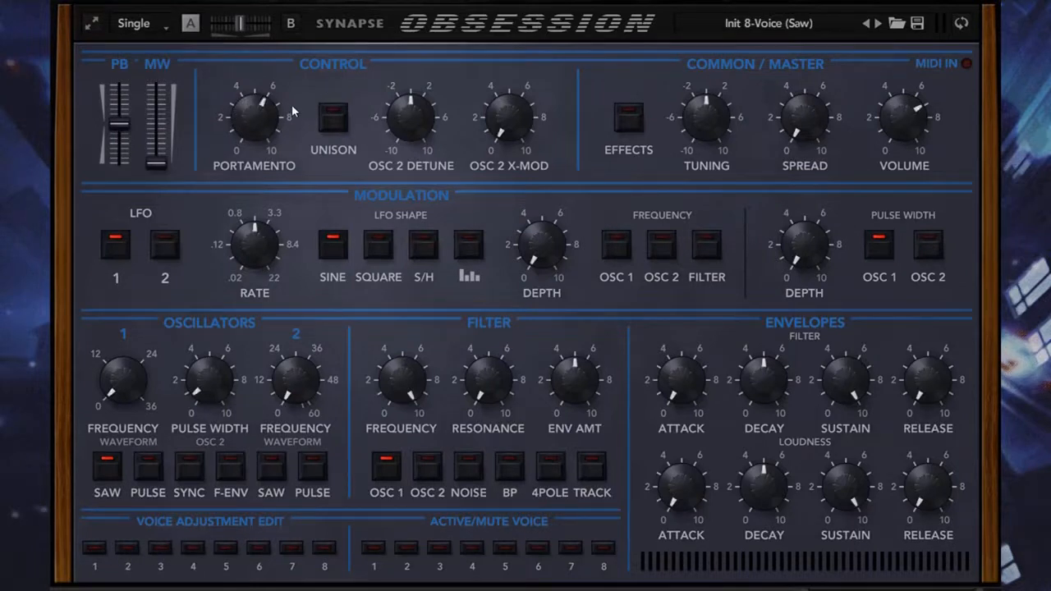
Step: Turn the portamento up and bring it back to 0
{"action": "mouse_move", "coordinate": [269, 112]}
{"action": "left_click_drag", "start_coordinate": [271, 113], "coordinate": [281, 108]}
{"action": "left_click_drag", "start_coordinate": [240, 136], "coordinate": [261, 336]}
Step: Load the Init 8-Voice (Saw) preset from the Init Patch category
{"action": "left_click", "coordinate": [747, 35]}
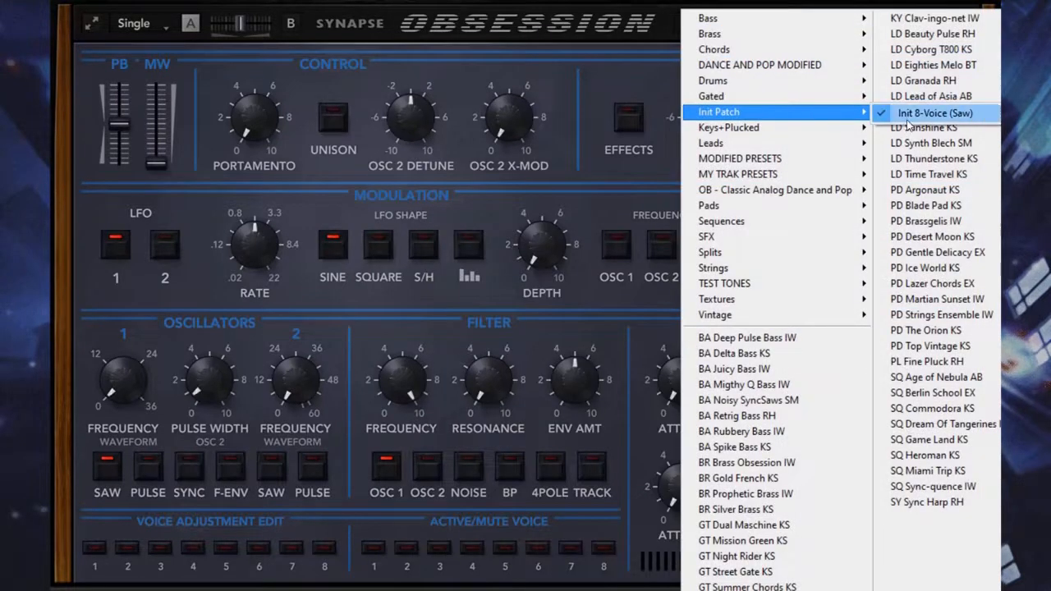
{"action": "left_click", "coordinate": [908, 120]}
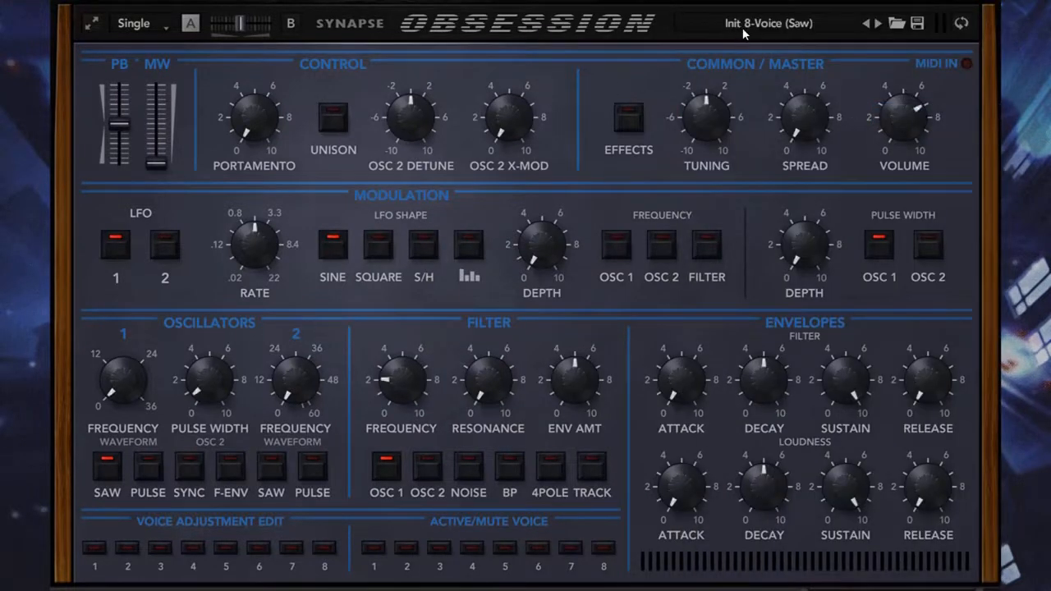
{"action": "left_click", "coordinate": [745, 32]}
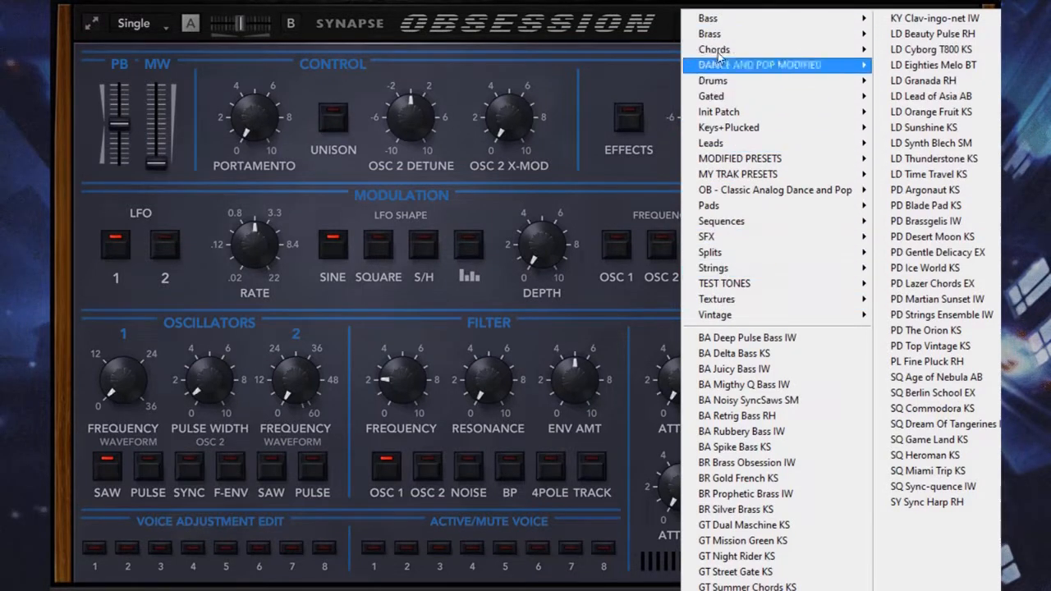
{"action": "mouse_move", "coordinate": [733, 113]}
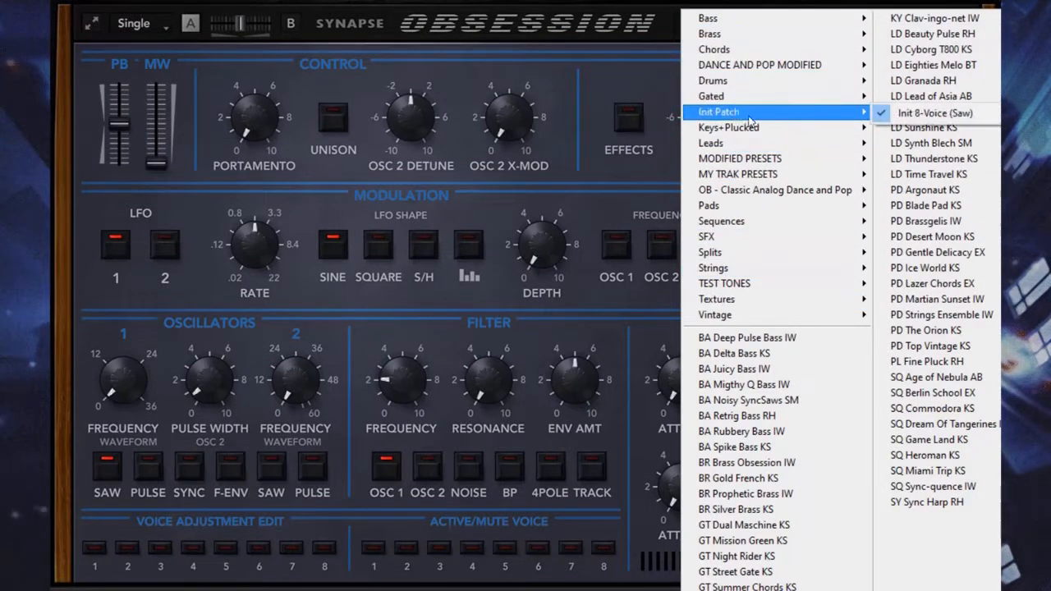
{"action": "left_click", "coordinate": [908, 115]}
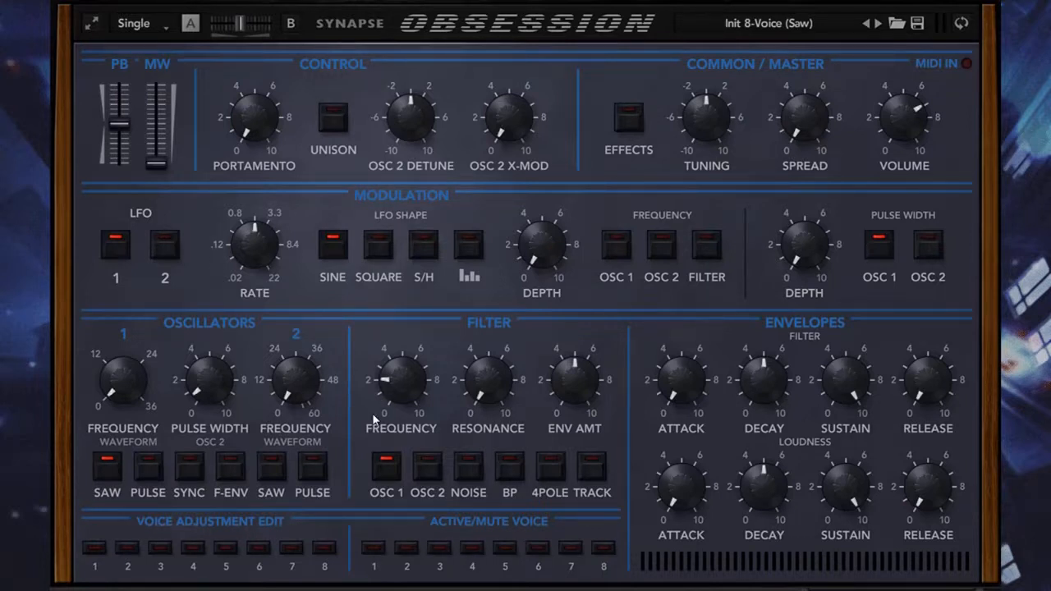
Step: Change the voice count to 16 voices and return it to 8 voices, keeping Single mode
{"action": "left_click", "coordinate": [152, 29]}
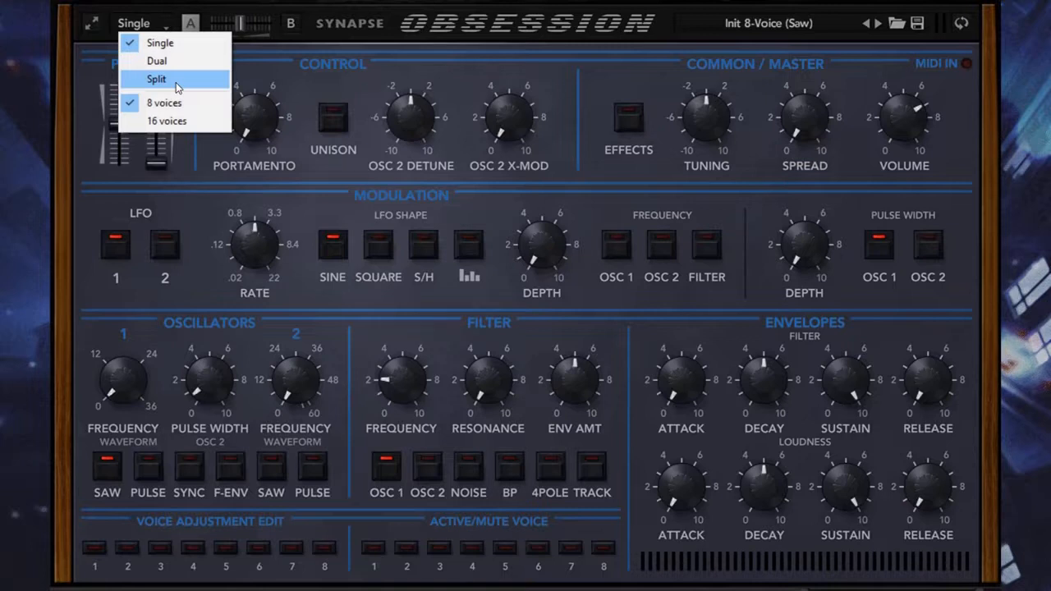
{"action": "left_click", "coordinate": [118, 580]}
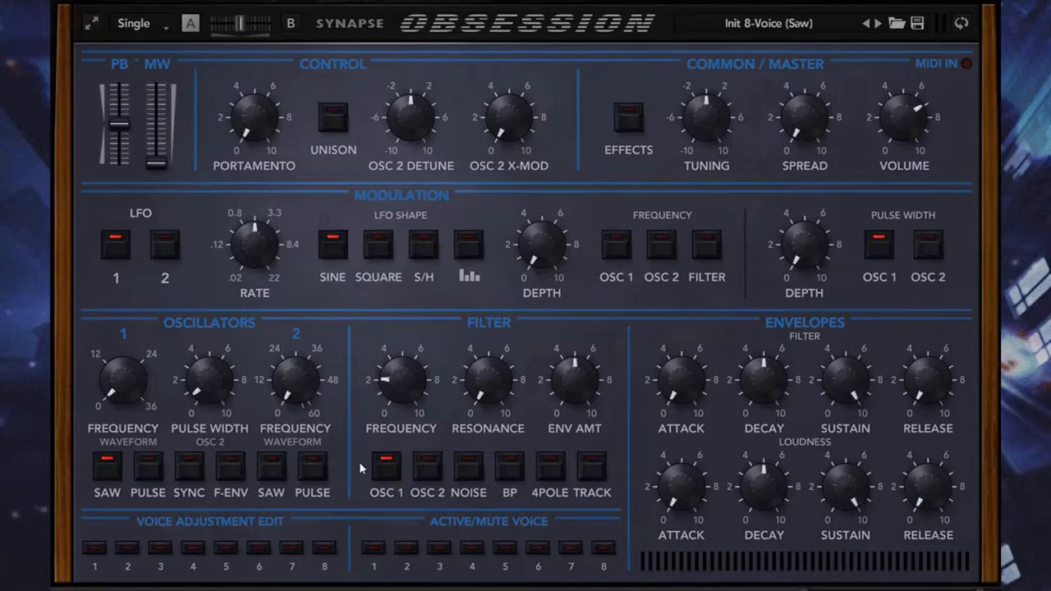
{"action": "left_click", "coordinate": [158, 28]}
{"action": "left_click", "coordinate": [165, 122]}
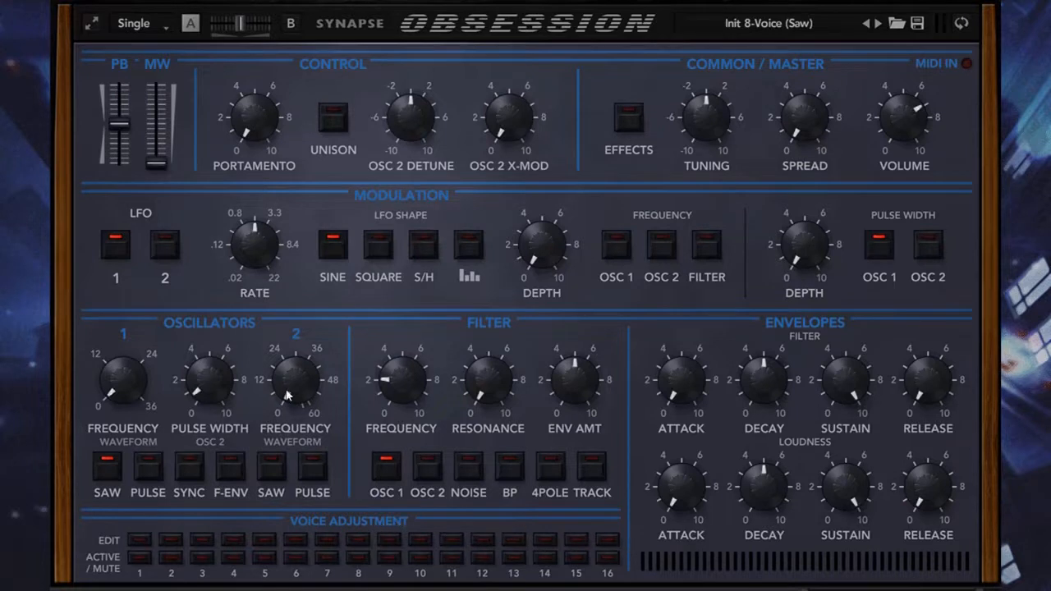
{"action": "left_click", "coordinate": [155, 24]}
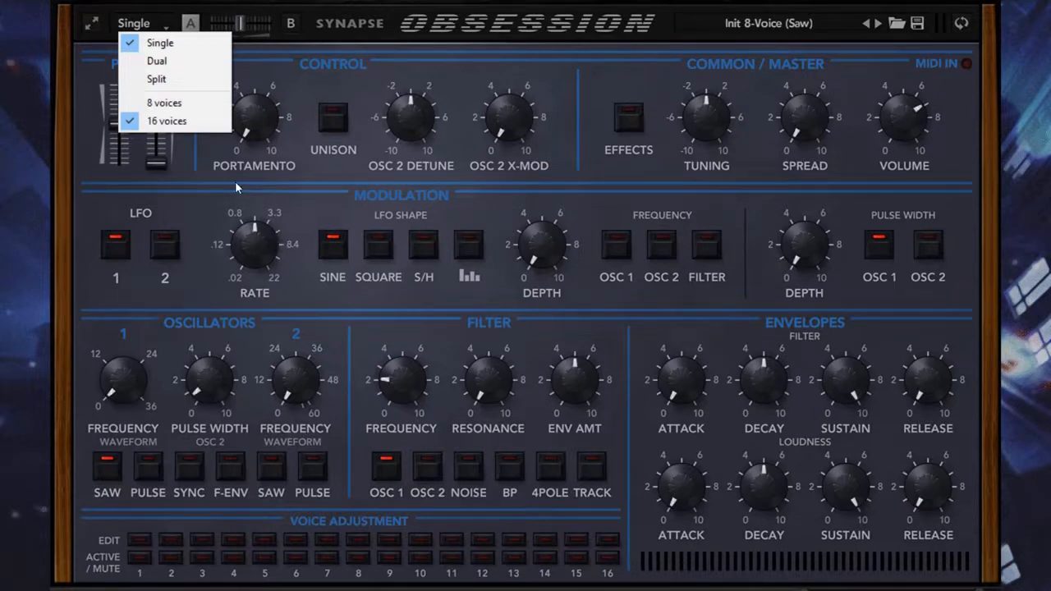
{"action": "left_click", "coordinate": [168, 104]}
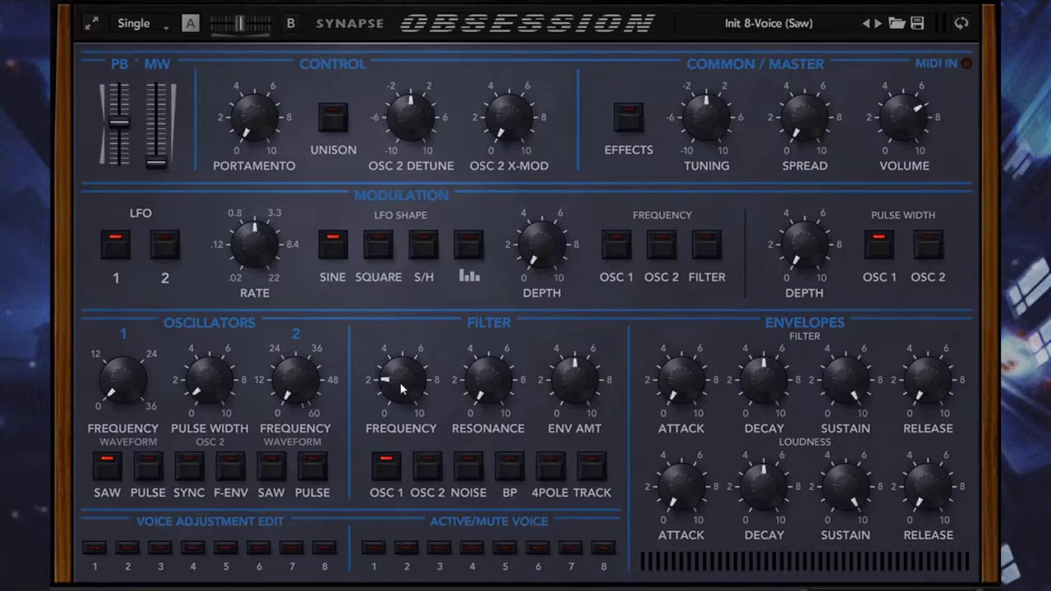
Step: Toggle unison on and off, and turn on oscillator 2's saw waveform with its filter input
{"action": "left_click", "coordinate": [332, 116]}
{"action": "left_click", "coordinate": [333, 119]}
{"action": "left_click", "coordinate": [268, 468]}
{"action": "left_click", "coordinate": [430, 470]}
Step: Try small changes to oscillator 2's frequency and detune, the master tuning and the spread, restoring their initial positions
{"action": "mouse_move", "coordinate": [316, 385]}
{"action": "left_mouse_down"}
{"action": "mouse_move", "coordinate": [306, 361]}
{"action": "mouse_move", "coordinate": [306, 371]}
{"action": "left_mouse_up"}
{"action": "mouse_move", "coordinate": [413, 126]}
{"action": "left_mouse_down"}
{"action": "mouse_move", "coordinate": [439, 17]}
{"action": "mouse_move", "coordinate": [400, 249]}
{"action": "mouse_move", "coordinate": [427, 125]}
{"action": "left_mouse_up"}
{"action": "mouse_move", "coordinate": [708, 116]}
{"action": "left_mouse_down"}
{"action": "mouse_move", "coordinate": [711, 129]}
{"action": "mouse_move", "coordinate": [717, 117]}
{"action": "left_mouse_up"}
{"action": "mouse_move", "coordinate": [802, 129]}
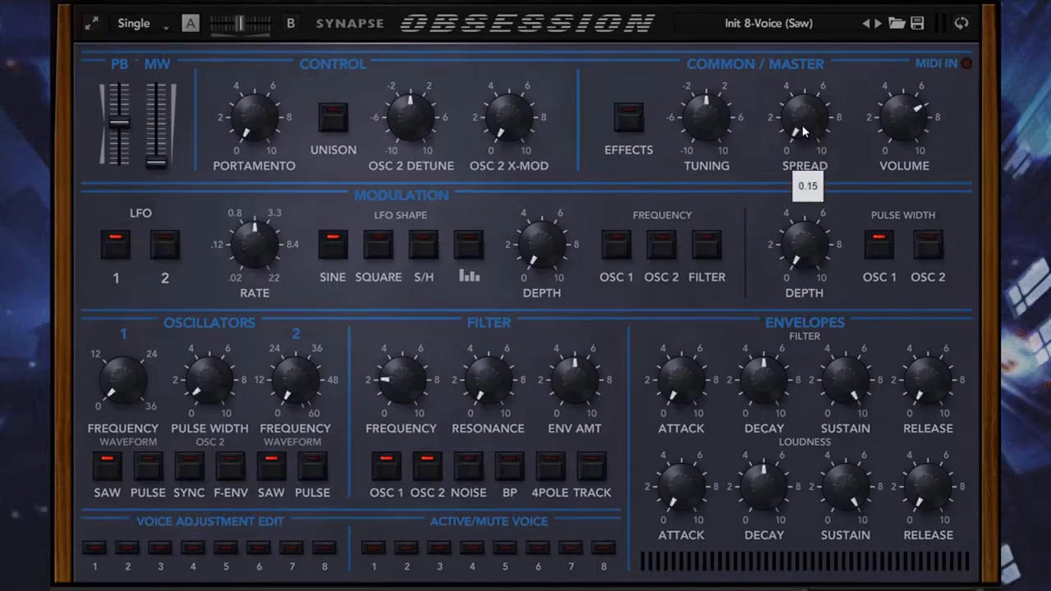
{"action": "scroll", "coordinate": [802, 133], "scroll_direction": "up", "scroll_amount": 3}
{"action": "scroll", "coordinate": [802, 134], "scroll_direction": "down", "scroll_amount": 3}
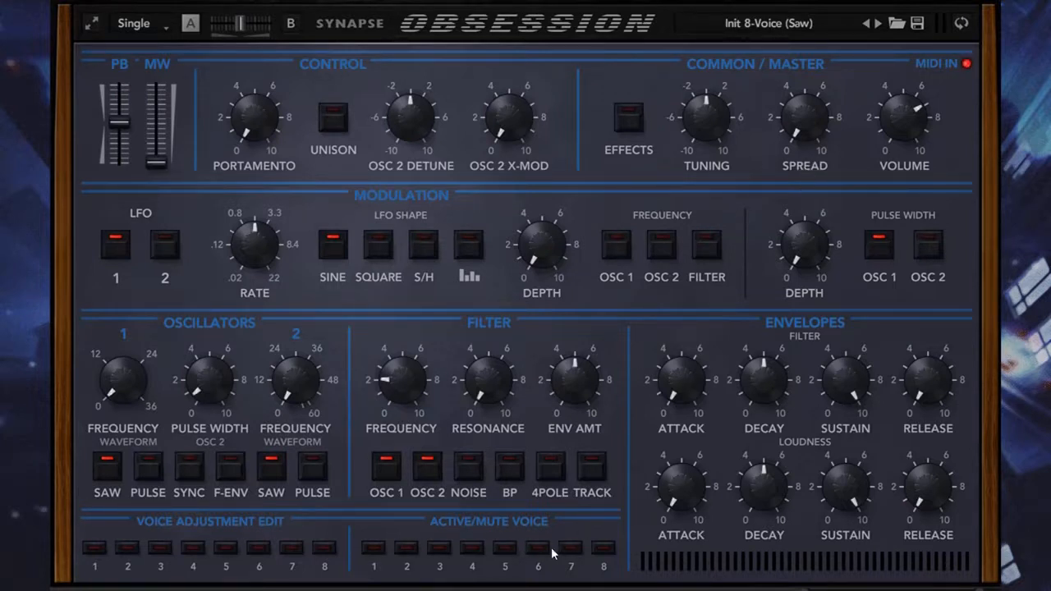
Step: Turn off oscillator 2's filter input, and sweep the spread through its range, leaving it just under 2
{"action": "left_click", "coordinate": [433, 477]}
{"action": "left_click_drag", "start_coordinate": [809, 153], "coordinate": [809, 115]}
{"action": "left_click_drag", "start_coordinate": [809, 117], "coordinate": [795, 226]}
{"action": "left_click_drag", "start_coordinate": [817, 125], "coordinate": [822, 50]}
{"action": "mouse_move", "coordinate": [792, 142]}
{"action": "left_click_drag", "start_coordinate": [793, 142], "coordinate": [770, 216]}
Step: Switch the modulation section between LFO 2 and LFO 1, ending on LFO 1
{"action": "left_click", "coordinate": [163, 247]}
{"action": "left_click", "coordinate": [127, 246]}
{"action": "left_click", "coordinate": [167, 248]}
{"action": "left_click", "coordinate": [119, 249]}
Step: Raise LFO 1's rate above 3.3 Hz and lower it again
{"action": "scroll", "coordinate": [258, 261], "scroll_direction": "up", "scroll_amount": 1}
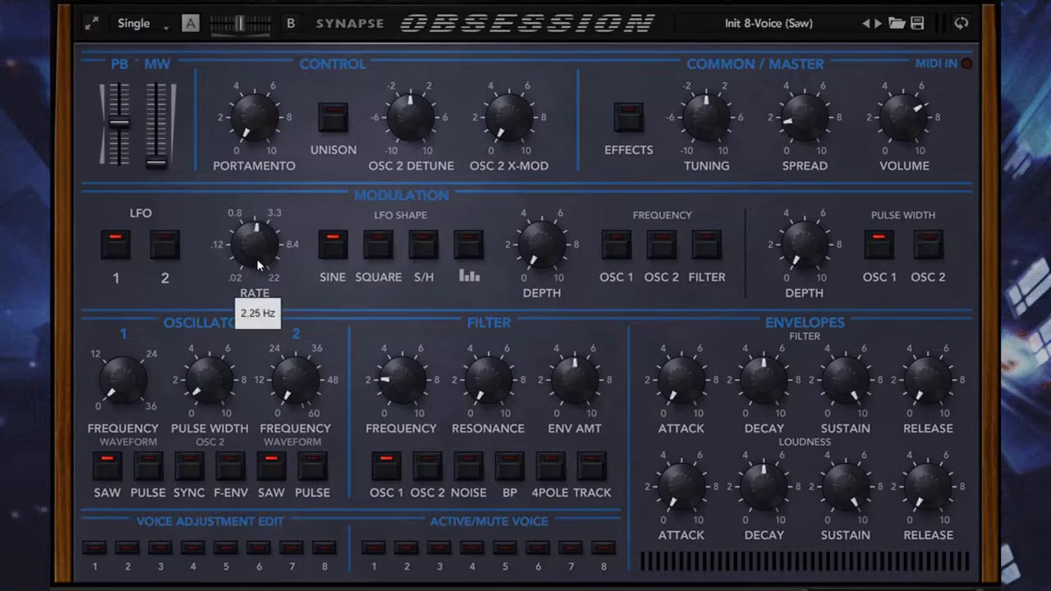
{"action": "scroll", "coordinate": [263, 246], "scroll_direction": "up", "scroll_amount": 2}
{"action": "mouse_move", "coordinate": [263, 246]}
{"action": "left_mouse_down"}
{"action": "mouse_move", "coordinate": [243, 250]}
{"action": "mouse_move", "coordinate": [246, 237]}
{"action": "mouse_move", "coordinate": [263, 263]}
{"action": "mouse_move", "coordinate": [263, 234]}
{"action": "left_mouse_up"}
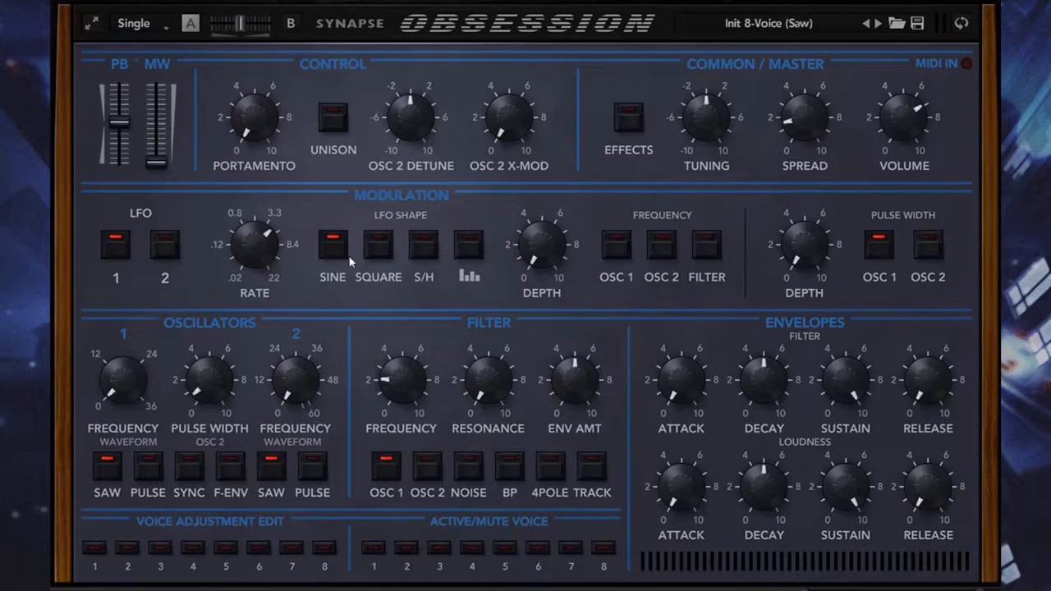
{"action": "mouse_move", "coordinate": [246, 256]}
{"action": "left_mouse_down"}
{"action": "mouse_move", "coordinate": [251, 297]}
{"action": "mouse_move", "coordinate": [255, 263]}
{"action": "mouse_move", "coordinate": [245, 267]}
{"action": "left_mouse_up"}
{"action": "mouse_move", "coordinate": [249, 257]}
Step: Set LFO 2's rate between 3.3 and 8.4 Hz
{"action": "left_click", "coordinate": [165, 244]}
{"action": "left_click_drag", "start_coordinate": [259, 244], "coordinate": [259, 226]}
Step: Give LFO 1 the step-sequencer shape and set its synced rate to 1/2
{"action": "left_click", "coordinate": [116, 251]}
{"action": "left_click", "coordinate": [469, 246]}
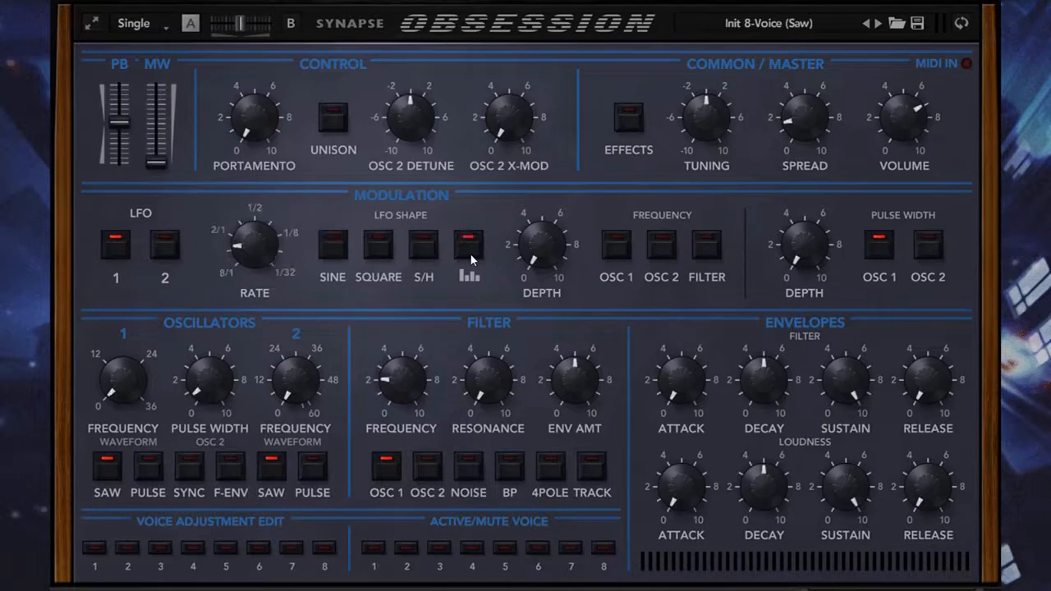
{"action": "left_click_drag", "start_coordinate": [249, 248], "coordinate": [257, 237]}
{"action": "left_click_drag", "start_coordinate": [252, 254], "coordinate": [271, 218]}
Step: In the LFO Steps editor, draw LFO 1's 16 steps with straight lines rising to a peak at step 9 and falling to zero
{"action": "left_click", "coordinate": [961, 24]}
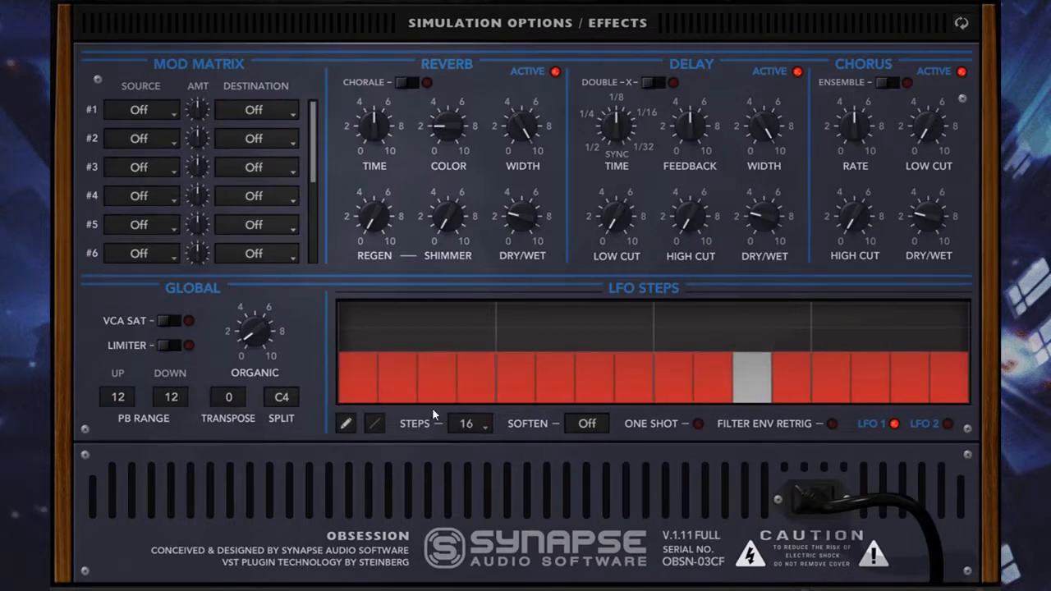
{"action": "mouse_move", "coordinate": [363, 399]}
{"action": "left_mouse_down"}
{"action": "mouse_move", "coordinate": [603, 359]}
{"action": "mouse_move", "coordinate": [706, 361]}
{"action": "mouse_move", "coordinate": [956, 403]}
{"action": "left_mouse_up"}
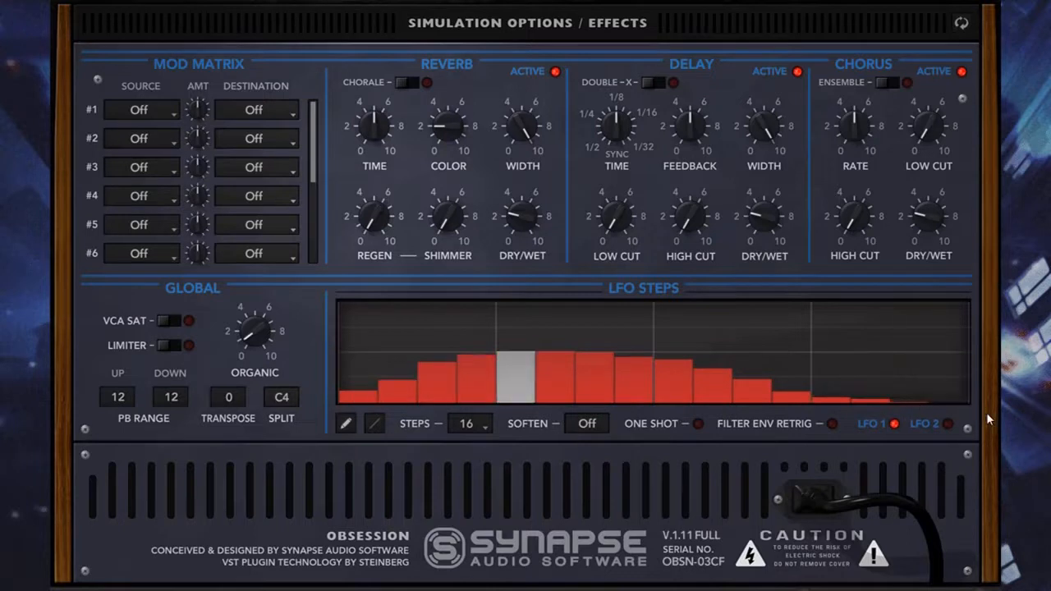
{"action": "left_click", "coordinate": [373, 423]}
{"action": "left_click_drag", "start_coordinate": [339, 403], "coordinate": [928, 415]}
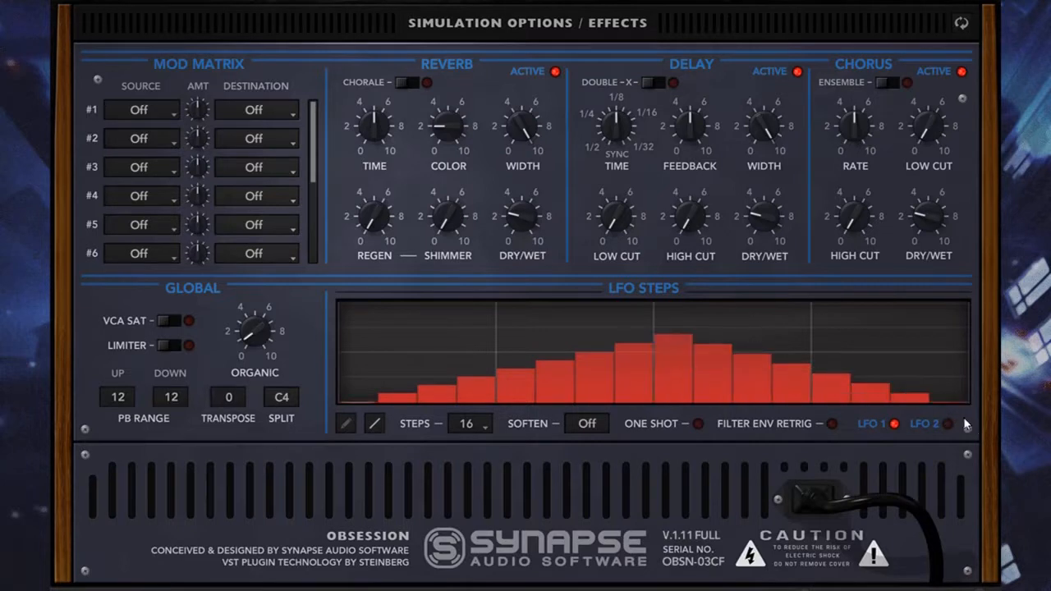
{"action": "left_click_drag", "start_coordinate": [657, 336], "coordinate": [950, 422]}
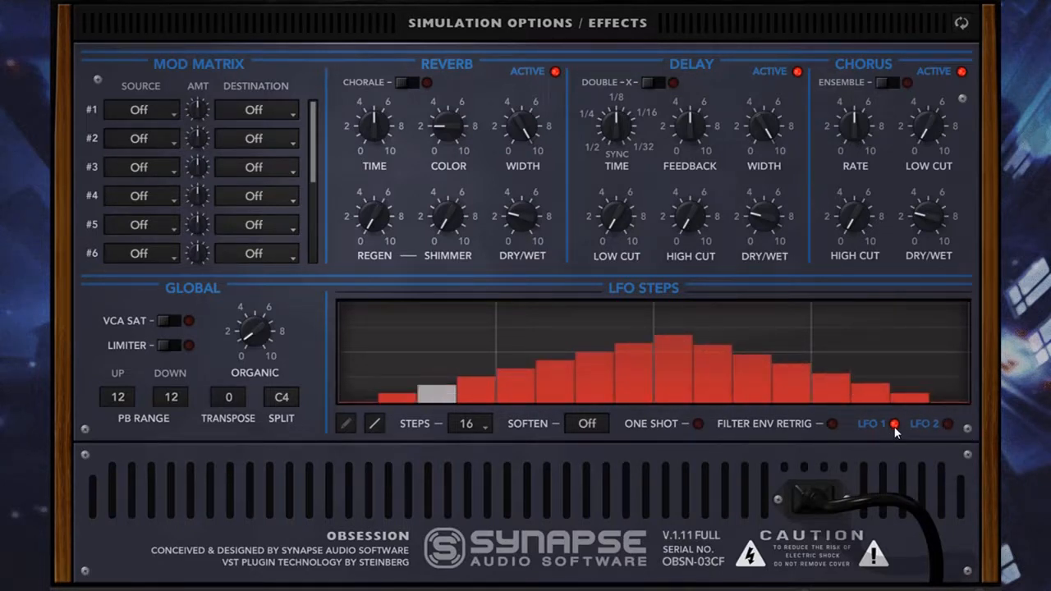
Step: Compare the step patterns of LFO 2 and LFO 1, and return to the main synth panel
{"action": "left_click", "coordinate": [948, 424]}
{"action": "left_click", "coordinate": [894, 423]}
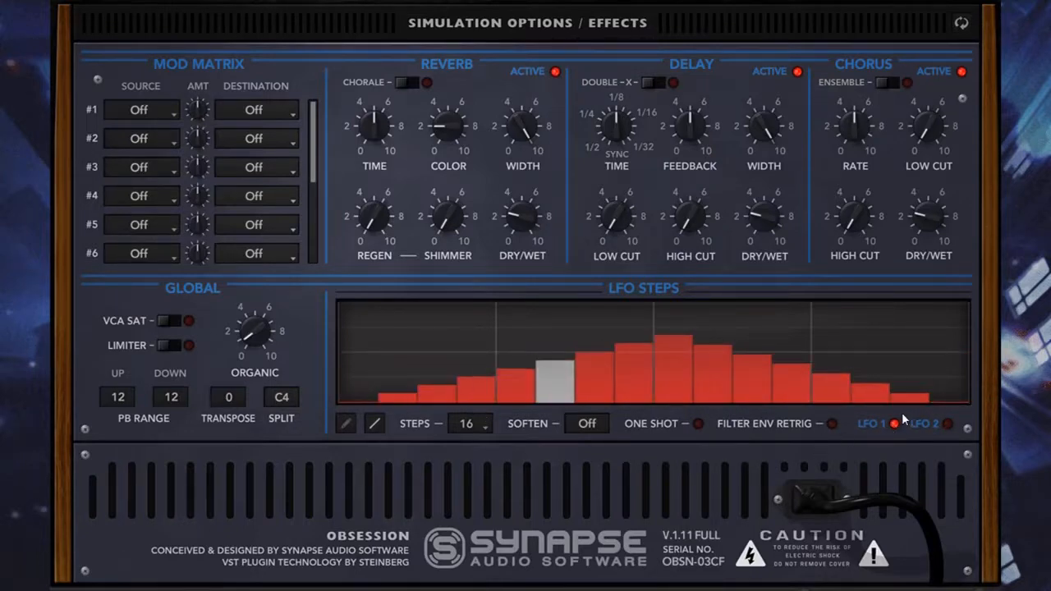
{"action": "left_click", "coordinate": [962, 25]}
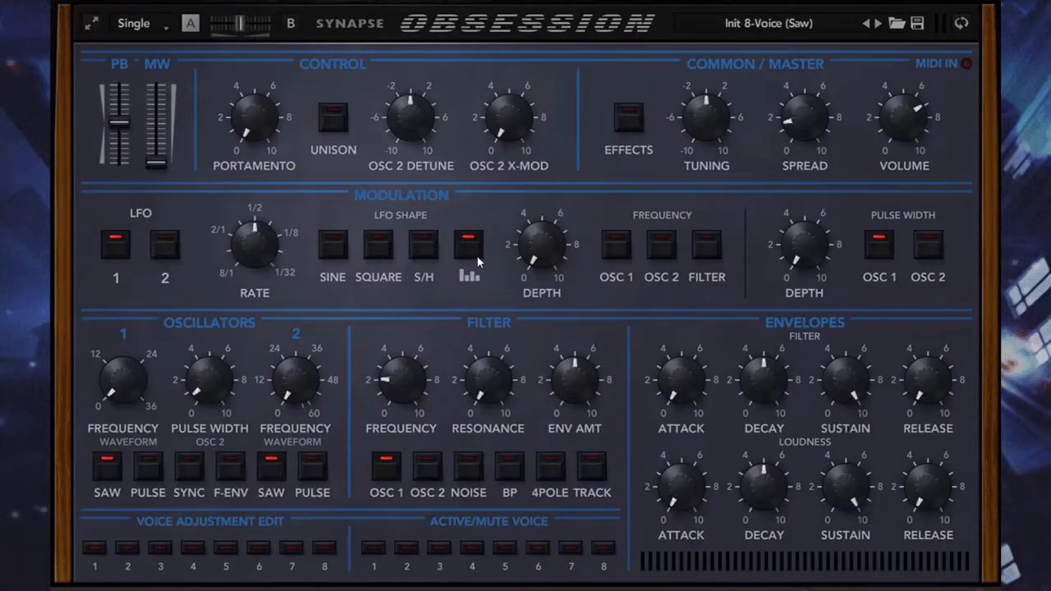
Step: Set LFO 2's shape to the step sequencer and check both LFOs' step patterns on the back panel
{"action": "left_click", "coordinate": [167, 247]}
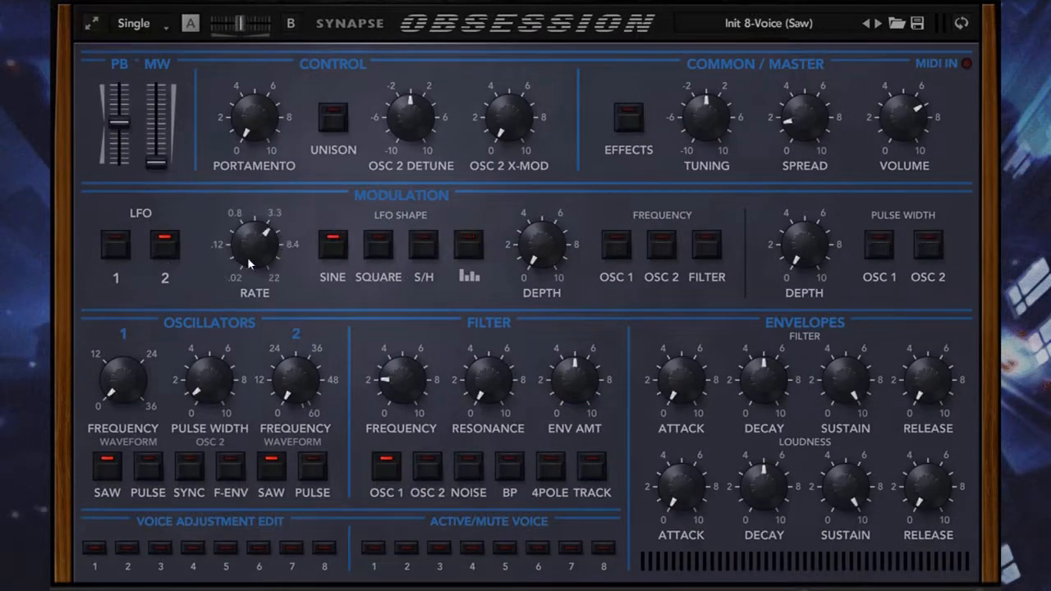
{"action": "left_click", "coordinate": [469, 249]}
{"action": "left_click", "coordinate": [960, 23]}
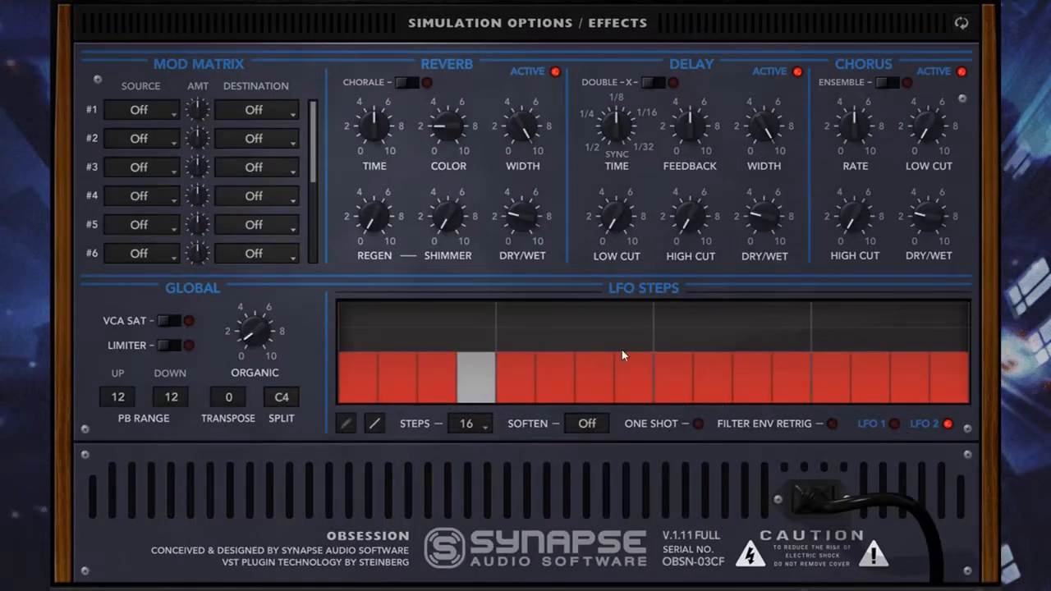
{"action": "left_click", "coordinate": [894, 424]}
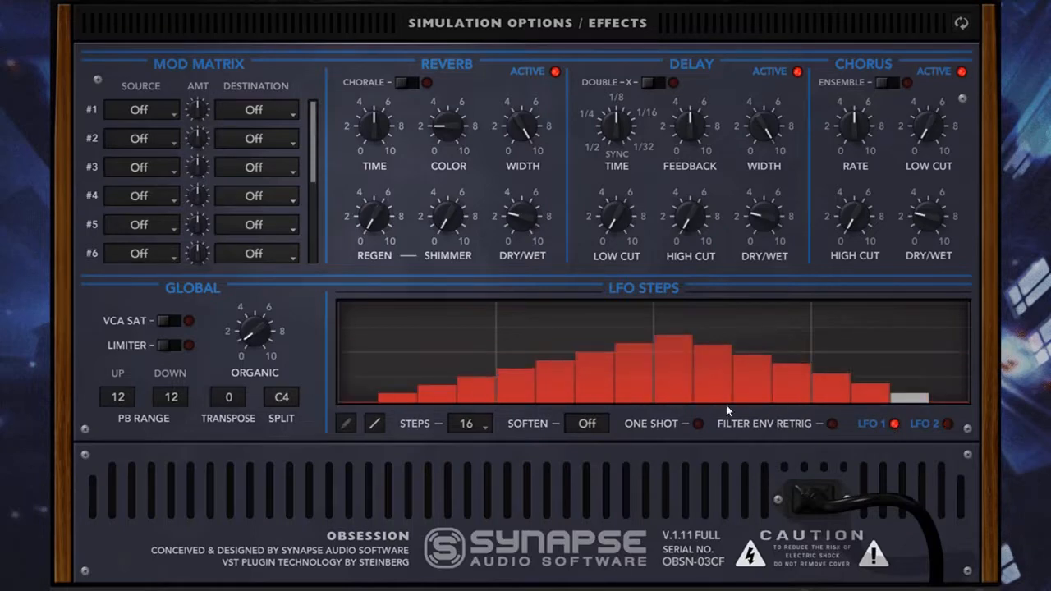
{"action": "left_click", "coordinate": [960, 25]}
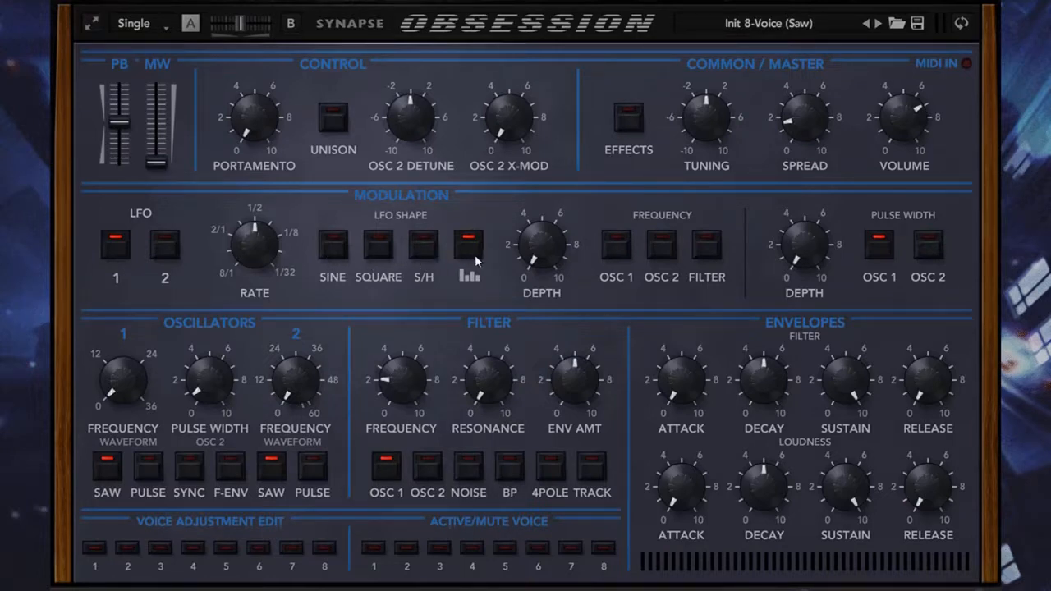
Step: Flip between the main panel and the simulation options and effects panel, ending on the main panel
{"action": "left_click", "coordinate": [970, 24]}
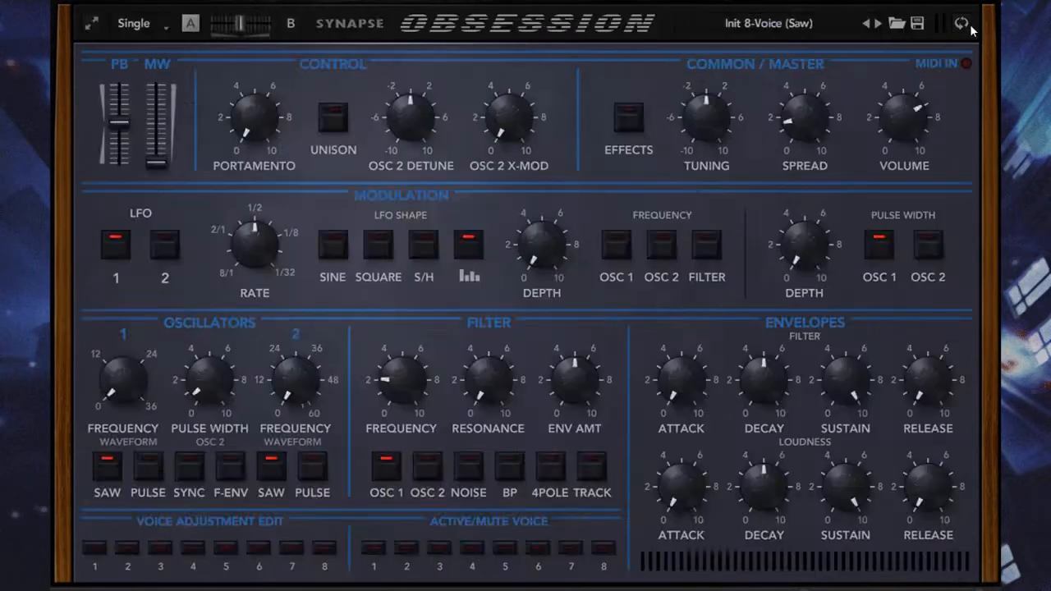
{"action": "left_click", "coordinate": [972, 27]}
{"action": "left_click", "coordinate": [973, 31]}
{"action": "left_click", "coordinate": [969, 28]}
{"action": "left_click", "coordinate": [962, 25]}
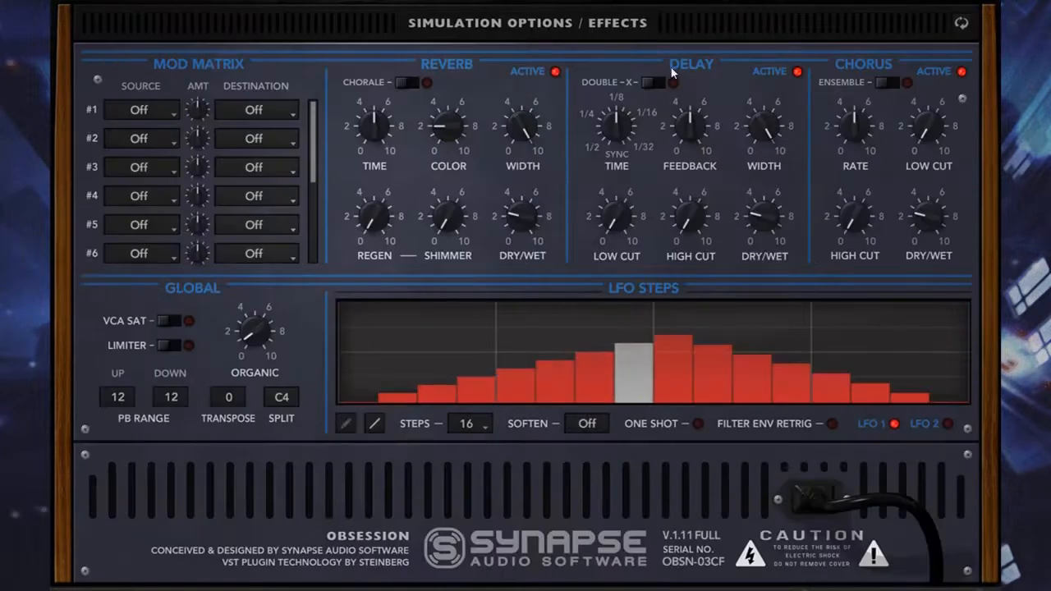
{"action": "left_click", "coordinate": [962, 24]}
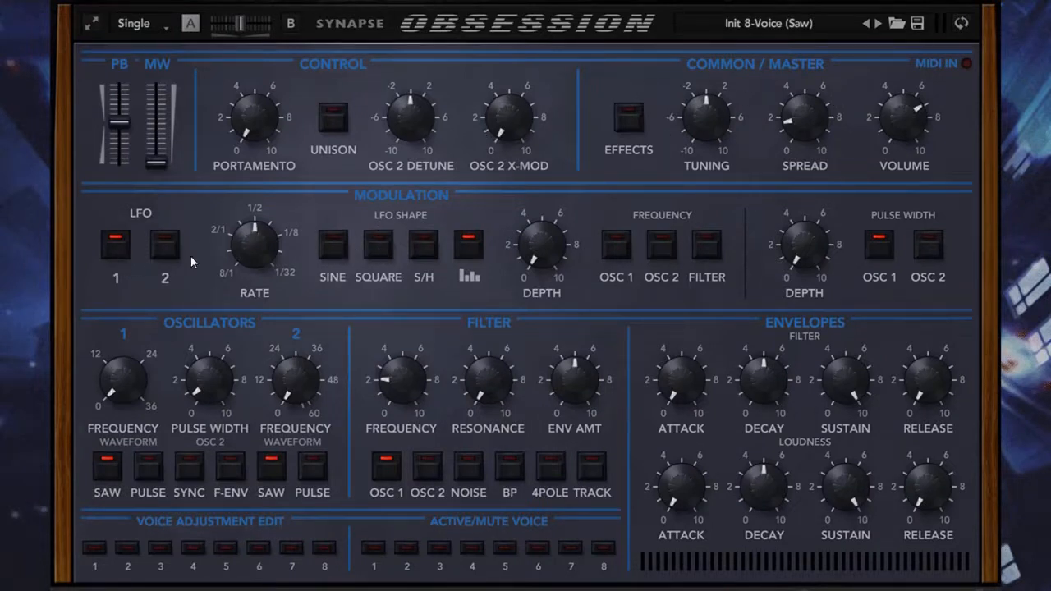
Step: Set LFO 1's shape to sine, route it to oscillator 1's frequency and try its modulation depth
{"action": "left_click", "coordinate": [338, 252]}
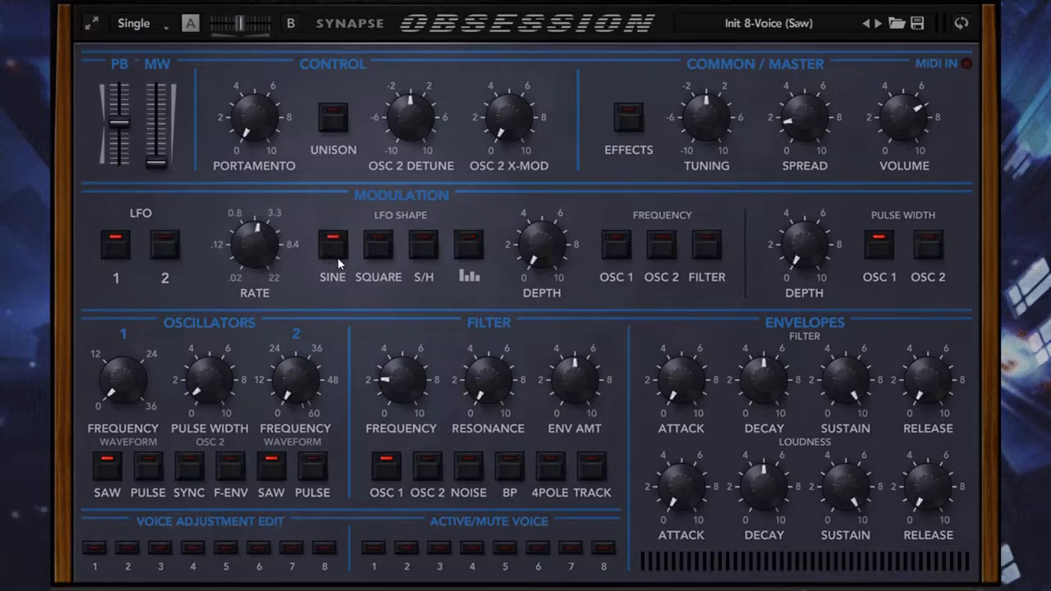
{"action": "left_click", "coordinate": [612, 254]}
{"action": "left_click_drag", "start_coordinate": [549, 257], "coordinate": [562, 276]}
Step: Lower the master volume to about 5 and raise oscillator 2's detune to about 3
{"action": "left_click_drag", "start_coordinate": [897, 137], "coordinate": [901, 160]}
{"action": "left_click_drag", "start_coordinate": [411, 115], "coordinate": [430, 90]}
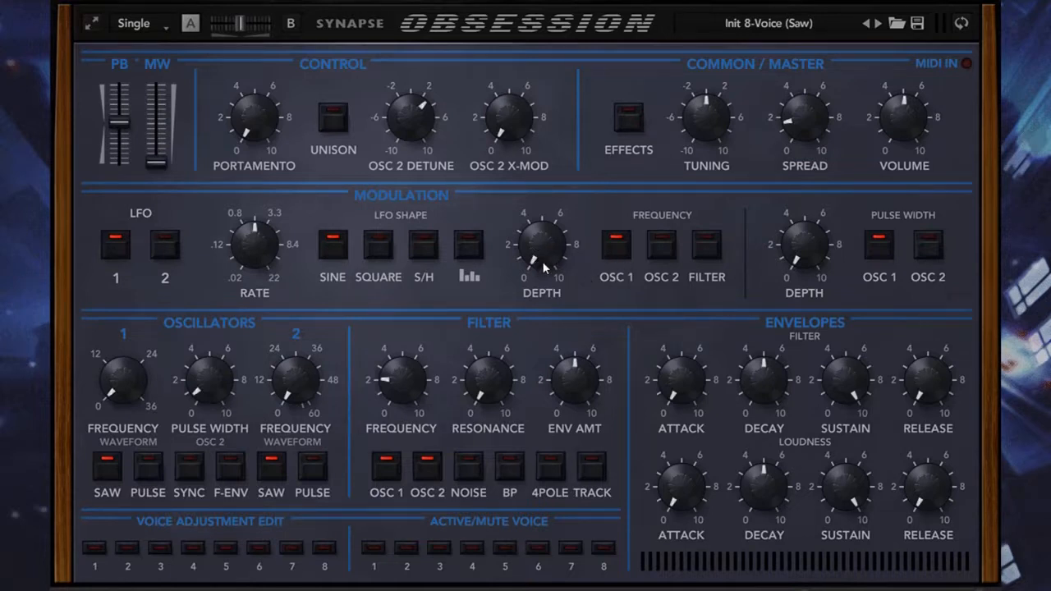
Step: Raise LFO 1's depth slightly, and set LFO 2 to a sine modulating oscillator 2's frequency at rate about 8.4 and depth about 4.5
{"action": "left_click_drag", "start_coordinate": [544, 266], "coordinate": [553, 244]}
{"action": "left_click", "coordinate": [164, 244]}
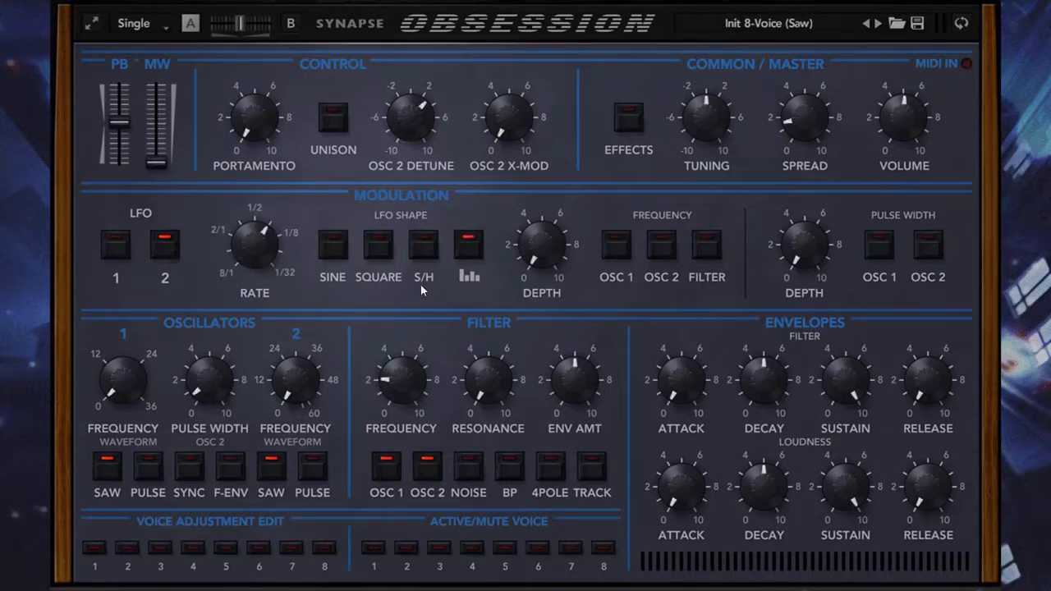
{"action": "left_click", "coordinate": [338, 250]}
{"action": "left_click_drag", "start_coordinate": [274, 258], "coordinate": [274, 234]}
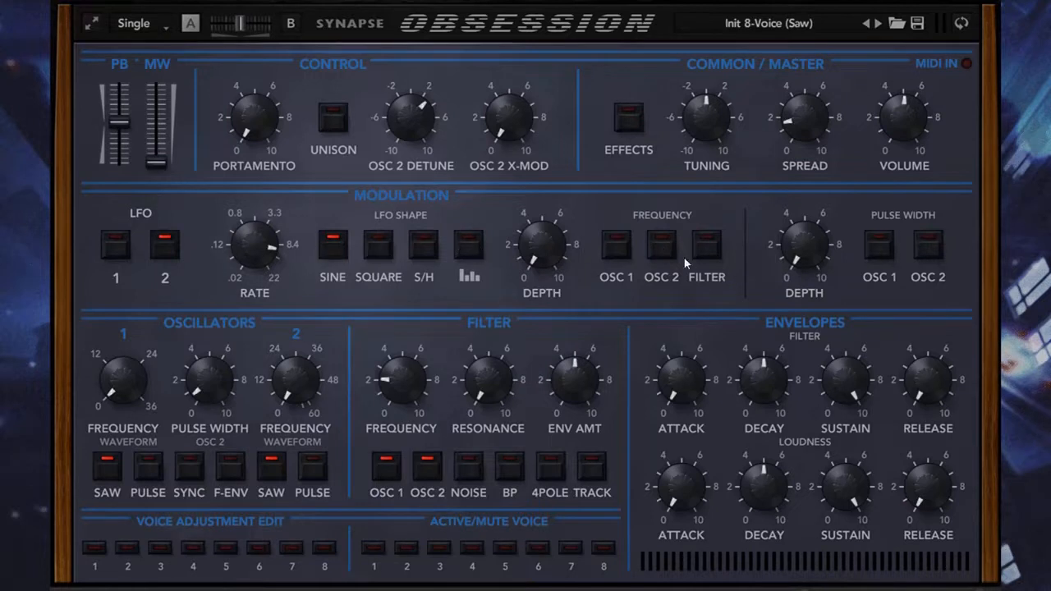
{"action": "left_click_drag", "start_coordinate": [547, 249], "coordinate": [559, 179]}
Step: Lower LFO 1's modulation depth to 0 and return to LFO 2's settings
{"action": "left_click", "coordinate": [116, 246]}
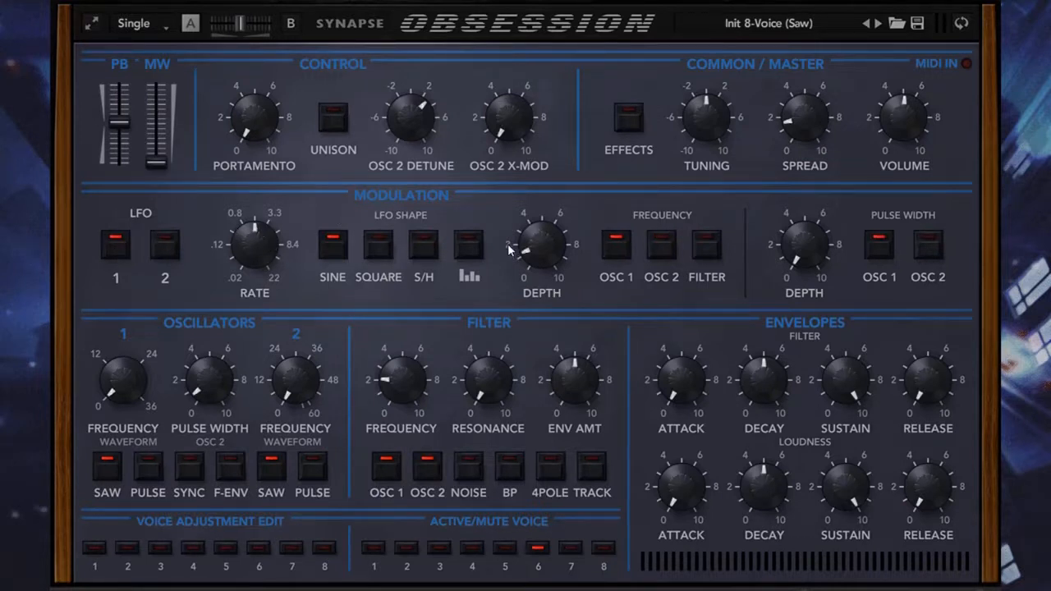
{"action": "left_click_drag", "start_coordinate": [535, 243], "coordinate": [558, 302]}
{"action": "left_click", "coordinate": [164, 244]}
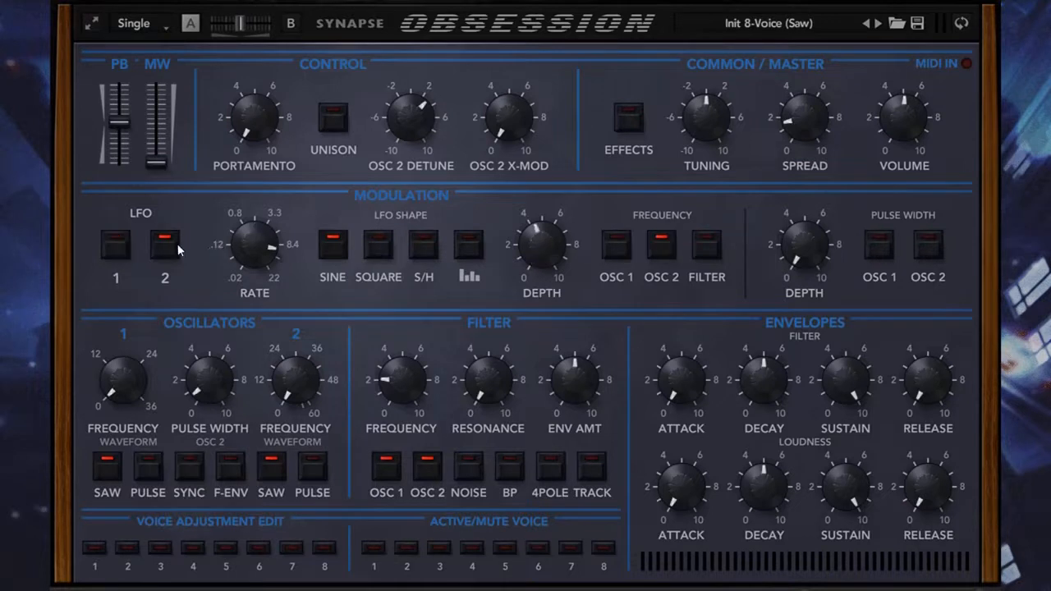
Step: Isolate oscillator 2 with its detune at 0, and set LFO 2's rate between 3.3 and 8.4 and its depth to about 3
{"action": "left_click_drag", "start_coordinate": [275, 244], "coordinate": [280, 321]}
{"action": "left_click_drag", "start_coordinate": [423, 128], "coordinate": [421, 160]}
{"action": "left_click", "coordinate": [392, 463]}
{"action": "left_click_drag", "start_coordinate": [278, 267], "coordinate": [289, 216]}
{"action": "mouse_move", "coordinate": [551, 246]}
{"action": "left_mouse_down"}
{"action": "mouse_move", "coordinate": [549, 265]}
{"action": "mouse_move", "coordinate": [557, 265]}
{"action": "left_mouse_up"}
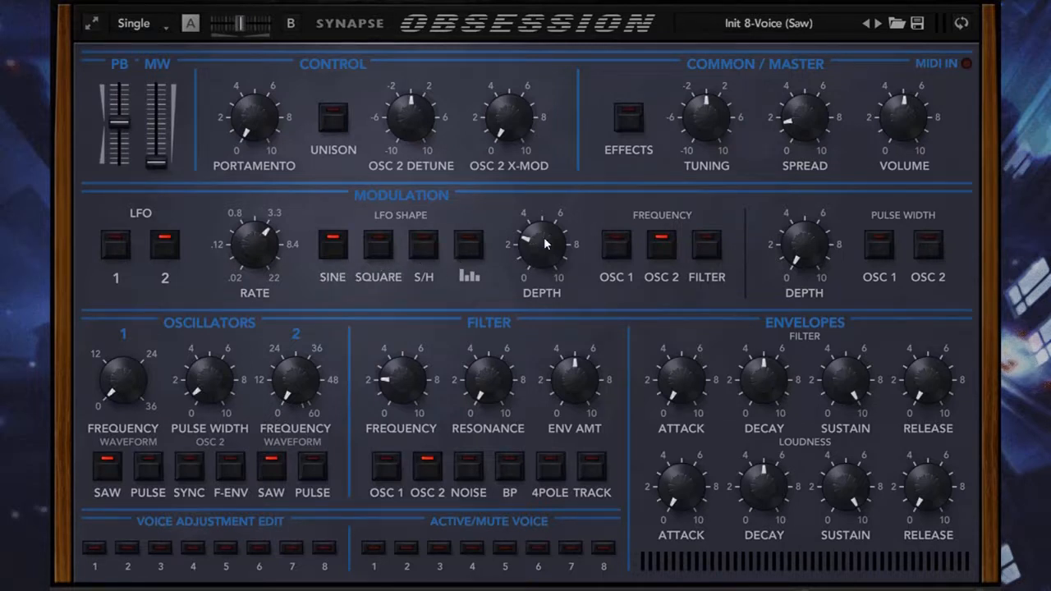
Step: Compare the settings of LFO 1 and LFO 2, and slow down LFO 1's rate
{"action": "left_click", "coordinate": [121, 256]}
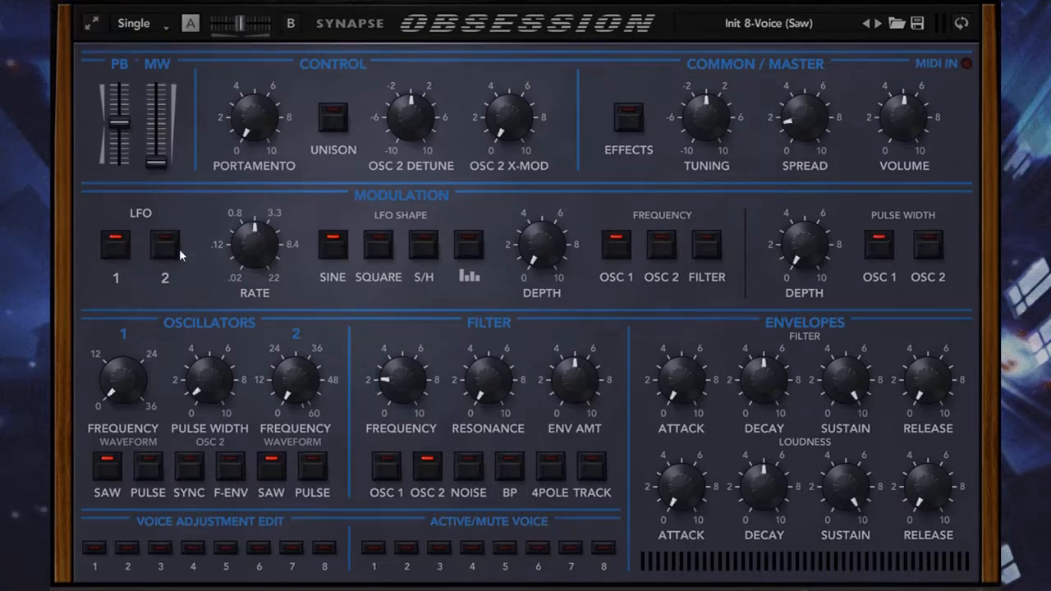
{"action": "left_click", "coordinate": [175, 248]}
{"action": "left_click", "coordinate": [116, 244]}
{"action": "left_click_drag", "start_coordinate": [252, 243], "coordinate": [240, 275]}
Step: Bring oscillator 1 back into the mix and set the LFO frequency modulation depth to about 1
{"action": "left_click", "coordinate": [168, 252]}
{"action": "left_click", "coordinate": [117, 247]}
{"action": "left_click_drag", "start_coordinate": [540, 243], "coordinate": [538, 205]}
{"action": "left_click", "coordinate": [388, 470]}
{"action": "left_click_drag", "start_coordinate": [542, 283], "coordinate": [534, 263]}
{"action": "left_click", "coordinate": [167, 253]}
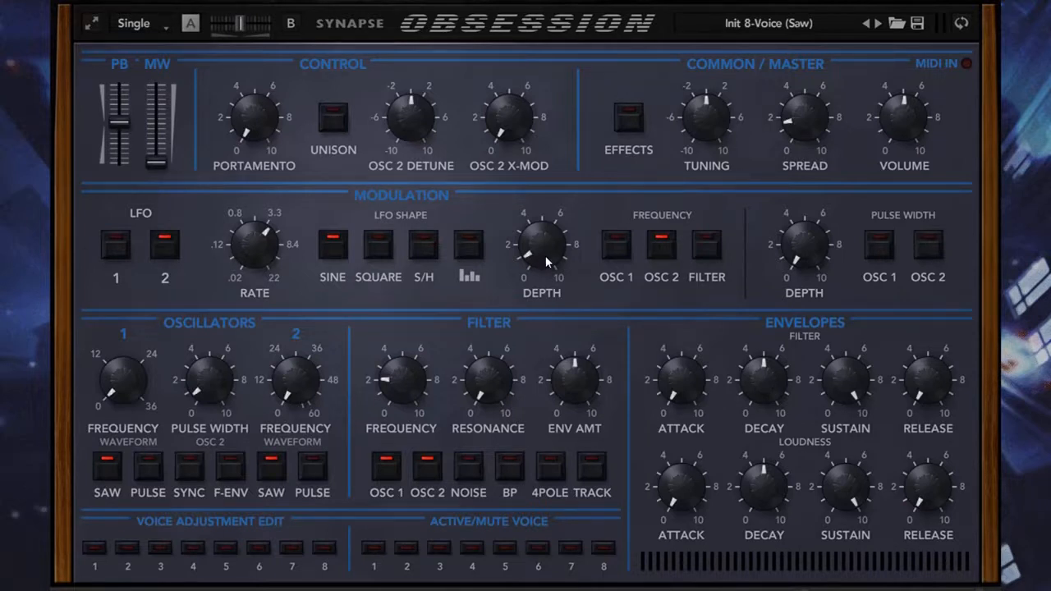
Step: Route LFO 2 to oscillator 1's frequency as well, and make LFO 1 a faster square wave with its depth at 0
{"action": "left_click", "coordinate": [616, 250]}
{"action": "left_click", "coordinate": [173, 277]}
{"action": "left_click_drag", "start_coordinate": [284, 275], "coordinate": [280, 232]}
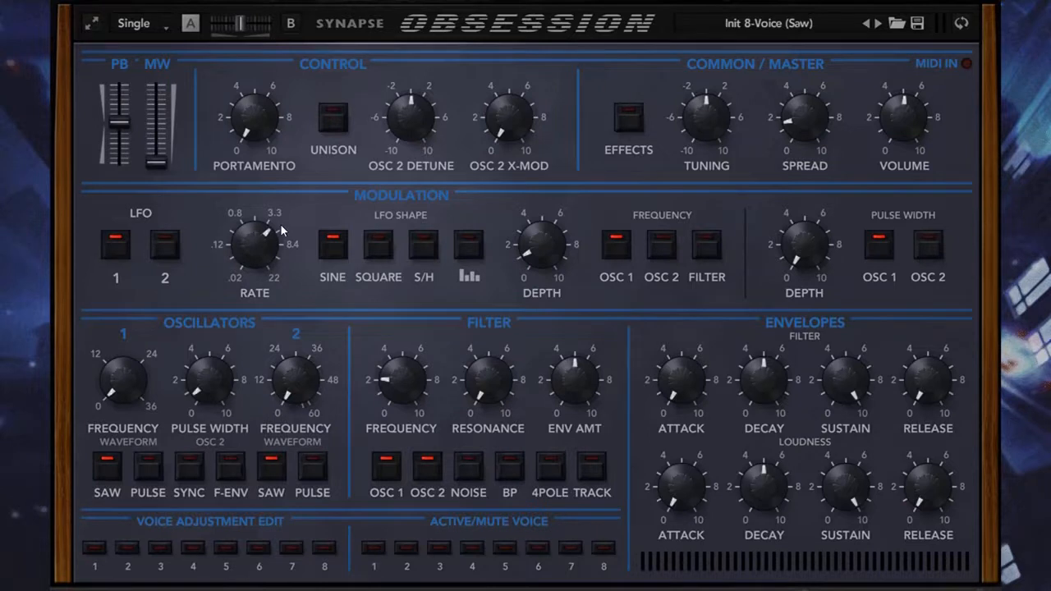
{"action": "left_click", "coordinate": [383, 246]}
{"action": "left_click_drag", "start_coordinate": [537, 240], "coordinate": [507, 238]}
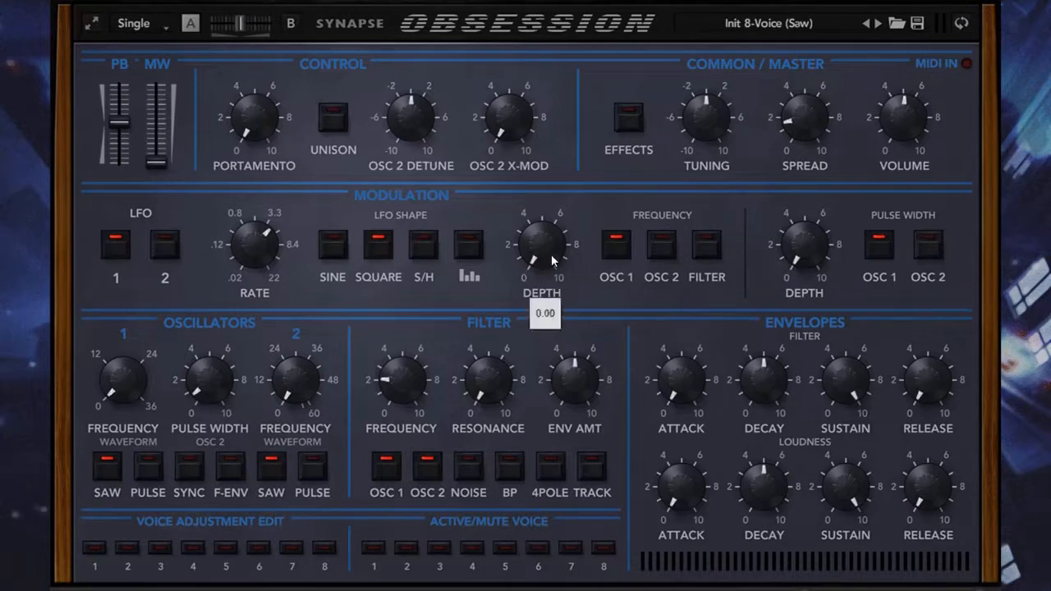
Step: Route LFO 2 only to the filter with depth 4.45 and rate about 8.4, and open the filter frequency to 10
{"action": "left_click", "coordinate": [172, 254]}
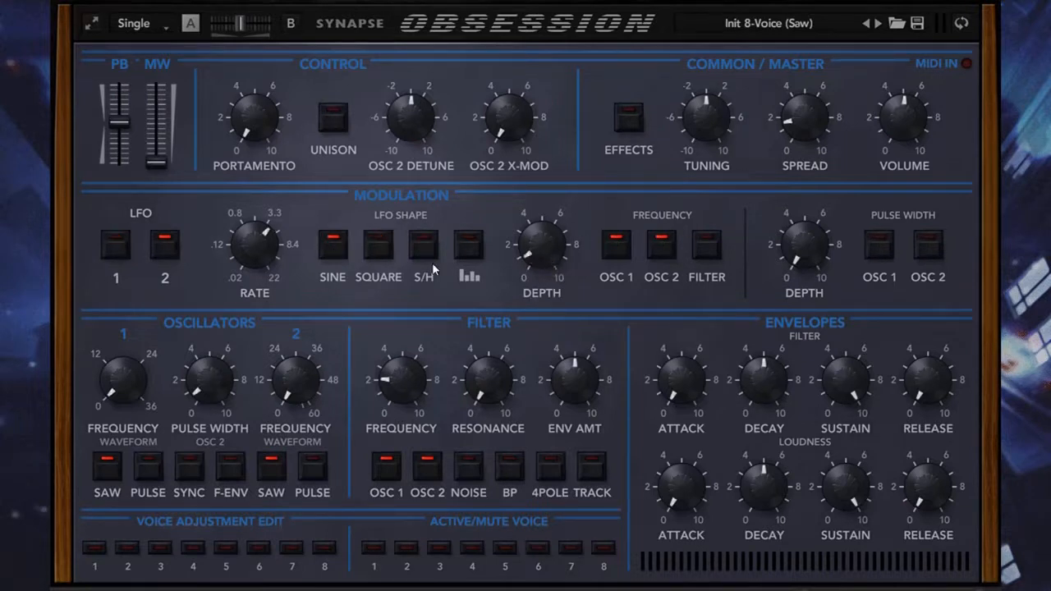
{"action": "left_click_drag", "start_coordinate": [525, 251], "coordinate": [509, 259]}
{"action": "left_click", "coordinate": [705, 253]}
{"action": "left_click_drag", "start_coordinate": [539, 246], "coordinate": [538, 209]}
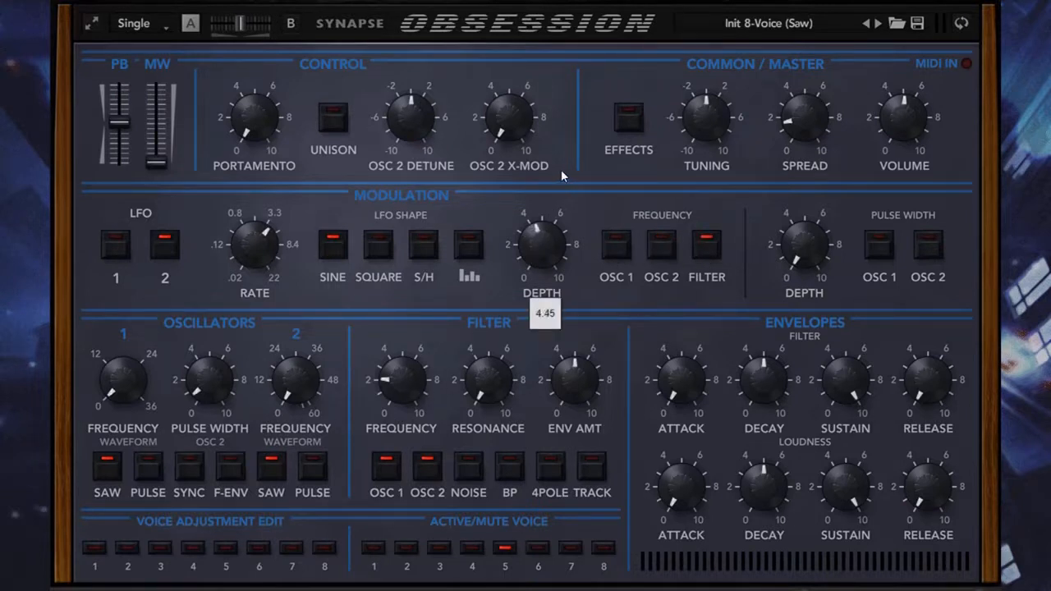
{"action": "left_click_drag", "start_coordinate": [403, 394], "coordinate": [429, 431]}
{"action": "left_click_drag", "start_coordinate": [261, 240], "coordinate": [264, 225]}
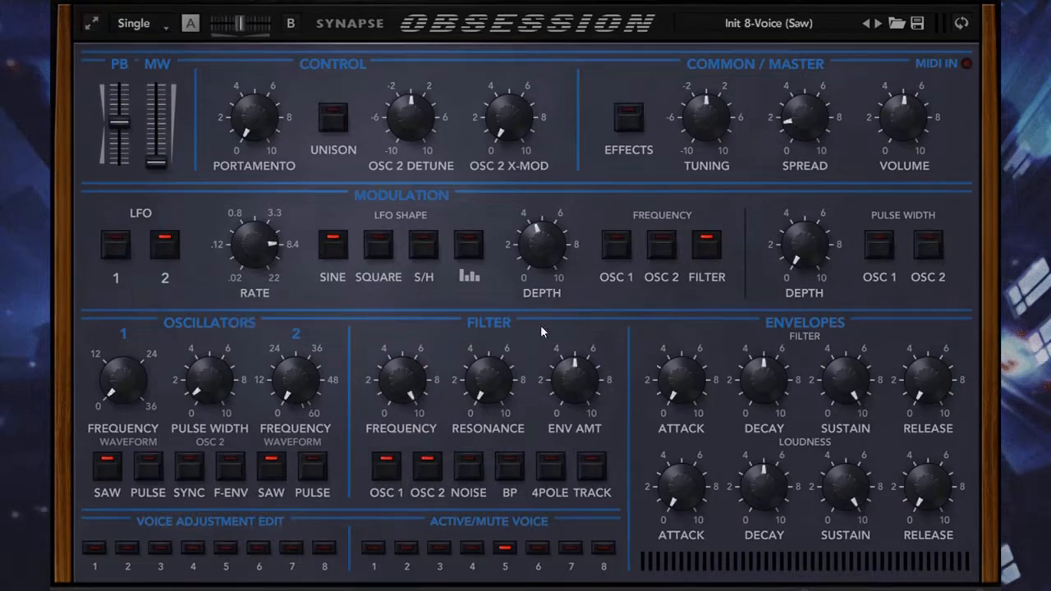
Step: Reset LFO 2's depth to 0, remove its filter routing and check both LFOs' settings, ending on LFO 1
{"action": "left_click_drag", "start_coordinate": [550, 218], "coordinate": [563, 285]}
{"action": "left_click", "coordinate": [711, 253]}
{"action": "left_click", "coordinate": [112, 246]}
{"action": "left_click", "coordinate": [162, 246]}
{"action": "mouse_move", "coordinate": [530, 257]}
{"action": "left_click", "coordinate": [116, 244]}
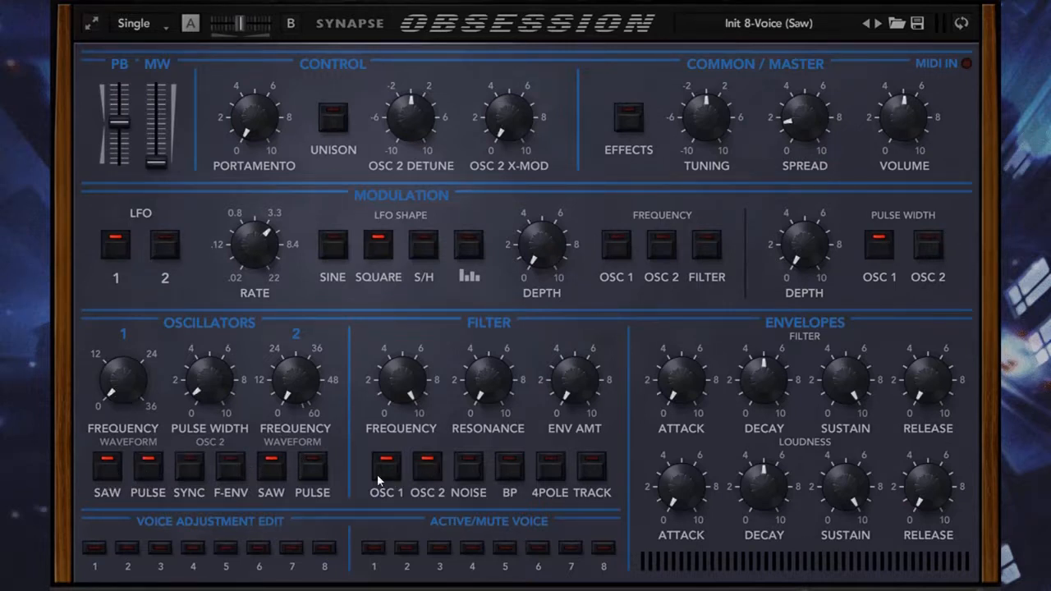
Step: Isolate oscillator 1 with only its pulse waveform, and raise the filter envelope amount to about 2.5
{"action": "left_click", "coordinate": [450, 467]}
{"action": "left_click", "coordinate": [146, 472]}
{"action": "left_click", "coordinate": [111, 477]}
{"action": "left_click_drag", "start_coordinate": [595, 375], "coordinate": [592, 330]}
Step: Modulate oscillator 1's pulse width with LFO 1 at depth about 8, and add oscillator 2 to both the mix and the pulse width routing
{"action": "left_click", "coordinate": [123, 243]}
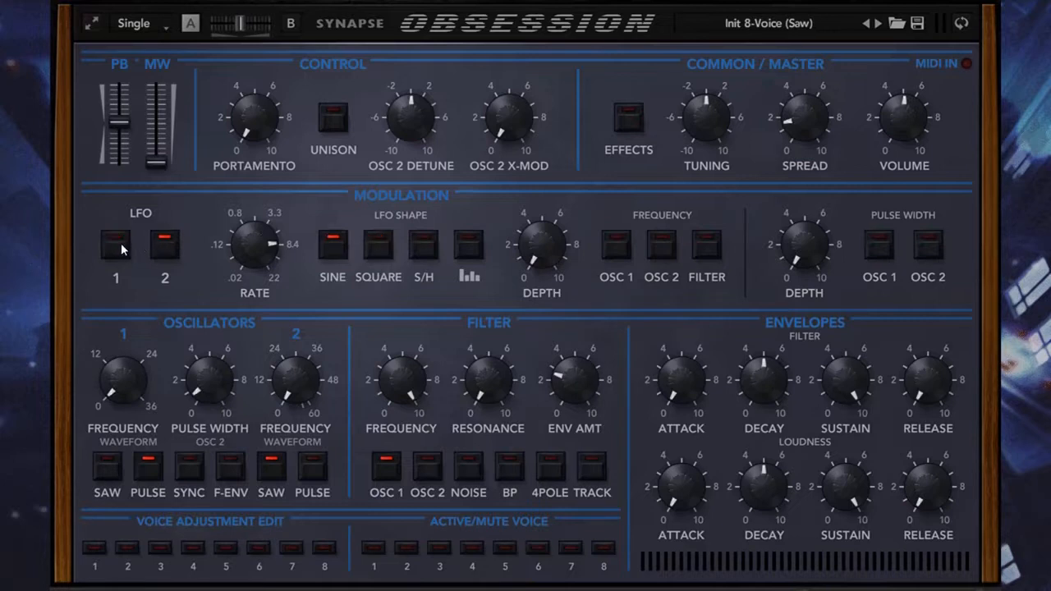
{"action": "left_click", "coordinate": [121, 243]}
{"action": "left_click_drag", "start_coordinate": [797, 254], "coordinate": [803, 108]}
{"action": "left_click", "coordinate": [422, 476]}
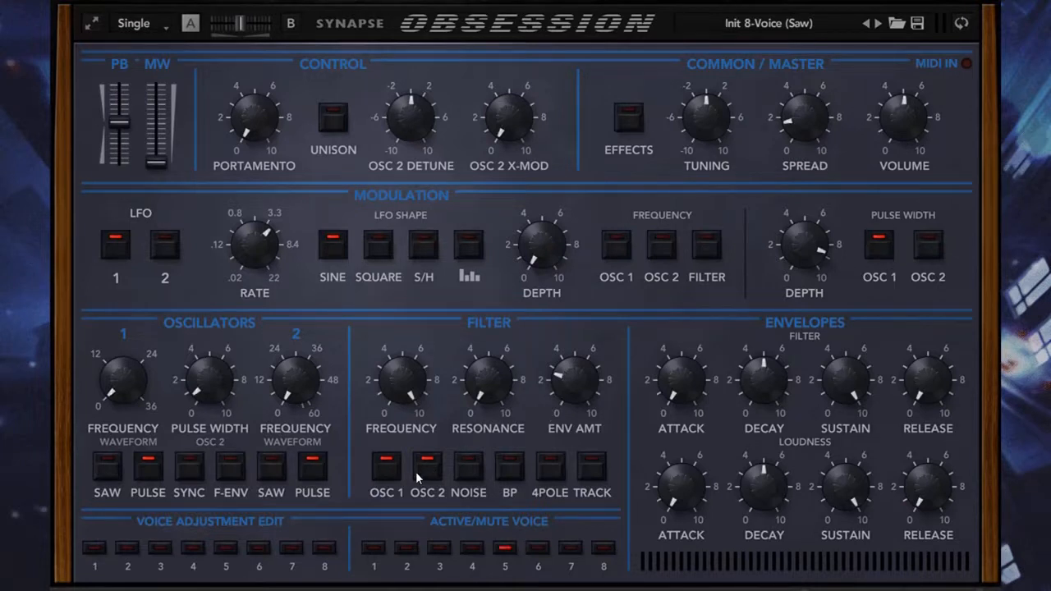
{"action": "left_click", "coordinate": [930, 250]}
{"action": "left_click", "coordinate": [164, 250]}
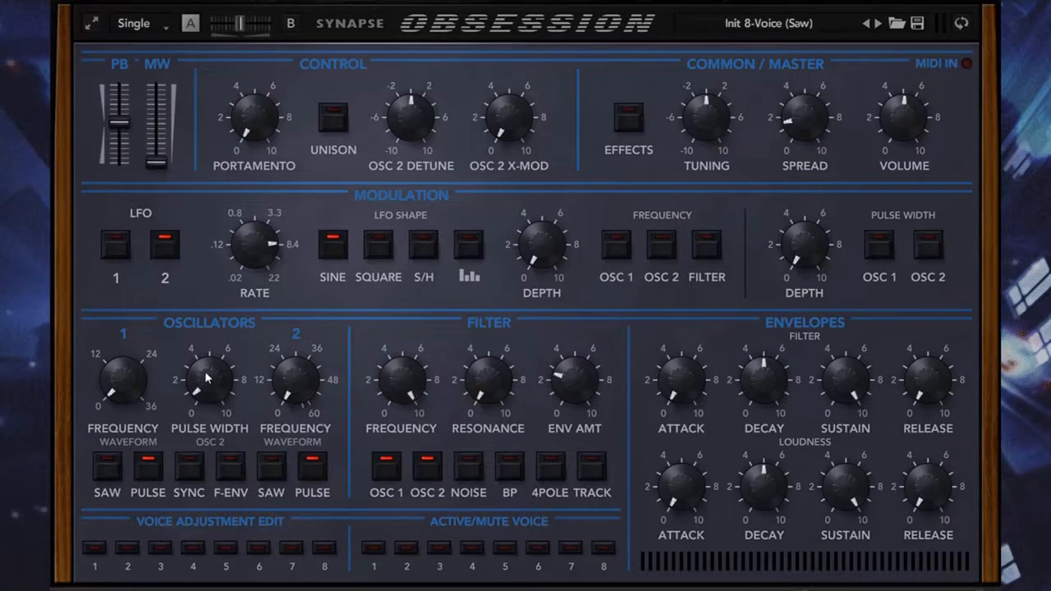
Step: Lower the pulse width to 0 and sweep the frequencies of oscillators 1 and 2, returning both to 0
{"action": "left_click_drag", "start_coordinate": [203, 378], "coordinate": [199, 409]}
{"action": "mouse_move", "coordinate": [116, 385]}
{"action": "left_click_drag", "start_coordinate": [117, 387], "coordinate": [123, 276]}
{"action": "left_click_drag", "start_coordinate": [170, 233], "coordinate": [141, 244]}
{"action": "left_click_drag", "start_coordinate": [168, 204], "coordinate": [165, 271]}
{"action": "mouse_move", "coordinate": [301, 387]}
{"action": "left_mouse_down"}
{"action": "mouse_move", "coordinate": [285, 365]}
{"action": "mouse_move", "coordinate": [281, 393]}
{"action": "left_mouse_up"}
Step: Turn off oscillator 2's pulse waveform and try oscillator 1's saw and pulse waveforms on and off
{"action": "left_click", "coordinate": [111, 486]}
{"action": "left_click", "coordinate": [319, 485]}
{"action": "left_click", "coordinate": [105, 486]}
{"action": "left_click", "coordinate": [108, 470]}
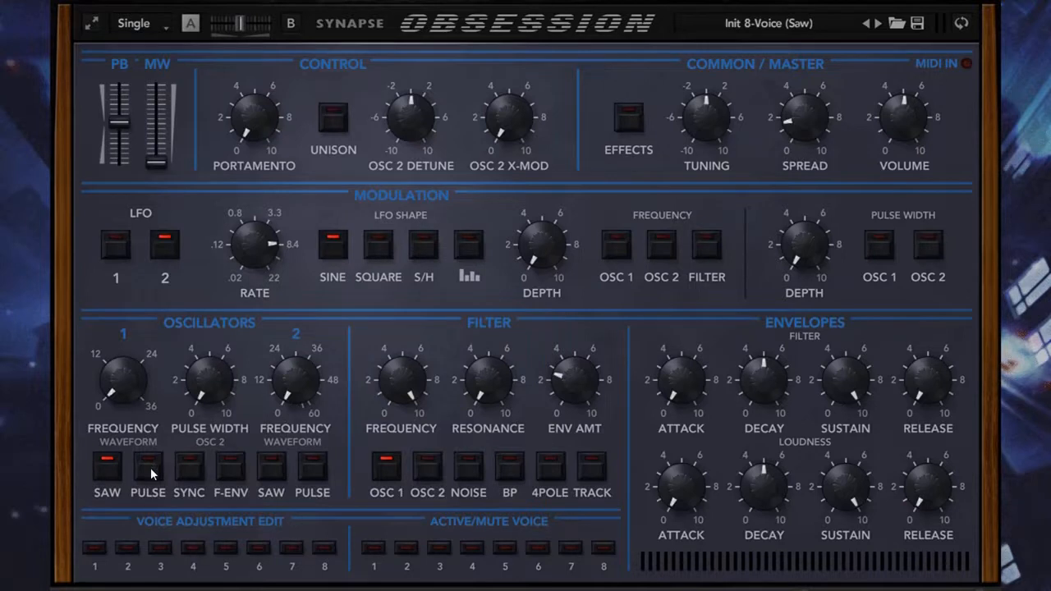
{"action": "left_click", "coordinate": [151, 471]}
{"action": "left_click", "coordinate": [137, 470]}
Step: Swap oscillator 1 for oscillator 2 in the mix using its pulse waveform, and sweep the pulse width back to 0
{"action": "left_click", "coordinate": [274, 467]}
{"action": "left_click", "coordinate": [380, 471]}
{"action": "left_click", "coordinate": [422, 470]}
{"action": "left_click", "coordinate": [310, 472]}
{"action": "left_click_drag", "start_coordinate": [209, 380], "coordinate": [254, 460]}
{"action": "left_click_drag", "start_coordinate": [220, 390], "coordinate": [216, 461]}
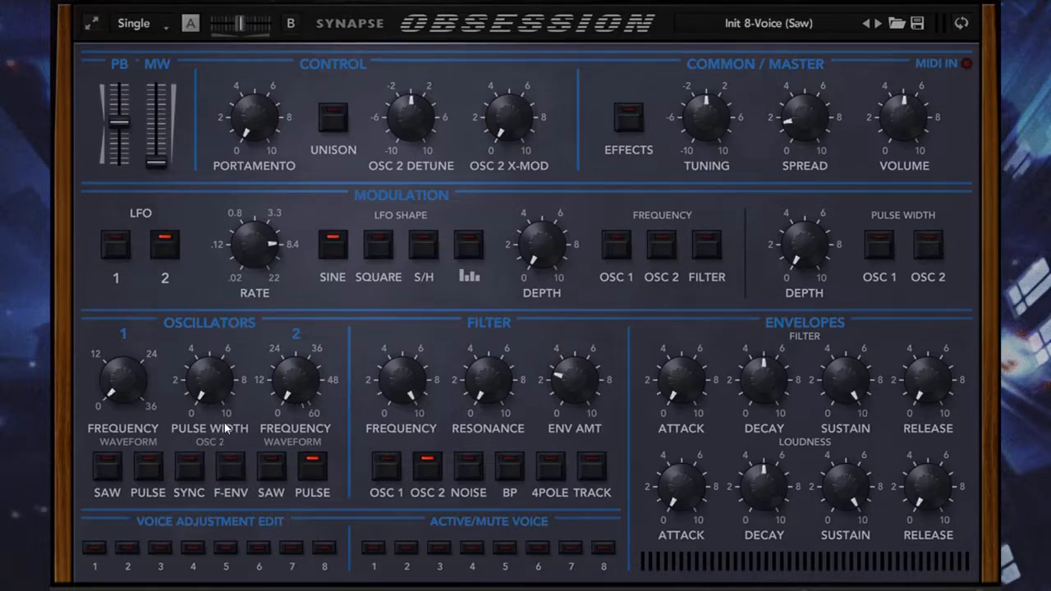
Step: Try oscillator 2's frequency and the filter envelope amount, and turn on sync for oscillator 2
{"action": "left_click", "coordinate": [318, 475]}
{"action": "mouse_move", "coordinate": [298, 400]}
{"action": "left_mouse_down"}
{"action": "mouse_move", "coordinate": [281, 340]}
{"action": "mouse_move", "coordinate": [297, 299]}
{"action": "mouse_move", "coordinate": [287, 398]}
{"action": "left_mouse_up"}
{"action": "mouse_move", "coordinate": [291, 389]}
{"action": "left_mouse_down"}
{"action": "mouse_move", "coordinate": [309, 369]}
{"action": "mouse_move", "coordinate": [308, 342]}
{"action": "mouse_move", "coordinate": [302, 387]}
{"action": "left_mouse_up"}
{"action": "left_click_drag", "start_coordinate": [565, 389], "coordinate": [566, 404]}
{"action": "left_click", "coordinate": [190, 469]}
Step: Sweep the envelope amount on the synced oscillator 2, ending at about 3, and raise the filter envelope's decay to about 8
{"action": "left_click_drag", "start_coordinate": [564, 395], "coordinate": [603, 309]}
{"action": "left_click_drag", "start_coordinate": [596, 406], "coordinate": [600, 523]}
{"action": "left_click_drag", "start_coordinate": [575, 379], "coordinate": [570, 333]}
{"action": "left_click_drag", "start_coordinate": [772, 395], "coordinate": [771, 369]}
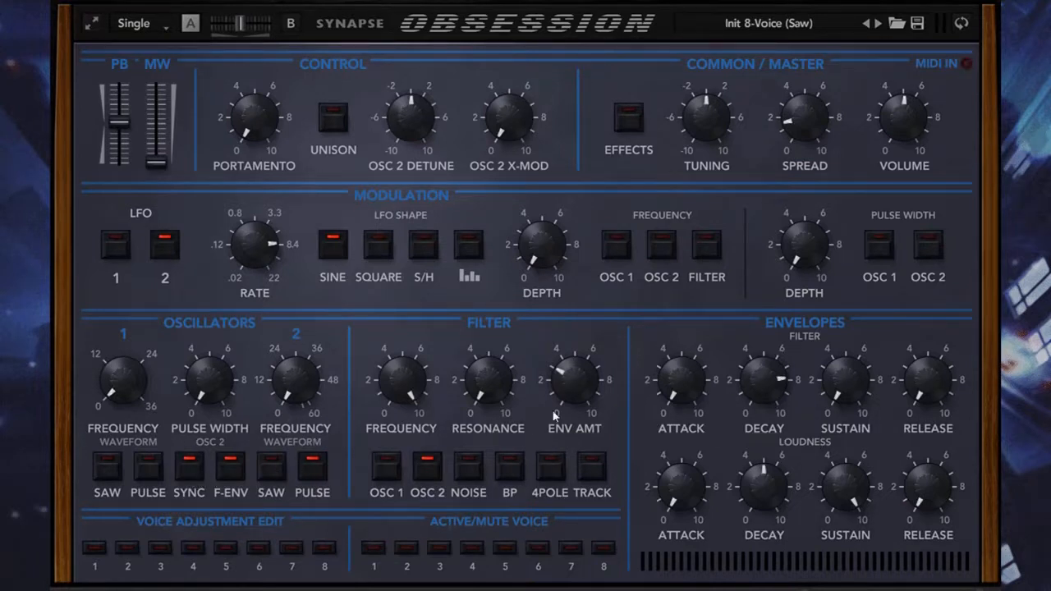
Step: Raise the filter envelope amount to 10 and vary the filter envelope's decay, ending at about 5.5
{"action": "left_click_drag", "start_coordinate": [554, 416], "coordinate": [590, 335]}
{"action": "left_click_drag", "start_coordinate": [757, 387], "coordinate": [740, 426]}
{"action": "left_click_drag", "start_coordinate": [761, 393], "coordinate": [772, 382]}
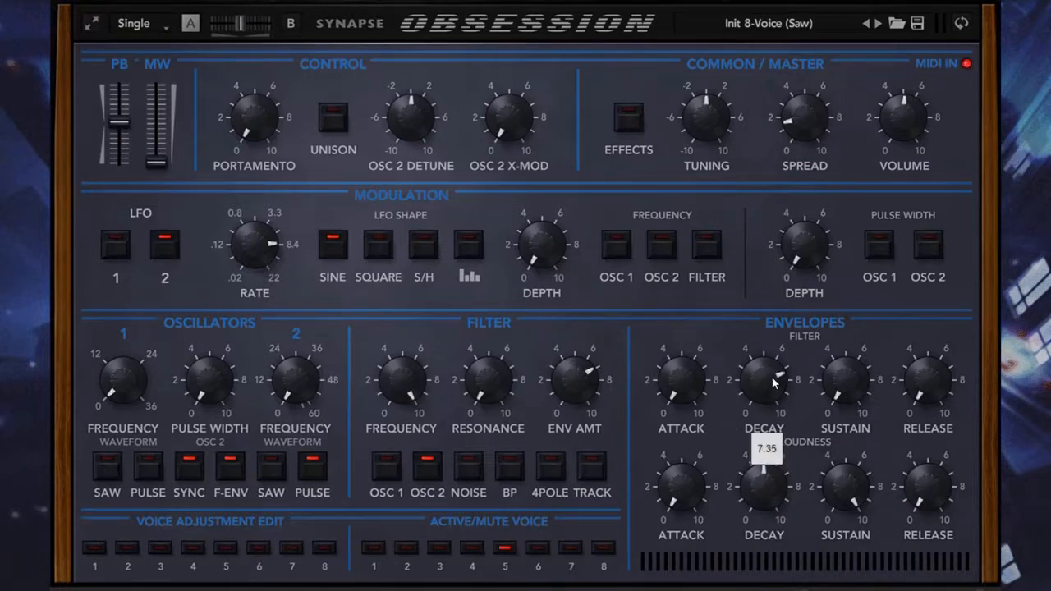
{"action": "left_click_drag", "start_coordinate": [627, 385], "coordinate": [629, 353]}
{"action": "left_click_drag", "start_coordinate": [763, 386], "coordinate": [749, 443]}
{"action": "left_click_drag", "start_coordinate": [601, 361], "coordinate": [604, 336]}
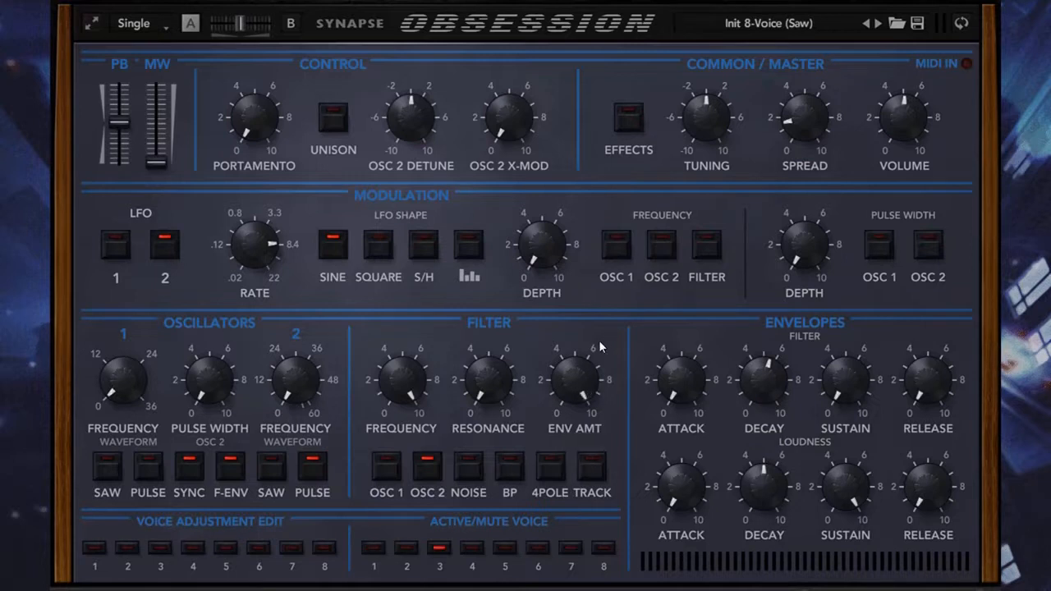
Step: Turn off oscillator 2's filter envelope, sync and pulse, zero the envelope amount, and put only oscillator 1 in the mix
{"action": "left_click", "coordinate": [225, 475]}
{"action": "left_click", "coordinate": [199, 473]}
{"action": "left_click", "coordinate": [318, 466]}
{"action": "left_click_drag", "start_coordinate": [575, 379], "coordinate": [447, 473]}
{"action": "left_click", "coordinate": [382, 464]}
{"action": "left_click", "coordinate": [423, 469]}
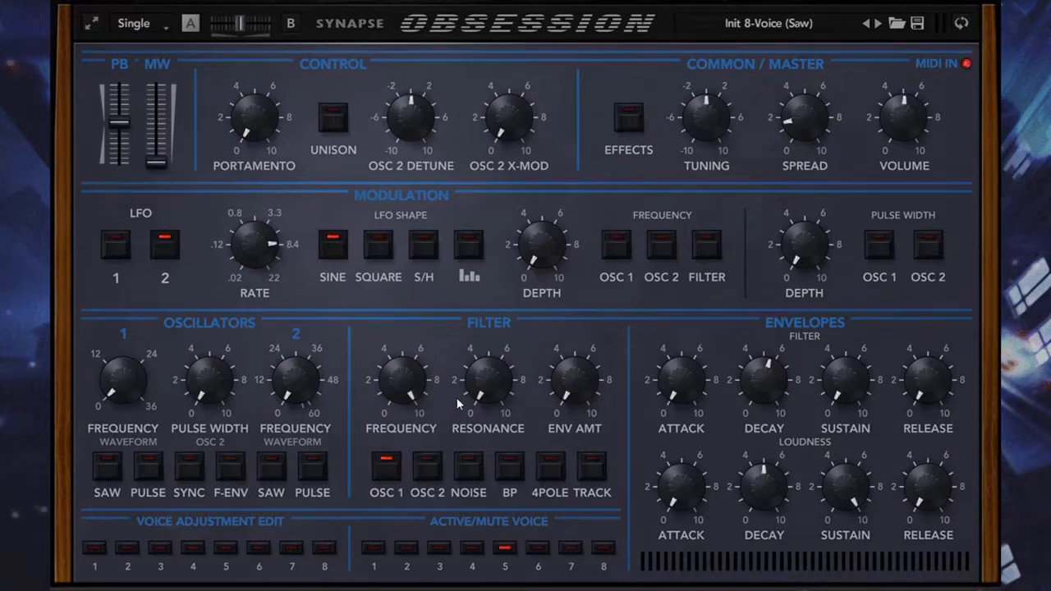
Step: Turn on oscillator 1's saw waveform and sweep the filter frequency and envelope amount, ending at 10 and 0
{"action": "left_click", "coordinate": [106, 470]}
{"action": "left_click_drag", "start_coordinate": [422, 380], "coordinate": [464, 337]}
{"action": "left_click_drag", "start_coordinate": [573, 394], "coordinate": [622, 315]}
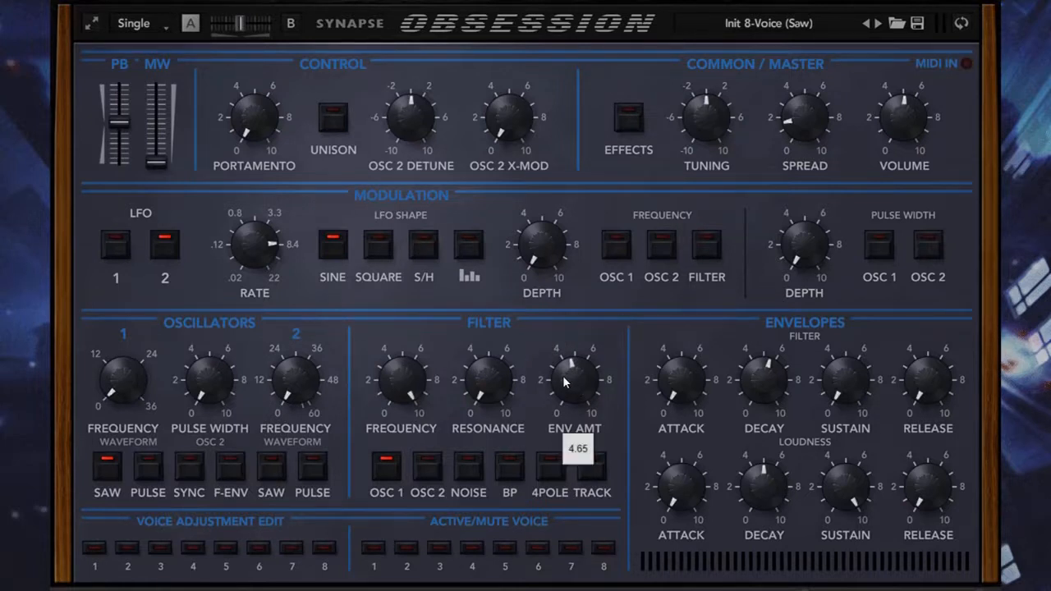
{"action": "left_click_drag", "start_coordinate": [564, 380], "coordinate": [543, 500]}
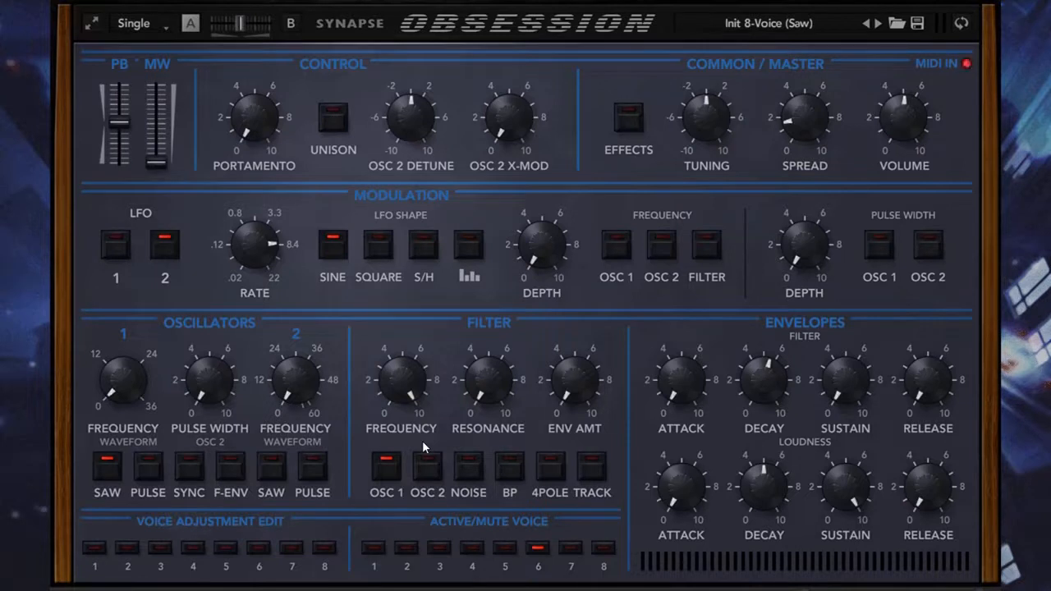
Step: Try several filter envelope amounts while raising the filter envelope's decay and sustain to 10
{"action": "left_click_drag", "start_coordinate": [575, 398], "coordinate": [607, 348]}
{"action": "left_click_drag", "start_coordinate": [761, 373], "coordinate": [759, 411]}
{"action": "left_click_drag", "start_coordinate": [575, 386], "coordinate": [663, 404]}
{"action": "left_click_drag", "start_coordinate": [759, 382], "coordinate": [750, 304]}
{"action": "left_click_drag", "start_coordinate": [845, 374], "coordinate": [847, 238]}
{"action": "left_click_drag", "start_coordinate": [574, 379], "coordinate": [614, 261]}
Step: Sweep the filter frequency, ending at 10, and return the filter envelope amount to 0
{"action": "mouse_move", "coordinate": [842, 376]}
{"action": "left_click_drag", "start_coordinate": [410, 391], "coordinate": [581, 462]}
{"action": "left_click_drag", "start_coordinate": [563, 395], "coordinate": [532, 468]}
Step: View the mod matrix in the simulation options and effects panel, and return to the main panel
{"action": "left_click", "coordinate": [964, 23]}
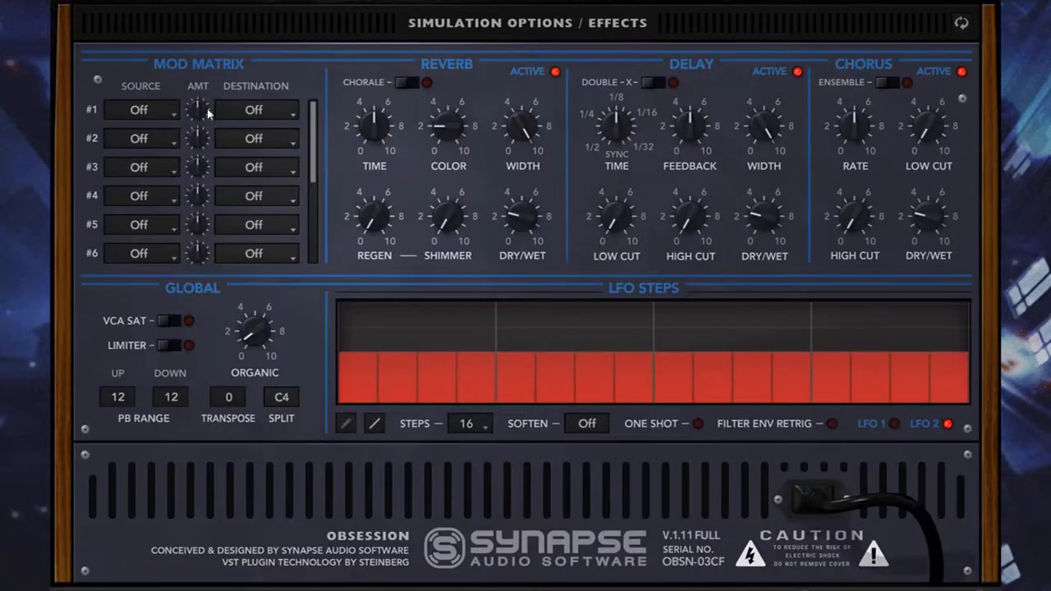
{"action": "left_click", "coordinate": [962, 26]}
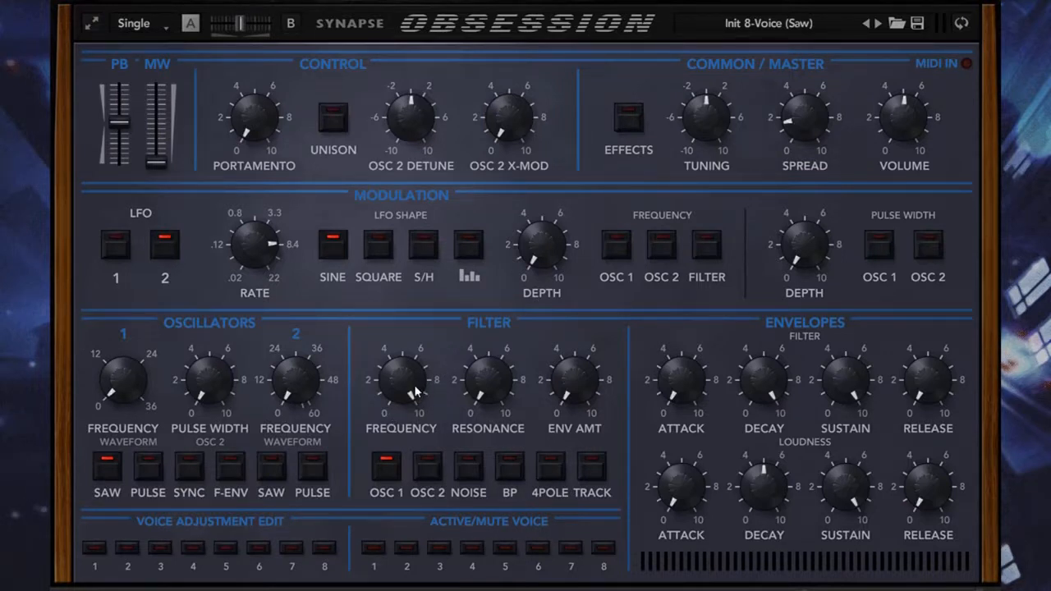
Step: Turn on oscillator 2's saw waveform, try both oscillators in the mix, and set the filter envelope amount to 3.65
{"action": "left_click", "coordinate": [383, 482]}
{"action": "left_click", "coordinate": [423, 471]}
{"action": "left_click", "coordinate": [276, 484]}
{"action": "left_click", "coordinate": [430, 478]}
{"action": "left_click_drag", "start_coordinate": [574, 381], "coordinate": [537, 342]}
Step: Detune oscillator 2 to about 3 and switch it in and out of the mix repeatedly to compare the sound
{"action": "left_click", "coordinate": [428, 472]}
{"action": "left_click", "coordinate": [432, 473]}
{"action": "left_click_drag", "start_coordinate": [425, 123], "coordinate": [436, 108]}
{"action": "left_click", "coordinate": [426, 468]}
{"action": "left_click", "coordinate": [430, 474]}
{"action": "left_click", "coordinate": [430, 469]}
{"action": "left_click", "coordinate": [422, 472]}
{"action": "left_click", "coordinate": [424, 475]}
{"action": "left_click", "coordinate": [416, 466]}
Step: Try the noise source, and take noise and both oscillators out of the filter's input mix
{"action": "left_click", "coordinate": [482, 473]}
{"action": "left_click", "coordinate": [397, 474]}
{"action": "left_click", "coordinate": [425, 481]}
{"action": "left_click", "coordinate": [424, 481]}
Step: Check the mod matrix sources on the back panel and return to the main panel
{"action": "left_click", "coordinate": [967, 23]}
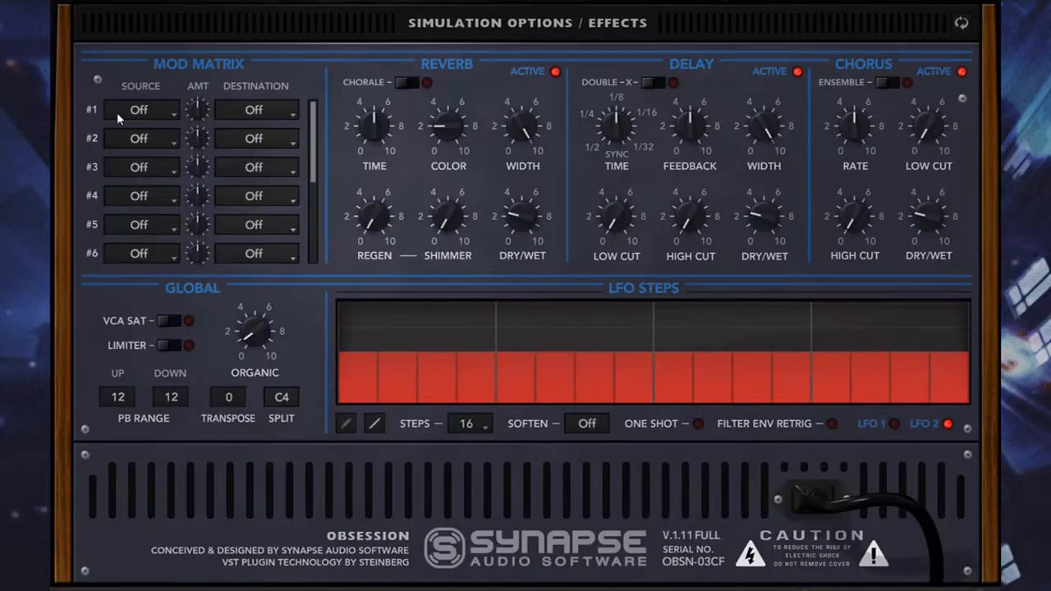
{"action": "left_click", "coordinate": [962, 25]}
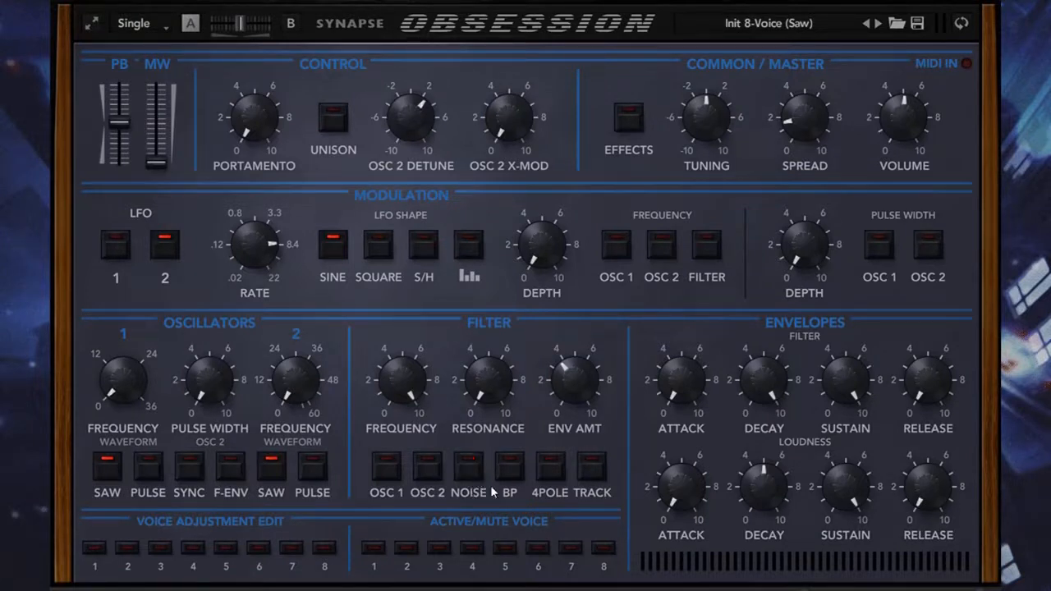
Step: Put oscillator 1 back in the mix and compare the filter with band-pass mode off and on
{"action": "left_click", "coordinate": [519, 478]}
{"action": "left_click", "coordinate": [400, 474]}
{"action": "left_click", "coordinate": [508, 464]}
{"action": "left_click", "coordinate": [516, 472]}
Step: Sweep the band-pass filter's frequency down to 0 and back to 10, and lower the envelope amount to about 1
{"action": "left_click_drag", "start_coordinate": [403, 371], "coordinate": [440, 548]}
{"action": "mouse_move", "coordinate": [573, 402]}
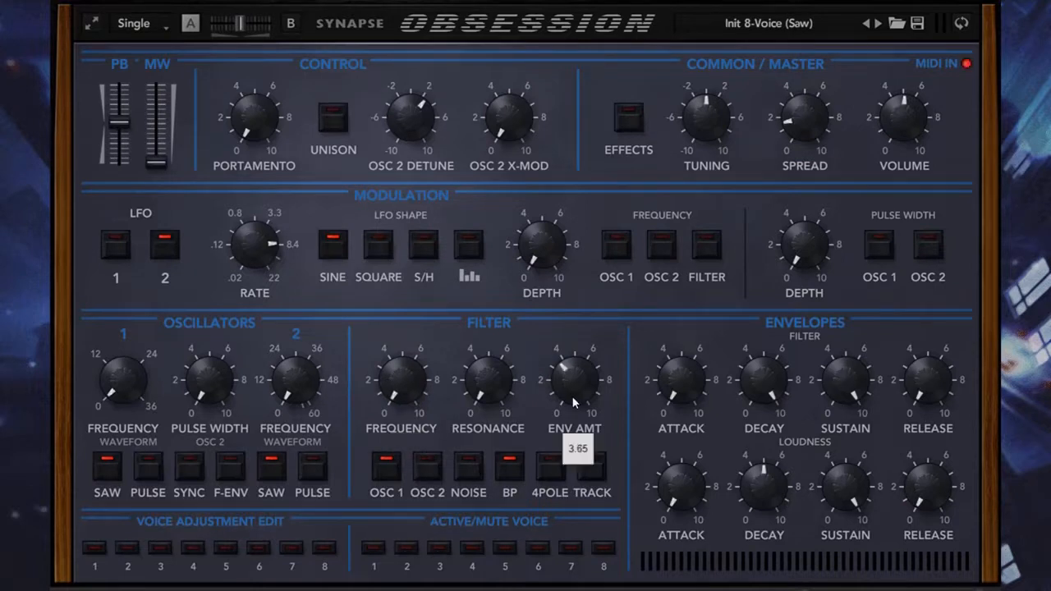
{"action": "left_click_drag", "start_coordinate": [573, 403], "coordinate": [559, 446]}
{"action": "left_click_drag", "start_coordinate": [401, 386], "coordinate": [403, 218]}
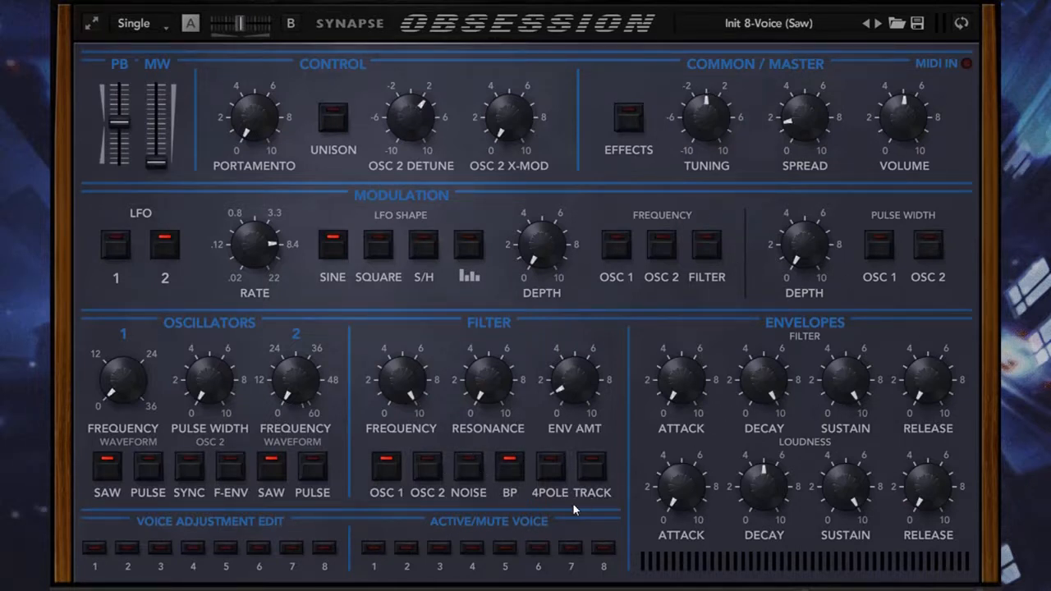
Step: Replace band-pass with the 4-pole filter mode and sweep the filter frequency down, ending back at 10
{"action": "left_click", "coordinate": [509, 469]}
{"action": "left_click", "coordinate": [550, 472]}
{"action": "left_click_drag", "start_coordinate": [399, 392], "coordinate": [418, 511]}
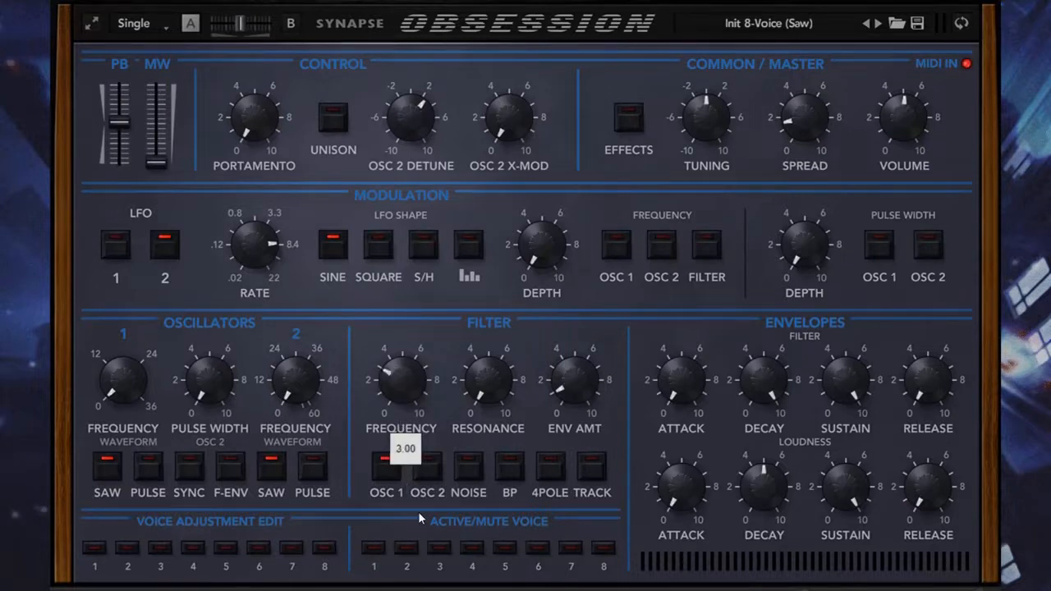
{"action": "left_click_drag", "start_coordinate": [425, 395], "coordinate": [468, 459]}
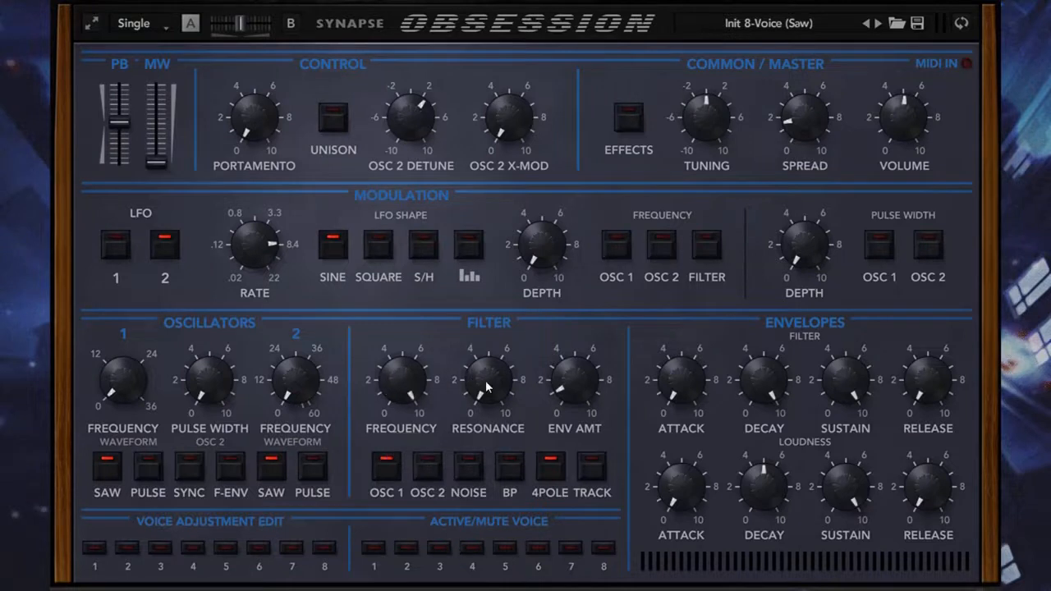
Step: Compare the filter with 4-pole mode off and on, and raise the filter envelope amount to about 2
{"action": "left_click", "coordinate": [549, 484]}
{"action": "left_click", "coordinate": [550, 485]}
{"action": "left_click_drag", "start_coordinate": [582, 375], "coordinate": [583, 369]}
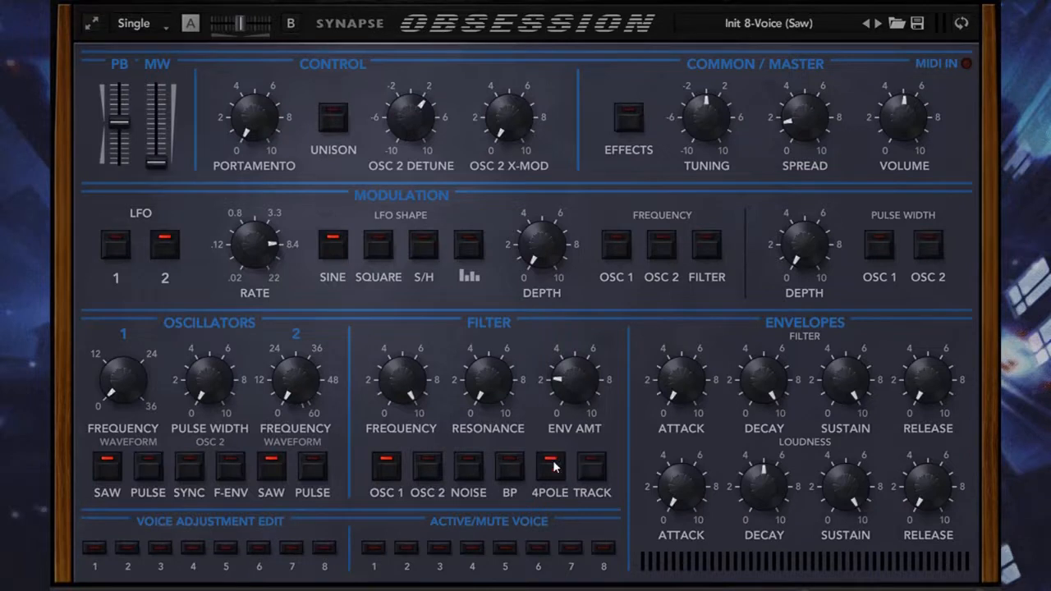
Step: Try keyboard tracking instead of the 4-pole filter mode while lowering the filter frequency to about 1, ending with tracking off
{"action": "left_click", "coordinate": [595, 468]}
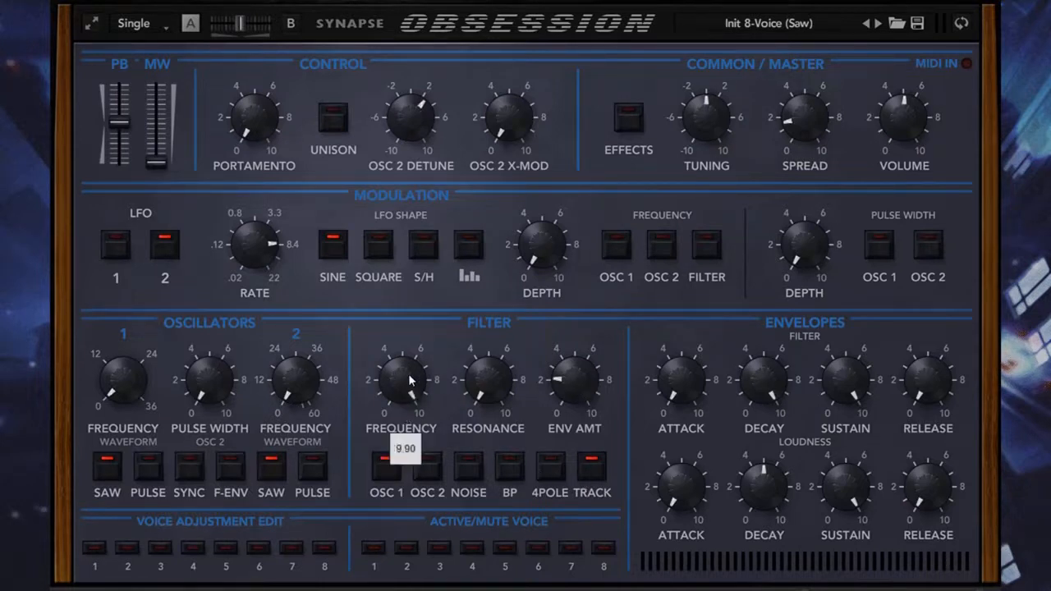
{"action": "left_click_drag", "start_coordinate": [401, 384], "coordinate": [393, 460]}
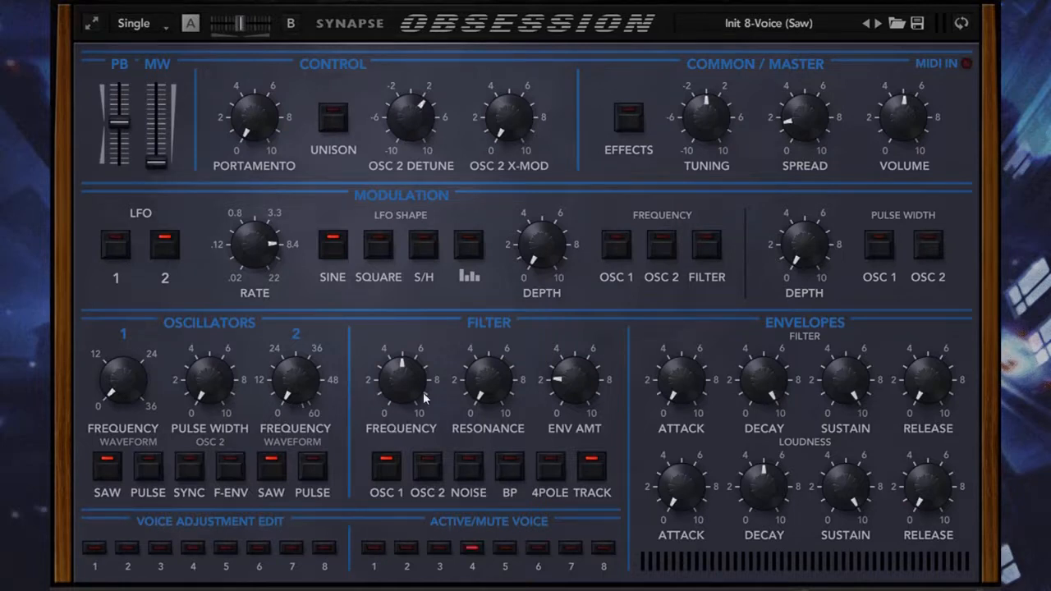
{"action": "left_click_drag", "start_coordinate": [420, 391], "coordinate": [412, 535]}
{"action": "left_click", "coordinate": [591, 466]}
Step: Examine the simulation options and effects page, comparing it with the main panel, and return to the main panel
{"action": "left_click", "coordinate": [961, 24]}
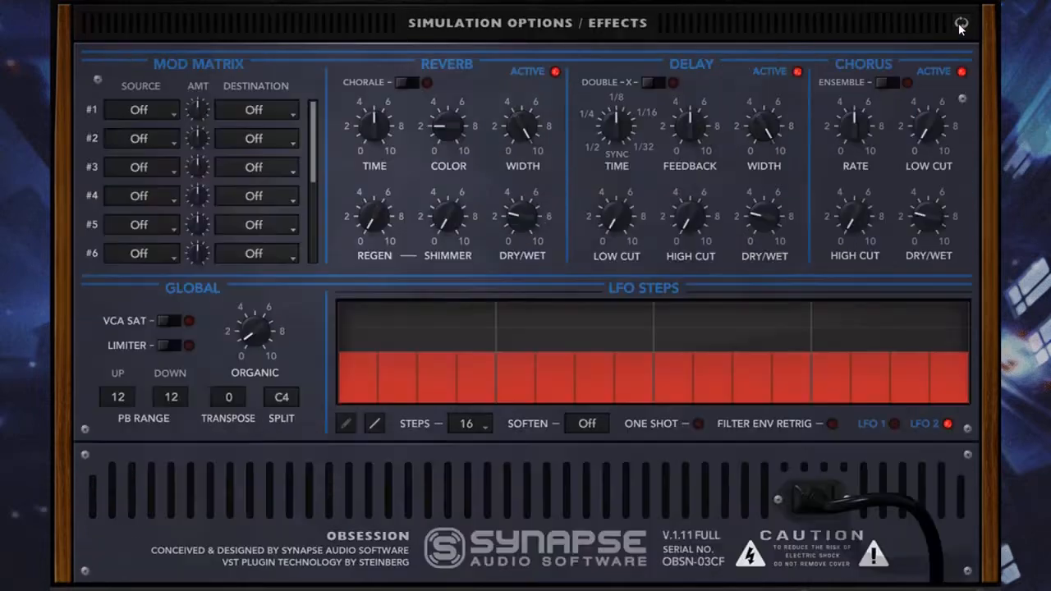
{"action": "left_click", "coordinate": [960, 24]}
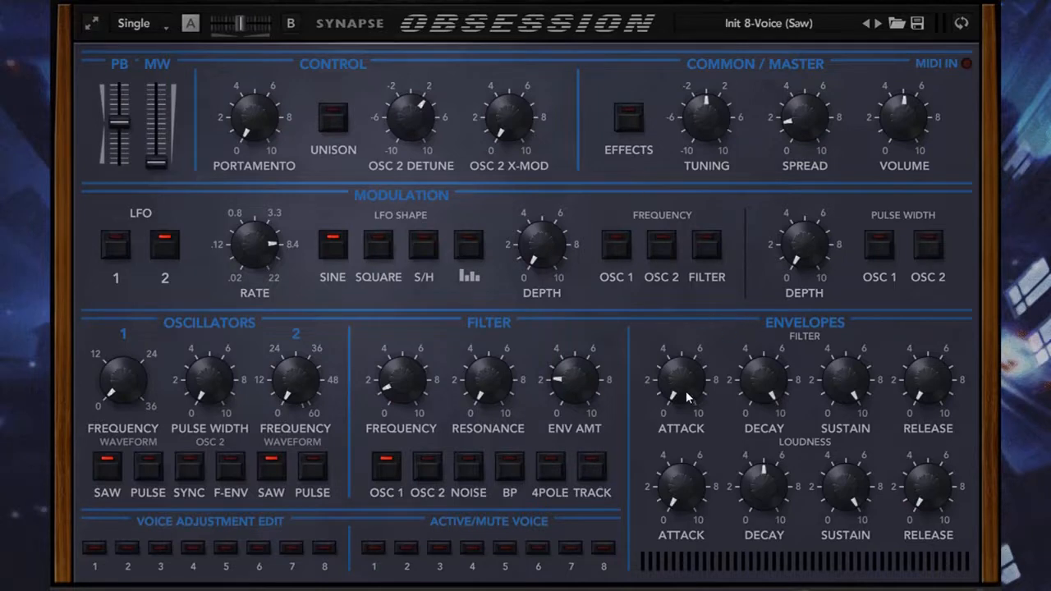
{"action": "left_click", "coordinate": [962, 24]}
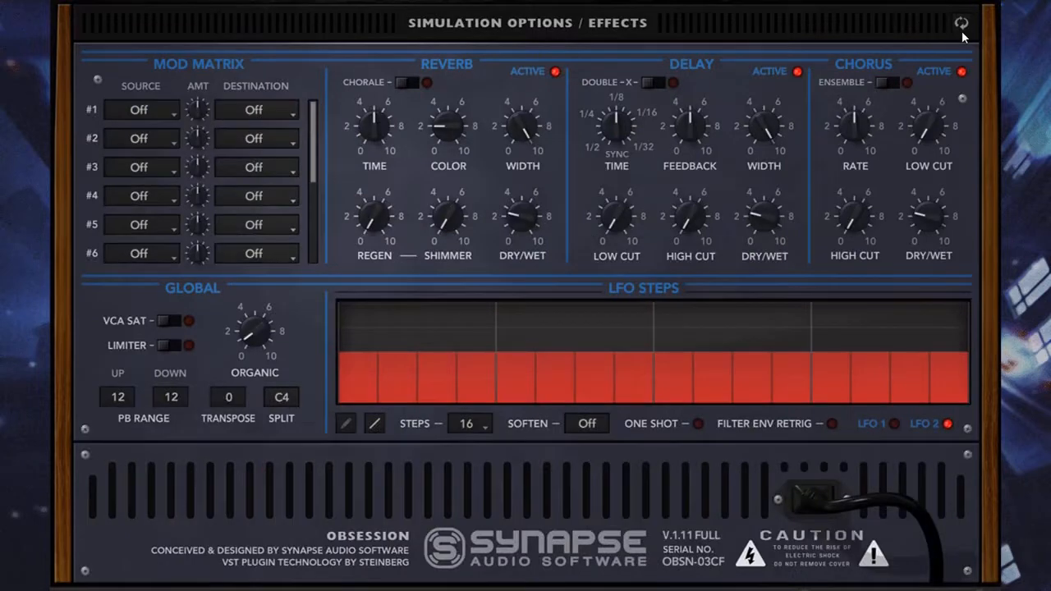
{"action": "left_click", "coordinate": [961, 26]}
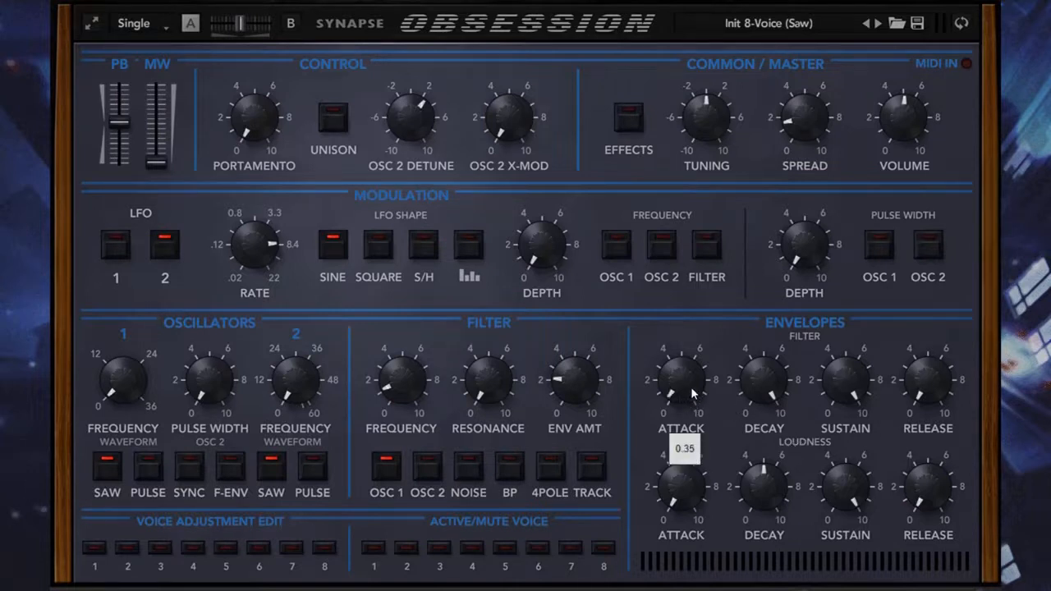
Step: Lower the filter envelope's decay to about 8 and its sustain to 0
{"action": "left_click_drag", "start_coordinate": [763, 380], "coordinate": [759, 411]}
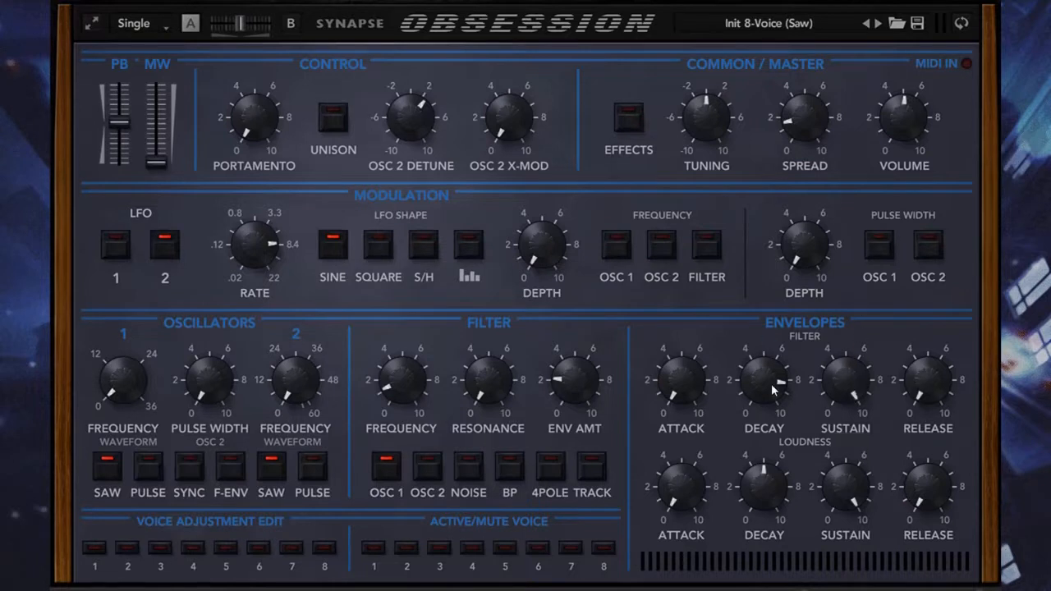
{"action": "left_click_drag", "start_coordinate": [846, 382], "coordinate": [839, 426]}
{"action": "left_click_drag", "start_coordinate": [841, 378], "coordinate": [794, 524]}
Step: Shape the filter with envelope amount about 5.5, resonance about 7 and frequency about 0.5
{"action": "left_click_drag", "start_coordinate": [584, 387], "coordinate": [597, 350]}
{"action": "left_click_drag", "start_coordinate": [488, 392], "coordinate": [495, 286]}
{"action": "left_click_drag", "start_coordinate": [401, 384], "coordinate": [483, 425]}
{"action": "left_click_drag", "start_coordinate": [428, 393], "coordinate": [392, 395]}
Step: Adjust the filter envelope's attack and decay, ending with decay about 7.5, and return its sustain to 10
{"action": "left_click_drag", "start_coordinate": [764, 385], "coordinate": [764, 411]}
{"action": "mouse_move", "coordinate": [681, 380]}
{"action": "left_mouse_down"}
{"action": "mouse_move", "coordinate": [680, 287]}
{"action": "mouse_move", "coordinate": [686, 361]}
{"action": "left_mouse_up"}
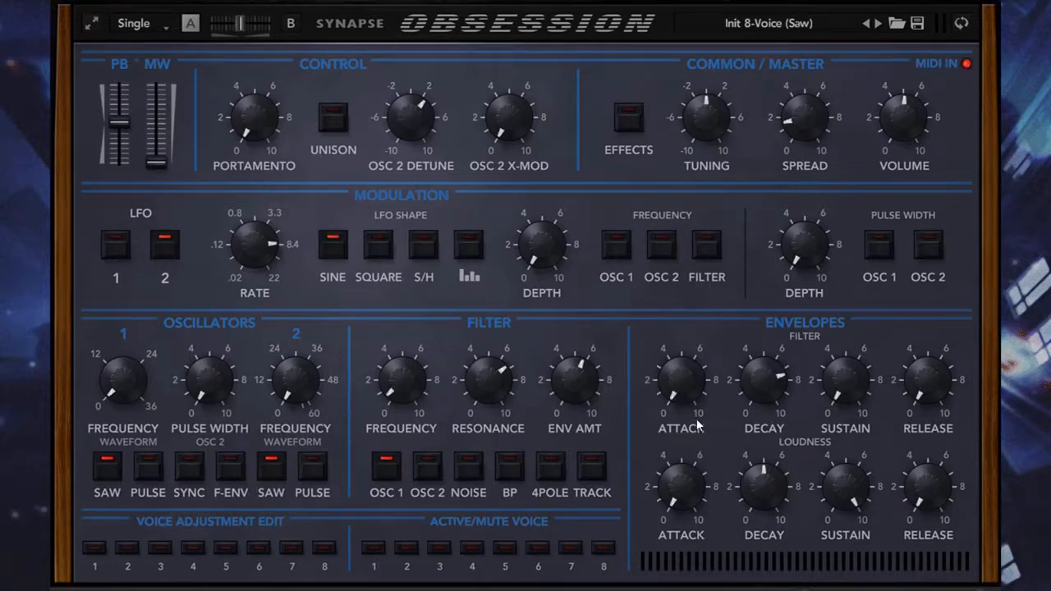
{"action": "left_click_drag", "start_coordinate": [836, 401], "coordinate": [829, 297]}
{"action": "left_click_drag", "start_coordinate": [846, 380], "coordinate": [872, 237]}
Step: Shape the loudness envelope with sustain at 0, decay at about 9 and attack at about 6.5
{"action": "left_click_drag", "start_coordinate": [852, 494], "coordinate": [845, 559]}
{"action": "left_click_drag", "start_coordinate": [817, 486], "coordinate": [821, 564]}
{"action": "left_click_drag", "start_coordinate": [761, 486], "coordinate": [759, 460]}
{"action": "left_click_drag", "start_coordinate": [681, 487], "coordinate": [683, 388]}
Step: Review the effects page while switching the effects on and back off, and reset the loudness attack to 0
{"action": "left_click", "coordinate": [627, 123]}
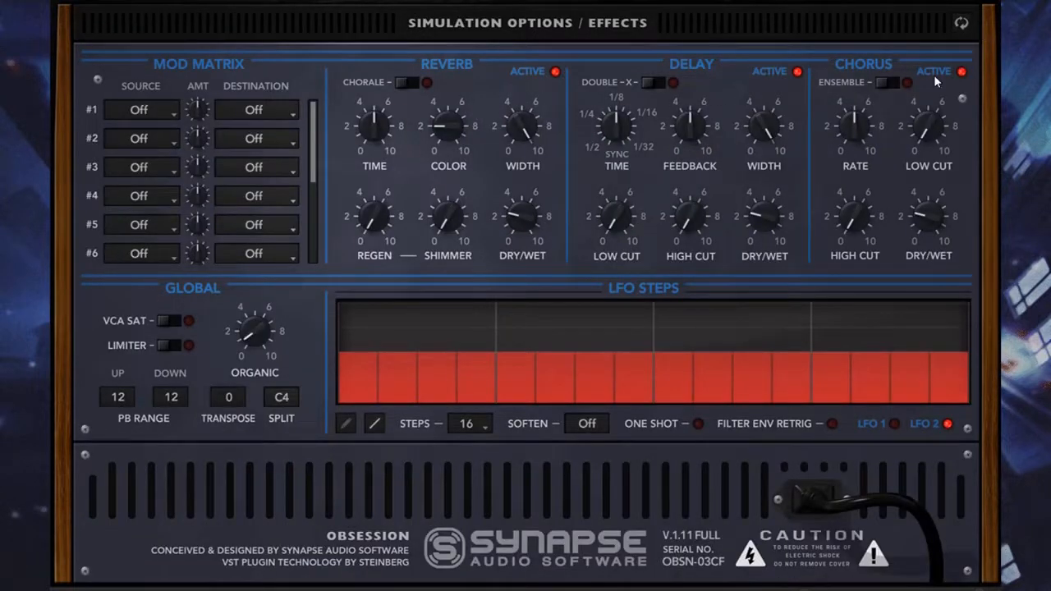
{"action": "left_click", "coordinate": [963, 24]}
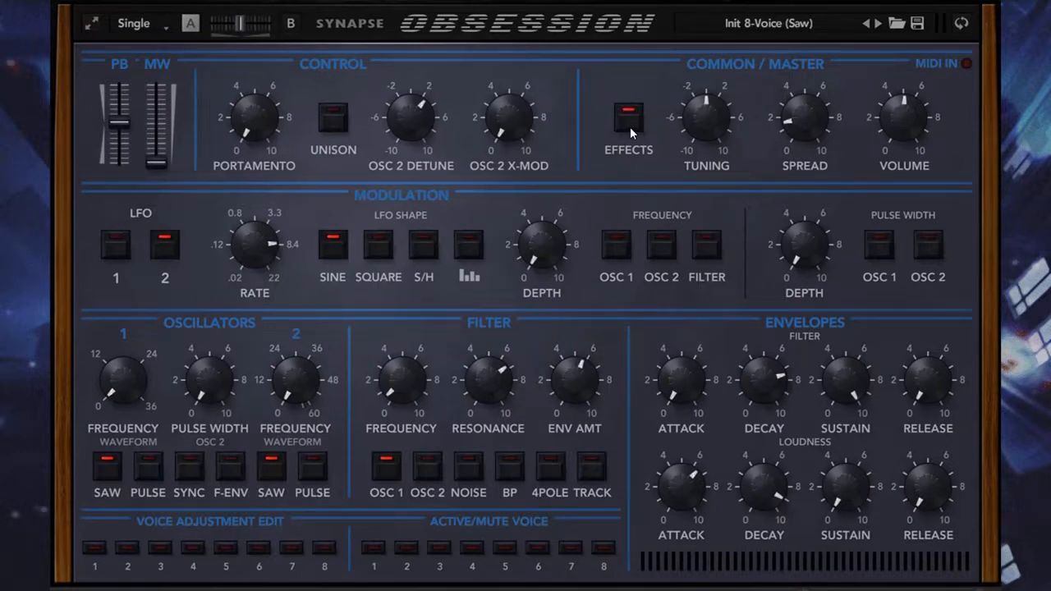
{"action": "left_click", "coordinate": [681, 384]}
{"action": "left_click", "coordinate": [636, 116]}
{"action": "left_click", "coordinate": [961, 23]}
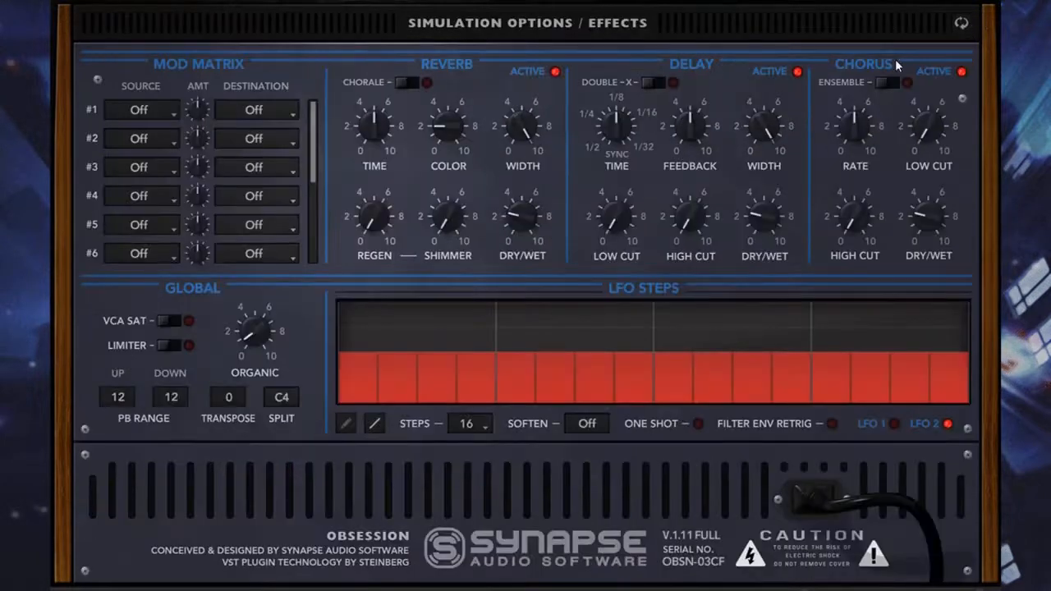
{"action": "left_click", "coordinate": [957, 25]}
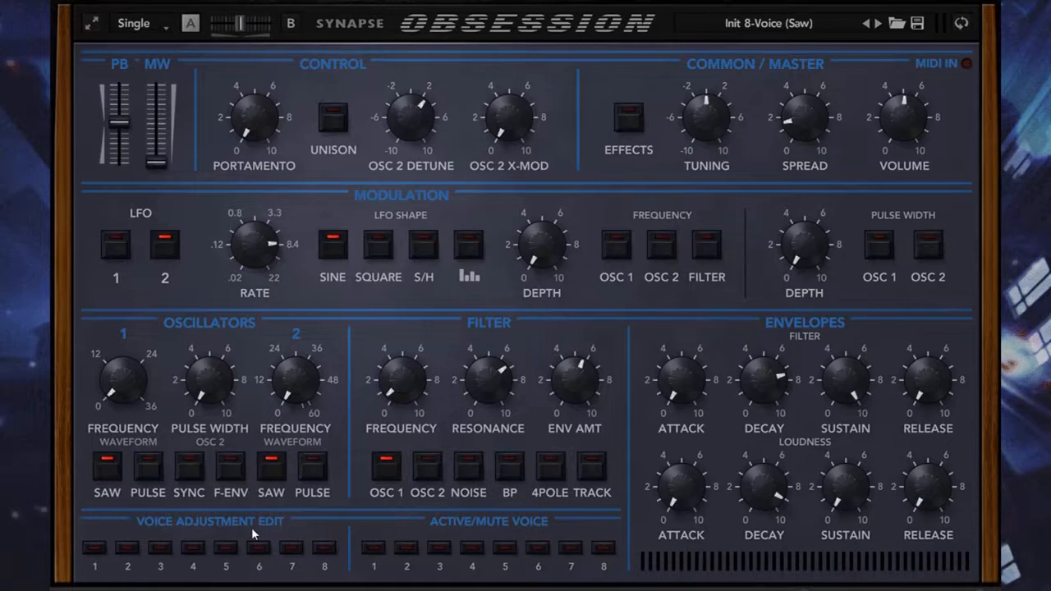
Step: Inspect the individual adjustment settings of voices 1 to 5, and leave voice adjustment editing
{"action": "left_click", "coordinate": [104, 548]}
{"action": "left_click", "coordinate": [129, 548]}
{"action": "left_click", "coordinate": [158, 550]}
{"action": "left_click", "coordinate": [190, 552]}
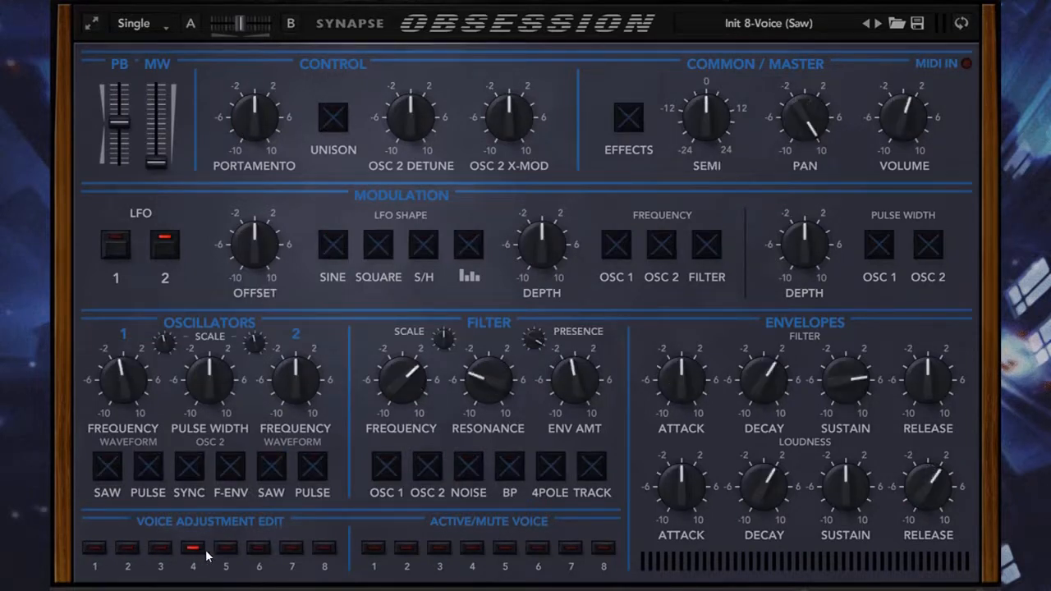
{"action": "left_click", "coordinate": [234, 551]}
{"action": "left_click", "coordinate": [92, 551]}
{"action": "left_click", "coordinate": [91, 552]}
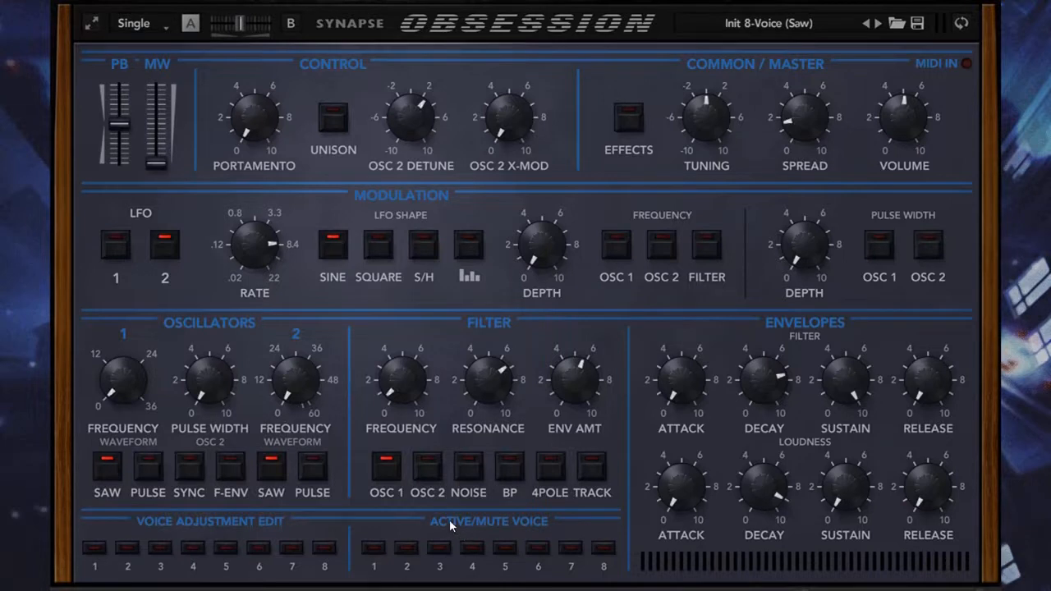
Step: Mute voices 2 through 8 so only voice 1 stays active
{"action": "left_click", "coordinate": [413, 550]}
{"action": "left_click", "coordinate": [436, 550]}
{"action": "left_click", "coordinate": [472, 548]}
{"action": "left_click", "coordinate": [505, 549]}
{"action": "left_click", "coordinate": [538, 548]}
{"action": "left_click", "coordinate": [571, 548]}
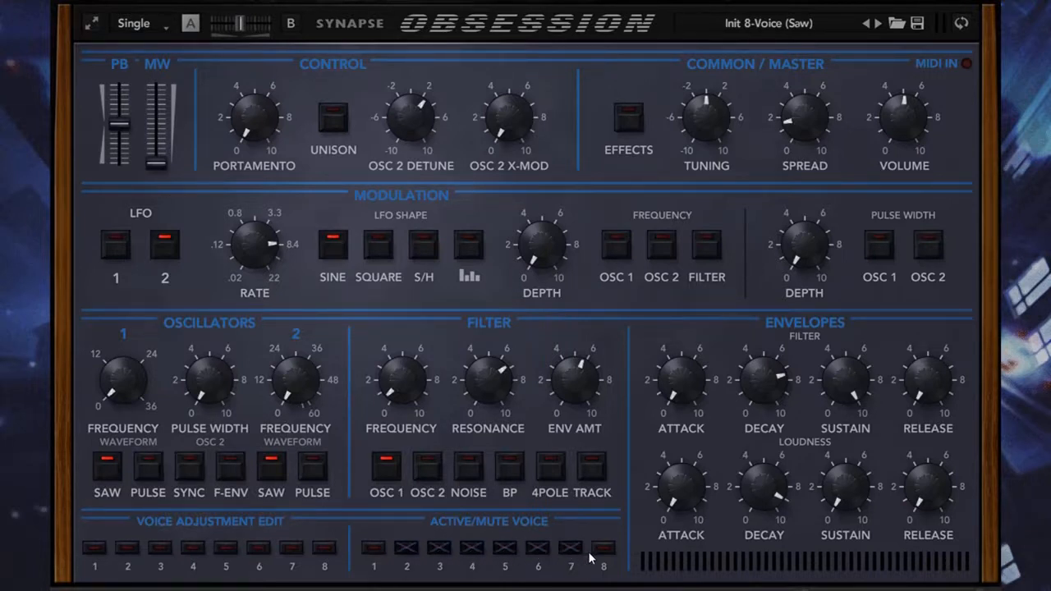
{"action": "left_click", "coordinate": [604, 548]}
Step: Reactivate voices 2 through 8, toggling voice 4 off and on along the way
{"action": "left_click", "coordinate": [409, 549]}
{"action": "left_click", "coordinate": [439, 549]}
{"action": "left_click", "coordinate": [471, 550]}
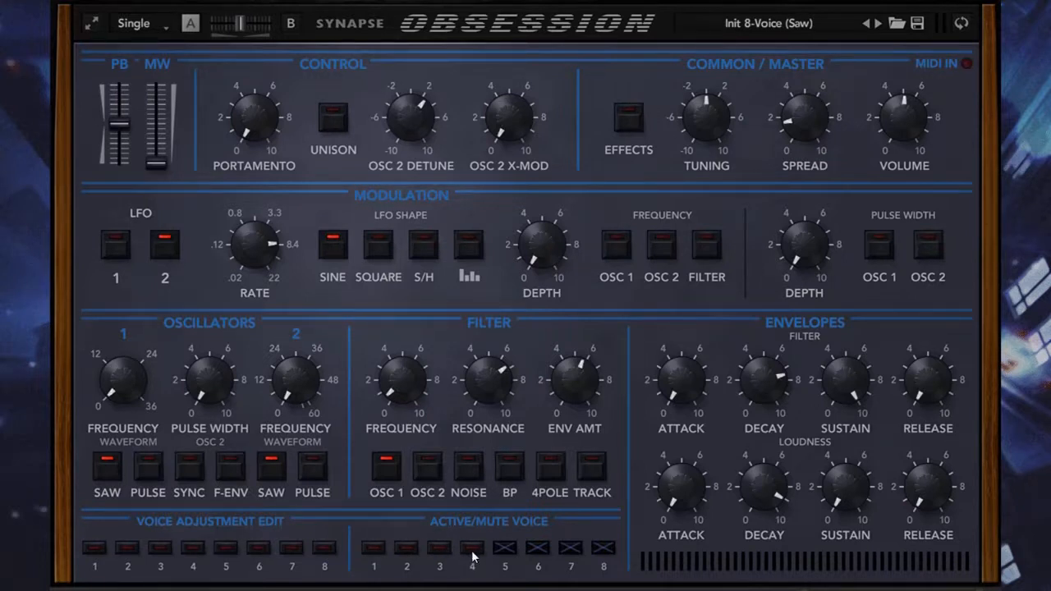
{"action": "left_click", "coordinate": [472, 550]}
{"action": "left_click", "coordinate": [472, 553]}
{"action": "left_click", "coordinate": [505, 556]}
{"action": "left_click", "coordinate": [536, 557]}
{"action": "left_click", "coordinate": [572, 554]}
{"action": "left_click", "coordinate": [608, 550]}
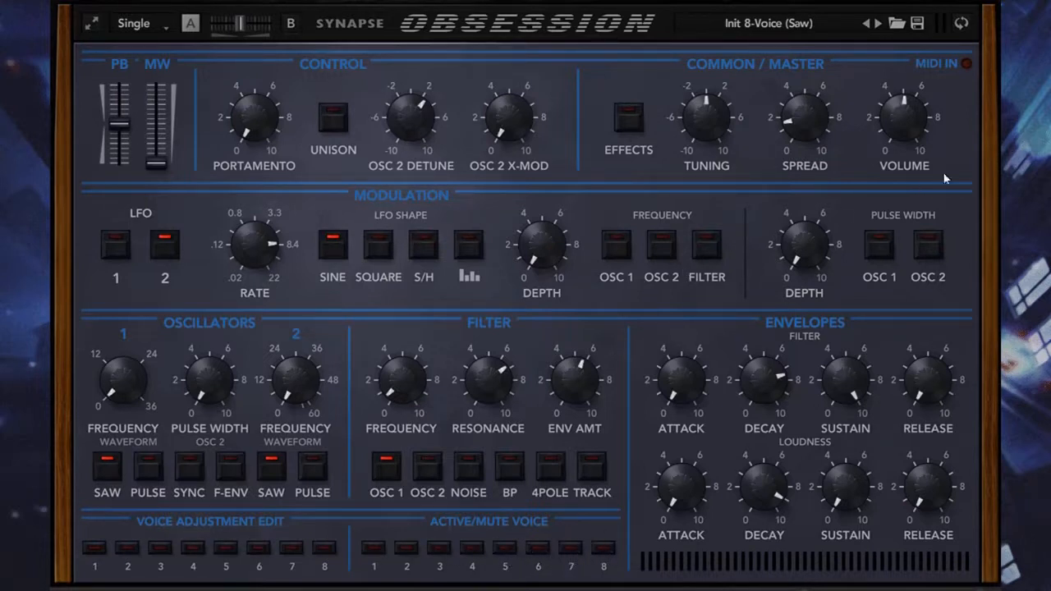
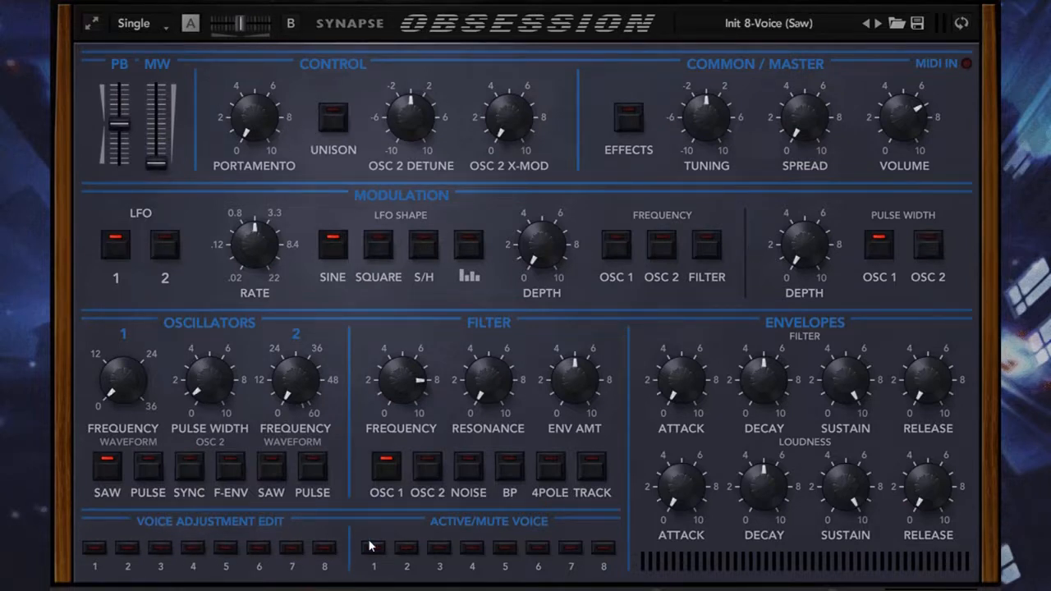
Step: Examine the Organic control on the effects page and return to the main panel
{"action": "left_click", "coordinate": [962, 24]}
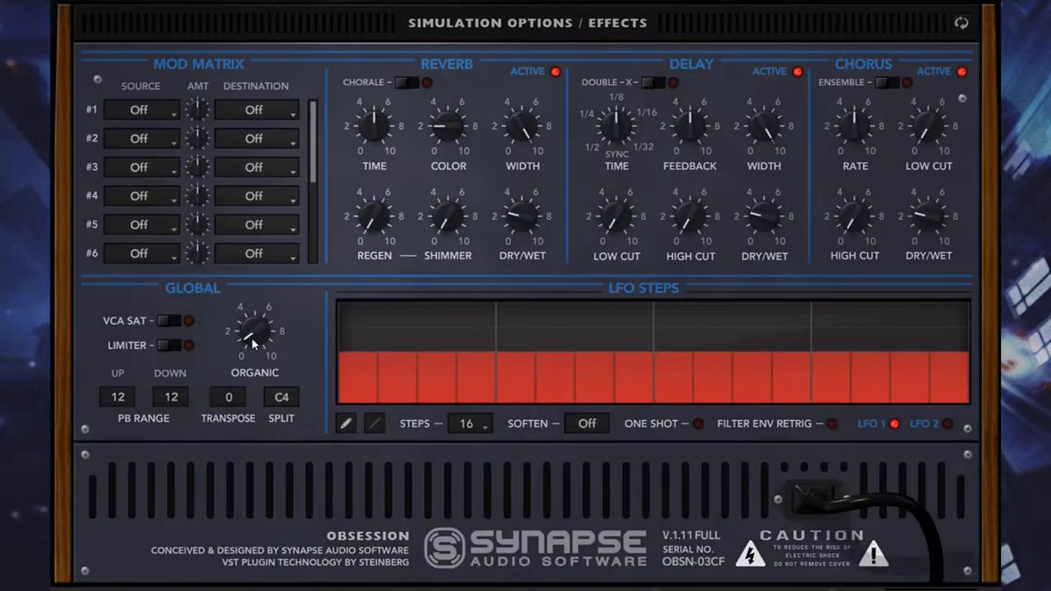
{"action": "left_click", "coordinate": [962, 24]}
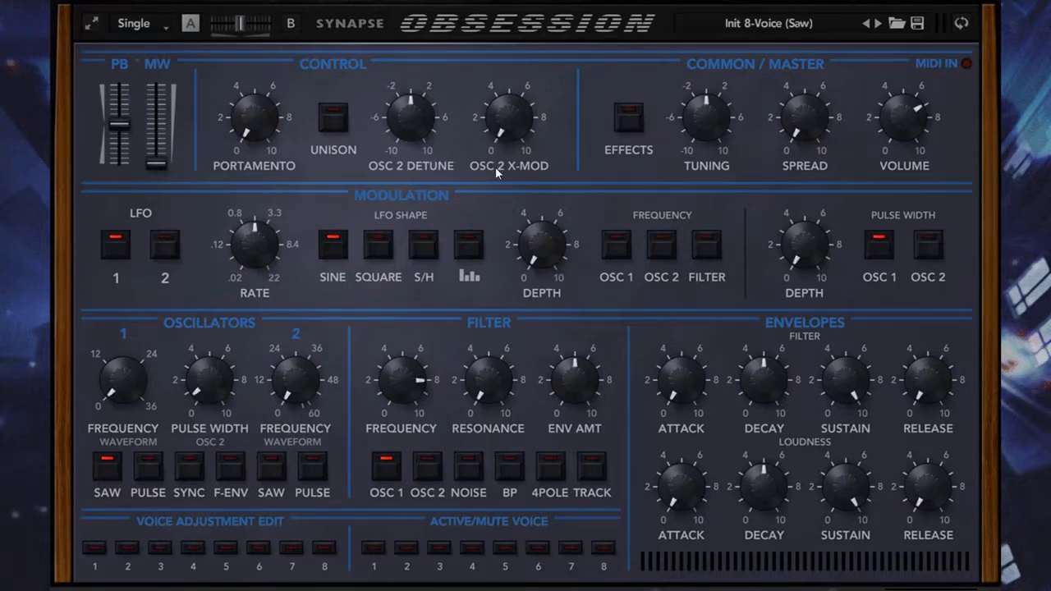
Step: Replace oscillator 1 with oscillator 2 in the mix and switch on oscillator 2's saw waveform
{"action": "mouse_move", "coordinate": [495, 167]}
{"action": "left_mouse_down"}
{"action": "mouse_move", "coordinate": [495, 90]}
{"action": "mouse_move", "coordinate": [495, 164]}
{"action": "left_mouse_up"}
{"action": "left_click", "coordinate": [381, 475]}
{"action": "left_click", "coordinate": [271, 467]}
Step: Raise oscillator 2's cross-modulation to 10 and its frequency to about 18
{"action": "left_click_drag", "start_coordinate": [505, 122], "coordinate": [453, 424]}
{"action": "left_click_drag", "start_coordinate": [298, 401], "coordinate": [316, 418]}
{"action": "left_click_drag", "start_coordinate": [510, 132], "coordinate": [520, 5]}
{"action": "left_click_drag", "start_coordinate": [289, 382], "coordinate": [310, 402]}
{"action": "left_click", "coordinate": [494, 144]}
{"action": "left_click_drag", "start_coordinate": [303, 394], "coordinate": [348, 345]}
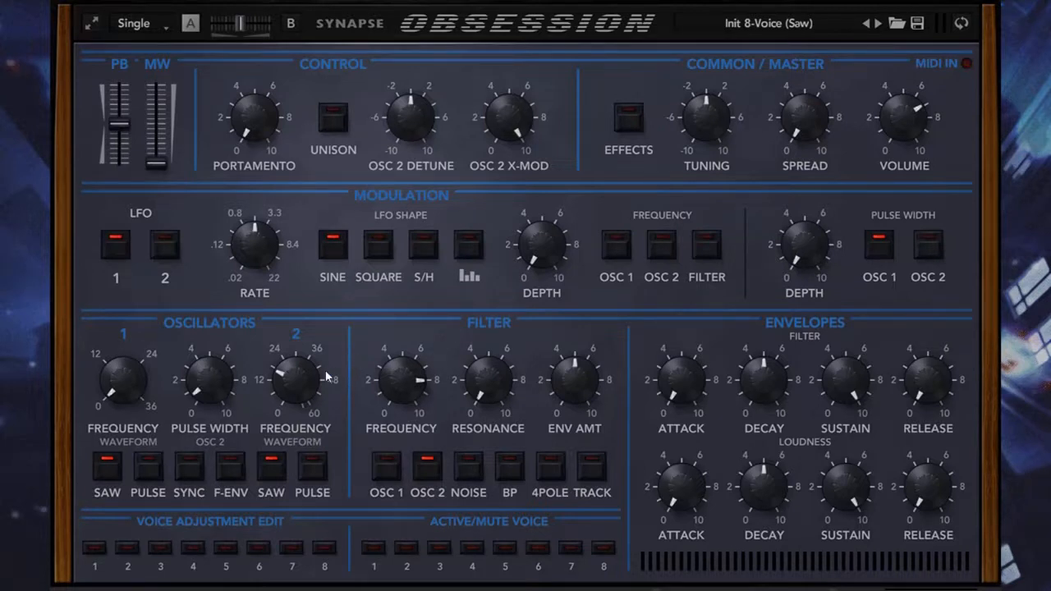
Step: Sweep oscillator 2's frequency up and down, and return both its frequency and its cross-modulation to 0
{"action": "left_click_drag", "start_coordinate": [325, 376], "coordinate": [300, 456]}
{"action": "left_click_drag", "start_coordinate": [294, 386], "coordinate": [311, 319]}
{"action": "left_click_drag", "start_coordinate": [304, 371], "coordinate": [334, 527]}
{"action": "left_click_drag", "start_coordinate": [507, 162], "coordinate": [497, 284]}
{"action": "left_click_drag", "start_coordinate": [293, 400], "coordinate": [244, 399]}
{"action": "left_click", "coordinate": [391, 472]}
Step: Raise cross-modulation to 10, try the pulse wave on oscillator 2, and turn off both oscillators' waveforms
{"action": "mouse_move", "coordinate": [511, 126]}
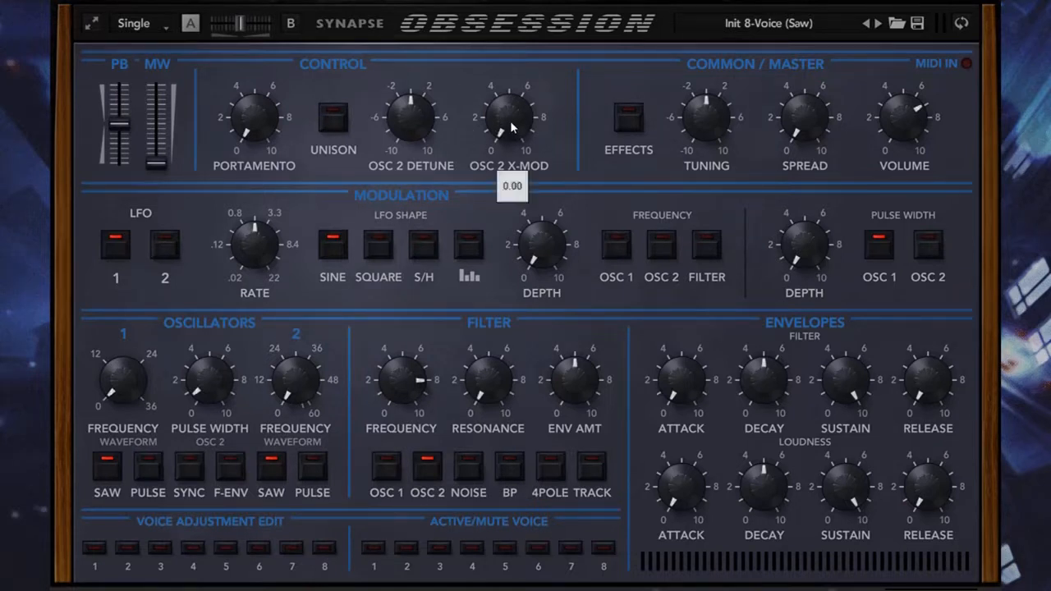
{"action": "left_click_drag", "start_coordinate": [510, 126], "coordinate": [542, 64]}
{"action": "left_click", "coordinate": [313, 467]}
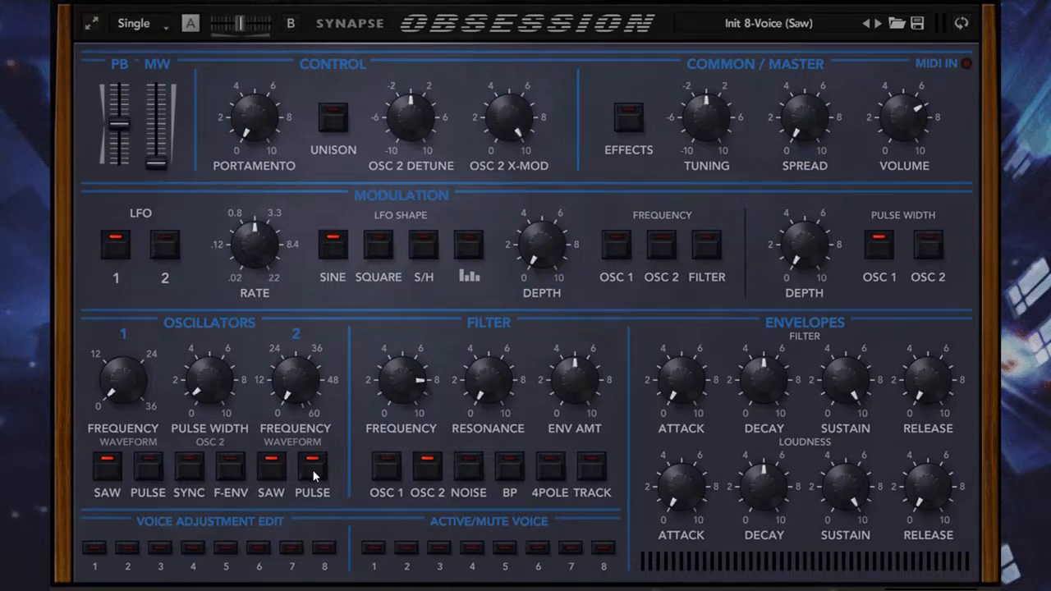
{"action": "left_click", "coordinate": [271, 467]}
{"action": "left_click", "coordinate": [108, 467]}
{"action": "left_click", "coordinate": [317, 469]}
Step: Sweep oscillator 2's frequency to about 26 under cross-modulation, comparing waveforms with oscillator 2 on saw and oscillator 1 on pulse
{"action": "left_click_drag", "start_coordinate": [511, 110], "coordinate": [492, 213]}
{"action": "left_click_drag", "start_coordinate": [295, 378], "coordinate": [308, 335]}
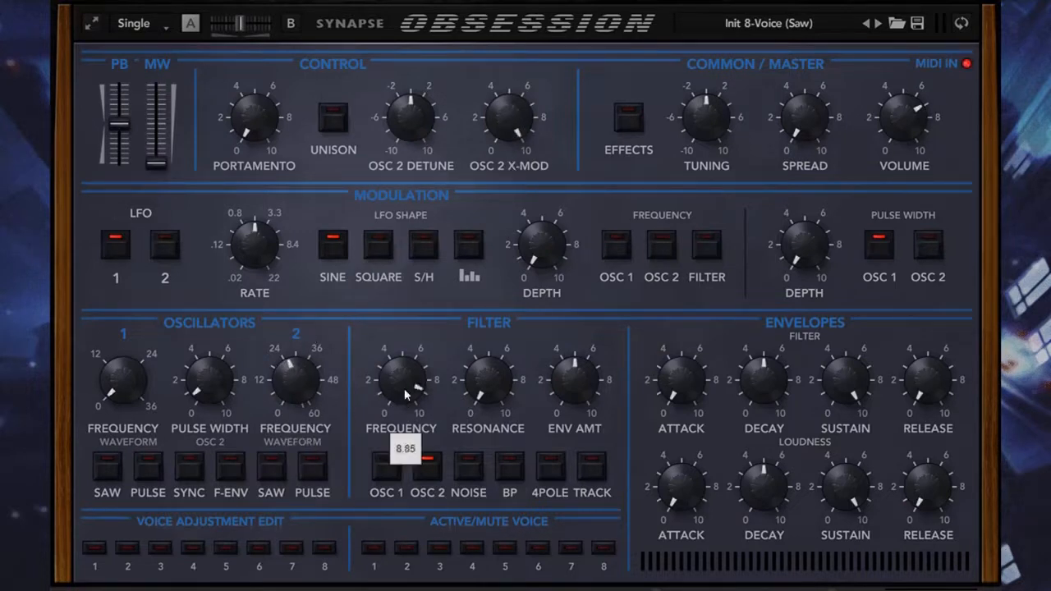
{"action": "left_click_drag", "start_coordinate": [281, 397], "coordinate": [289, 384]}
{"action": "left_click", "coordinate": [308, 466]}
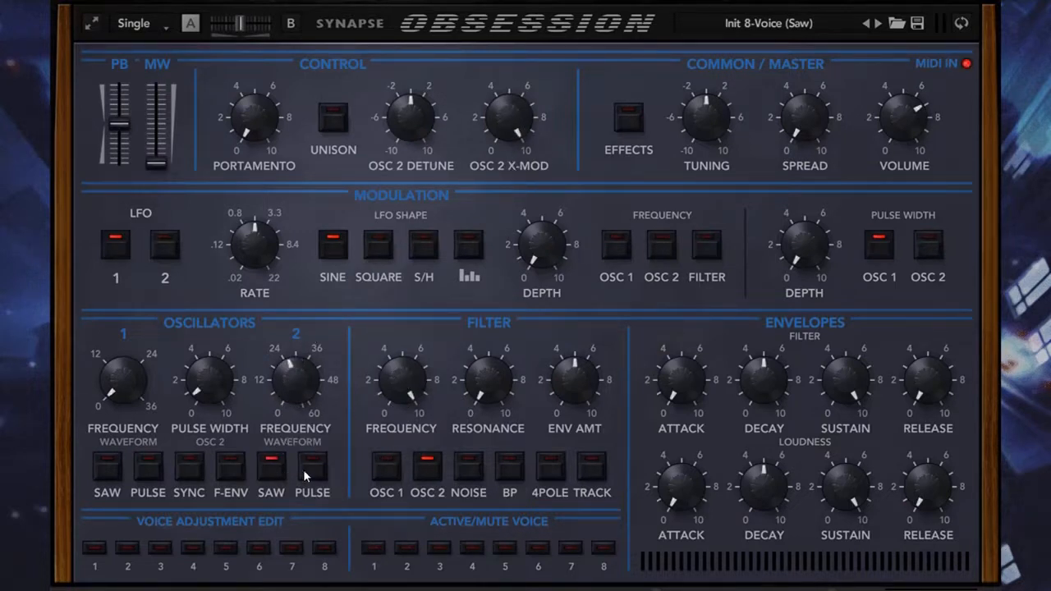
{"action": "left_click", "coordinate": [141, 468]}
{"action": "mouse_move", "coordinate": [300, 376]}
{"action": "left_mouse_down"}
{"action": "mouse_move", "coordinate": [300, 391]}
{"action": "mouse_move", "coordinate": [310, 378]}
{"action": "left_mouse_up"}
Step: Reset cross-modulation and oscillator 2's frequency to 0, and compare oscillator 2's waveforms, ending on saw only
{"action": "double_click", "coordinate": [500, 115]}
{"action": "double_click", "coordinate": [295, 405]}
{"action": "left_click", "coordinate": [271, 467]}
{"action": "left_click", "coordinate": [305, 472]}
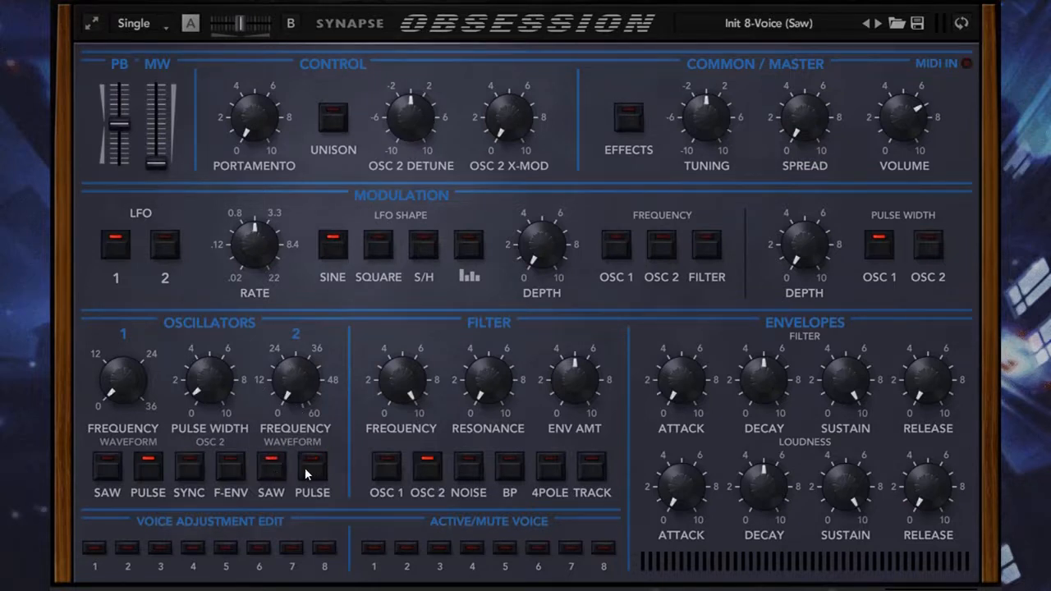
Step: Put oscillator 1 back in the mix with its saw wave instead of pulse, and detune oscillator 2 by about +4
{"action": "left_click", "coordinate": [136, 470]}
{"action": "left_click_drag", "start_coordinate": [417, 138], "coordinate": [418, 119]}
{"action": "left_click", "coordinate": [389, 466]}
Step: Raise oscillator 2's detune to about +6.7 and sweep cross-modulation up to about 9 and back to about 4.5
{"action": "left_click_drag", "start_coordinate": [509, 142], "coordinate": [513, 53]}
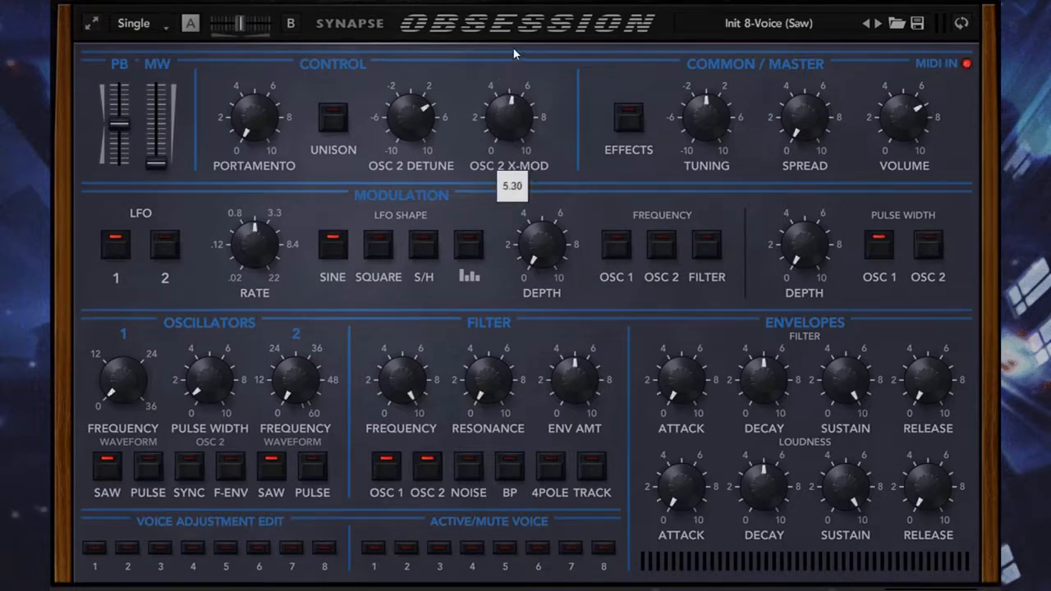
{"action": "left_click_drag", "start_coordinate": [423, 119], "coordinate": [443, 94]}
{"action": "left_click_drag", "start_coordinate": [509, 113], "coordinate": [478, 50]}
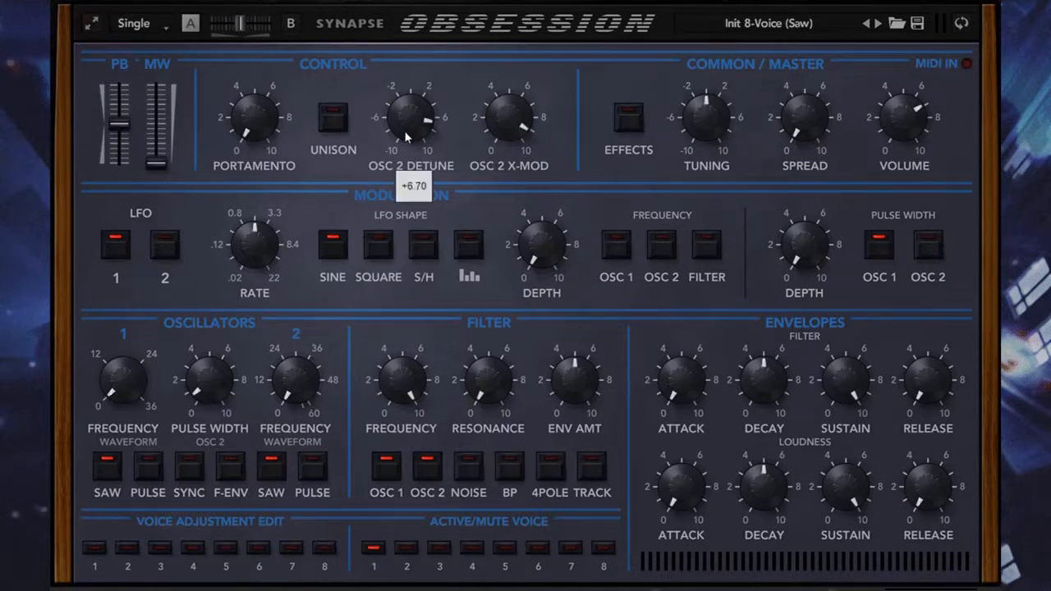
{"action": "left_click_drag", "start_coordinate": [507, 119], "coordinate": [485, 218]}
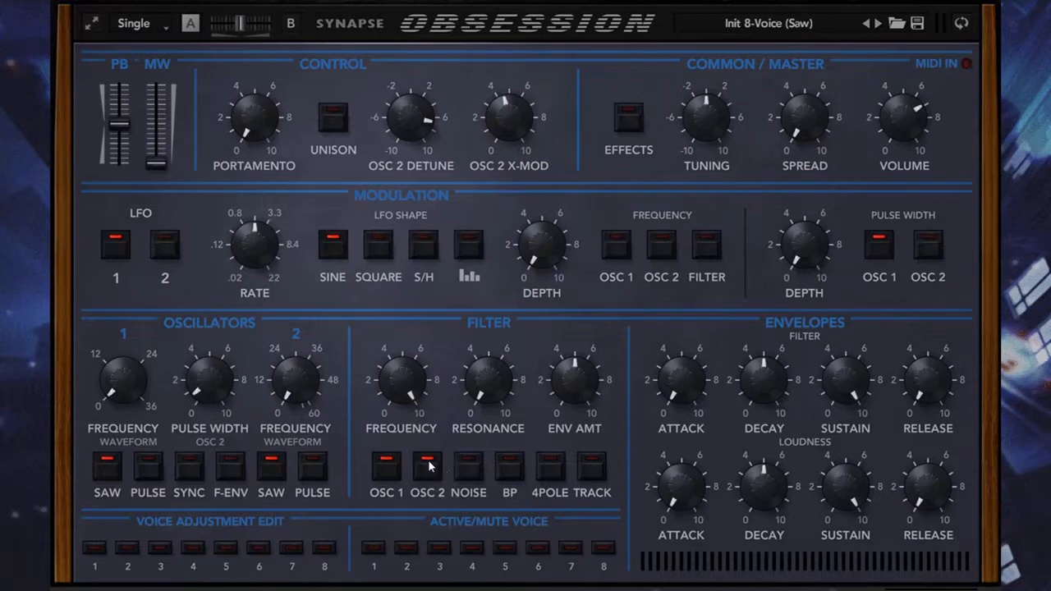
Step: Return cross-modulation and detune to 0, and set oscillator 2's frequency to +7
{"action": "mouse_move", "coordinate": [497, 131]}
{"action": "left_click_drag", "start_coordinate": [496, 131], "coordinate": [509, 238]}
{"action": "left_click_drag", "start_coordinate": [414, 152], "coordinate": [399, 180]}
{"action": "left_click_drag", "start_coordinate": [297, 396], "coordinate": [295, 374]}
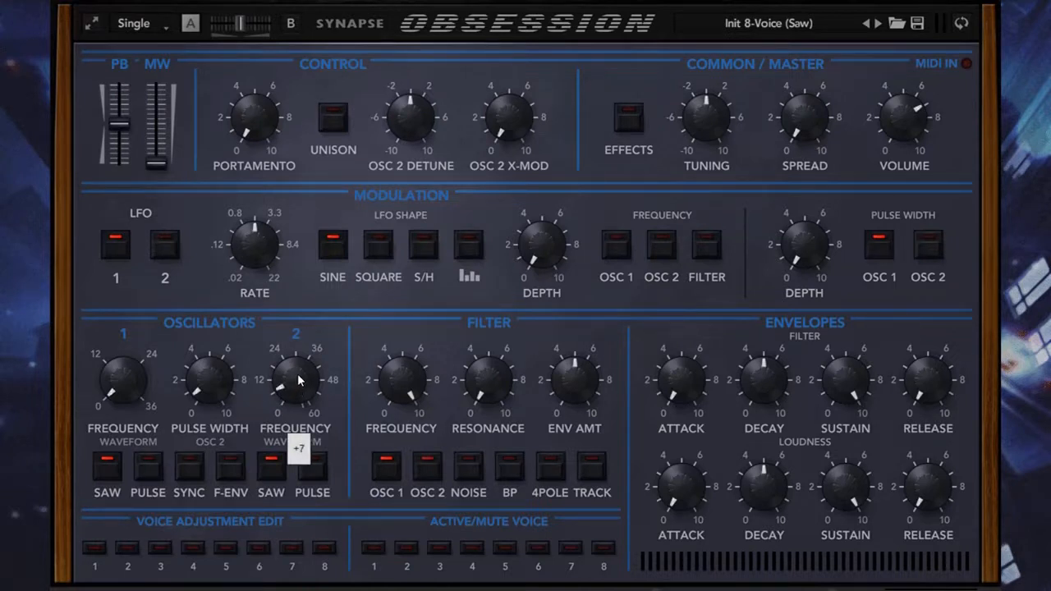
Step: Try cross-modulation and detune changes on the +7 interval, returning both to about 0
{"action": "left_click_drag", "start_coordinate": [503, 152], "coordinate": [476, 61]}
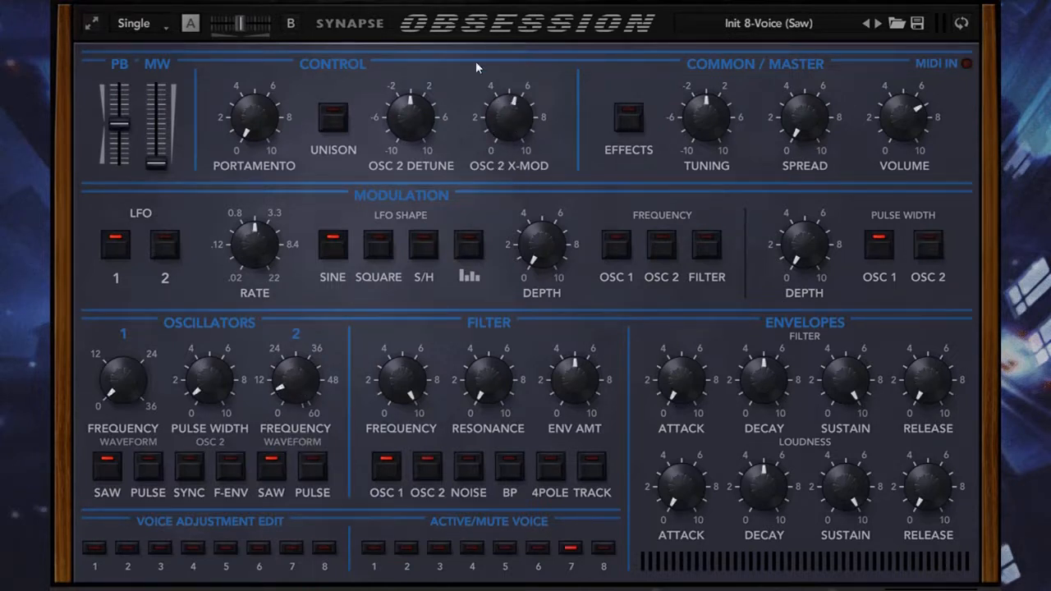
{"action": "left_click_drag", "start_coordinate": [440, 127], "coordinate": [460, 72]}
{"action": "mouse_move", "coordinate": [509, 117]}
{"action": "left_mouse_down"}
{"action": "mouse_move", "coordinate": [507, 33]}
{"action": "mouse_move", "coordinate": [508, 136]}
{"action": "left_mouse_up"}
{"action": "double_click", "coordinate": [410, 117]}
{"action": "left_click_drag", "start_coordinate": [411, 137], "coordinate": [418, 184]}
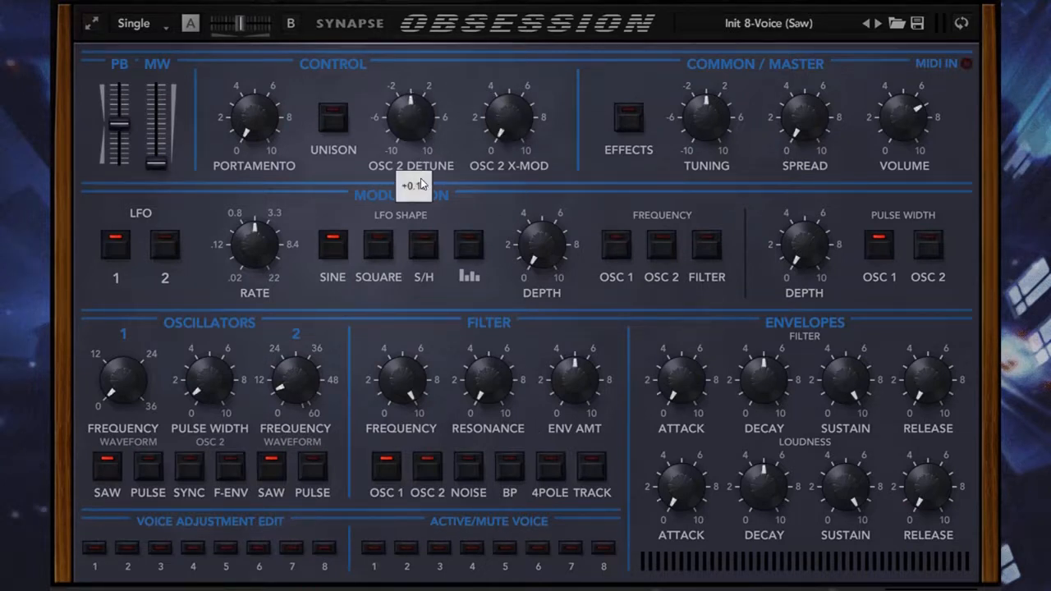
{"action": "left_click", "coordinate": [411, 138]}
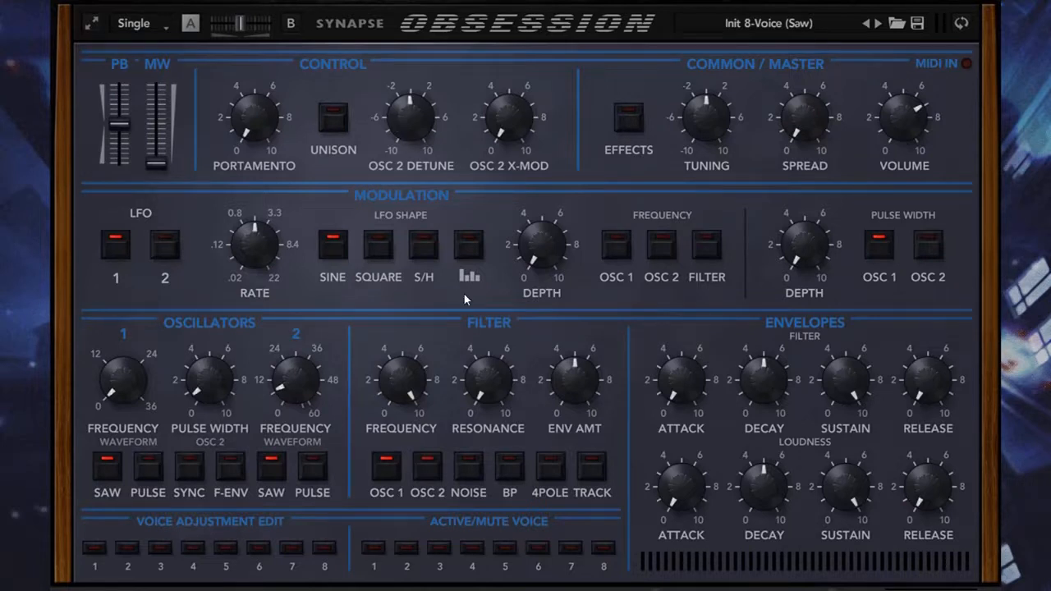
Step: Switch oscillator 1 in the mixer, and toggle oscillator 2 off and on
{"action": "left_click", "coordinate": [391, 481]}
{"action": "left_click", "coordinate": [424, 484]}
{"action": "left_click", "coordinate": [423, 485]}
Step: Offset the portamento per voice, setting voice 1 to about +3.5 and voice 2 to about -6
{"action": "left_click_drag", "start_coordinate": [258, 137], "coordinate": [248, 128]}
{"action": "left_click_drag", "start_coordinate": [233, 111], "coordinate": [247, 118]}
{"action": "left_click", "coordinate": [95, 549]}
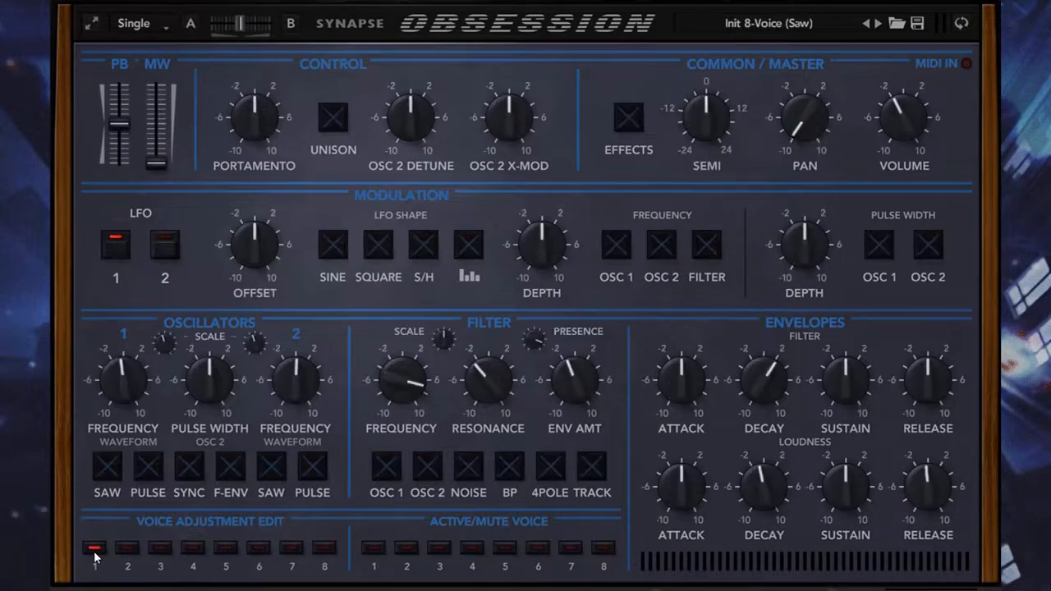
{"action": "left_click_drag", "start_coordinate": [257, 123], "coordinate": [251, 152]}
{"action": "left_click", "coordinate": [129, 549]}
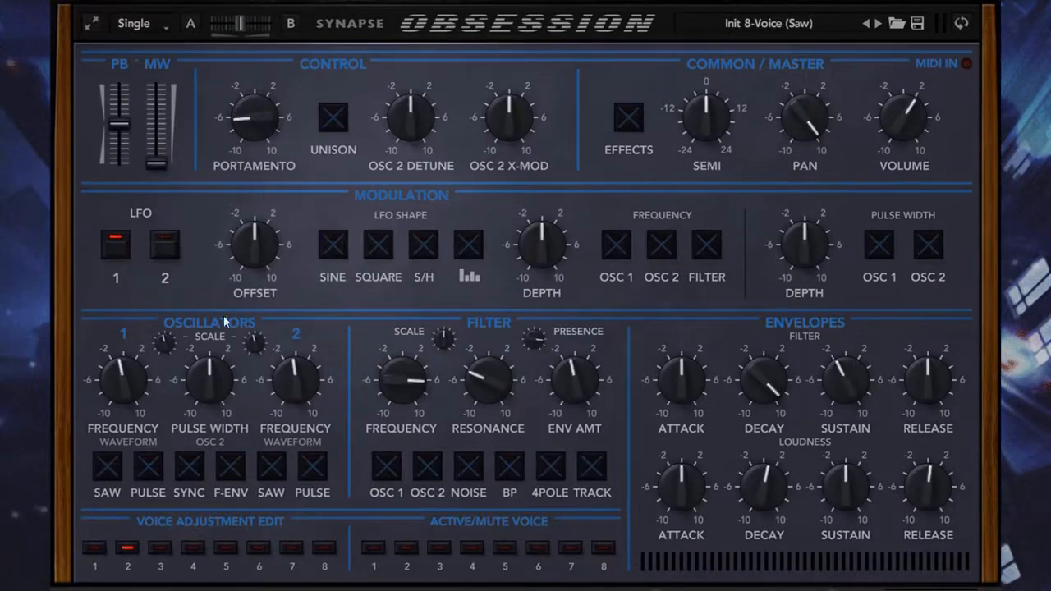
Step: Compare the adjustments of voices 1 to 3, set voice 1's portamento offset to about +1 and leave voice editing
{"action": "left_click", "coordinate": [161, 551]}
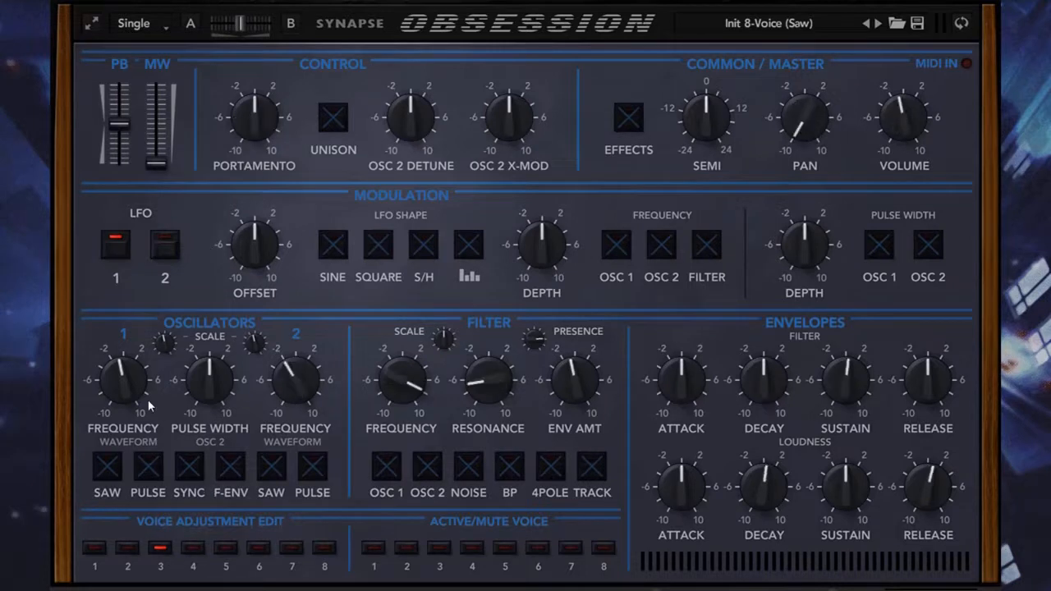
{"action": "left_click", "coordinate": [128, 549]}
{"action": "left_click", "coordinate": [85, 558]}
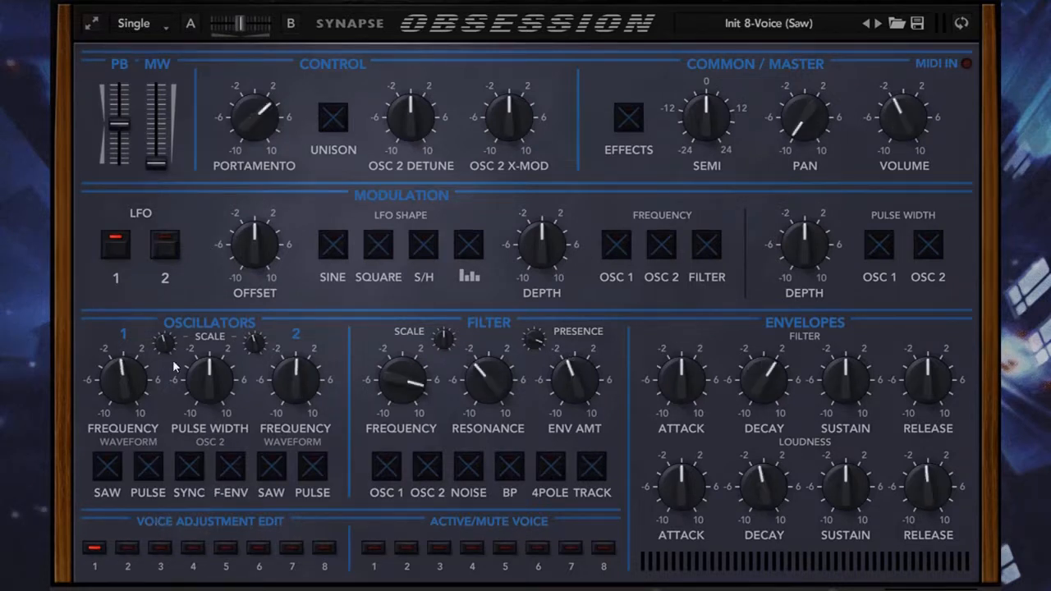
{"action": "left_click_drag", "start_coordinate": [255, 112], "coordinate": [291, 82]}
{"action": "left_click", "coordinate": [130, 550]}
{"action": "left_click", "coordinate": [130, 550]}
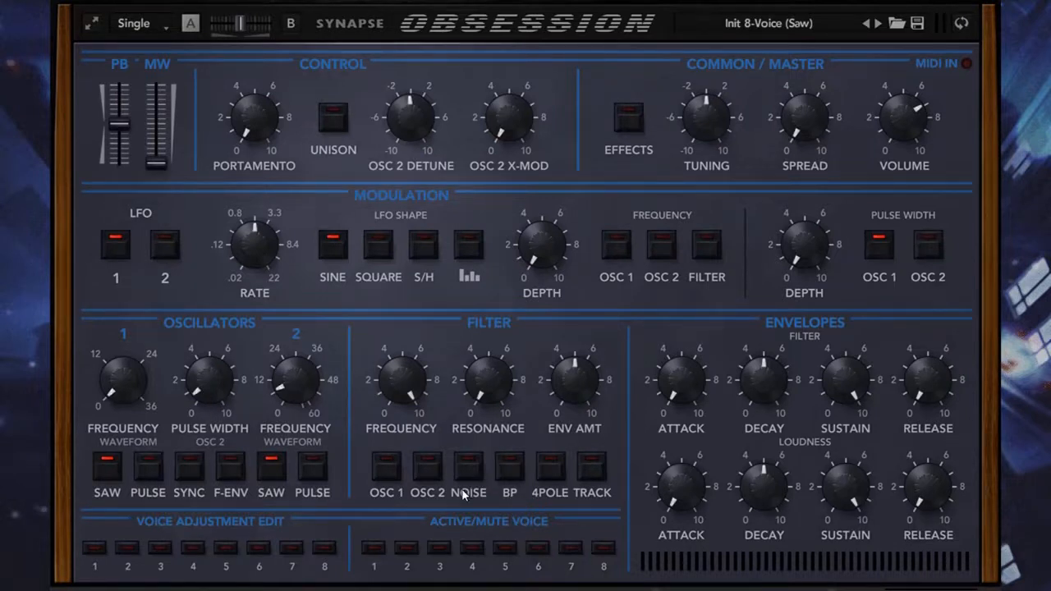
Step: Enable oscillator 1 in the filter mixer and sweep the main portamento, returning it to about 0
{"action": "left_click", "coordinate": [379, 484]}
{"action": "left_click_drag", "start_coordinate": [259, 95], "coordinate": [278, 91]}
{"action": "left_click_drag", "start_coordinate": [254, 127], "coordinate": [268, 180]}
{"action": "mouse_move", "coordinate": [257, 119]}
{"action": "left_mouse_down"}
{"action": "mouse_move", "coordinate": [267, 138]}
{"action": "mouse_move", "coordinate": [254, 117]}
{"action": "left_mouse_up"}
{"action": "left_click_drag", "start_coordinate": [258, 161], "coordinate": [257, 154]}
Step: Mute voices 2 through 8 so that only voice 1 plays
{"action": "left_click", "coordinate": [407, 553]}
{"action": "left_click", "coordinate": [439, 552]}
{"action": "left_click", "coordinate": [475, 554]}
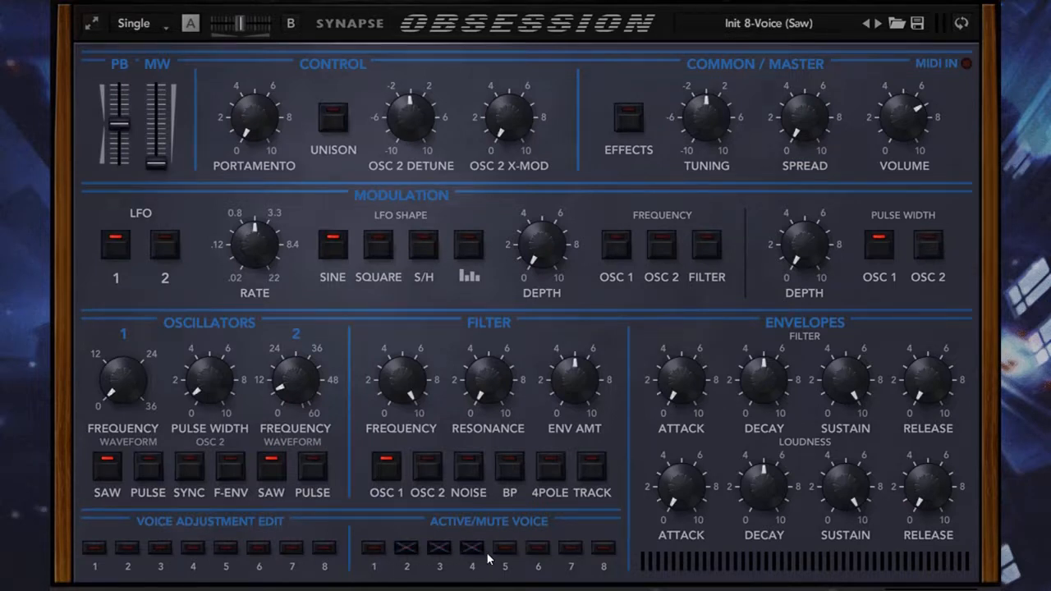
{"action": "left_click", "coordinate": [499, 553]}
{"action": "left_click", "coordinate": [539, 554]}
{"action": "left_click", "coordinate": [567, 553]}
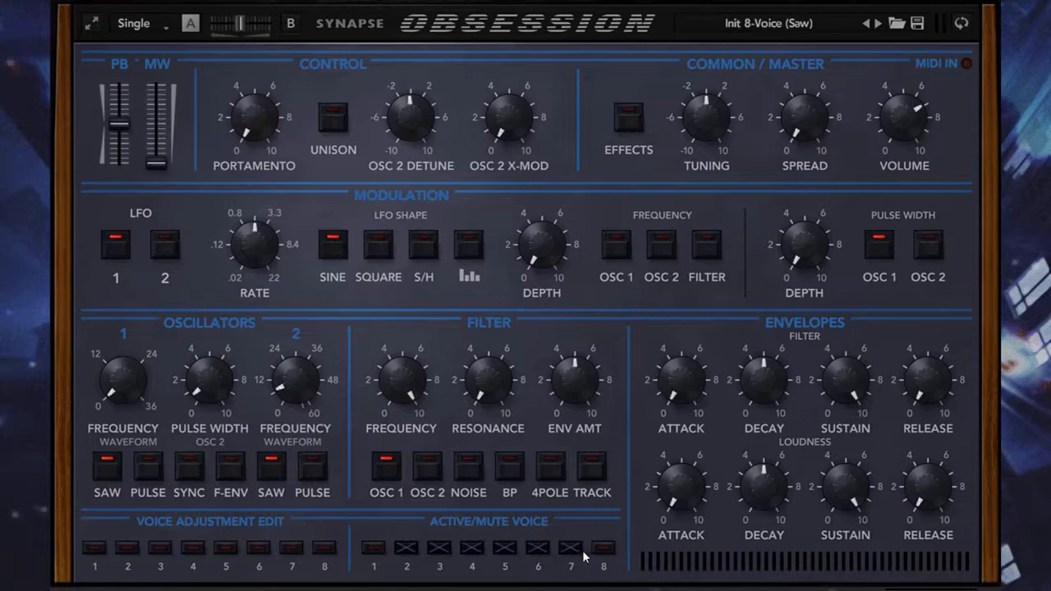
{"action": "left_click", "coordinate": [604, 554]}
Step: Reactivate voices 2 and 3 and raise the portamento to about 4
{"action": "left_click", "coordinate": [414, 552]}
{"action": "left_click", "coordinate": [414, 550]}
{"action": "left_click_drag", "start_coordinate": [266, 143], "coordinate": [257, 72]}
{"action": "left_click", "coordinate": [408, 551]}
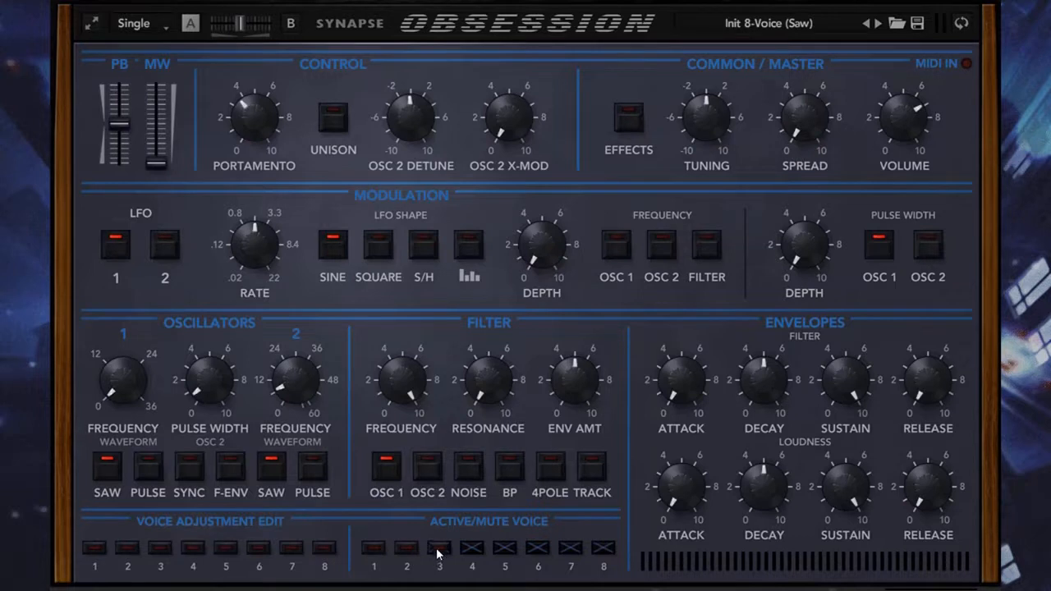
{"action": "left_click", "coordinate": [437, 553]}
Step: Try unison with different portamento amounts on the three active voices, then switch unison off with portamento at 0
{"action": "left_click_drag", "start_coordinate": [268, 126], "coordinate": [264, 104]}
{"action": "mouse_move", "coordinate": [256, 168]}
{"action": "left_mouse_down"}
{"action": "mouse_move", "coordinate": [259, 116]}
{"action": "mouse_move", "coordinate": [260, 156]}
{"action": "left_mouse_up"}
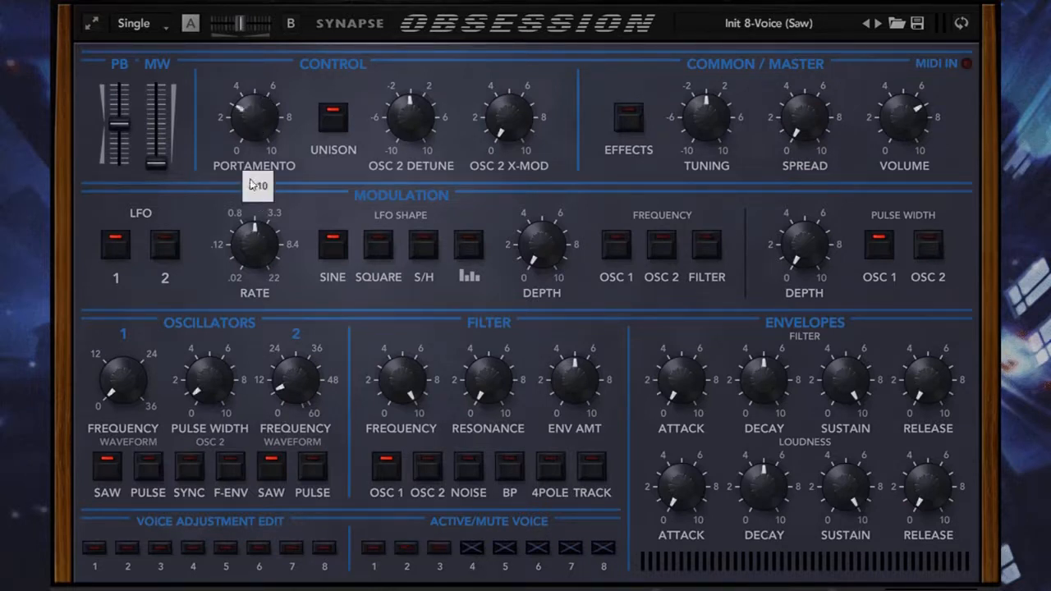
{"action": "left_click", "coordinate": [334, 125]}
Step: Reactivate voices 4 through 8
{"action": "left_click", "coordinate": [473, 558]}
{"action": "left_click", "coordinate": [448, 550]}
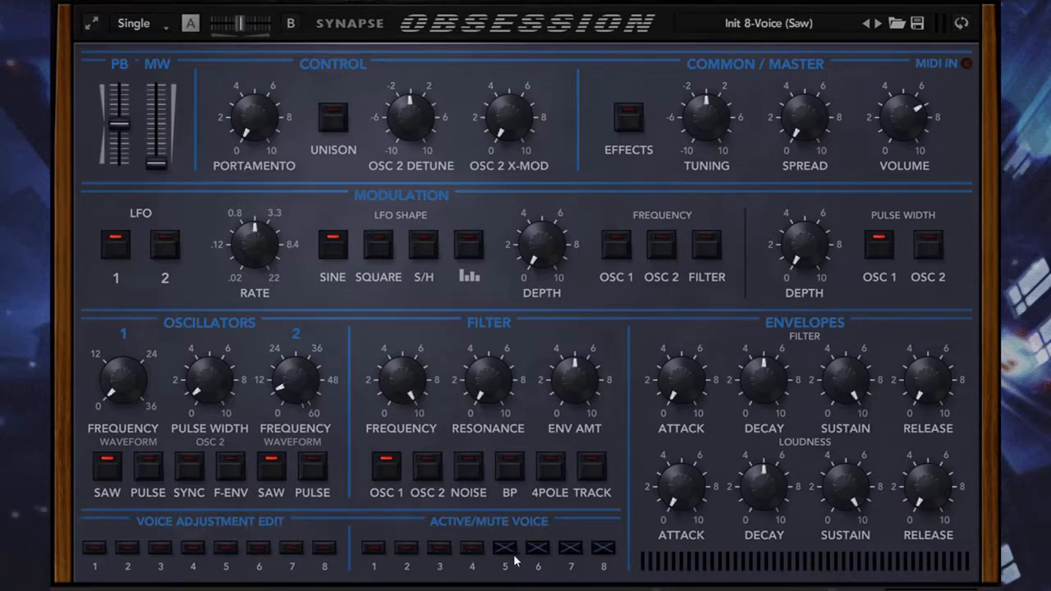
{"action": "left_click", "coordinate": [512, 559]}
{"action": "left_click", "coordinate": [530, 555]}
{"action": "left_click", "coordinate": [571, 559]}
{"action": "left_click", "coordinate": [602, 550]}
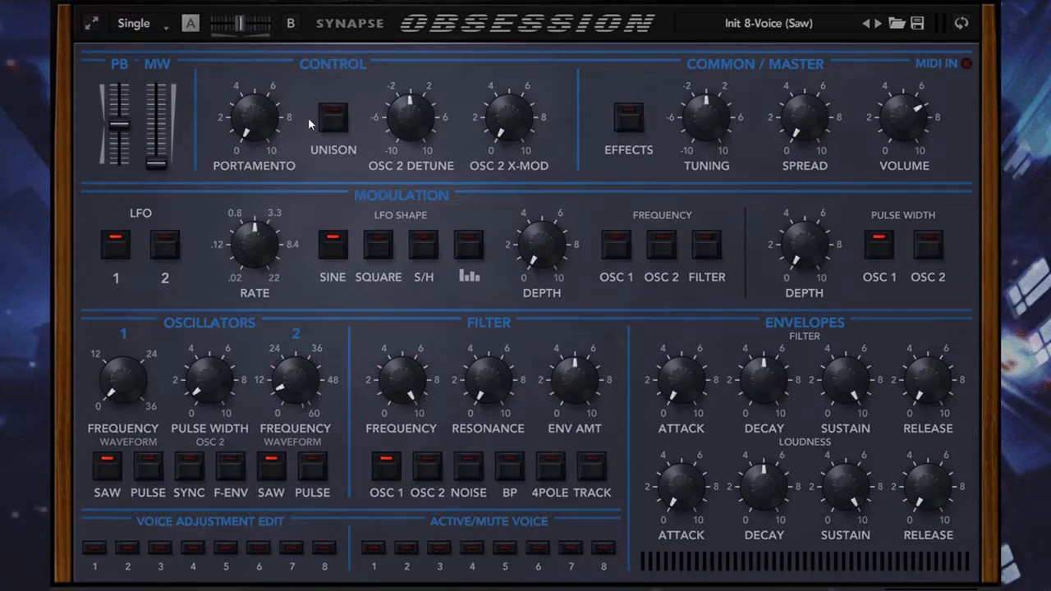
Step: Try unison with raised portamento on all eight voices, then switch unison off and return portamento to 0
{"action": "left_click", "coordinate": [328, 127]}
{"action": "left_click_drag", "start_coordinate": [262, 118], "coordinate": [263, 30]}
{"action": "left_click", "coordinate": [328, 127]}
{"action": "mouse_move", "coordinate": [278, 123]}
{"action": "left_mouse_down"}
{"action": "mouse_move", "coordinate": [260, 133]}
{"action": "mouse_move", "coordinate": [272, 142]}
{"action": "left_mouse_up"}
Step: Mute voices 4 through 8, leaving the first three active
{"action": "left_click", "coordinate": [472, 548]}
{"action": "left_click", "coordinate": [505, 550]}
{"action": "left_click", "coordinate": [537, 550]}
{"action": "left_click", "coordinate": [571, 550]}
{"action": "left_click", "coordinate": [603, 548]}
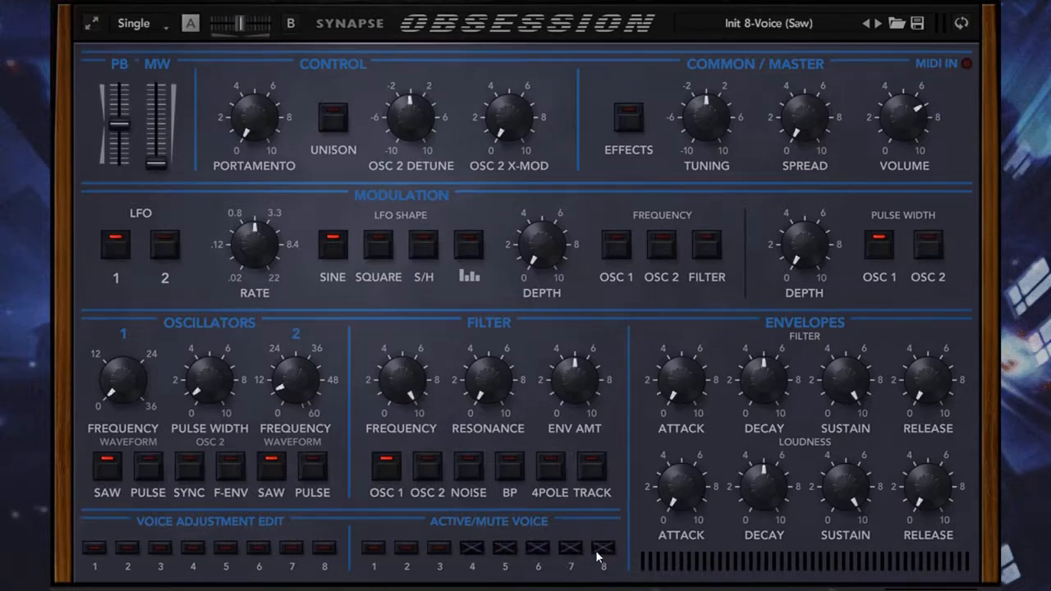
Step: Try unison on the first three voices, then switch it off and reactivate voices 4 through 8
{"action": "left_click", "coordinate": [332, 116]}
{"action": "left_click", "coordinate": [471, 550]}
{"action": "left_click", "coordinate": [504, 550]}
{"action": "left_click", "coordinate": [537, 550]}
{"action": "left_click", "coordinate": [570, 550]}
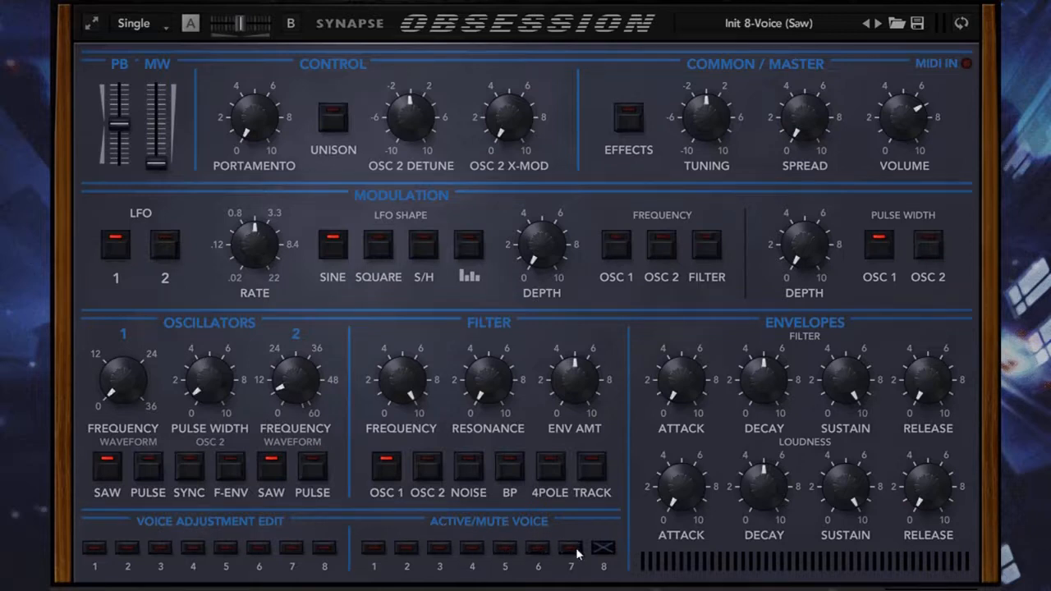
{"action": "left_click", "coordinate": [602, 550]}
Step: Mute and reactivate voices 2 and 3, and lower the filter envelope amount to about 2
{"action": "left_click", "coordinate": [406, 547]}
{"action": "left_click", "coordinate": [437, 549]}
{"action": "left_click", "coordinate": [407, 548]}
{"action": "left_click", "coordinate": [438, 549]}
{"action": "left_click_drag", "start_coordinate": [588, 394], "coordinate": [551, 443]}
Step: Step through the individual adjustments of voices 1 to 8, comparing their pan, volume, oscillator, filter and envelope offsets
{"action": "left_click", "coordinate": [95, 549]}
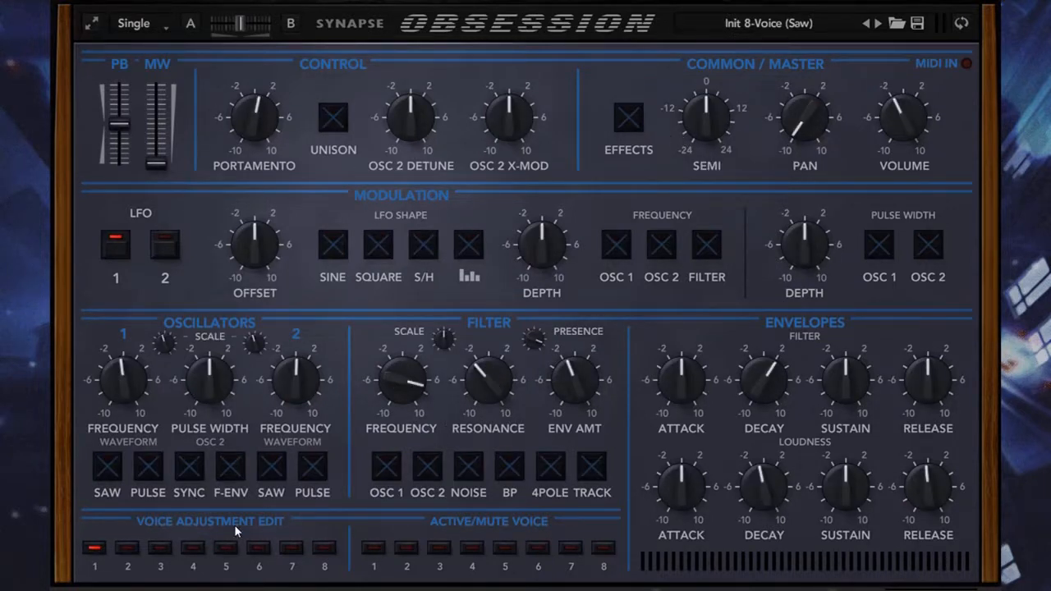
{"action": "left_click", "coordinate": [128, 548]}
{"action": "left_click", "coordinate": [159, 548]}
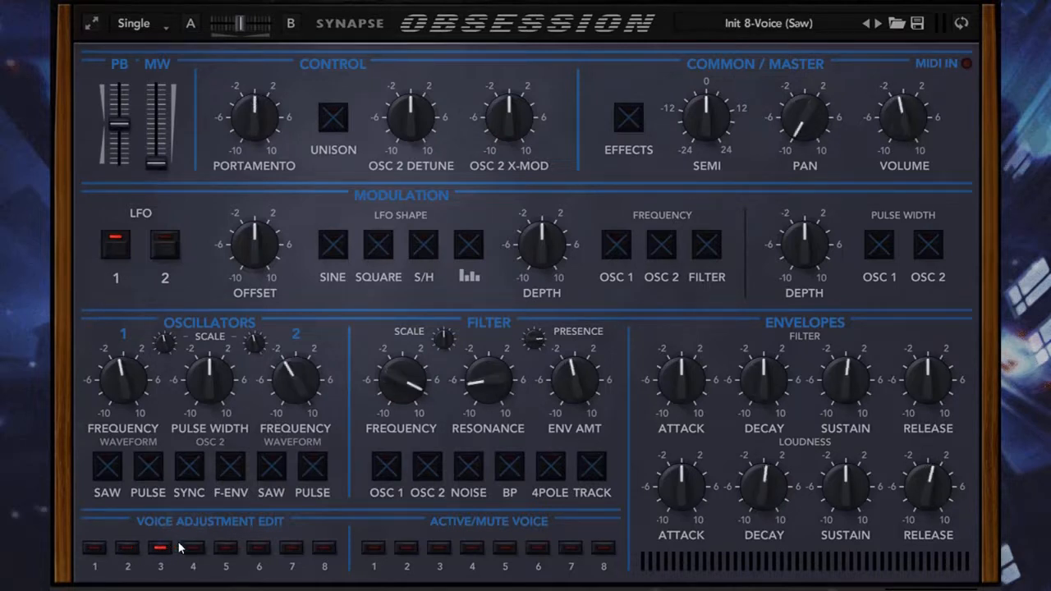
{"action": "left_click", "coordinate": [193, 549]}
{"action": "left_click", "coordinate": [225, 550]}
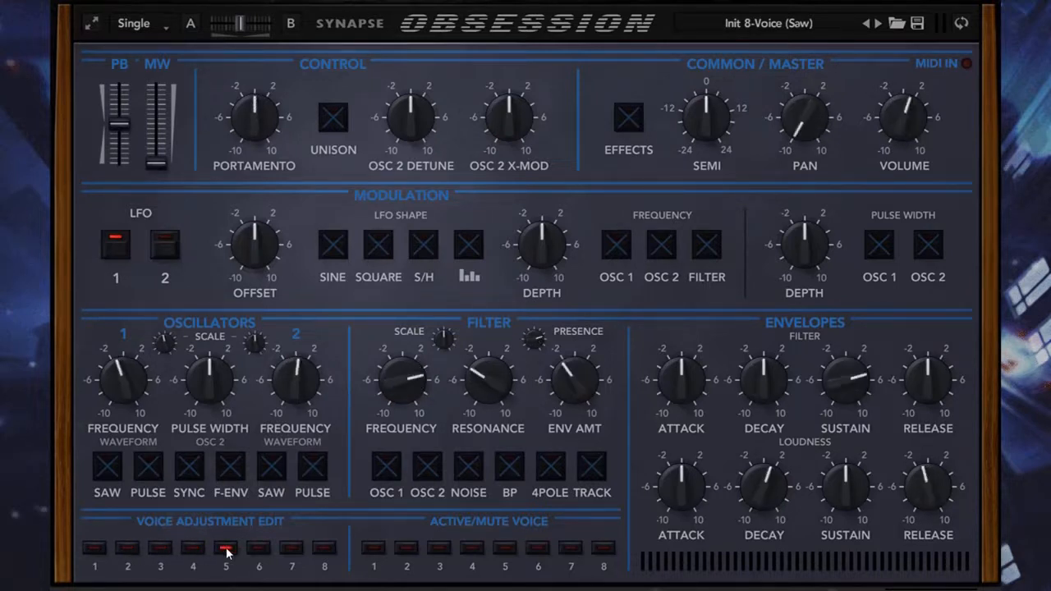
{"action": "left_click", "coordinate": [256, 552]}
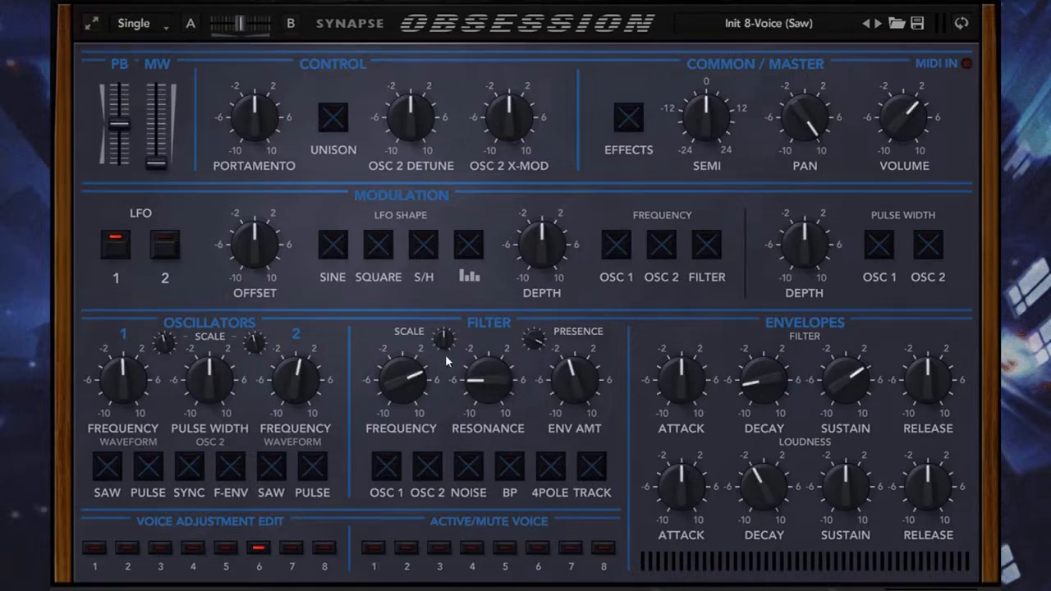
{"action": "left_click", "coordinate": [292, 548]}
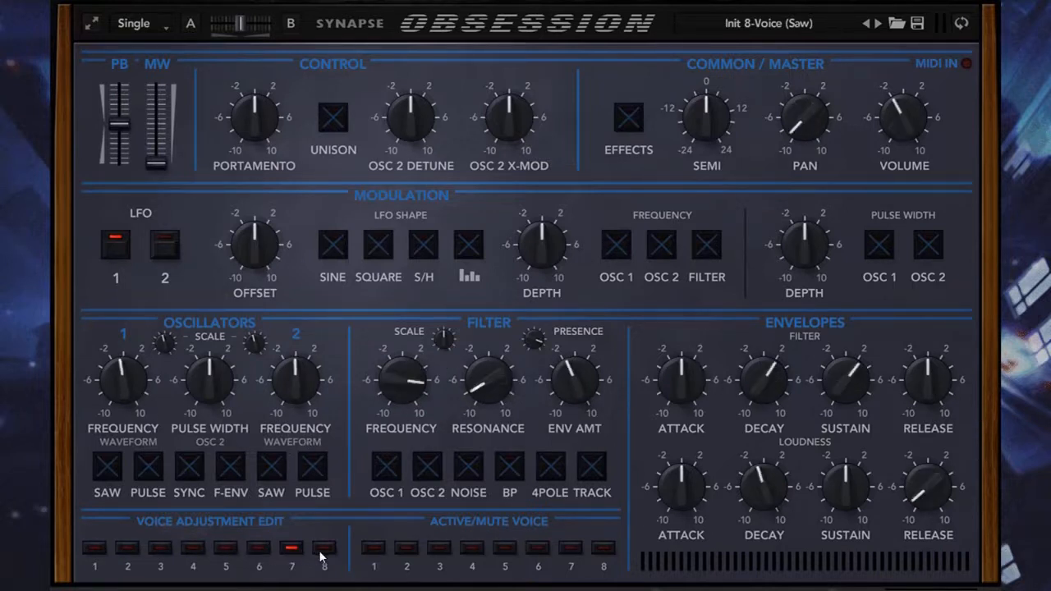
{"action": "left_click", "coordinate": [324, 549]}
Step: Go through the adjustments of voices 1 to 4 again to compare how their offsets differ
{"action": "left_click", "coordinate": [94, 547]}
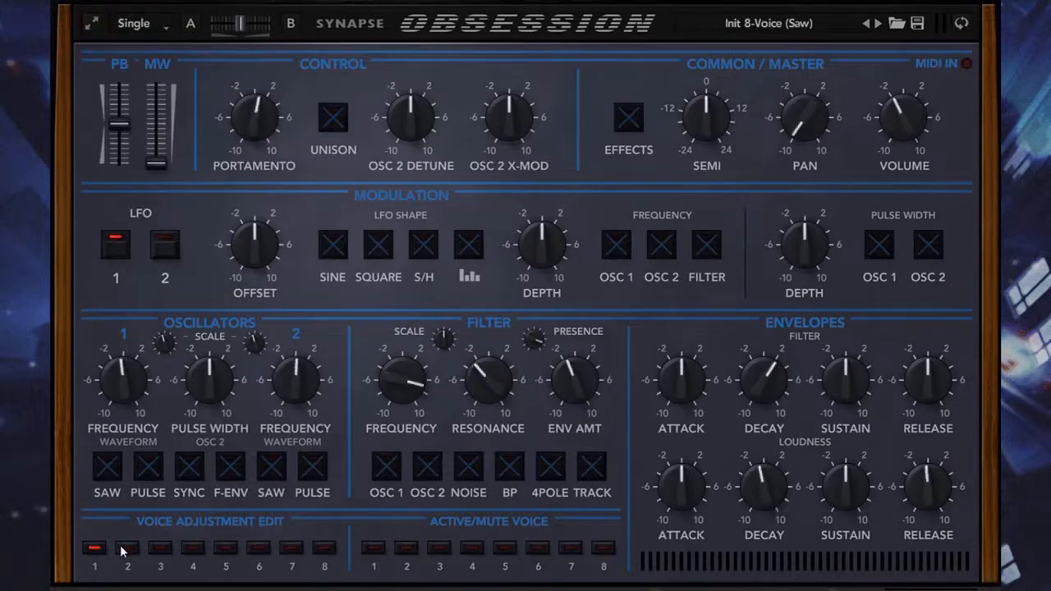
{"action": "left_click", "coordinate": [128, 547]}
{"action": "left_click", "coordinate": [161, 548]}
{"action": "left_click", "coordinate": [164, 550]}
{"action": "left_click", "coordinate": [192, 550]}
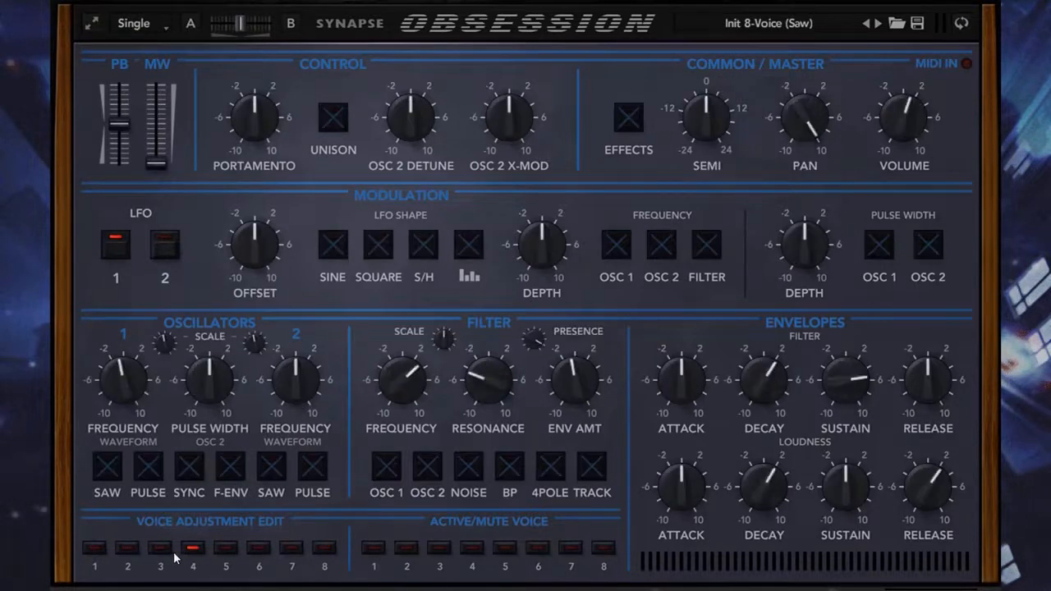
Step: Review the offsets of all eight voices once more, from voice 1 to voice 8
{"action": "left_click", "coordinate": [96, 550]}
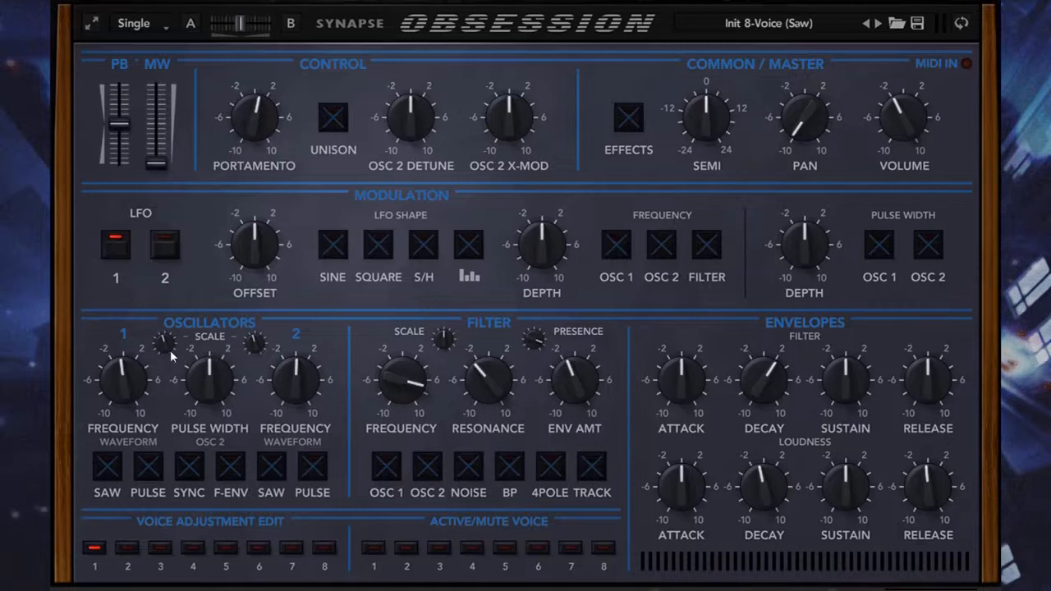
{"action": "left_click", "coordinate": [120, 550]}
{"action": "left_click", "coordinate": [158, 550]}
{"action": "left_click", "coordinate": [195, 550]}
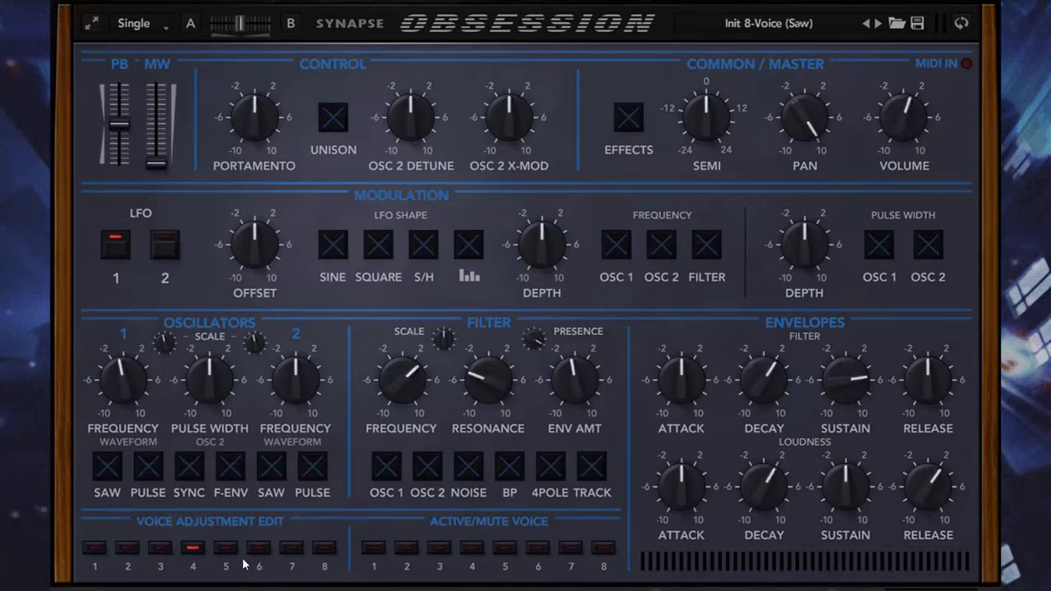
{"action": "left_click", "coordinate": [230, 550]}
{"action": "left_click", "coordinate": [260, 550]}
{"action": "left_click", "coordinate": [292, 550]}
{"action": "left_click", "coordinate": [325, 550]}
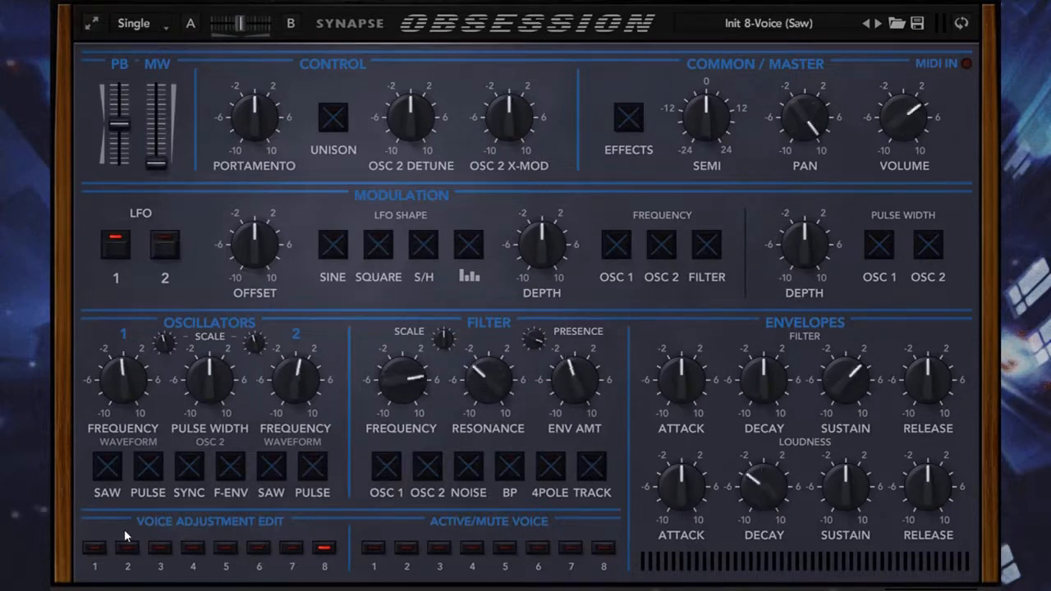
Step: Switch between voice 1's adjustments and the main settings, ending on the main settings
{"action": "left_click", "coordinate": [95, 549]}
{"action": "left_click", "coordinate": [96, 550]}
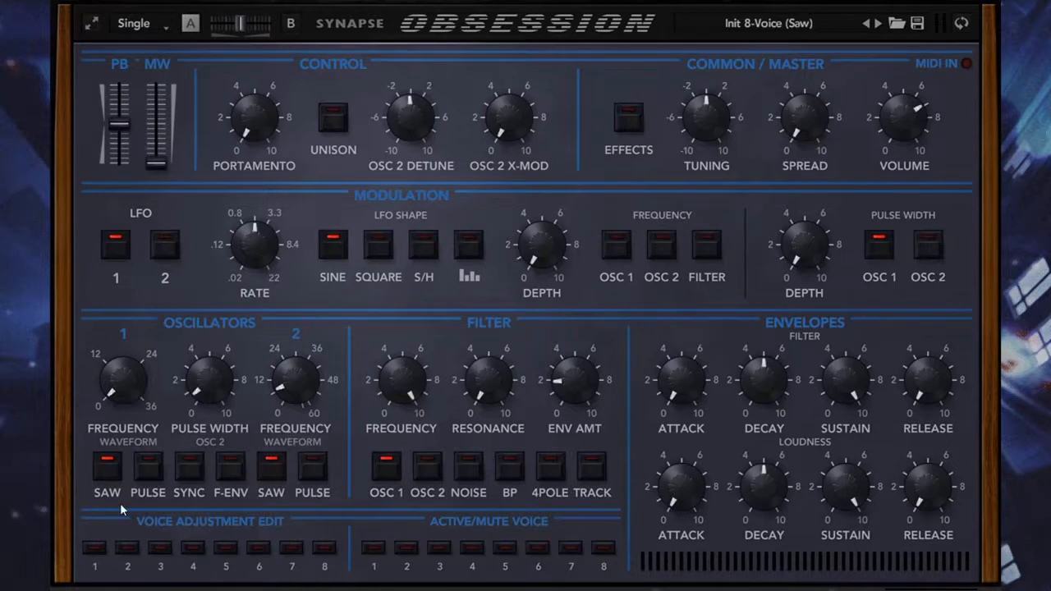
{"action": "left_click", "coordinate": [94, 549]}
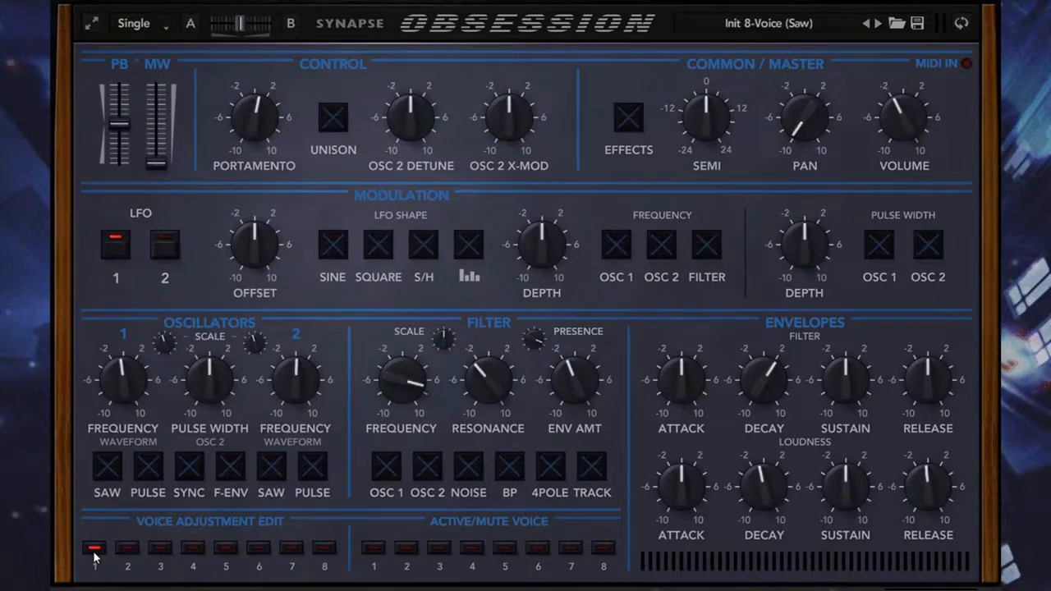
{"action": "left_click", "coordinate": [94, 551]}
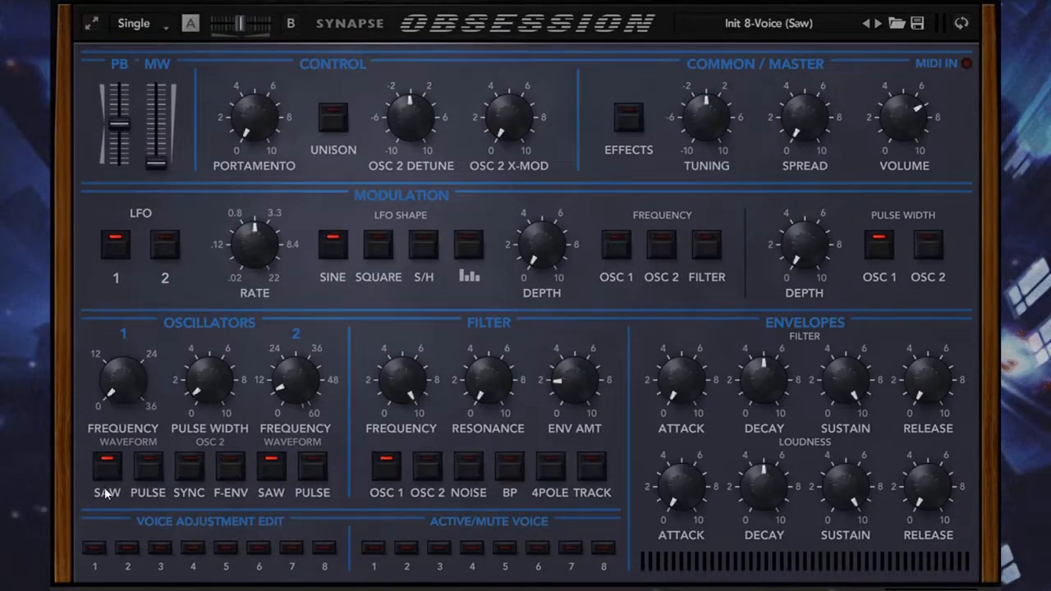
Step: Mute voices 2 through 8 to isolate voice 1 for adjustment
{"action": "left_click", "coordinate": [407, 548]}
{"action": "left_click", "coordinate": [440, 548]}
{"action": "left_click", "coordinate": [472, 547]}
{"action": "left_click", "coordinate": [505, 547]}
{"action": "left_click", "coordinate": [538, 547]}
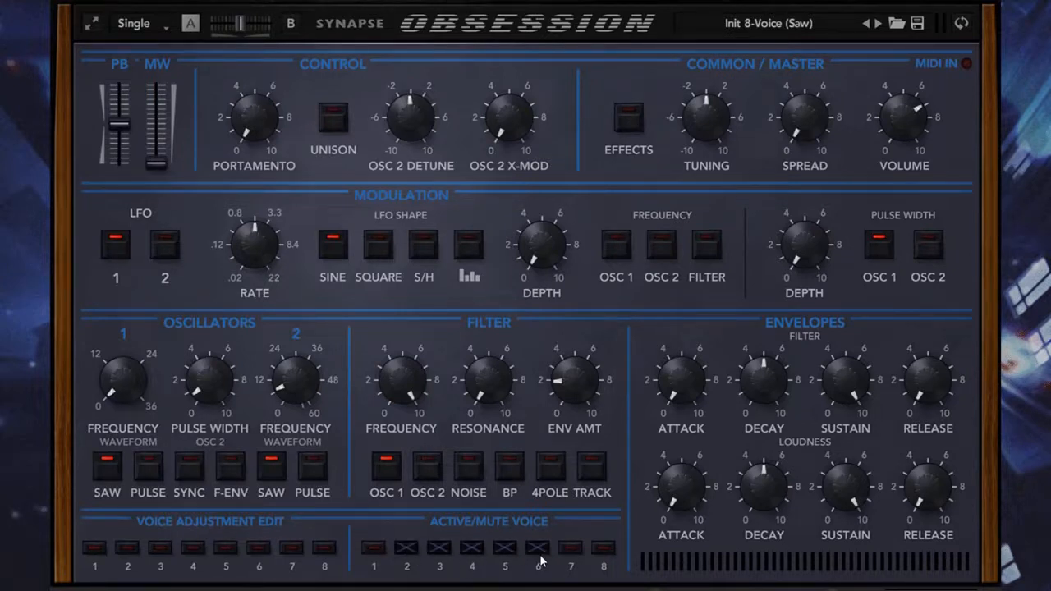
{"action": "left_click", "coordinate": [570, 548]}
{"action": "left_click", "coordinate": [604, 547]}
Step: Sweep oscillator 1's frequency in the main settings and in voice 1's adjustments, leaving the voice offset slightly below 0
{"action": "left_click_drag", "start_coordinate": [117, 400], "coordinate": [118, 533]}
{"action": "left_click", "coordinate": [97, 550]}
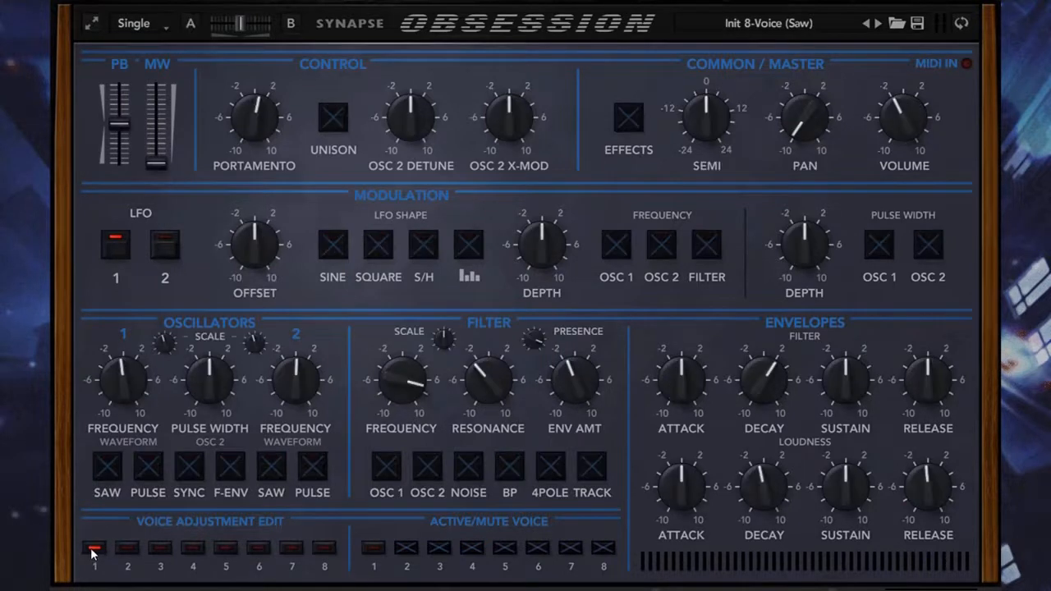
{"action": "left_click_drag", "start_coordinate": [127, 404], "coordinate": [119, 509]}
{"action": "left_click_drag", "start_coordinate": [115, 305], "coordinate": [106, 407]}
{"action": "left_click", "coordinate": [95, 550]}
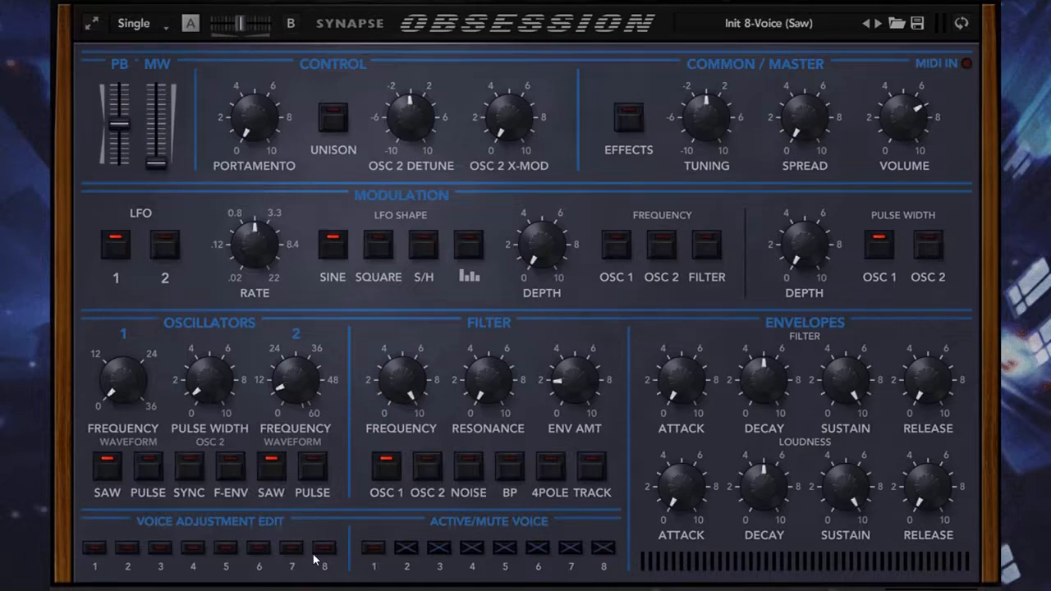
Step: Try changing voice 1's semitone offset, return it to 0 and leave voice editing
{"action": "left_click", "coordinate": [100, 548]}
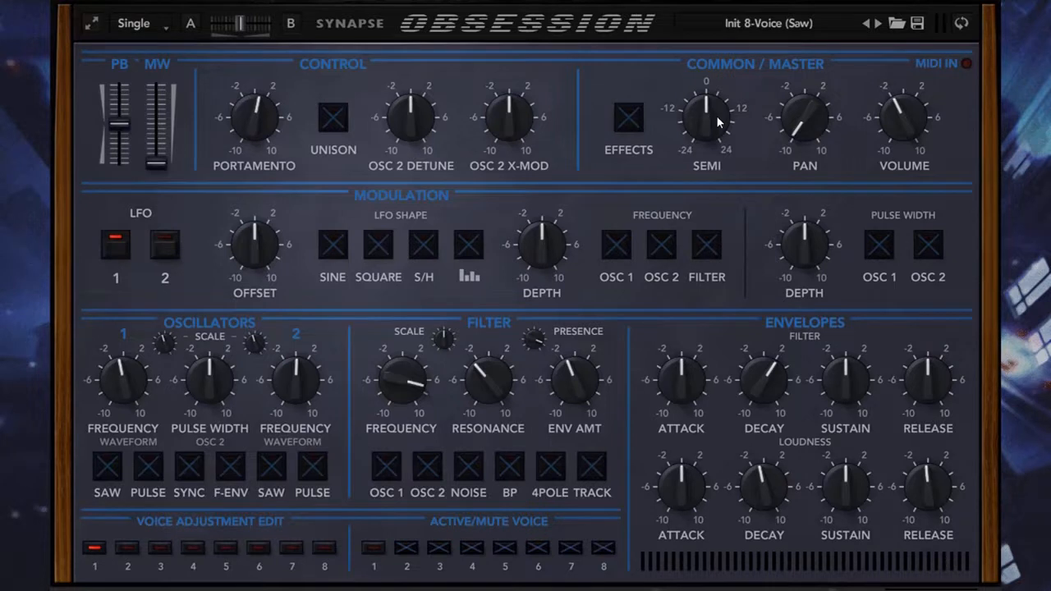
{"action": "mouse_move", "coordinate": [716, 133]}
{"action": "left_mouse_down"}
{"action": "mouse_move", "coordinate": [711, 125]}
{"action": "mouse_move", "coordinate": [728, 132]}
{"action": "left_mouse_up"}
{"action": "left_click", "coordinate": [95, 550]}
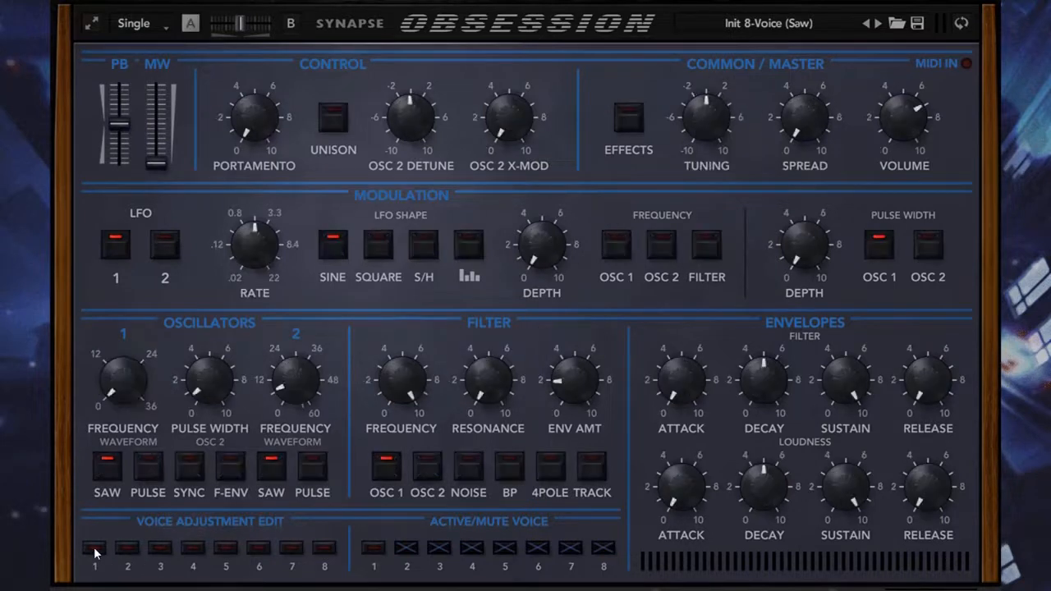
Step: Set voice 1's filter frequency offset to -10 and its envelope amount offset to about -8
{"action": "left_click", "coordinate": [94, 548]}
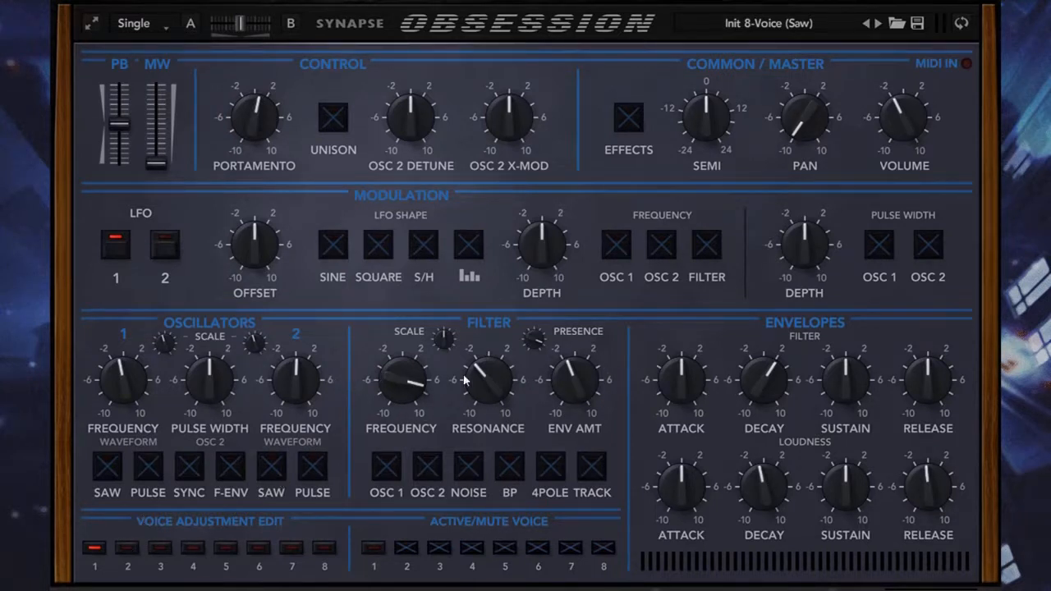
{"action": "left_click", "coordinate": [95, 551]}
{"action": "left_click_drag", "start_coordinate": [402, 395], "coordinate": [403, 473]}
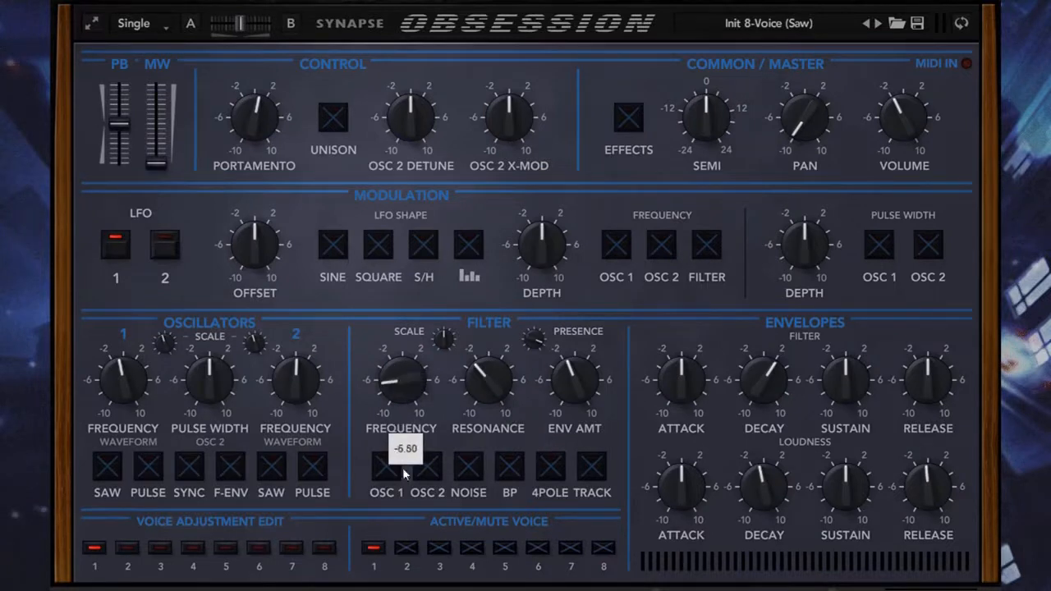
{"action": "left_click_drag", "start_coordinate": [575, 380], "coordinate": [550, 452]}
{"action": "left_click_drag", "start_coordinate": [402, 386], "coordinate": [413, 488]}
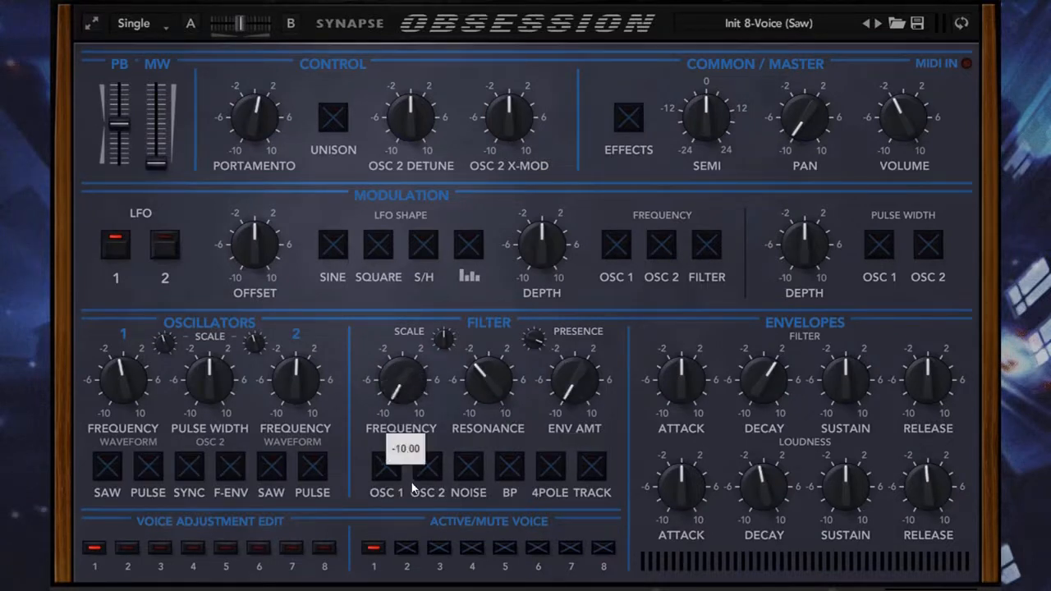
{"action": "left_click_drag", "start_coordinate": [574, 379], "coordinate": [575, 366]}
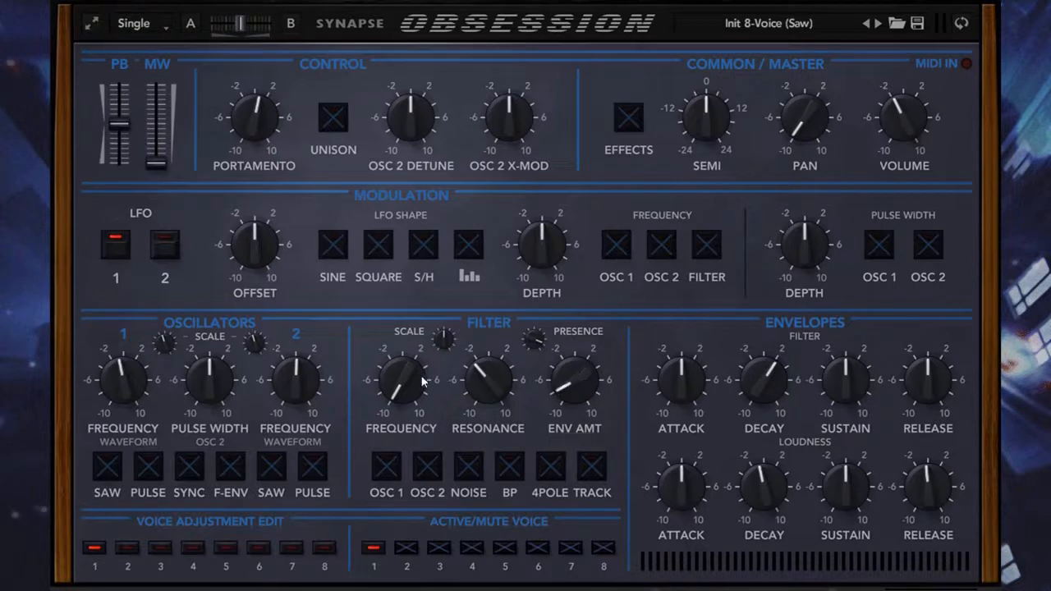
Step: Readjust voice 1's filter frequency offset, set its filter envelope amount offset to about -6, and leave voice editing
{"action": "mouse_move", "coordinate": [423, 381]}
{"action": "left_mouse_down"}
{"action": "mouse_move", "coordinate": [423, 353]}
{"action": "mouse_move", "coordinate": [423, 390]}
{"action": "left_mouse_up"}
{"action": "left_click_drag", "start_coordinate": [575, 379], "coordinate": [571, 392]}
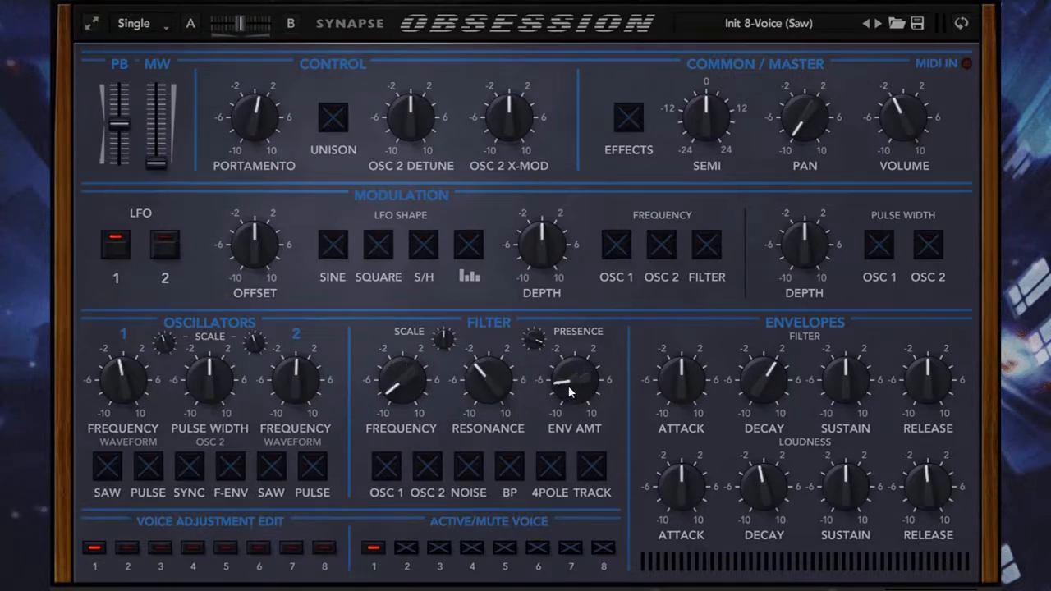
{"action": "left_click", "coordinate": [92, 552]}
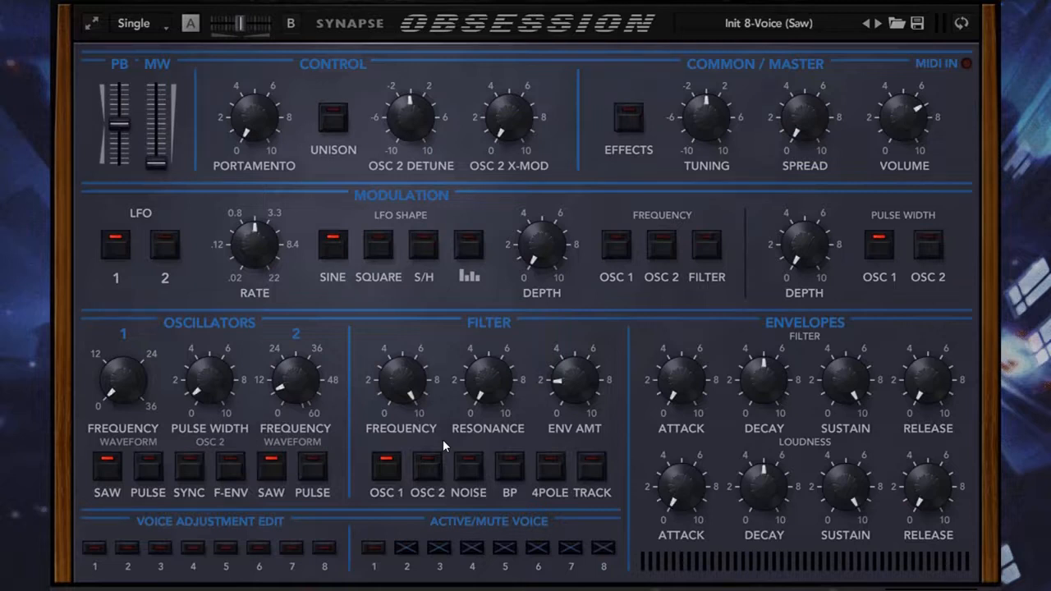
Step: Switch the synth's polyphony to 16 voices while keeping Single mode
{"action": "left_click", "coordinate": [163, 31]}
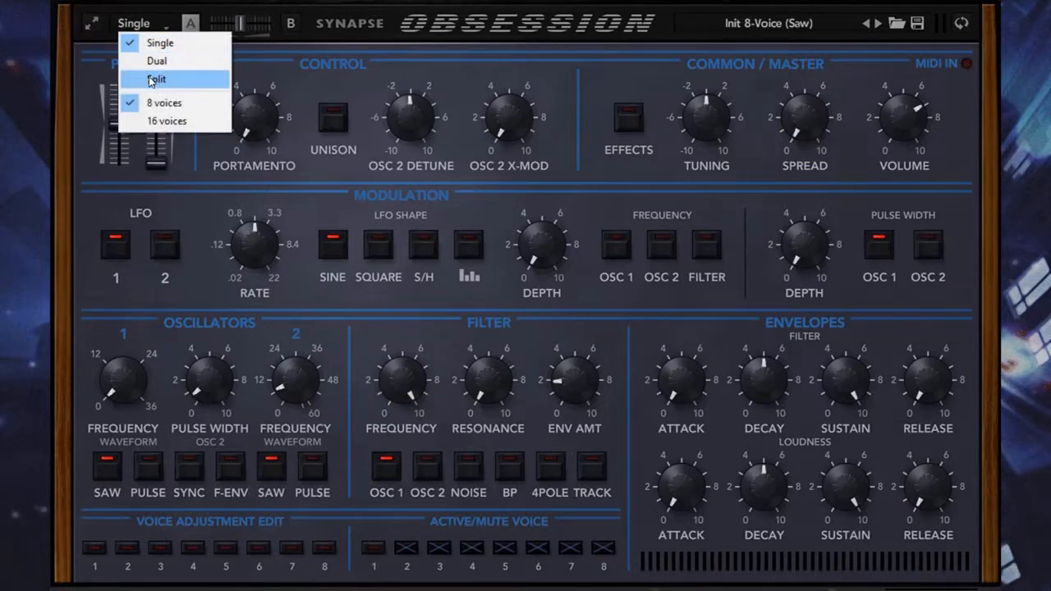
{"action": "left_click", "coordinate": [94, 172]}
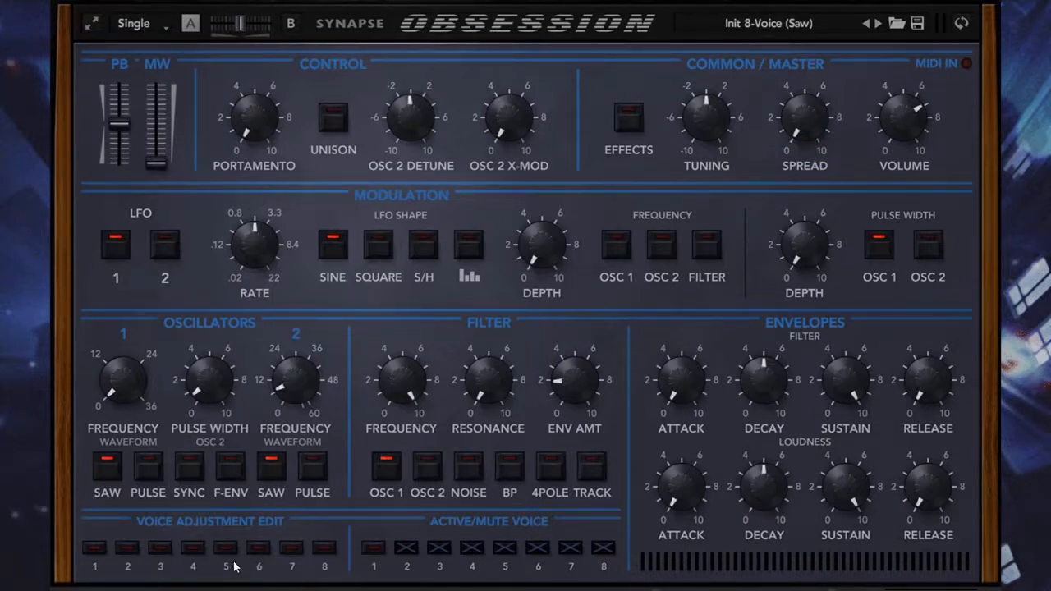
{"action": "left_click", "coordinate": [166, 26]}
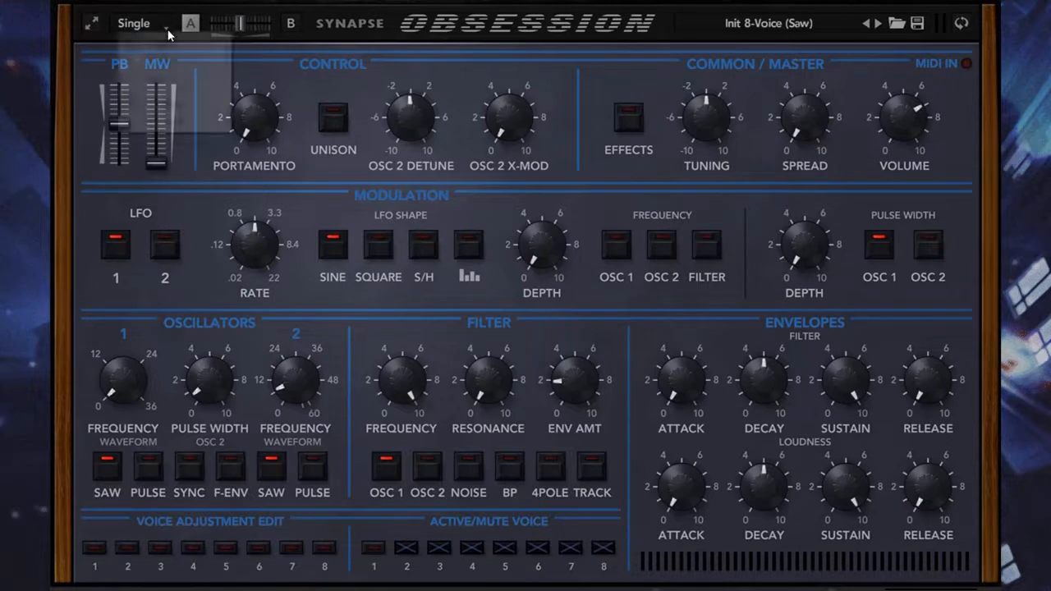
{"action": "left_click", "coordinate": [168, 121]}
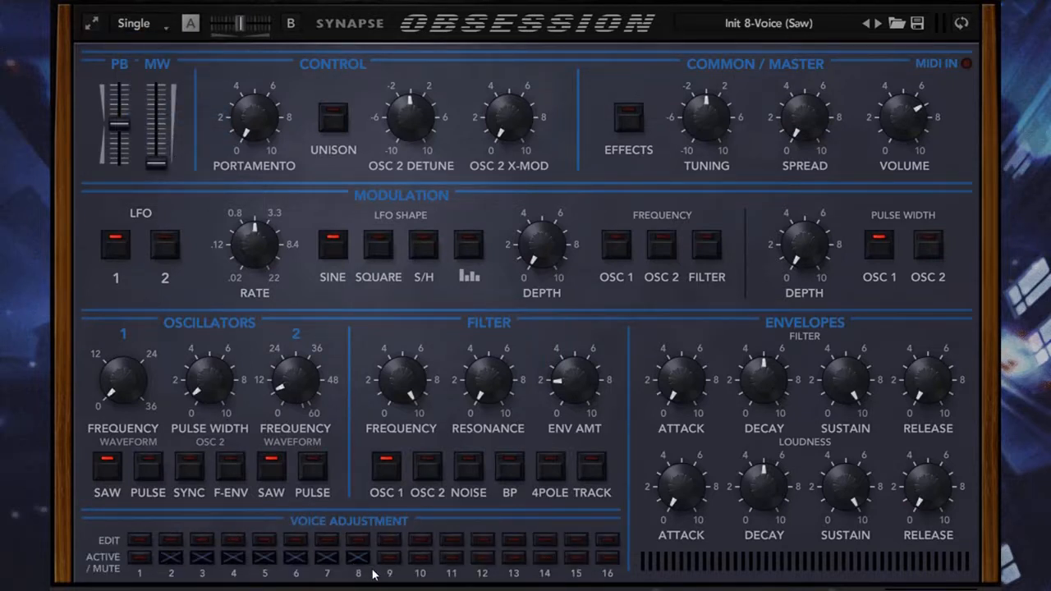
Step: Unmute voices 2 through 8 so that all sixteen voices are active
{"action": "left_click", "coordinate": [177, 560]}
{"action": "left_click", "coordinate": [207, 561]}
{"action": "left_click", "coordinate": [233, 558]}
{"action": "left_click", "coordinate": [265, 558]}
{"action": "left_click", "coordinate": [296, 558]}
{"action": "left_click", "coordinate": [327, 558]}
{"action": "left_click", "coordinate": [358, 558]}
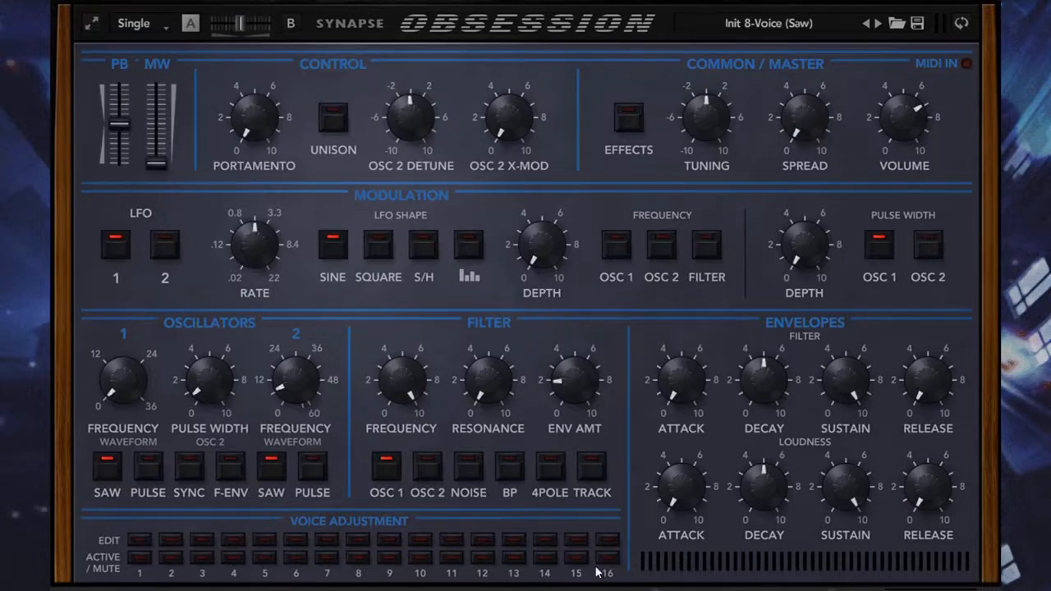
Step: Lower the main filter frequency to slightly above 5
{"action": "left_click_drag", "start_coordinate": [392, 404], "coordinate": [389, 465]}
{"action": "left_click_drag", "start_coordinate": [395, 405], "coordinate": [402, 406]}
Step: Switch the polyphony to 8 voices, try 16 voices again for comparison, and return to 8 voices
{"action": "left_click", "coordinate": [150, 25]}
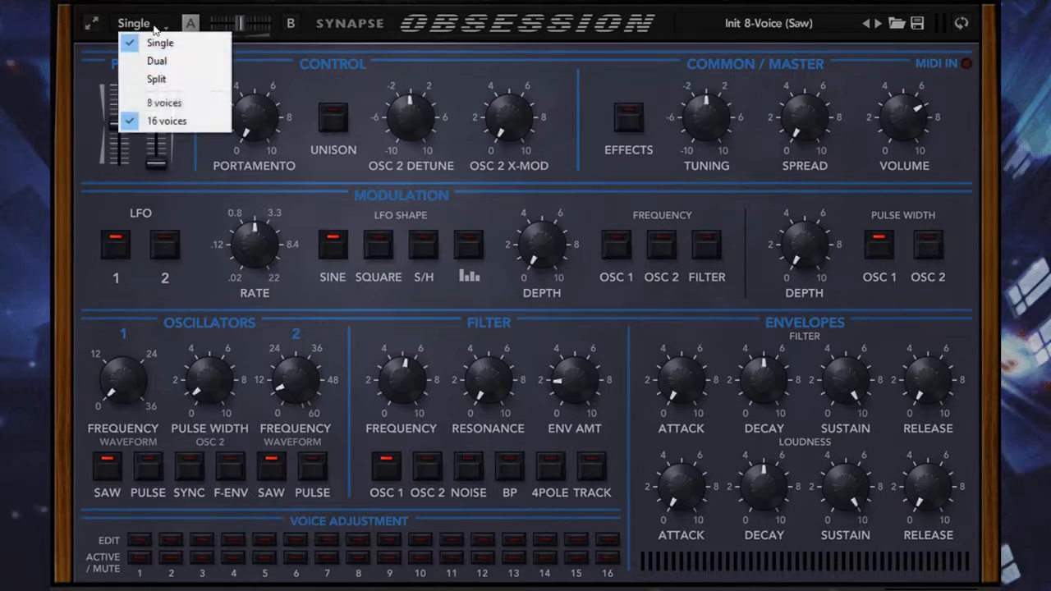
{"action": "left_click", "coordinate": [165, 105]}
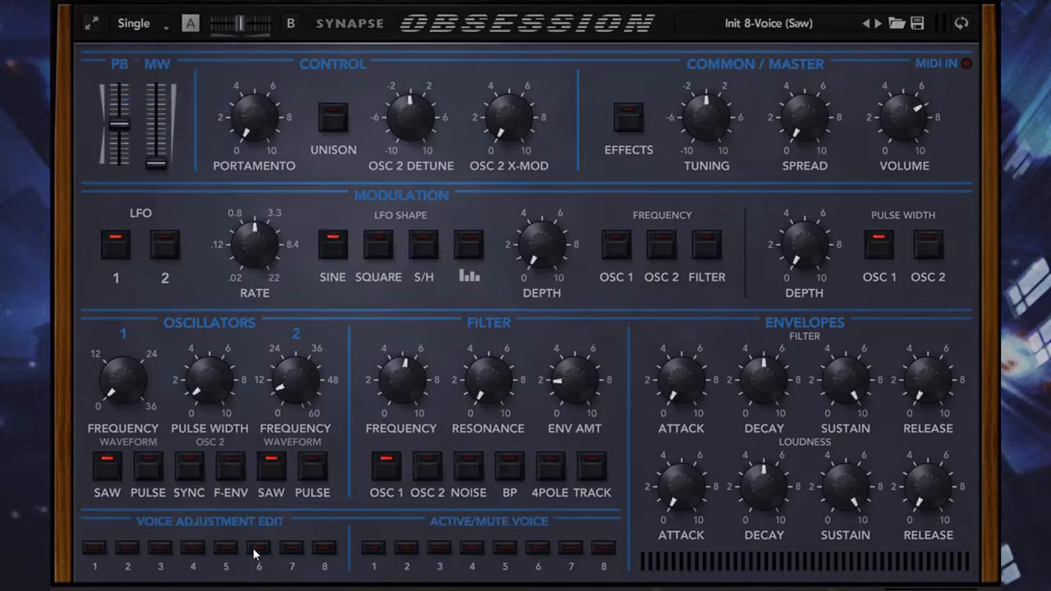
{"action": "left_click", "coordinate": [154, 35]}
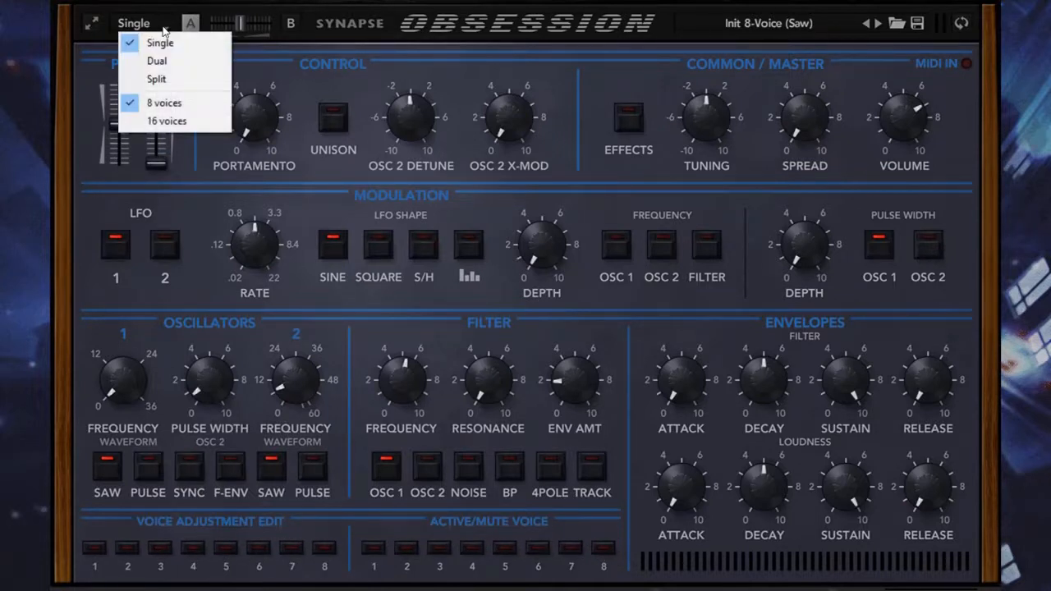
{"action": "left_click", "coordinate": [183, 123]}
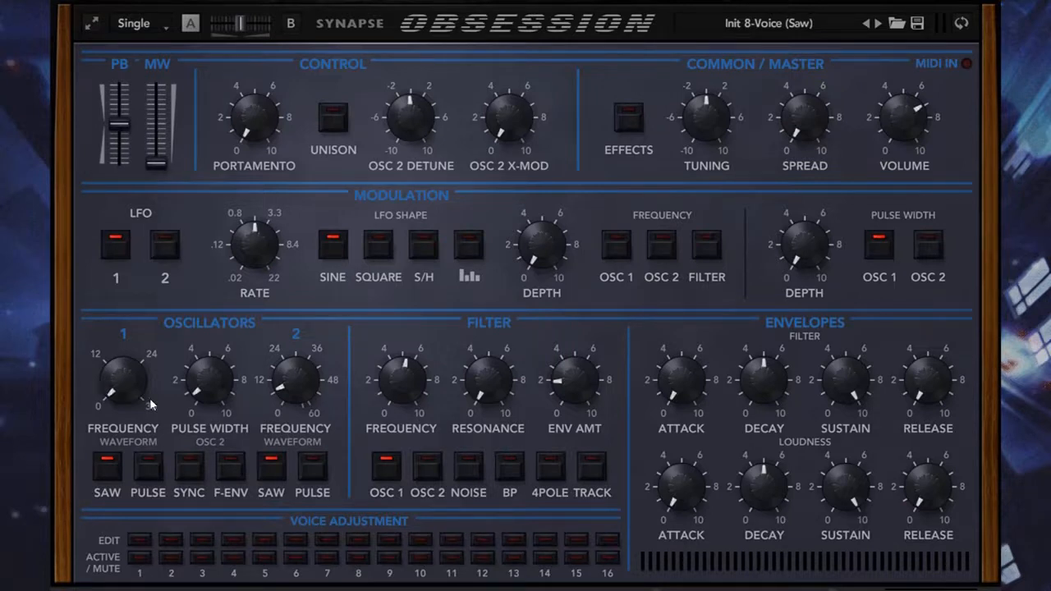
{"action": "left_click", "coordinate": [162, 31]}
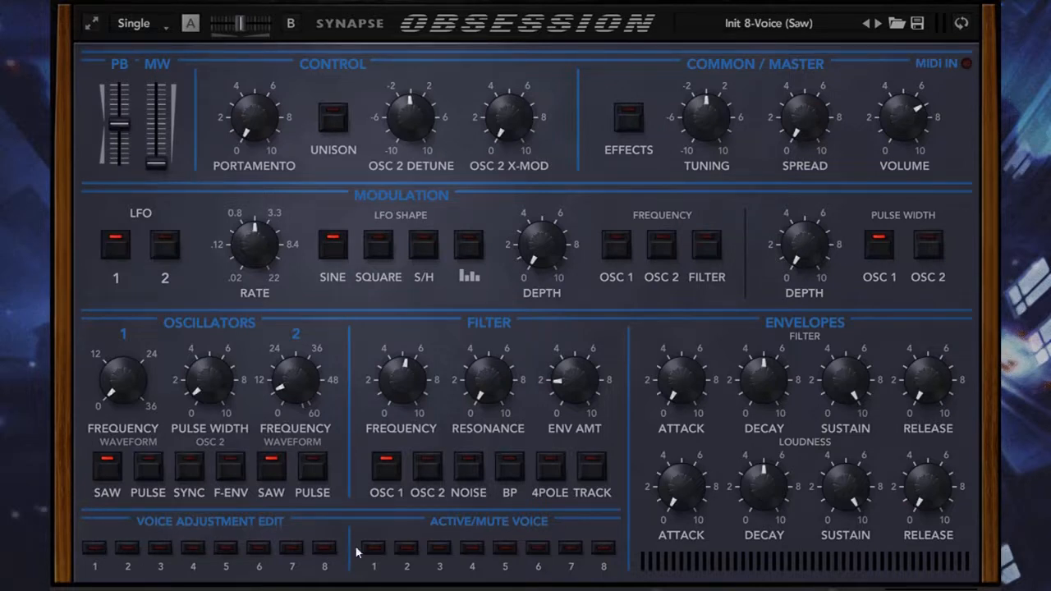
Step: Mute voices 4 through 8, keeping only voices 1 to 3 active
{"action": "left_click", "coordinate": [472, 550]}
{"action": "left_click", "coordinate": [505, 550]}
{"action": "left_click", "coordinate": [538, 550]}
{"action": "left_click", "coordinate": [571, 550]}
{"action": "left_click", "coordinate": [602, 550]}
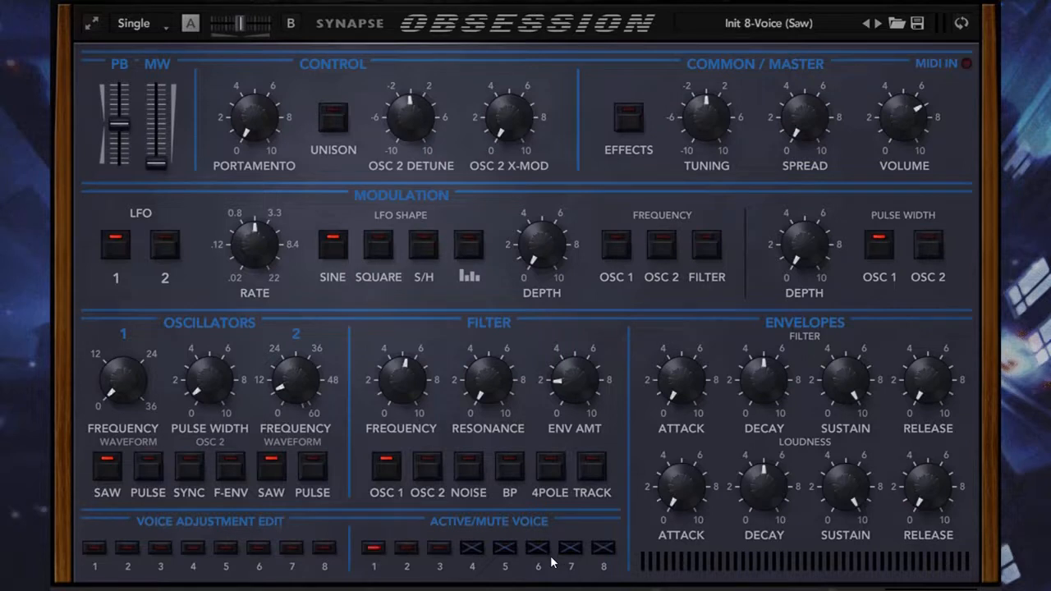
{"action": "left_click", "coordinate": [376, 552]}
Step: Compare the individual adjustments of voices 1, 2 and 3, and return to the main settings
{"action": "left_click", "coordinate": [95, 548]}
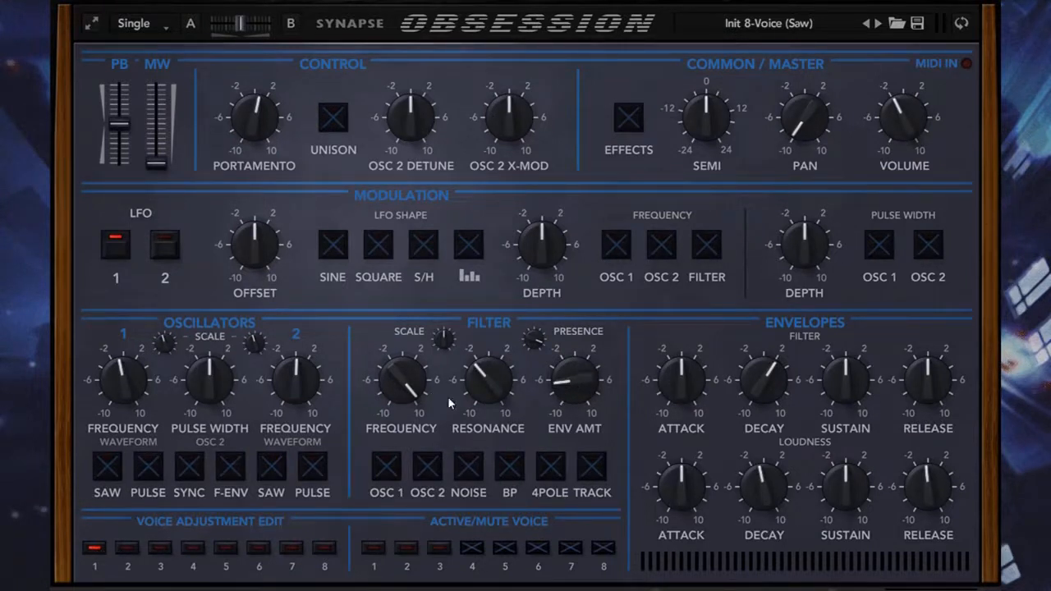
{"action": "left_click", "coordinate": [127, 548]}
{"action": "left_click", "coordinate": [94, 549]}
{"action": "left_click", "coordinate": [127, 549]}
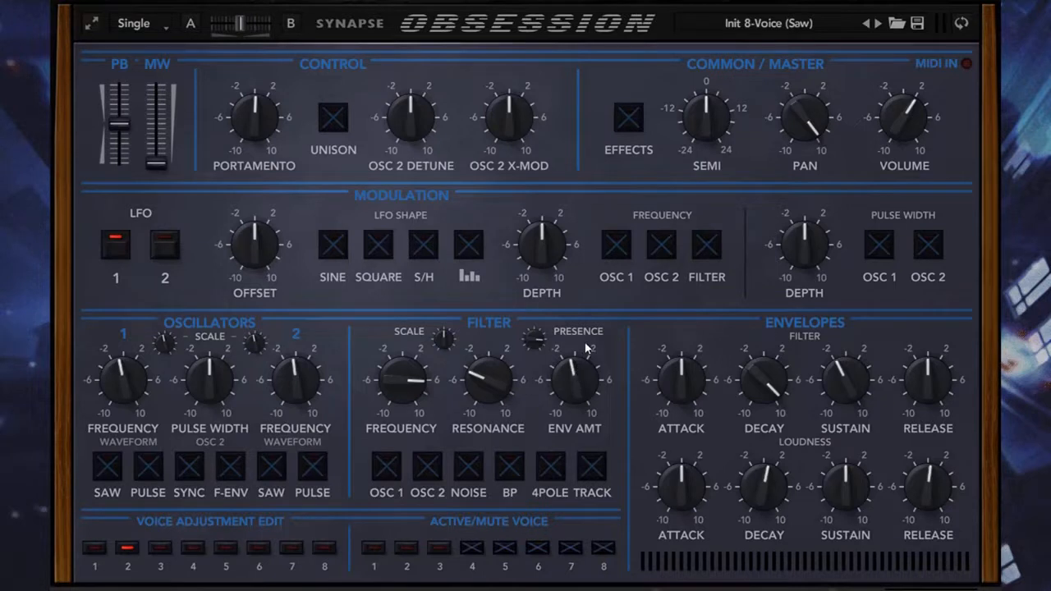
{"action": "left_click", "coordinate": [162, 547]}
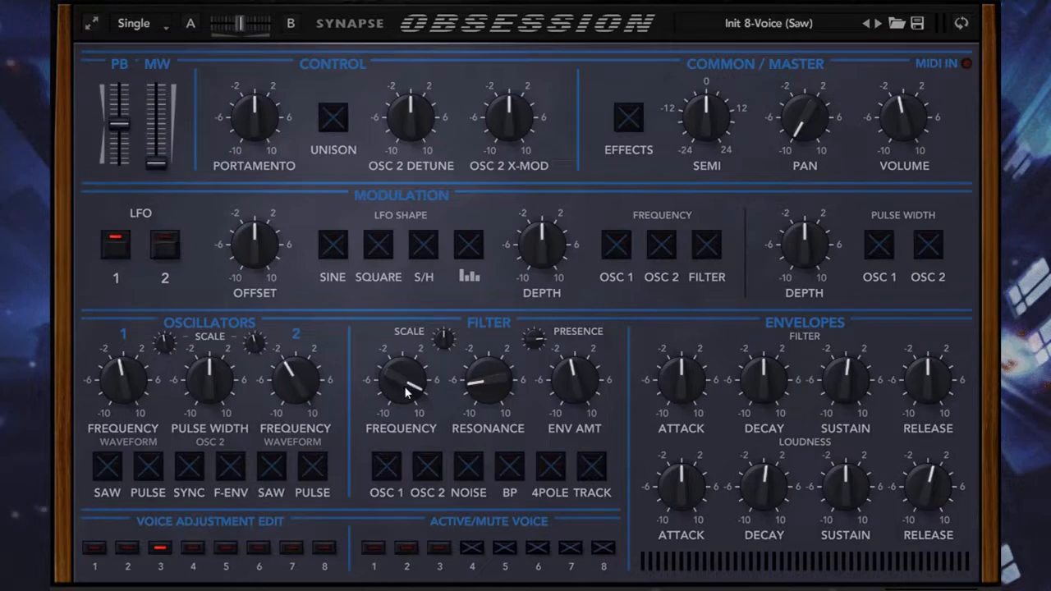
{"action": "left_click", "coordinate": [96, 550]}
{"action": "left_click", "coordinate": [95, 550]}
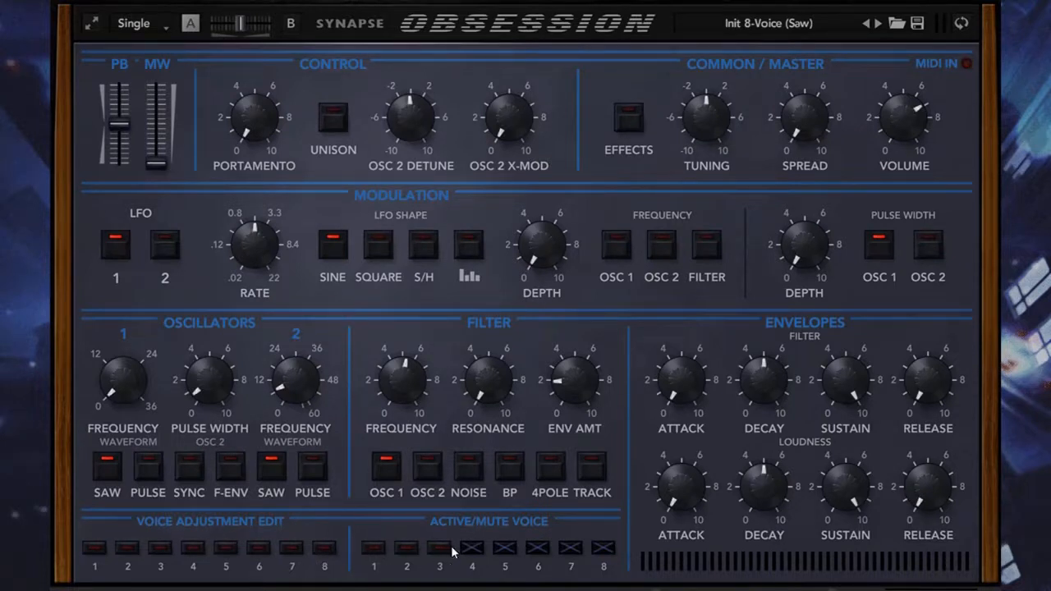
Step: Unmute voices 4 through 8 and briefly check voice 1's adjustments against the main settings
{"action": "left_click_drag", "start_coordinate": [451, 551], "coordinate": [603, 550]}
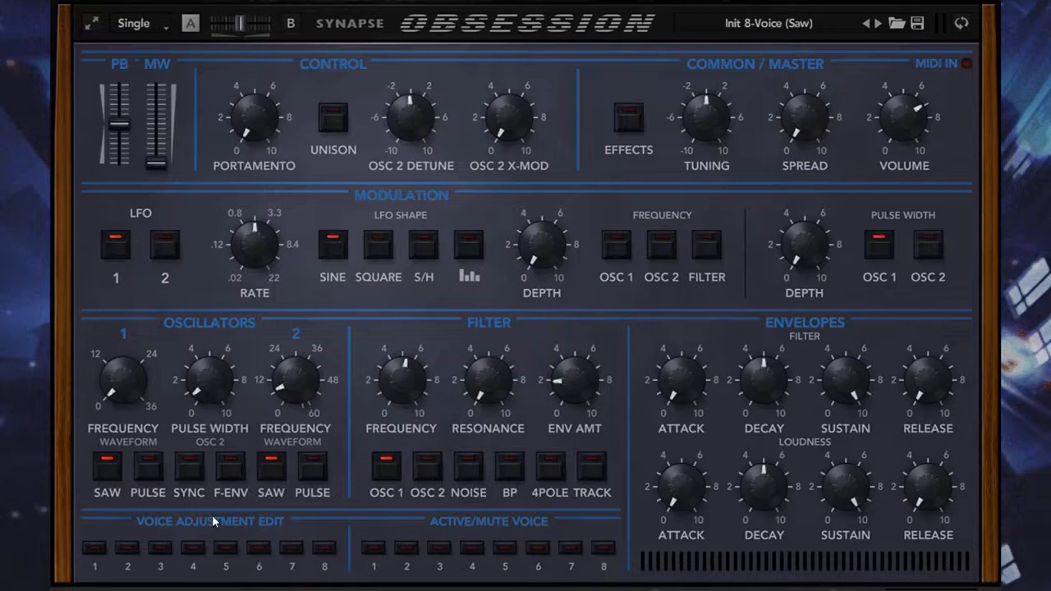
{"action": "left_click", "coordinate": [95, 548]}
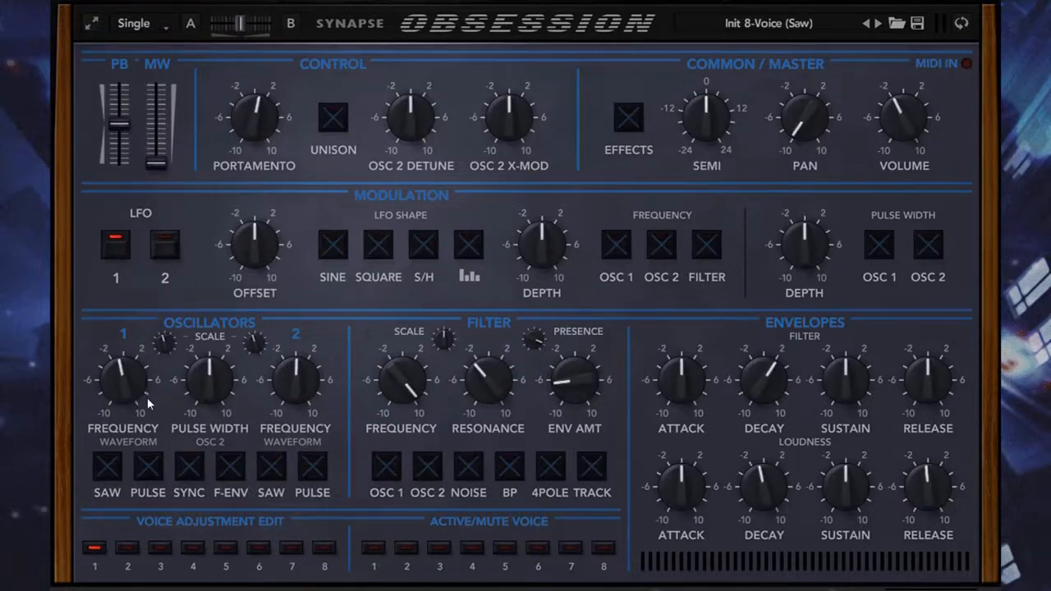
{"action": "left_click", "coordinate": [96, 548]}
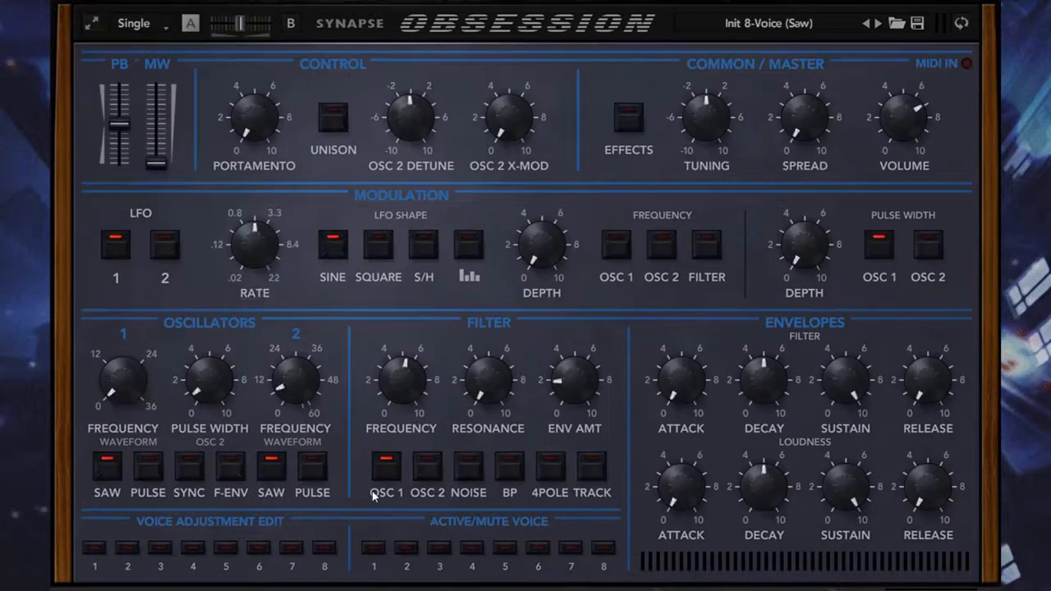
Step: Step through the adjustments of voices 1 to 8 to examine how their offsets differ
{"action": "left_click", "coordinate": [96, 549]}
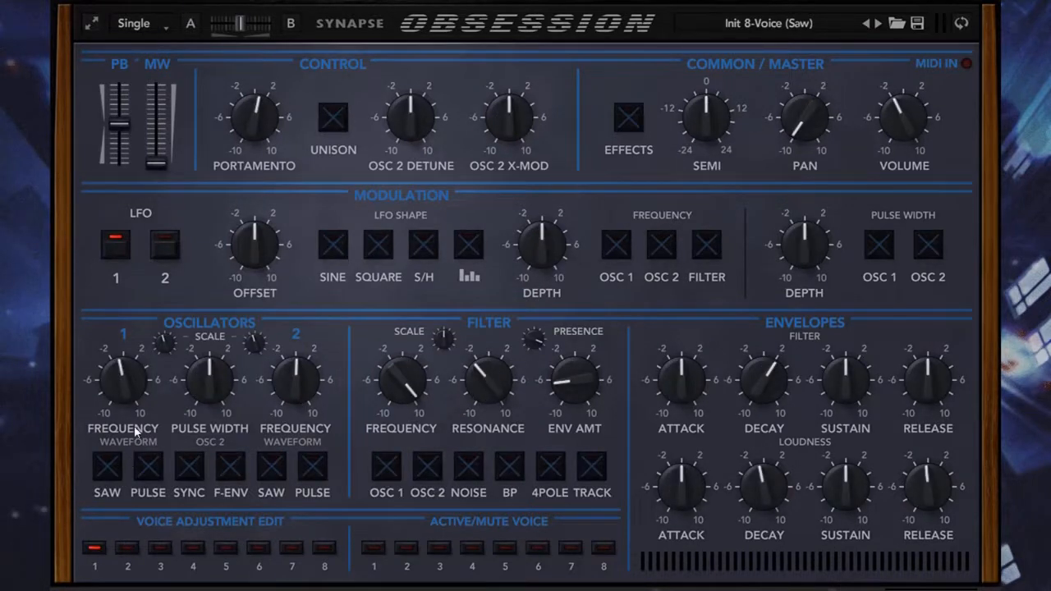
{"action": "left_click", "coordinate": [129, 548]}
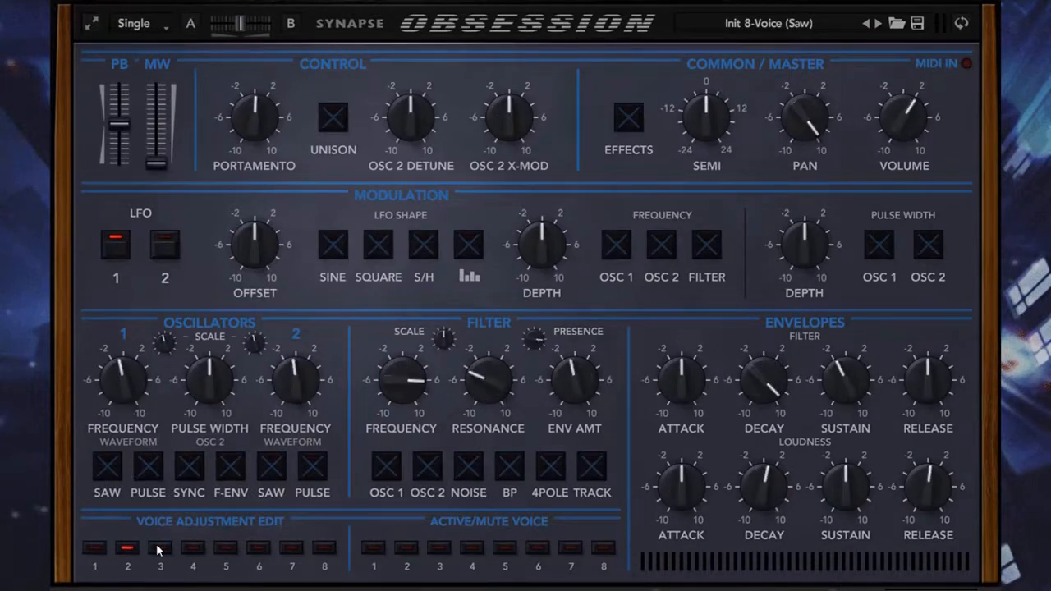
{"action": "left_click", "coordinate": [160, 549]}
{"action": "left_click", "coordinate": [193, 548]}
{"action": "left_click", "coordinate": [226, 548]}
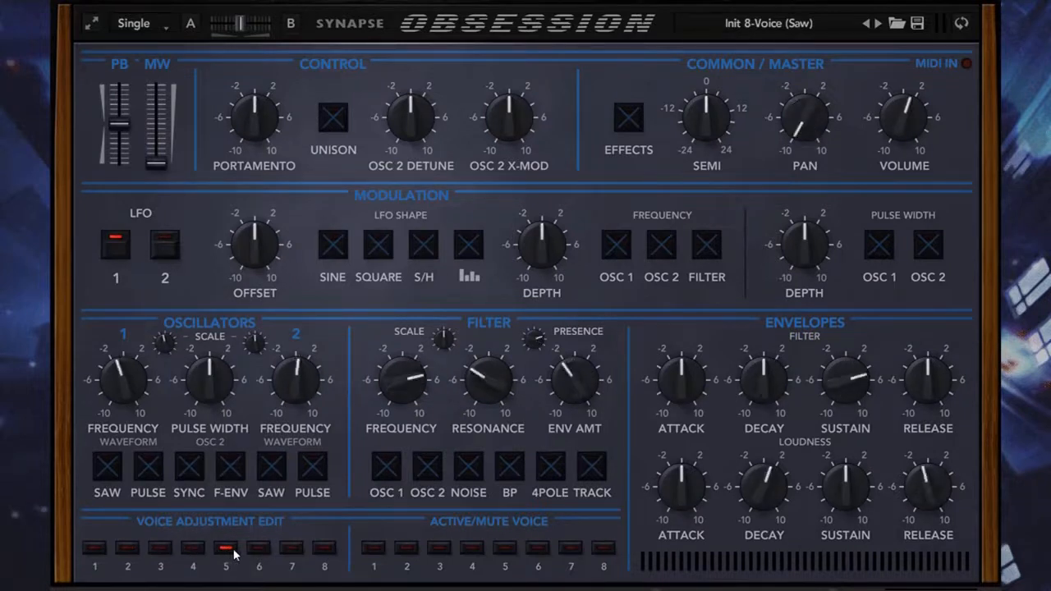
{"action": "left_click", "coordinate": [259, 549]}
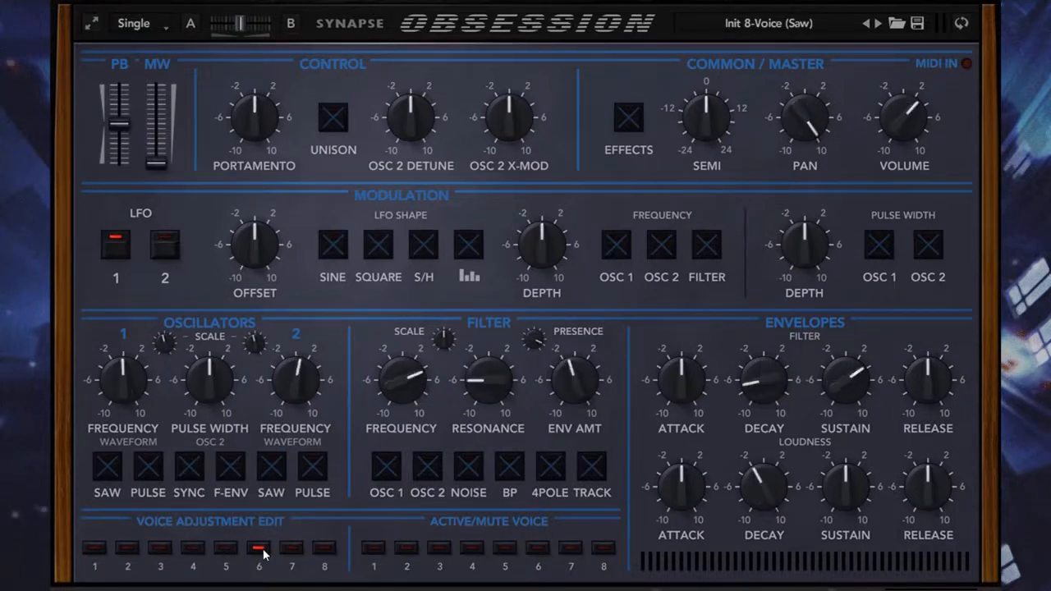
{"action": "left_click", "coordinate": [291, 548]}
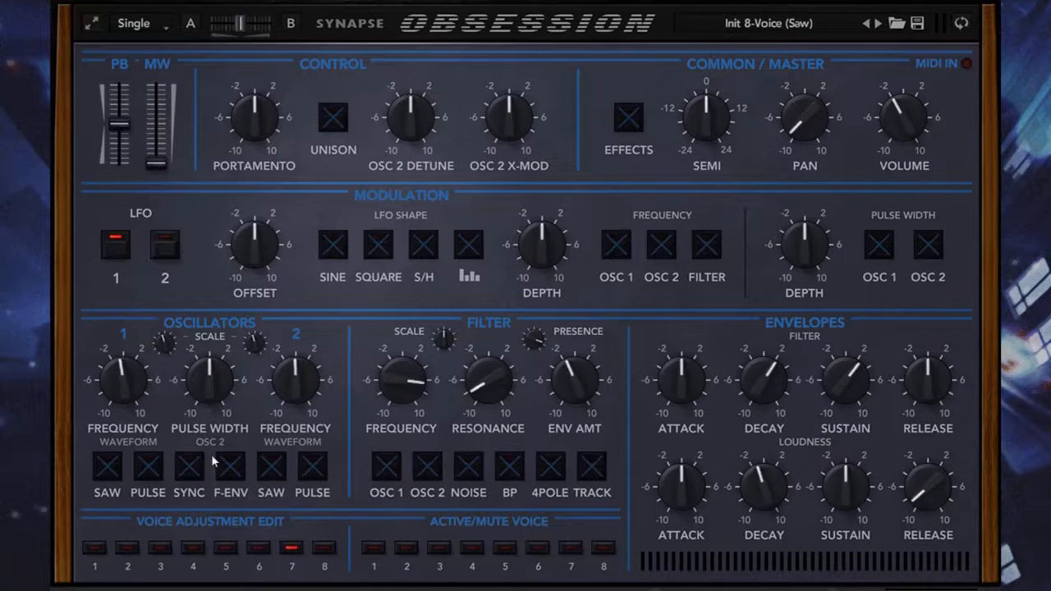
{"action": "left_click", "coordinate": [323, 548]}
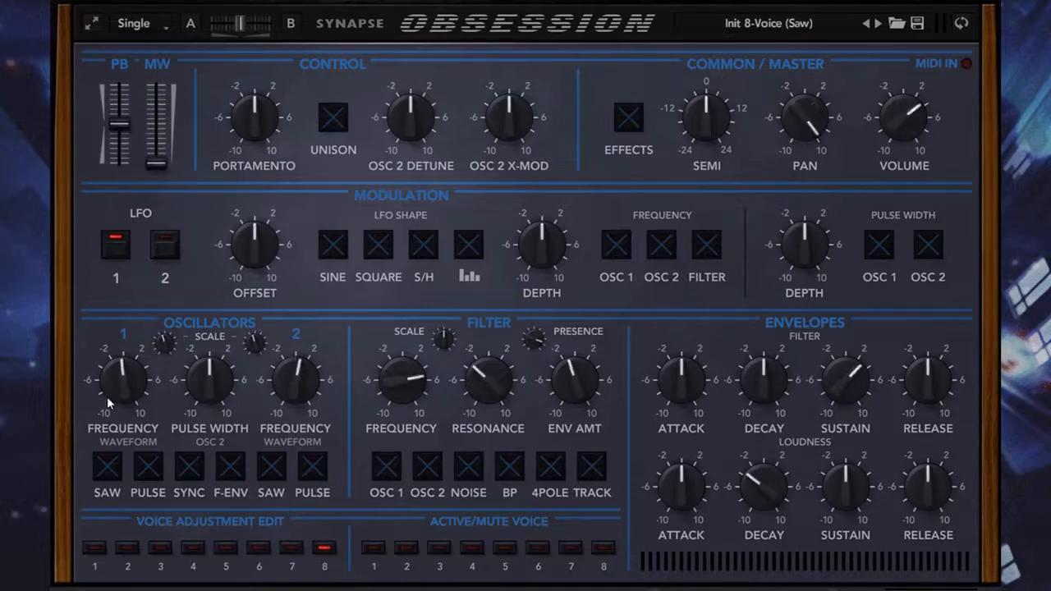
Step: Review the adjustments of voices 1 through 6 a second time and exit voice editing
{"action": "left_click", "coordinate": [97, 548]}
{"action": "left_click", "coordinate": [126, 548]}
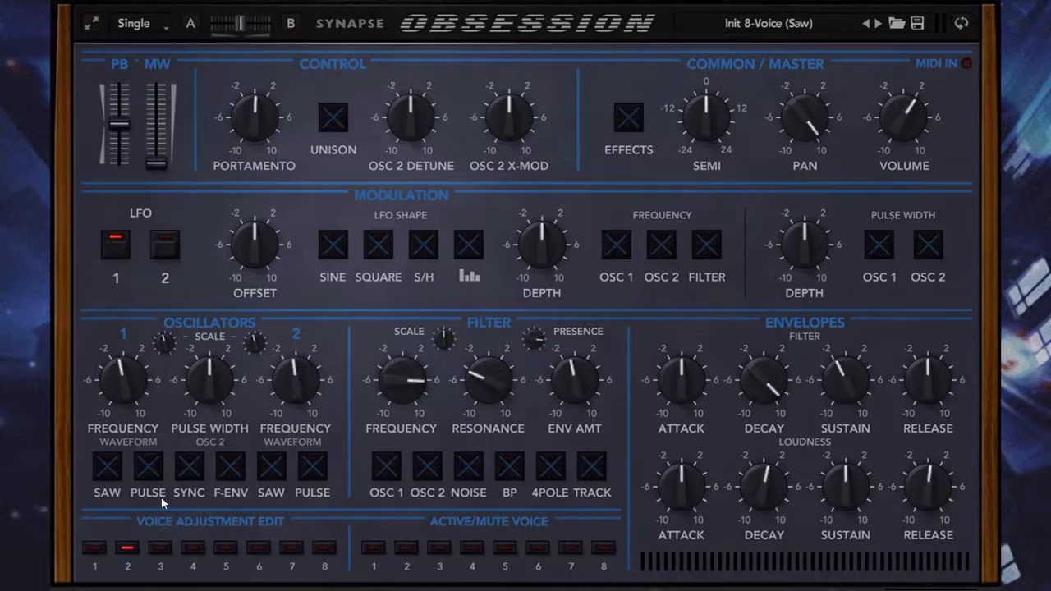
{"action": "left_click", "coordinate": [161, 552]}
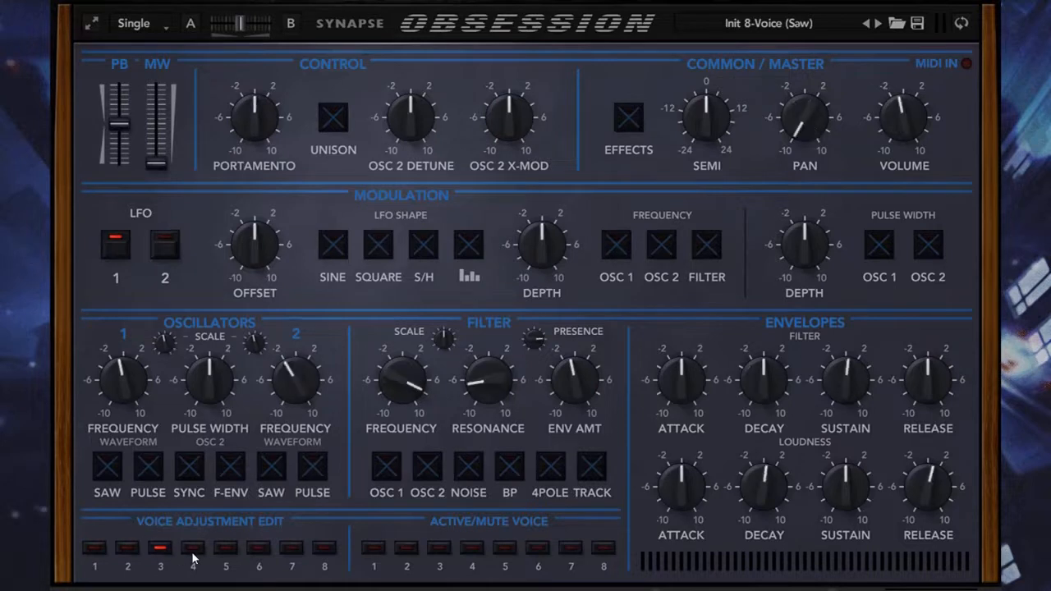
{"action": "left_click", "coordinate": [193, 550]}
{"action": "left_click", "coordinate": [226, 550]}
{"action": "left_click", "coordinate": [257, 550]}
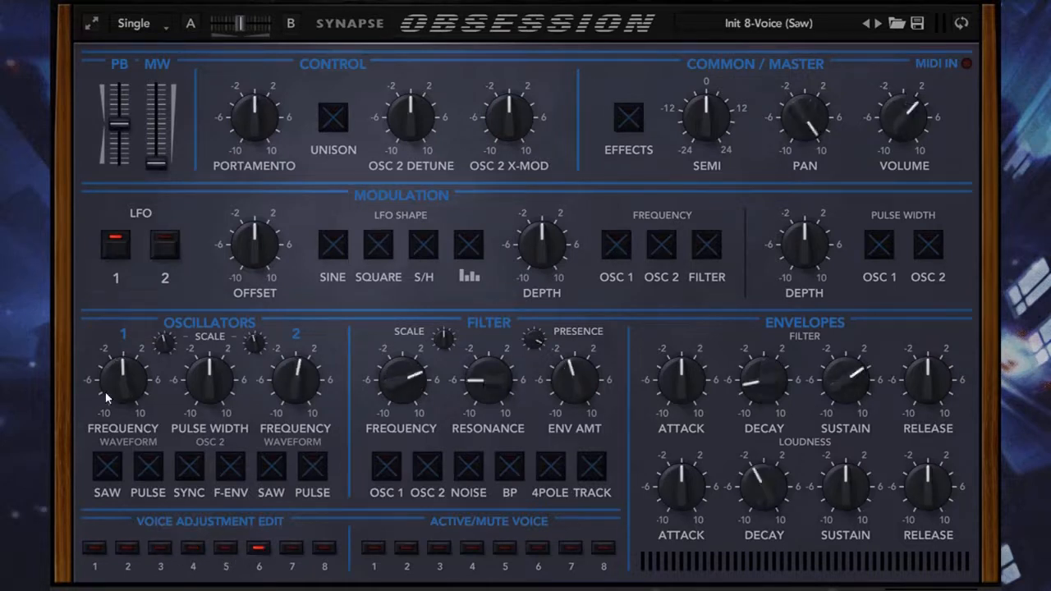
{"action": "left_click", "coordinate": [256, 548]}
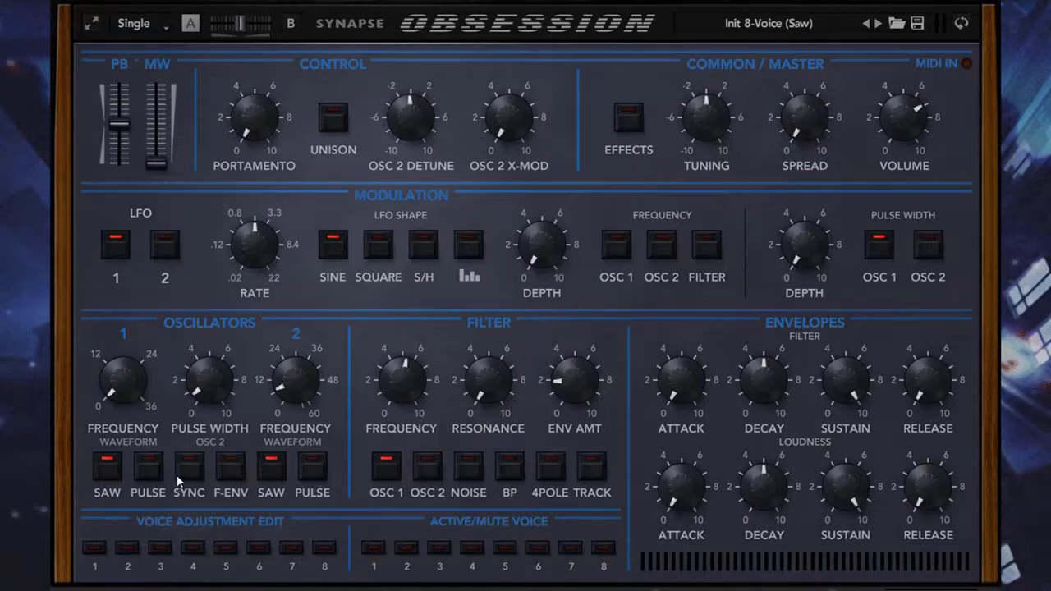
Step: Adjust the global Organic amount in the simulation options and return to the main controls
{"action": "left_click", "coordinate": [962, 25]}
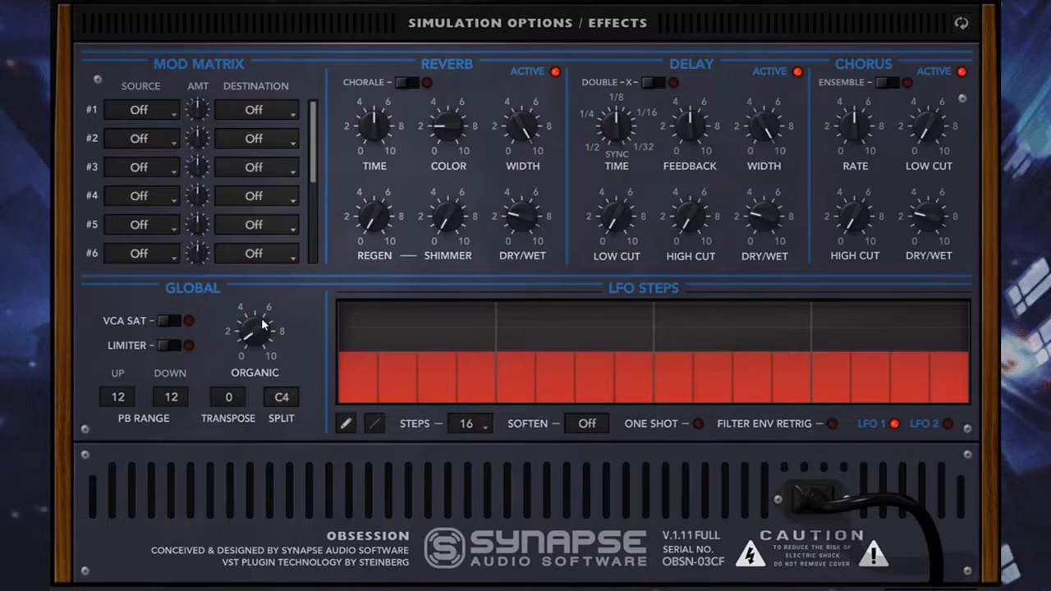
{"action": "left_click_drag", "start_coordinate": [257, 327], "coordinate": [274, 374]}
{"action": "left_click", "coordinate": [961, 23]}
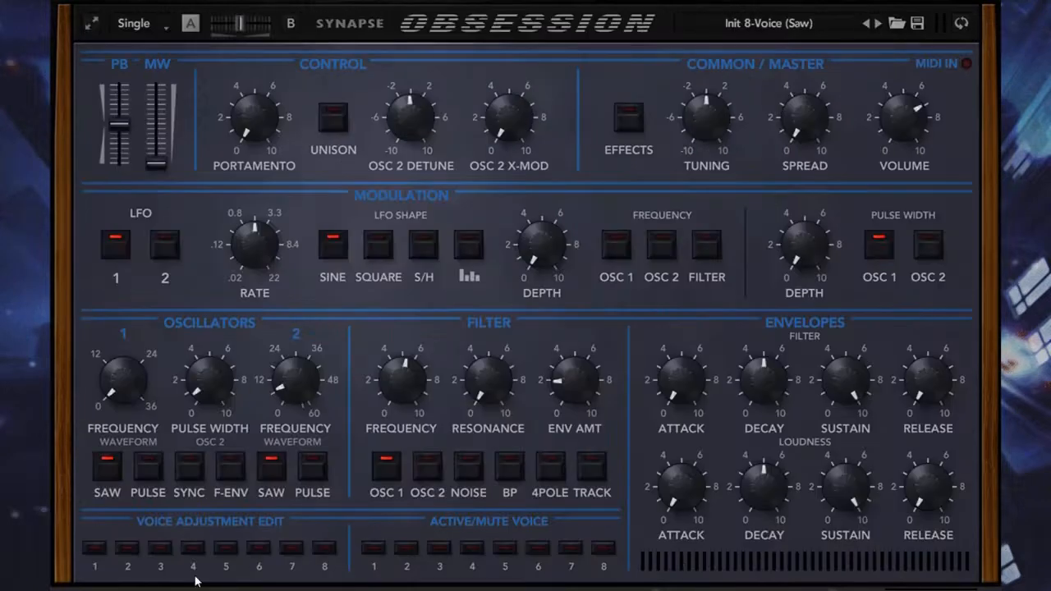
Step: Look through the voice adjustments again from voice 1 up to voice 8 after the Organic adjustment
{"action": "left_click", "coordinate": [95, 548]}
{"action": "left_click", "coordinate": [127, 548]}
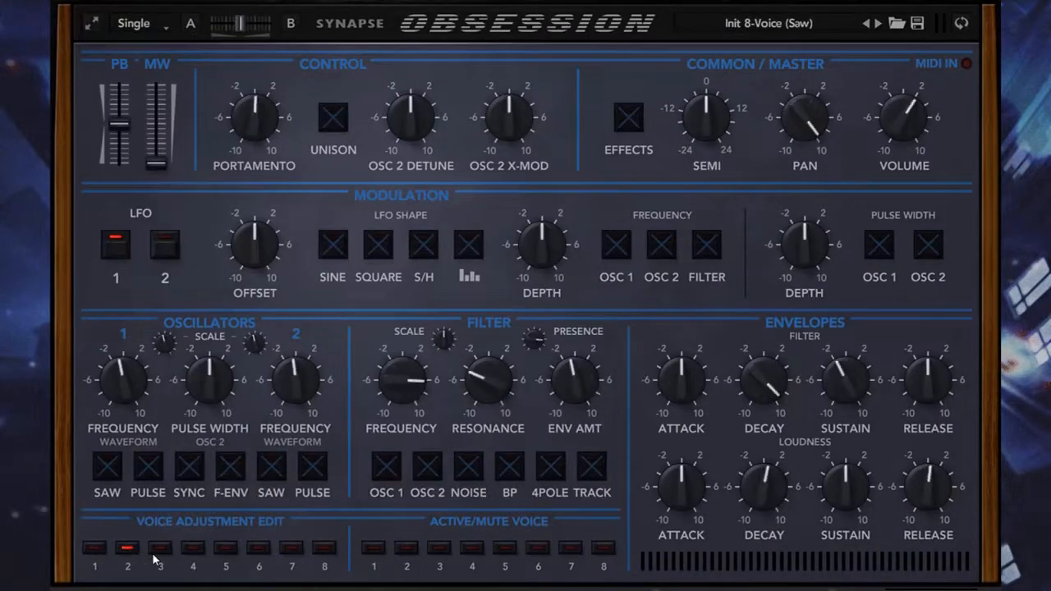
{"action": "left_click", "coordinate": [160, 548]}
{"action": "left_click", "coordinate": [192, 549]}
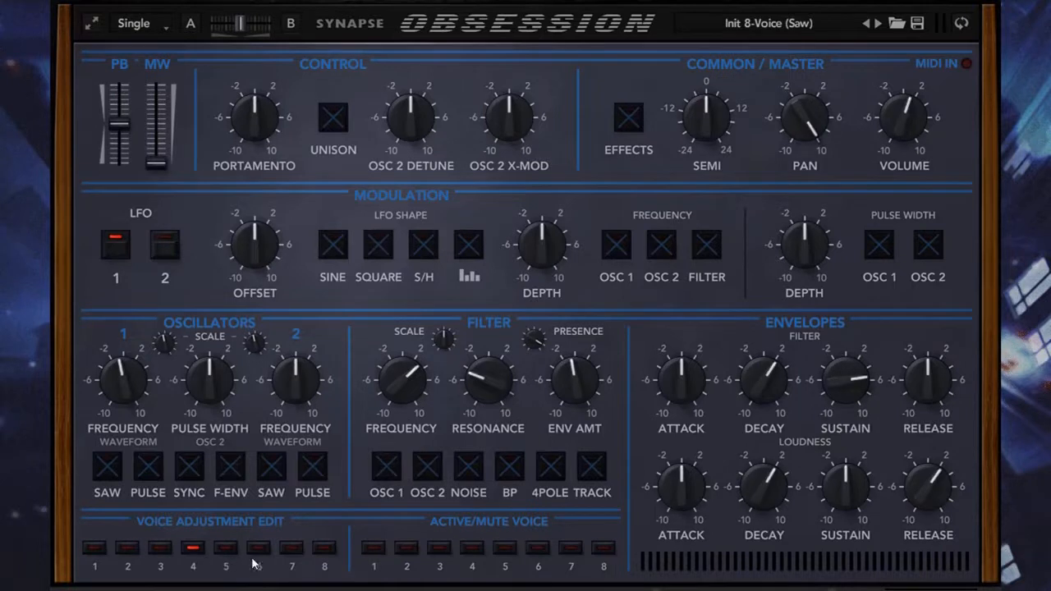
{"action": "left_click", "coordinate": [258, 549]}
{"action": "left_click", "coordinate": [292, 550]}
{"action": "left_click", "coordinate": [324, 550]}
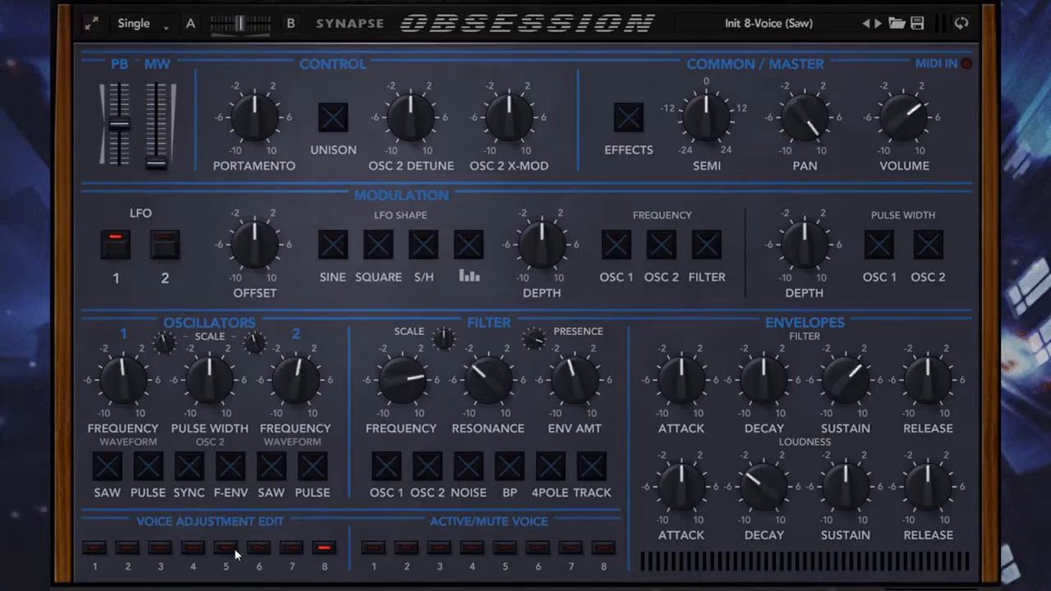
Step: Exit voice editing, raise the global Organic amount to about halfway in the simulation options and return to the main controls
{"action": "left_click", "coordinate": [94, 548]}
{"action": "left_click", "coordinate": [96, 550]}
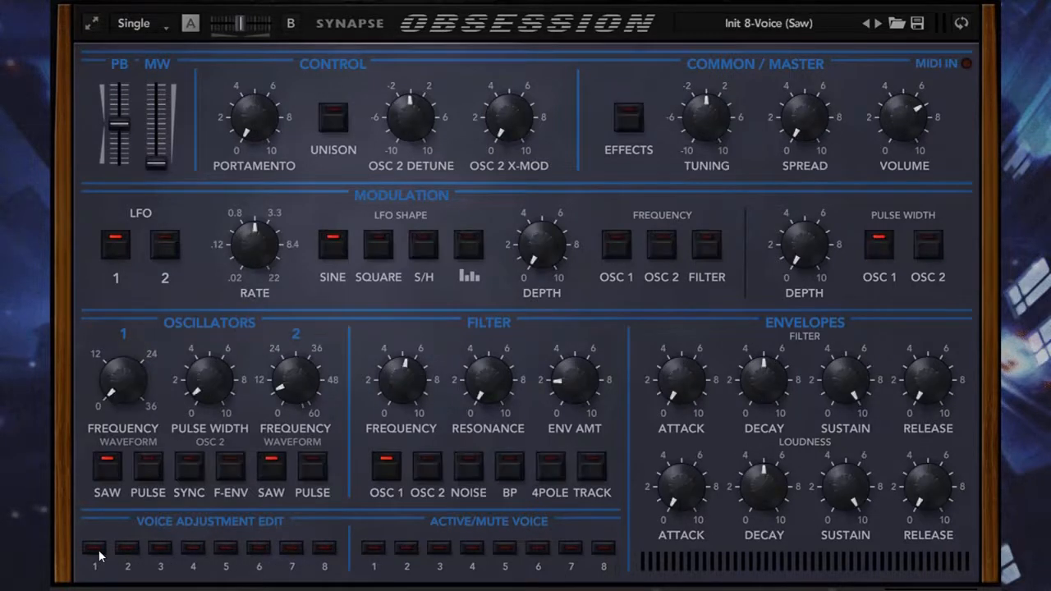
{"action": "left_click", "coordinate": [961, 24]}
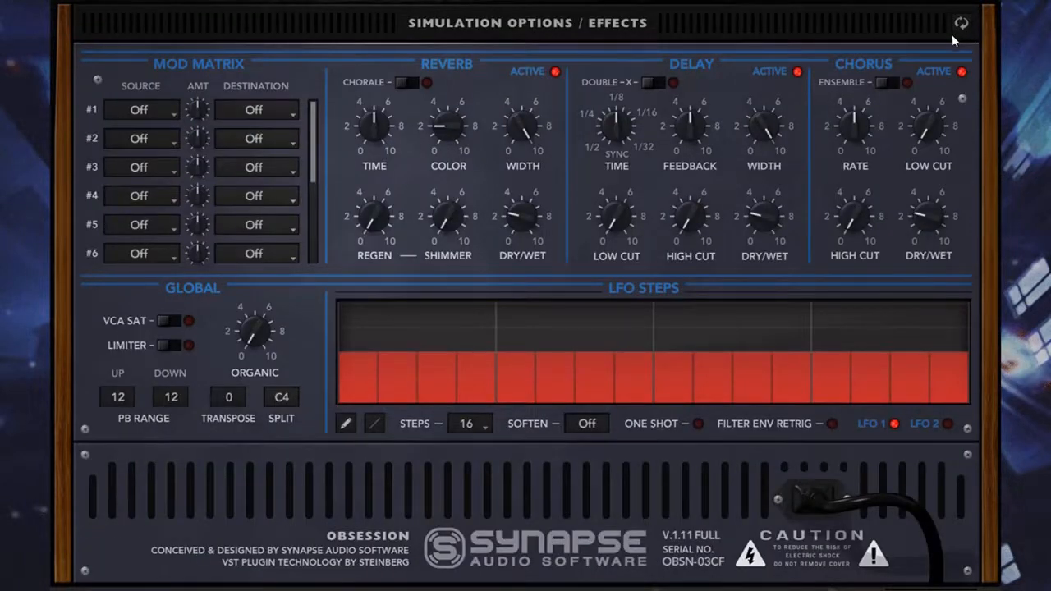
{"action": "left_click", "coordinate": [961, 26]}
{"action": "left_click", "coordinate": [964, 28]}
{"action": "left_click_drag", "start_coordinate": [252, 346], "coordinate": [264, 264]}
{"action": "left_click", "coordinate": [962, 23]}
Step: Step through the adjustments of voices 1 to 8 with the raised Organic amount to compare their offsets
{"action": "left_click", "coordinate": [97, 549]}
{"action": "left_click", "coordinate": [127, 555]}
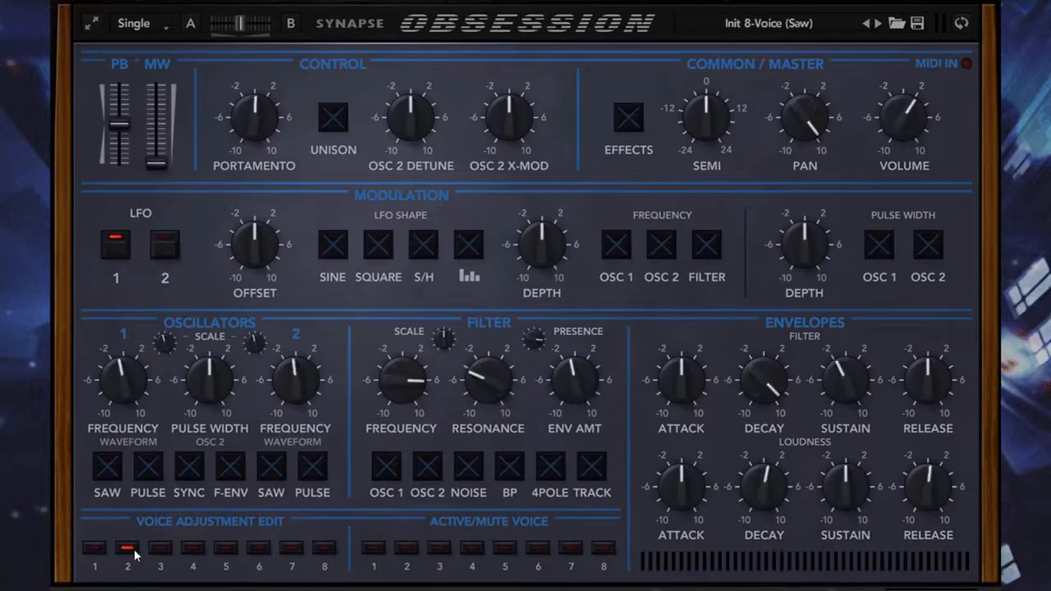
{"action": "left_click", "coordinate": [160, 557]}
{"action": "left_click", "coordinate": [195, 558]}
{"action": "left_click", "coordinate": [228, 560]}
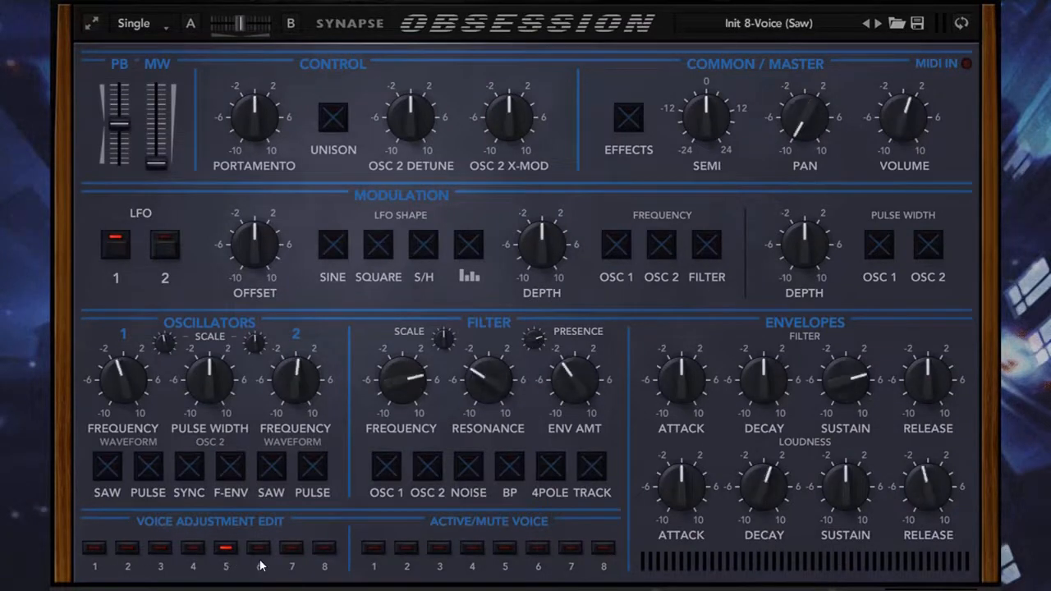
{"action": "left_click", "coordinate": [262, 560]}
{"action": "left_click", "coordinate": [287, 560]}
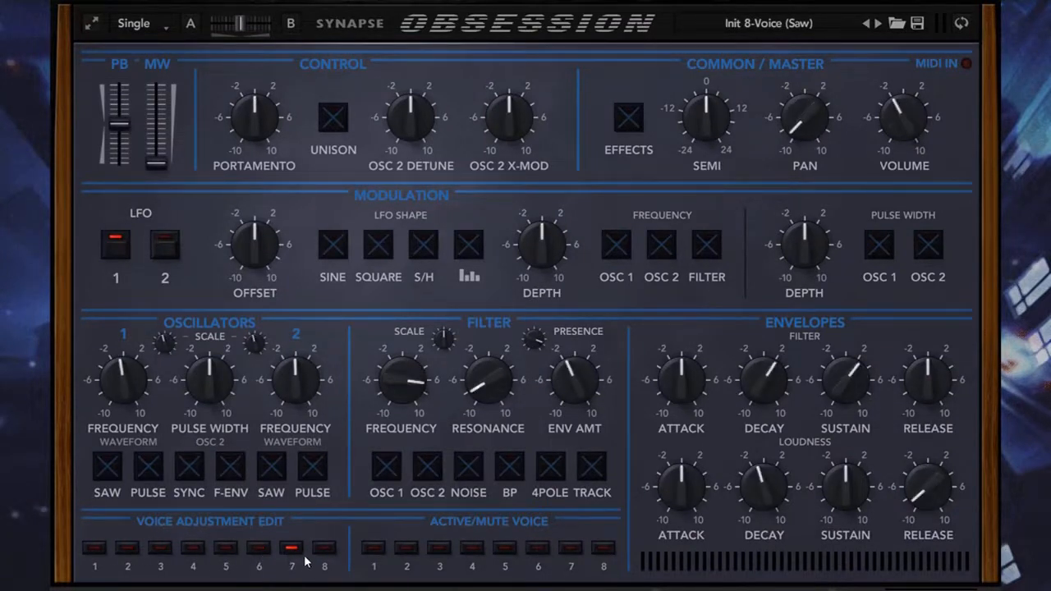
{"action": "left_click", "coordinate": [324, 552]}
Step: Check the adjustments of voices 1 to 3 once more and exit voice editing
{"action": "left_click", "coordinate": [90, 549]}
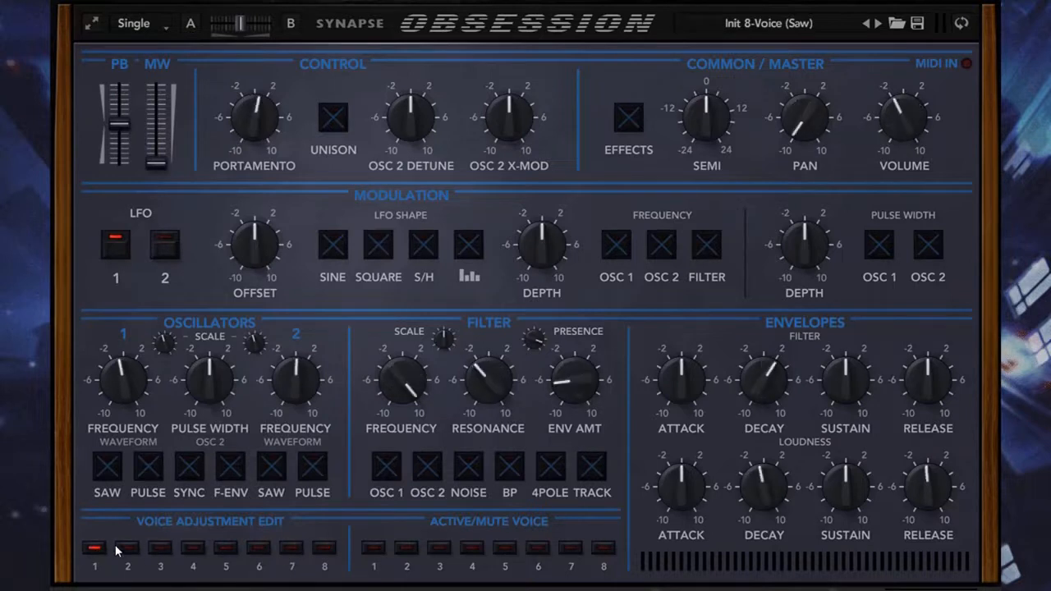
{"action": "left_click", "coordinate": [123, 551]}
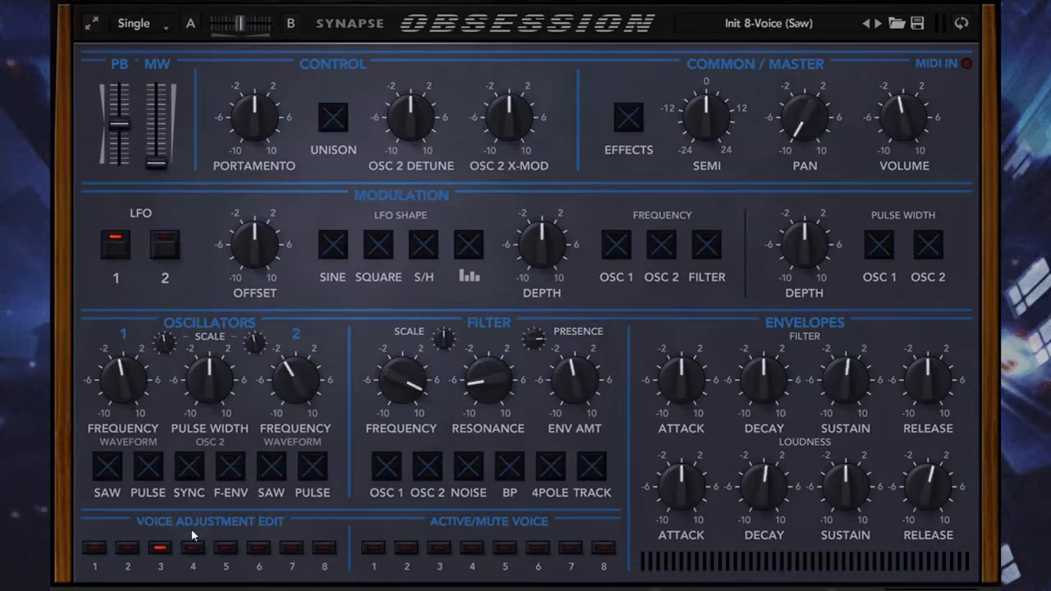
{"action": "left_click", "coordinate": [160, 548]}
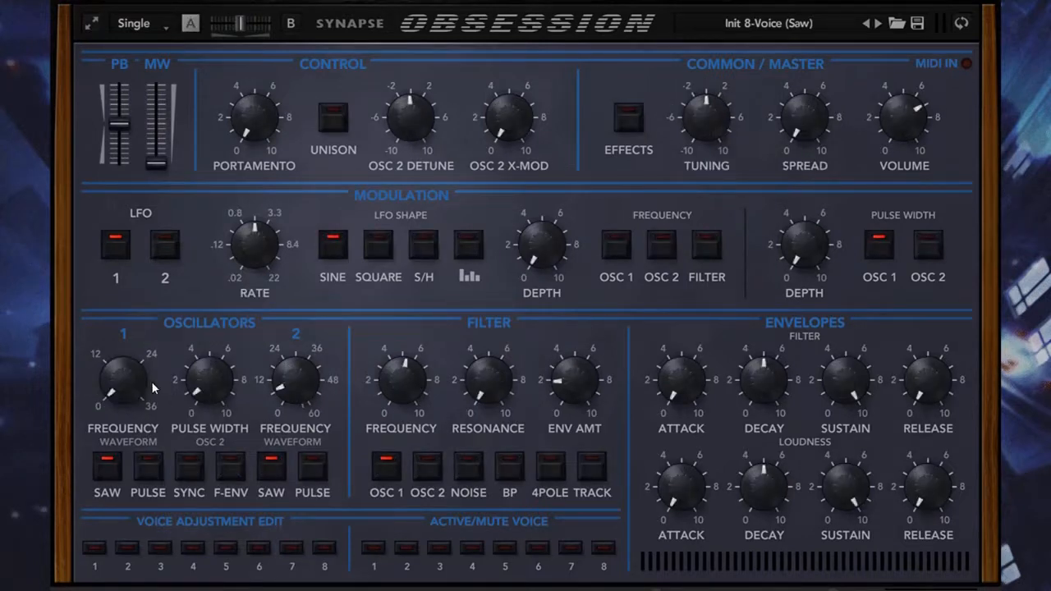
{"action": "left_click", "coordinate": [960, 23]}
{"action": "left_click", "coordinate": [960, 23]}
{"action": "left_click", "coordinate": [960, 26]}
{"action": "left_click", "coordinate": [960, 26]}
{"action": "left_click", "coordinate": [963, 23]}
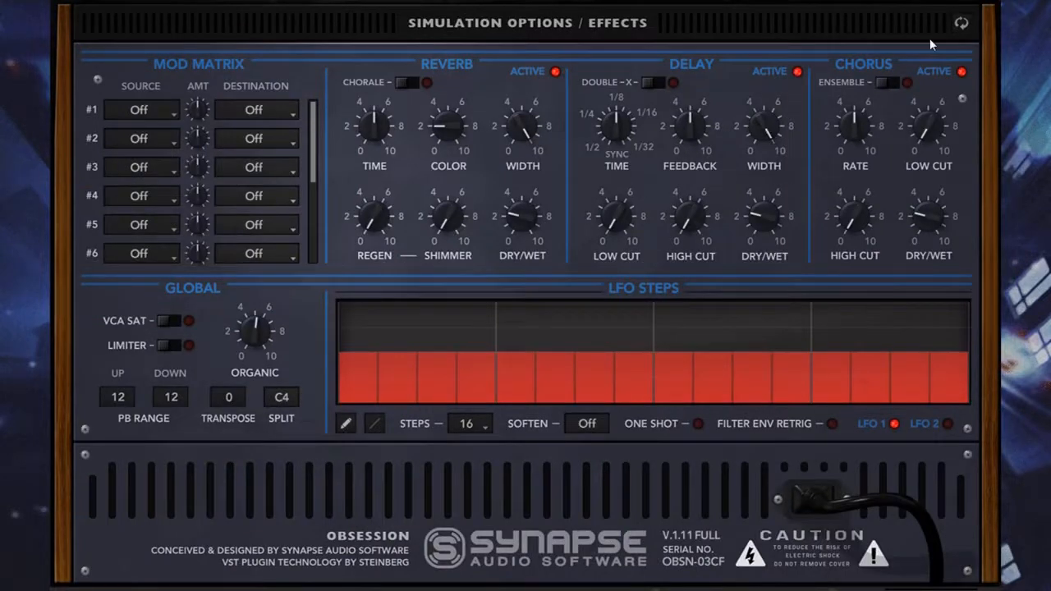
{"action": "left_click", "coordinate": [960, 23]}
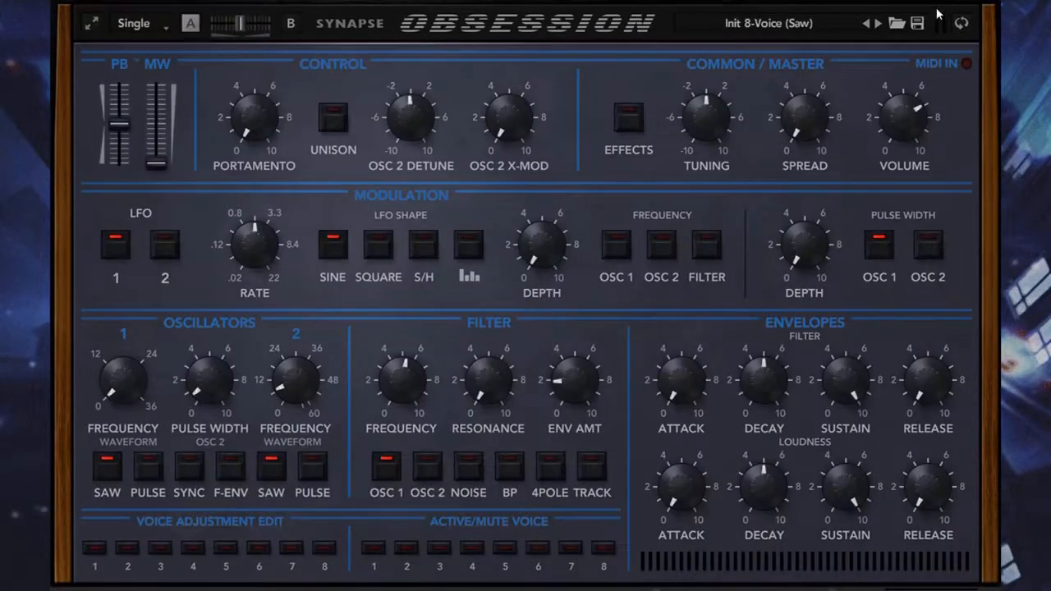
Step: Set the global Organic amount to 0 in the simulation options and return to the main controls
{"action": "left_click", "coordinate": [962, 28]}
{"action": "mouse_move", "coordinate": [267, 333]}
{"action": "left_click_drag", "start_coordinate": [267, 333], "coordinate": [221, 429]}
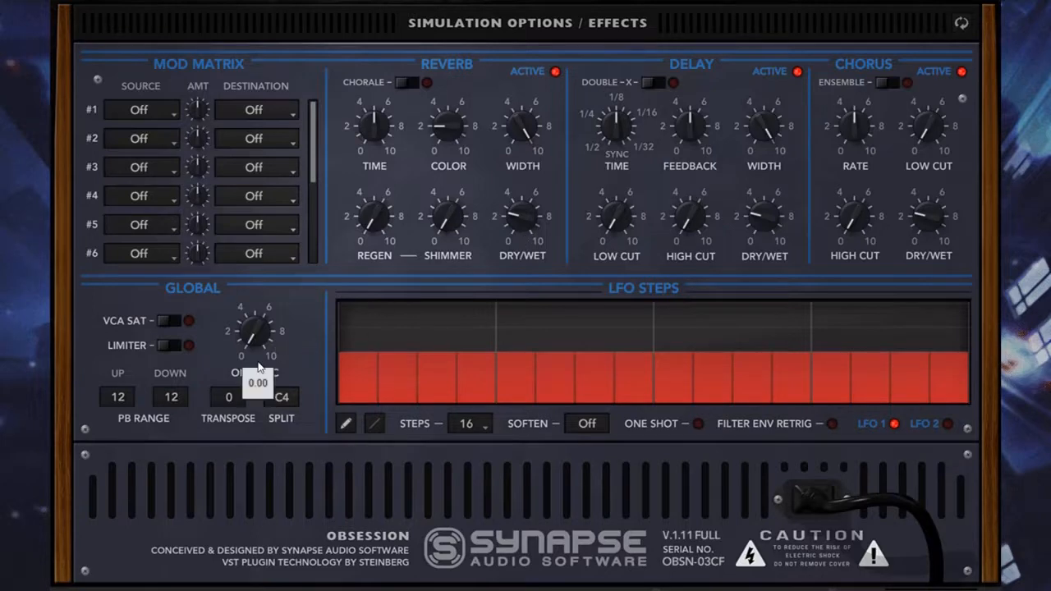
{"action": "left_click", "coordinate": [959, 25]}
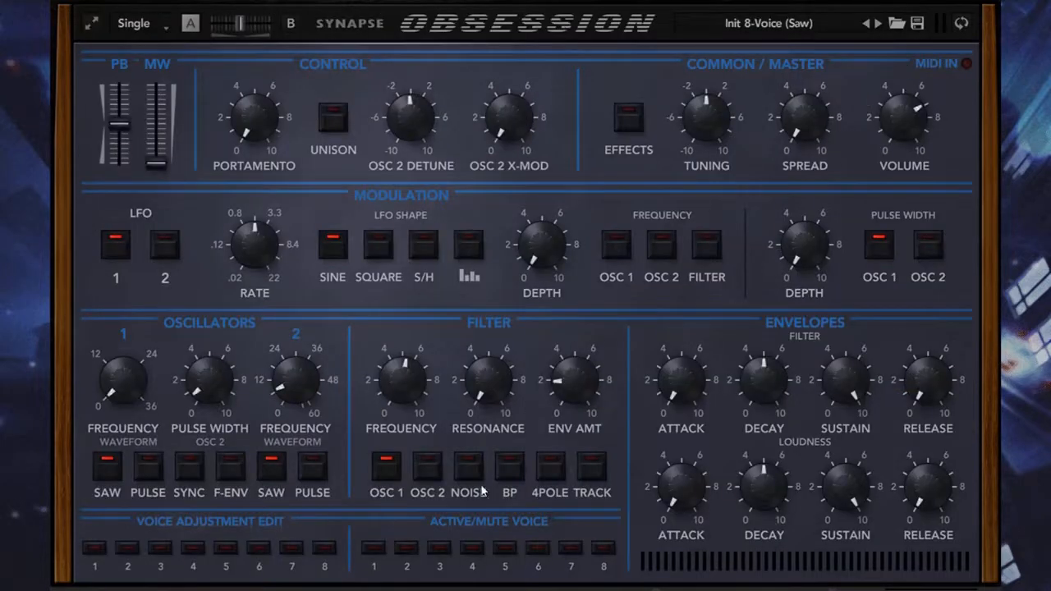
Step: Mute voices 4 through 8 so that only voices 1 to 3 stay active
{"action": "left_click", "coordinate": [505, 548]}
{"action": "left_click", "coordinate": [538, 549]}
{"action": "left_click", "coordinate": [570, 549]}
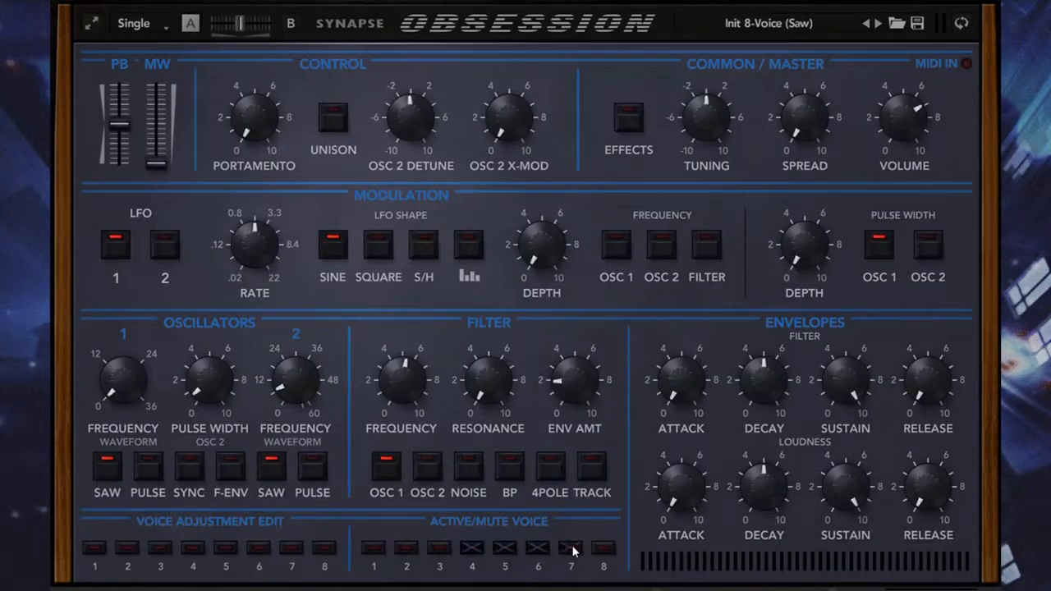
{"action": "left_click", "coordinate": [605, 551]}
Step: Set the global Organic amount to 10 and return to the main controls to audition the three active voices
{"action": "left_click", "coordinate": [962, 24]}
{"action": "left_click_drag", "start_coordinate": [269, 338], "coordinate": [260, 317]}
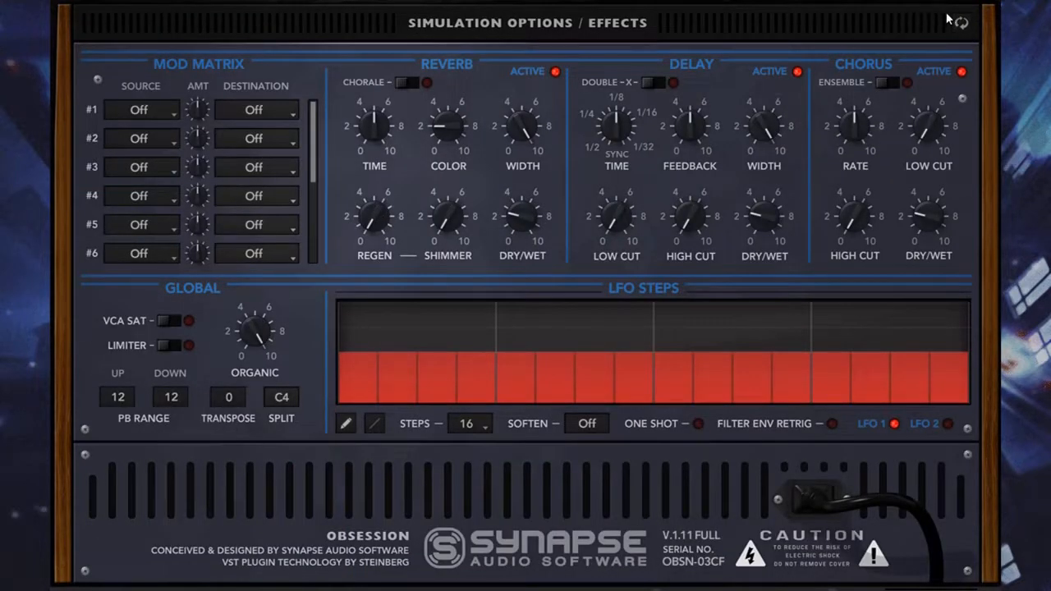
{"action": "left_click", "coordinate": [959, 23]}
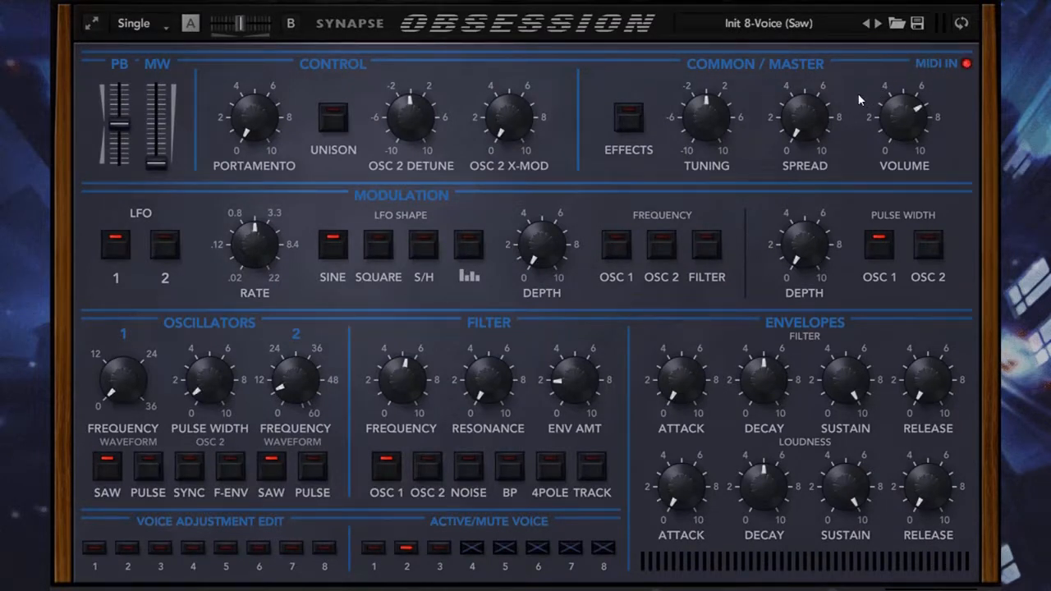
{"action": "left_click", "coordinate": [968, 22]}
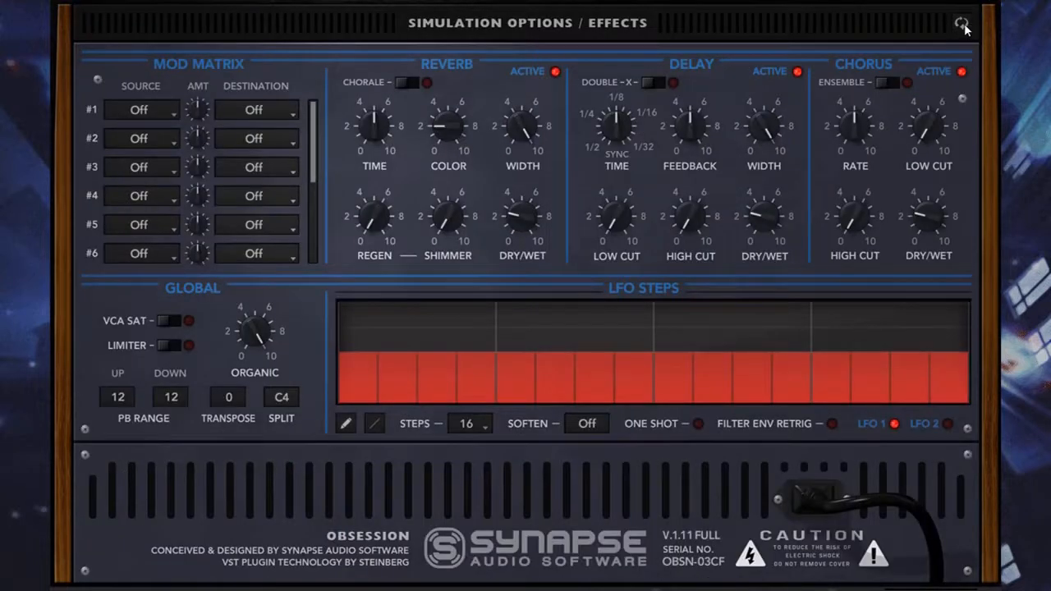
{"action": "left_click", "coordinate": [963, 24]}
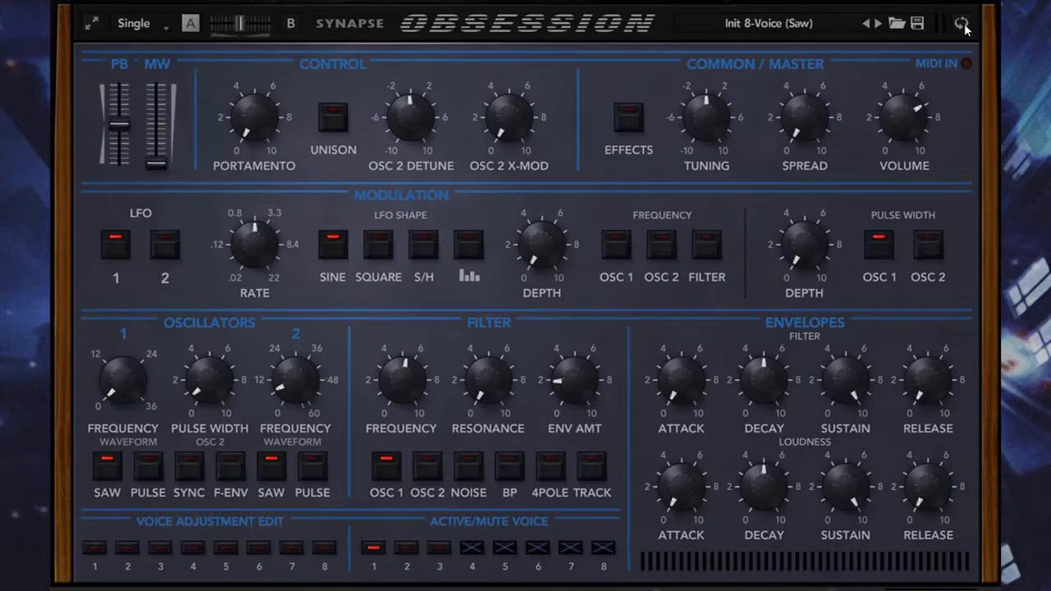
Step: Select LFO 2 for editing and lower the global Organic amount to nearly 0, returning to the main controls
{"action": "left_click", "coordinate": [165, 247]}
{"action": "left_click", "coordinate": [961, 23]}
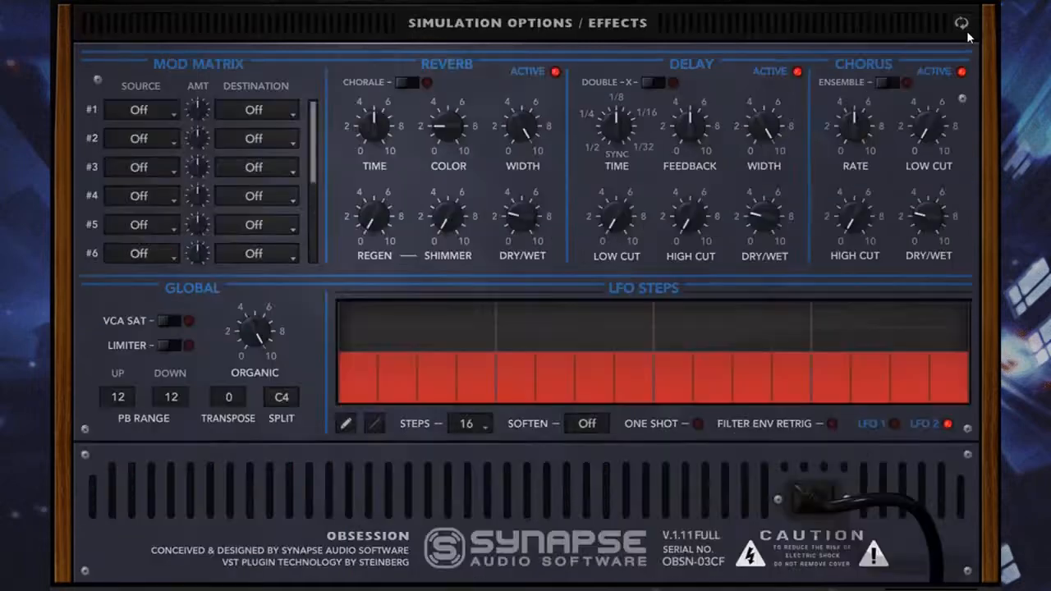
{"action": "left_click_drag", "start_coordinate": [264, 344], "coordinate": [216, 484]}
{"action": "left_click", "coordinate": [961, 24]}
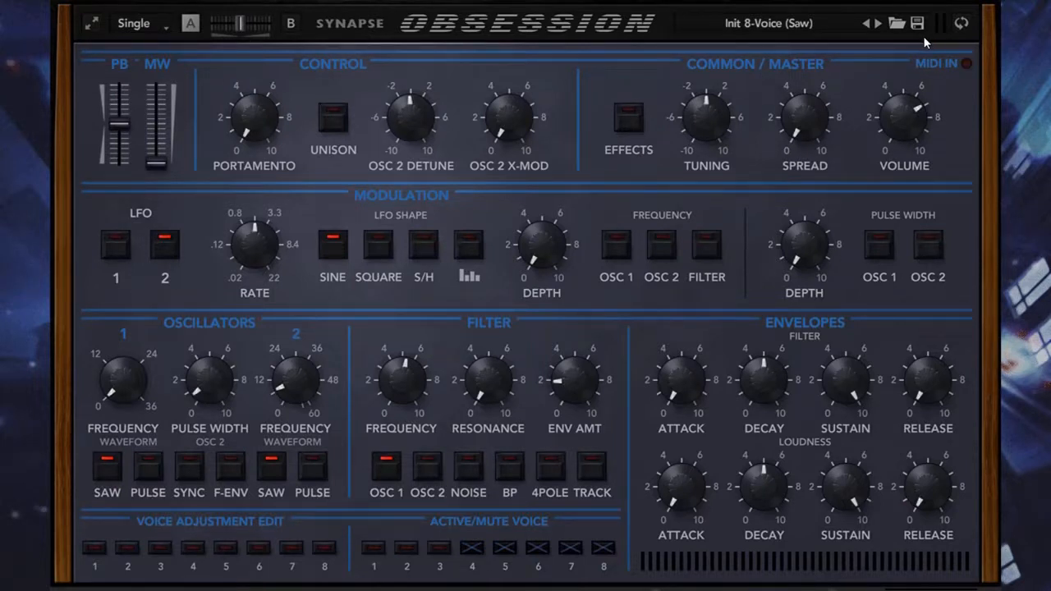
{"action": "left_click", "coordinate": [959, 27]}
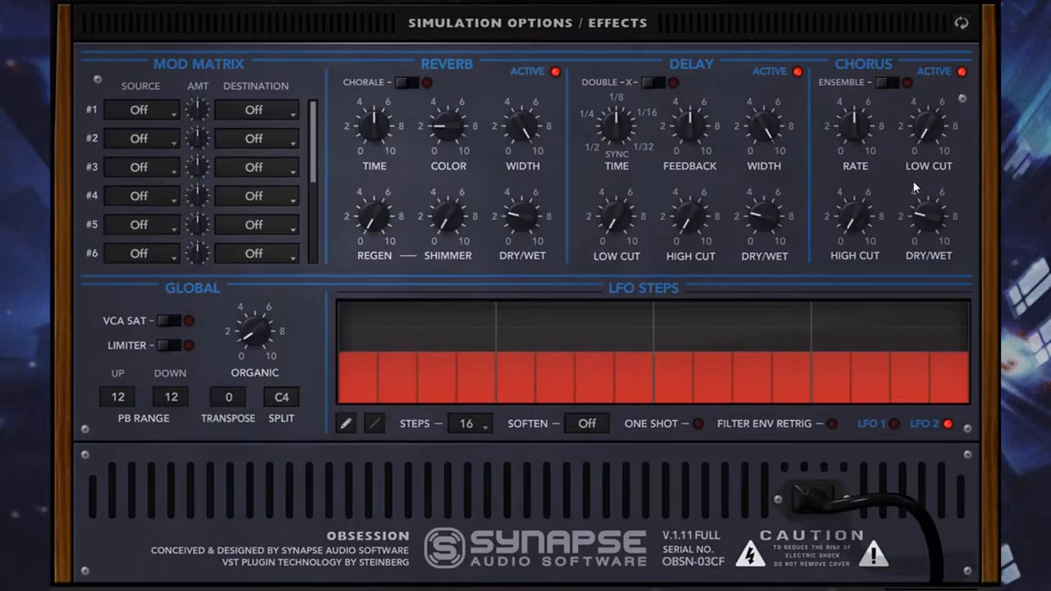
{"action": "left_click", "coordinate": [960, 25]}
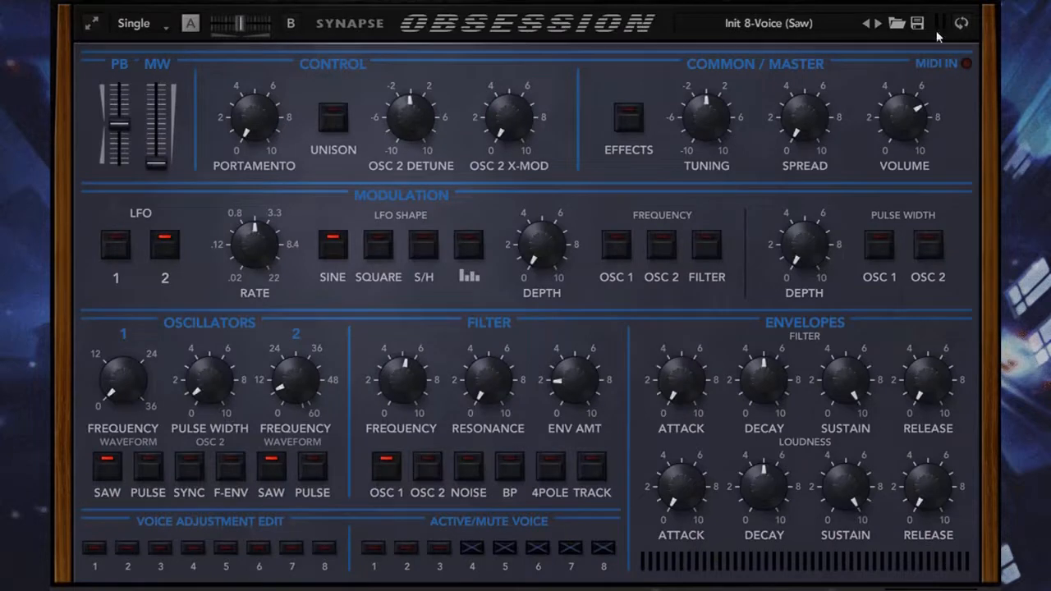
Step: Unmute voices 4 through 8
{"action": "left_click", "coordinate": [473, 546]}
{"action": "left_click", "coordinate": [504, 549]}
{"action": "left_click", "coordinate": [538, 548]}
{"action": "left_click", "coordinate": [570, 549]}
{"action": "left_click", "coordinate": [603, 548]}
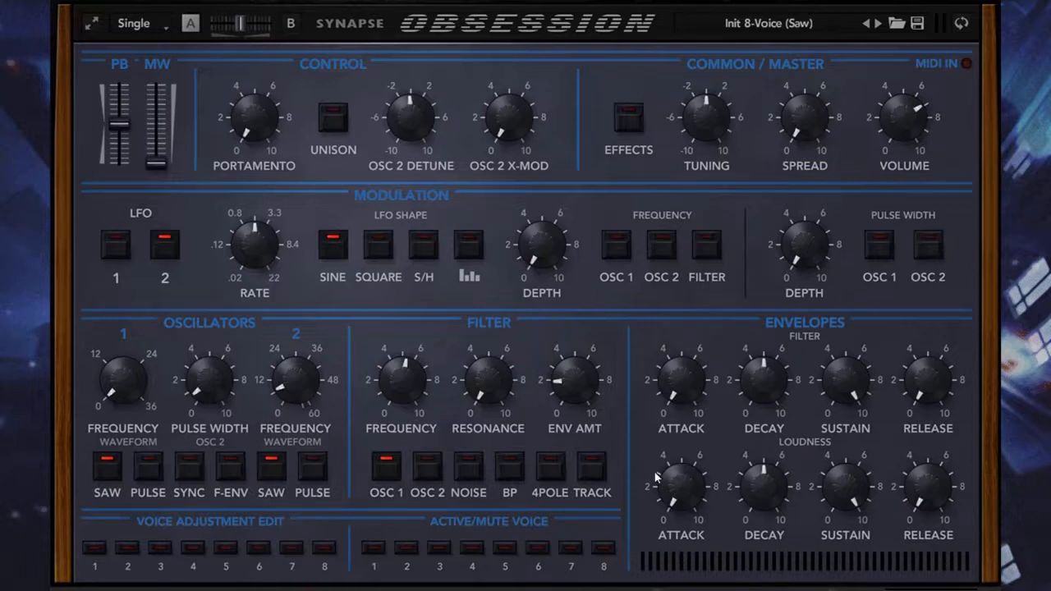
Step: Lower the master volume to about 5 and fine-tune the filter frequency
{"action": "mouse_move", "coordinate": [903, 147]}
{"action": "left_mouse_down"}
{"action": "mouse_move", "coordinate": [894, 193]}
{"action": "mouse_move", "coordinate": [896, 164]}
{"action": "left_mouse_up"}
{"action": "left_click_drag", "start_coordinate": [409, 394], "coordinate": [409, 399]}
Step: Raise the global Organic amount to audition its effect and turn it back down to 0
{"action": "left_click", "coordinate": [958, 23]}
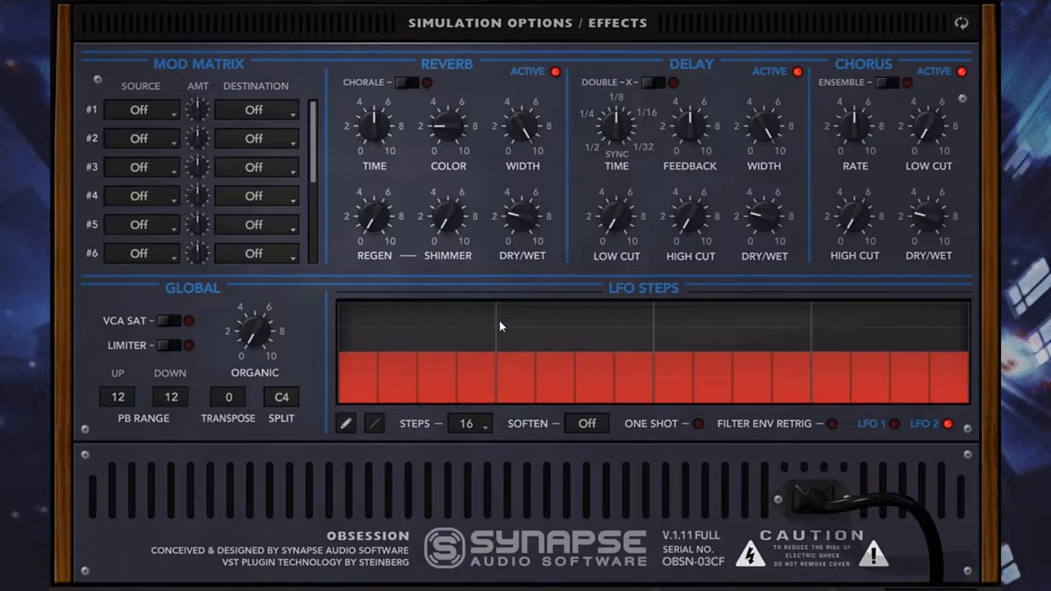
{"action": "left_click_drag", "start_coordinate": [254, 330], "coordinate": [204, 51]}
{"action": "left_click", "coordinate": [962, 23]}
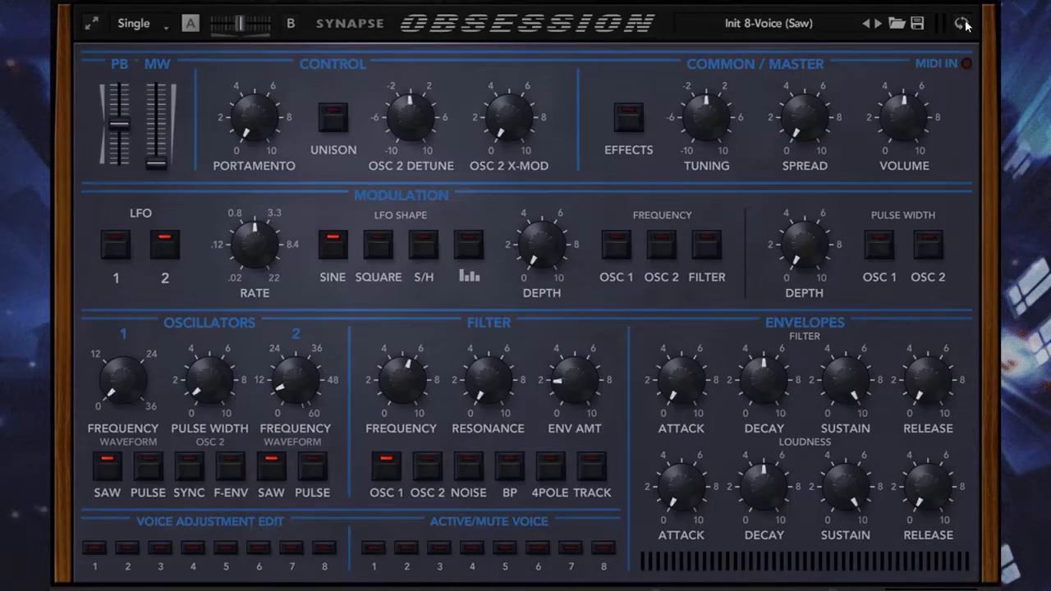
{"action": "left_click", "coordinate": [961, 23]}
{"action": "left_click_drag", "start_coordinate": [263, 341], "coordinate": [265, 487]}
Step: Examine the adjustments of voices 1, 3 and 4 with Organic at 0
{"action": "left_click", "coordinate": [97, 548]}
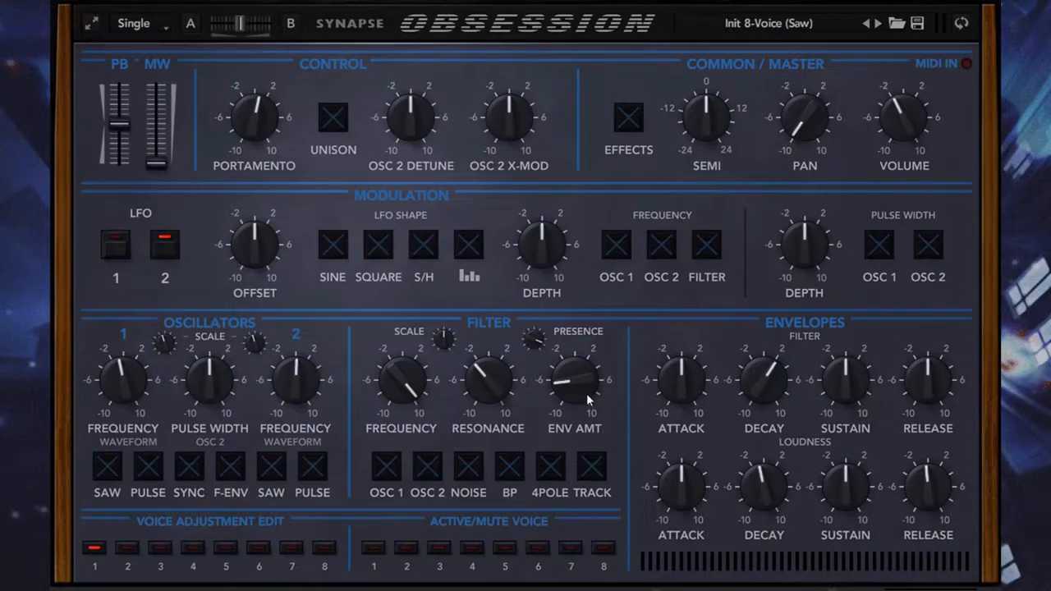
{"action": "left_click", "coordinate": [161, 548]}
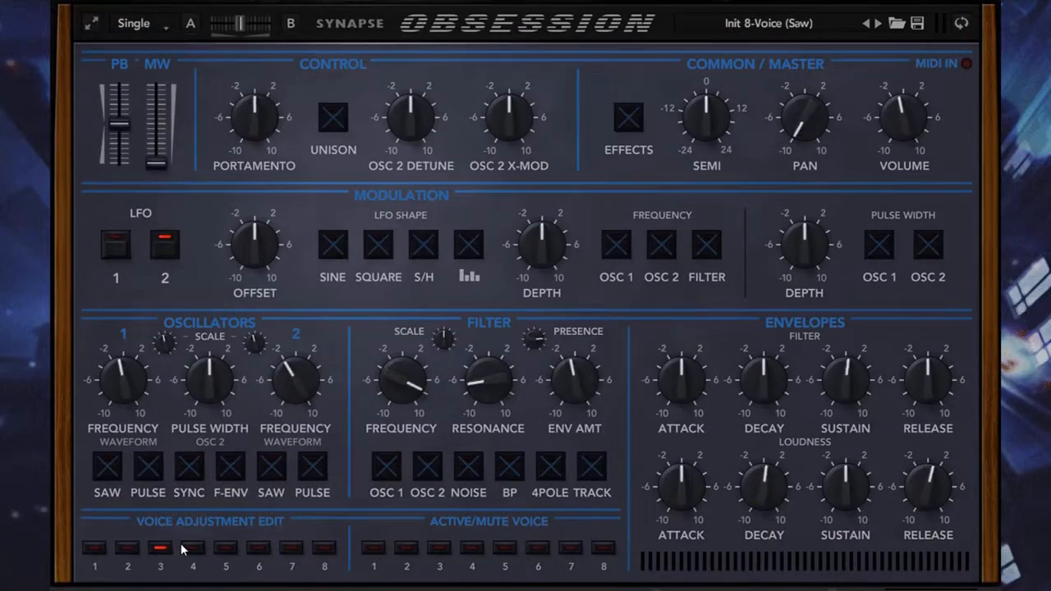
{"action": "left_click", "coordinate": [191, 549]}
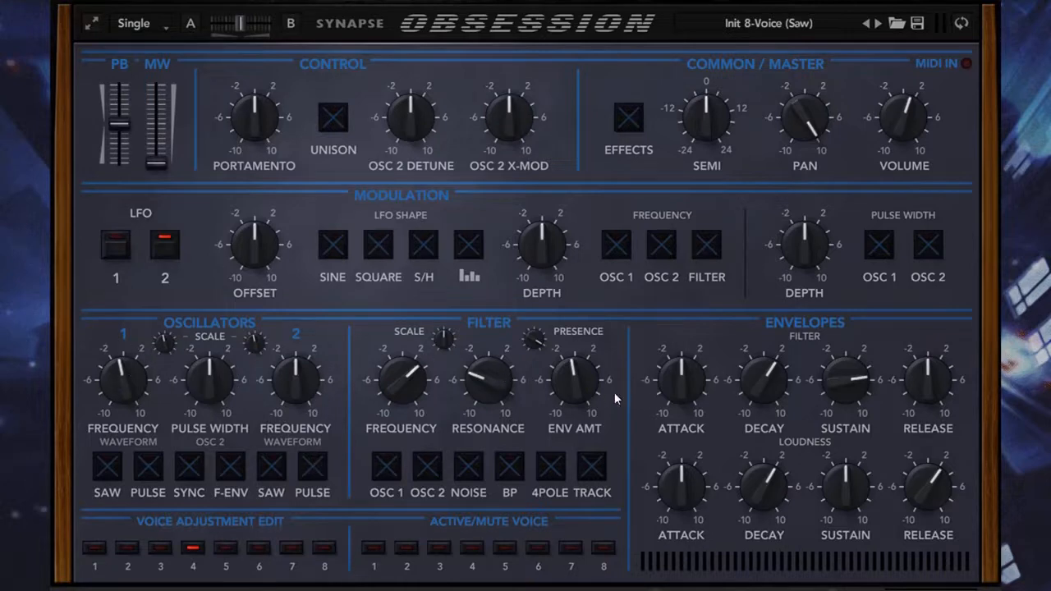
Step: Set the global Organic amount to 9.15 in the simulation options and return to the voice adjustment view
{"action": "left_click", "coordinate": [960, 25]}
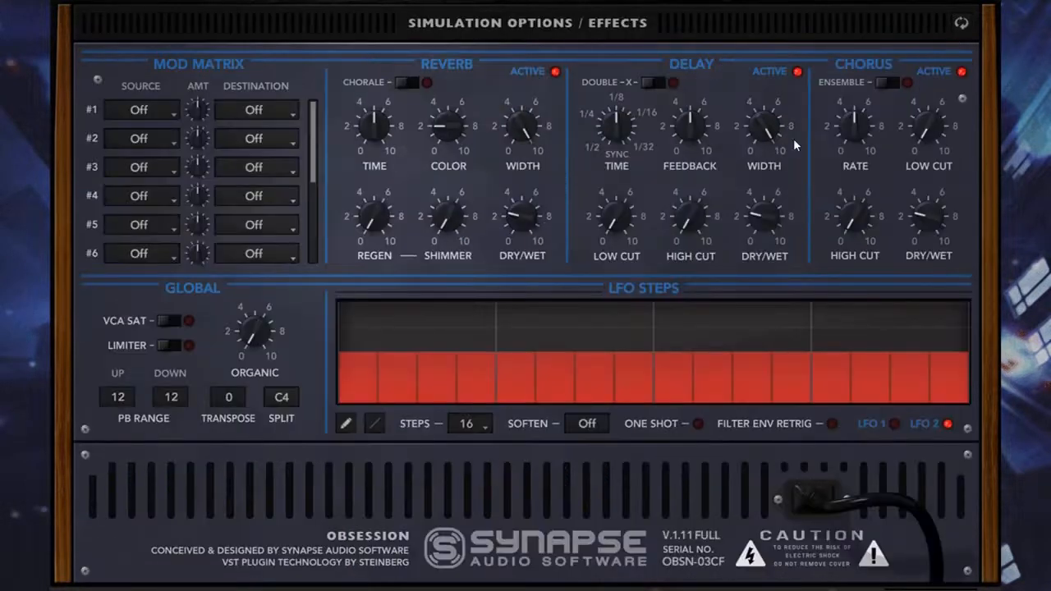
{"action": "left_click_drag", "start_coordinate": [249, 332], "coordinate": [277, 253]}
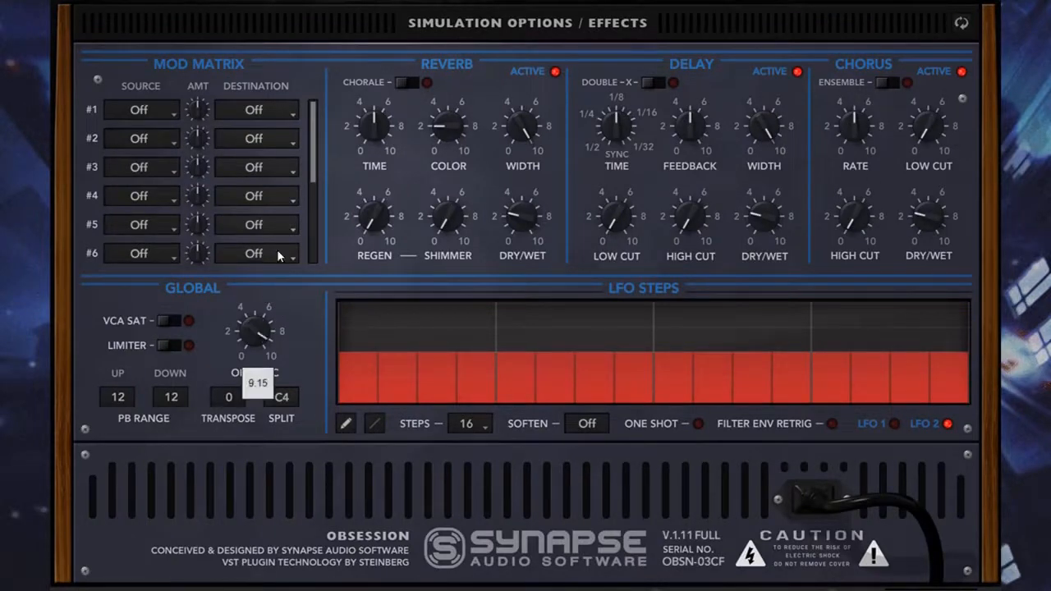
{"action": "left_click", "coordinate": [961, 24]}
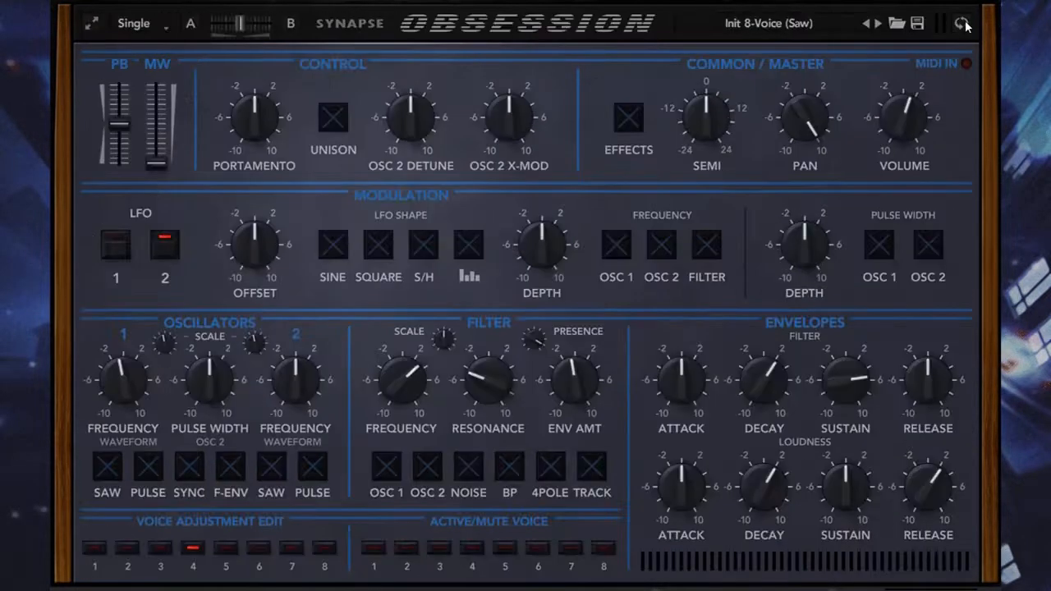
{"action": "left_click", "coordinate": [961, 24]}
{"action": "left_click", "coordinate": [960, 23]}
Step: Exit editing of voice 4 and randomize the voice adjustments
{"action": "left_click", "coordinate": [193, 548]}
{"action": "right_click", "coordinate": [303, 308]}
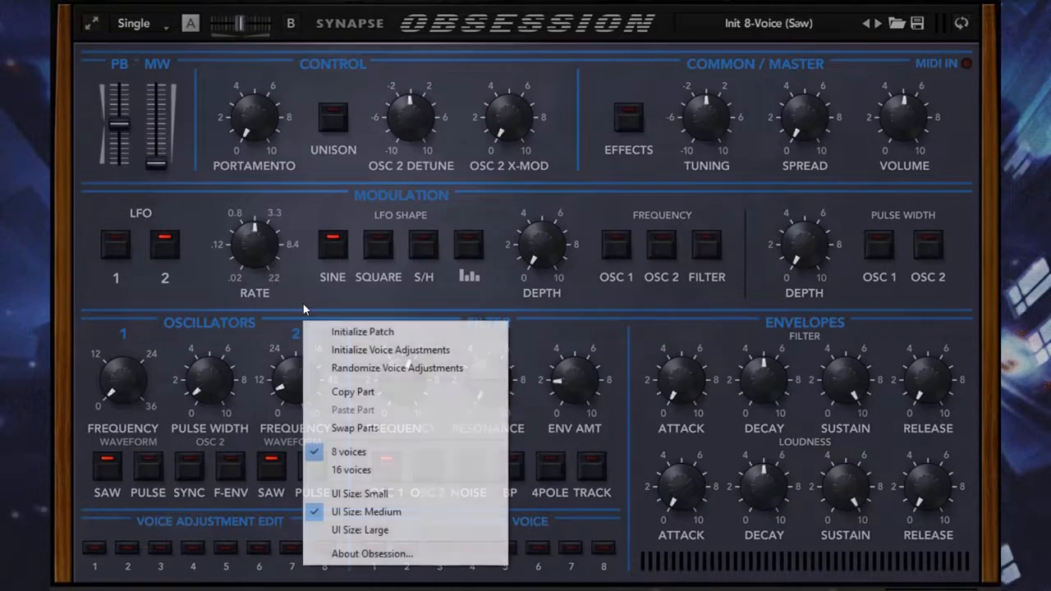
{"action": "left_click", "coordinate": [441, 369]}
Step: Look through the randomized adjustments of voices 5, 6 and 7 and exit voice editing
{"action": "left_click", "coordinate": [225, 547]}
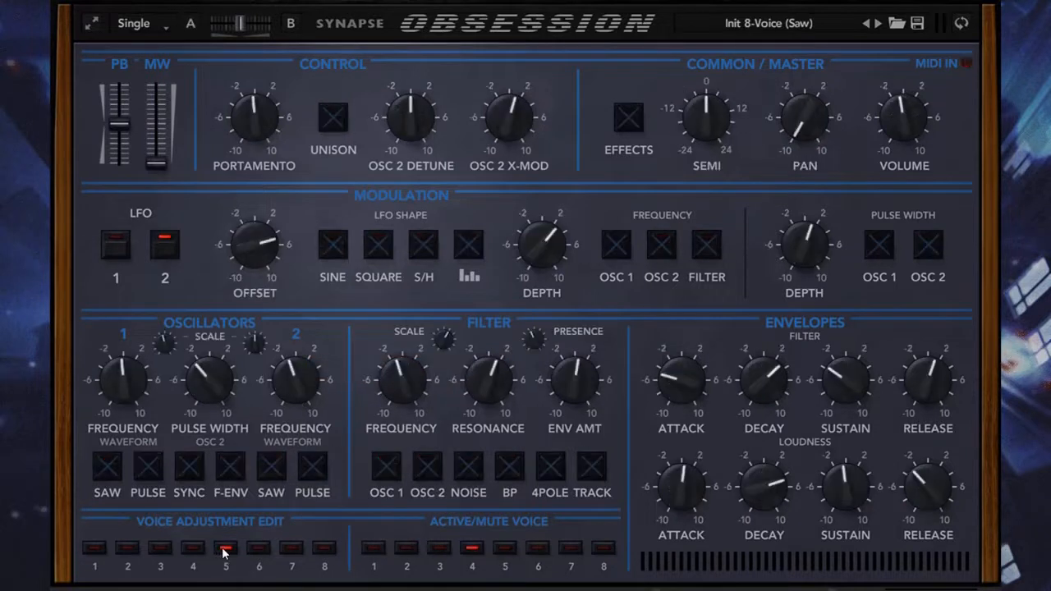
{"action": "left_click", "coordinate": [263, 548]}
{"action": "left_click", "coordinate": [291, 550]}
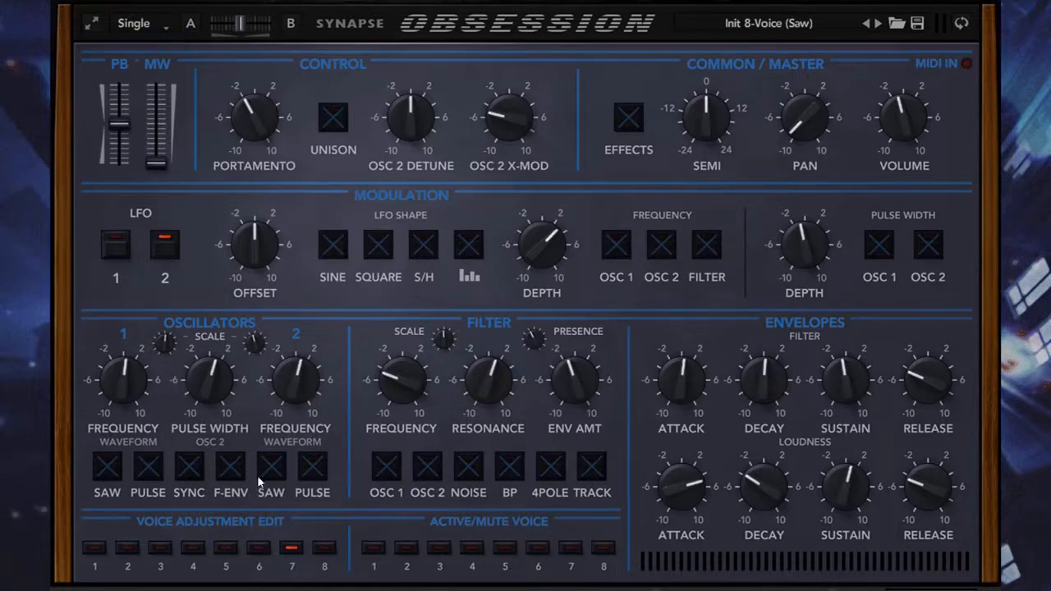
{"action": "left_click", "coordinate": [292, 548]}
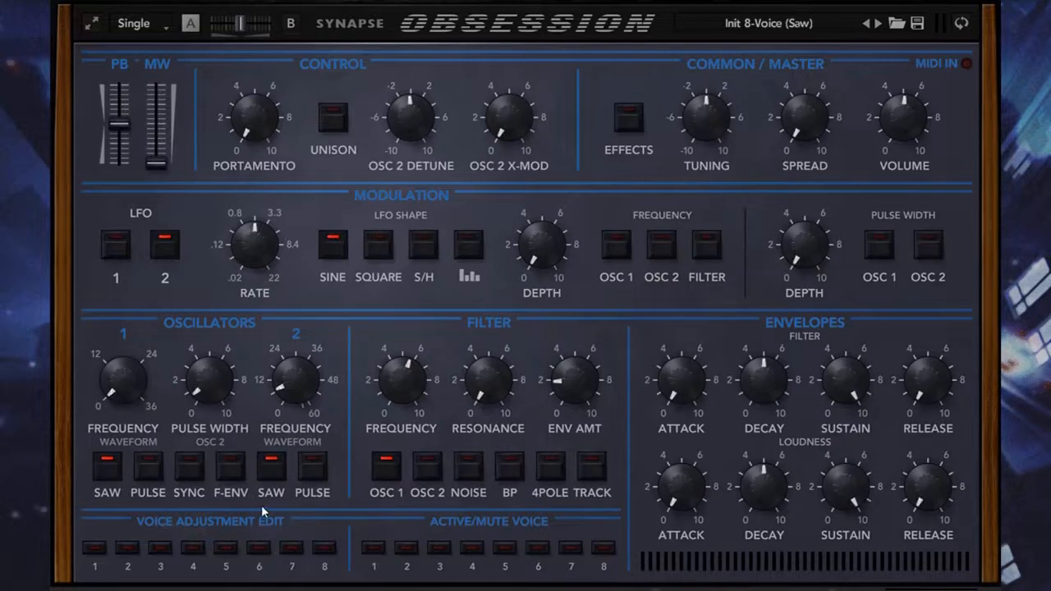
Step: Initialize the voice adjustments for the patch
{"action": "right_click", "coordinate": [431, 322]}
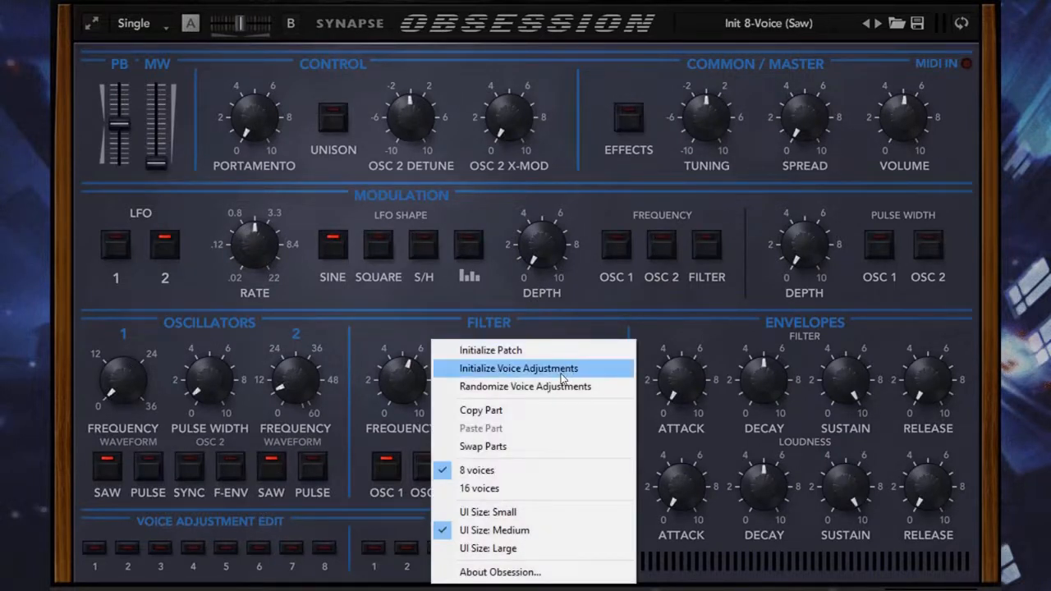
{"action": "left_click", "coordinate": [431, 300]}
{"action": "right_click", "coordinate": [409, 289]}
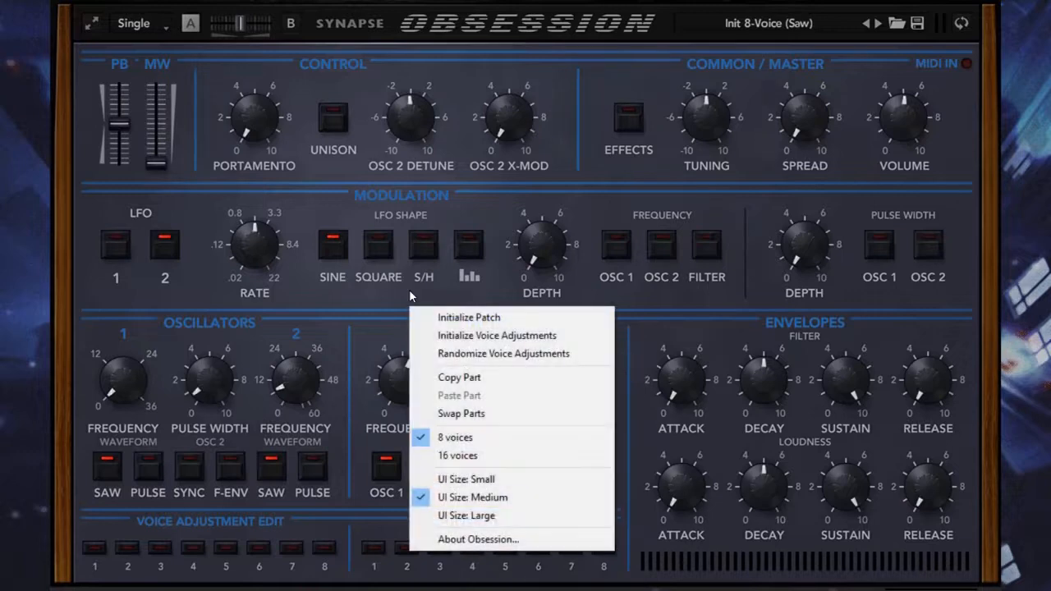
Step: Examine the initialized adjustments of voices 1 through 8 and exit voice editing
{"action": "left_click", "coordinate": [94, 549]}
{"action": "left_click", "coordinate": [124, 550]}
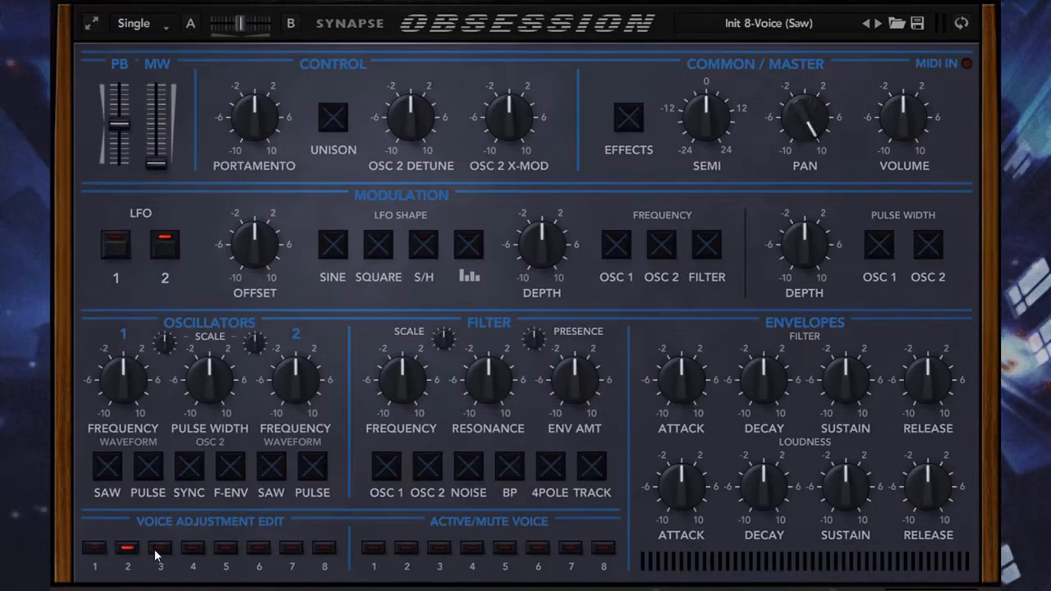
{"action": "left_click", "coordinate": [159, 551]}
{"action": "left_click", "coordinate": [195, 549]}
{"action": "left_click", "coordinate": [232, 549]}
{"action": "left_click", "coordinate": [258, 548]}
{"action": "left_click", "coordinate": [292, 550]}
{"action": "left_click", "coordinate": [326, 550]}
{"action": "left_click", "coordinate": [288, 548]}
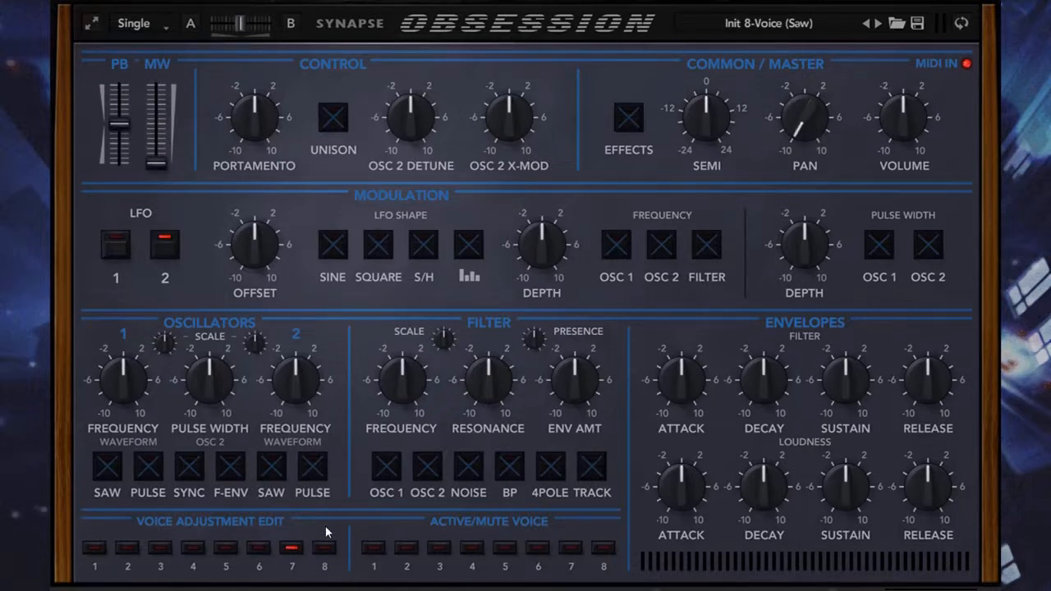
{"action": "left_click", "coordinate": [294, 549]}
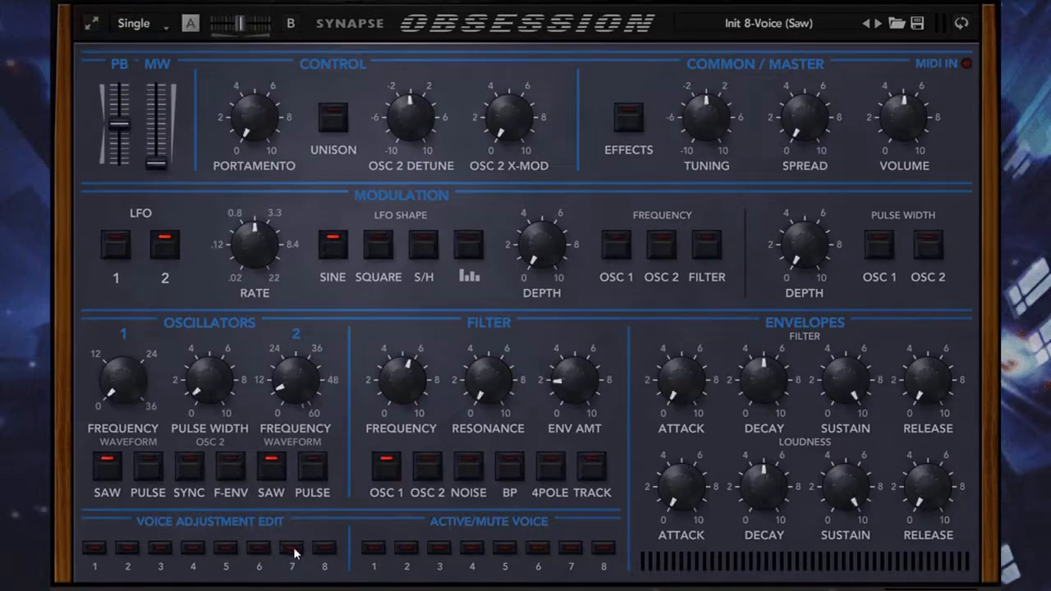
Step: Set the global Organic amount to 10.00 in the simulation options and check voice 1's adjustments
{"action": "left_click", "coordinate": [960, 24]}
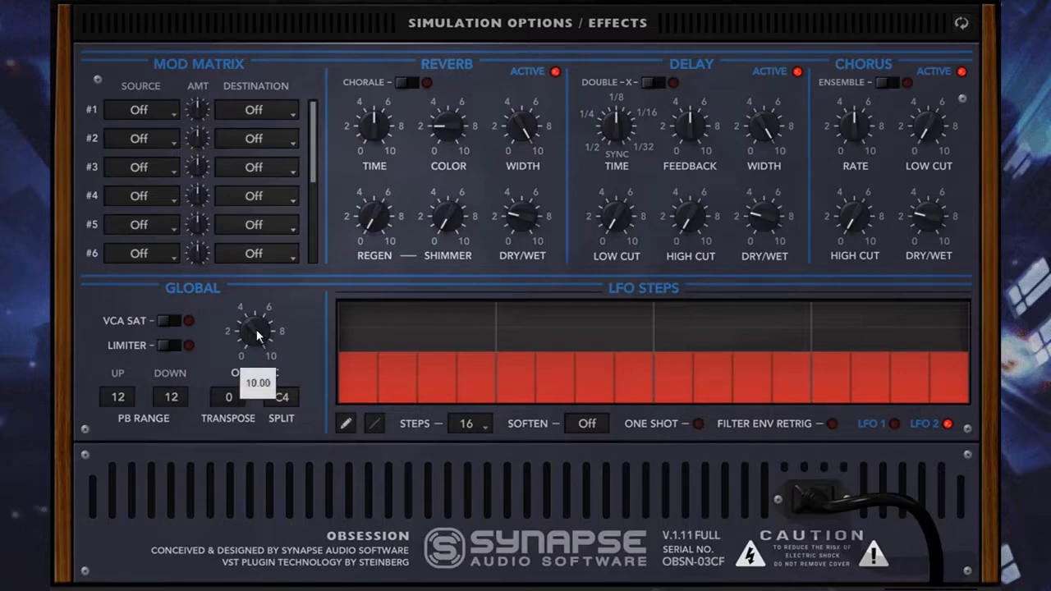
{"action": "left_click", "coordinate": [960, 23]}
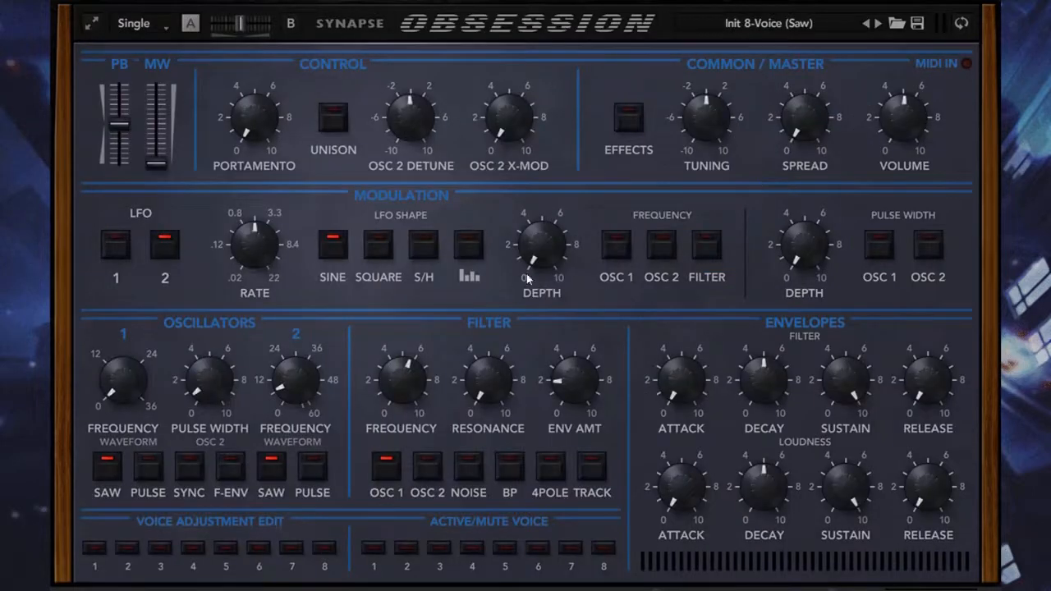
{"action": "left_click", "coordinate": [95, 549]}
{"action": "left_click", "coordinate": [95, 548]}
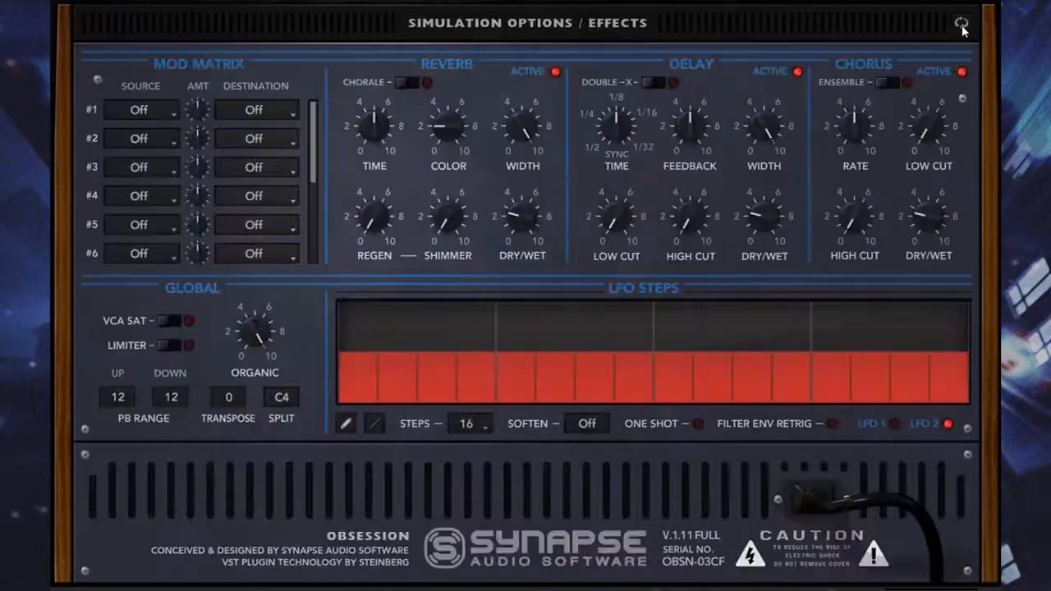
Step: Lower the global Organic amount in the simulation options and return to the main panel
{"action": "left_click", "coordinate": [961, 23]}
{"action": "left_click_drag", "start_coordinate": [263, 335], "coordinate": [262, 390]}
{"action": "left_click", "coordinate": [960, 27]}
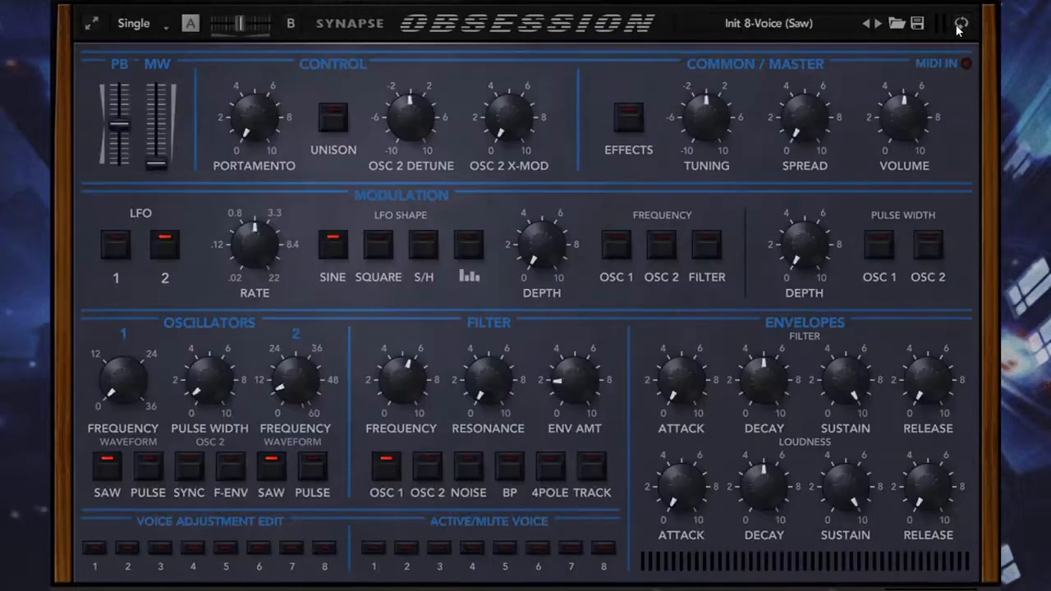
Step: Randomize the voice adjustments and raise the filter frequency to about 6.20
{"action": "right_click", "coordinate": [402, 335]}
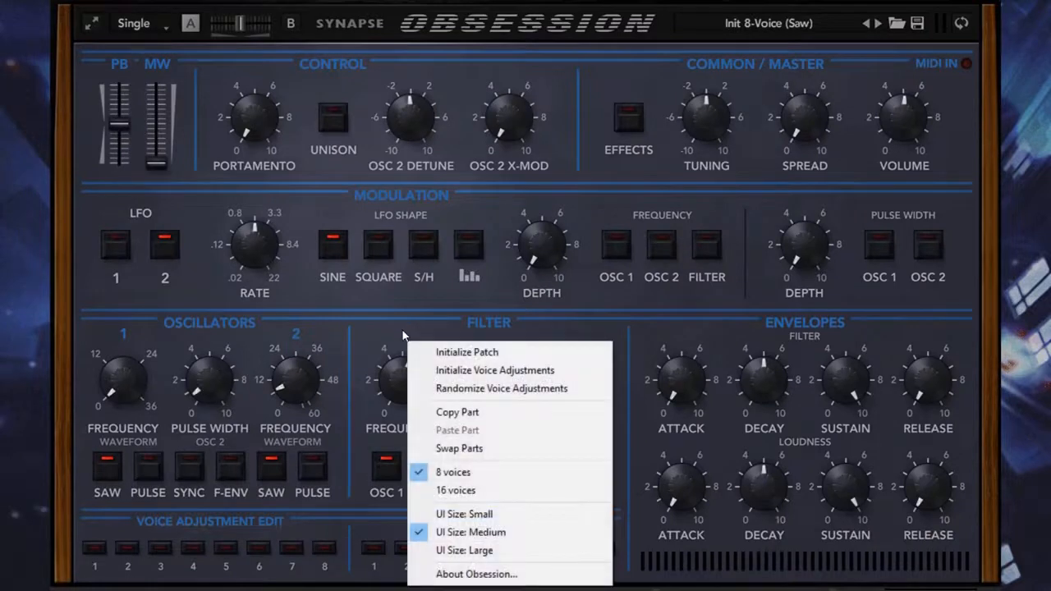
{"action": "left_click", "coordinate": [484, 389]}
{"action": "left_click_drag", "start_coordinate": [422, 404], "coordinate": [425, 388]}
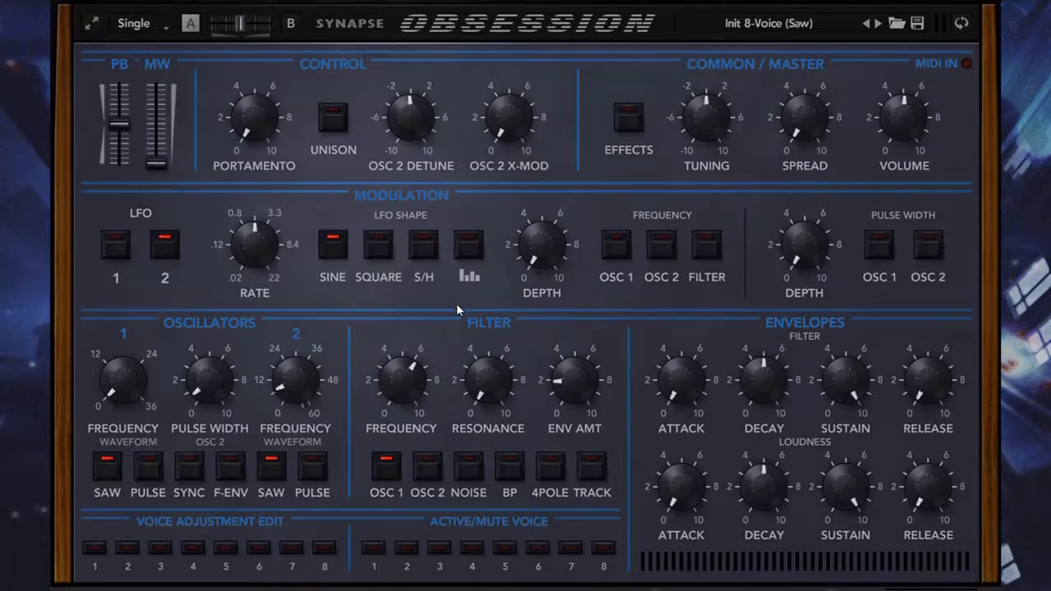
Step: Raise the global Organic amount to about 9.5 in the simulation options and return to the main panel
{"action": "left_click", "coordinate": [962, 25]}
{"action": "left_click_drag", "start_coordinate": [254, 330], "coordinate": [273, 190]}
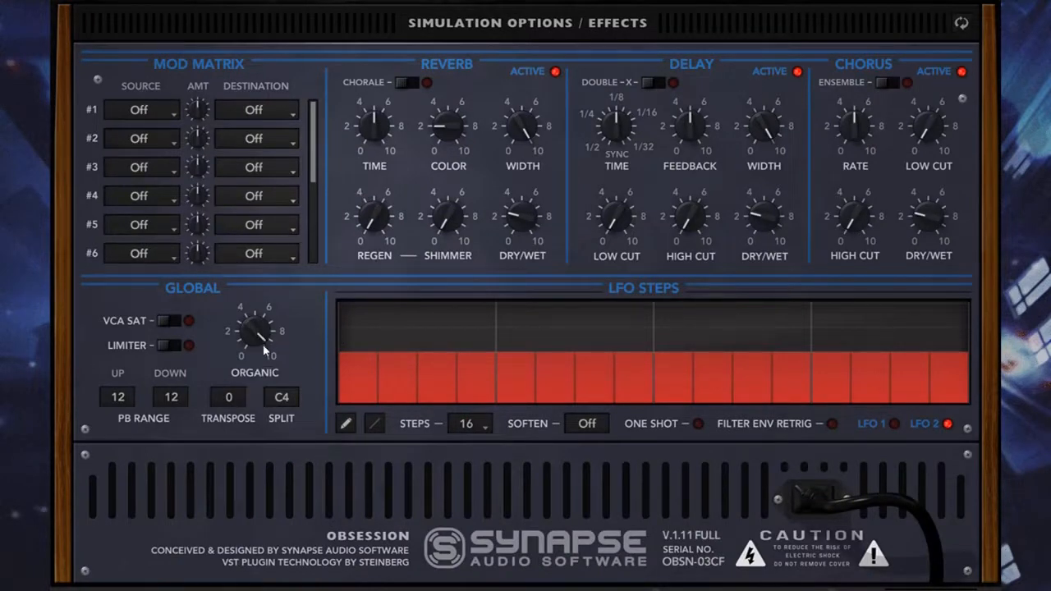
{"action": "left_click", "coordinate": [961, 24]}
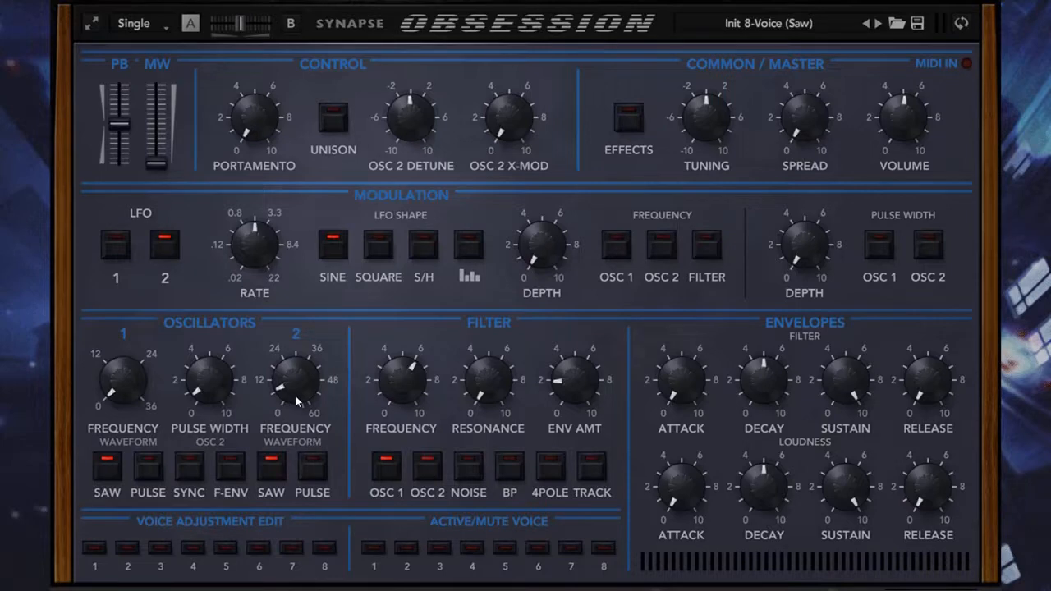
{"action": "left_click", "coordinate": [959, 25]}
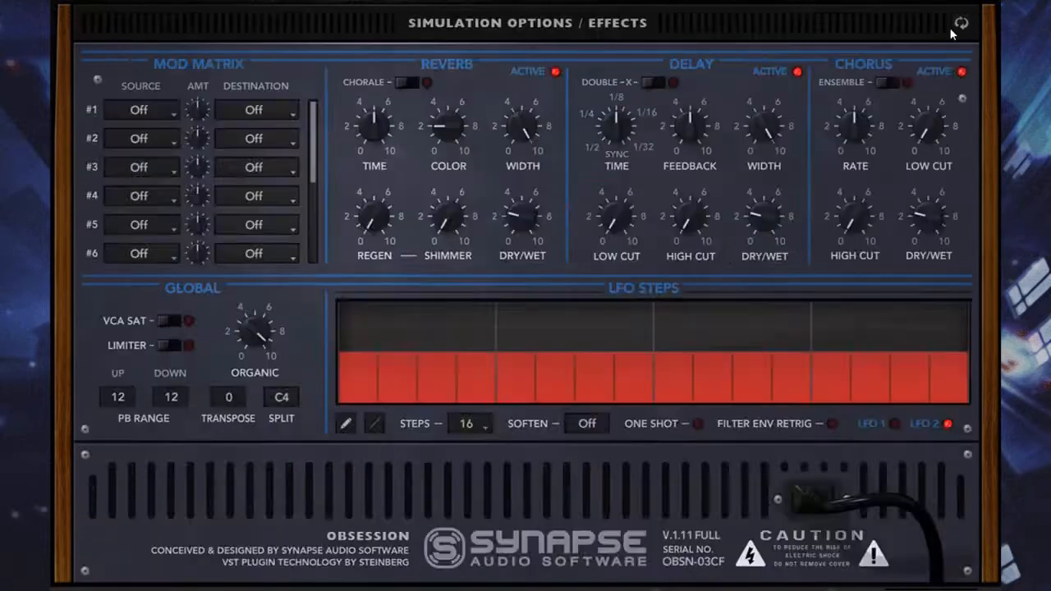
{"action": "left_click", "coordinate": [961, 25]}
Step: Set the filter frequency to 7.60 and the global Organic amount to 9.60
{"action": "mouse_move", "coordinate": [425, 397]}
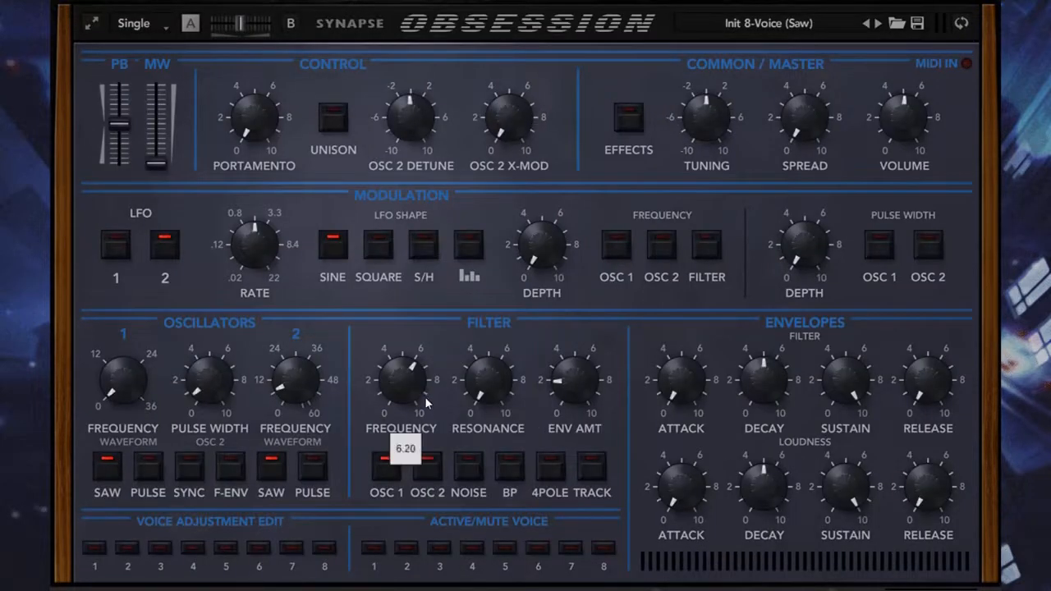
{"action": "left_click_drag", "start_coordinate": [425, 396], "coordinate": [424, 374]}
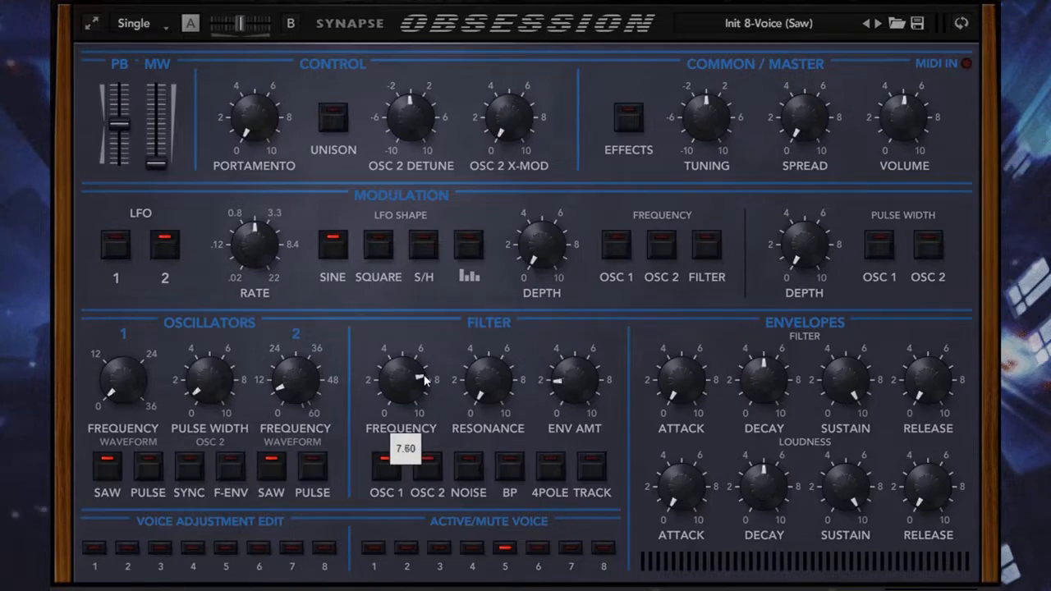
{"action": "left_click", "coordinate": [963, 25]}
{"action": "left_click_drag", "start_coordinate": [270, 354], "coordinate": [272, 351]}
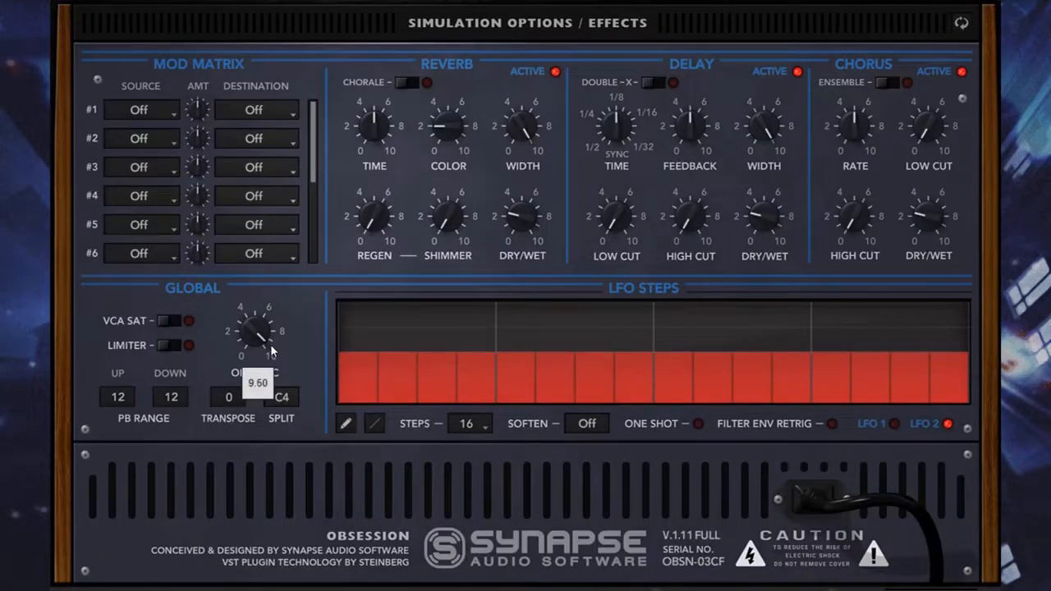
{"action": "left_click", "coordinate": [961, 24]}
Step: Lower the filter frequency to about 5 and raise the loudness envelope's attack and release to about 2
{"action": "left_click_drag", "start_coordinate": [418, 398], "coordinate": [398, 444]}
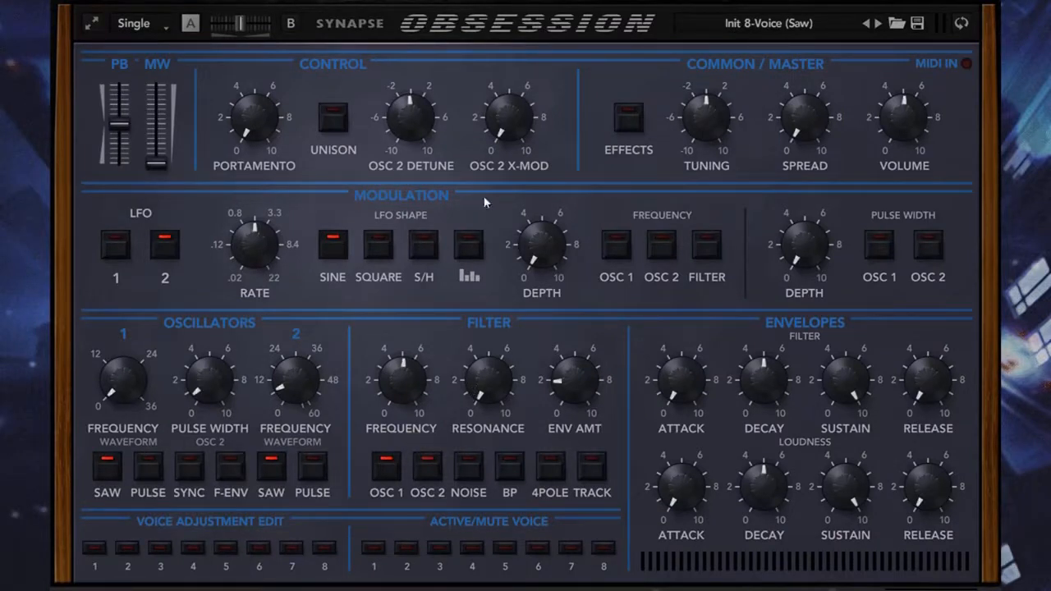
{"action": "left_click_drag", "start_coordinate": [679, 503], "coordinate": [677, 479]}
{"action": "left_click_drag", "start_coordinate": [927, 490], "coordinate": [928, 473]}
Step: Lower the global Organic amount to about 2 in the simulation options and return to the main panel
{"action": "left_click", "coordinate": [958, 25]}
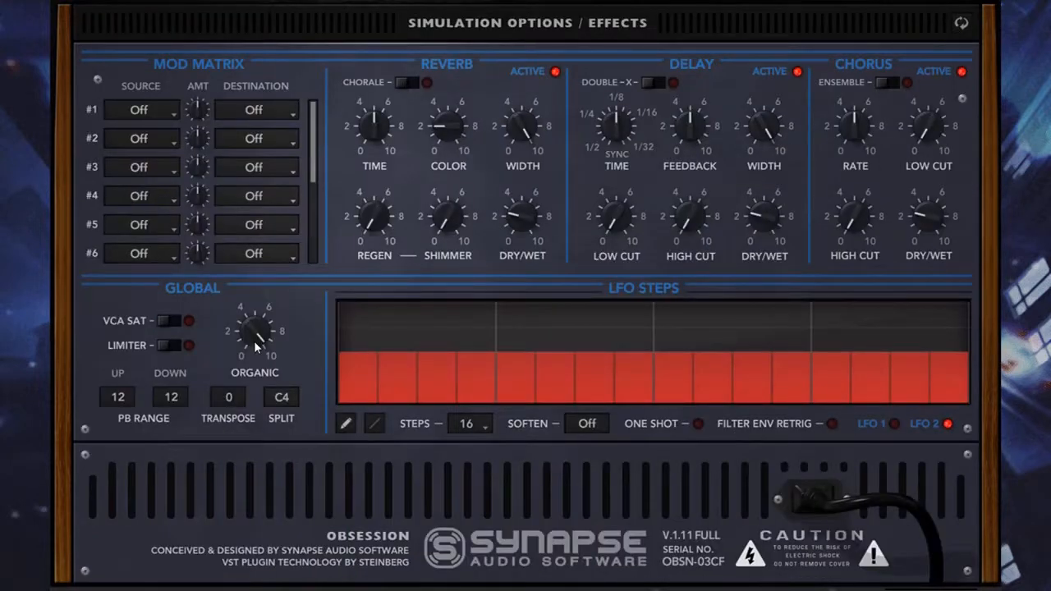
{"action": "left_click_drag", "start_coordinate": [258, 347], "coordinate": [253, 398]}
{"action": "mouse_move", "coordinate": [250, 335]}
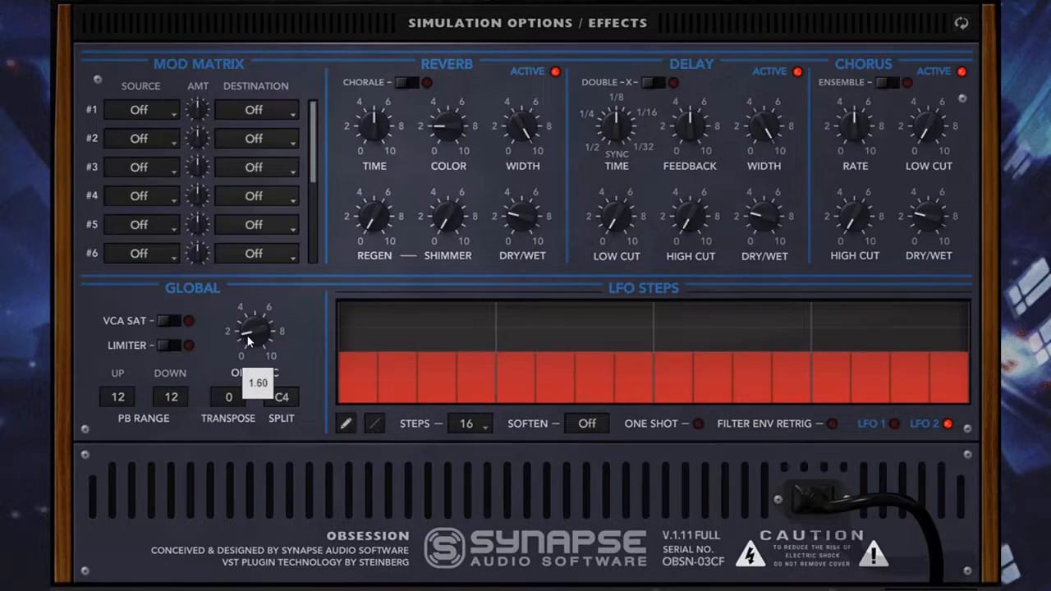
{"action": "scroll", "coordinate": [248, 341], "scroll_direction": "up", "scroll_amount": 5}
{"action": "scroll", "coordinate": [255, 332], "scroll_direction": "down", "scroll_amount": 3}
{"action": "left_click", "coordinate": [961, 23]}
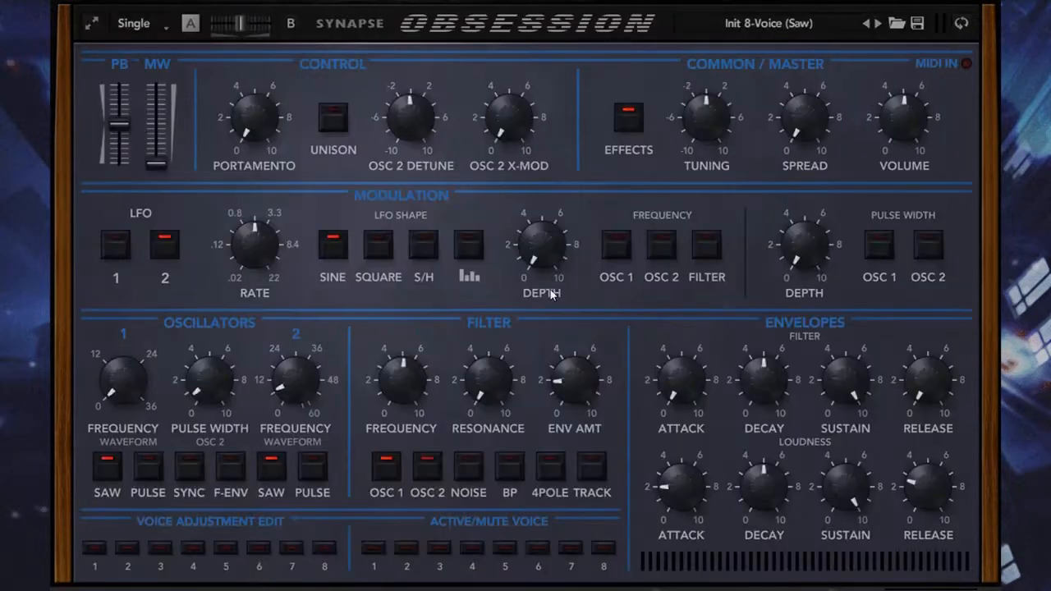
Step: Raise the filter frequency to about 7 and bring the loudness attack back to 0
{"action": "mouse_move", "coordinate": [432, 386]}
{"action": "left_click_drag", "start_coordinate": [433, 385], "coordinate": [435, 356]}
{"action": "left_click", "coordinate": [960, 23]}
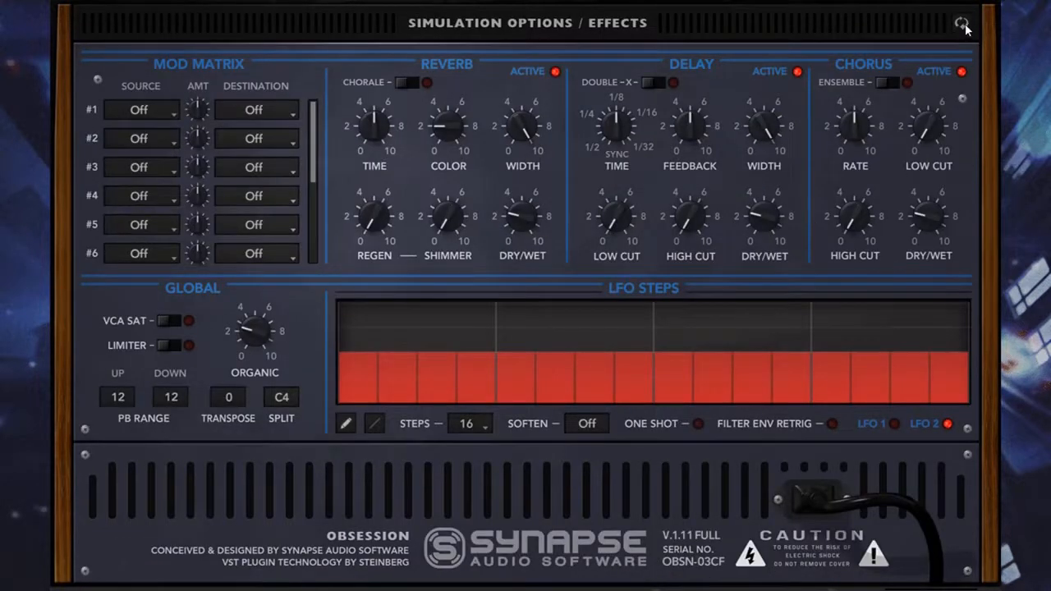
{"action": "left_click", "coordinate": [962, 27]}
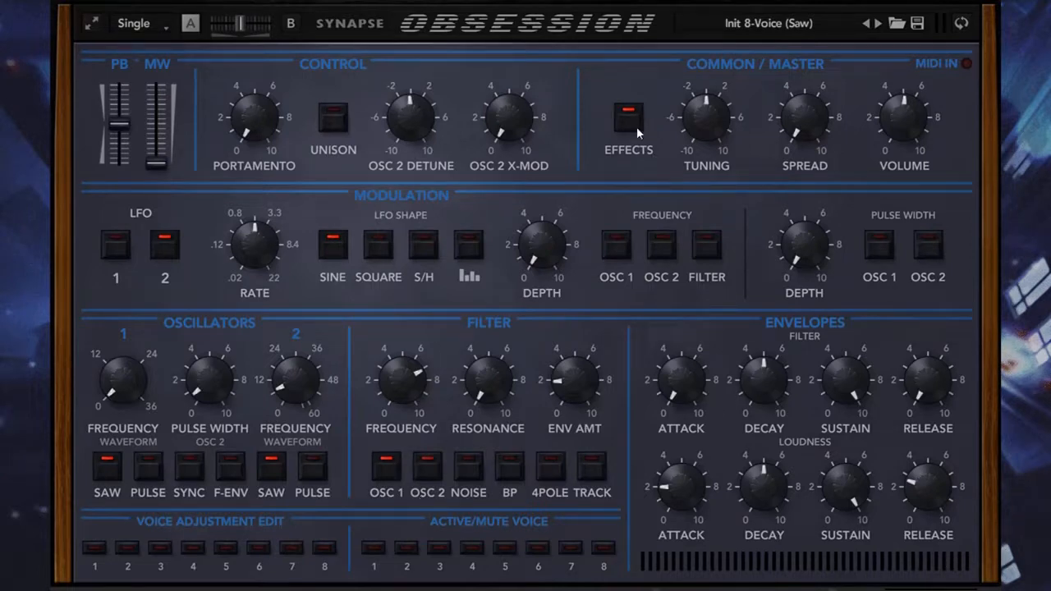
{"action": "left_click_drag", "start_coordinate": [688, 491], "coordinate": [700, 506]}
Step: Set the global Organic amount to 0 in the simulation options and return to the main panel
{"action": "left_click", "coordinate": [960, 22]}
{"action": "left_click", "coordinate": [960, 23]}
{"action": "left_click", "coordinate": [960, 23]}
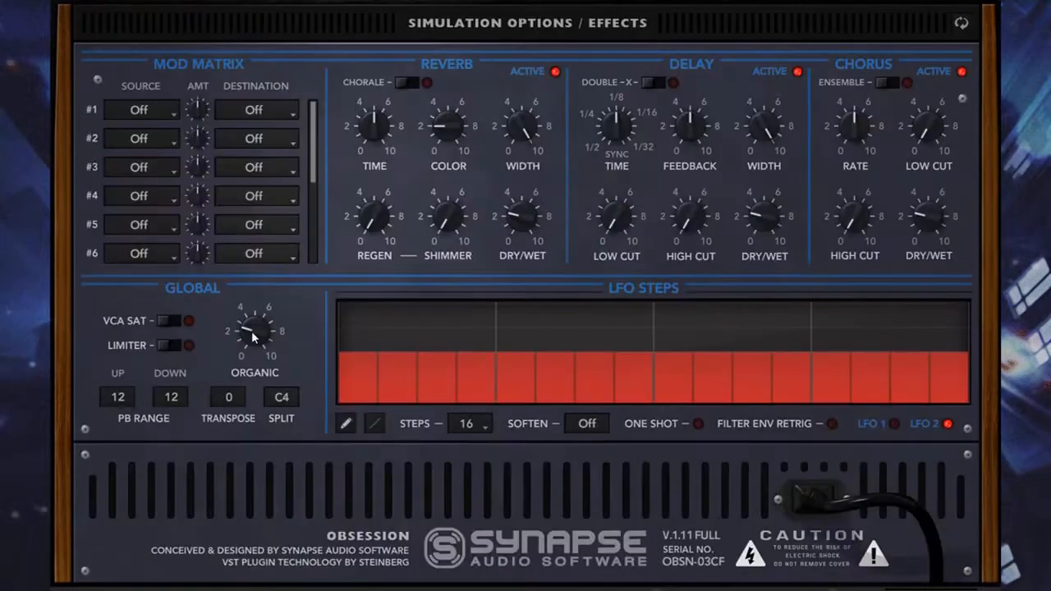
{"action": "left_click_drag", "start_coordinate": [251, 345], "coordinate": [250, 352]}
{"action": "left_click", "coordinate": [961, 23]}
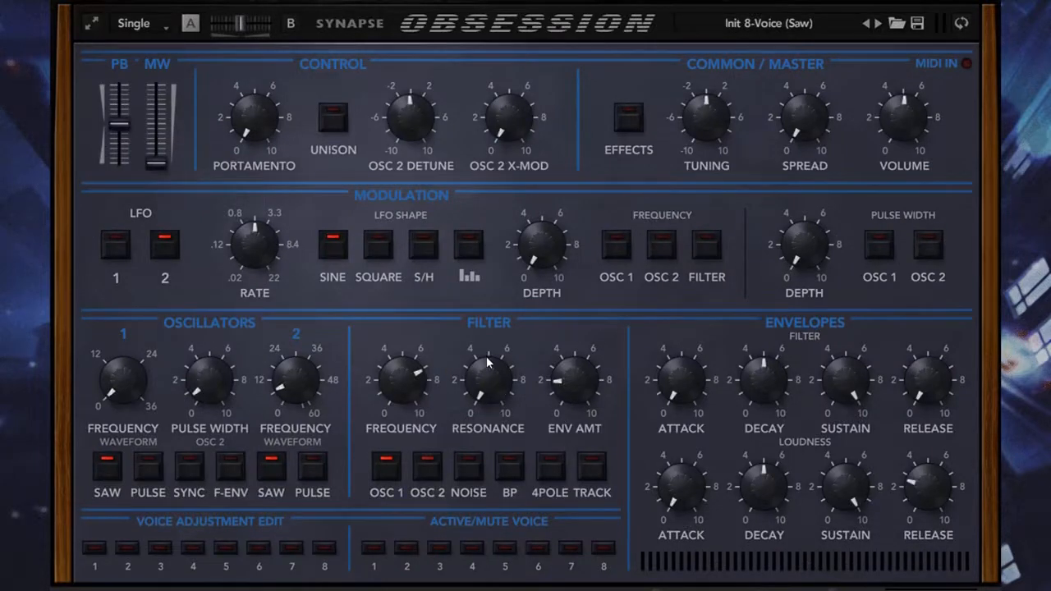
Step: Initialize the voice adjustments again and check the Organic setting in the simulation options
{"action": "right_click", "coordinate": [456, 354]}
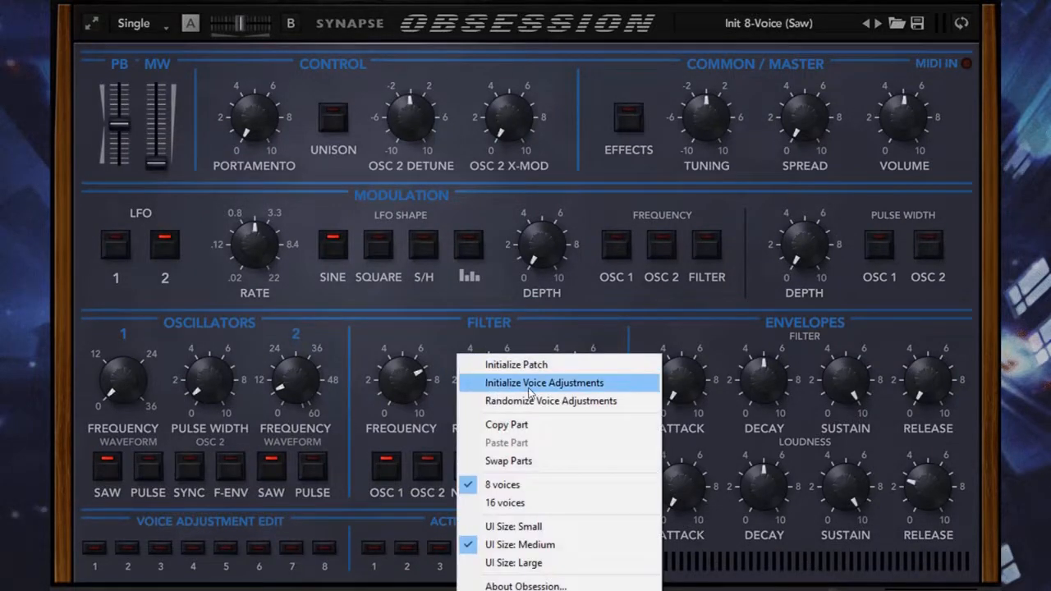
{"action": "left_click", "coordinate": [529, 388]}
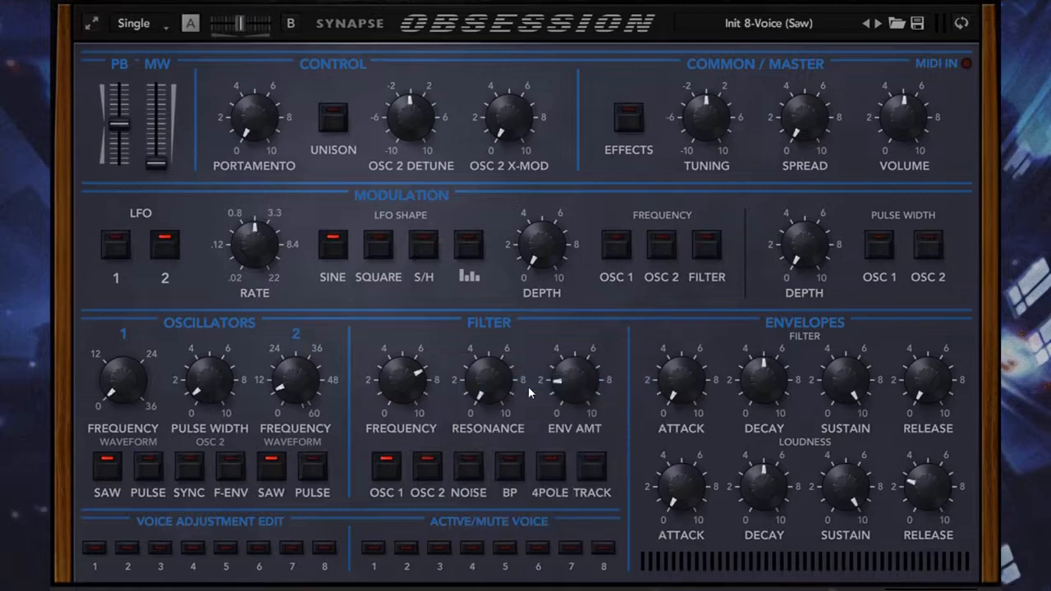
{"action": "left_click", "coordinate": [962, 25]}
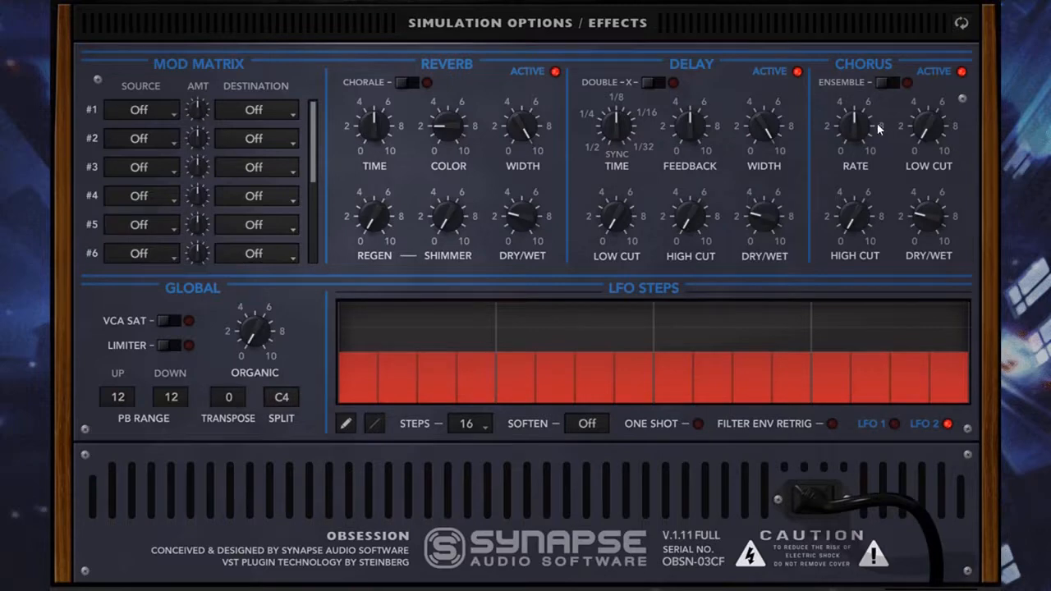
{"action": "left_click", "coordinate": [963, 25]}
Step: Sweep the filter frequency down to about 6 and back up to about 7.6
{"action": "left_click_drag", "start_coordinate": [426, 383], "coordinate": [429, 395]}
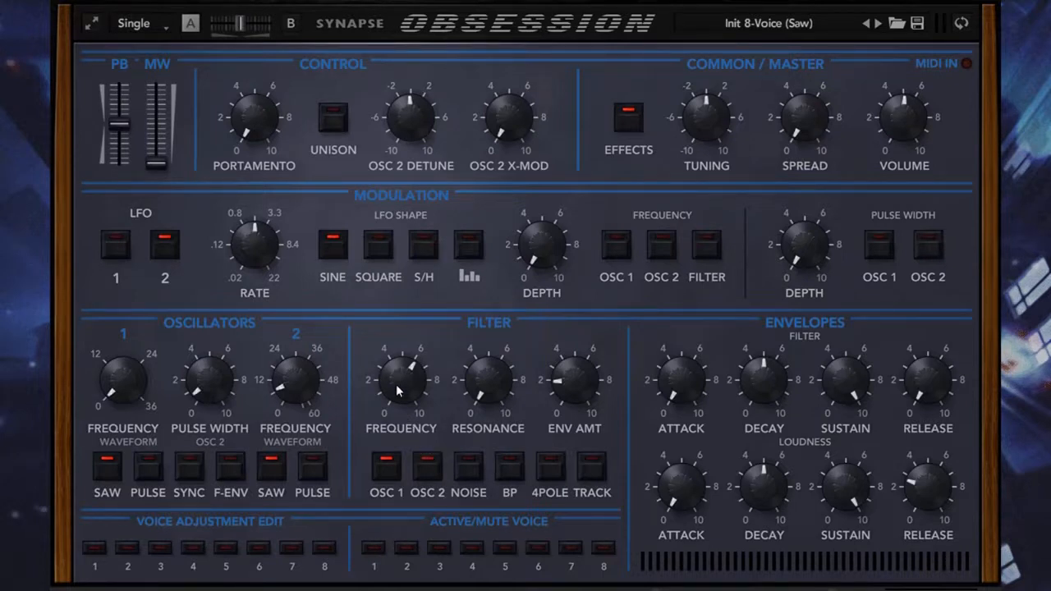
{"action": "mouse_move", "coordinate": [396, 394]}
{"action": "left_click_drag", "start_coordinate": [395, 392], "coordinate": [639, 189]}
Step: Open voice 1's adjustments and mute voices 4 through 8
{"action": "left_click", "coordinate": [96, 547]}
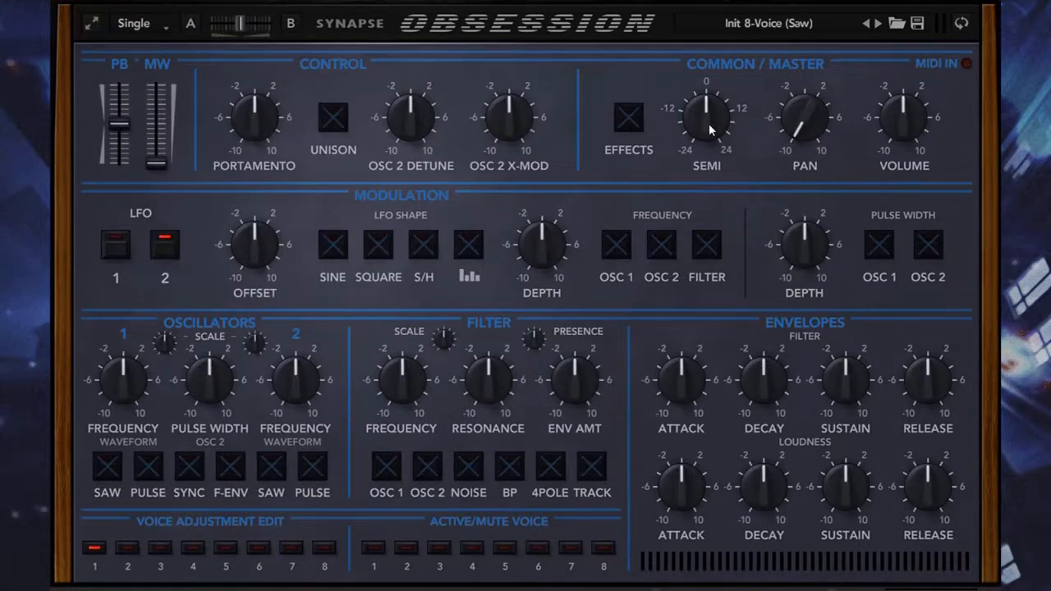
{"action": "left_click", "coordinate": [961, 25]}
{"action": "left_click", "coordinate": [961, 25]}
{"action": "left_click", "coordinate": [502, 552]}
{"action": "left_click", "coordinate": [536, 551]}
{"action": "left_click", "coordinate": [569, 551]}
{"action": "left_click", "coordinate": [599, 554]}
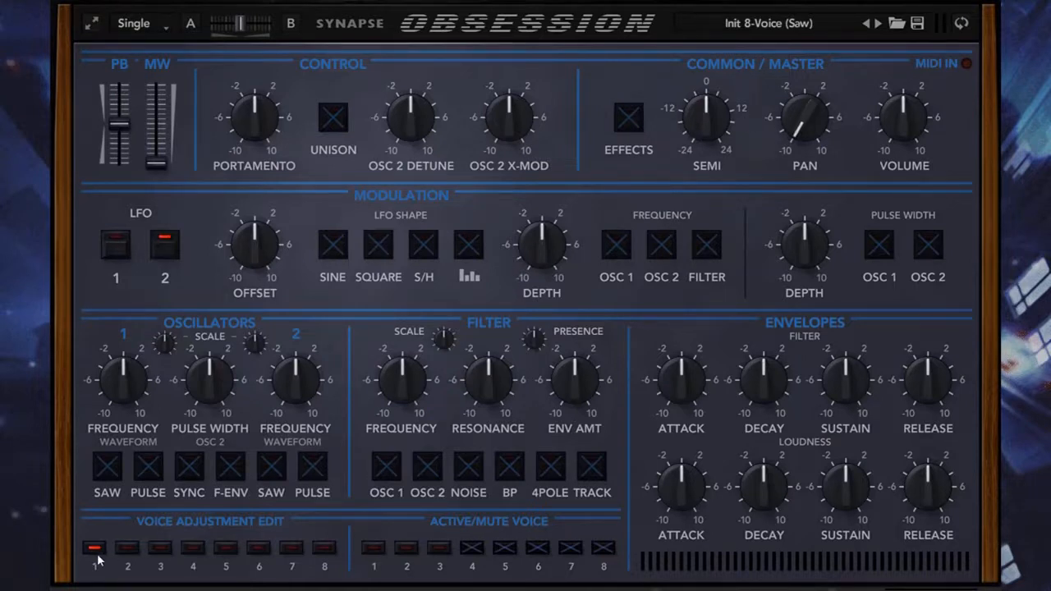
Step: Raise the semitone adjustment of voice 2, set voice 3's to about 7, and exit voice editing
{"action": "left_click", "coordinate": [714, 127]}
{"action": "left_click", "coordinate": [127, 552]}
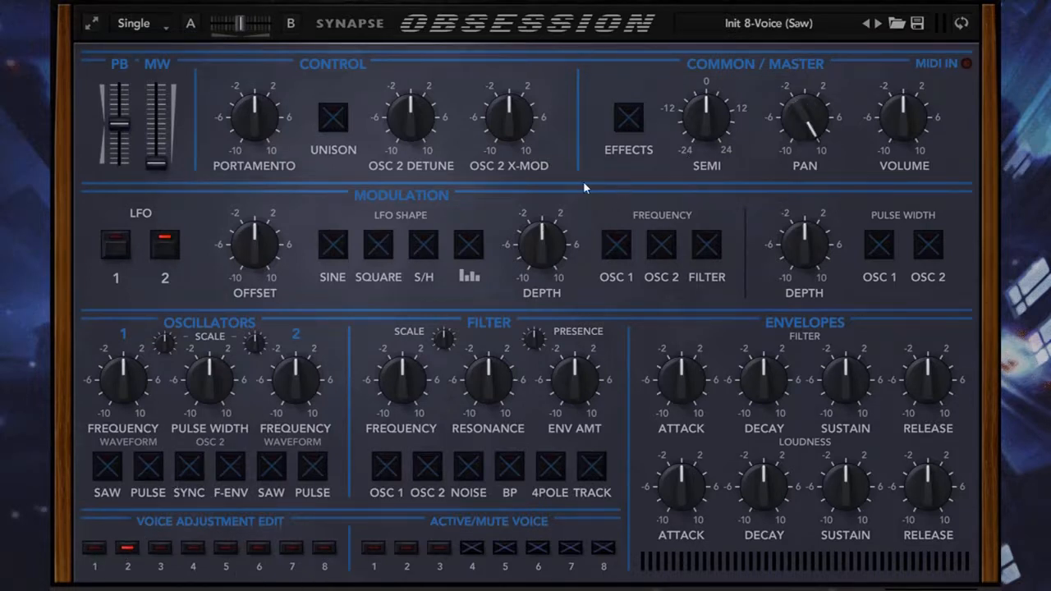
{"action": "mouse_move", "coordinate": [704, 130]}
{"action": "left_click_drag", "start_coordinate": [704, 130], "coordinate": [714, 113]}
{"action": "left_click", "coordinate": [159, 549]}
{"action": "mouse_move", "coordinate": [720, 118]}
{"action": "left_click_drag", "start_coordinate": [720, 118], "coordinate": [719, 105]}
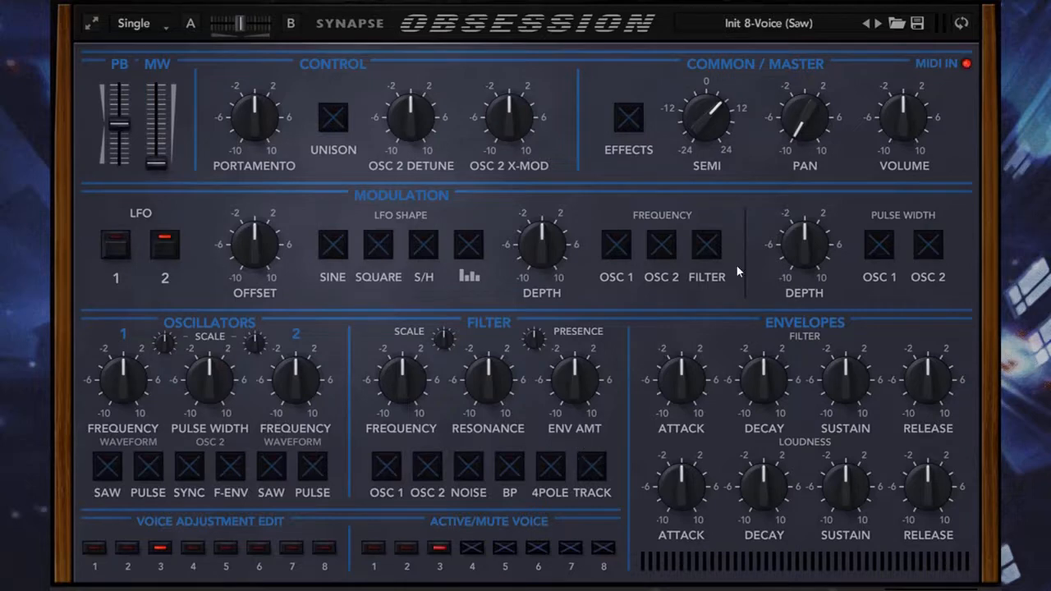
{"action": "left_click", "coordinate": [962, 23]}
{"action": "left_click", "coordinate": [959, 18]}
{"action": "left_click", "coordinate": [190, 23]}
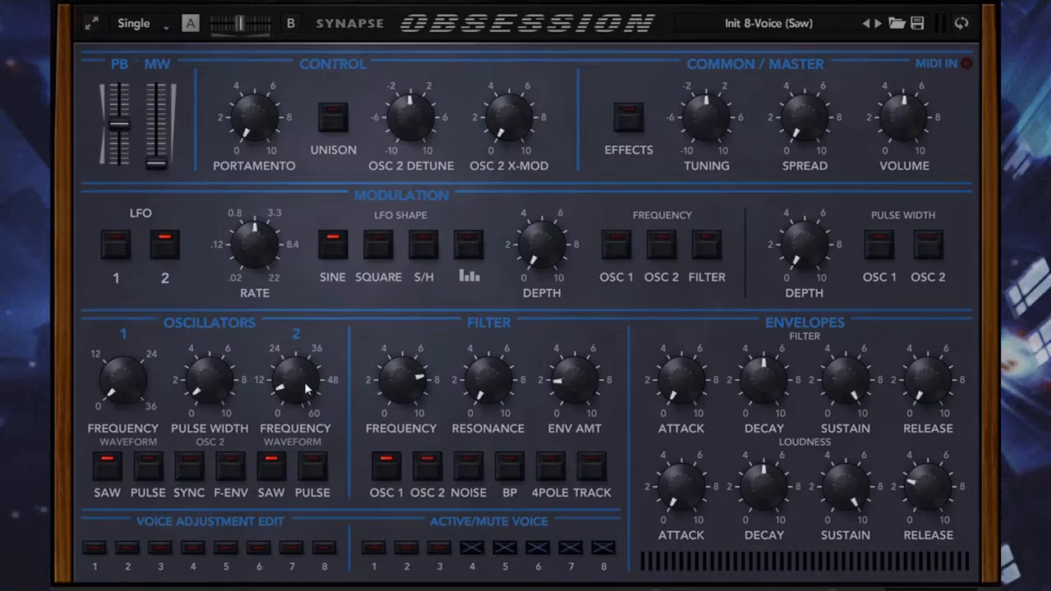
Step: Switch oscillator 2 out of the filter and lower the filter frequency to about 2
{"action": "mouse_move", "coordinate": [304, 382]}
{"action": "left_click", "coordinate": [427, 480]}
{"action": "mouse_move", "coordinate": [299, 387]}
{"action": "left_click_drag", "start_coordinate": [414, 380], "coordinate": [602, 353]}
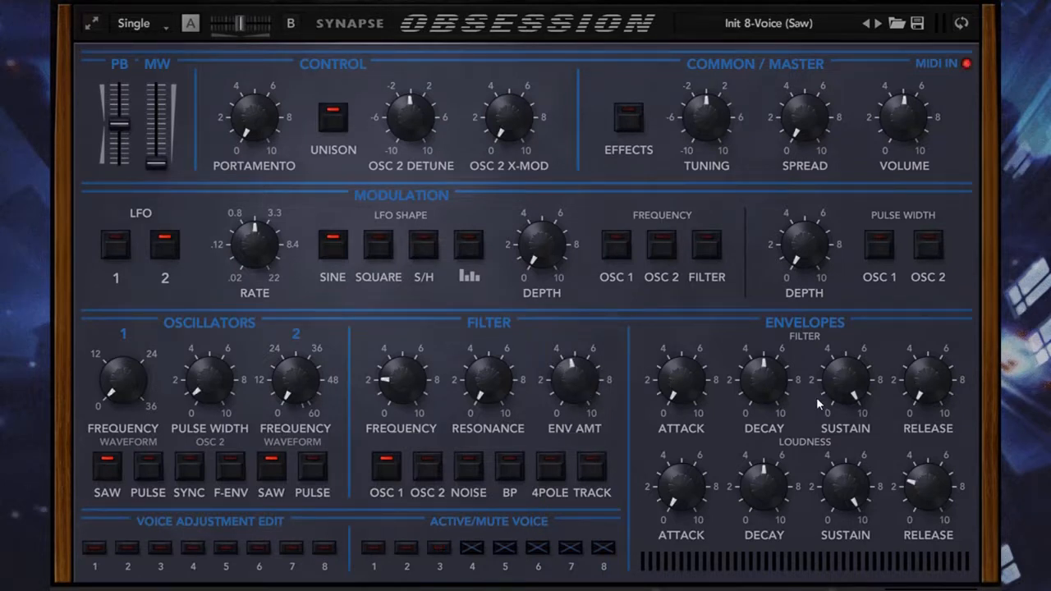
Step: Lower the filter envelope's sustain to near 0, and route oscillator 2 into the filter with its frequency raised
{"action": "left_click_drag", "start_coordinate": [851, 373], "coordinate": [851, 411]}
{"action": "left_click_drag", "start_coordinate": [293, 398], "coordinate": [294, 380]}
{"action": "left_click", "coordinate": [283, 392]}
{"action": "left_click", "coordinate": [426, 466]}
Step: Raise the attack to about 1.5 on the filter envelope and about 2 on the loudness envelope
{"action": "left_click_drag", "start_coordinate": [680, 399], "coordinate": [695, 366]}
{"action": "mouse_move", "coordinate": [688, 486]}
{"action": "left_mouse_down"}
{"action": "mouse_move", "coordinate": [687, 495]}
{"action": "mouse_move", "coordinate": [688, 477]}
{"action": "left_mouse_up"}
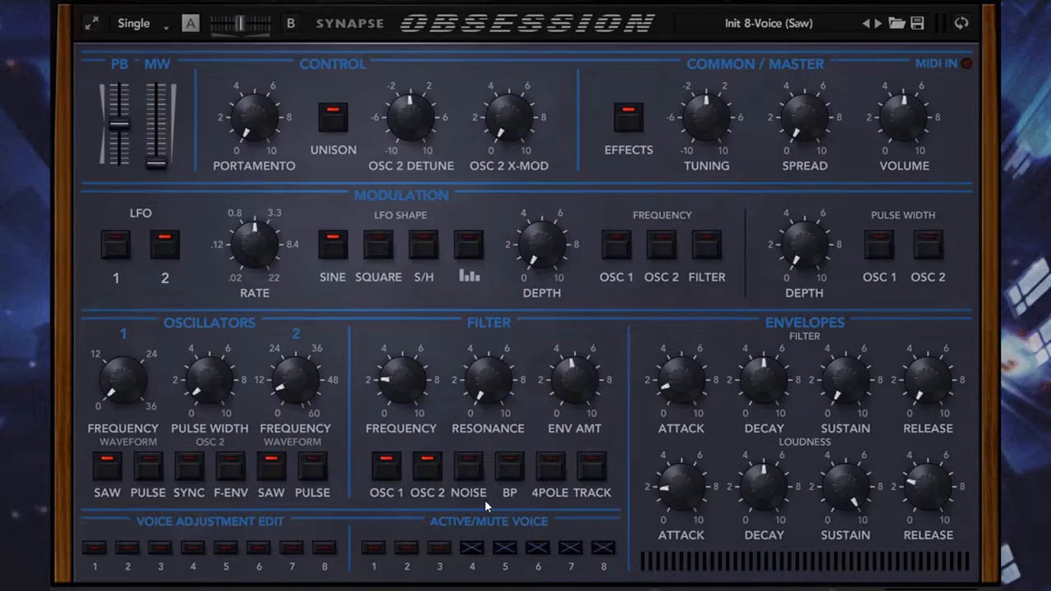
Step: Reload the Init 8-Voice (Saw) patch
{"action": "left_click", "coordinate": [742, 34]}
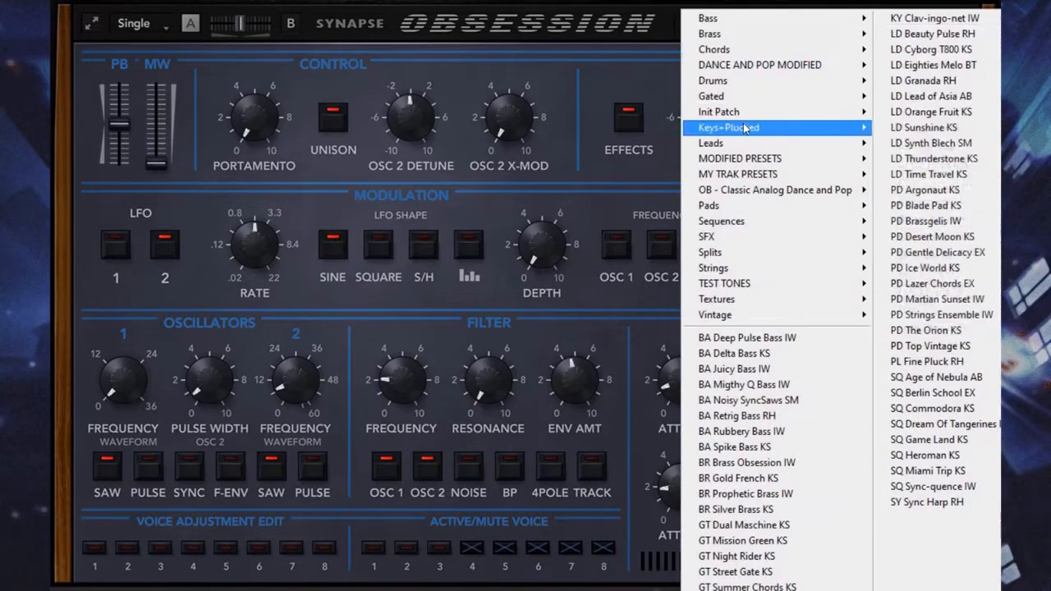
{"action": "mouse_move", "coordinate": [735, 119]}
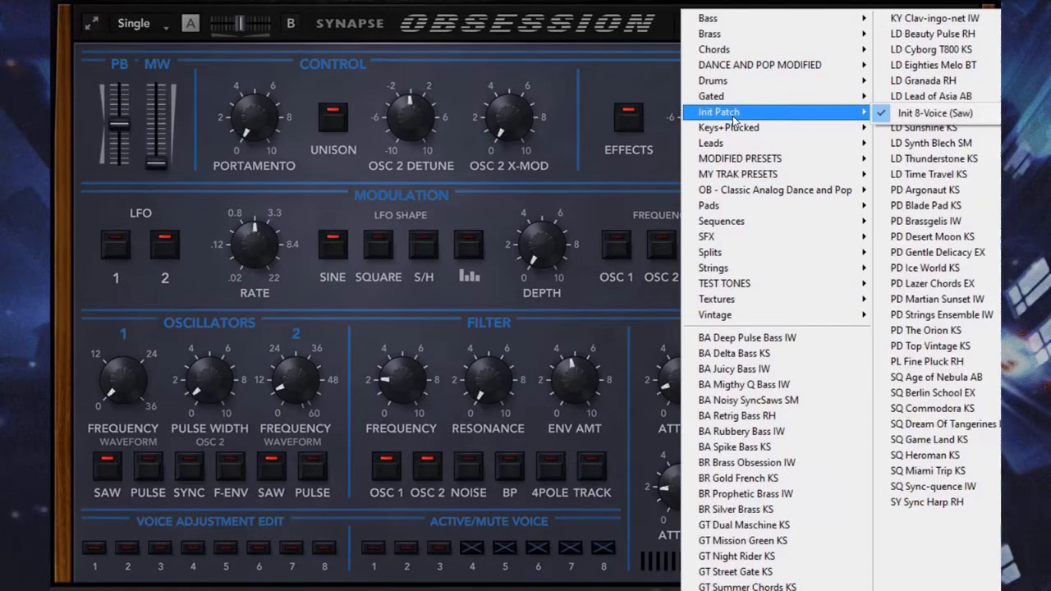
{"action": "left_click", "coordinate": [961, 115]}
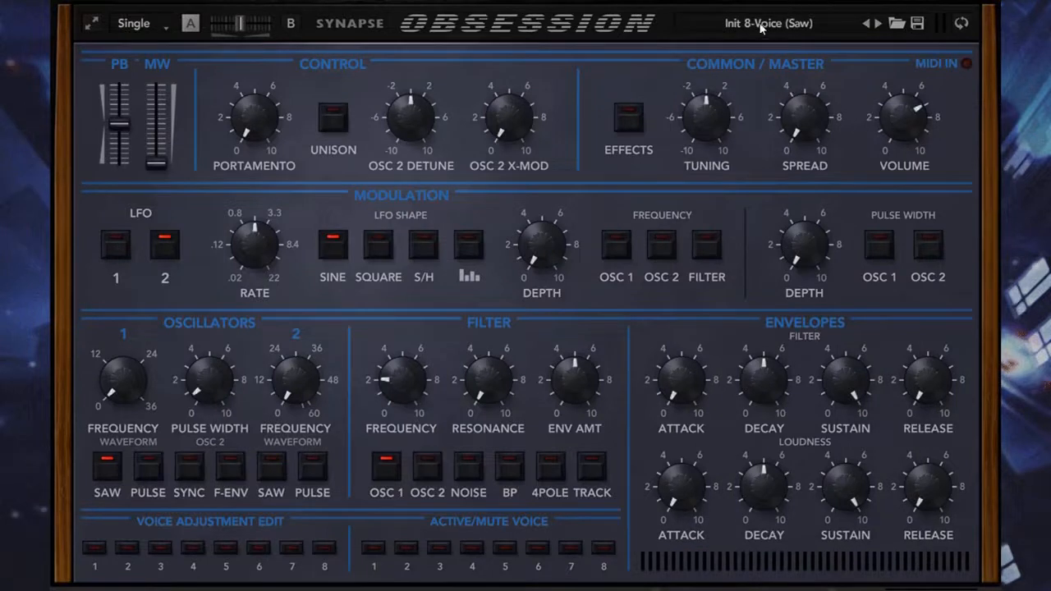
Step: Raise the filter frequency to about 4, enable unison, and lower the master volume to about 5
{"action": "left_click_drag", "start_coordinate": [431, 394], "coordinate": [448, 363]}
{"action": "left_click", "coordinate": [326, 130]}
{"action": "left_click_drag", "start_coordinate": [903, 116], "coordinate": [903, 138]}
{"action": "left_click", "coordinate": [961, 23]}
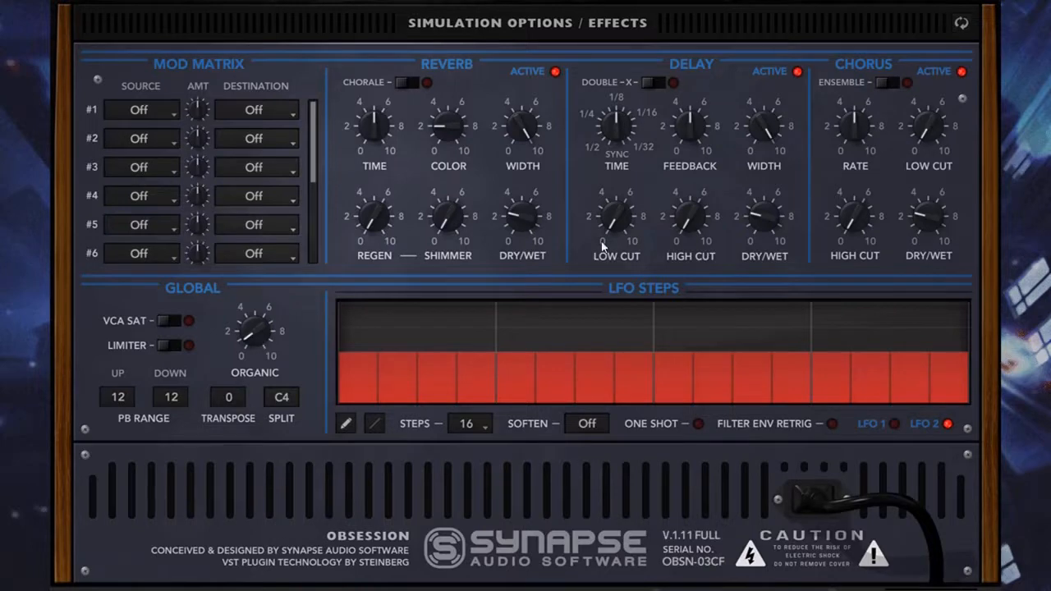
{"action": "left_click", "coordinate": [961, 23]}
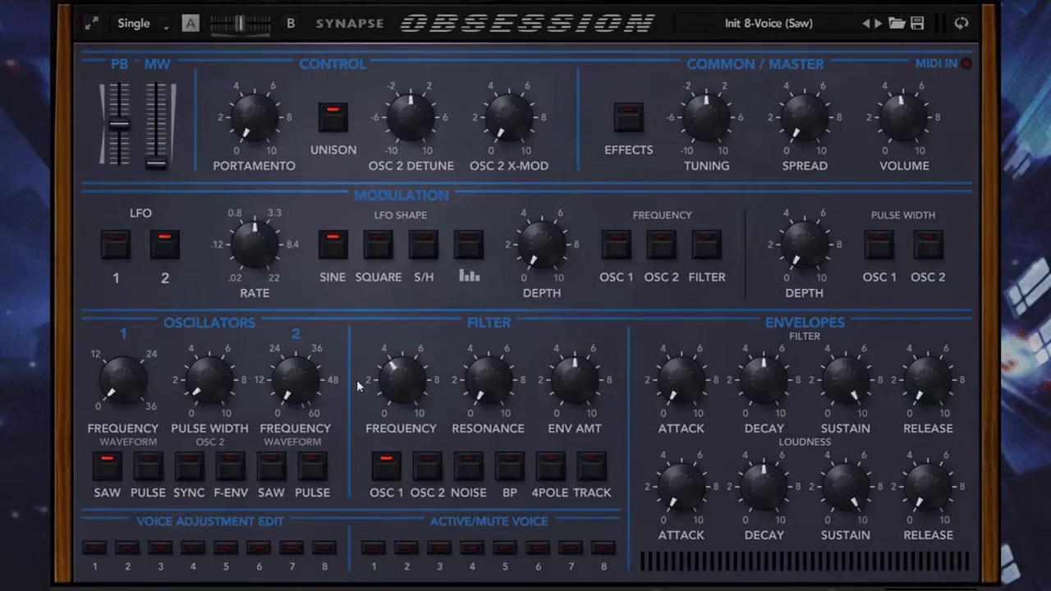
Step: Examine the adjustments of voices 1 through 5 one after another, and leave voice editing
{"action": "left_click", "coordinate": [103, 550]}
{"action": "left_click", "coordinate": [95, 549]}
{"action": "left_click", "coordinate": [95, 549]}
{"action": "left_click", "coordinate": [127, 548]}
{"action": "left_click", "coordinate": [162, 550]}
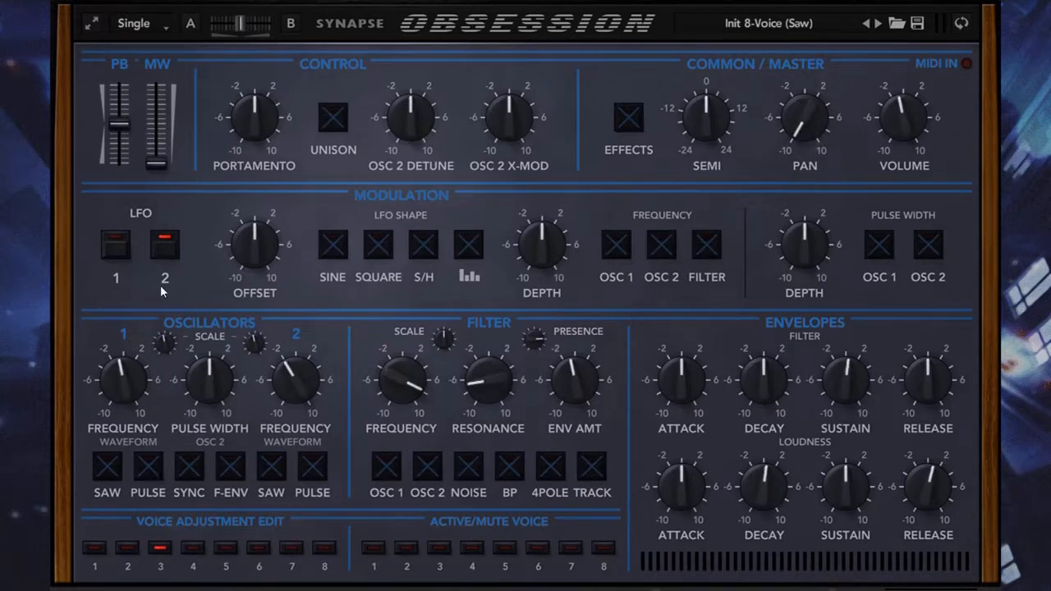
{"action": "left_click", "coordinate": [193, 549]}
{"action": "left_click", "coordinate": [226, 548]}
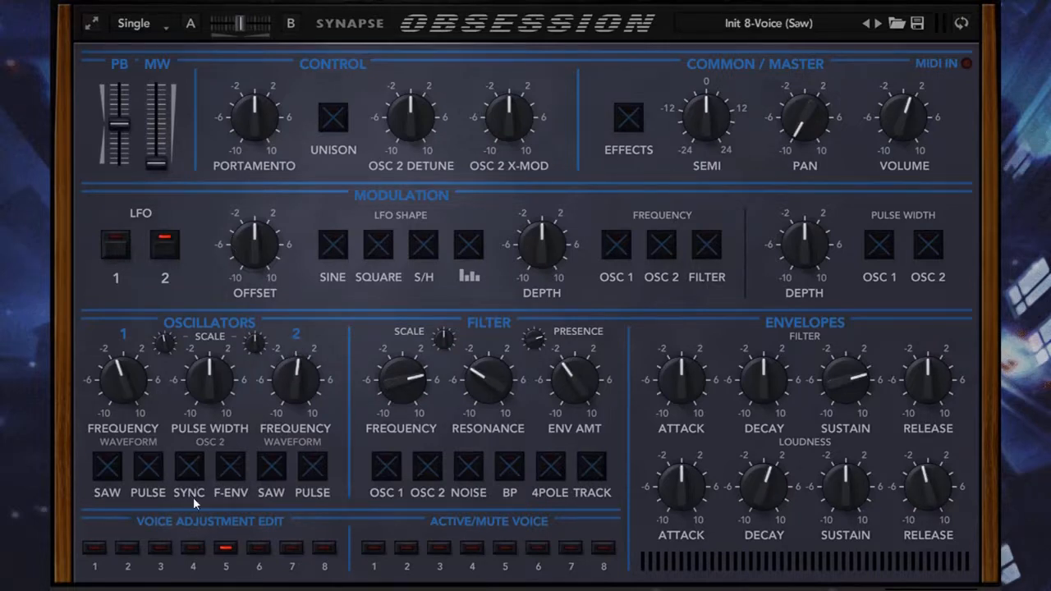
{"action": "left_click", "coordinate": [229, 551]}
Step: Sweep the Organic amount up high and back down to about 2, and return to the main synth controls
{"action": "left_click", "coordinate": [965, 23]}
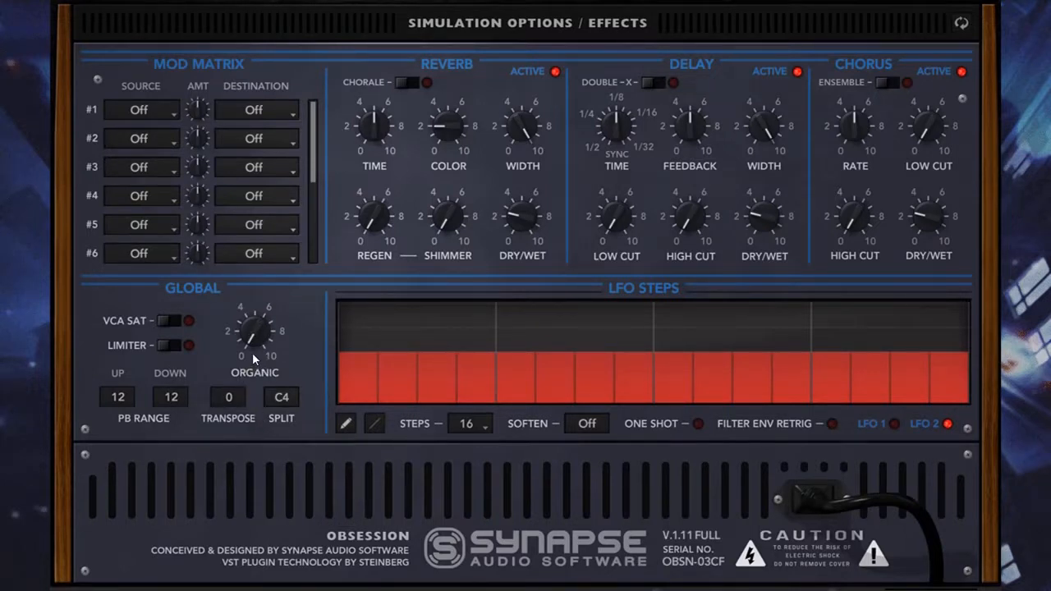
{"action": "left_click_drag", "start_coordinate": [258, 343], "coordinate": [265, 198]}
{"action": "left_click_drag", "start_coordinate": [256, 331], "coordinate": [229, 436]}
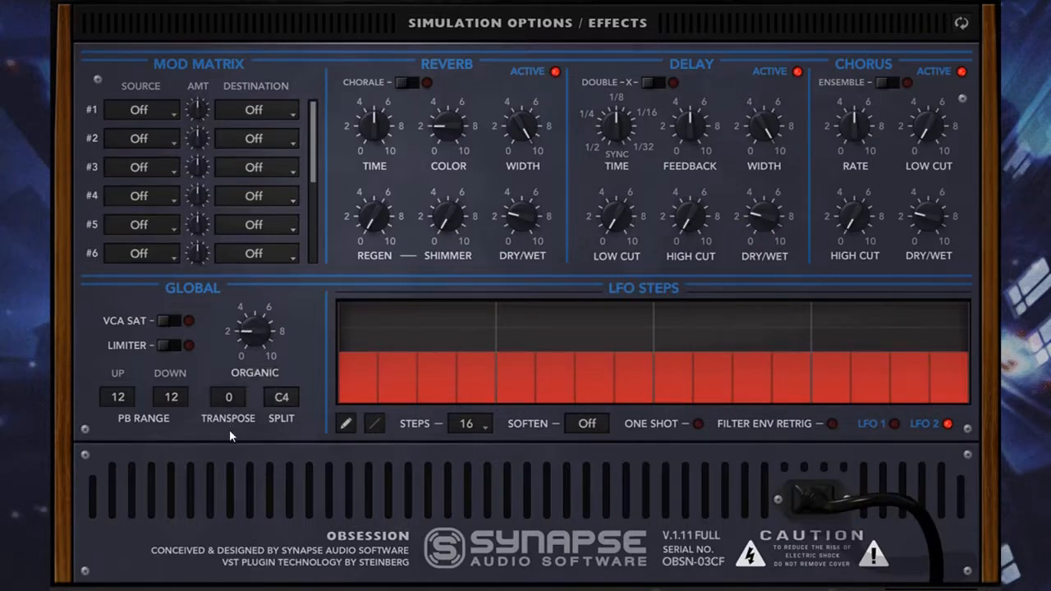
{"action": "left_click", "coordinate": [249, 324]}
{"action": "left_click", "coordinate": [960, 24]}
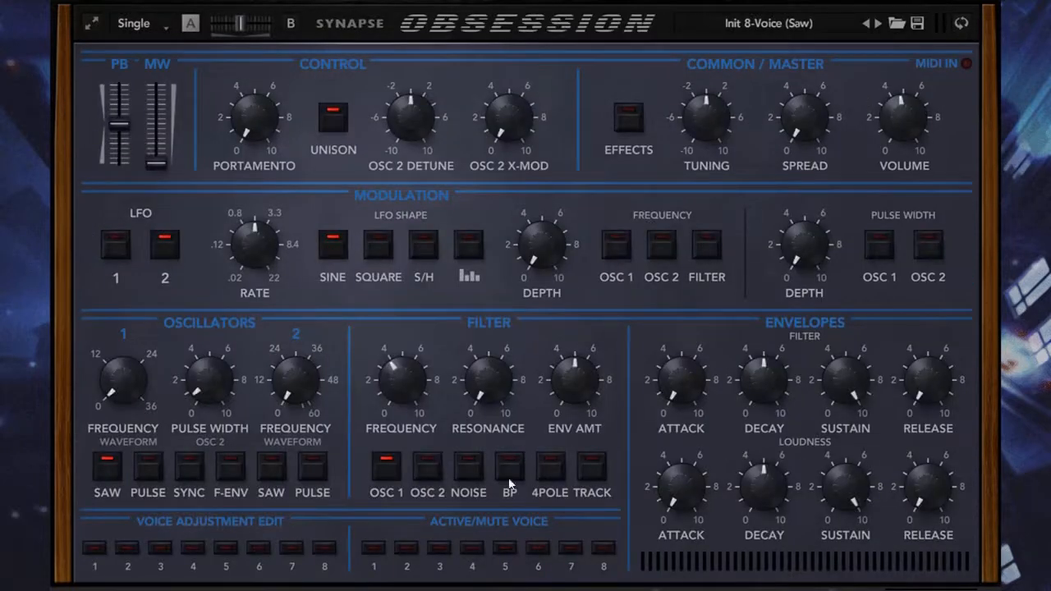
Step: Mute voices 4 through 8 so that only voices 1 to 3 sound
{"action": "left_click", "coordinate": [469, 549]}
{"action": "left_click", "coordinate": [509, 548]}
{"action": "left_click", "coordinate": [542, 550]}
{"action": "left_click", "coordinate": [571, 548]}
{"action": "left_click", "coordinate": [603, 549]}
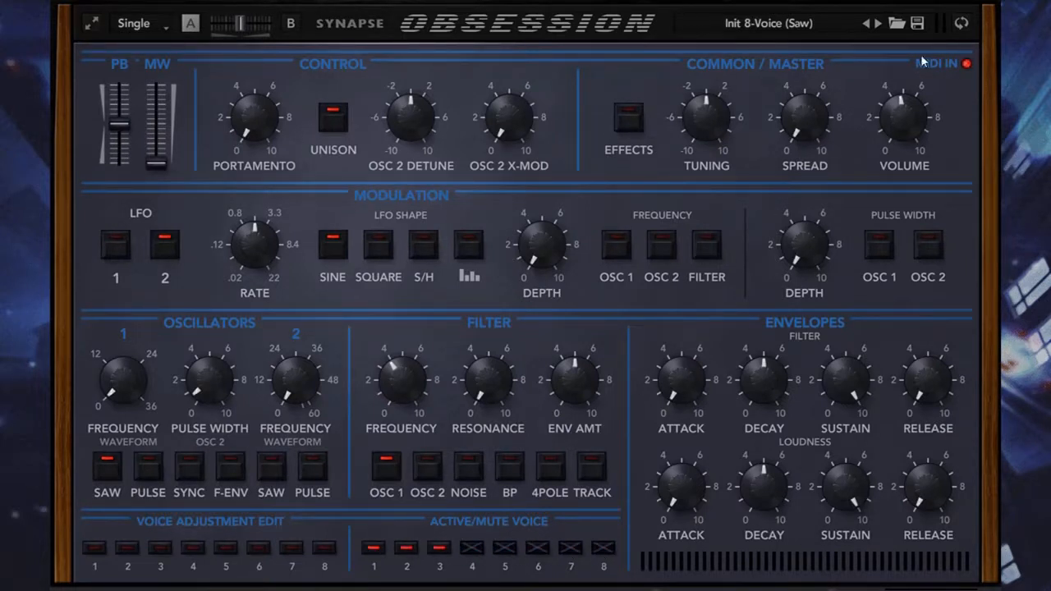
Step: Sweep the Organic amount up to about 9 and back down to about 1
{"action": "left_click", "coordinate": [963, 25]}
{"action": "left_click_drag", "start_coordinate": [254, 330], "coordinate": [281, 226]}
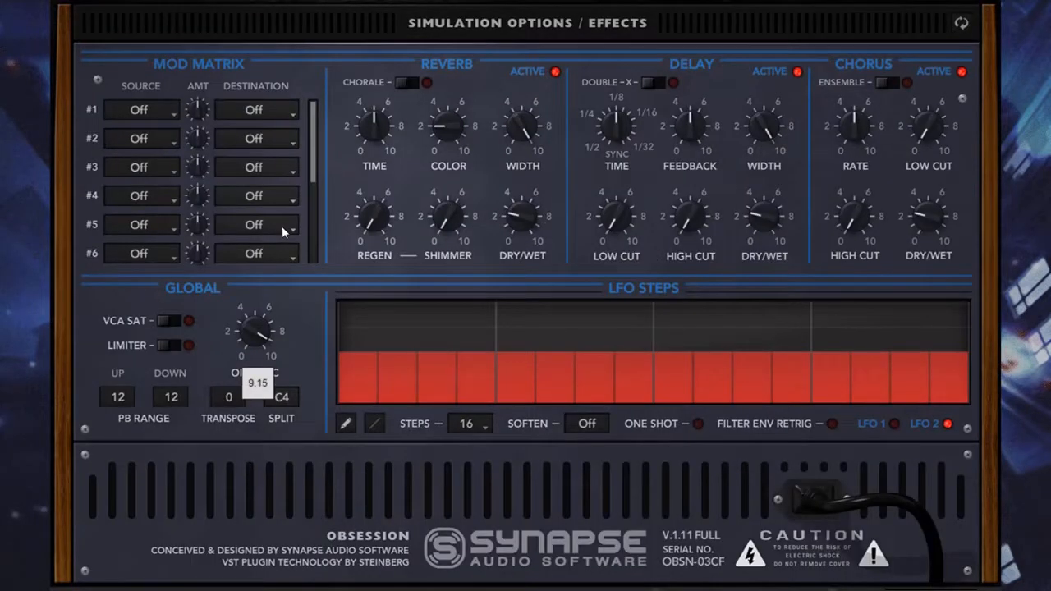
{"action": "left_click_drag", "start_coordinate": [255, 330], "coordinate": [239, 465]}
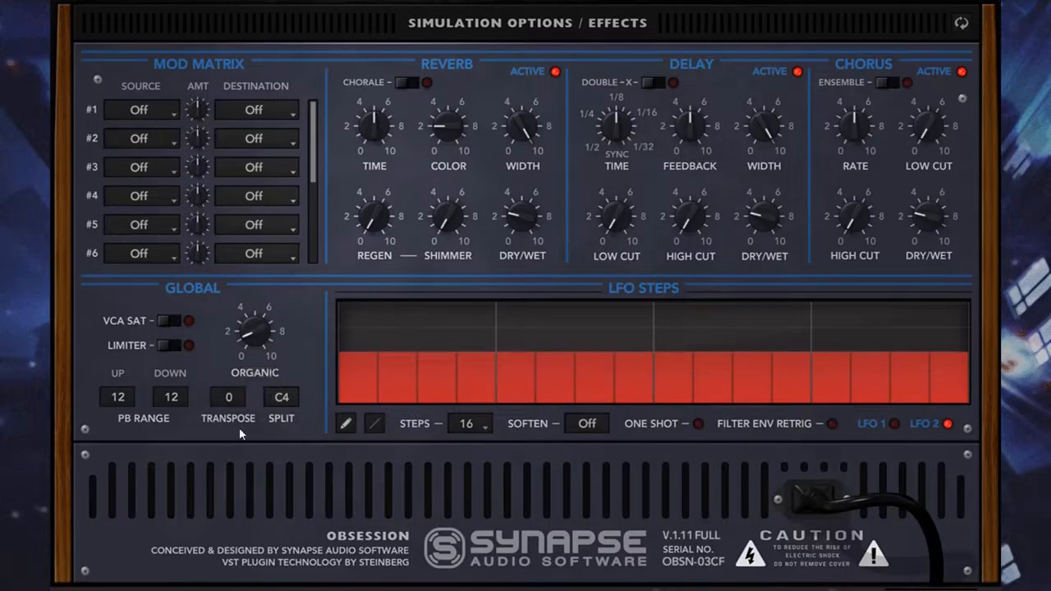
{"action": "left_click", "coordinate": [961, 24]}
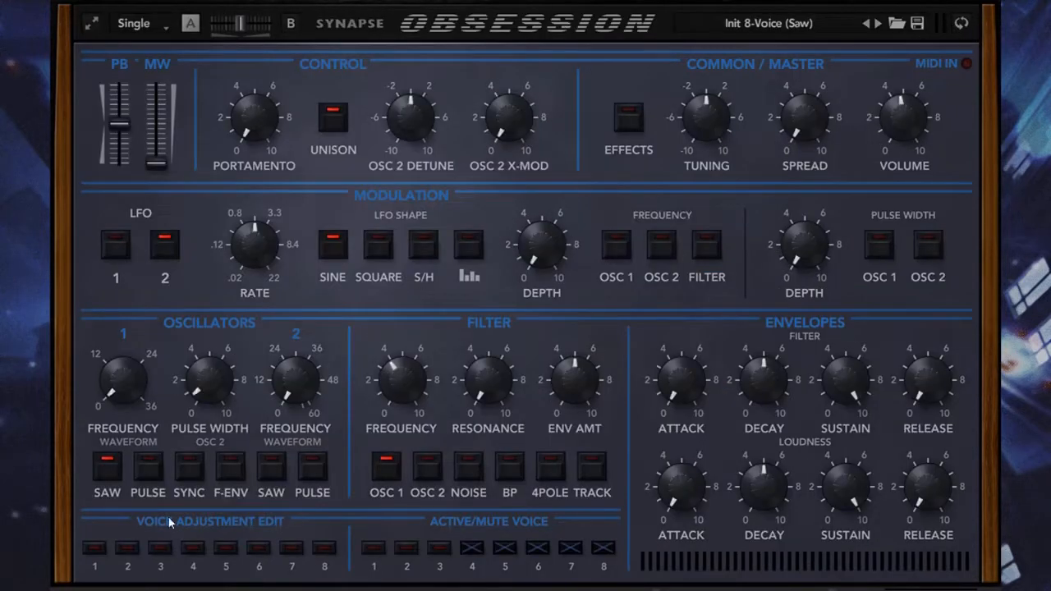
Step: Set the oscillator 1 frequency adjustment to about +4.8 for voice 2 and about +8 for voice 3, and exit voice editing
{"action": "left_click", "coordinate": [96, 548]}
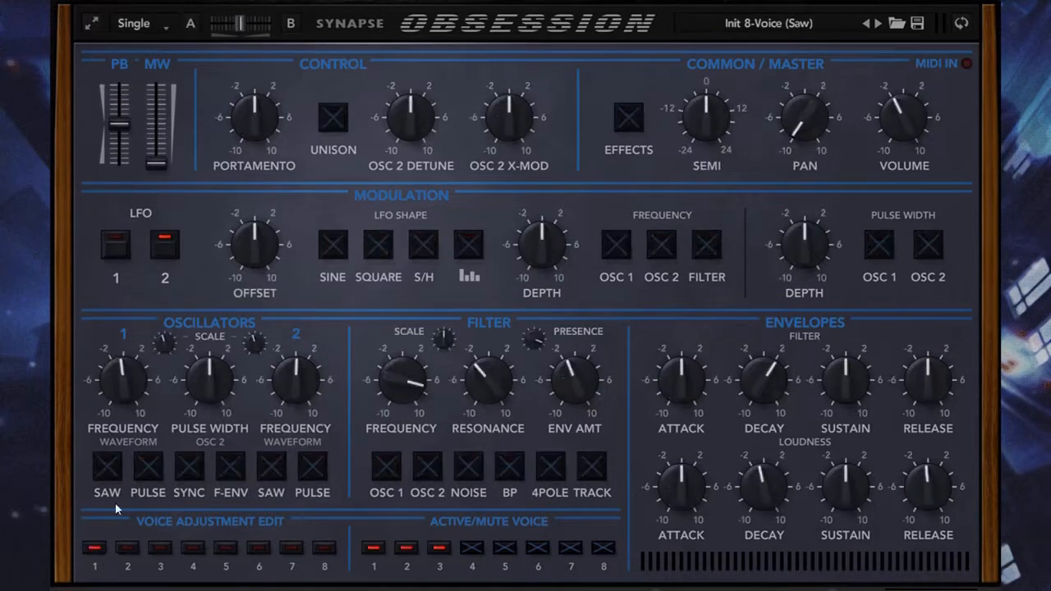
{"action": "mouse_move", "coordinate": [123, 386]}
{"action": "left_click", "coordinate": [127, 550]}
{"action": "left_click", "coordinate": [125, 548]}
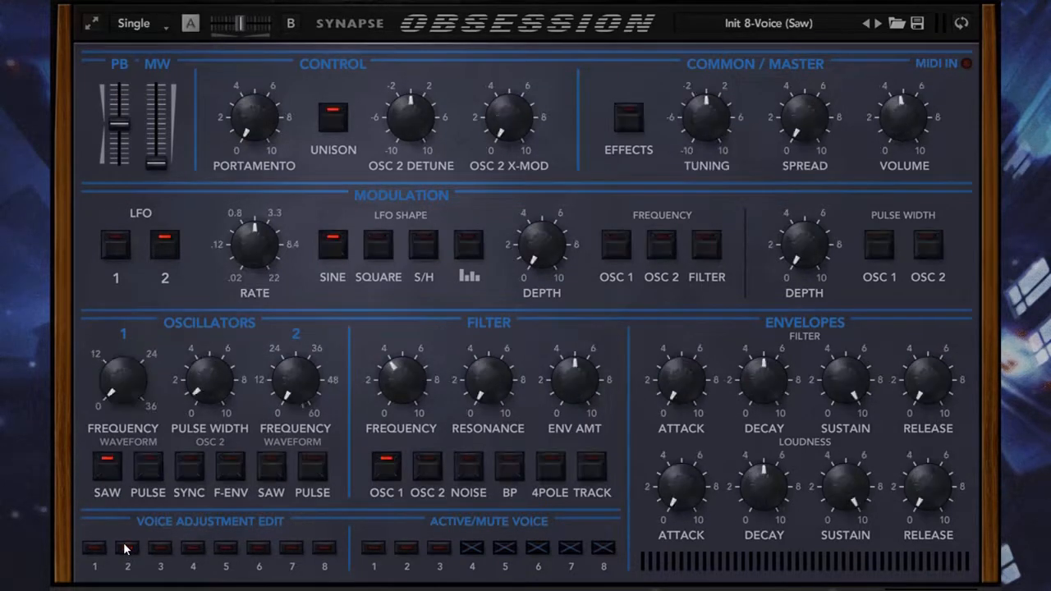
{"action": "left_click", "coordinate": [96, 548]}
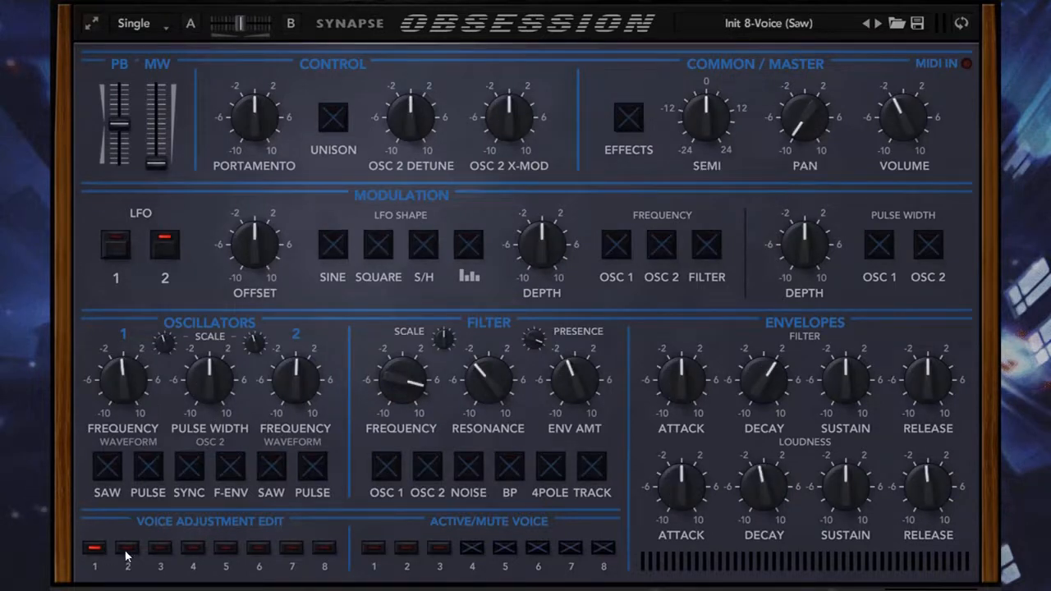
{"action": "left_click", "coordinate": [128, 549]}
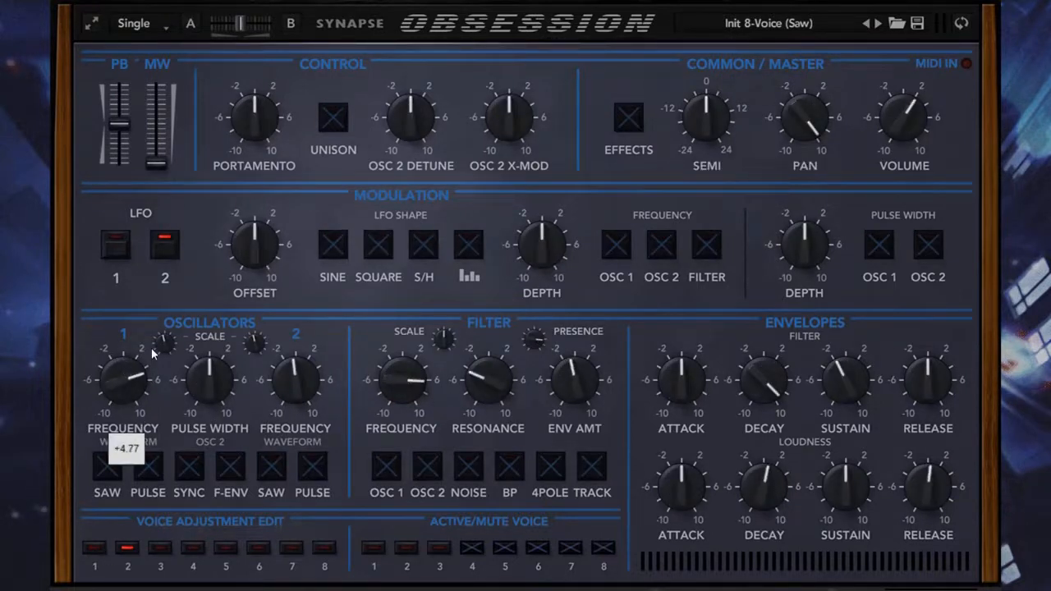
{"action": "left_click", "coordinate": [160, 548]}
{"action": "left_click_drag", "start_coordinate": [123, 380], "coordinate": [132, 314]}
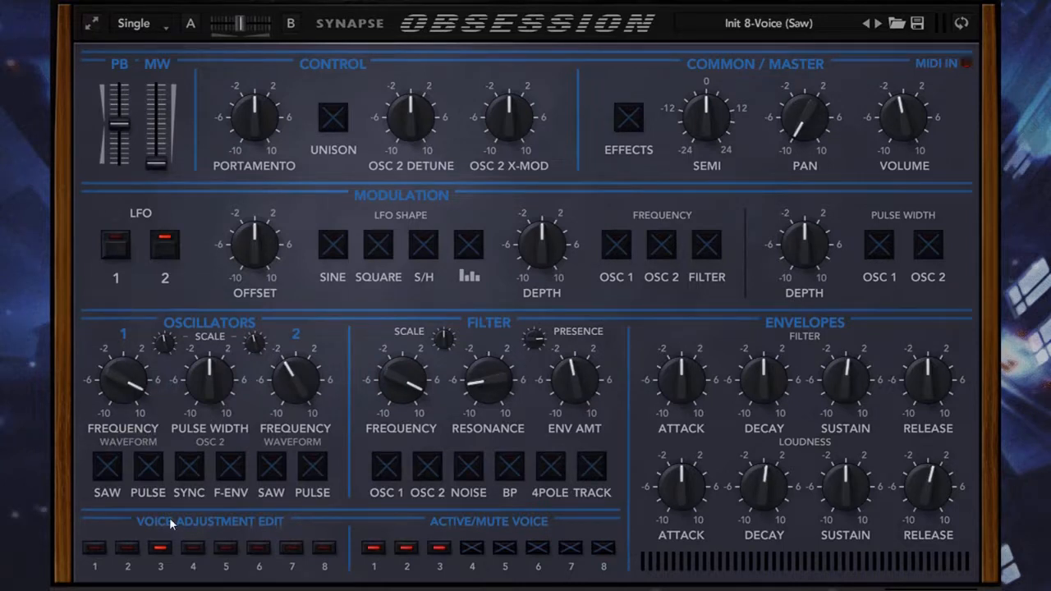
{"action": "left_click", "coordinate": [161, 550]}
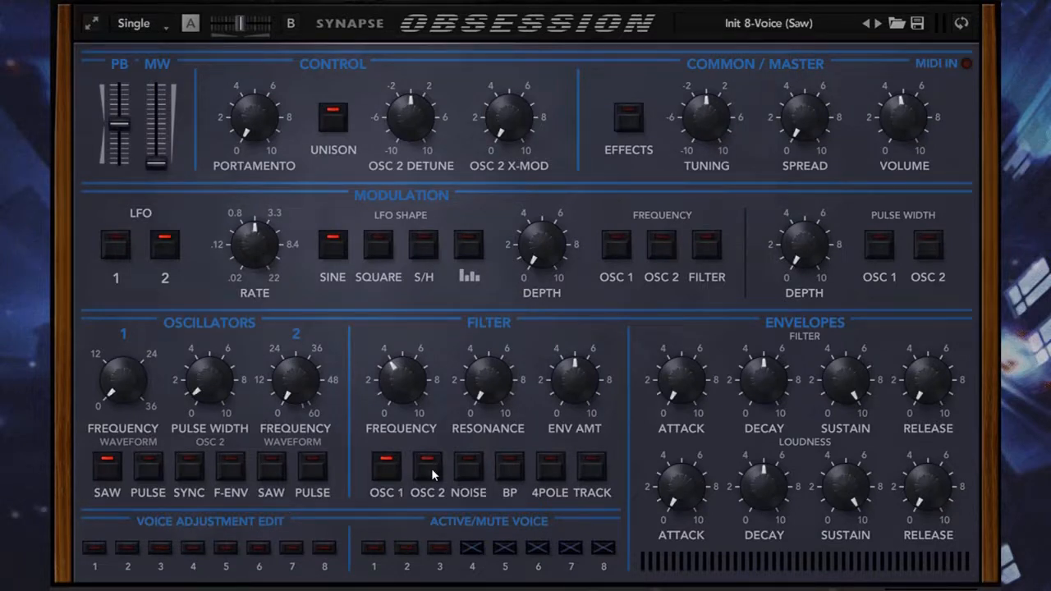
Step: Raise oscillator 2's detune to about 6, and lower its frequency adjustment for voice 2 and, to about -6, for voice 3
{"action": "left_click_drag", "start_coordinate": [422, 143], "coordinate": [427, 114]}
{"action": "left_click", "coordinate": [97, 550]}
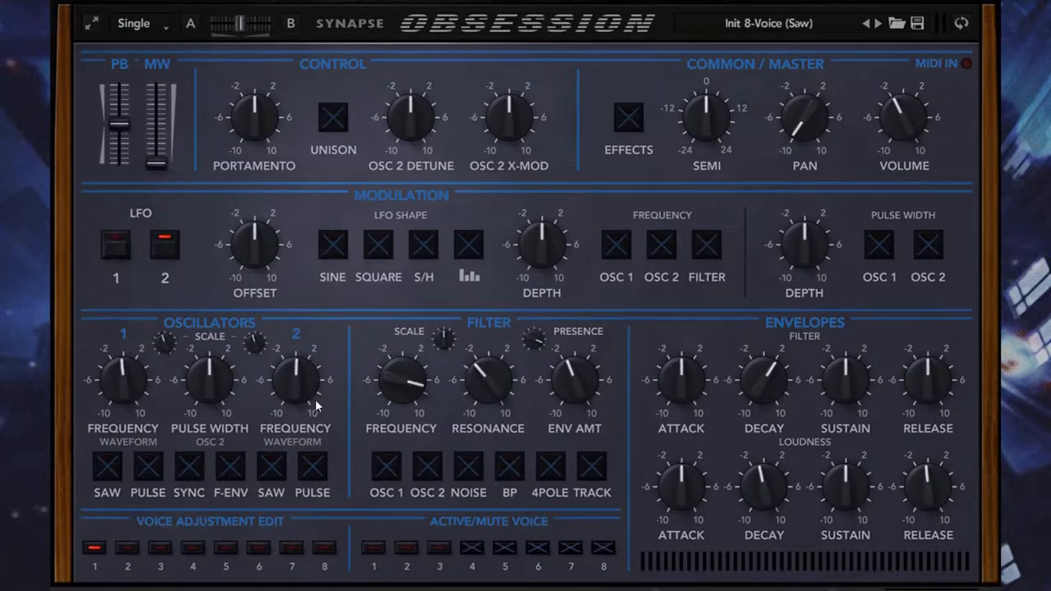
{"action": "left_click", "coordinate": [127, 548]}
{"action": "left_click_drag", "start_coordinate": [311, 397], "coordinate": [298, 430]}
{"action": "left_click", "coordinate": [161, 548]}
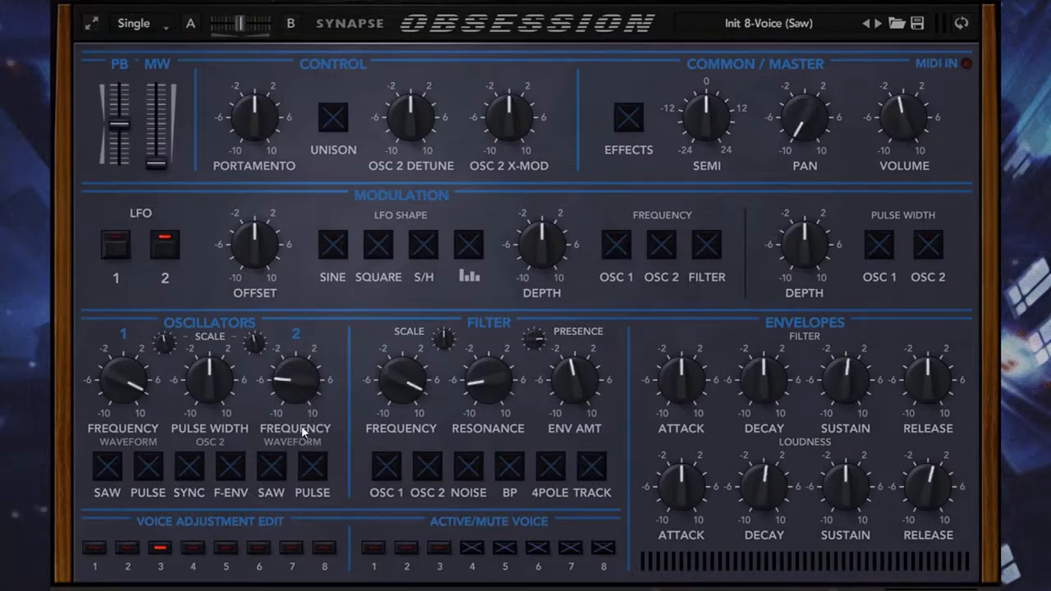
{"action": "left_click", "coordinate": [162, 550]}
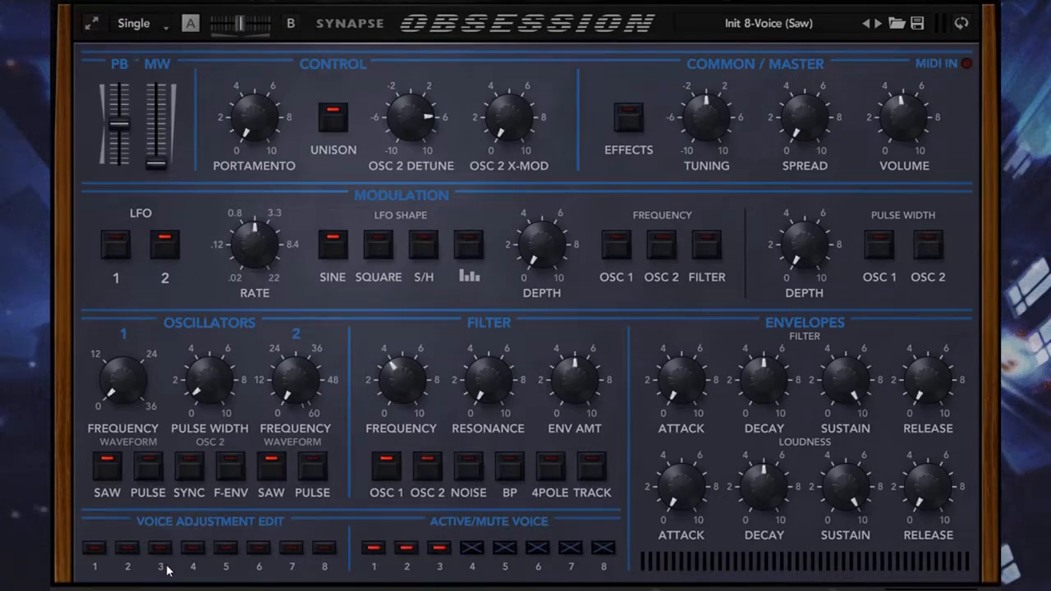
Step: Unmute voice 4 and set its frequency adjustments to about +7 for oscillator 1 and about -6 for oscillator 2
{"action": "left_click", "coordinate": [474, 550]}
{"action": "left_click", "coordinate": [200, 557]}
{"action": "left_click_drag", "start_coordinate": [296, 379], "coordinate": [288, 517]}
{"action": "left_click_drag", "start_coordinate": [123, 379], "coordinate": [152, 345]}
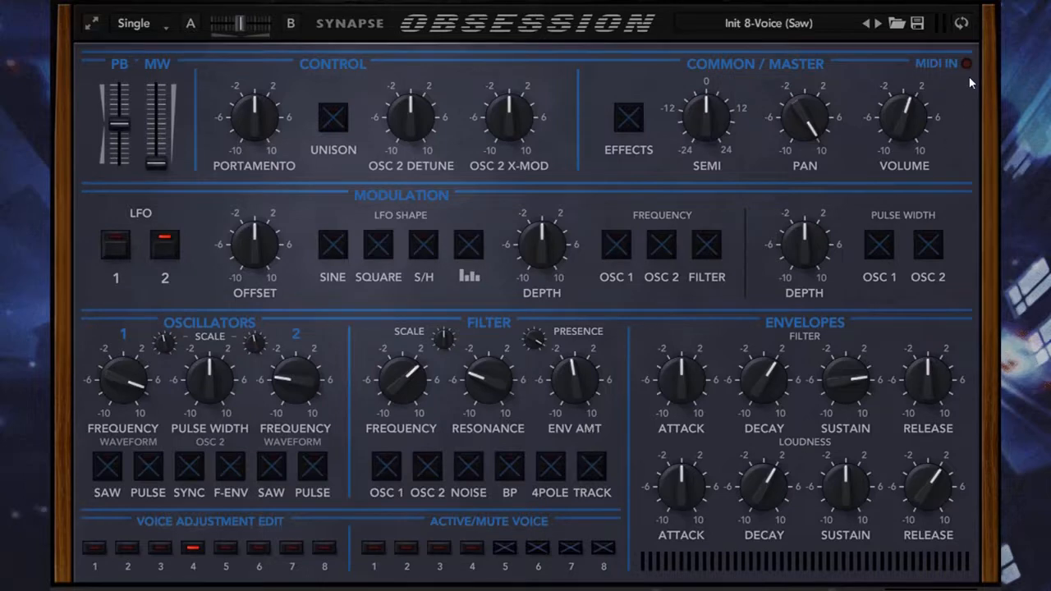
{"action": "left_click", "coordinate": [961, 25]}
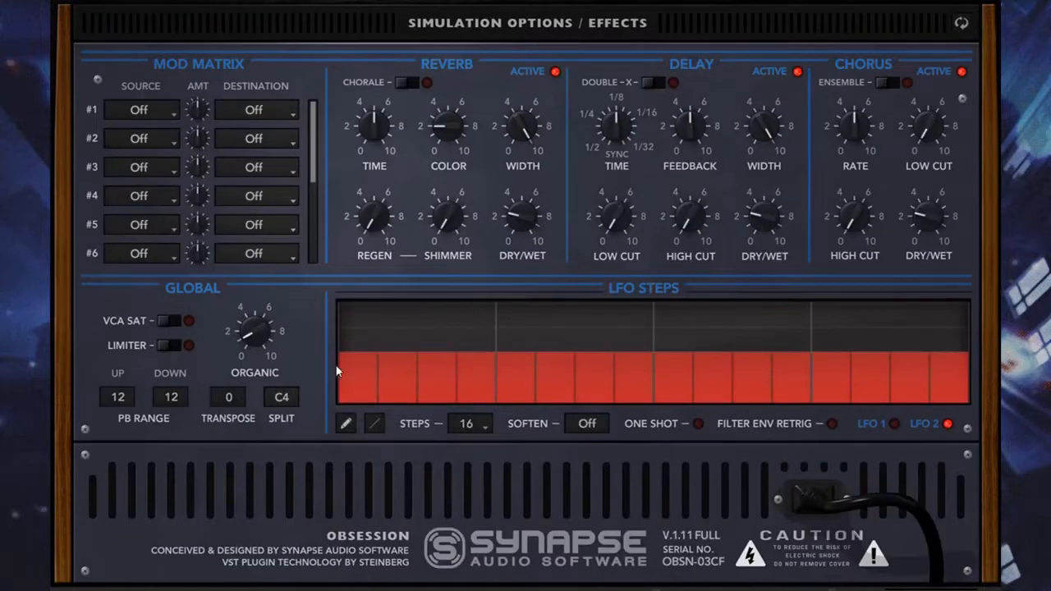
{"action": "left_click", "coordinate": [959, 24]}
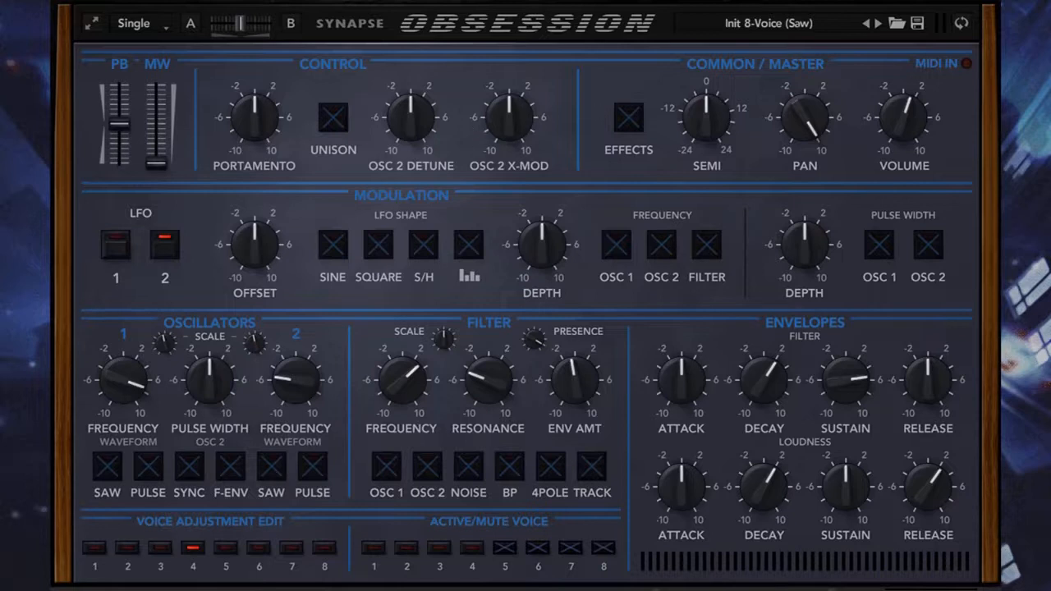
{"action": "left_click", "coordinate": [193, 550]}
Step: Unmute voices 5 through 8
{"action": "left_click", "coordinate": [514, 551]}
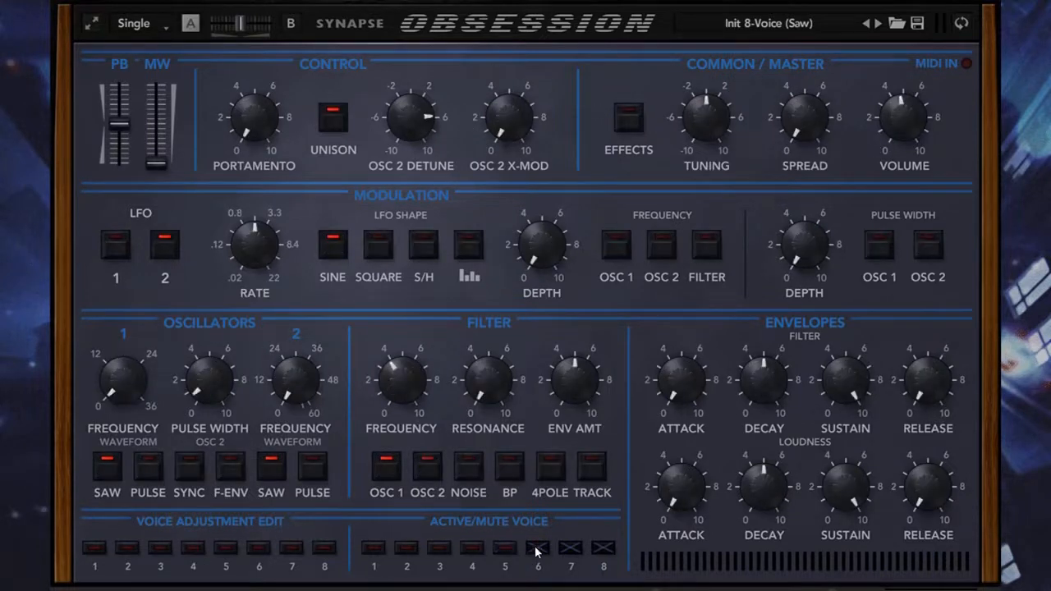
{"action": "left_click", "coordinate": [545, 554]}
{"action": "left_click", "coordinate": [574, 553]}
{"action": "left_click", "coordinate": [605, 557]}
Step: Mute voices 4 through 8 again
{"action": "left_click", "coordinate": [605, 557]}
{"action": "left_click", "coordinate": [539, 553]}
{"action": "left_click", "coordinate": [570, 555]}
{"action": "left_click", "coordinate": [471, 550]}
{"action": "left_click", "coordinate": [504, 551]}
Step: Raise the portamento to about 5 and switch the effects off
{"action": "mouse_move", "coordinate": [263, 127]}
{"action": "left_click_drag", "start_coordinate": [263, 127], "coordinate": [299, 33]}
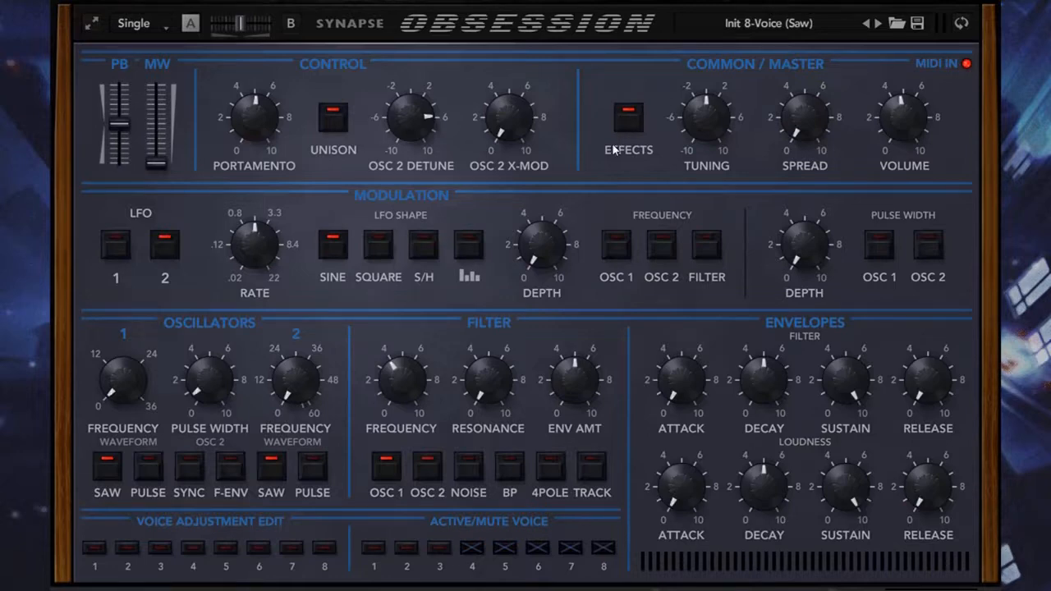
{"action": "left_click", "coordinate": [634, 127]}
Step: Load the Init 8-Voice (Saw) patch again to start from a clean sound
{"action": "left_click", "coordinate": [749, 25]}
{"action": "mouse_move", "coordinate": [749, 132]}
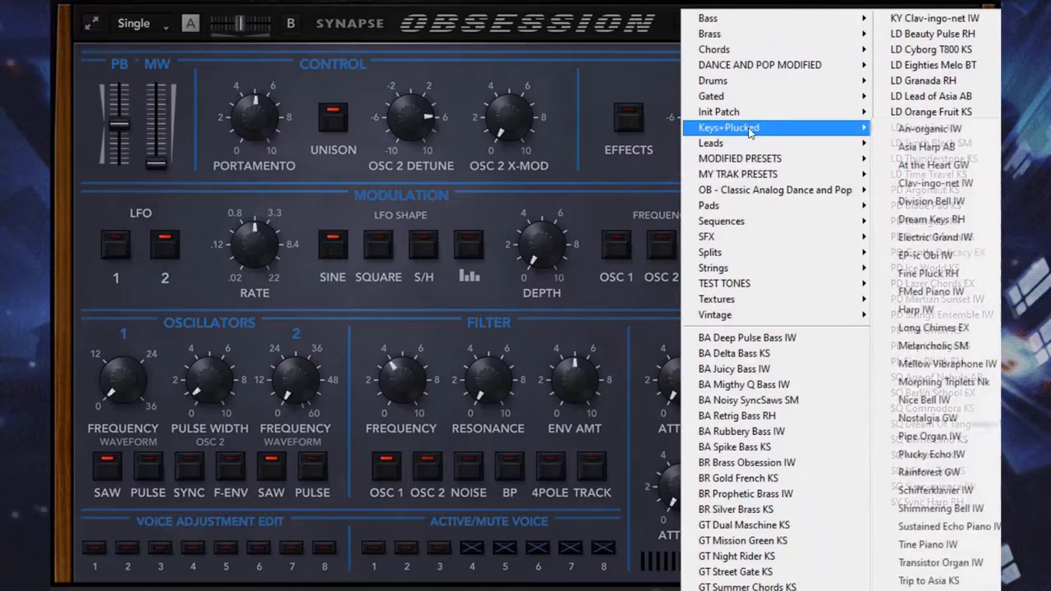
{"action": "mouse_move", "coordinate": [711, 113]}
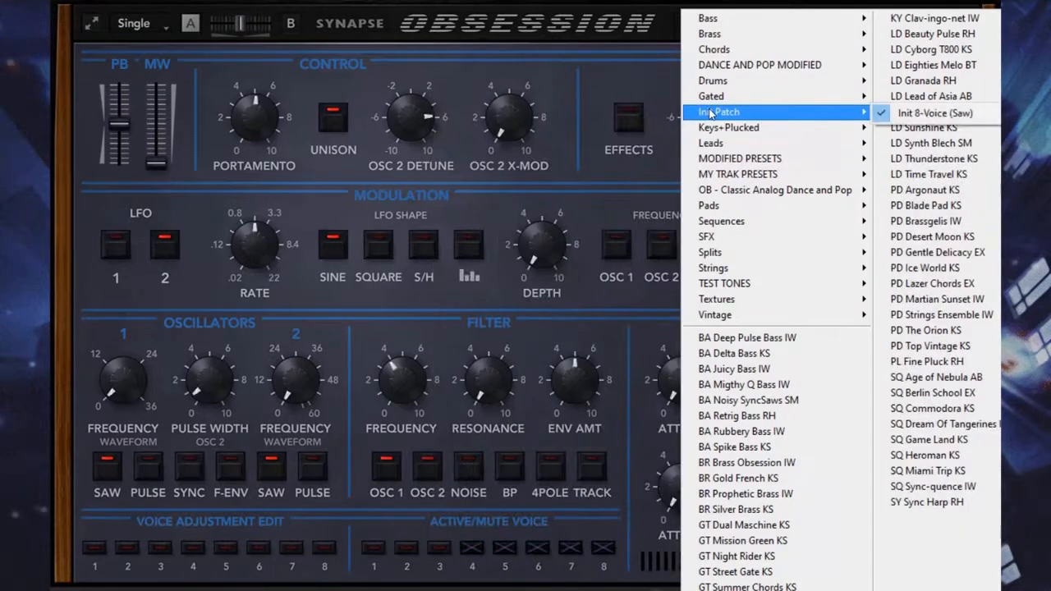
{"action": "left_click", "coordinate": [935, 113]}
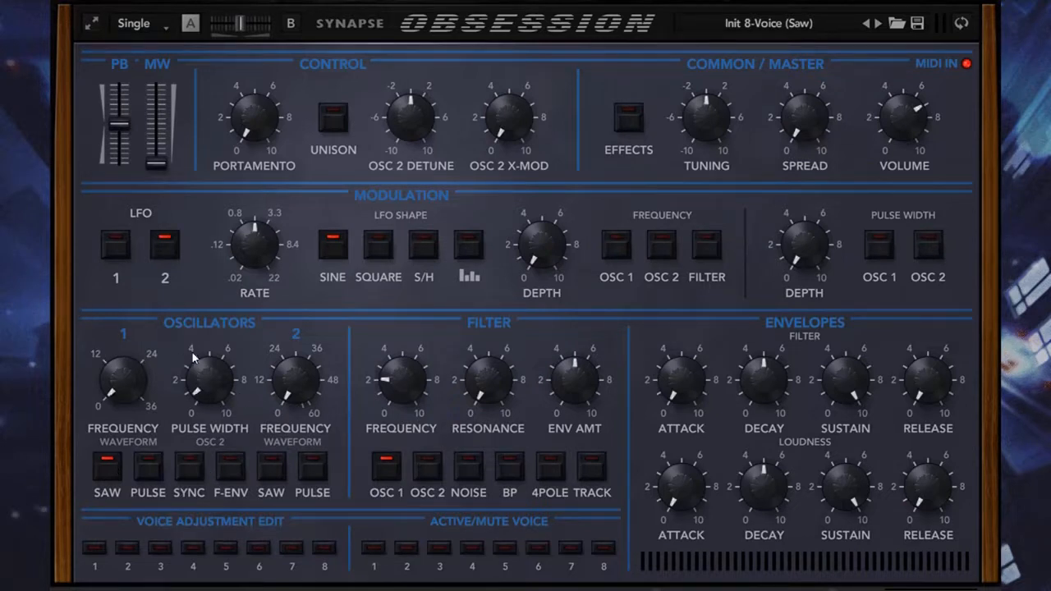
Step: Check the adjustment settings of voice 1 and raise the main filter frequency to about 6
{"action": "left_click", "coordinate": [99, 547]}
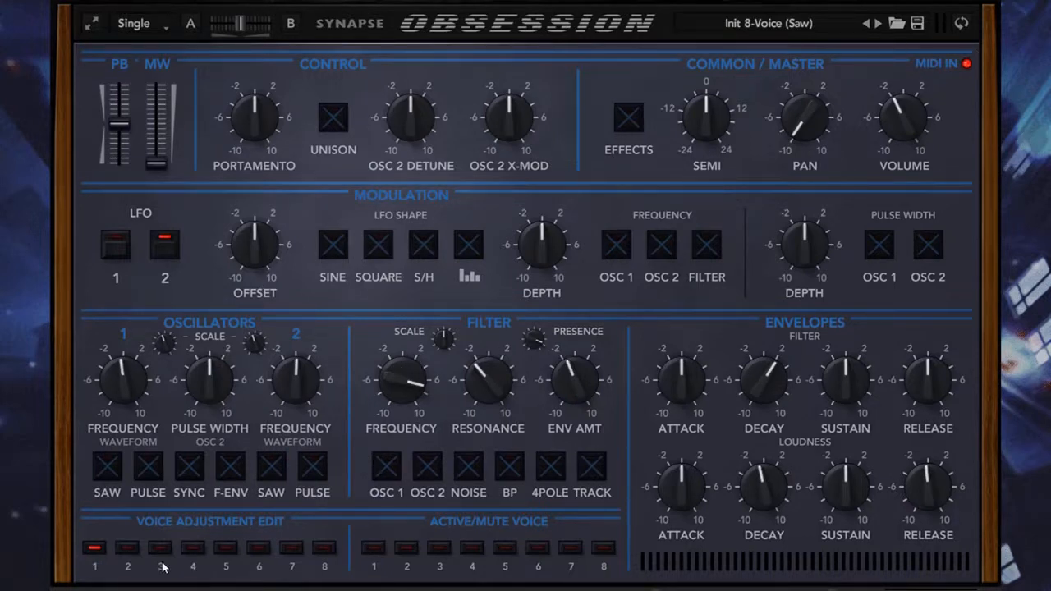
{"action": "left_click", "coordinate": [94, 550]}
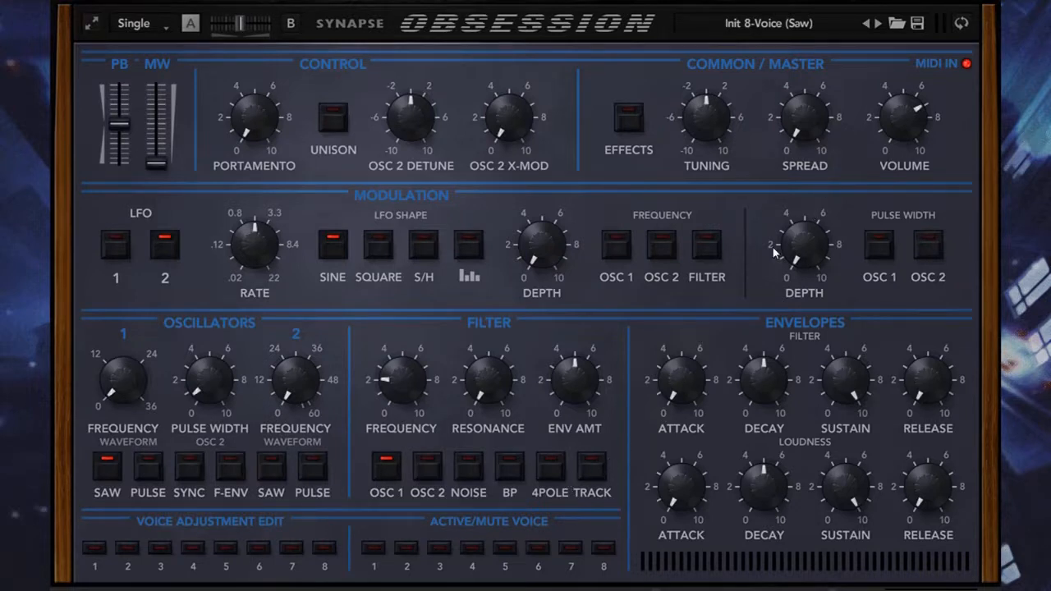
{"action": "left_click_drag", "start_coordinate": [403, 379], "coordinate": [427, 349]}
Step: Compare the individual adjustment settings of voices 1 through 7
{"action": "left_click", "coordinate": [94, 549]}
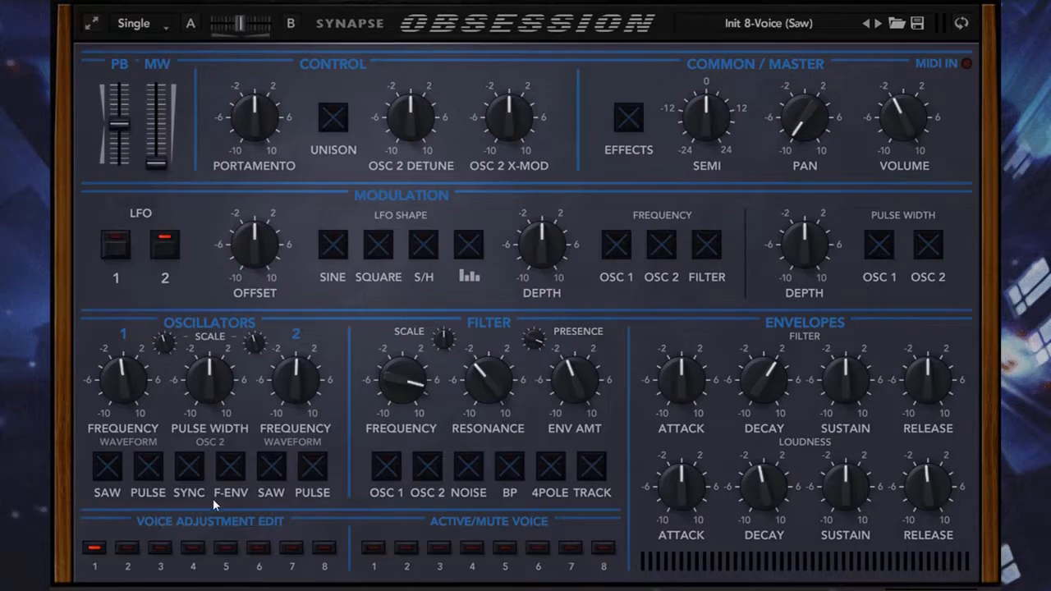
{"action": "left_click", "coordinate": [131, 548]}
{"action": "left_click", "coordinate": [160, 548]}
{"action": "left_click", "coordinate": [194, 548]}
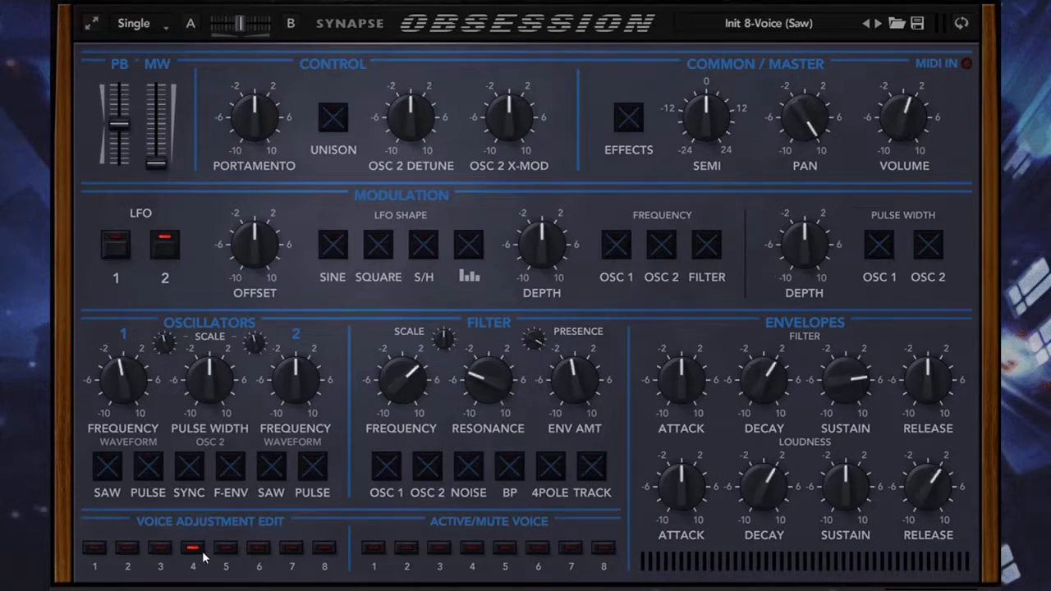
{"action": "left_click", "coordinate": [225, 551]}
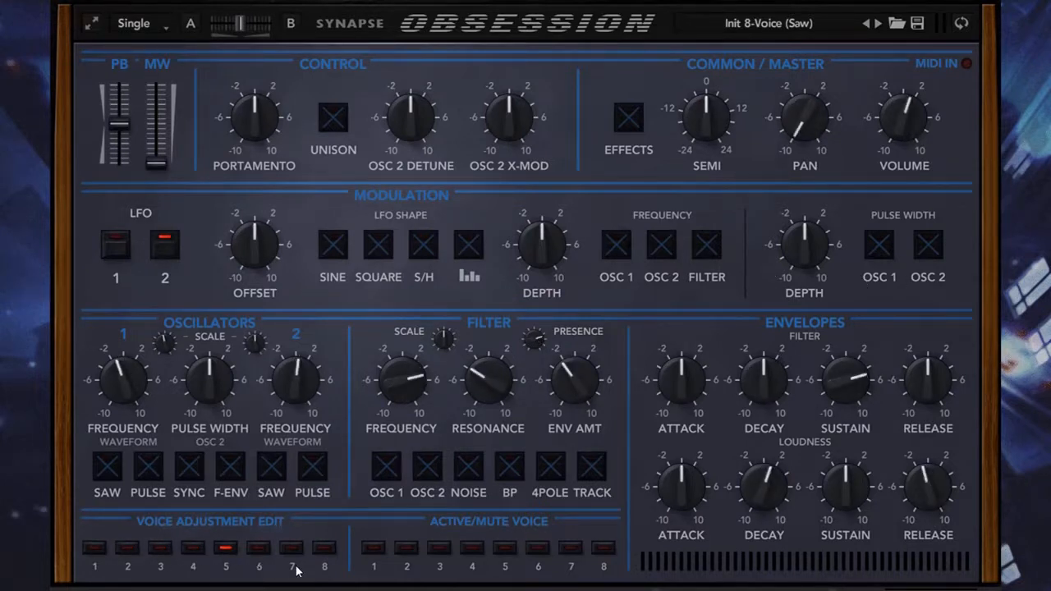
{"action": "left_click", "coordinate": [286, 551]}
{"action": "left_click", "coordinate": [268, 550]}
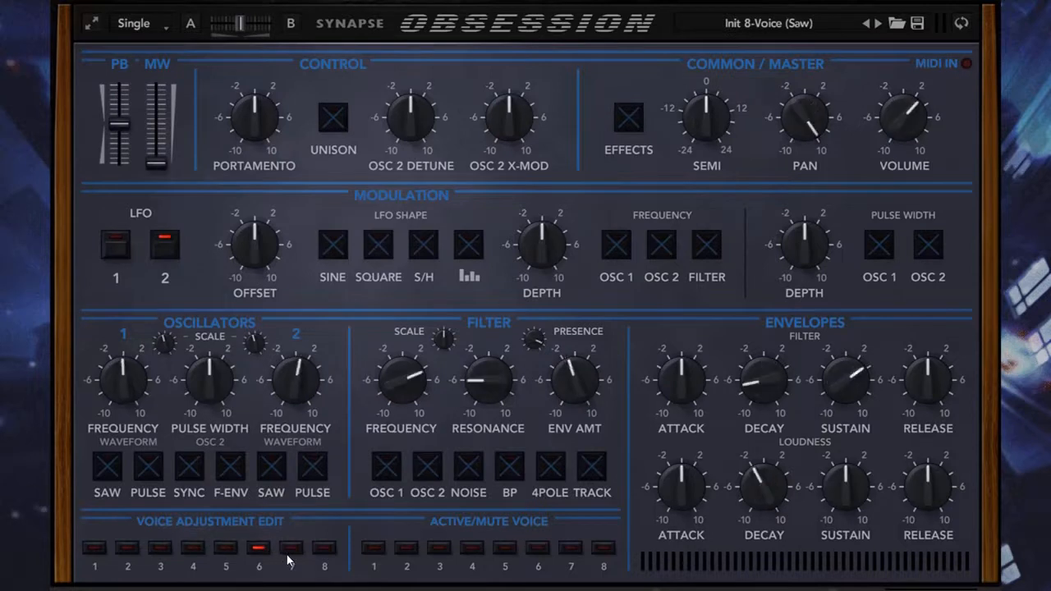
{"action": "left_click", "coordinate": [291, 552]}
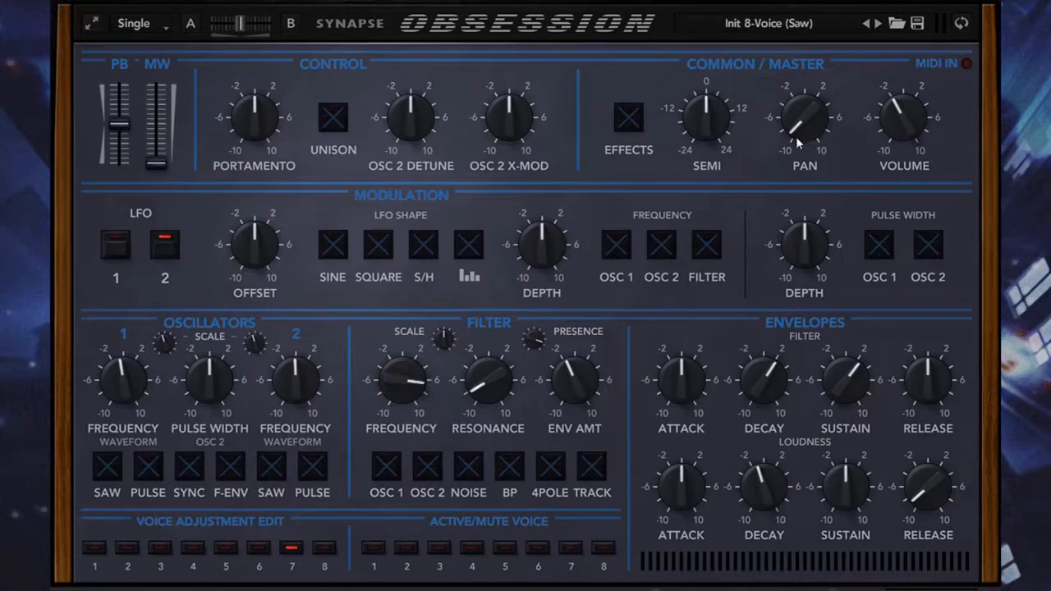
Step: Go through the adjustments of all eight voices again, comparing their pan and volume offsets
{"action": "left_click", "coordinate": [95, 549]}
{"action": "left_click", "coordinate": [132, 550]}
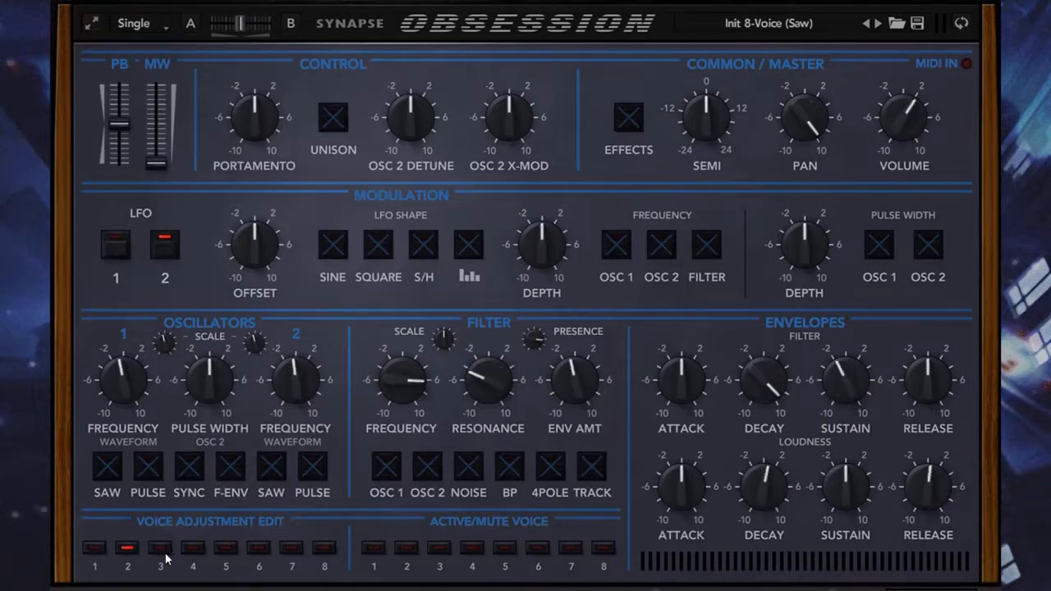
{"action": "left_click", "coordinate": [162, 549]}
{"action": "left_click", "coordinate": [194, 550]}
{"action": "left_click", "coordinate": [230, 550]}
{"action": "left_click", "coordinate": [261, 550]}
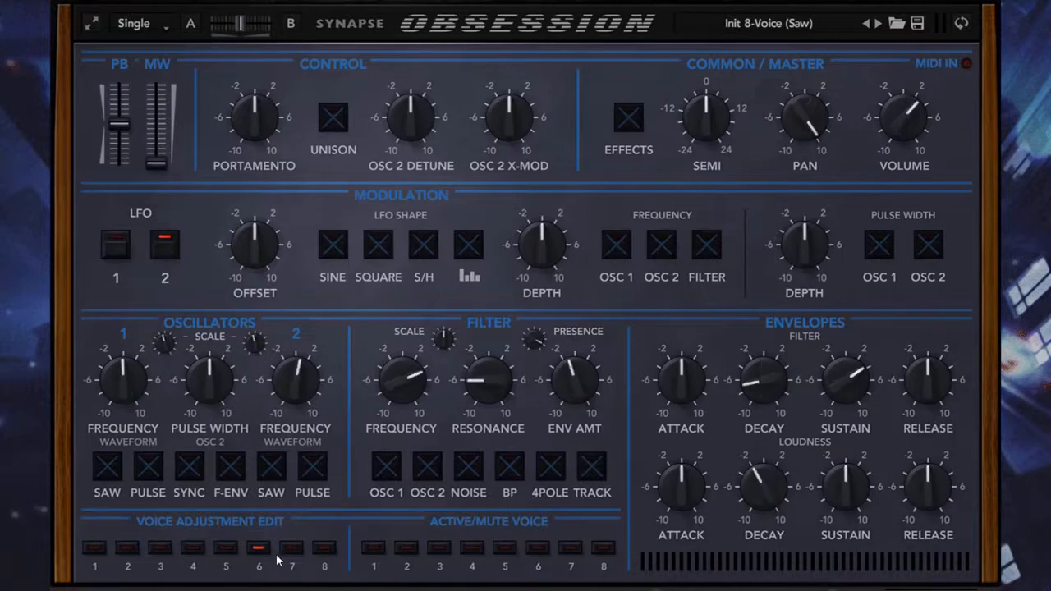
{"action": "left_click", "coordinate": [291, 550]}
{"action": "left_click", "coordinate": [319, 550]}
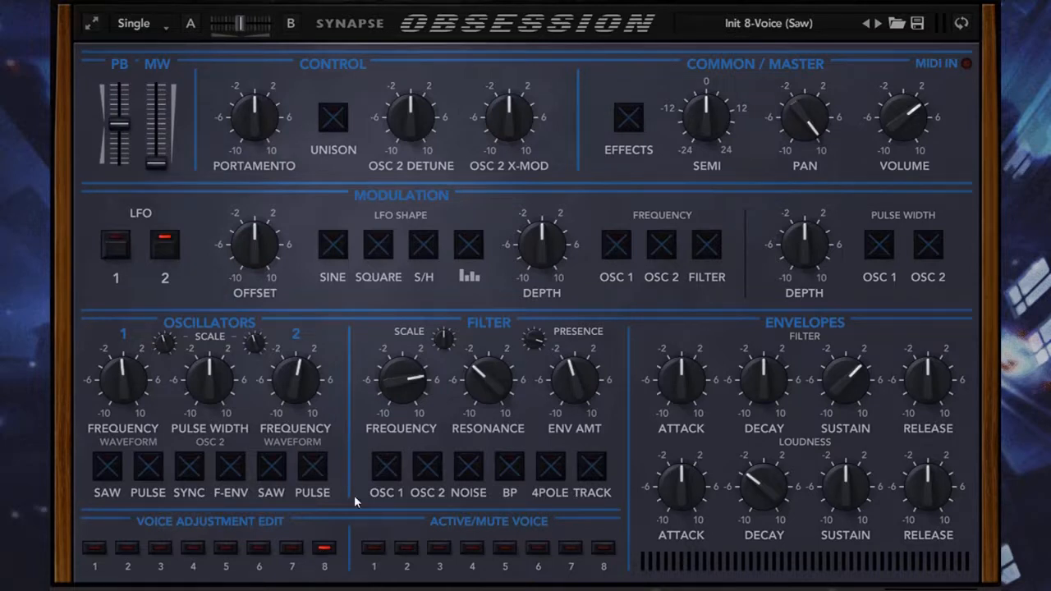
Step: Compare the adjustments of voice 7 with those of voice 1 and return to the main settings
{"action": "left_click", "coordinate": [294, 550]}
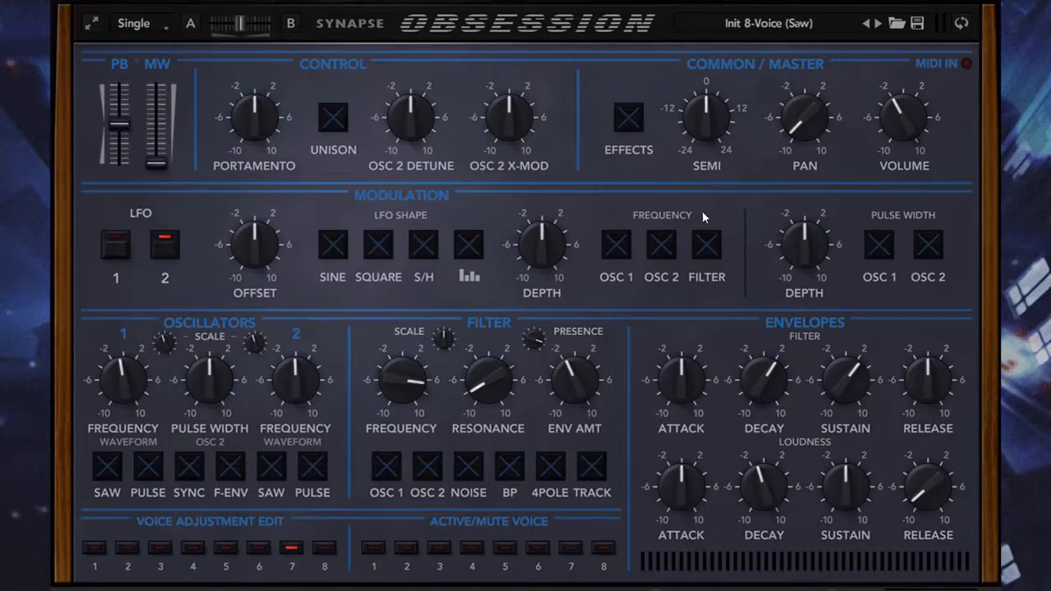
{"action": "left_click", "coordinate": [95, 549]}
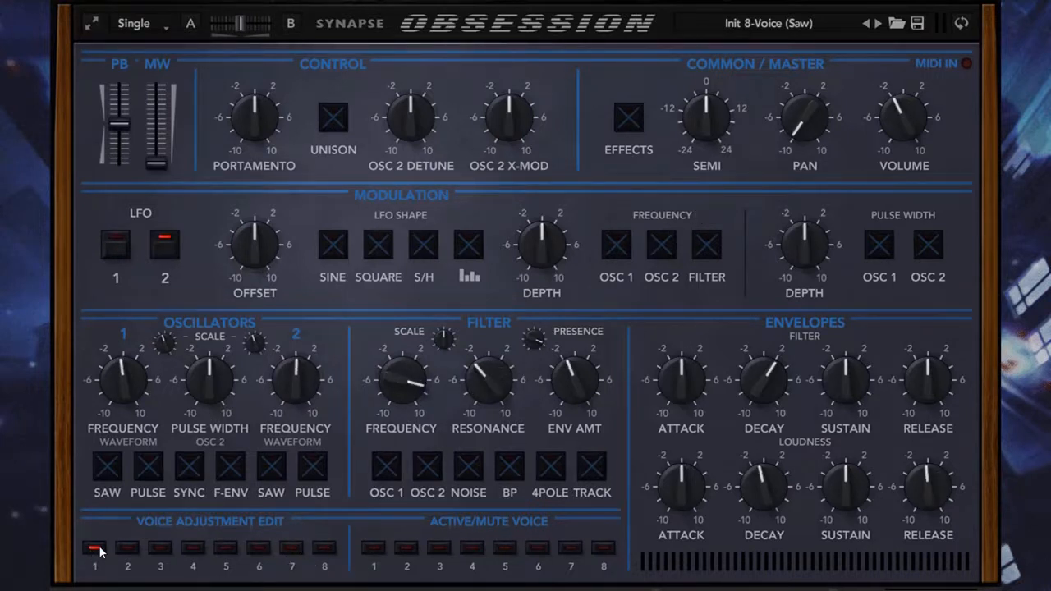
{"action": "left_click", "coordinate": [96, 548]}
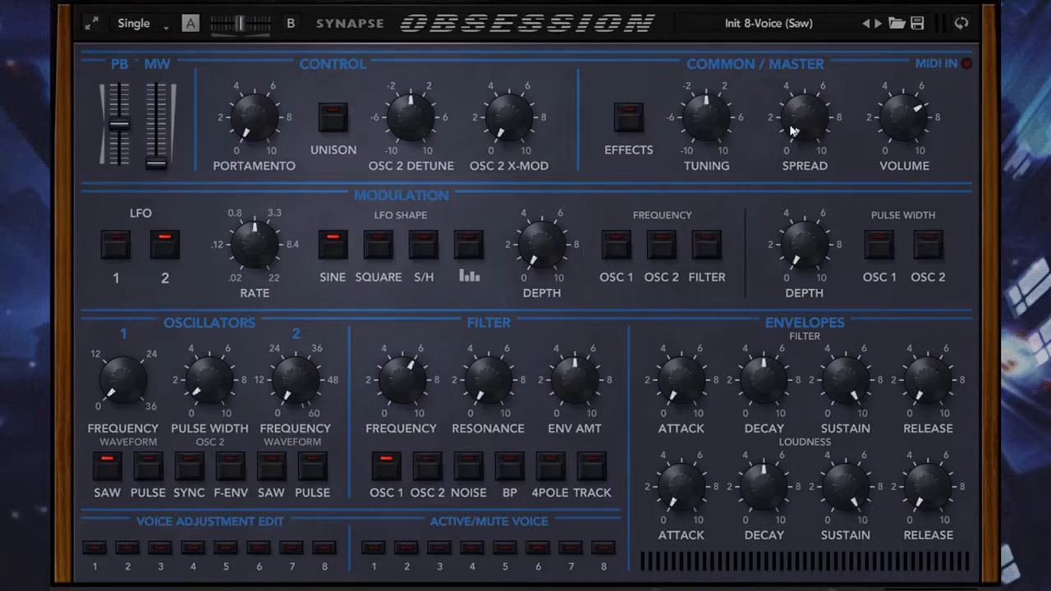
Step: Try raising the master spread to about 0.9 and turn it back to 0
{"action": "mouse_move", "coordinate": [804, 129]}
{"action": "left_click_drag", "start_coordinate": [801, 129], "coordinate": [784, 152]}
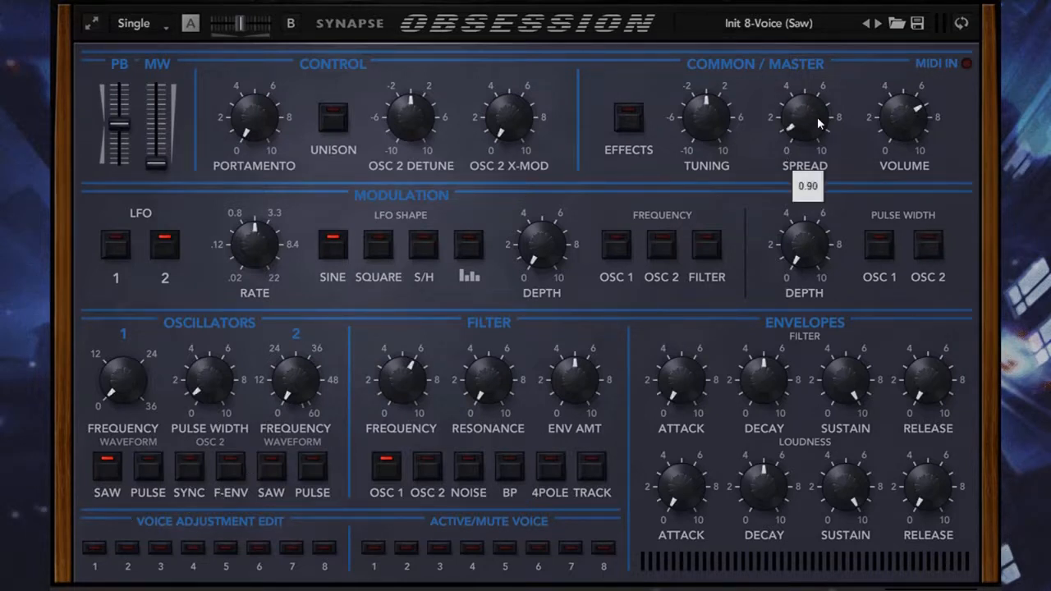
{"action": "left_click_drag", "start_coordinate": [817, 116], "coordinate": [846, 193]}
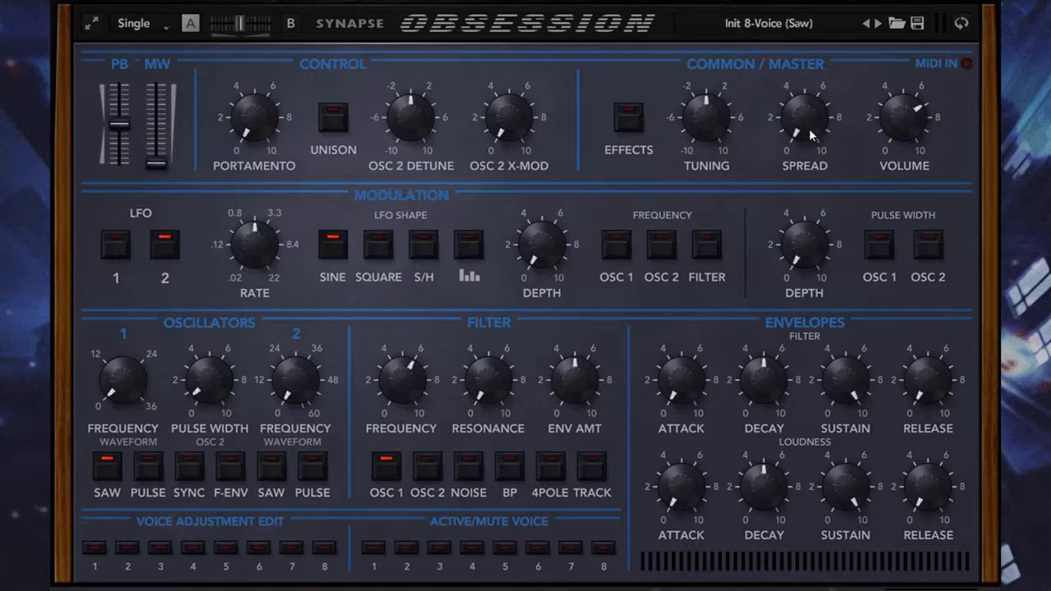
{"action": "left_click_drag", "start_coordinate": [809, 129], "coordinate": [781, 249]}
Step: Compare the adjustments of voices 1, 2 and 3 with the main settings
{"action": "left_click", "coordinate": [95, 560]}
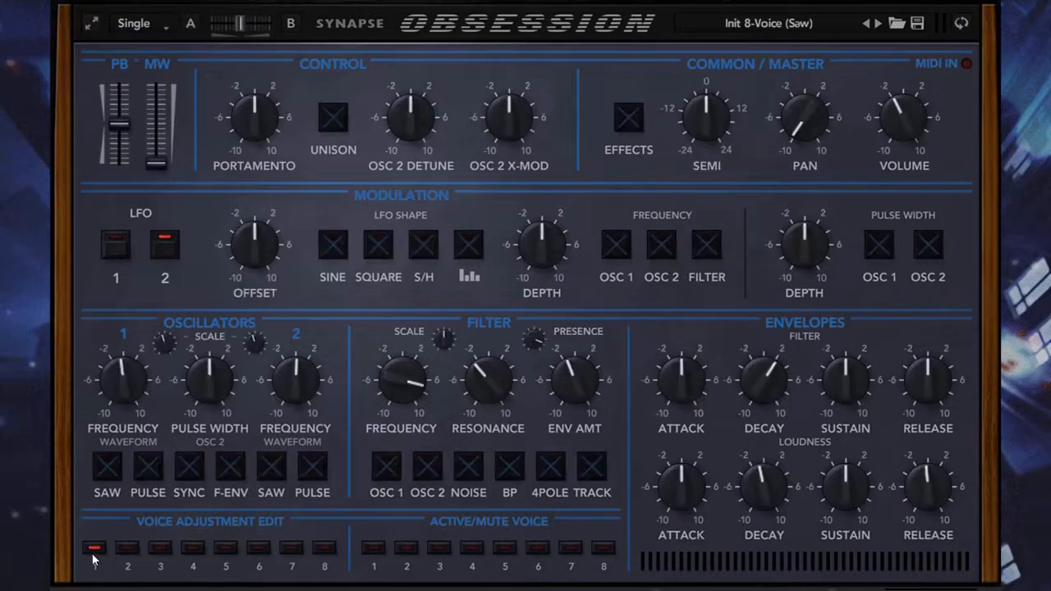
{"action": "left_click", "coordinate": [95, 559]}
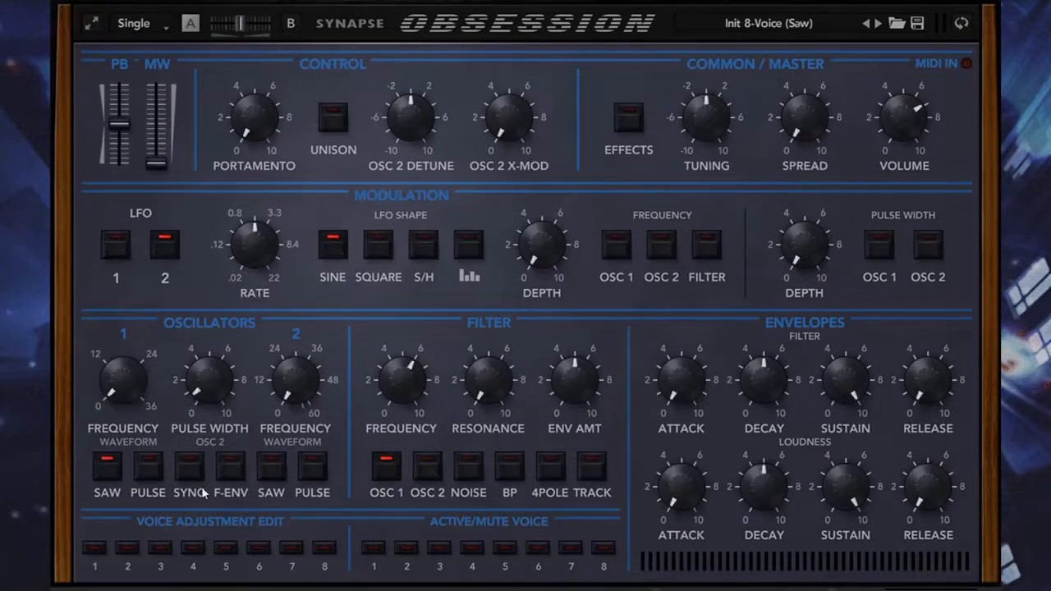
{"action": "left_click", "coordinate": [100, 550]}
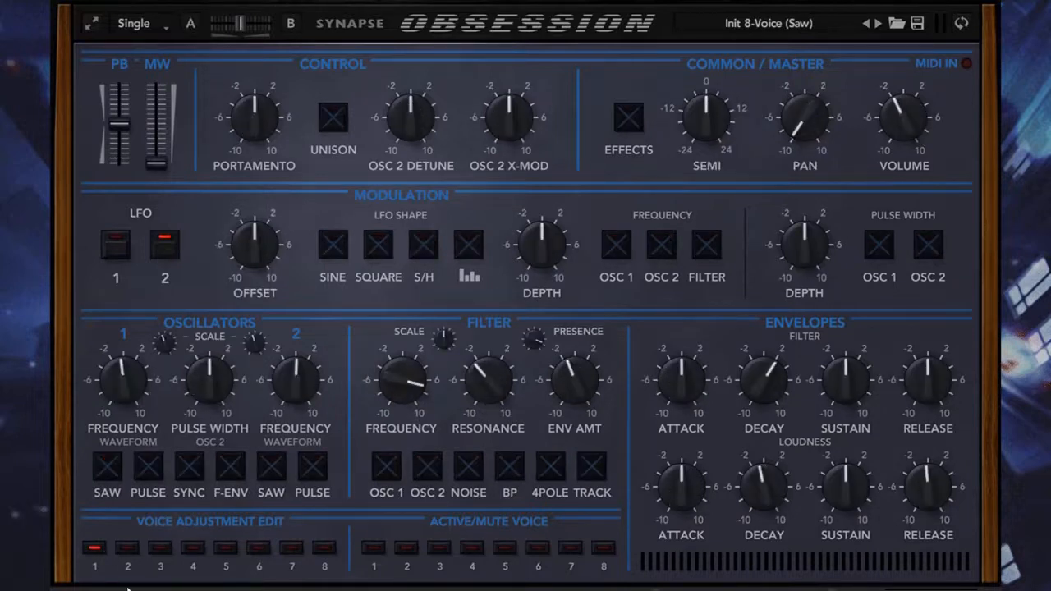
{"action": "left_click", "coordinate": [132, 552]}
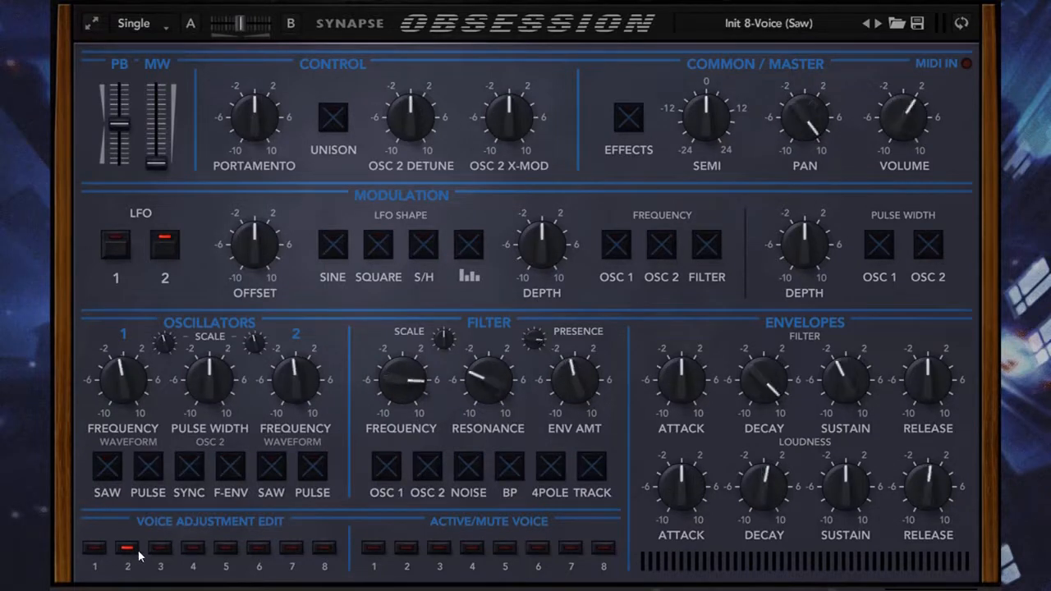
{"action": "left_click", "coordinate": [158, 552]}
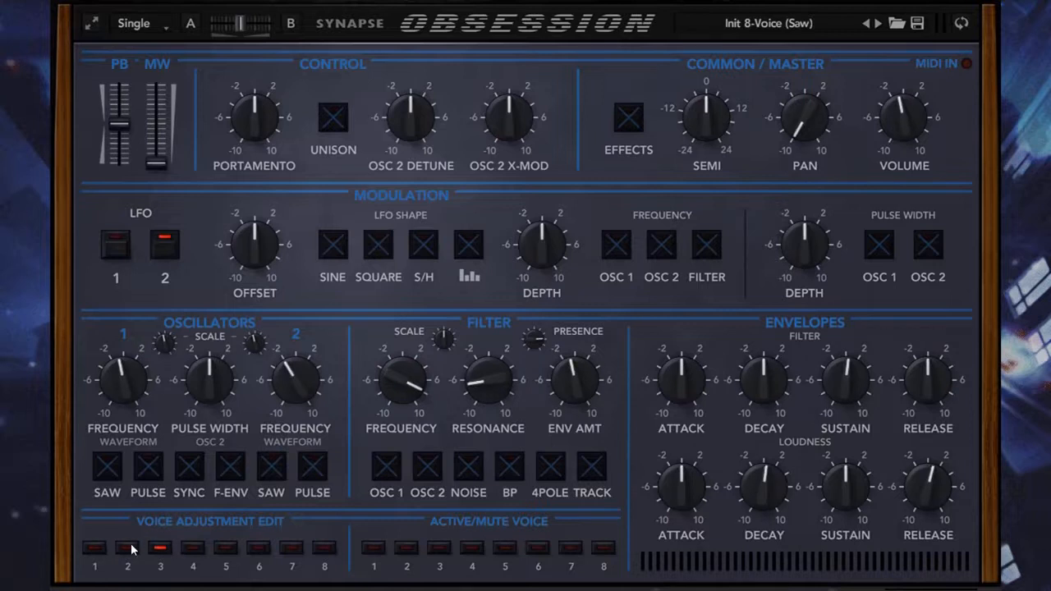
{"action": "left_click", "coordinate": [160, 551]}
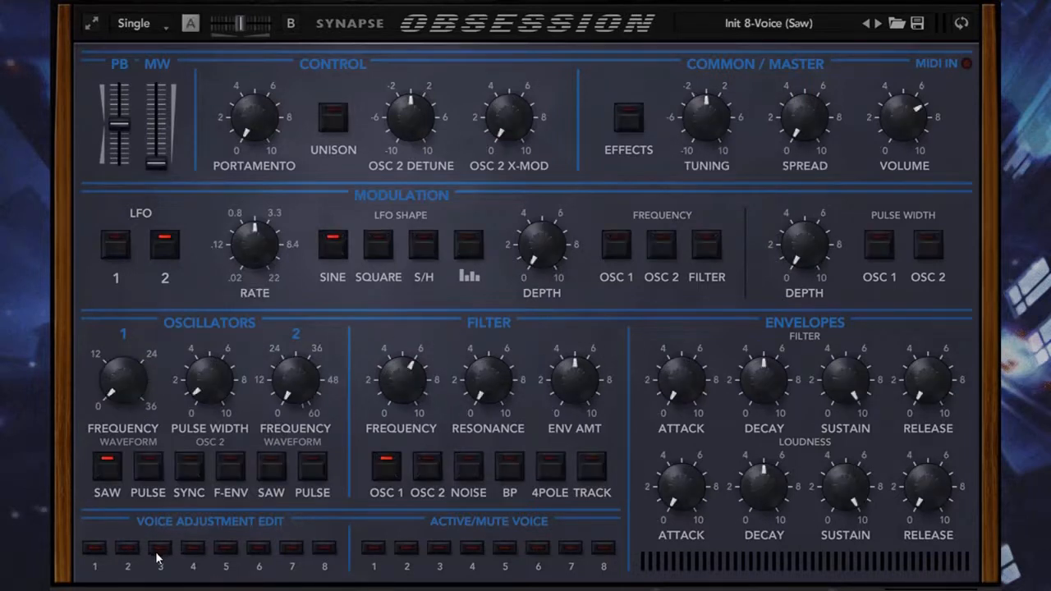
{"action": "left_click", "coordinate": [159, 551]}
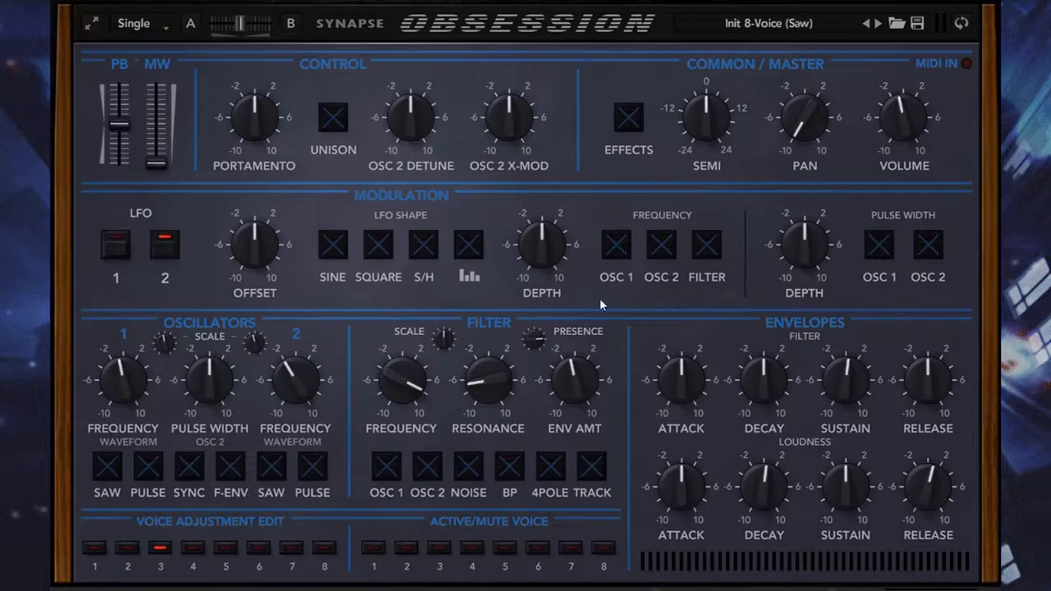
{"action": "left_click", "coordinate": [161, 555]}
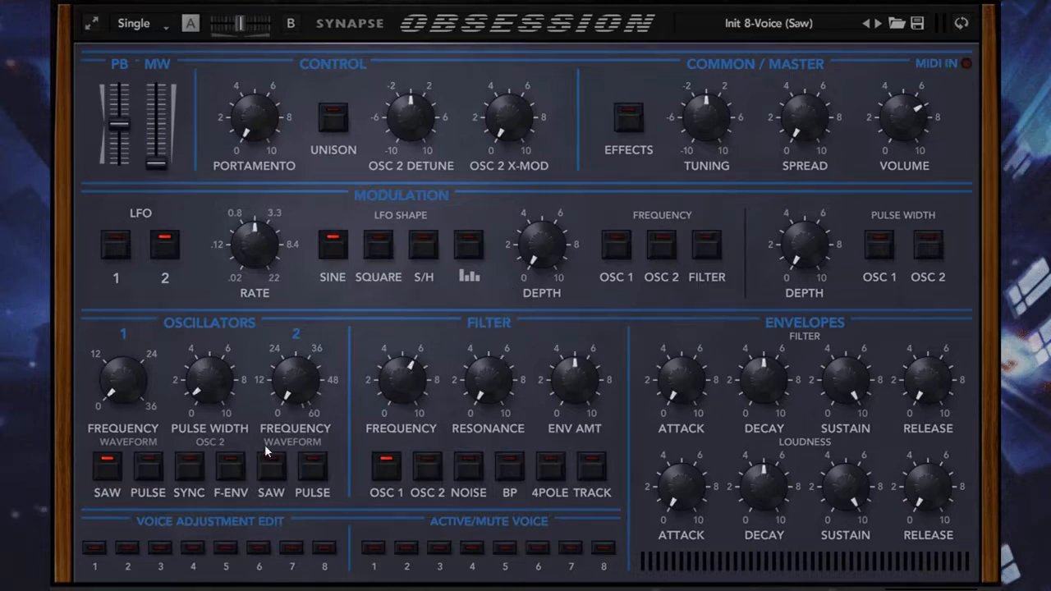
Step: Examine the filter and loudness envelope adjustments of voices 1, 2 and 3, and return to the main settings
{"action": "left_click", "coordinate": [131, 550]}
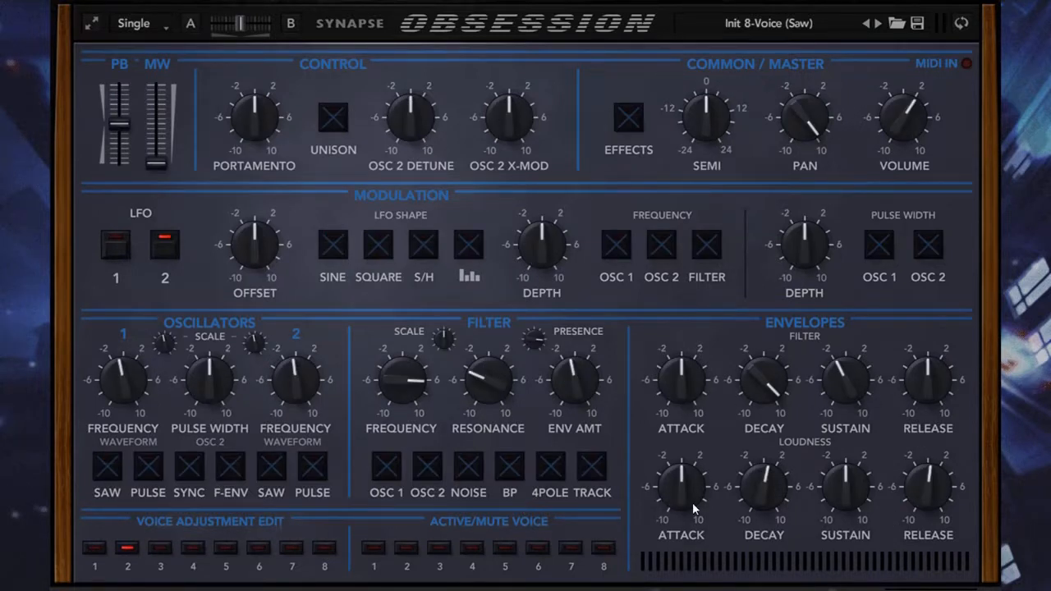
{"action": "left_click", "coordinate": [96, 548]}
{"action": "left_click", "coordinate": [160, 549]}
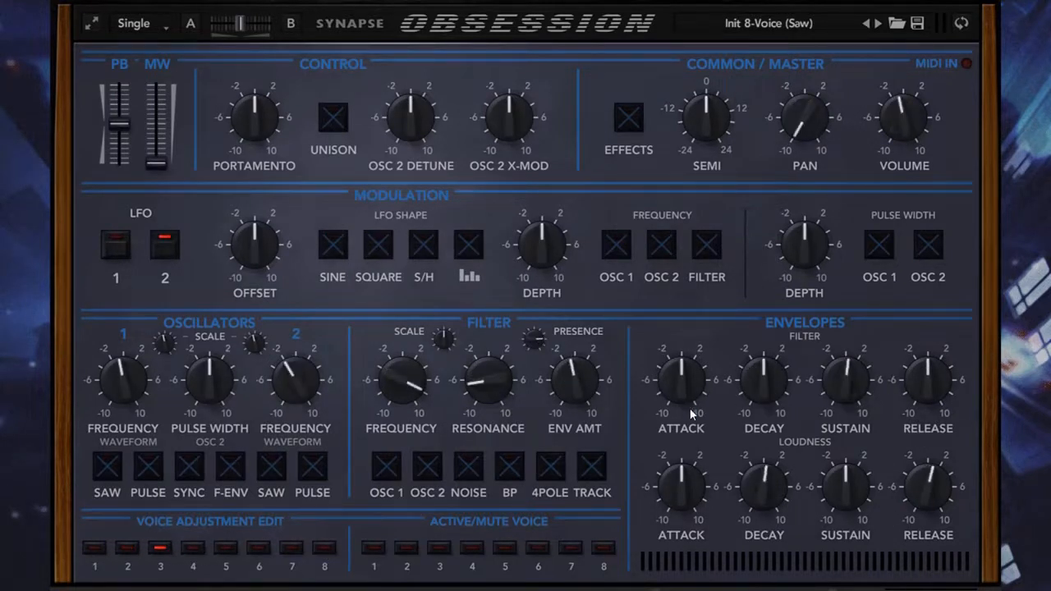
{"action": "left_click", "coordinate": [129, 549]}
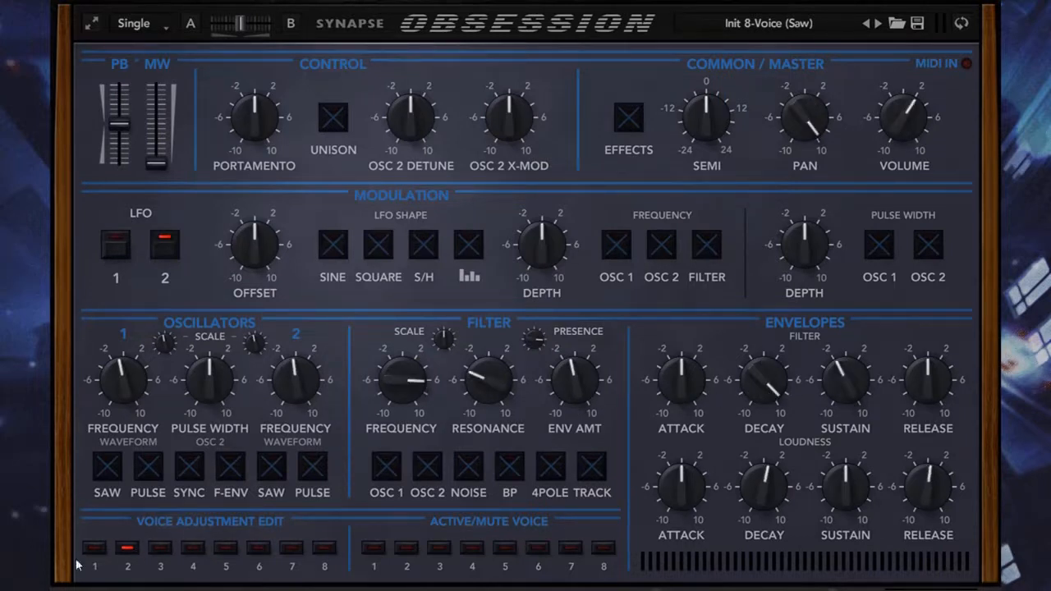
{"action": "left_click", "coordinate": [158, 550]}
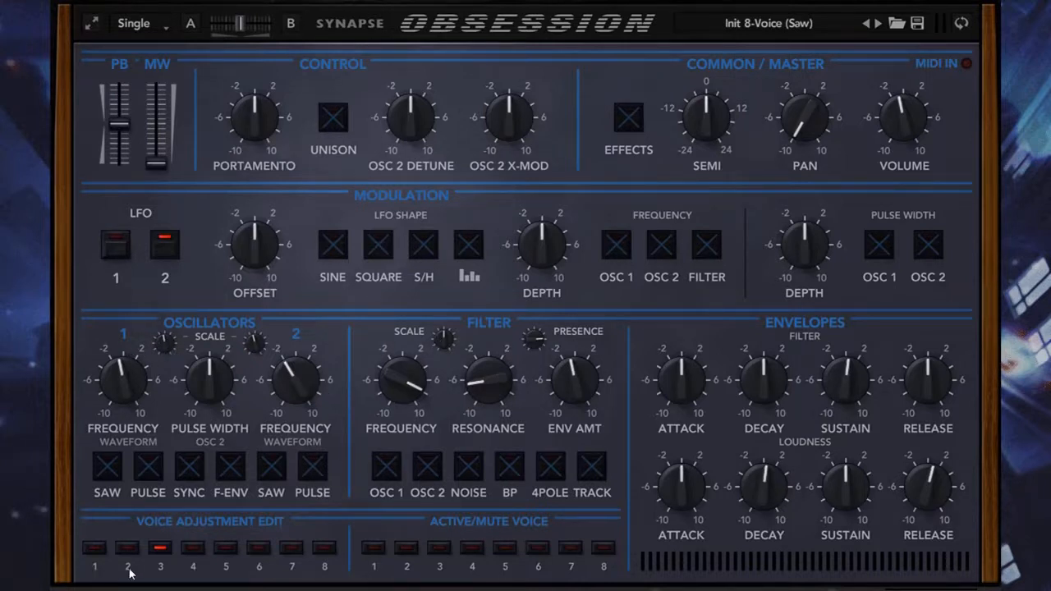
{"action": "left_click", "coordinate": [160, 548]}
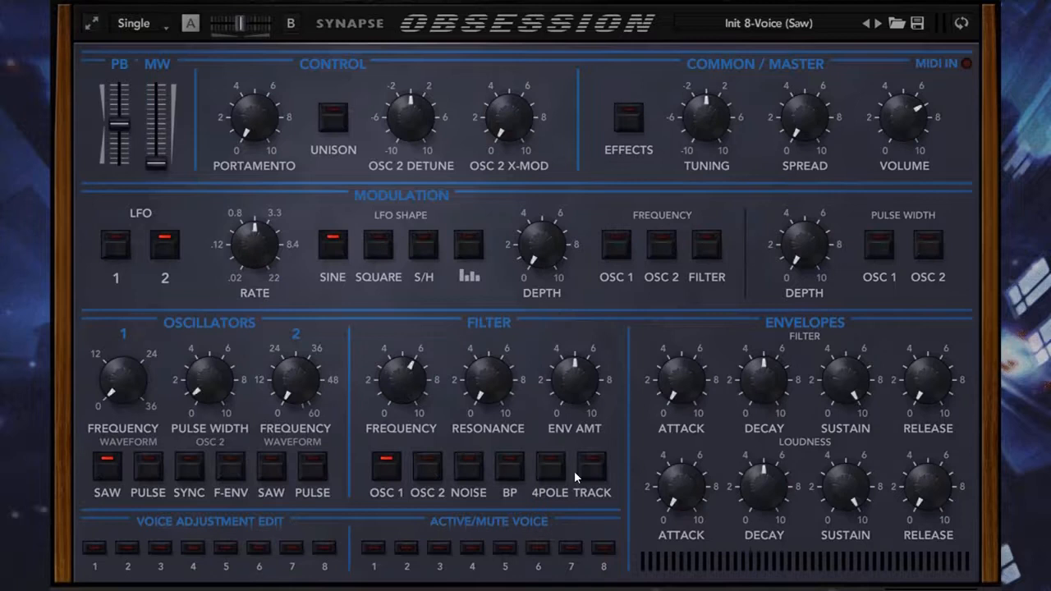
Step: Turn voice 2's filter scale slightly below zero and look over the simulation options and effects panel
{"action": "left_click", "coordinate": [130, 549]}
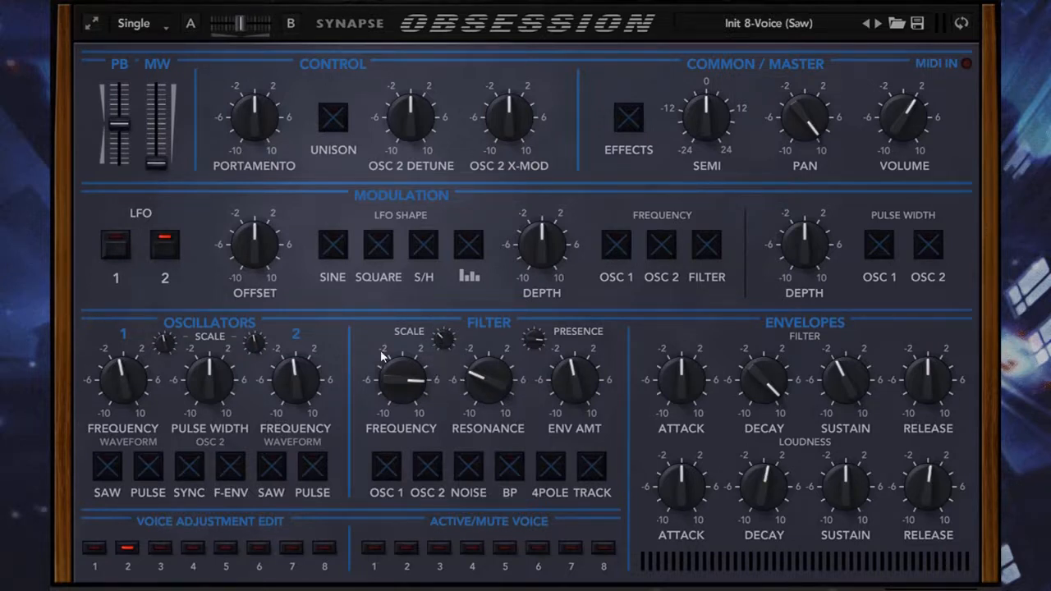
{"action": "mouse_move", "coordinate": [448, 340]}
{"action": "left_click", "coordinate": [961, 24]}
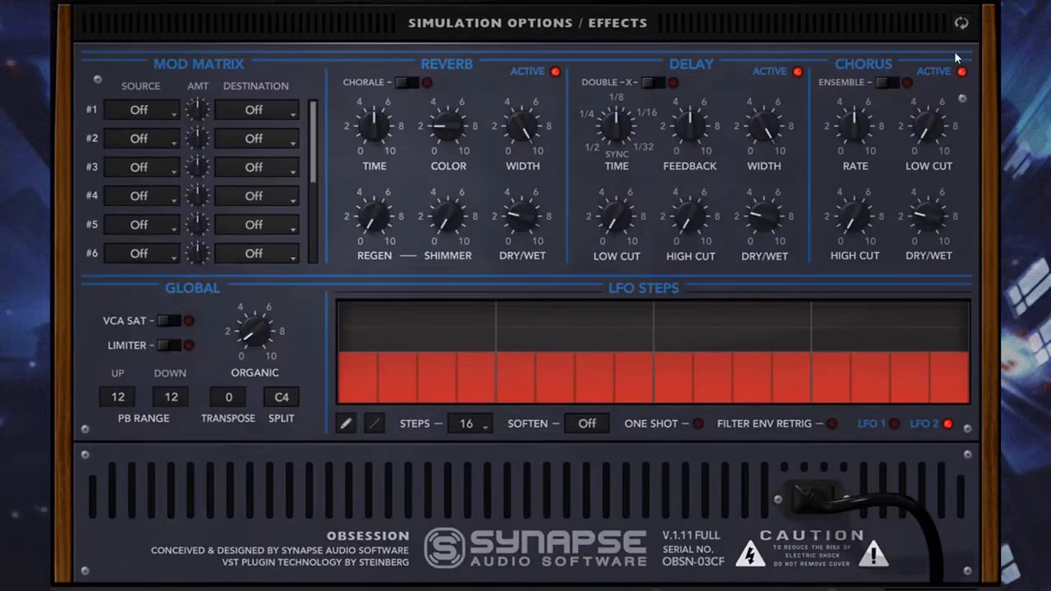
{"action": "left_click", "coordinate": [952, 27]}
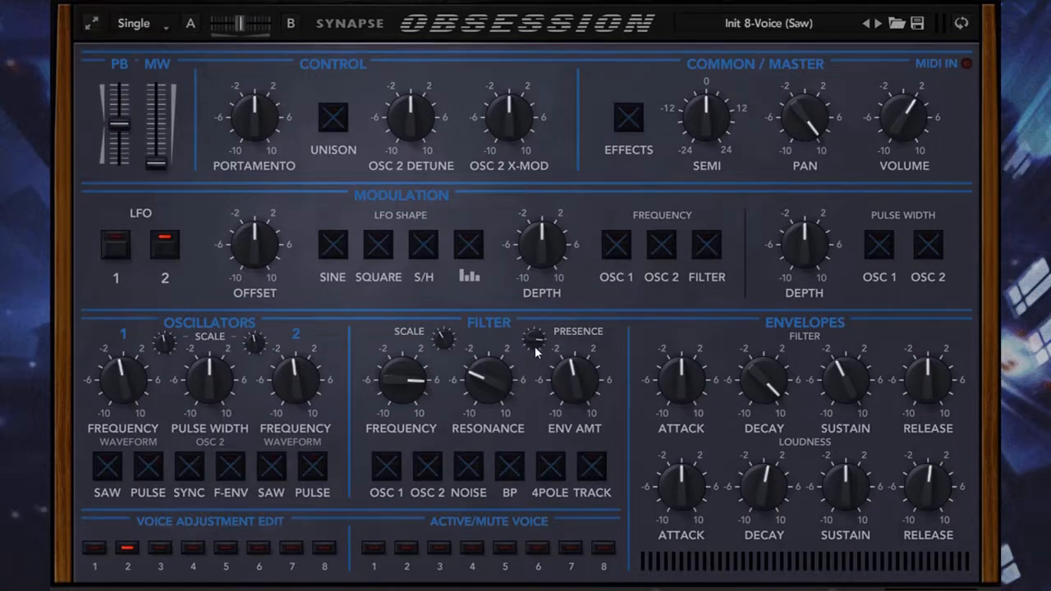
{"action": "left_click", "coordinate": [124, 551]}
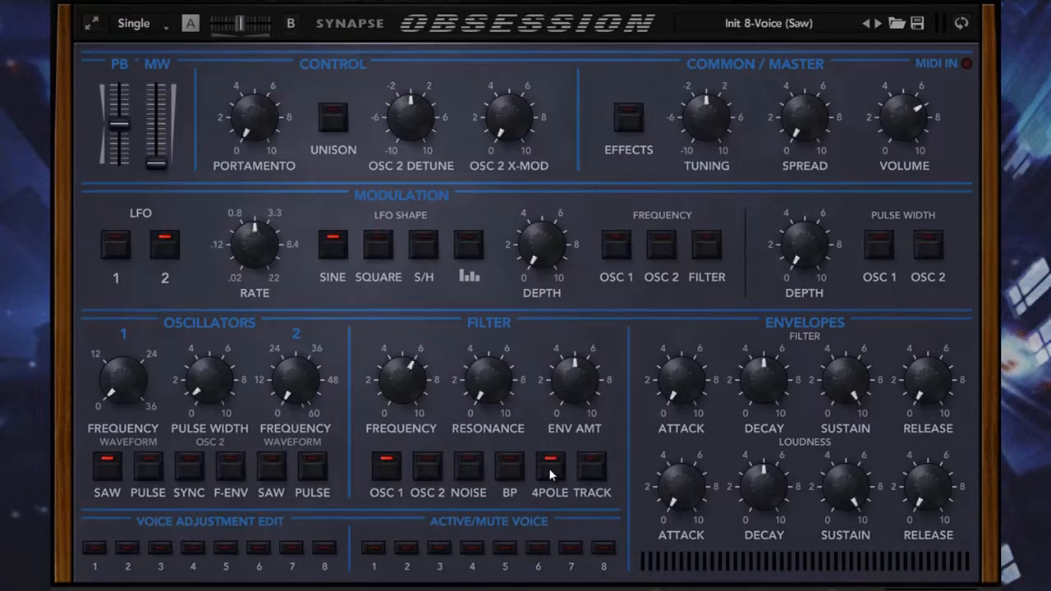
Step: Switch the filter to 4-pole mode and open its frequency fully to 10
{"action": "left_click_drag", "start_coordinate": [433, 395], "coordinate": [432, 443]}
{"action": "left_click_drag", "start_coordinate": [402, 380], "coordinate": [441, 184]}
{"action": "left_click_drag", "start_coordinate": [604, 382], "coordinate": [590, 315]}
Step: Mute voices 2 through 8 so that only voice 1 stays active
{"action": "left_click", "coordinate": [415, 550]}
{"action": "left_click", "coordinate": [435, 556]}
{"action": "left_click", "coordinate": [505, 550]}
{"action": "left_click", "coordinate": [472, 550]}
{"action": "left_click", "coordinate": [538, 550]}
{"action": "left_click", "coordinate": [606, 550]}
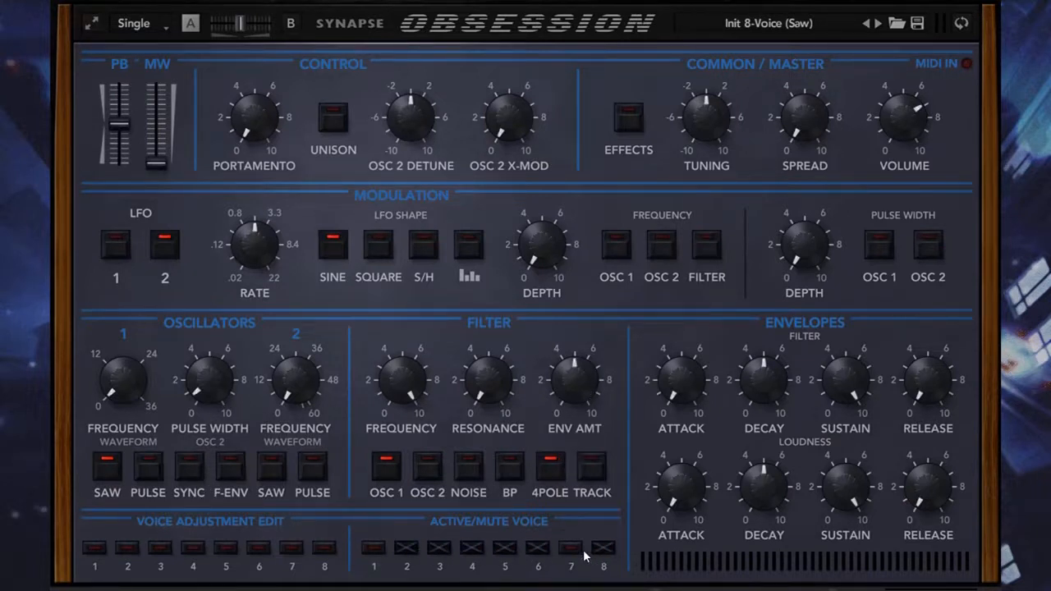
{"action": "left_click", "coordinate": [582, 550]}
Step: Lower the master volume to about 6 and raise voice 1's filter frequency and envelope amount adjustments
{"action": "left_click_drag", "start_coordinate": [913, 123], "coordinate": [900, 140]}
{"action": "left_click", "coordinate": [95, 550]}
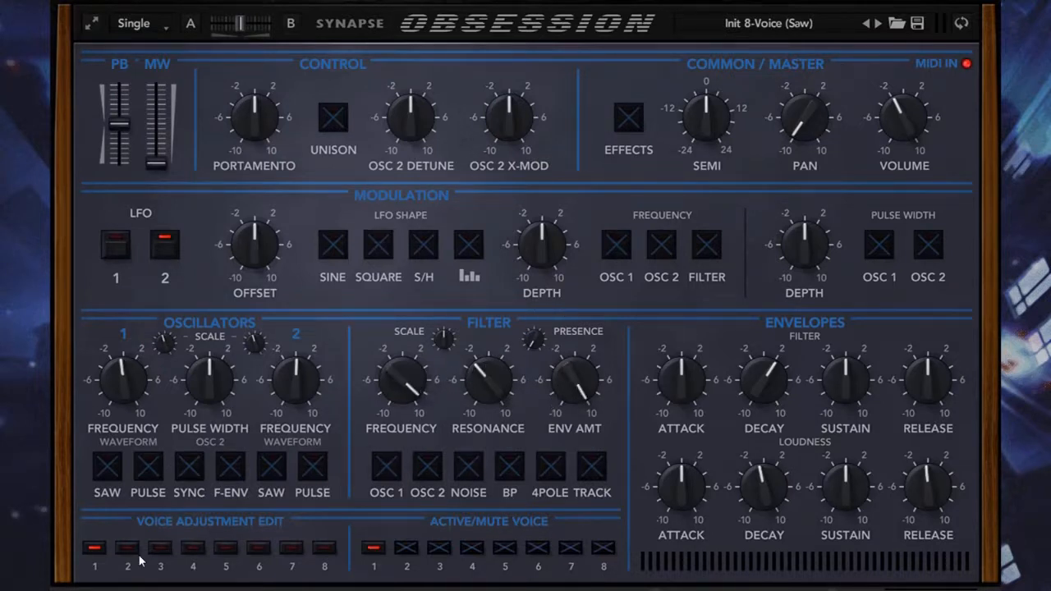
{"action": "left_click", "coordinate": [92, 548]}
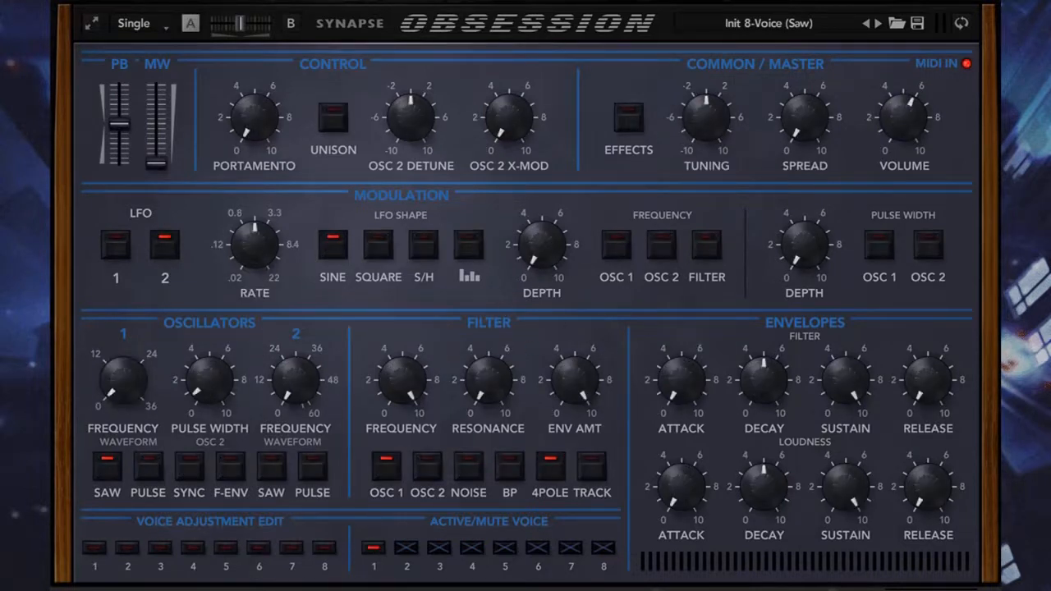
Step: Lower voice 1's filter presence adjustment, leave voice adjustment editing, and raise the main filter frequency to about 5
{"action": "left_click", "coordinate": [105, 548]}
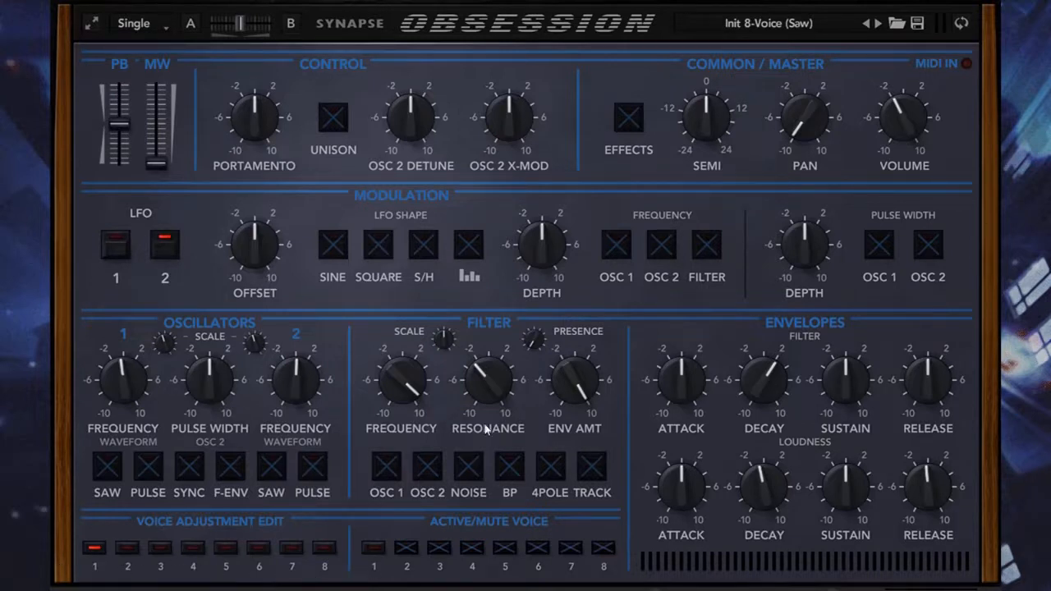
{"action": "left_click_drag", "start_coordinate": [529, 361], "coordinate": [515, 497]}
{"action": "left_click", "coordinate": [94, 549]}
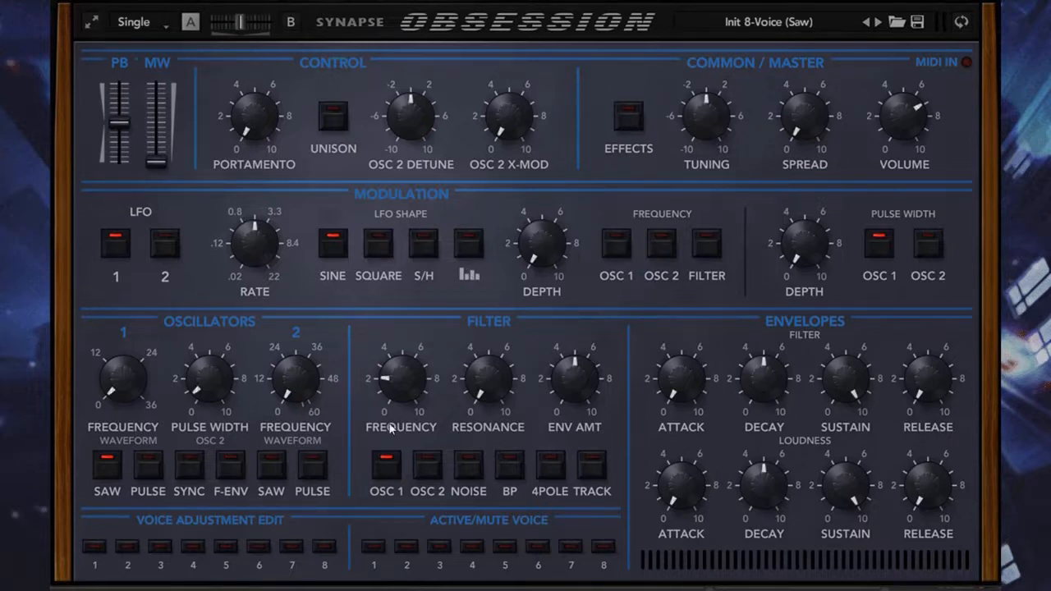
{"action": "mouse_move", "coordinate": [410, 399]}
{"action": "left_mouse_down"}
{"action": "mouse_move", "coordinate": [412, 360]}
{"action": "mouse_move", "coordinate": [419, 383]}
{"action": "left_mouse_up"}
Step: Examine the simulation options and effects panel, including the mod matrix slots and the available modulation sources of slot 1
{"action": "left_click", "coordinate": [964, 20]}
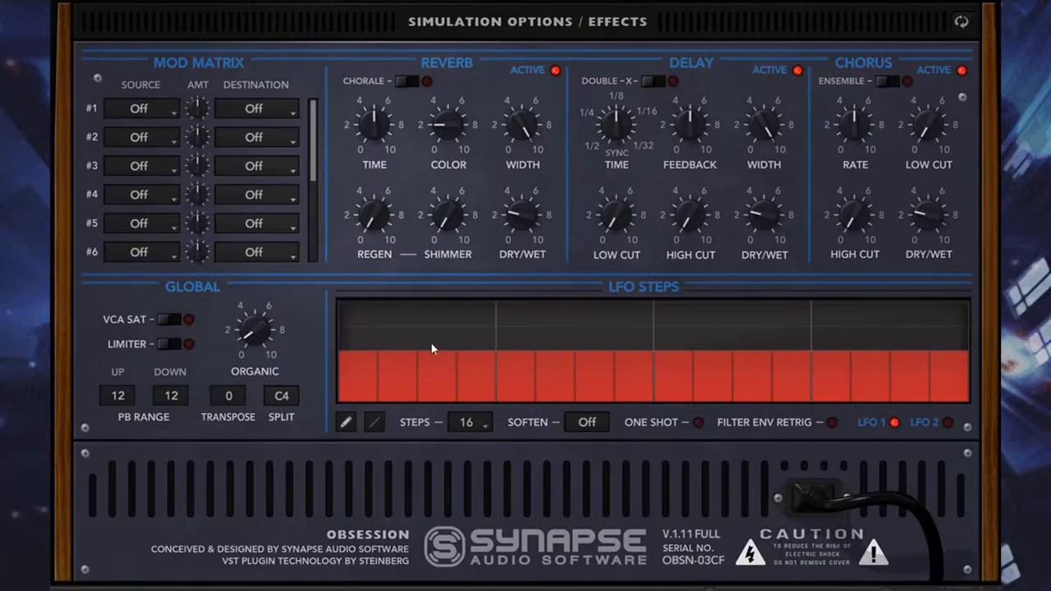
{"action": "left_click", "coordinate": [960, 26]}
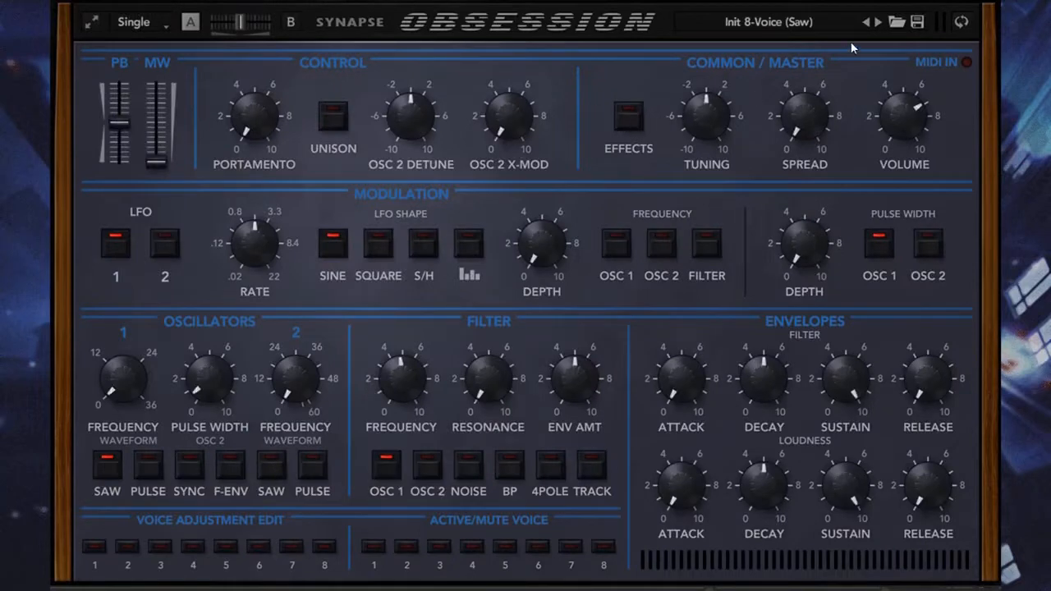
{"action": "left_click", "coordinate": [964, 25]}
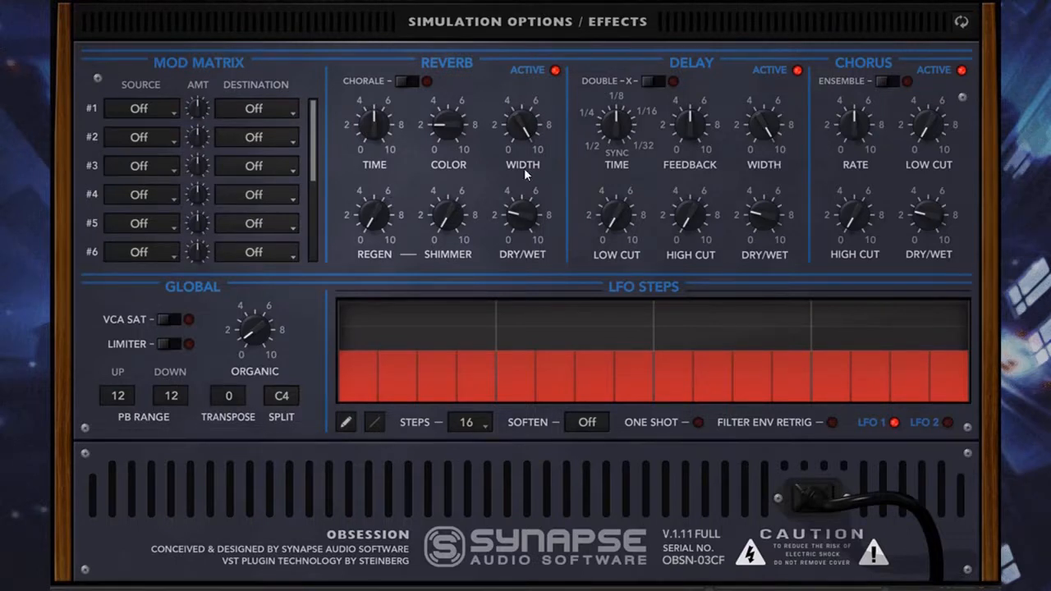
{"action": "left_click", "coordinate": [136, 116]}
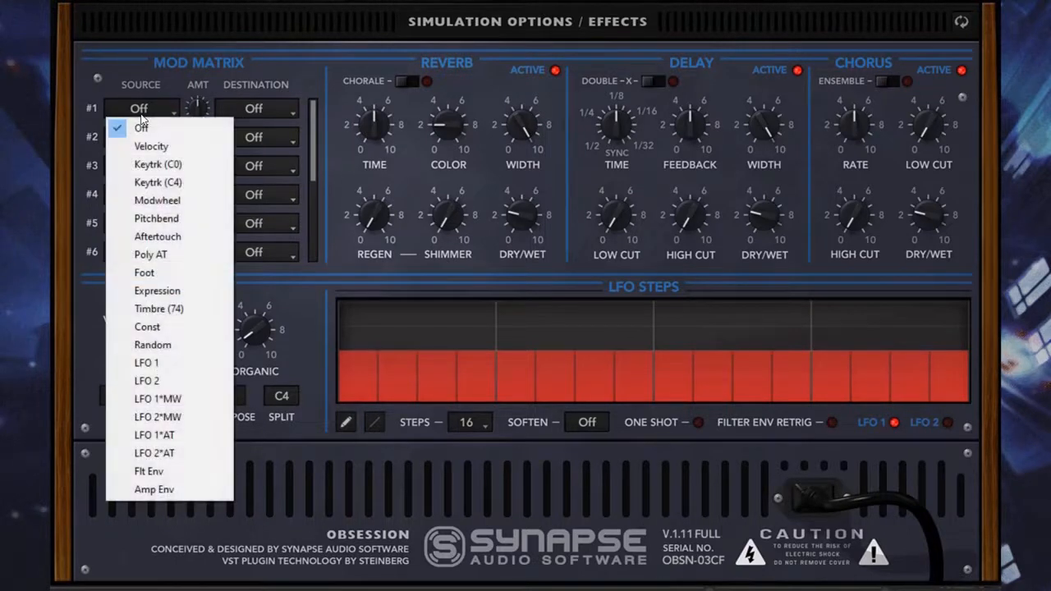
{"action": "left_click", "coordinate": [193, 61]}
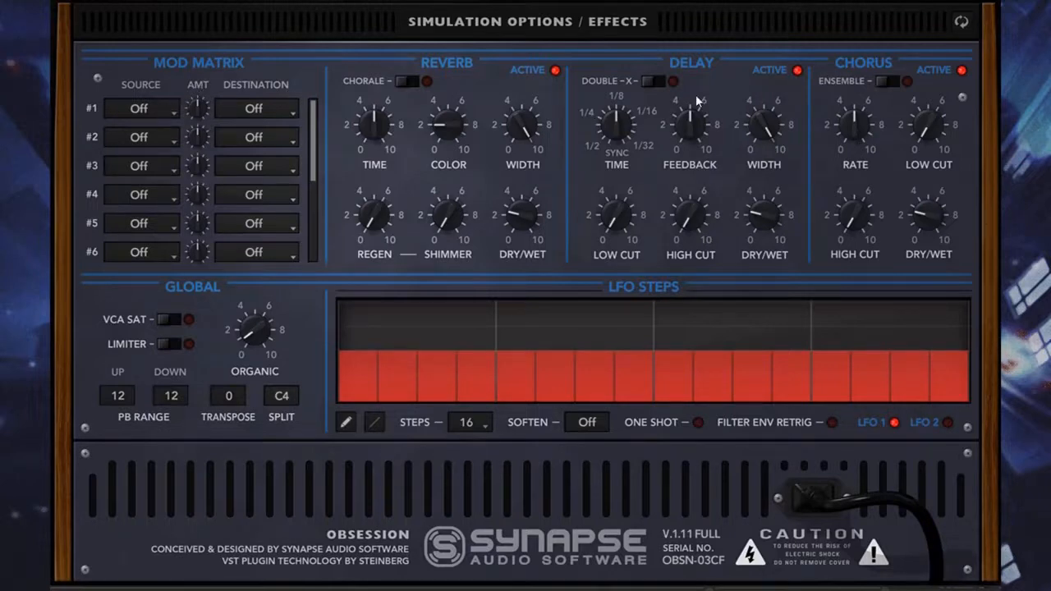
{"action": "left_click", "coordinate": [961, 23]}
{"action": "left_click", "coordinate": [963, 27]}
{"action": "left_click_drag", "start_coordinate": [314, 127], "coordinate": [292, 63]}
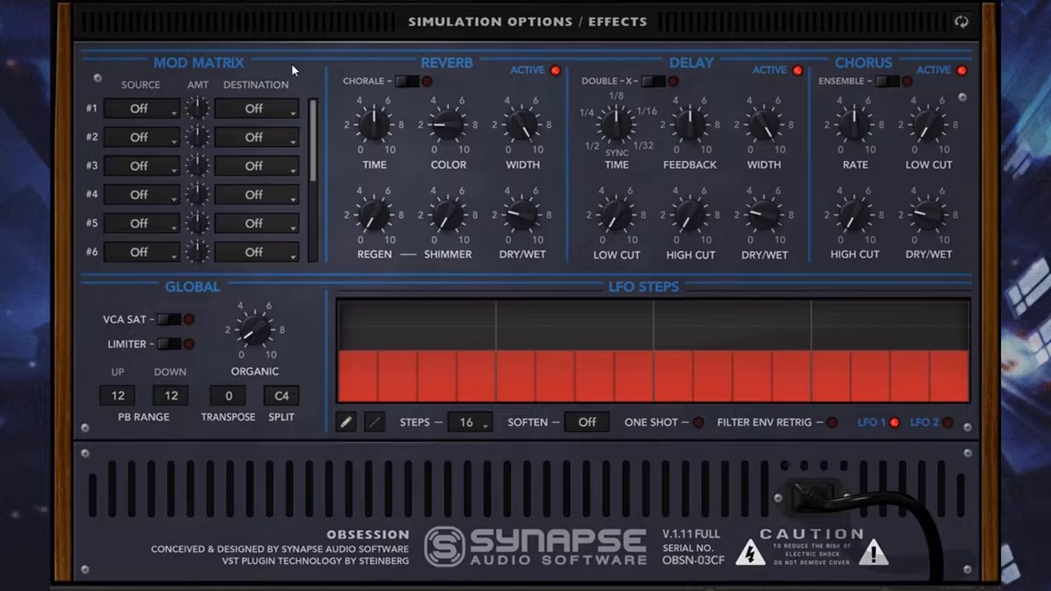
{"action": "left_click", "coordinate": [143, 107]}
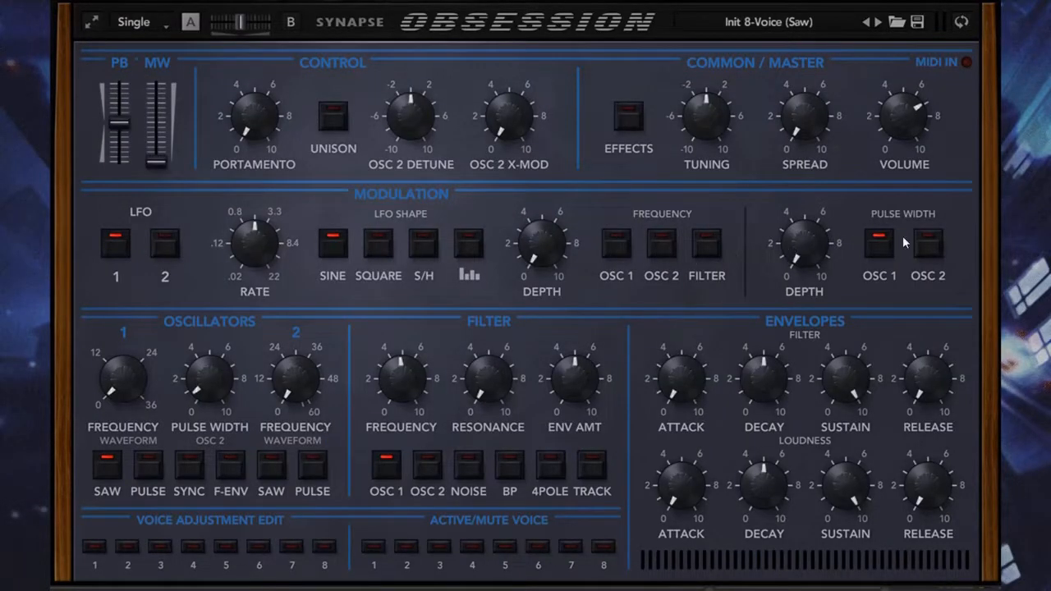
{"action": "left_click", "coordinate": [961, 21]}
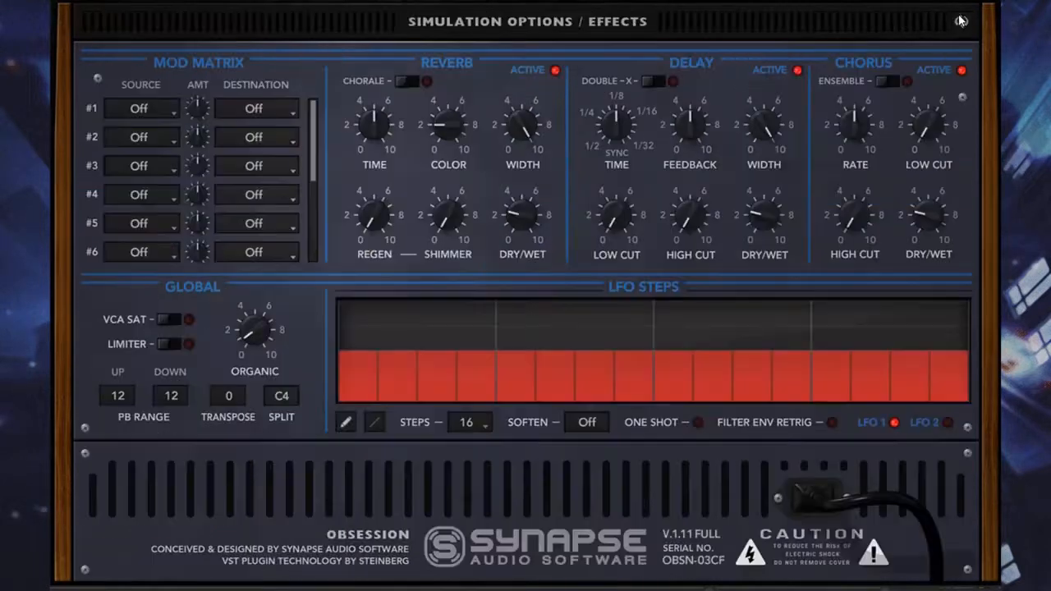
{"action": "left_click", "coordinate": [153, 118]}
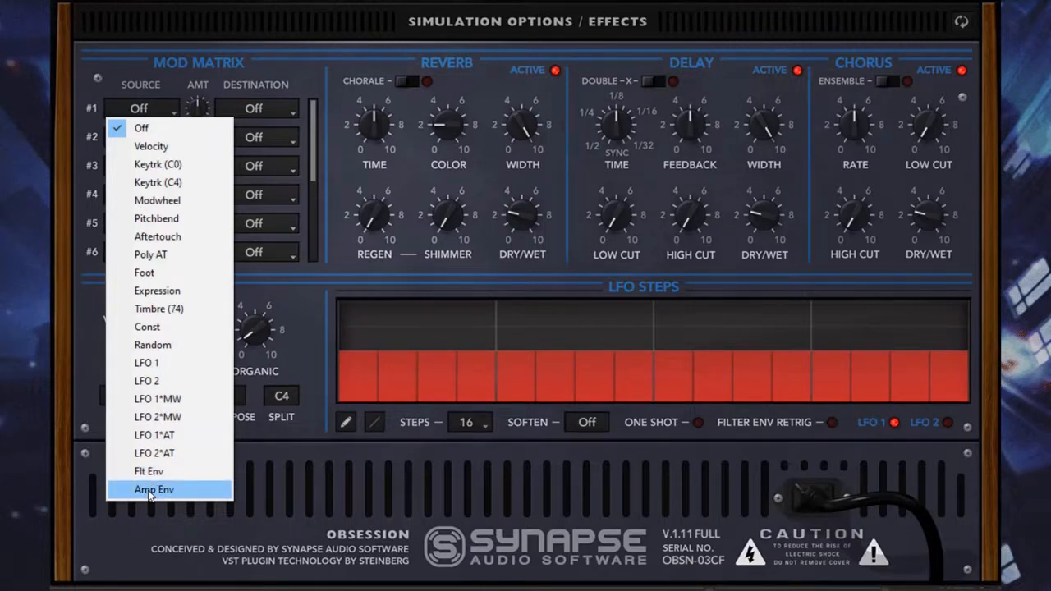
{"action": "left_click", "coordinate": [165, 64]}
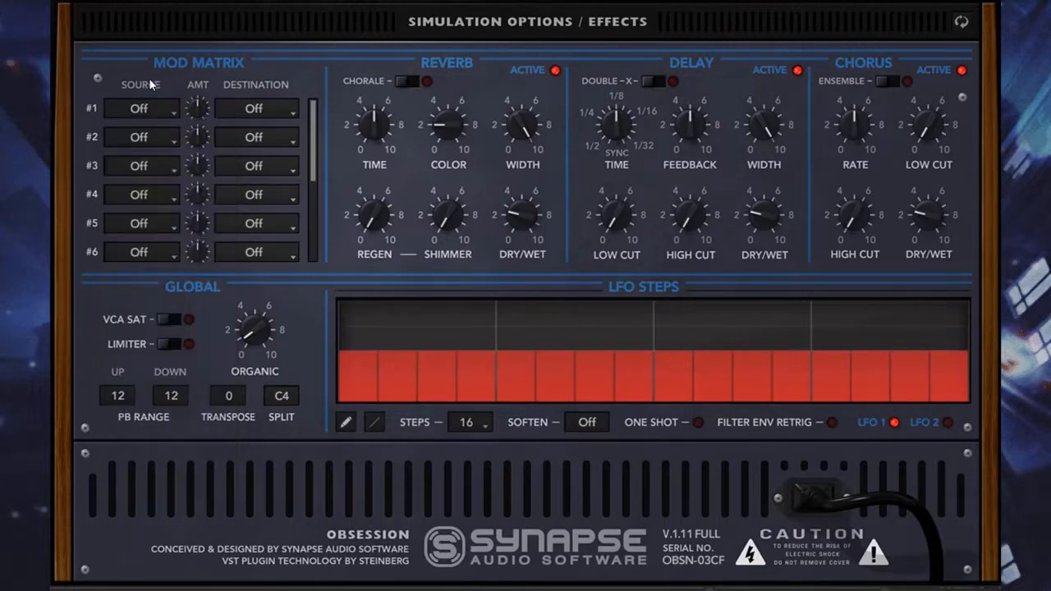
Step: Browse the modulation destinations of mod matrix slot 1 and choose Cutoff
{"action": "left_click", "coordinate": [243, 108]}
{"action": "left_click", "coordinate": [267, 108]}
{"action": "left_click", "coordinate": [243, 108]}
{"action": "left_click", "coordinate": [254, 1]}
{"action": "left_click", "coordinate": [278, 111]}
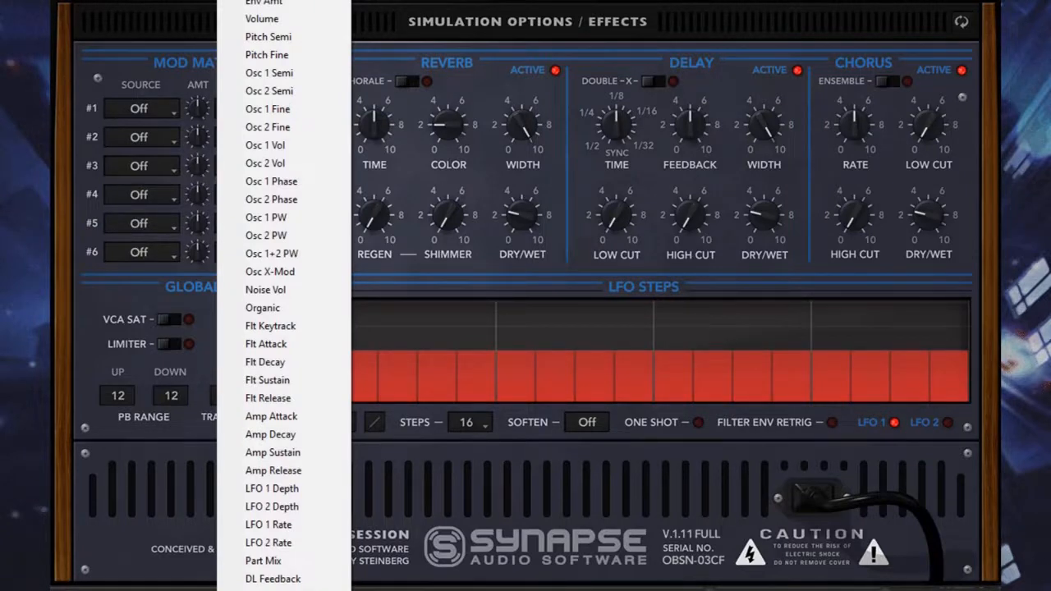
{"action": "left_click", "coordinate": [261, 0]}
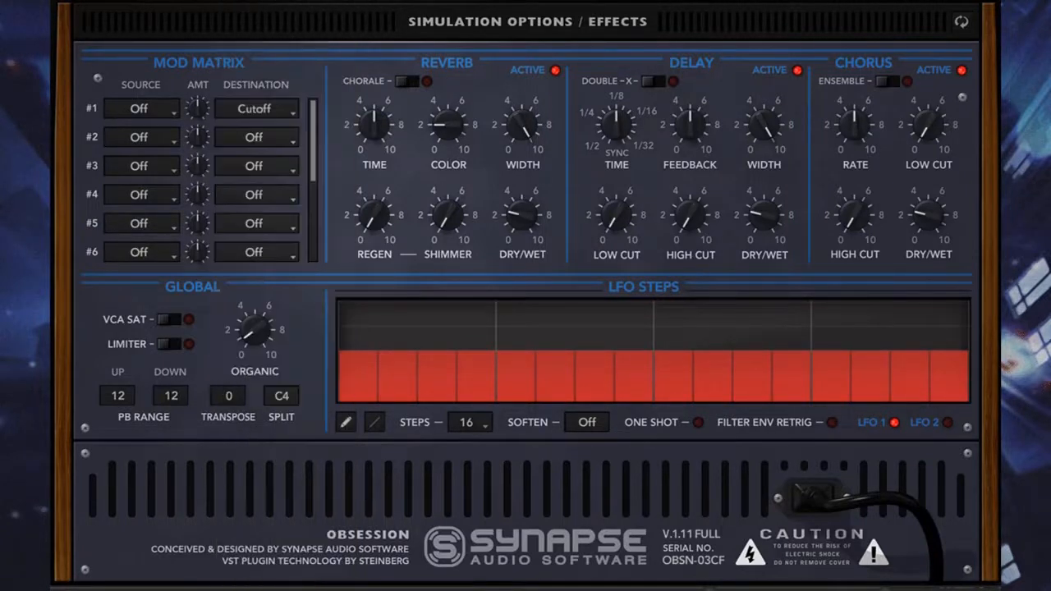
Step: Assign Velocity as the source of mod matrix slot 1 and give it a clearly positive amount
{"action": "left_click", "coordinate": [160, 108]}
{"action": "left_click", "coordinate": [164, 145]}
{"action": "left_click_drag", "start_coordinate": [198, 111], "coordinate": [205, 63]}
{"action": "left_click_drag", "start_coordinate": [212, 107], "coordinate": [212, 101]}
Step: On the main panel, lower the filter frequency and reduce the filter envelope amount to about 1.5
{"action": "left_click", "coordinate": [959, 25]}
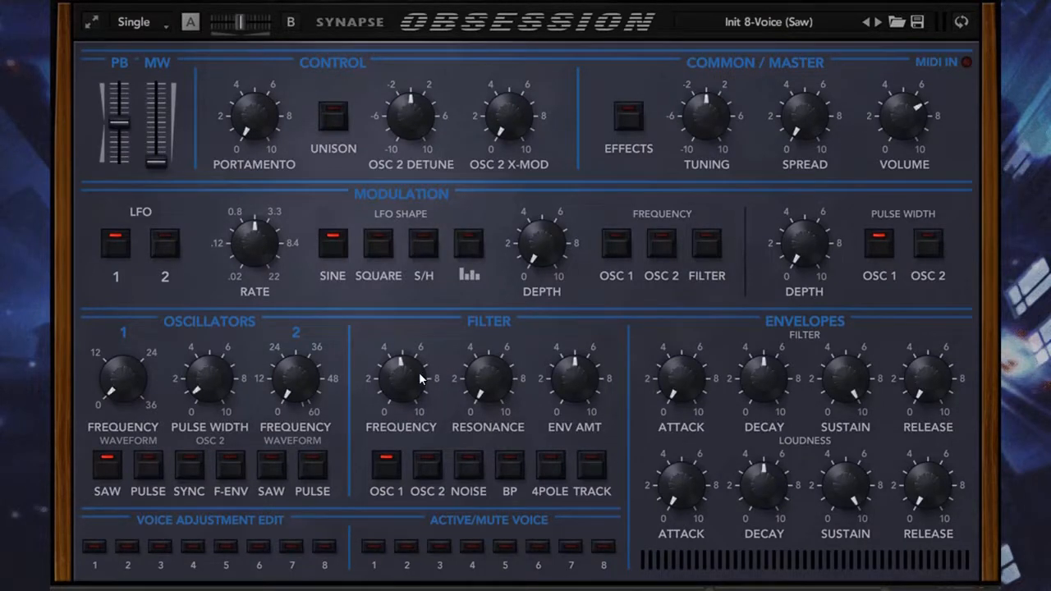
{"action": "left_click_drag", "start_coordinate": [421, 378], "coordinate": [403, 434]}
{"action": "left_click_drag", "start_coordinate": [567, 383], "coordinate": [551, 445]}
Step: Turn the velocity-to-cutoff amount in mod matrix slot 1 negative and raise the main filter frequency to about 8
{"action": "left_click", "coordinate": [960, 25]}
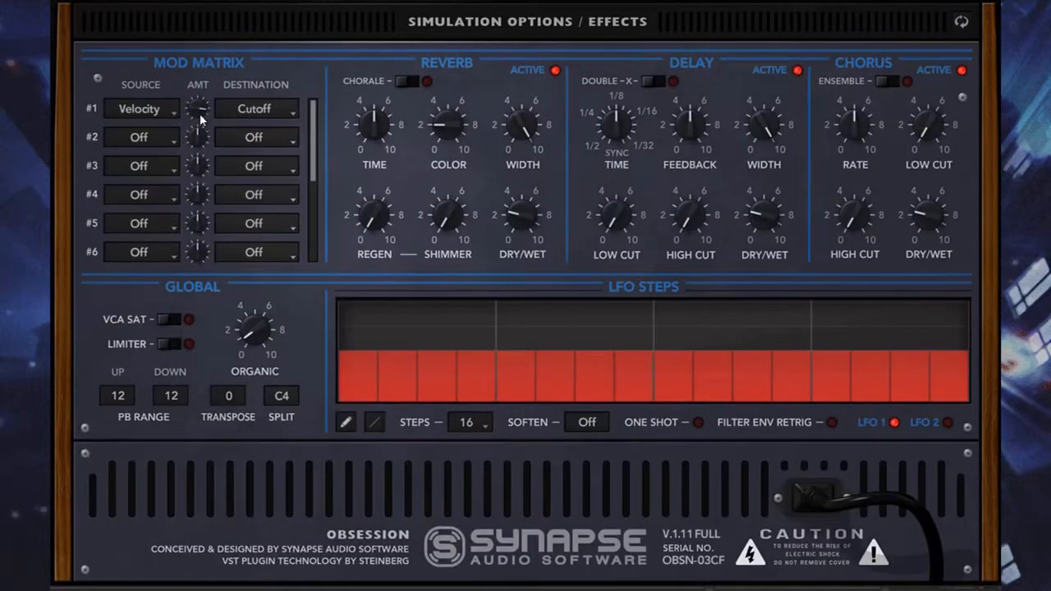
{"action": "left_click_drag", "start_coordinate": [202, 118], "coordinate": [189, 229]}
{"action": "left_click", "coordinate": [962, 23]}
{"action": "left_click_drag", "start_coordinate": [408, 412], "coordinate": [424, 349]}
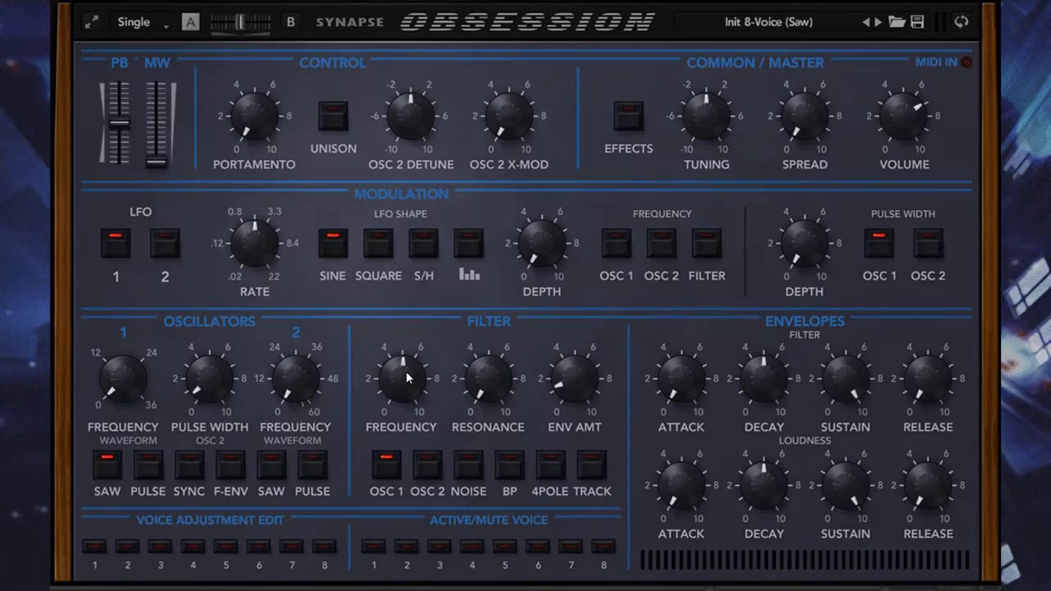
{"action": "left_click_drag", "start_coordinate": [407, 378], "coordinate": [403, 343]}
Step: Change mod matrix slot 1's destination to Env Amt and set its amount to +40
{"action": "left_click", "coordinate": [966, 28]}
{"action": "left_click_drag", "start_coordinate": [202, 109], "coordinate": [198, 63]}
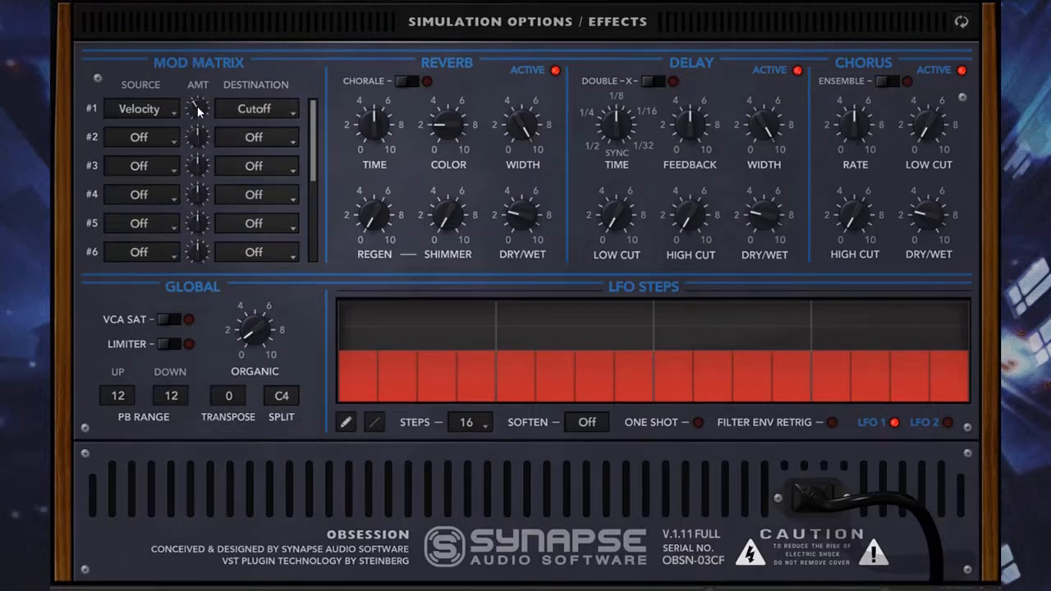
{"action": "left_click", "coordinate": [259, 110]}
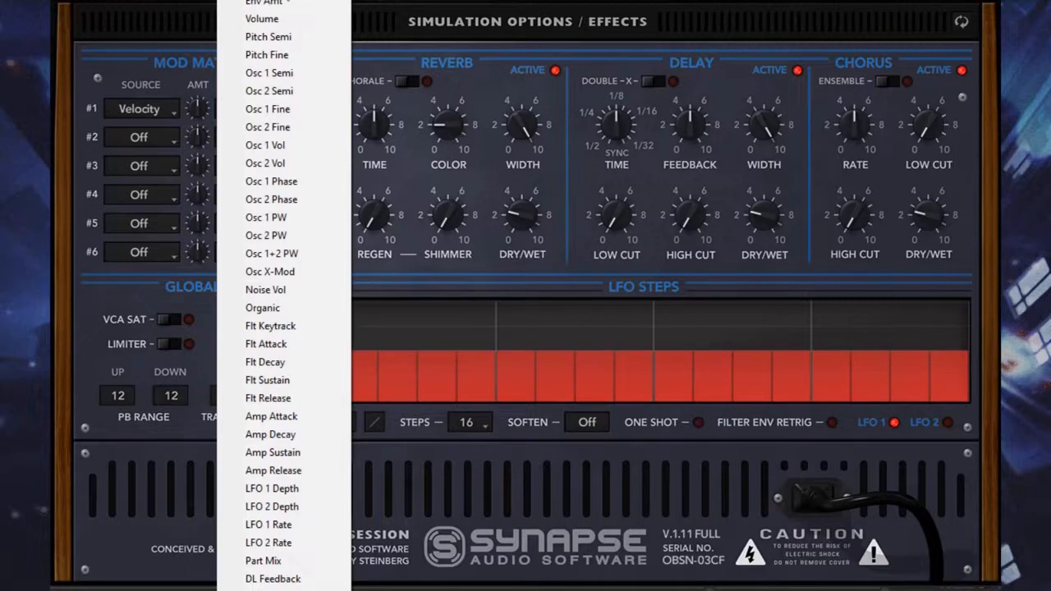
{"action": "left_click", "coordinate": [289, 6]}
{"action": "left_click_drag", "start_coordinate": [207, 114], "coordinate": [209, 76]}
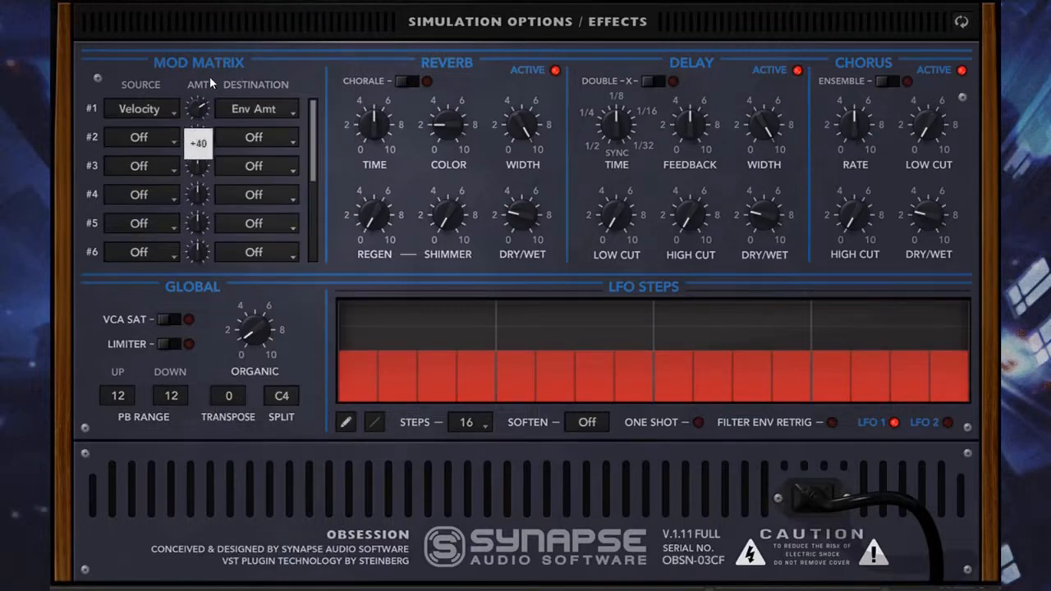
Step: On the main panel, lower the filter frequency to about 2 and the filter envelope sustain to 0
{"action": "left_click", "coordinate": [960, 25]}
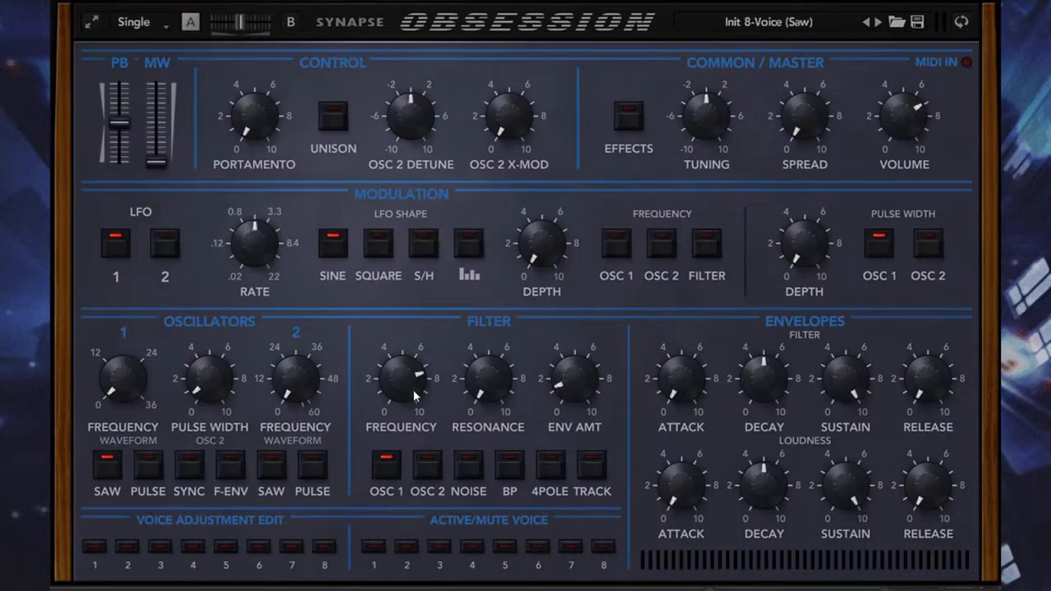
{"action": "left_click_drag", "start_coordinate": [414, 390], "coordinate": [427, 470]}
{"action": "left_click_drag", "start_coordinate": [852, 384], "coordinate": [784, 574]}
Step: Raise the amount of mod matrix slot 1 a little and switch its destination back to Cutoff
{"action": "left_click", "coordinate": [961, 23]}
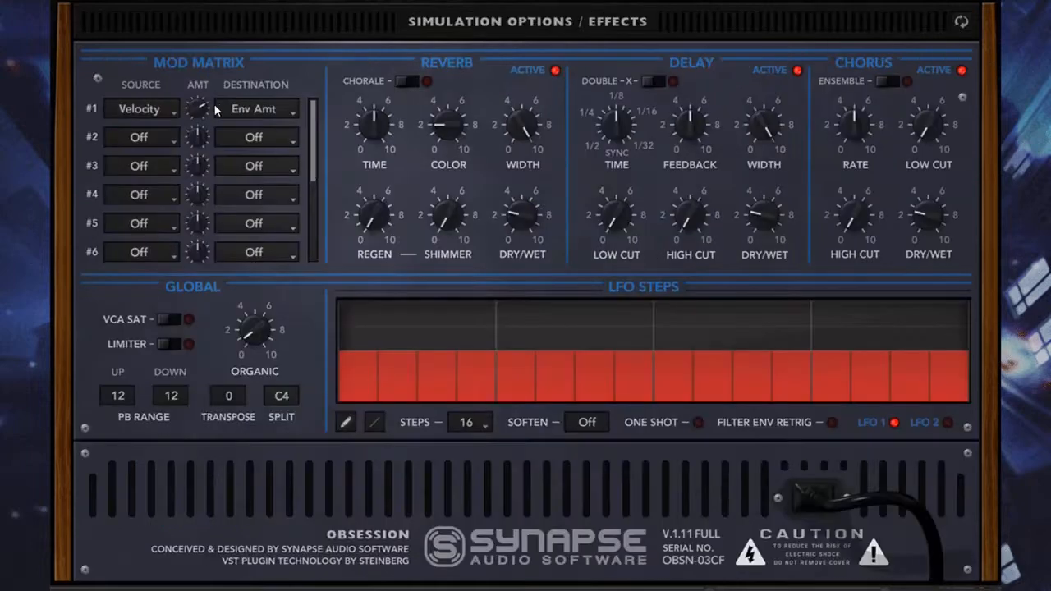
{"action": "left_click_drag", "start_coordinate": [216, 110], "coordinate": [222, 90]}
{"action": "left_click", "coordinate": [242, 109]}
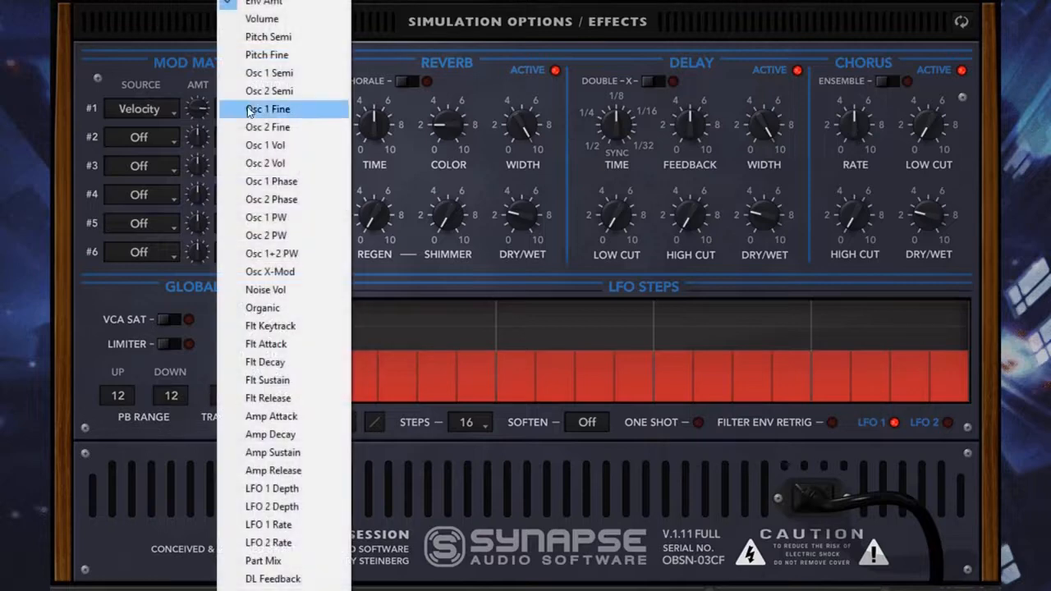
{"action": "left_click", "coordinate": [264, 23]}
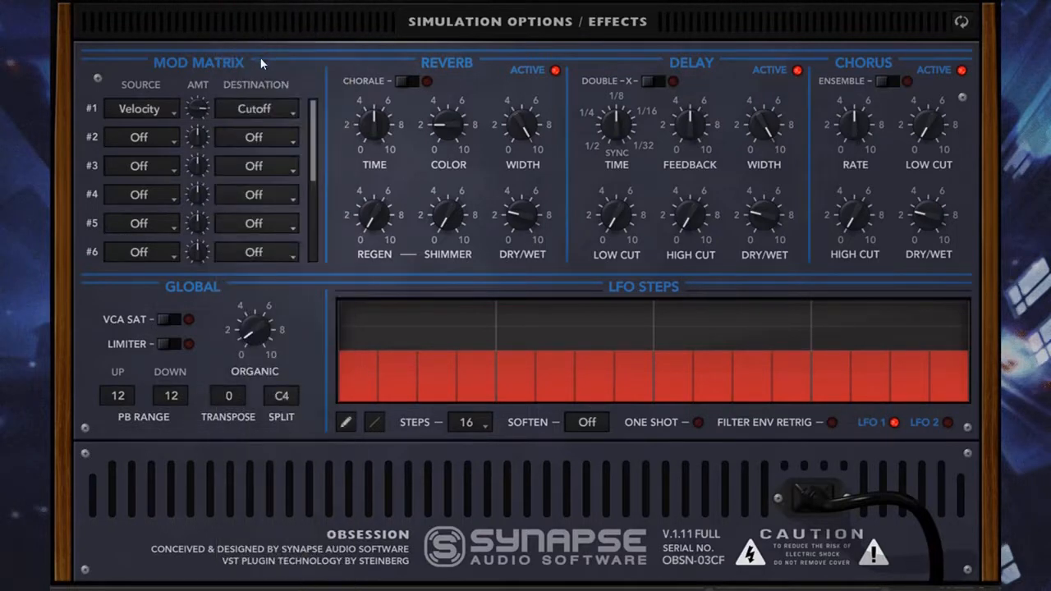
Step: Check the main panel's filter settings and change the destination of mod matrix slot 1 to Volume
{"action": "left_click", "coordinate": [956, 25]}
{"action": "left_click", "coordinate": [961, 23]}
{"action": "left_click", "coordinate": [961, 23]}
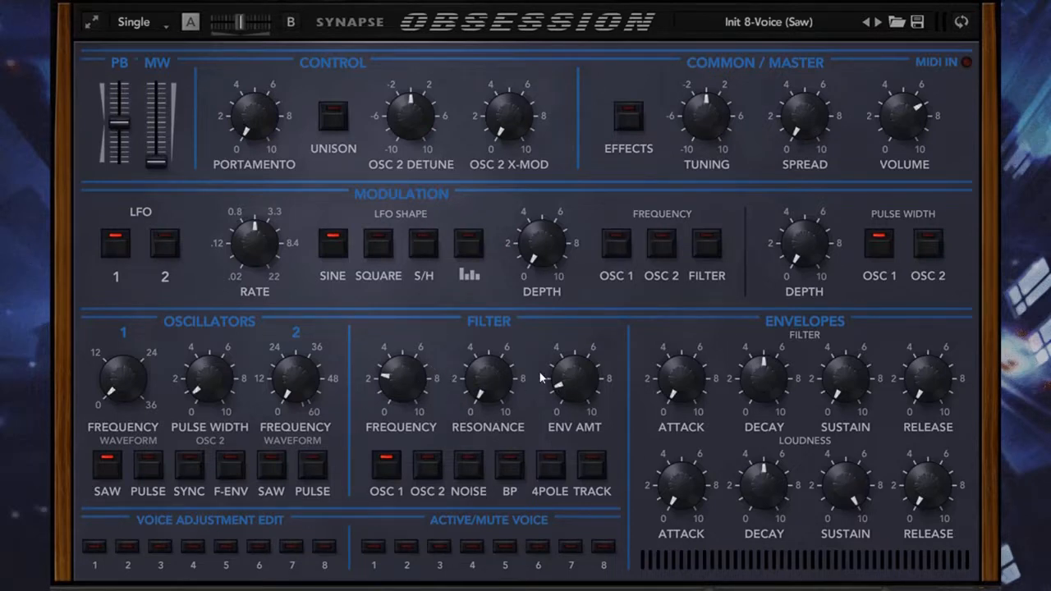
{"action": "left_click", "coordinate": [962, 24]}
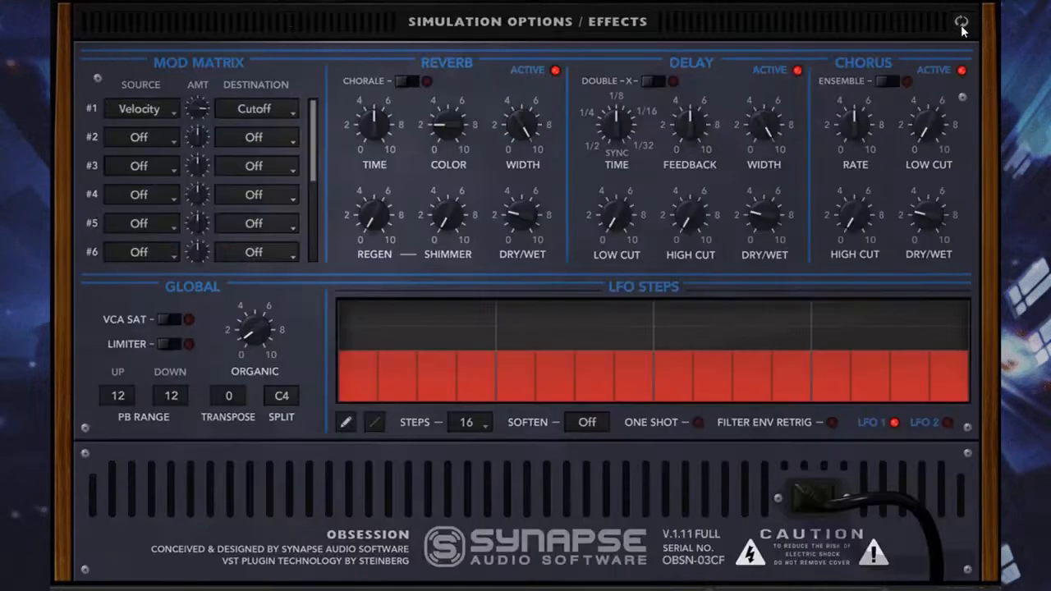
{"action": "left_click", "coordinate": [221, 136]}
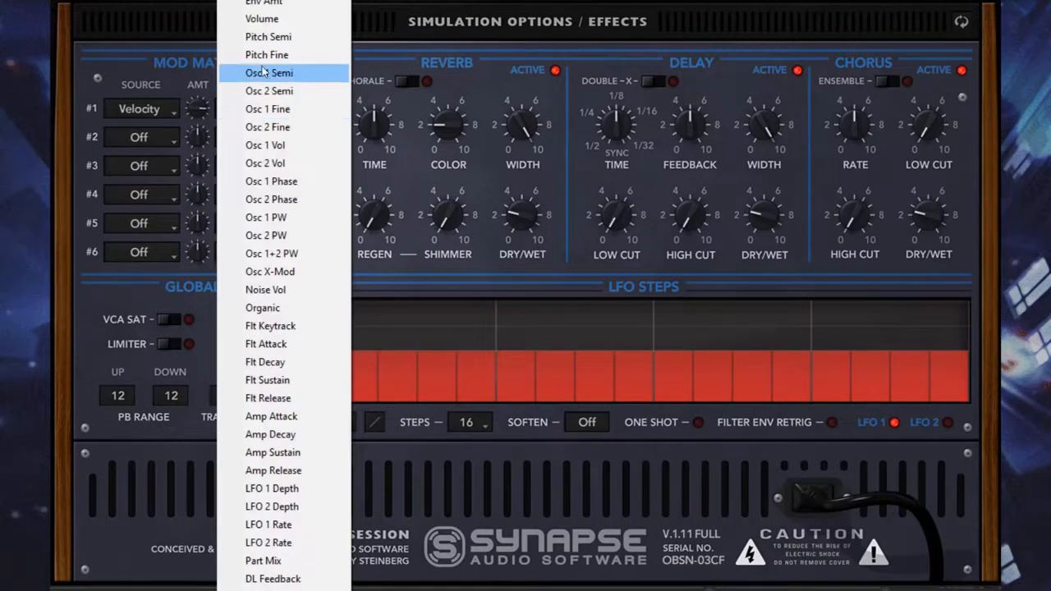
{"action": "left_click", "coordinate": [274, 23]}
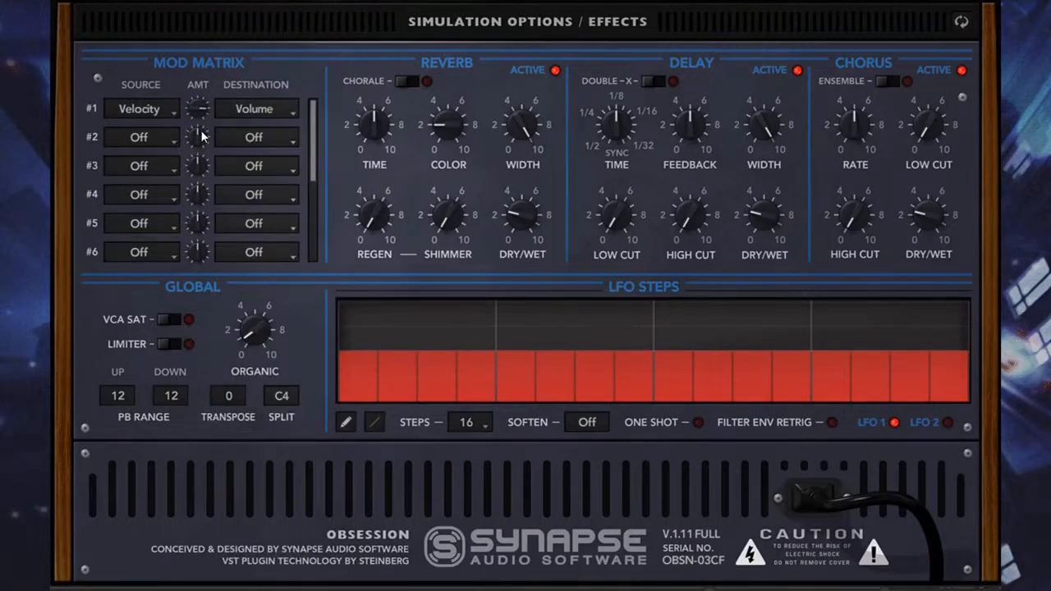
Step: Return to the main panel and raise the filter frequency slightly
{"action": "left_click", "coordinate": [961, 22]}
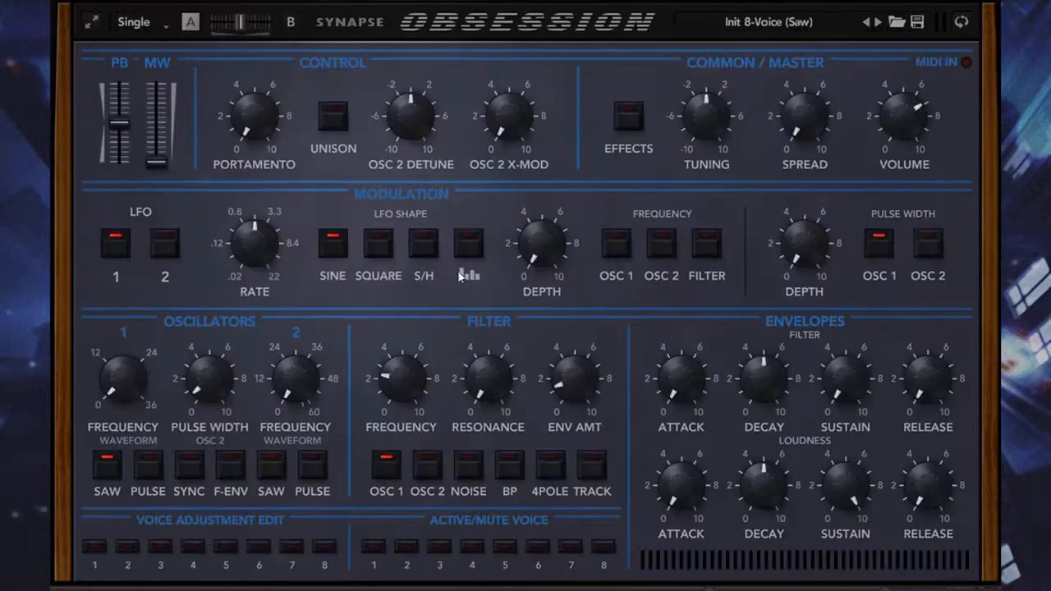
{"action": "mouse_move", "coordinate": [418, 353]}
{"action": "left_click_drag", "start_coordinate": [419, 353], "coordinate": [422, 325]}
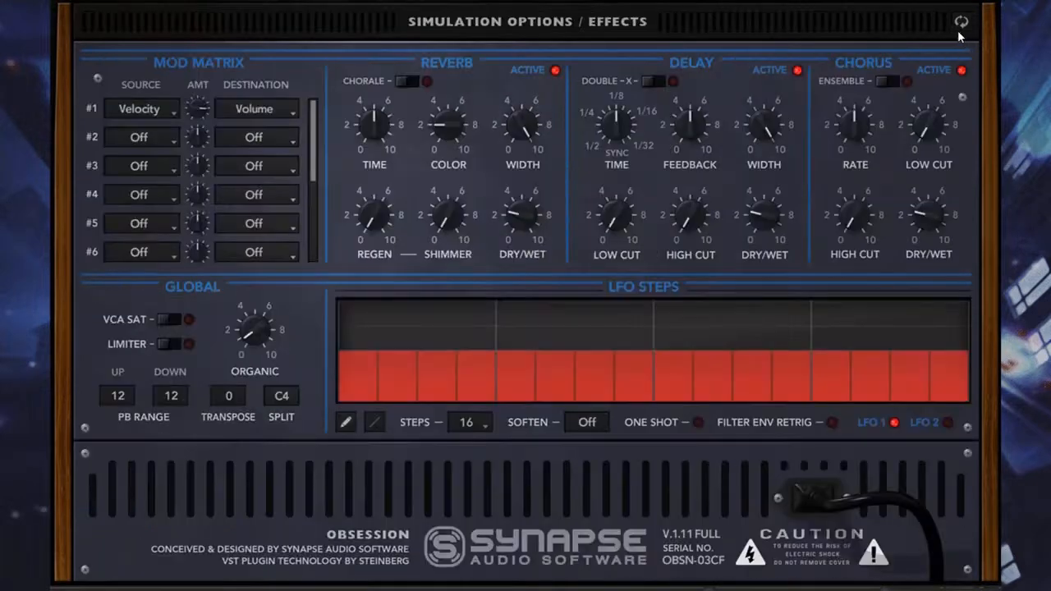
Step: Set the destination of mod matrix slot 1 to Osc 1 Fine
{"action": "left_click", "coordinate": [960, 25]}
{"action": "left_click", "coordinate": [279, 115]}
{"action": "left_click", "coordinate": [269, 112]}
{"action": "left_click", "coordinate": [269, 111]}
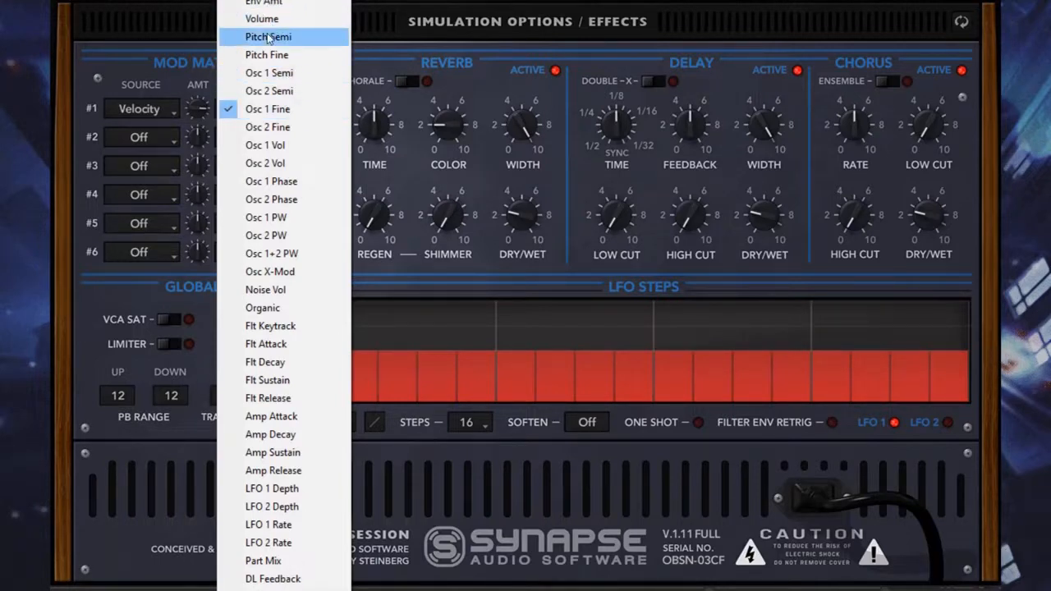
Step: Change mod matrix slot 1's source to Modwheel and look through its destination list, keeping Osc 1 Fine
{"action": "left_click", "coordinate": [159, 113]}
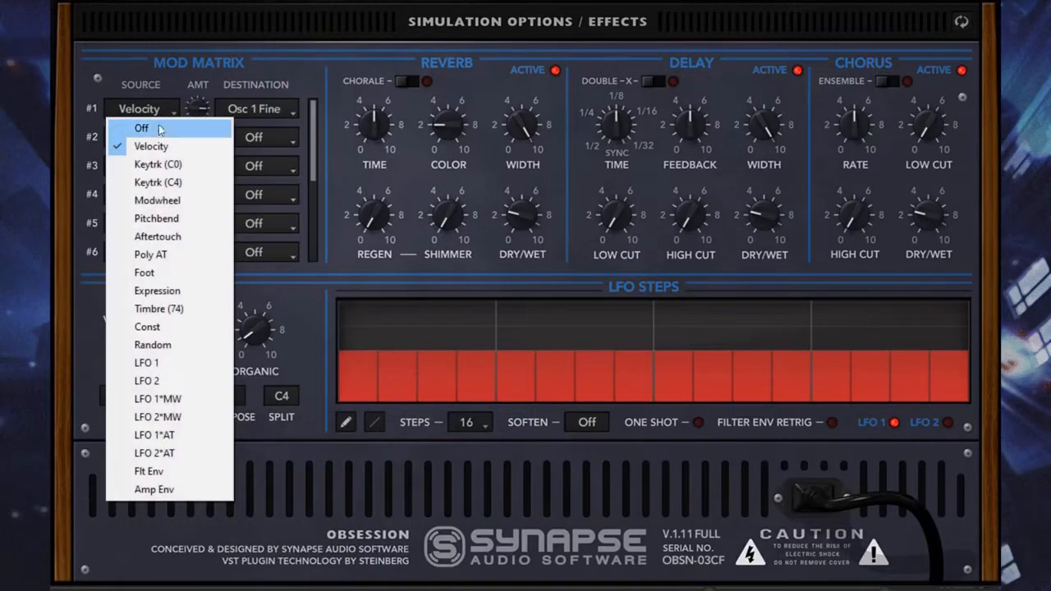
{"action": "left_click", "coordinate": [157, 201]}
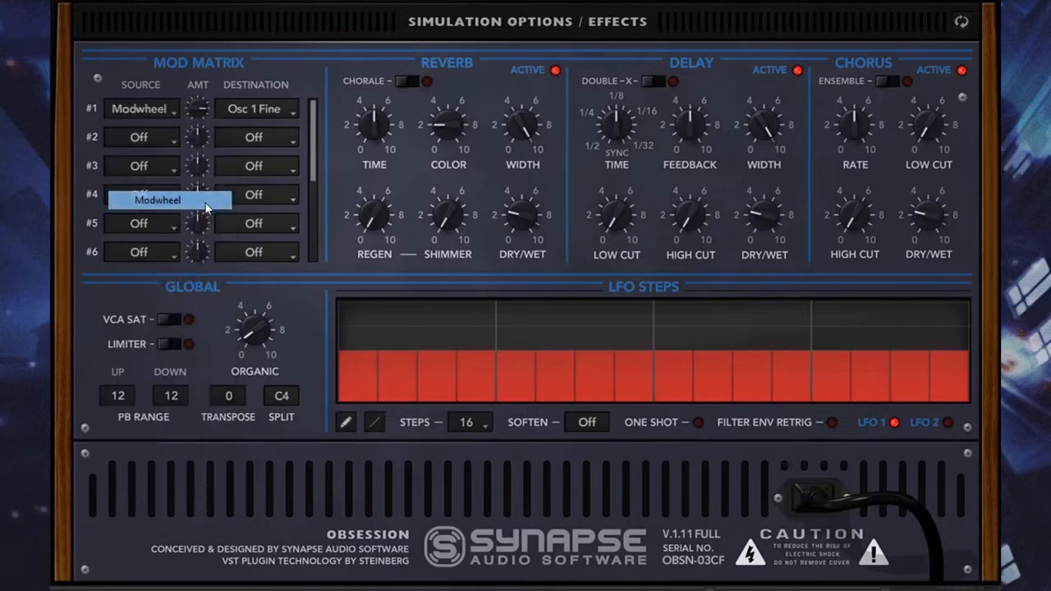
{"action": "left_click", "coordinate": [279, 110]}
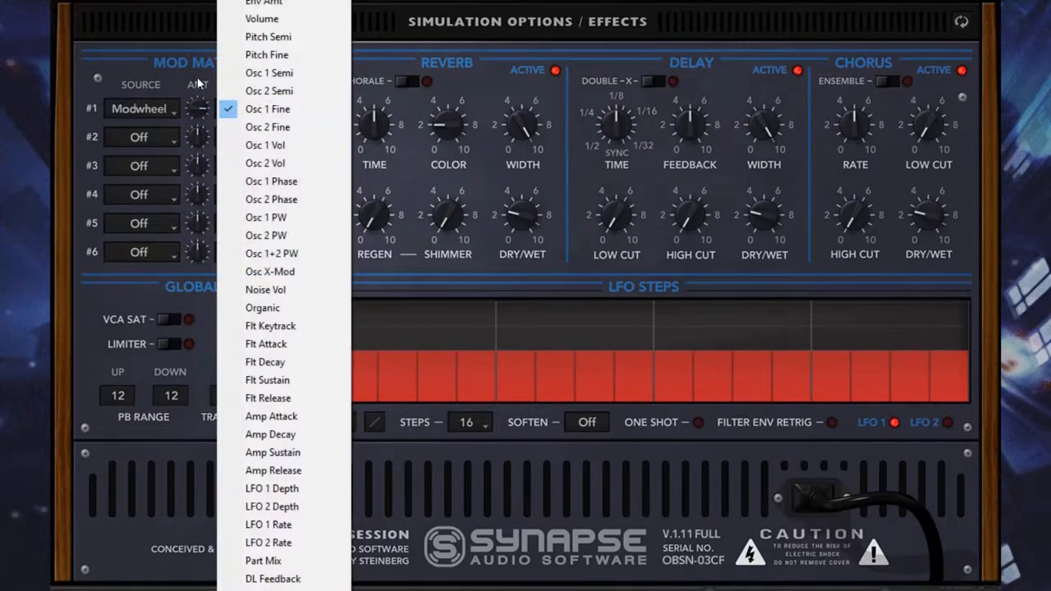
{"action": "left_click", "coordinate": [171, 84]}
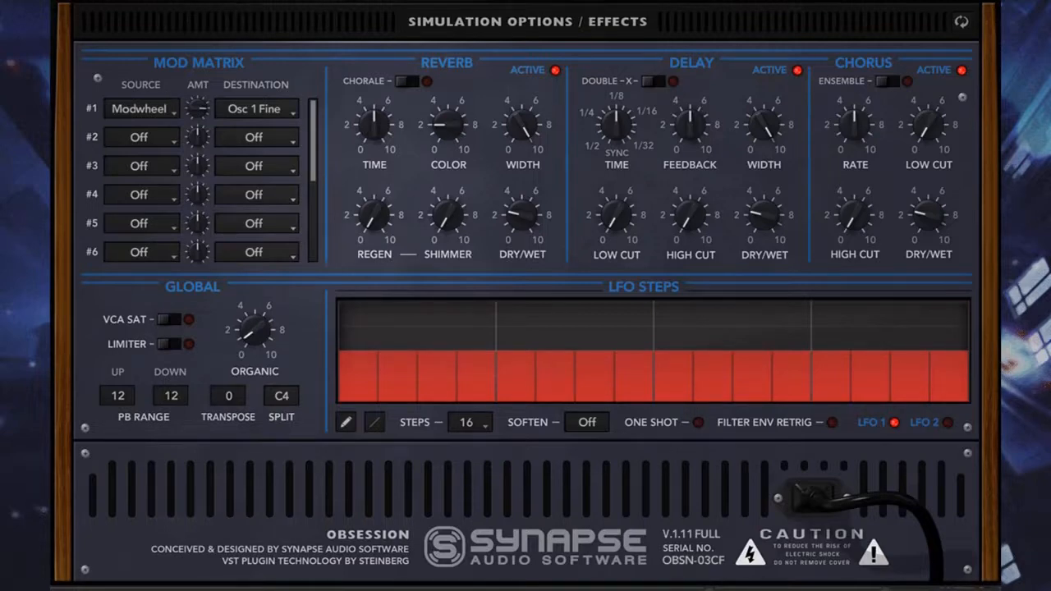
Step: Check the main panel's settings and set the destination of mod matrix slot 1 to Osc 1 Vol
{"action": "left_click", "coordinate": [961, 22]}
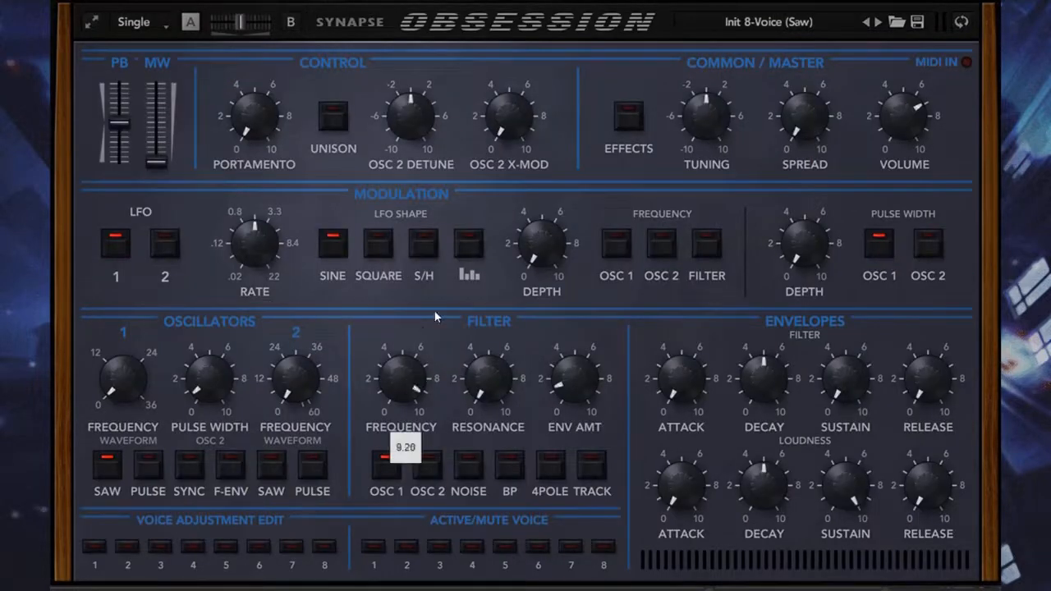
{"action": "left_click", "coordinate": [961, 22]}
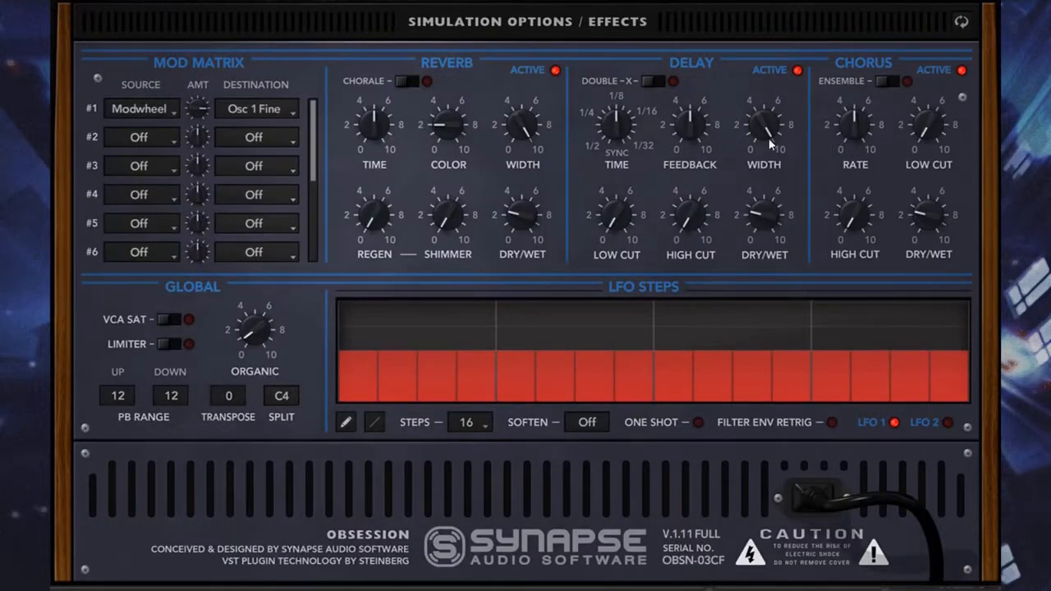
{"action": "left_click", "coordinate": [270, 108]}
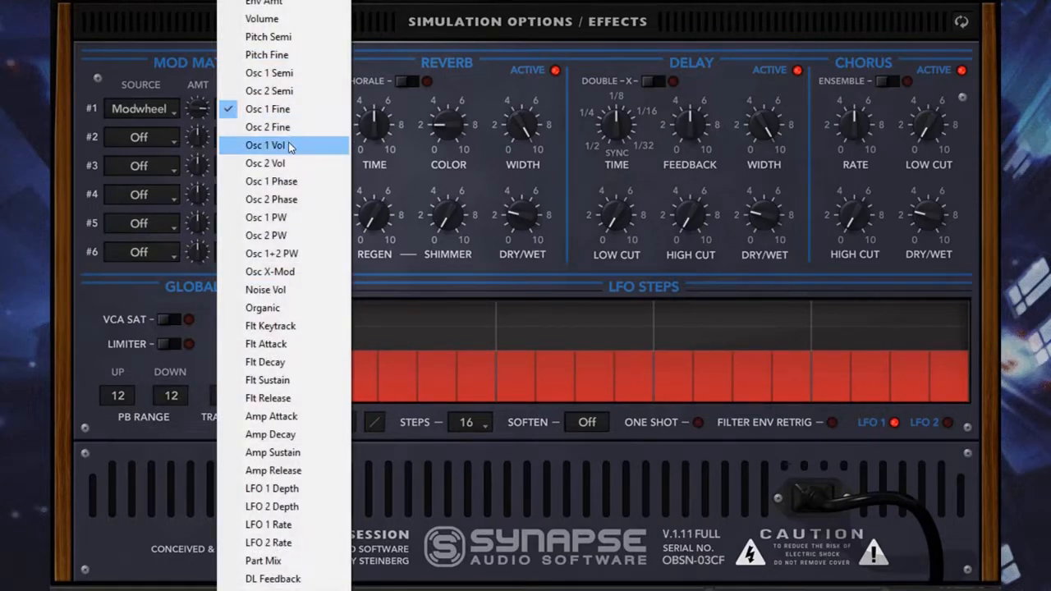
{"action": "left_click", "coordinate": [290, 146]}
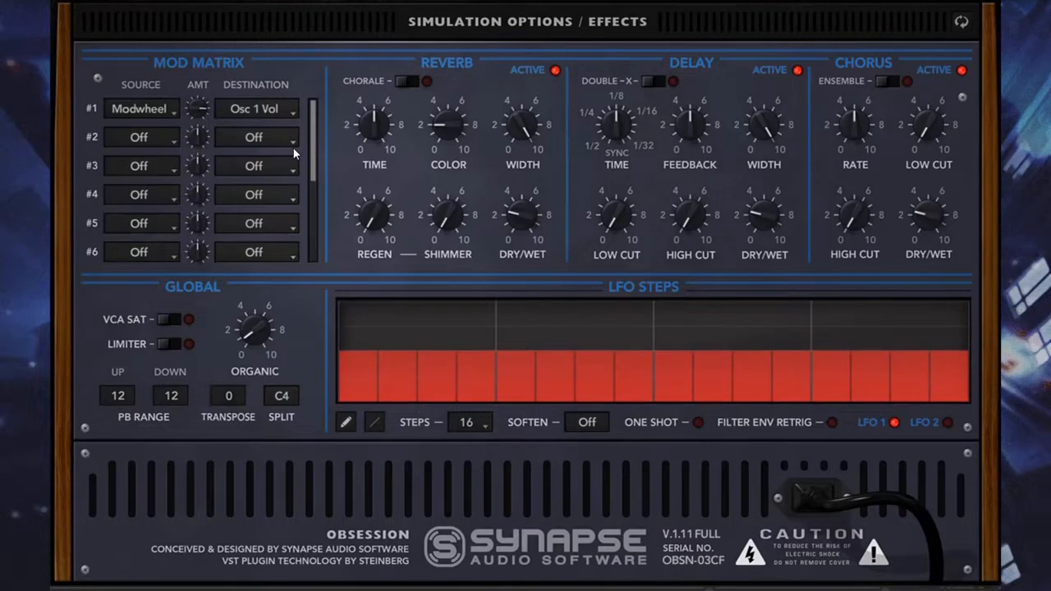
Step: Set mod matrix slot 1's destination to Osc 1 Semi and its source to Velocity
{"action": "left_click", "coordinate": [269, 102]}
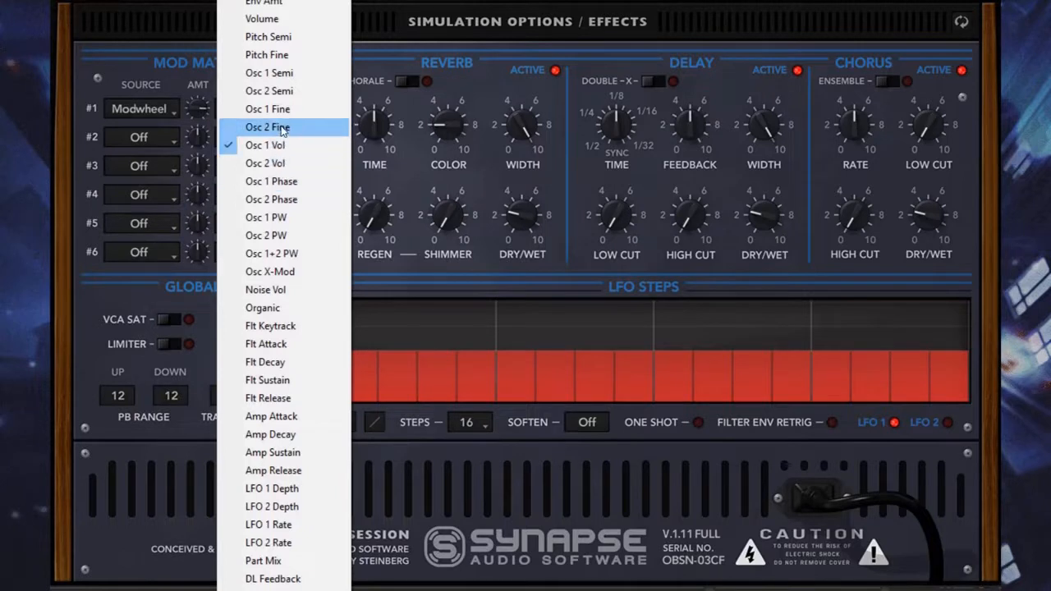
{"action": "left_click", "coordinate": [297, 77]}
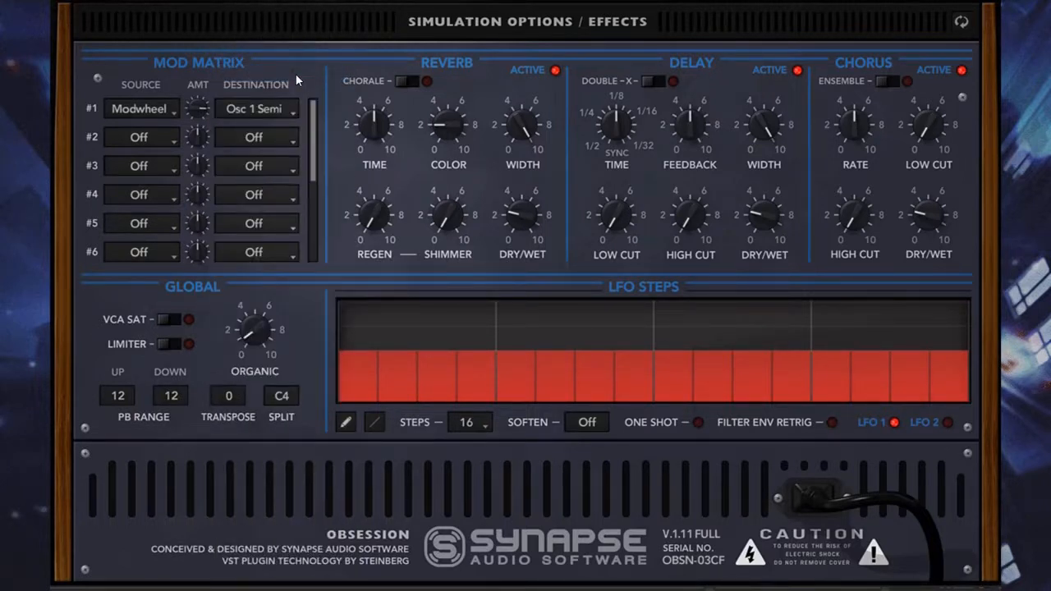
{"action": "left_click", "coordinate": [136, 108]}
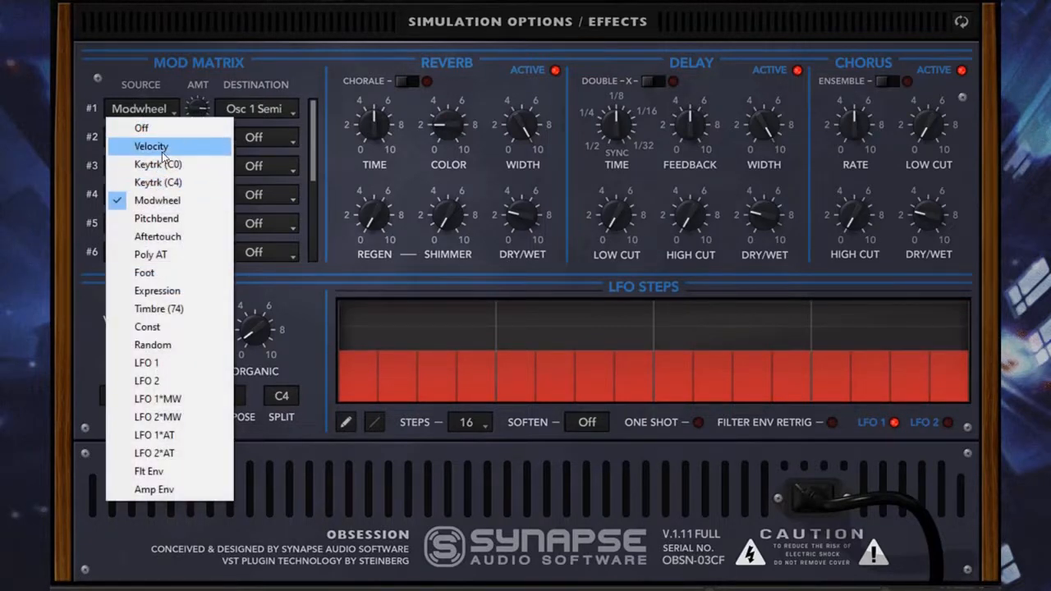
{"action": "left_click", "coordinate": [161, 146]}
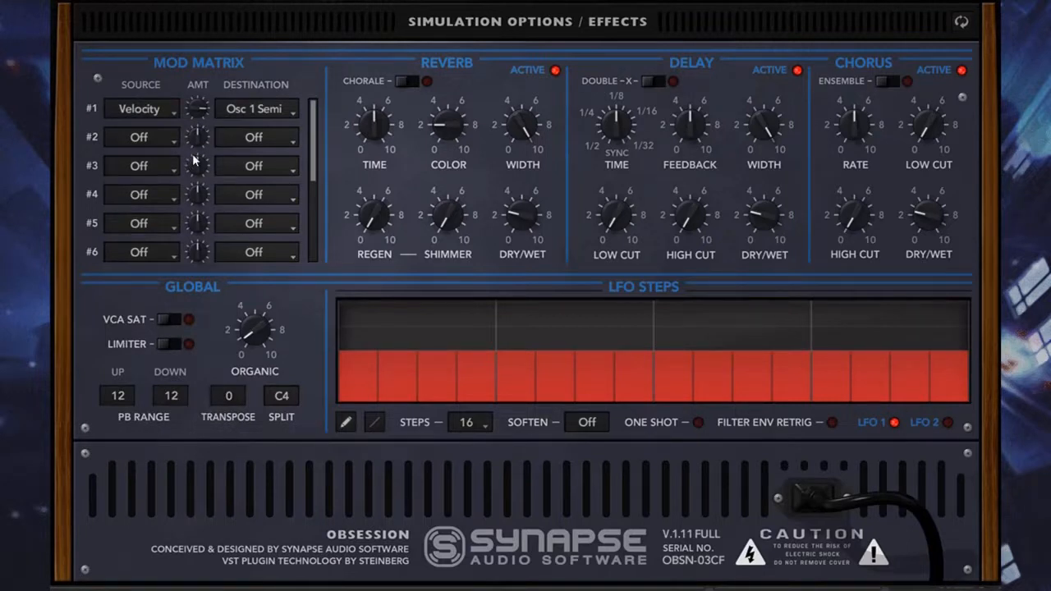
{"action": "left_click", "coordinate": [297, 108]}
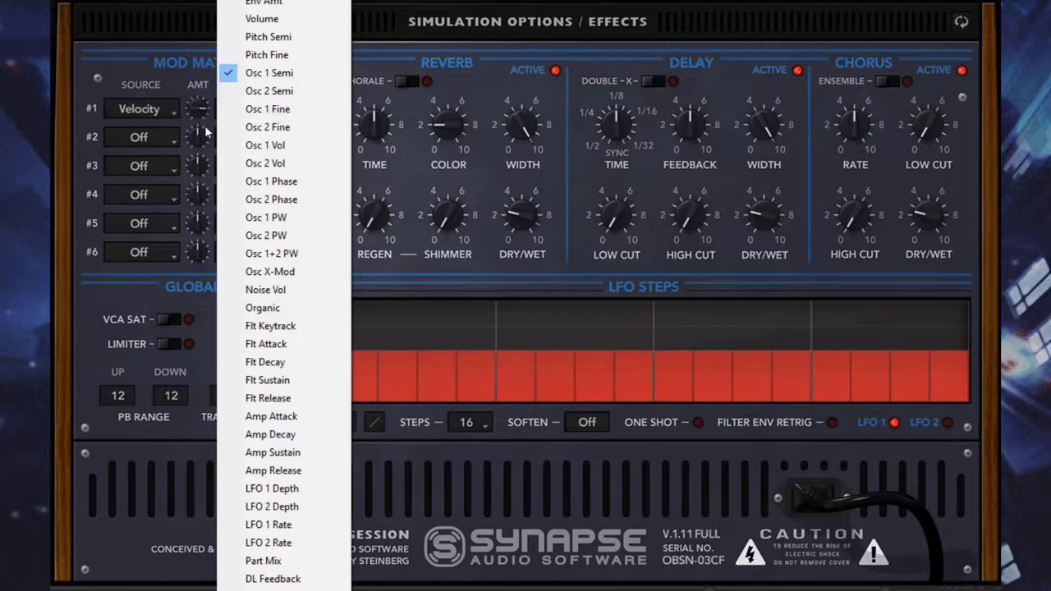
Step: Route LFO 1 to Noise Vol in mod matrix slot 1
{"action": "left_click", "coordinate": [961, 22]}
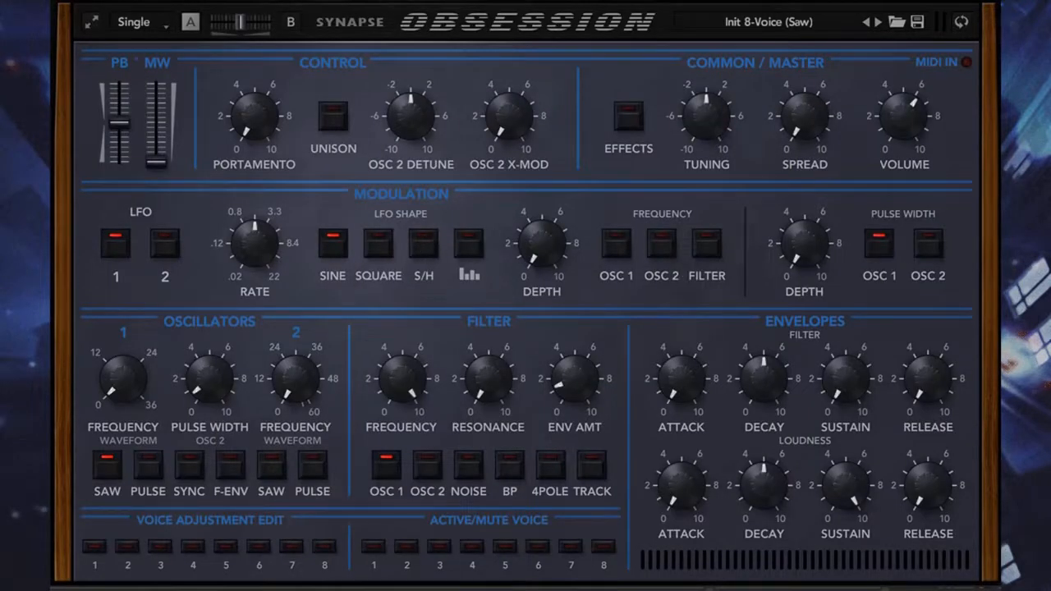
{"action": "left_click", "coordinate": [961, 22]}
{"action": "left_click", "coordinate": [183, 112]}
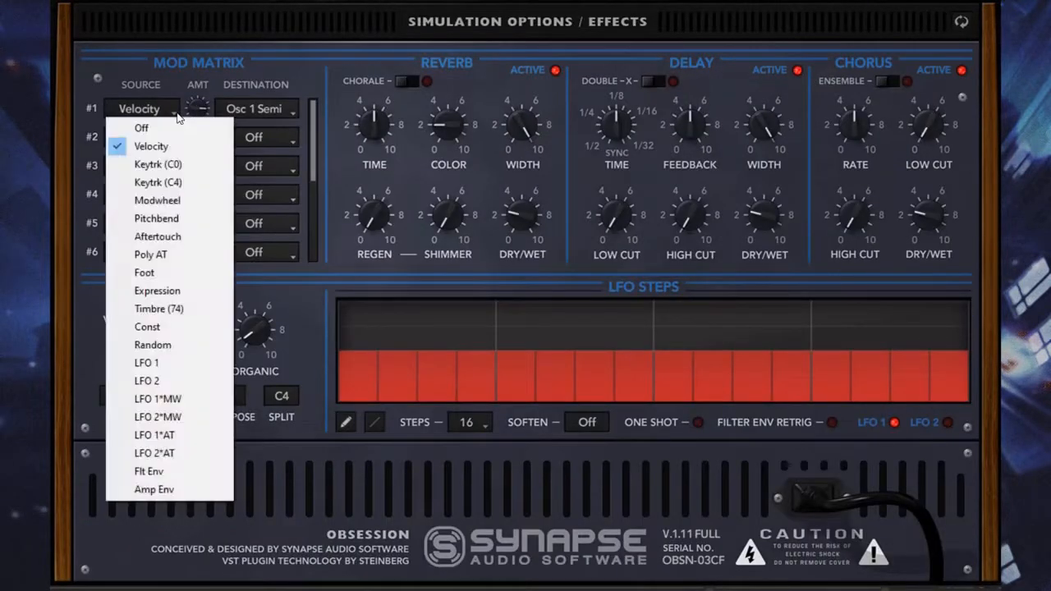
{"action": "left_click", "coordinate": [156, 364]}
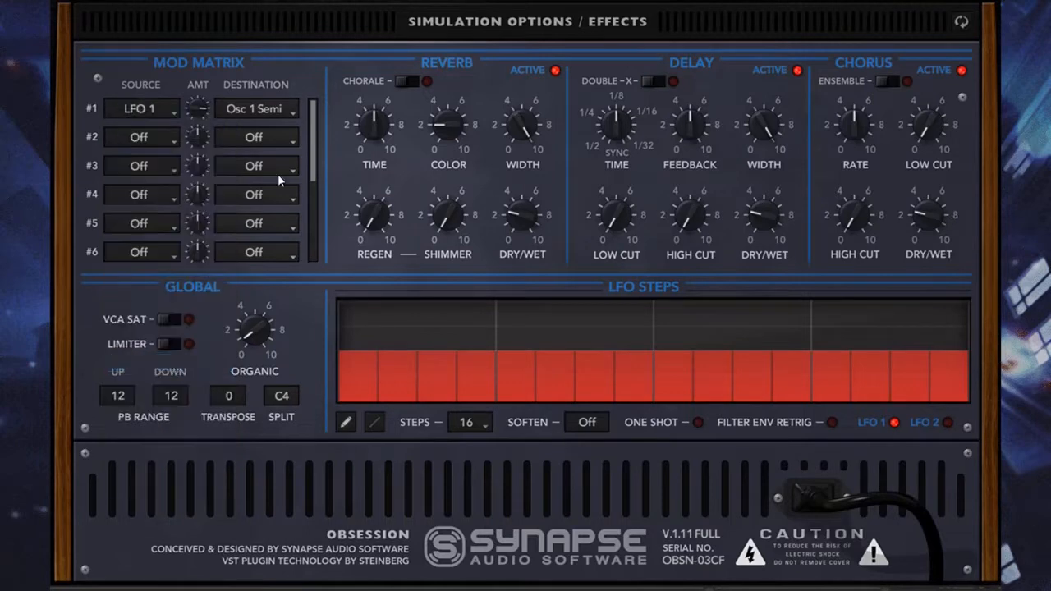
{"action": "left_click", "coordinate": [259, 115]}
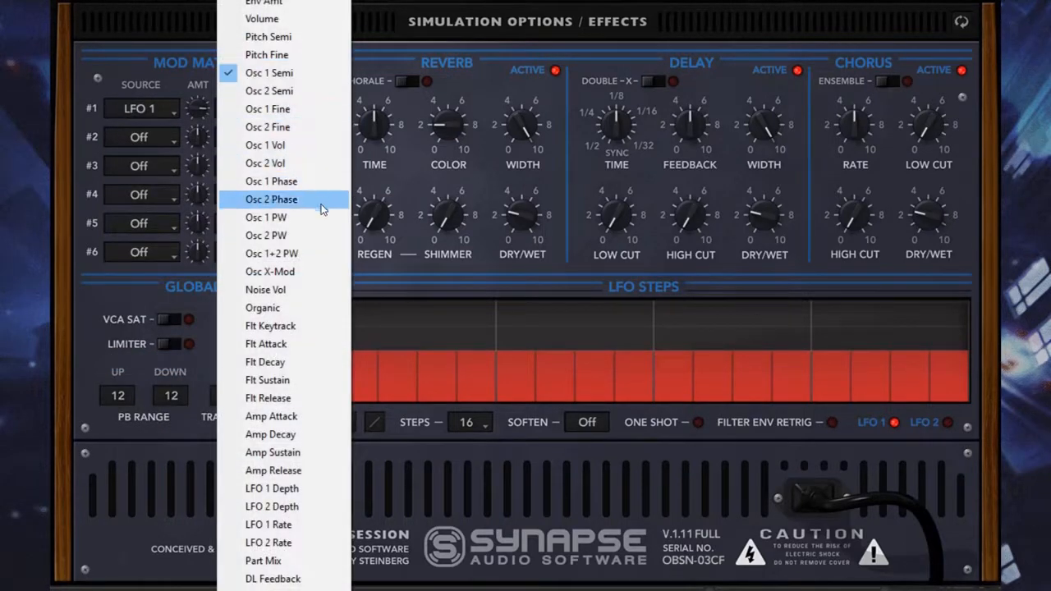
{"action": "left_click", "coordinate": [286, 290]}
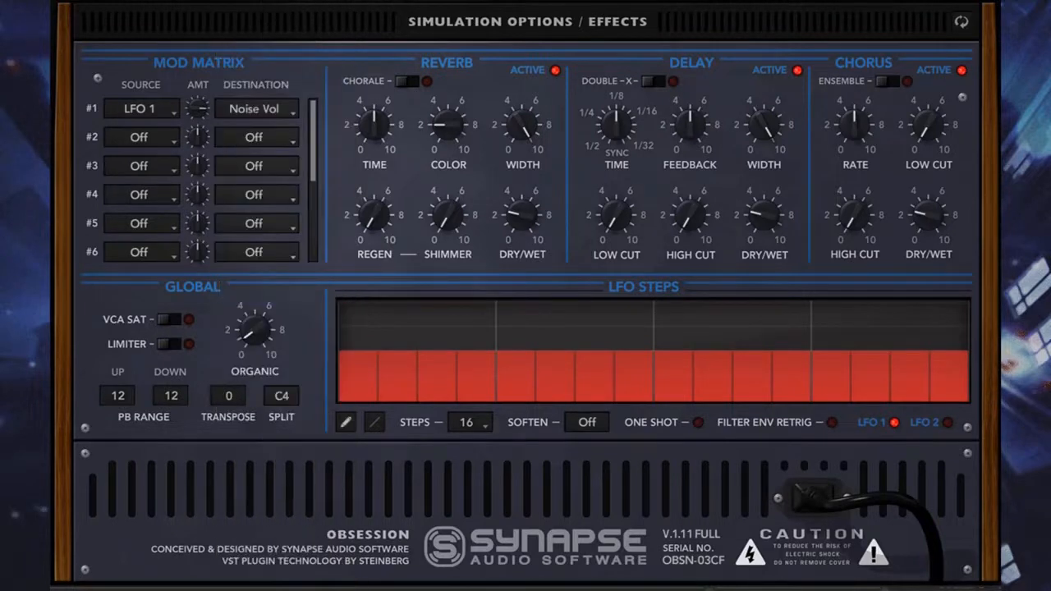
Step: On the main panel, turn Noise on and Osc 1 off in the filter section and raise the LFO rate to 22
{"action": "left_click", "coordinate": [961, 22]}
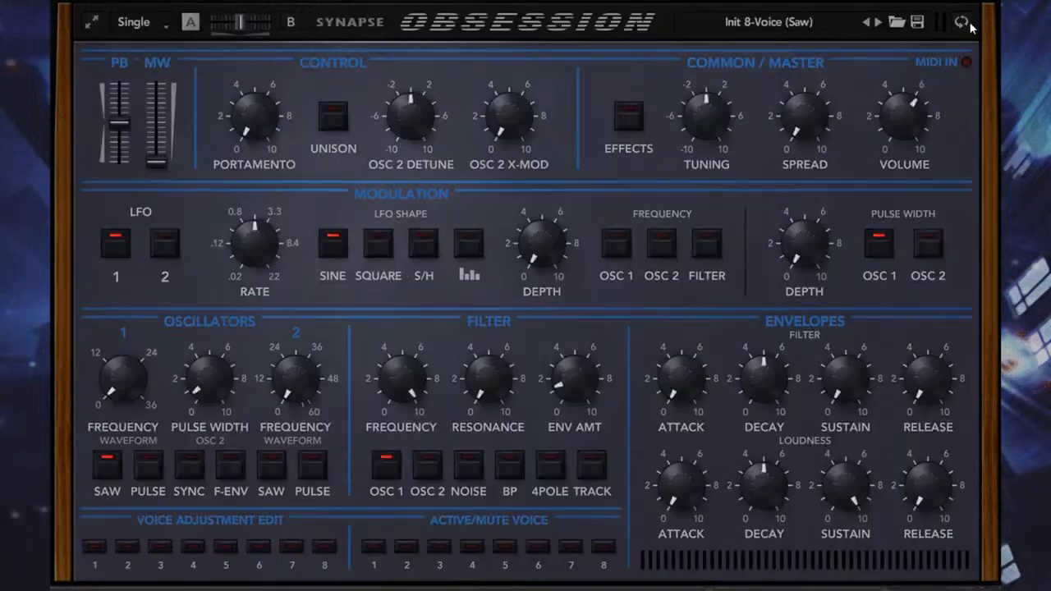
{"action": "left_click", "coordinate": [470, 465]}
{"action": "left_click", "coordinate": [386, 465]}
{"action": "left_click_drag", "start_coordinate": [265, 250], "coordinate": [272, 221]}
Step: Raise the amount of mod matrix slot 1 and return to the main panel
{"action": "left_click", "coordinate": [961, 21]}
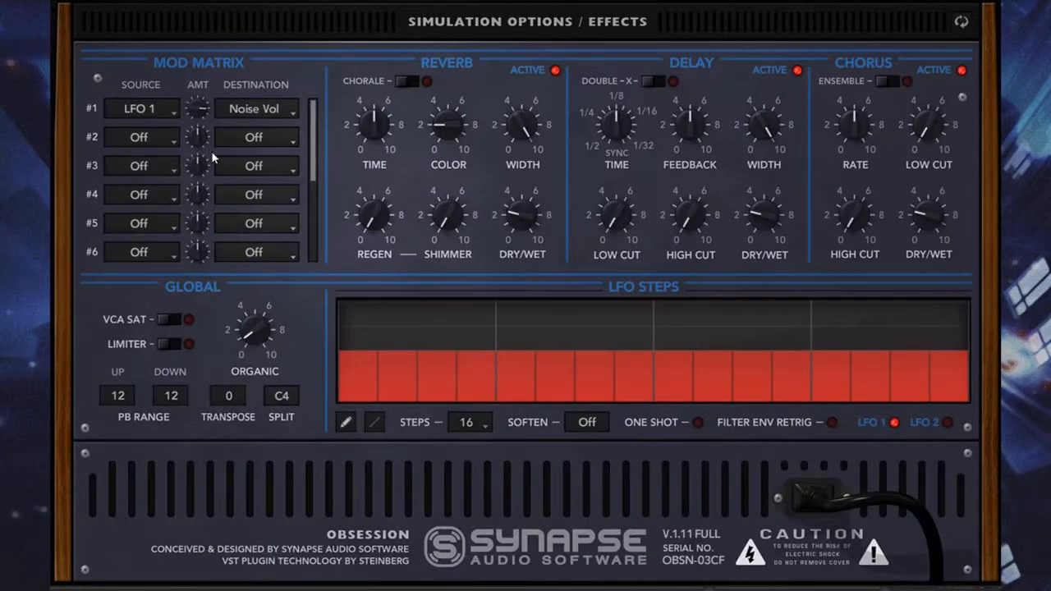
{"action": "left_click_drag", "start_coordinate": [197, 109], "coordinate": [241, 64]}
{"action": "left_click", "coordinate": [962, 22]}
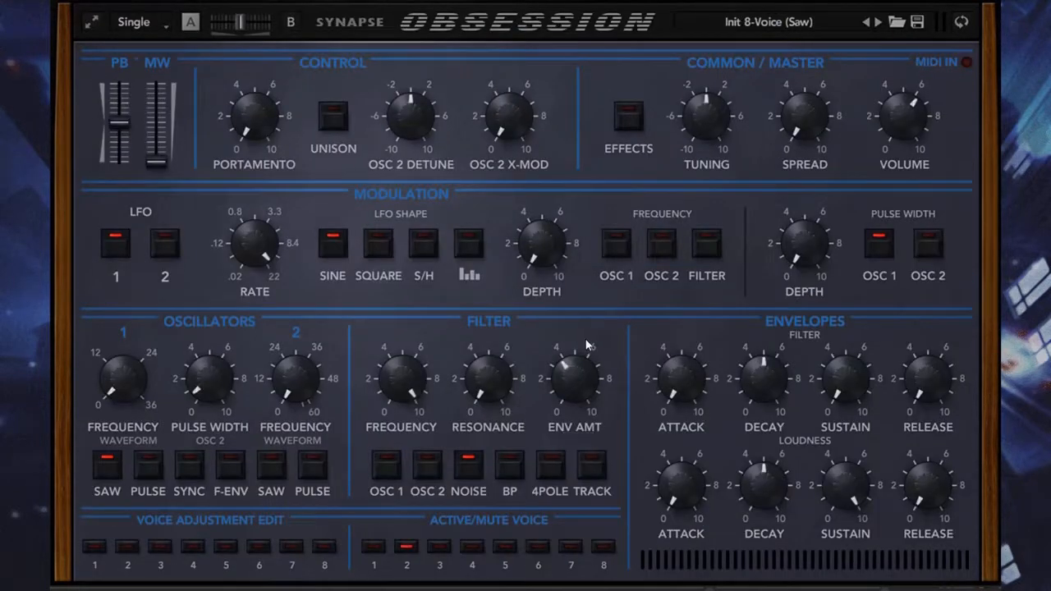
Step: Raise the filter's envelope amount to about 8 and lower the LFO rate to just below 3.3
{"action": "left_click_drag", "start_coordinate": [571, 392], "coordinate": [597, 329]}
{"action": "left_click_drag", "start_coordinate": [288, 242], "coordinate": [287, 275]}
Step: Raise the filter envelope's sustain to 10
{"action": "left_click_drag", "start_coordinate": [846, 379], "coordinate": [846, 320]}
{"action": "left_click_drag", "start_coordinate": [826, 378], "coordinate": [826, 392]}
{"action": "mouse_move", "coordinate": [597, 382]}
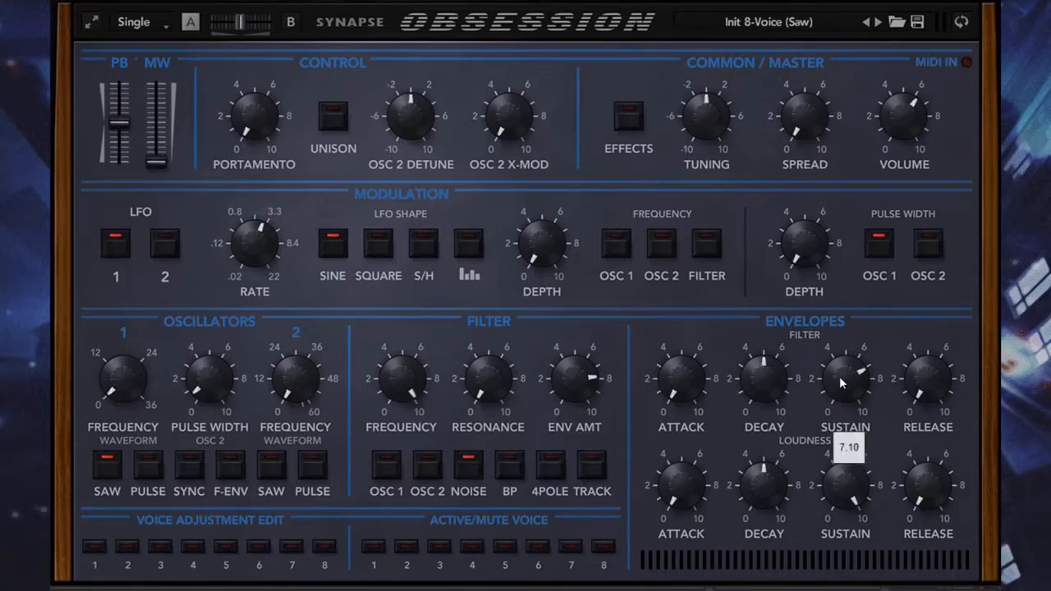
{"action": "left_click_drag", "start_coordinate": [845, 376], "coordinate": [831, 338]}
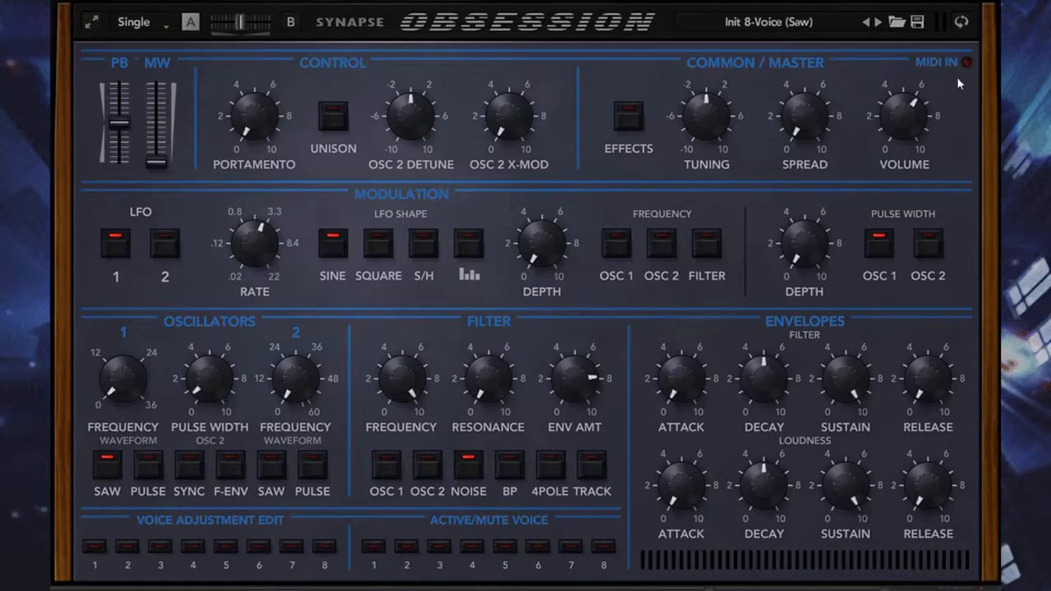
Step: Look through the destination list of mod matrix slot 1, keeping Noise Vol, and compare it with the main panel
{"action": "left_click", "coordinate": [961, 23]}
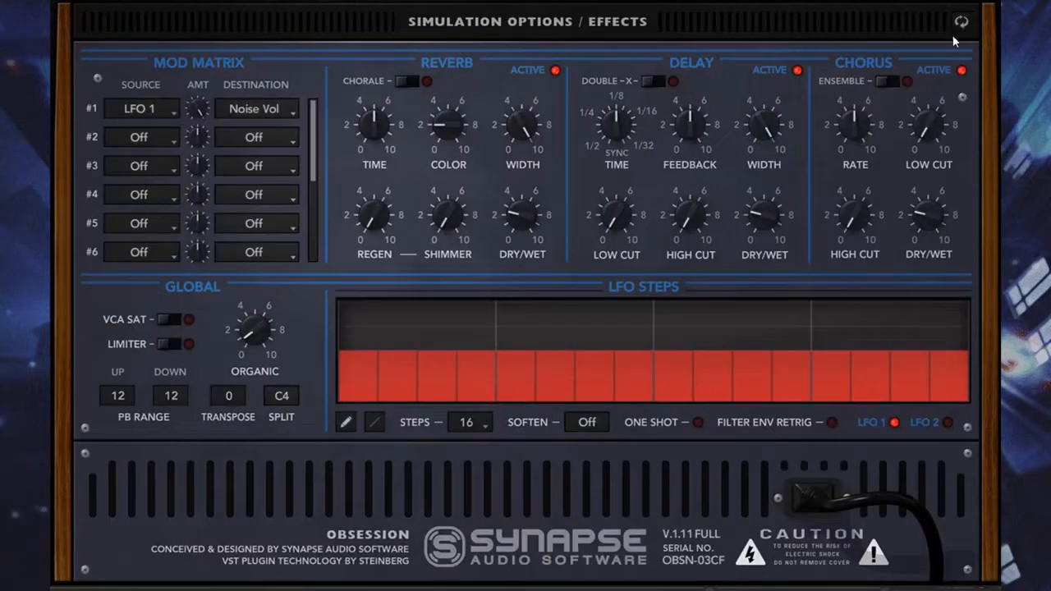
{"action": "left_click", "coordinate": [243, 110]}
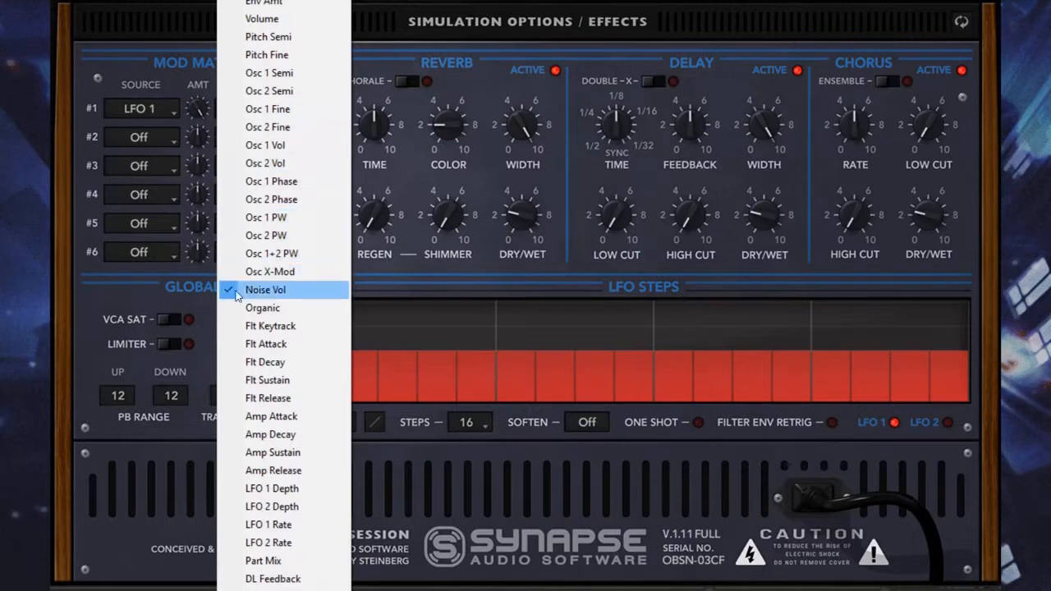
{"action": "left_click", "coordinate": [151, 295]}
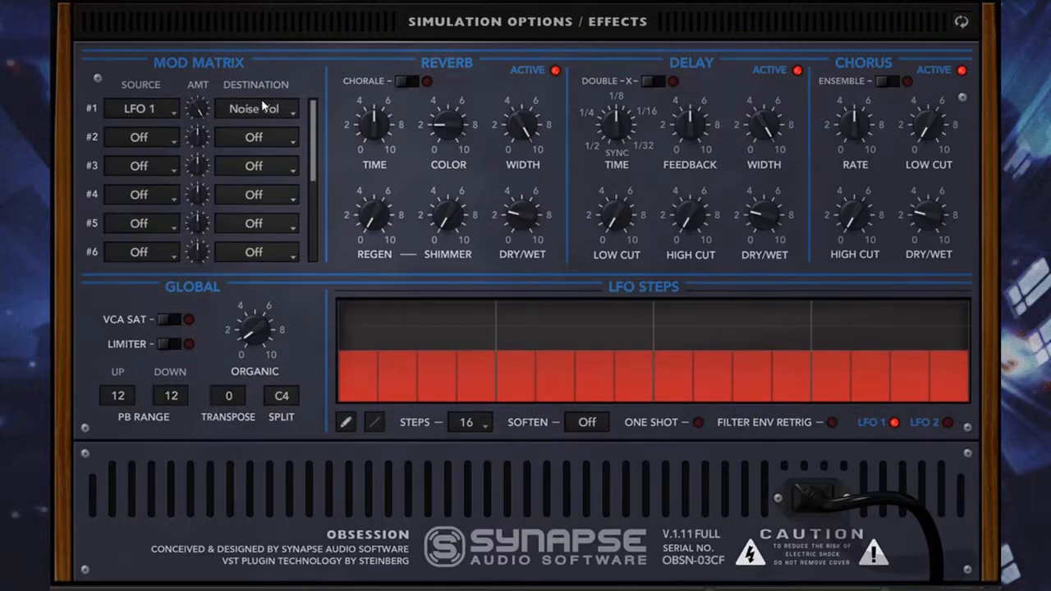
{"action": "left_click", "coordinate": [962, 23]}
{"action": "left_click", "coordinate": [961, 23]}
{"action": "left_click", "coordinate": [961, 23]}
{"action": "left_click", "coordinate": [961, 23]}
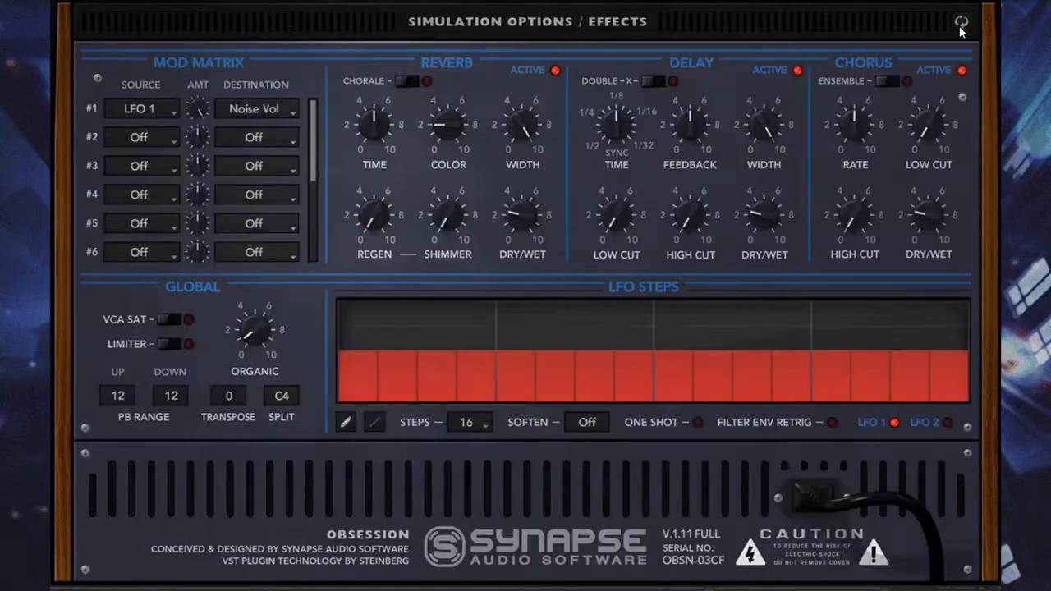
Step: Change mod matrix slot 1's source to Const and lower its amount to +3
{"action": "left_click", "coordinate": [168, 115]}
{"action": "left_click", "coordinate": [139, 326]}
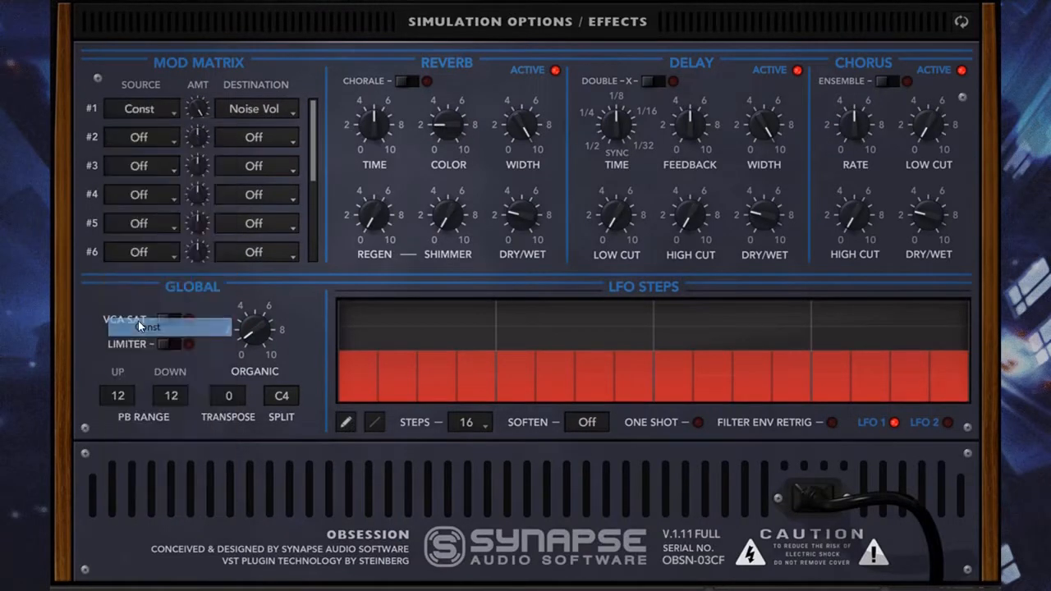
{"action": "left_click_drag", "start_coordinate": [197, 119], "coordinate": [210, 182]}
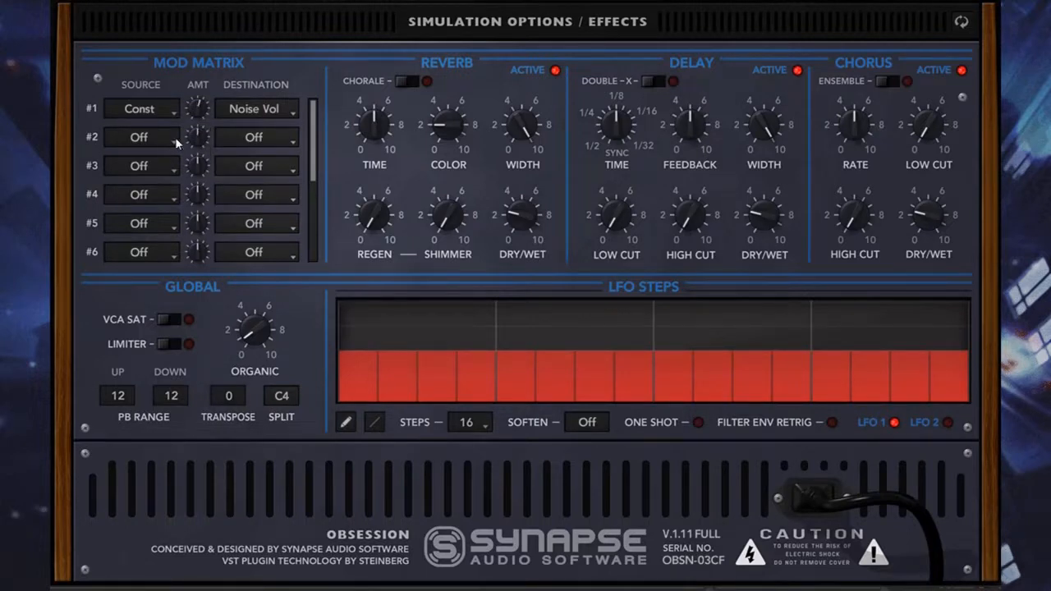
Step: Set the destination of mod matrix slot 1 to Off and check the main panel
{"action": "left_click", "coordinate": [236, 120]}
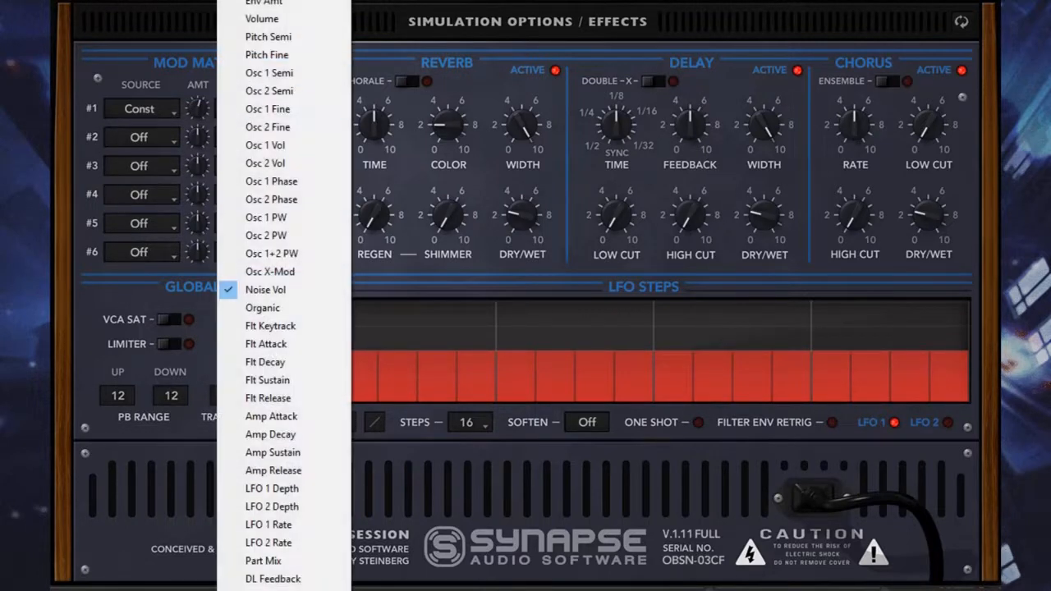
{"action": "left_click", "coordinate": [359, 94]}
{"action": "mouse_move", "coordinate": [194, 112]}
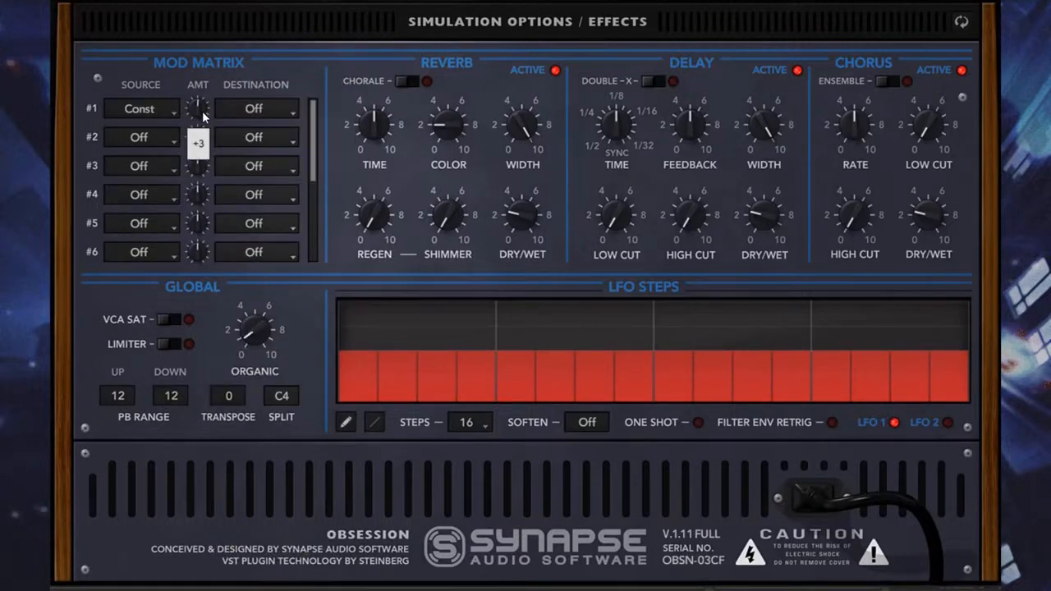
{"action": "left_click", "coordinate": [960, 22]}
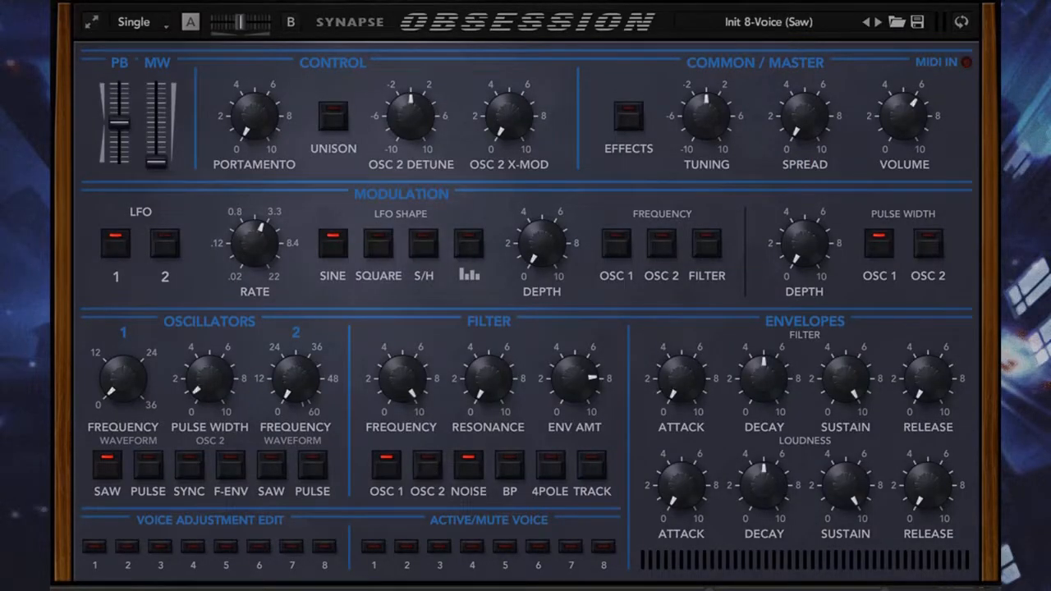
{"action": "left_click", "coordinate": [962, 26]}
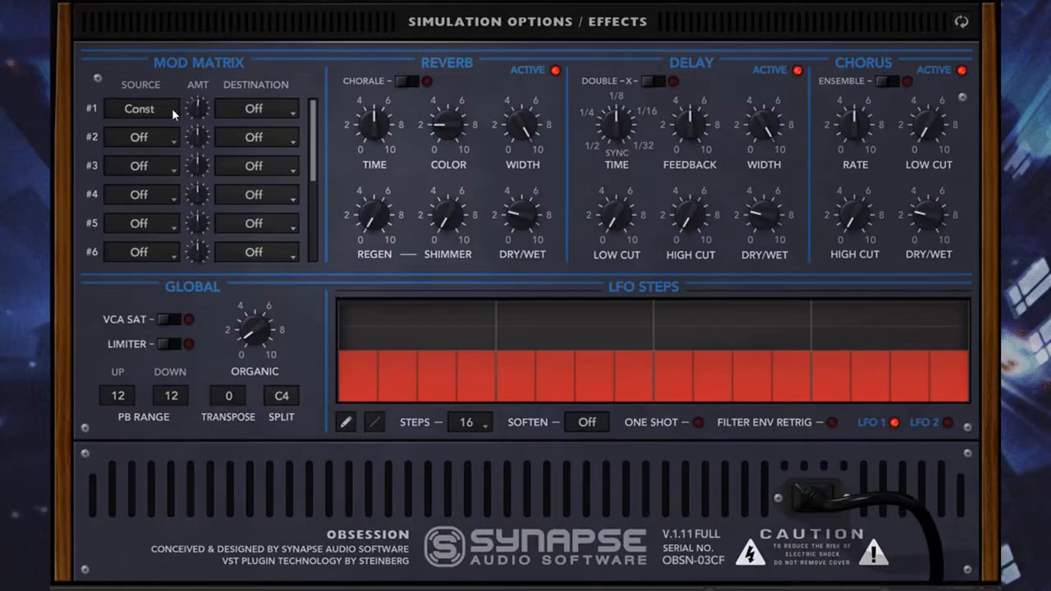
Step: Set mod matrix slot 1's destination back to Noise Vol and raise its amount
{"action": "left_click", "coordinate": [250, 109]}
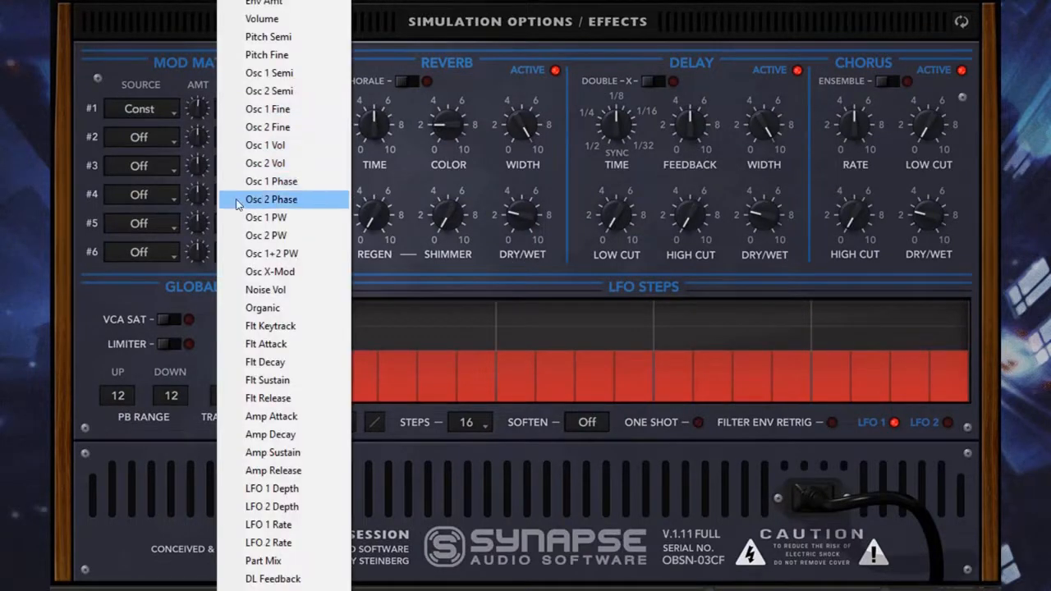
{"action": "left_click", "coordinate": [274, 294]}
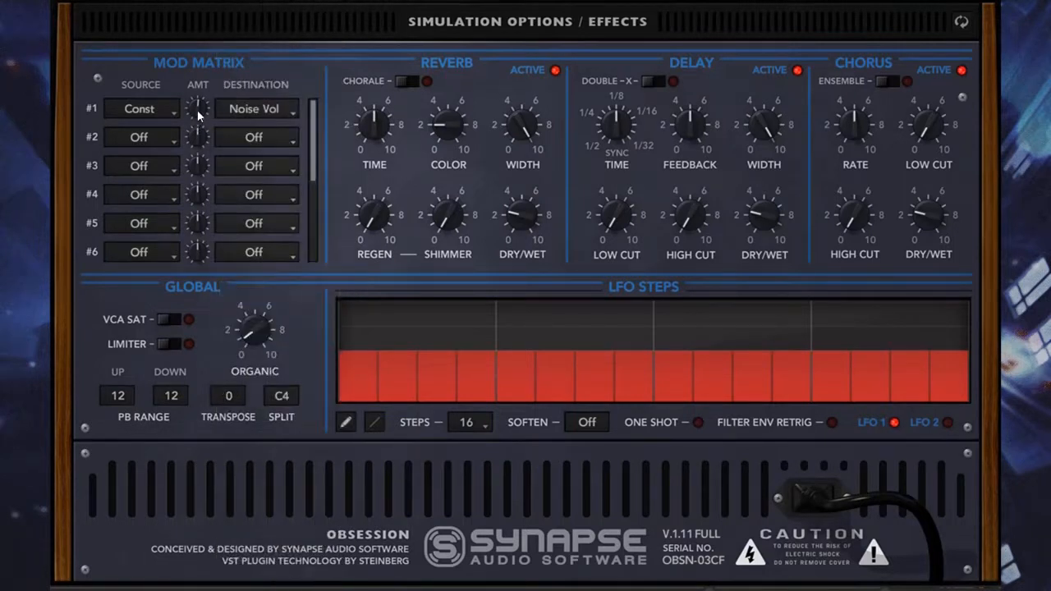
{"action": "mouse_move", "coordinate": [198, 115]}
{"action": "left_click_drag", "start_coordinate": [198, 115], "coordinate": [257, 105]}
{"action": "left_click_drag", "start_coordinate": [203, 104], "coordinate": [203, 78]}
Step: Set mod matrix slot 1's destination to Cutoff and turn Noise off in the main panel's filter section
{"action": "left_click", "coordinate": [263, 105]}
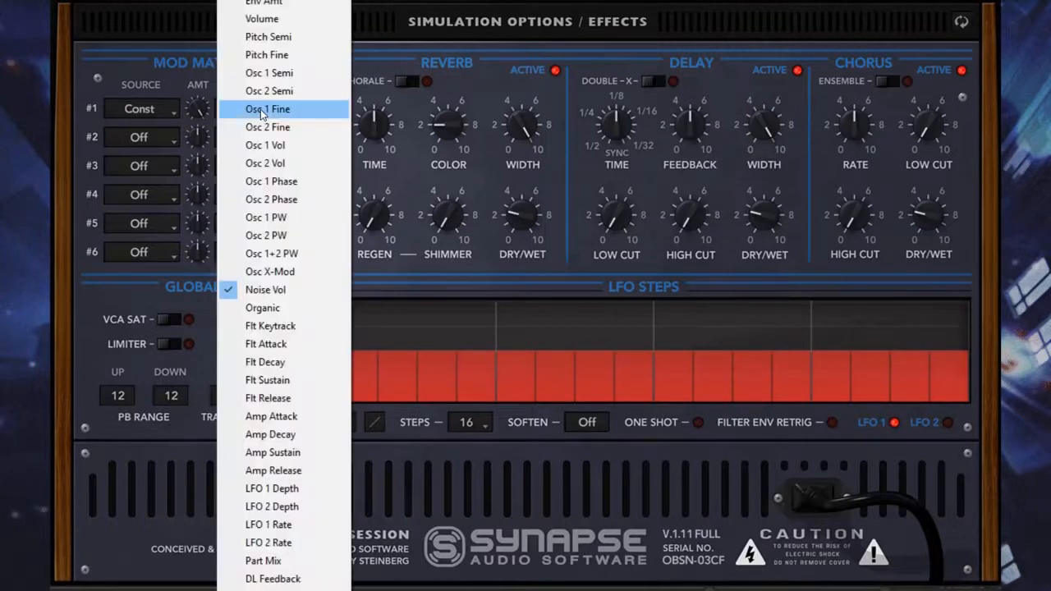
{"action": "left_click", "coordinate": [271, 4]}
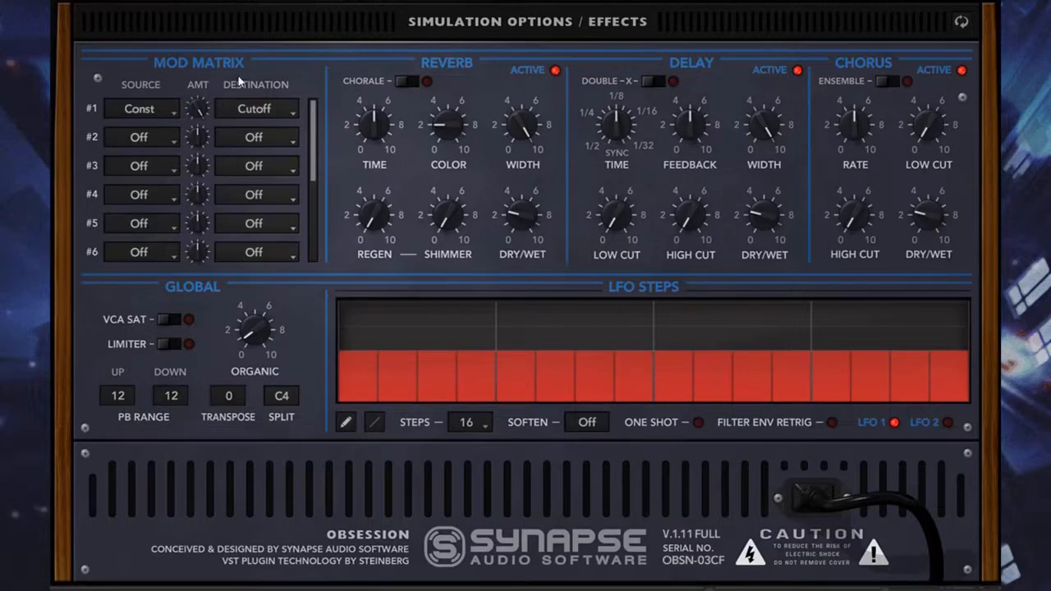
{"action": "left_click", "coordinate": [956, 24]}
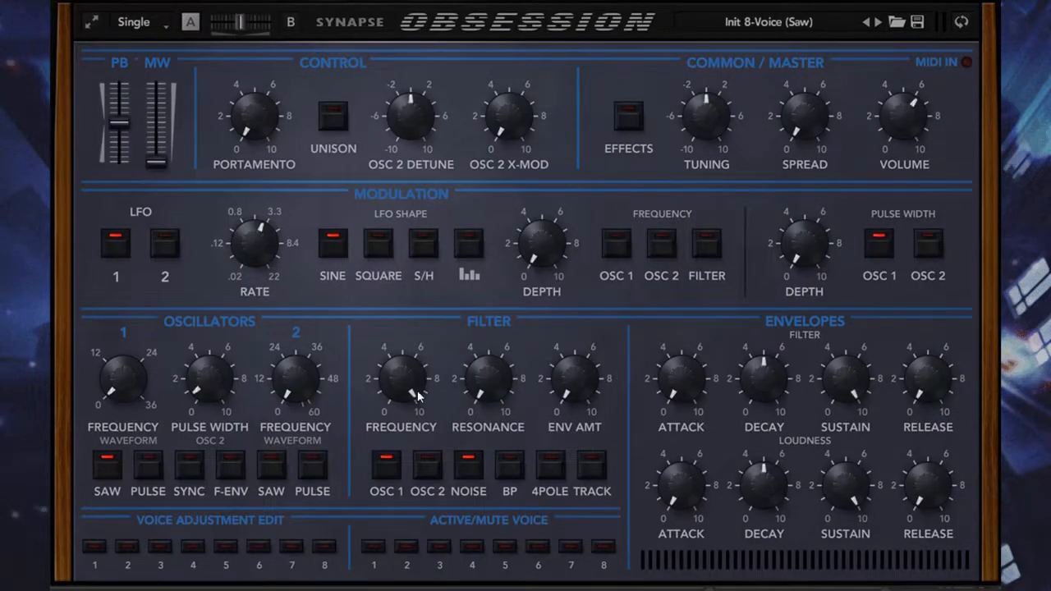
{"action": "left_click", "coordinate": [462, 470]}
{"action": "left_click", "coordinate": [961, 23]}
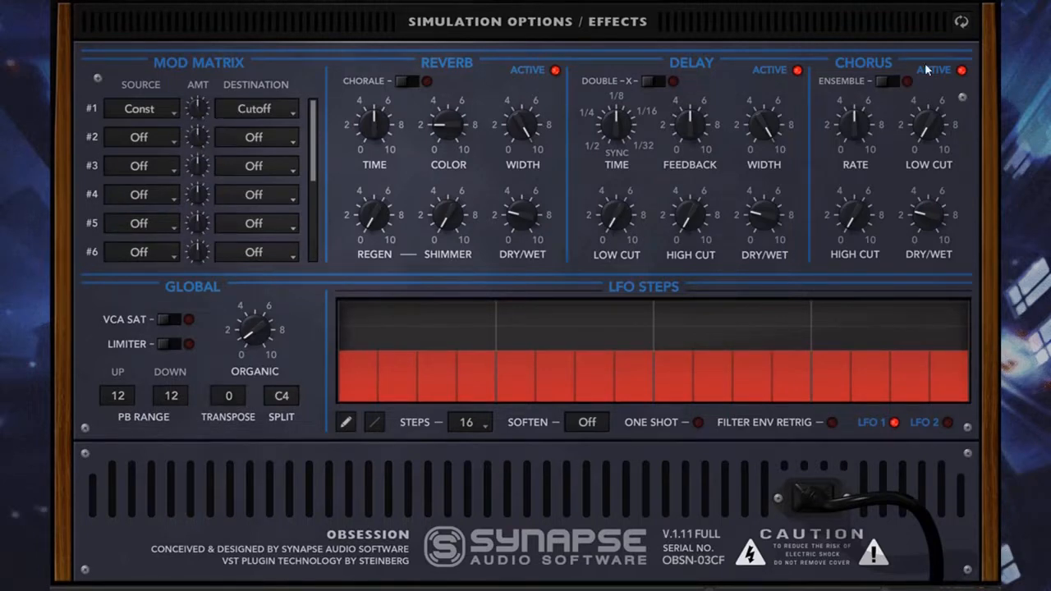
Step: Raise the filter's envelope amount to about 8 and set the filter envelope's sustain to 0 and decay to 3.65
{"action": "left_click", "coordinate": [959, 25]}
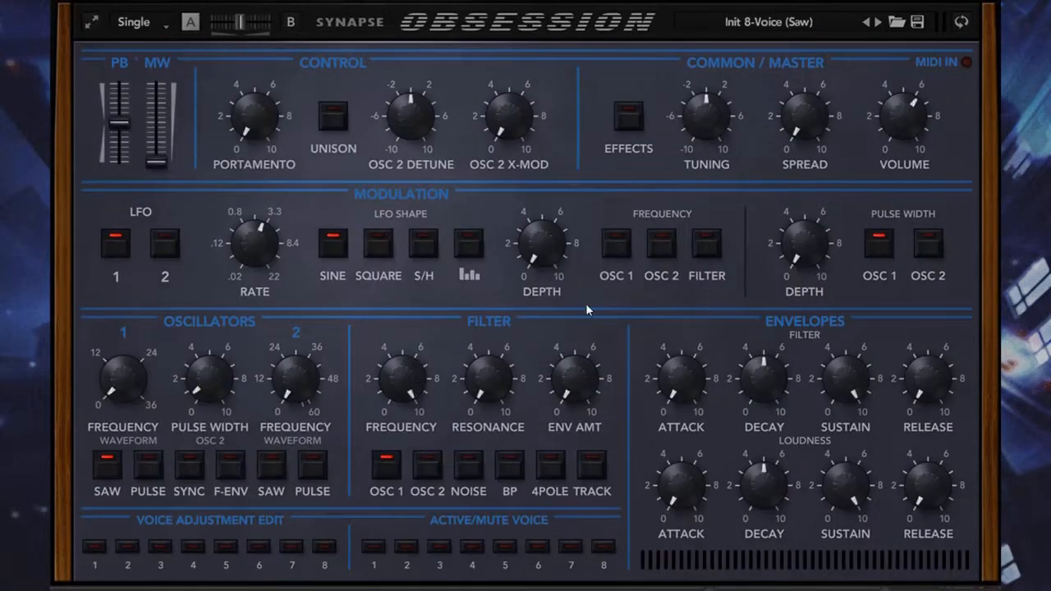
{"action": "mouse_move", "coordinate": [579, 387]}
{"action": "left_click_drag", "start_coordinate": [579, 388], "coordinate": [588, 276]}
{"action": "left_click_drag", "start_coordinate": [846, 378], "coordinate": [845, 393]}
{"action": "left_click_drag", "start_coordinate": [763, 378], "coordinate": [764, 392]}
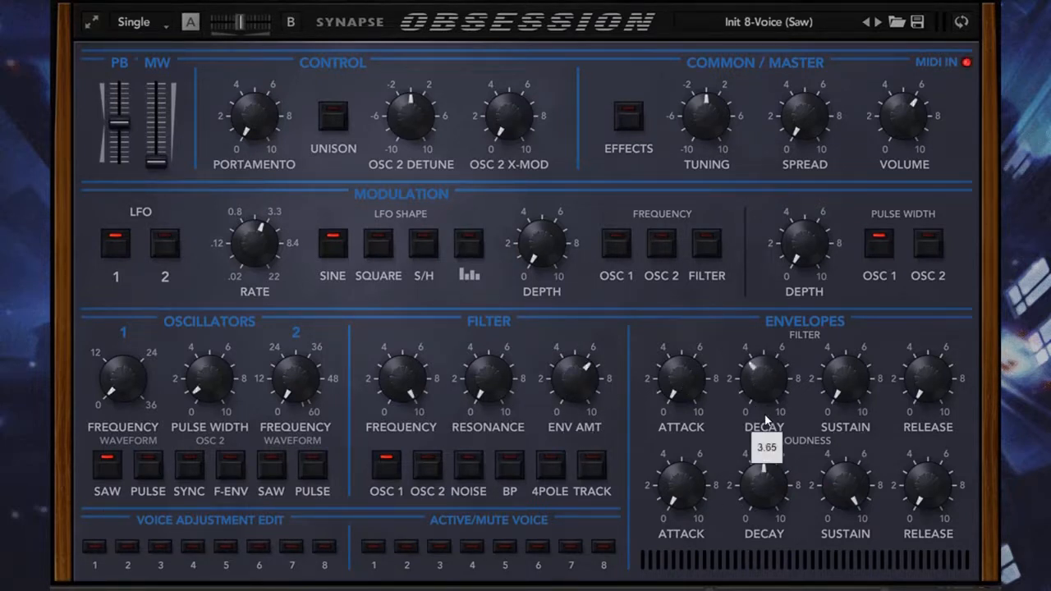
{"action": "left_click_drag", "start_coordinate": [579, 391], "coordinate": [582, 368]}
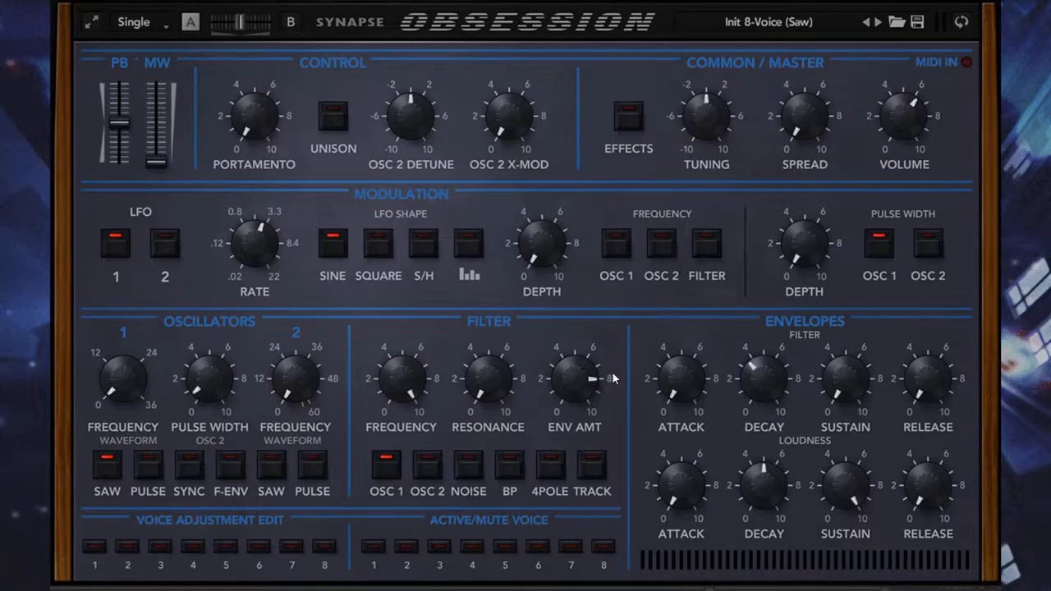
Step: Raise the amount of the Const to Cutoff routing in mod matrix slot 1
{"action": "left_click", "coordinate": [962, 22]}
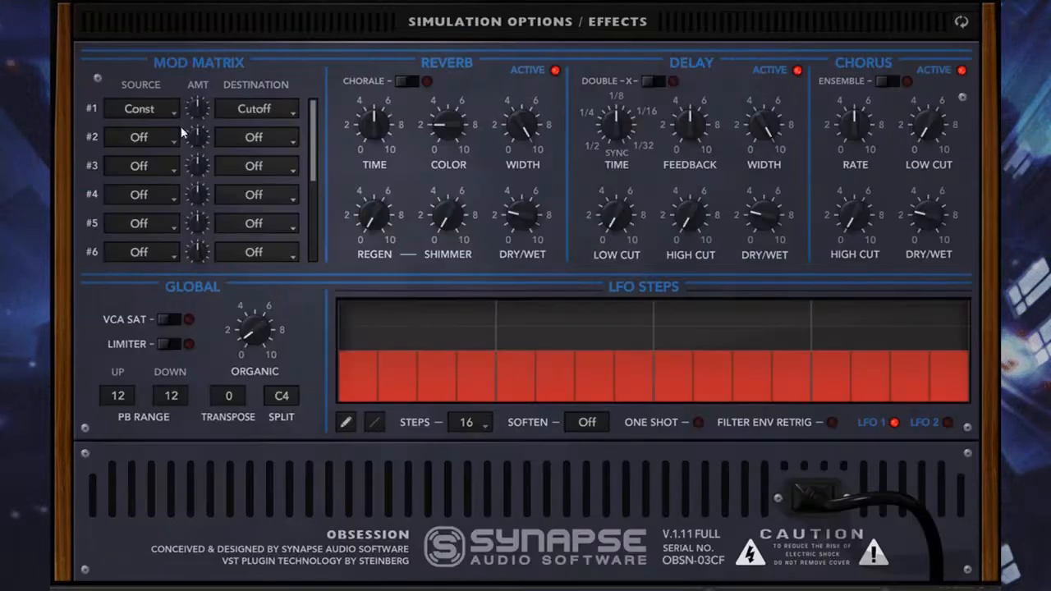
{"action": "mouse_move", "coordinate": [199, 112]}
{"action": "left_click_drag", "start_coordinate": [211, 109], "coordinate": [216, 85]}
Step: Lower the filter frequency to 0.00 and the filter's envelope amount to 0 on the main panel
{"action": "left_click", "coordinate": [962, 24]}
{"action": "left_click_drag", "start_coordinate": [401, 378], "coordinate": [401, 406]}
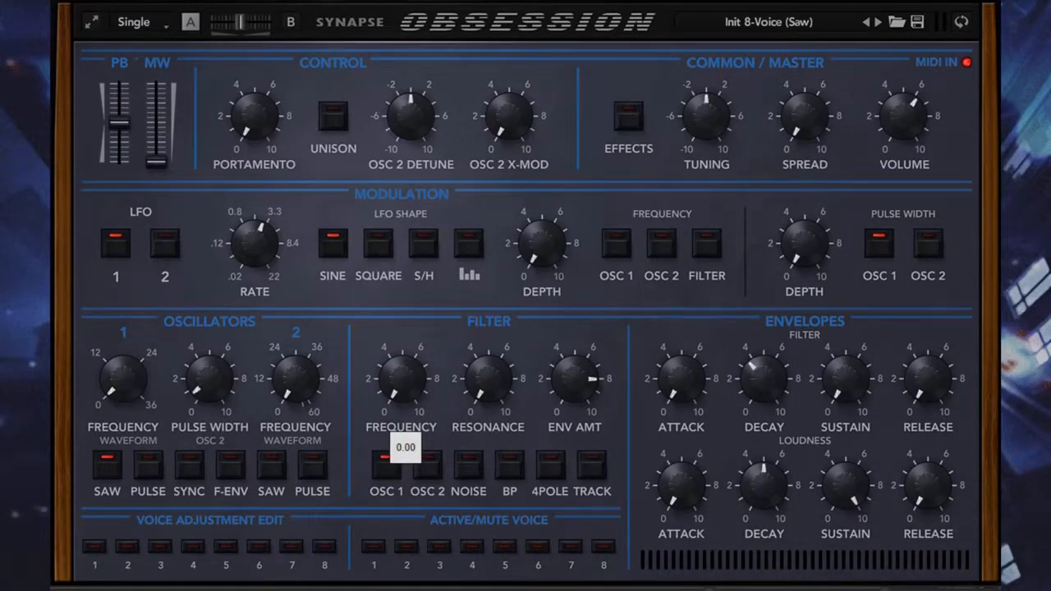
{"action": "left_click_drag", "start_coordinate": [575, 378], "coordinate": [575, 402]}
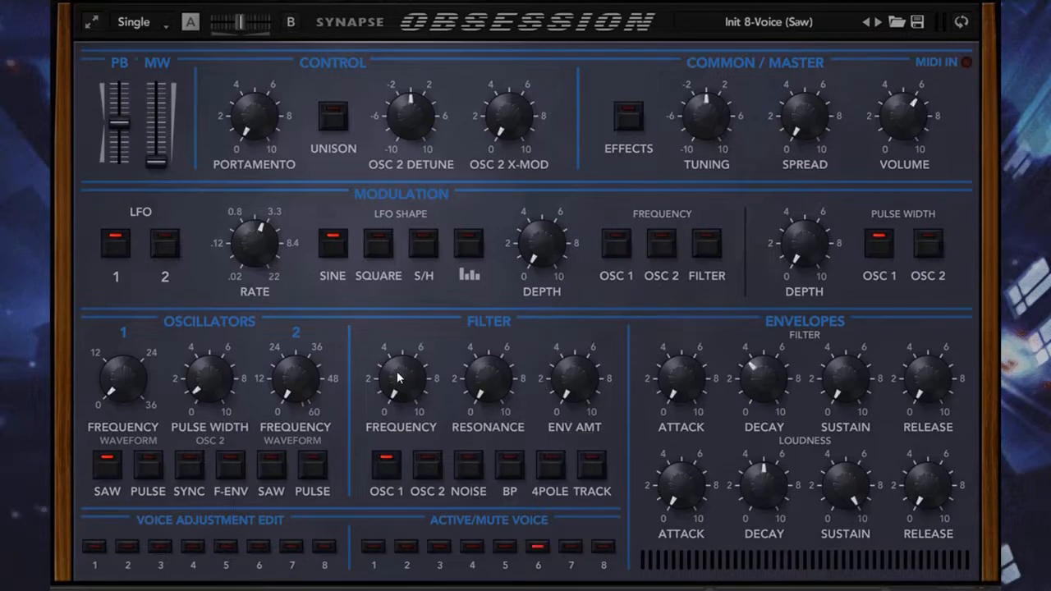
Step: Set mod matrix slot 1's amount to +34 and raise the filter frequency to its maximum
{"action": "left_click_drag", "start_coordinate": [401, 377], "coordinate": [441, 162]}
{"action": "left_click", "coordinate": [959, 24]}
{"action": "left_click_drag", "start_coordinate": [203, 107], "coordinate": [205, 103]}
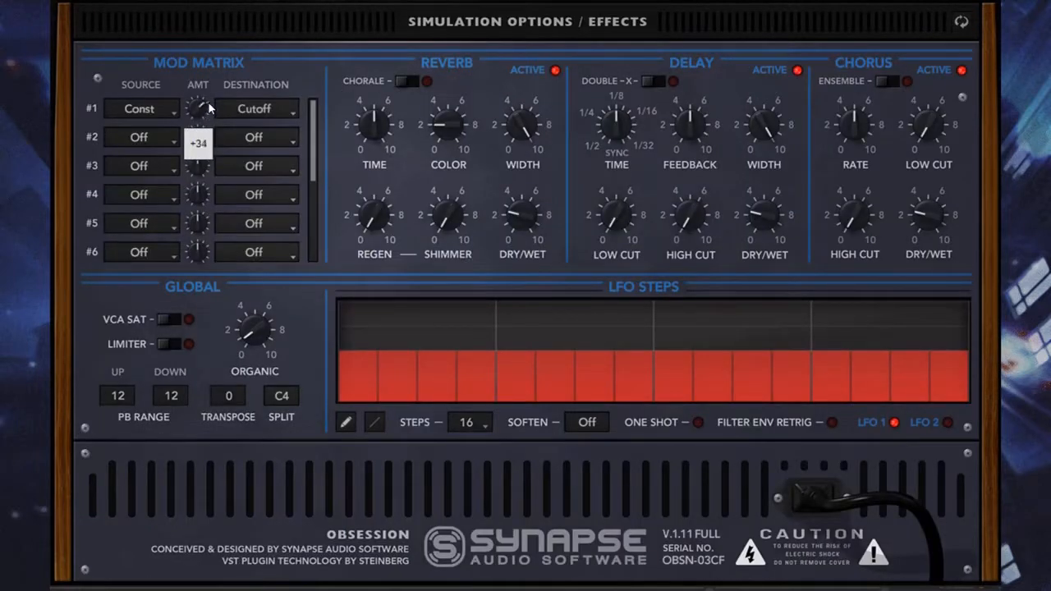
{"action": "left_click", "coordinate": [961, 22]}
{"action": "left_click_drag", "start_coordinate": [411, 367], "coordinate": [461, 104]}
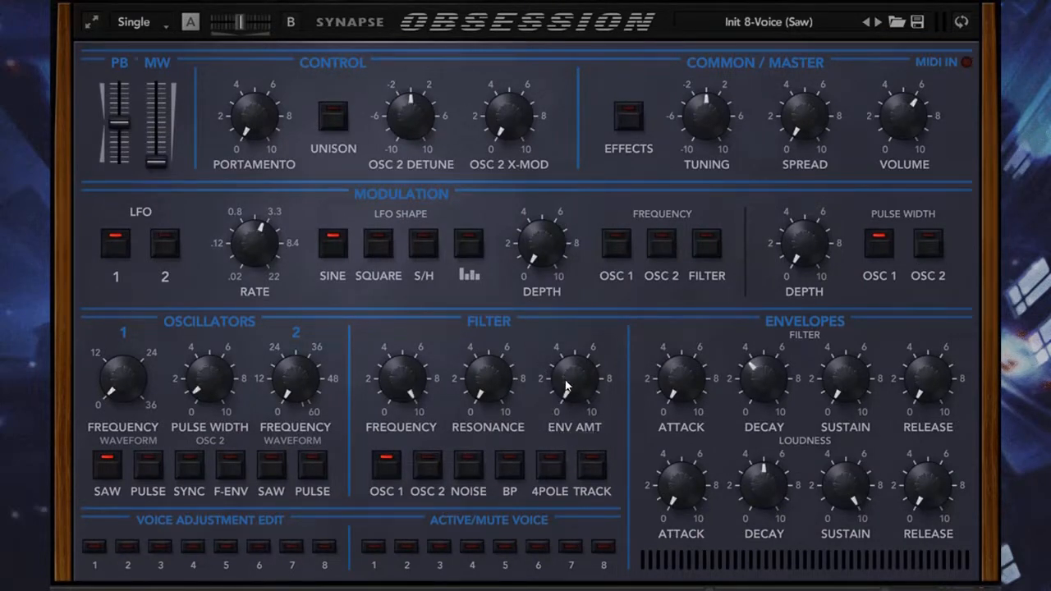
Step: Set the destination of mod matrix slot 1 to Flt Keytrack
{"action": "left_click", "coordinate": [952, 30]}
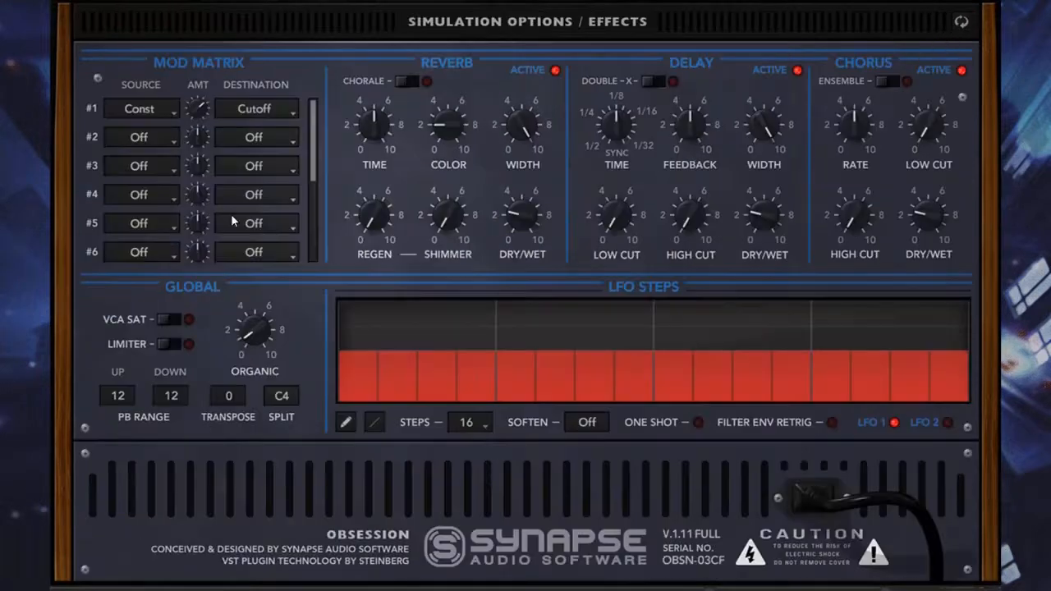
{"action": "left_click", "coordinate": [256, 112]}
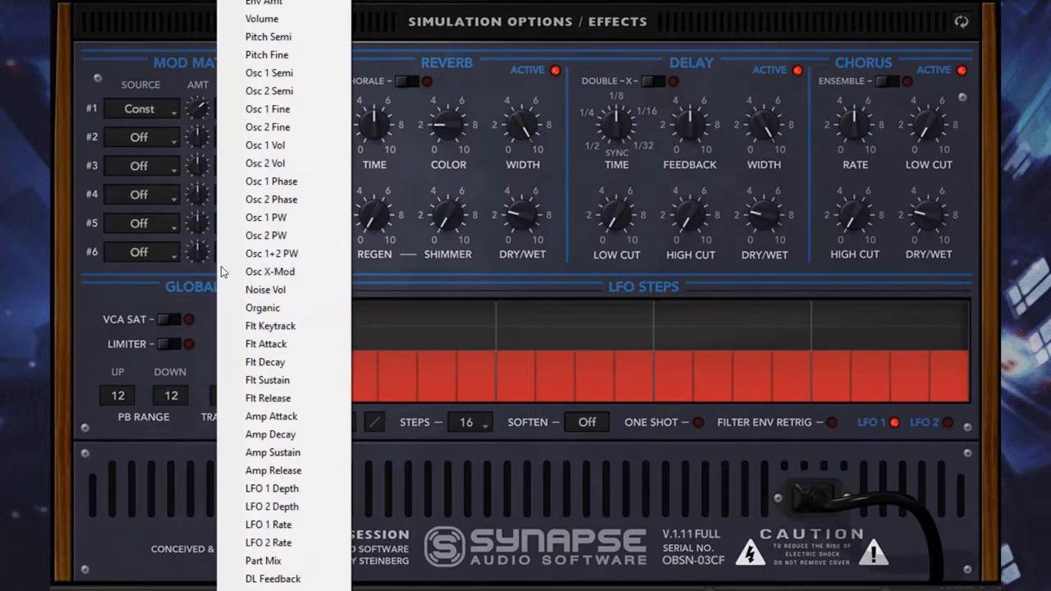
{"action": "left_click", "coordinate": [263, 309]}
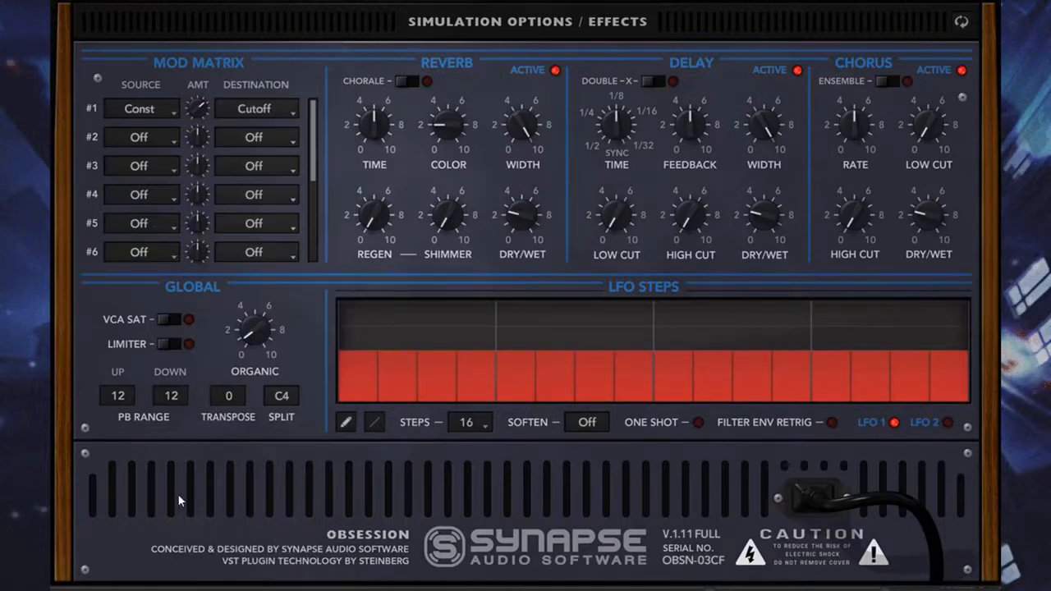
{"action": "left_click", "coordinate": [267, 108]}
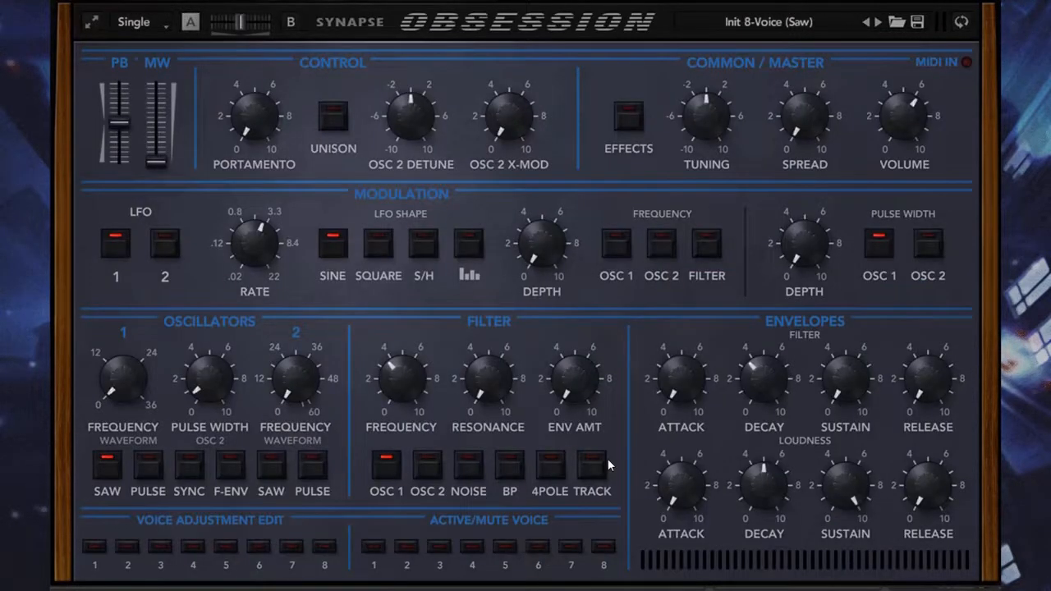
Step: Lower the amount of mod matrix slot 1's Flt Keytrack routing to +3
{"action": "left_click", "coordinate": [967, 24]}
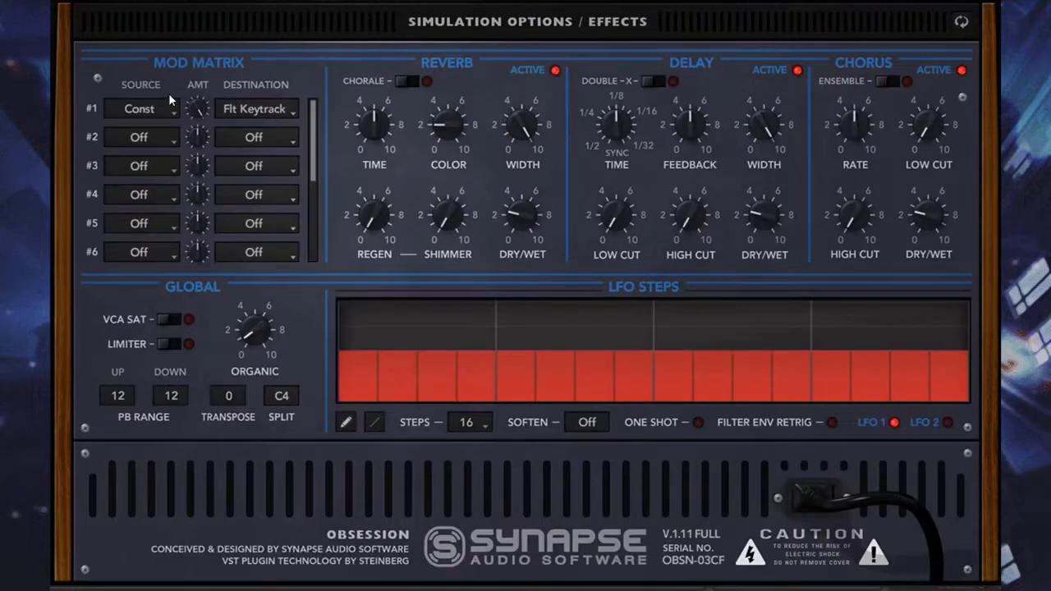
{"action": "left_click_drag", "start_coordinate": [209, 110], "coordinate": [180, 195]}
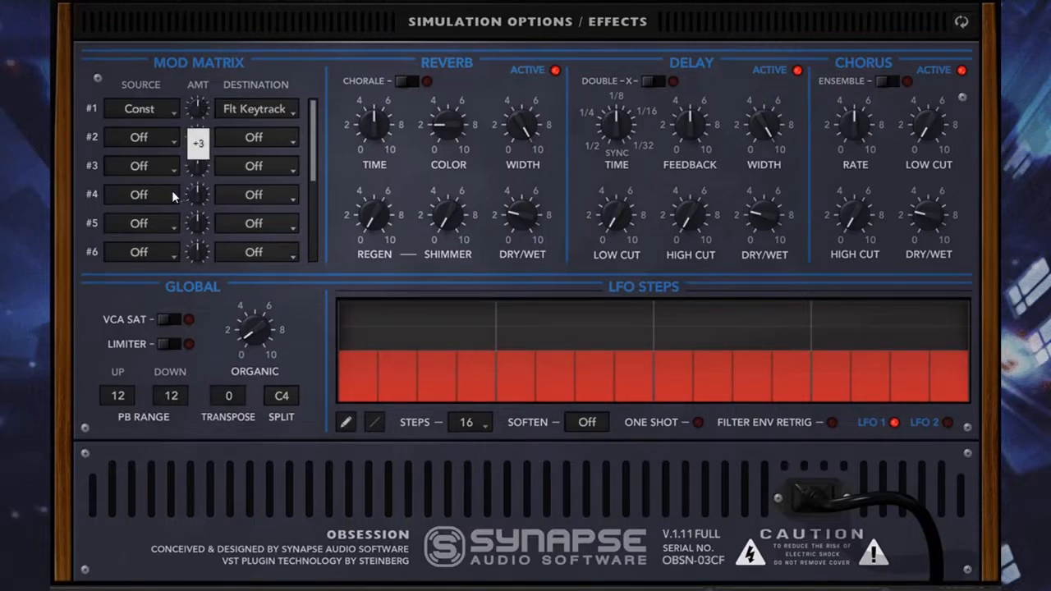
{"action": "left_click", "coordinate": [201, 115]}
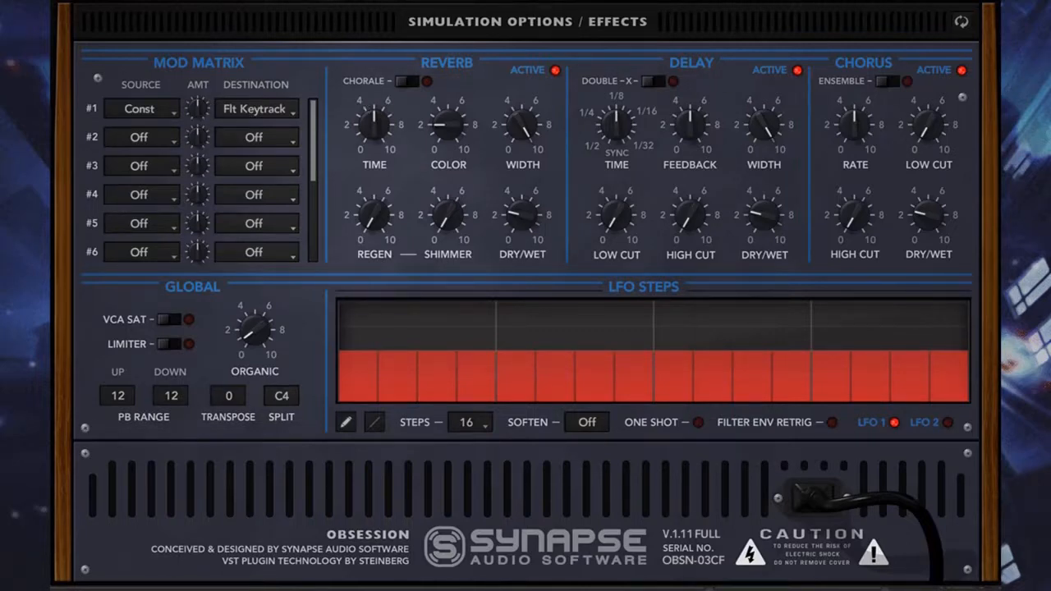
Step: Turn on Track in the filter section and set mod matrix slot 1's destination to Off
{"action": "left_click", "coordinate": [961, 25]}
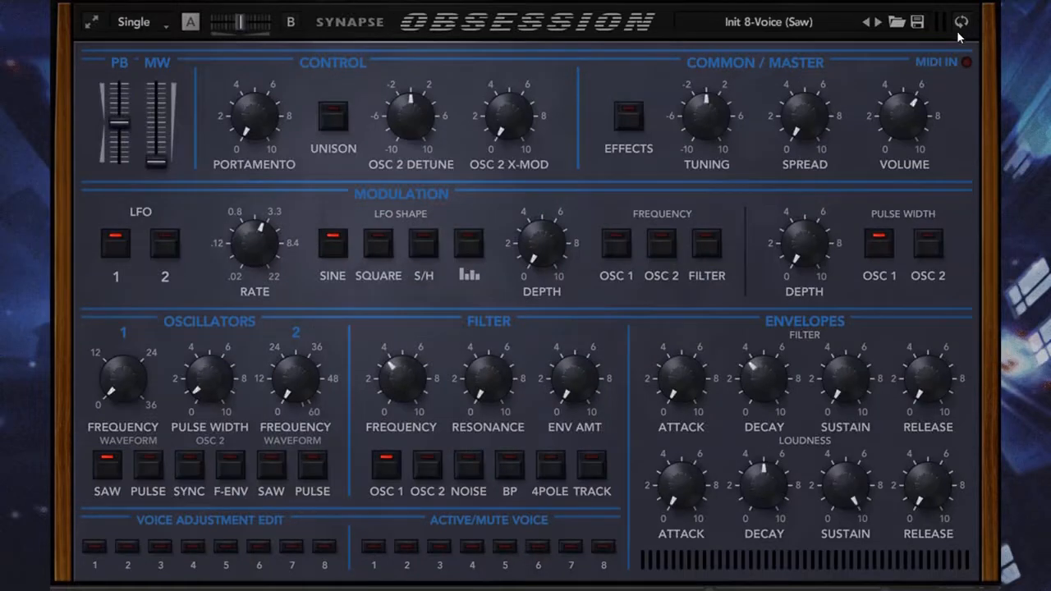
{"action": "left_click", "coordinate": [587, 464]}
{"action": "left_click", "coordinate": [961, 25]}
{"action": "left_click", "coordinate": [245, 114]}
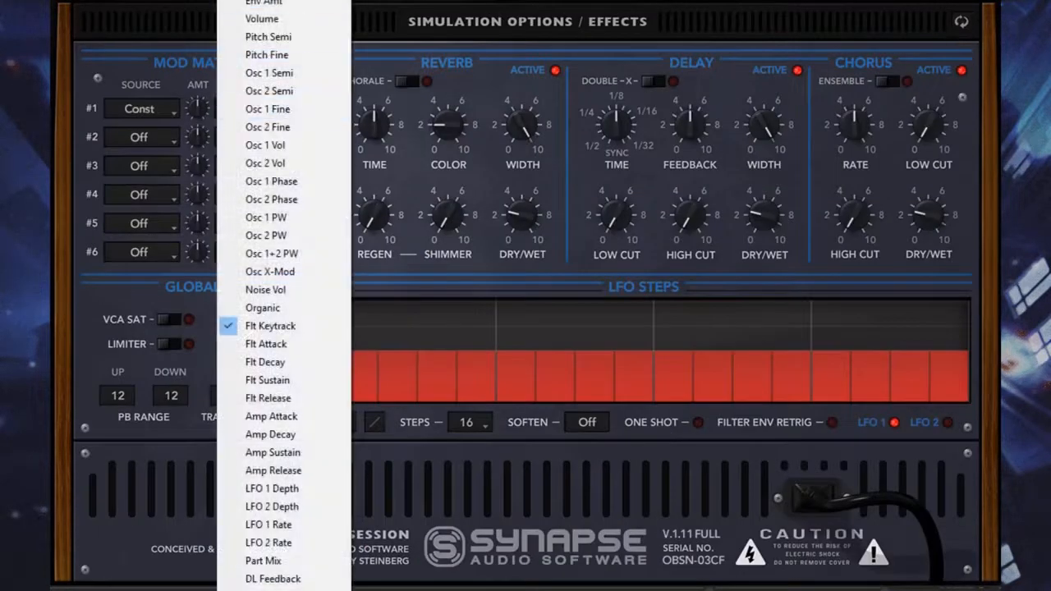
{"action": "key", "text": "Escape"}
{"action": "left_click", "coordinate": [961, 25]}
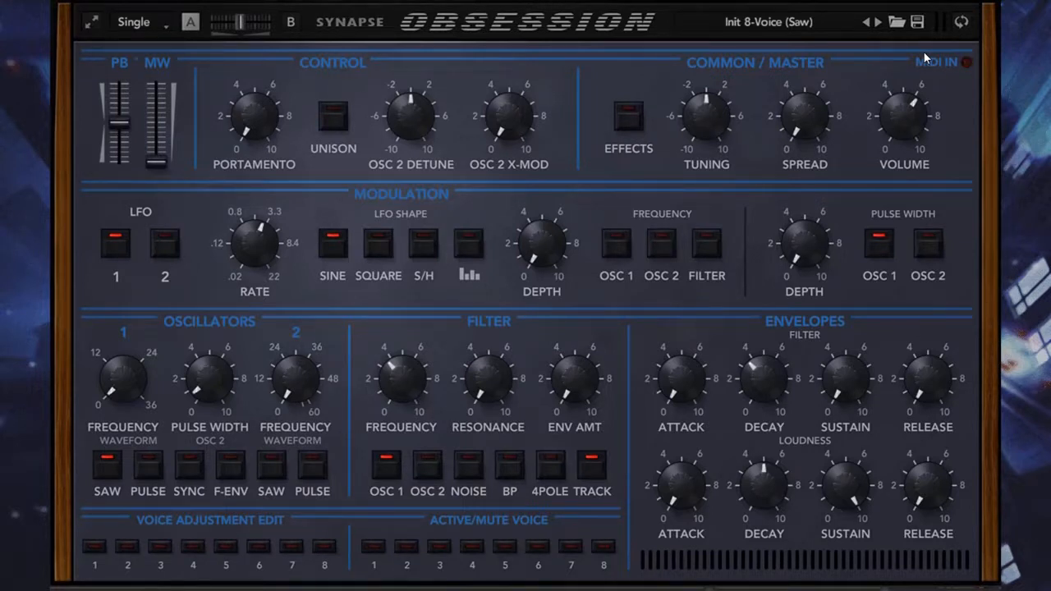
{"action": "left_click", "coordinate": [961, 24]}
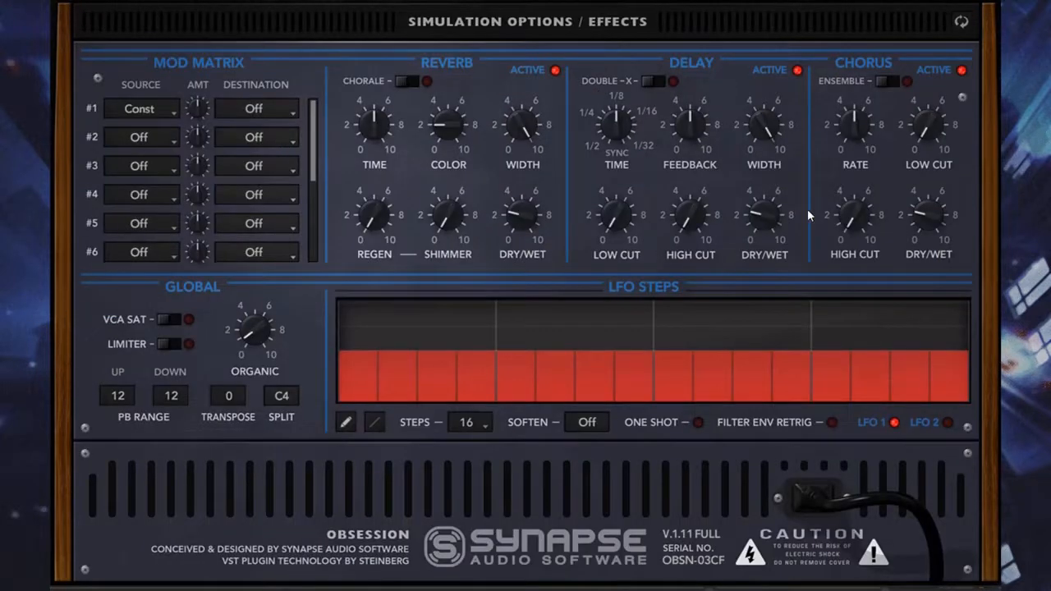
Step: Set the destination of mod matrix slot 1 to Flt Keytrack, keeping Const as its source
{"action": "left_click", "coordinate": [961, 24]}
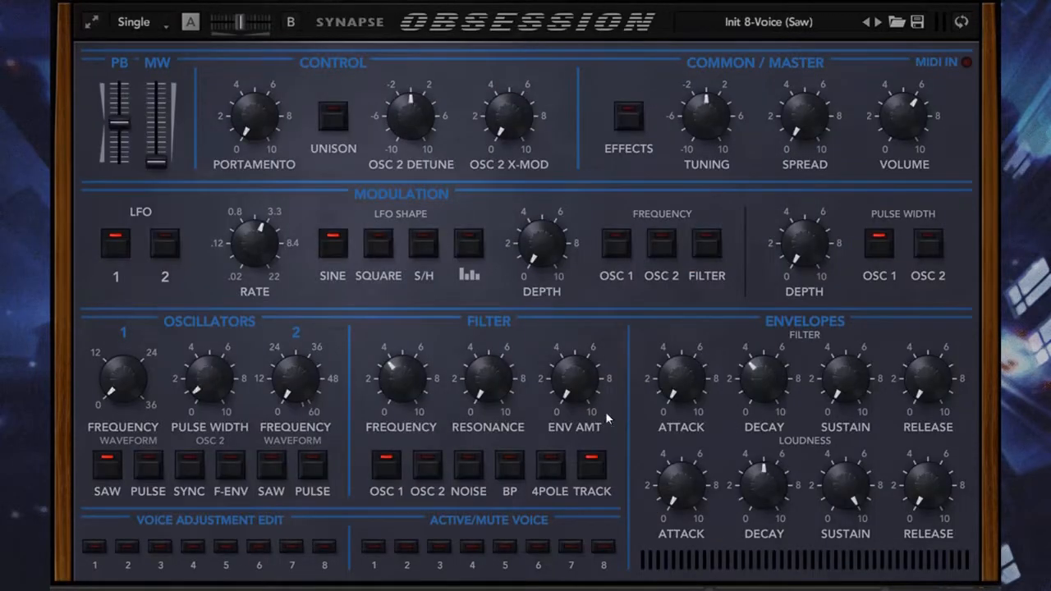
{"action": "left_click", "coordinate": [962, 24]}
{"action": "left_click", "coordinate": [261, 110]}
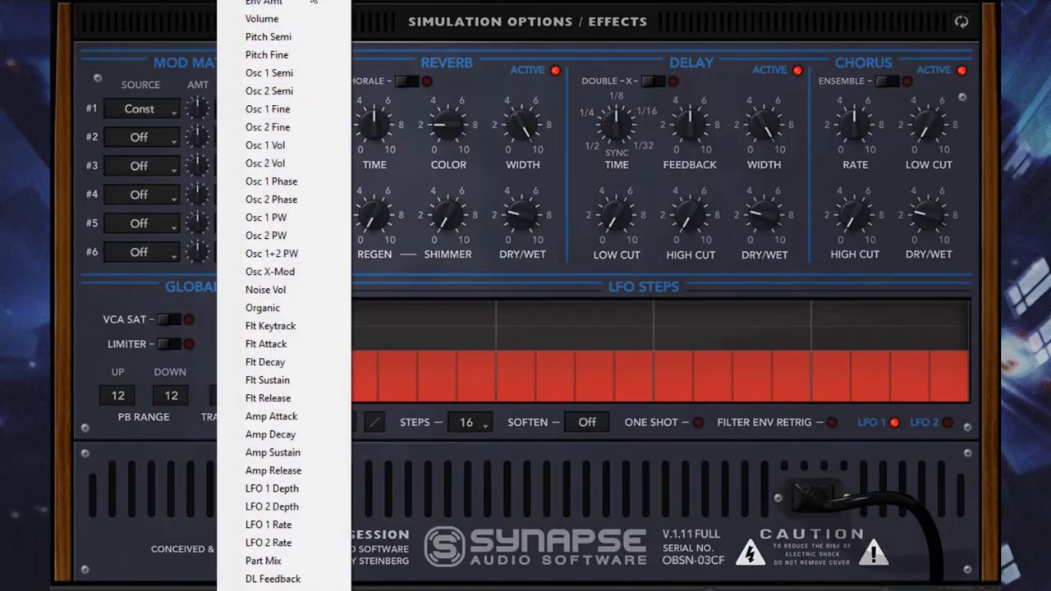
{"action": "left_click", "coordinate": [271, 325]}
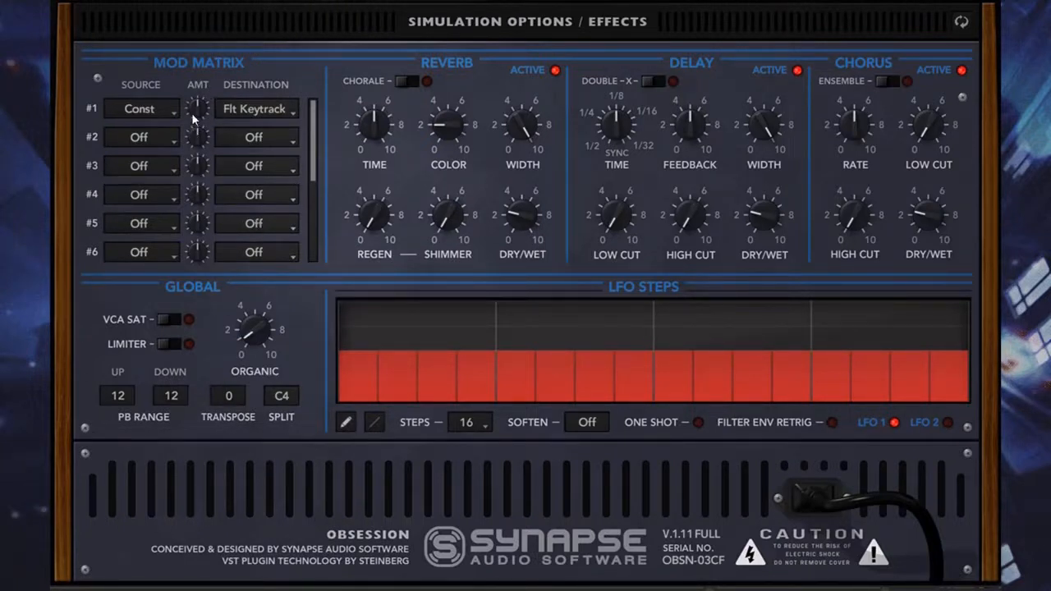
Step: Raise the modulation amount of slot 1 and look through the available sources without changing the current one
{"action": "left_click", "coordinate": [962, 25]}
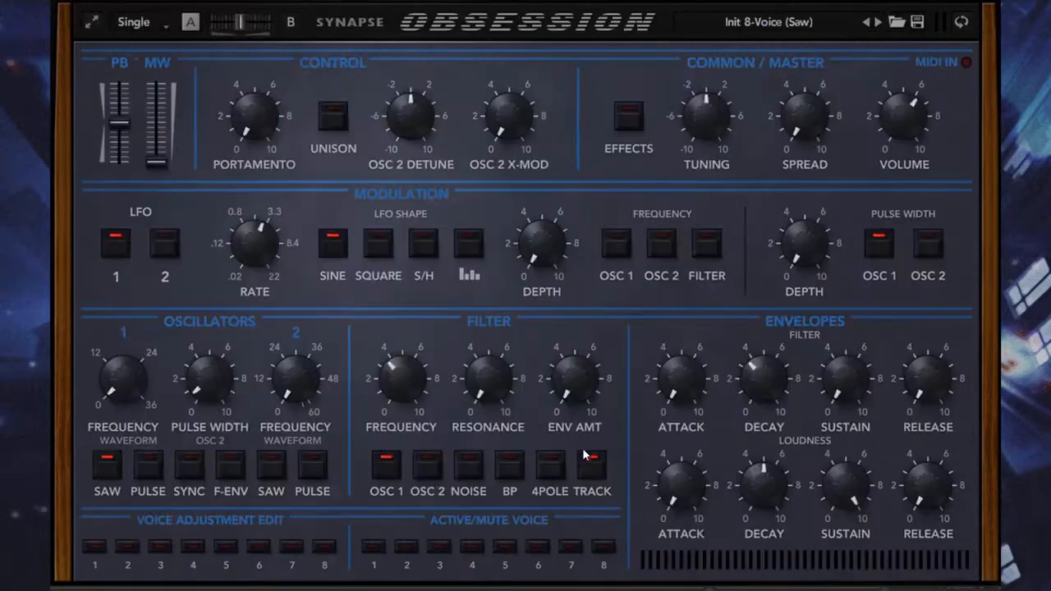
{"action": "left_click", "coordinate": [962, 24]}
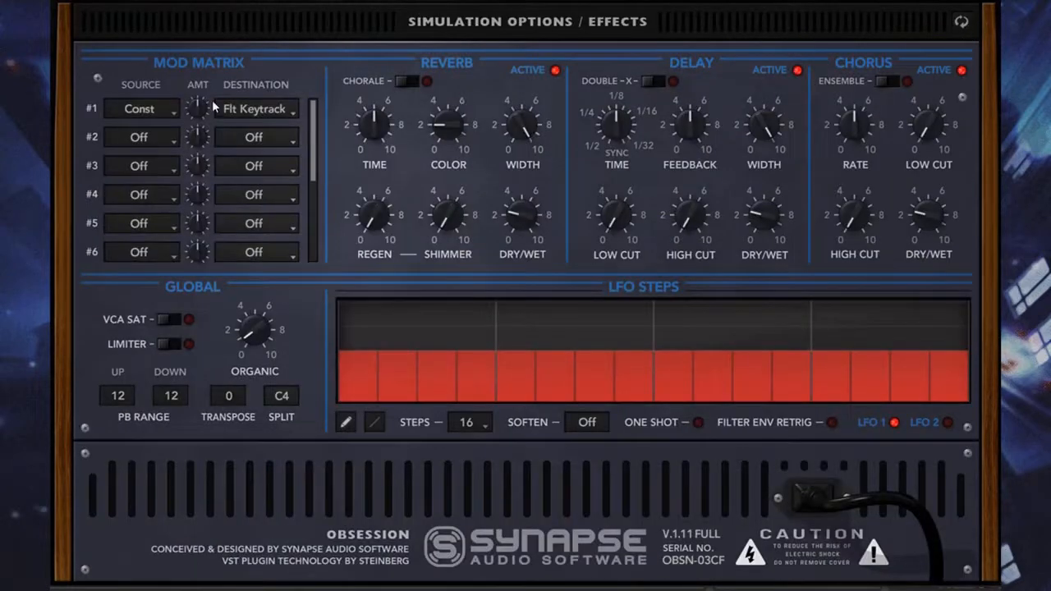
{"action": "left_click_drag", "start_coordinate": [198, 104], "coordinate": [213, 83]}
{"action": "left_click_drag", "start_coordinate": [210, 100], "coordinate": [209, 88]}
{"action": "left_click", "coordinate": [166, 107]}
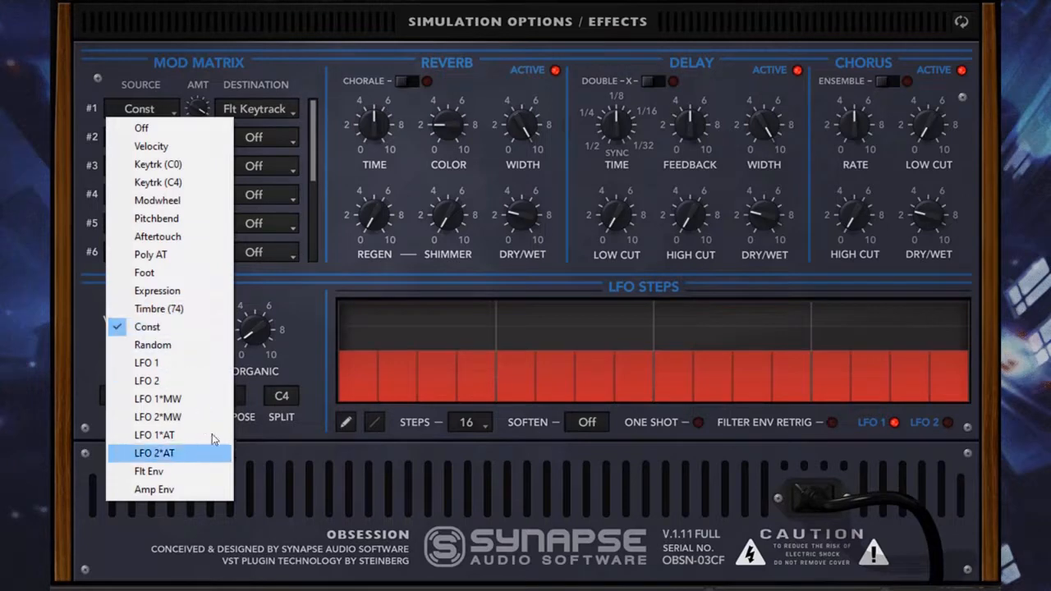
{"action": "left_click", "coordinate": [318, 329]}
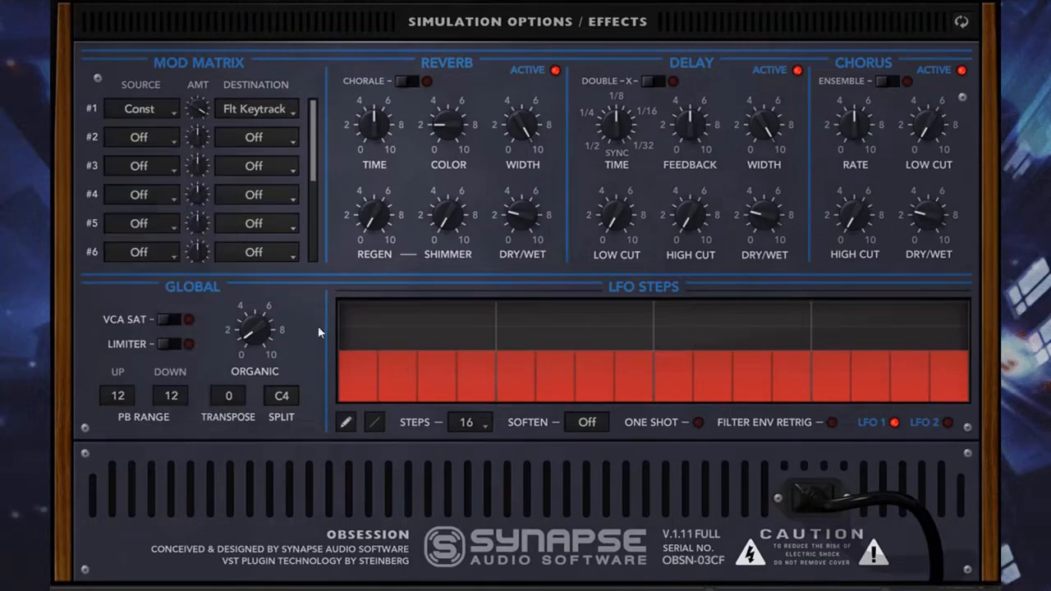
Step: Route mod matrix slot 1 from Modwheel to Flt Attack
{"action": "left_click", "coordinate": [261, 116]}
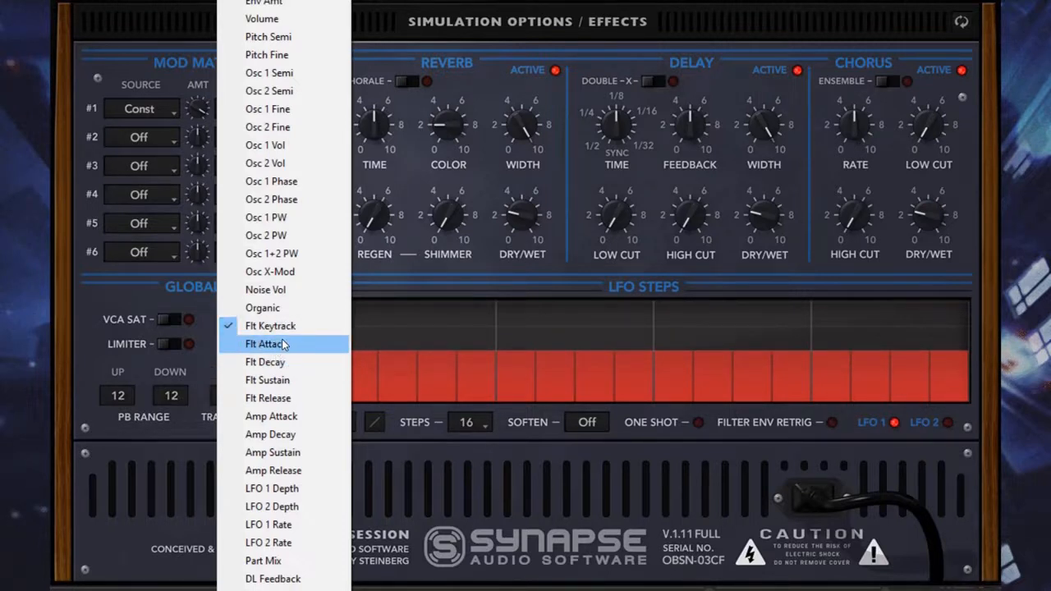
{"action": "left_click", "coordinate": [283, 344]}
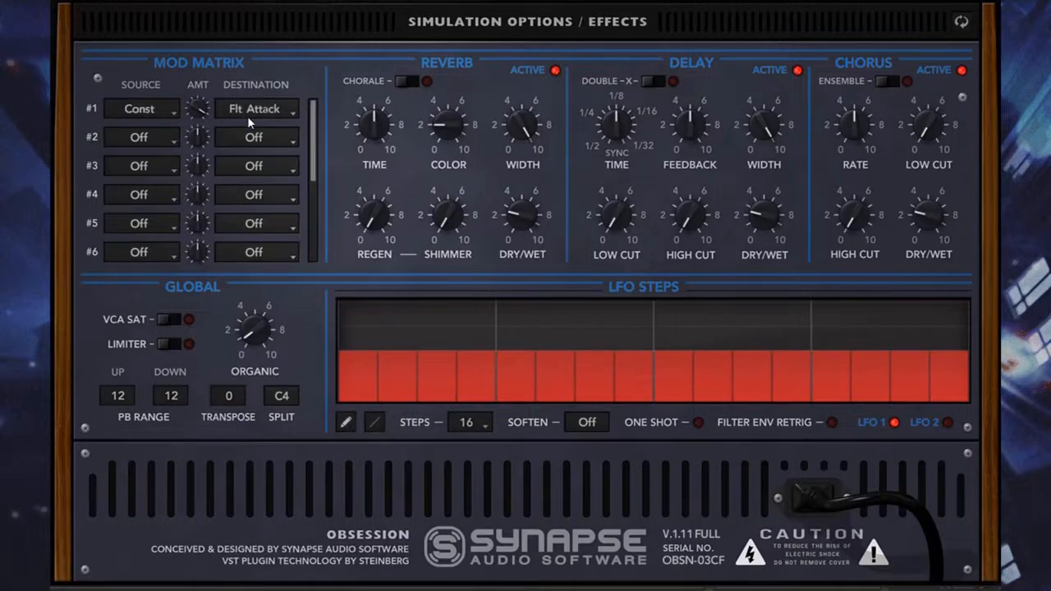
{"action": "left_click", "coordinate": [167, 110]}
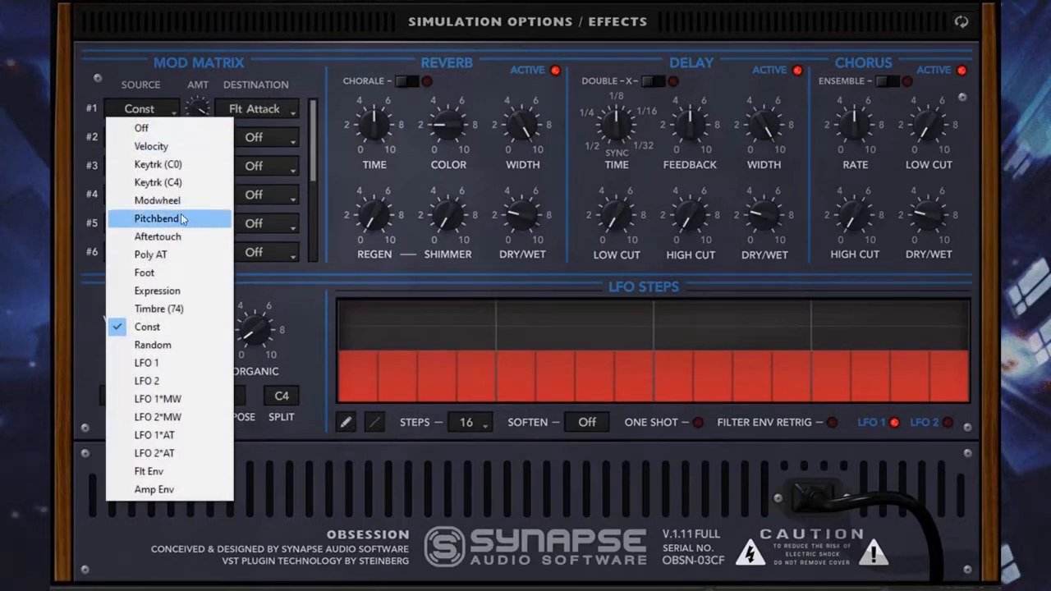
{"action": "left_click", "coordinate": [157, 200]}
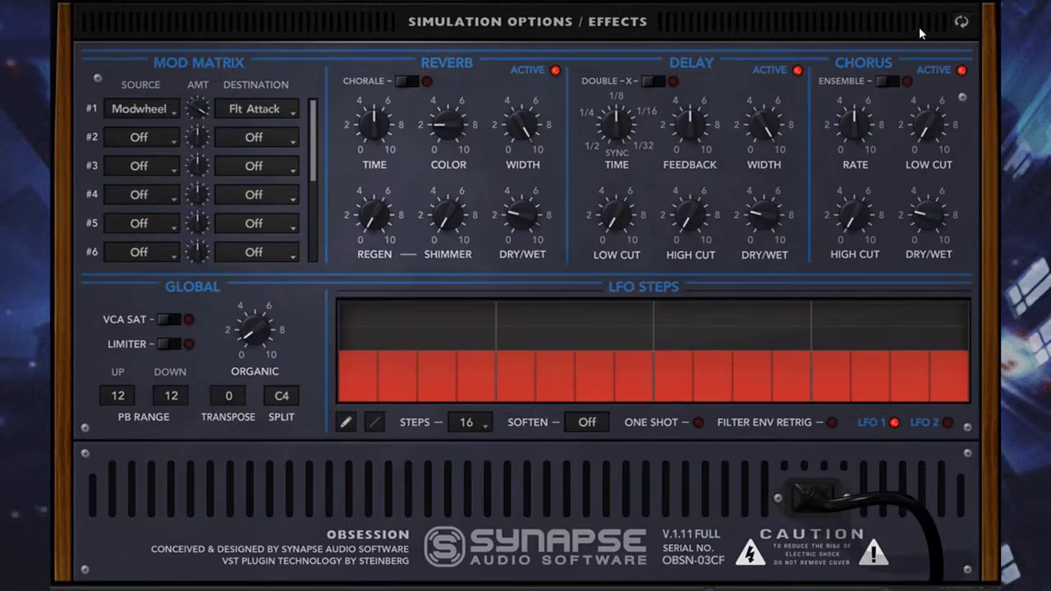
{"action": "left_click", "coordinate": [279, 109]}
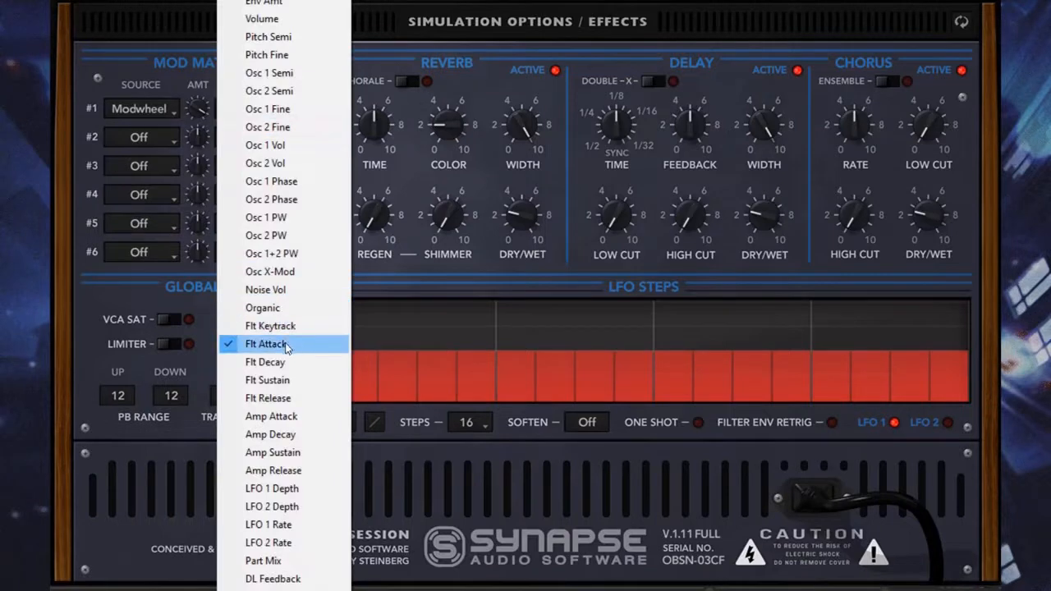
{"action": "left_click", "coordinate": [399, 496]}
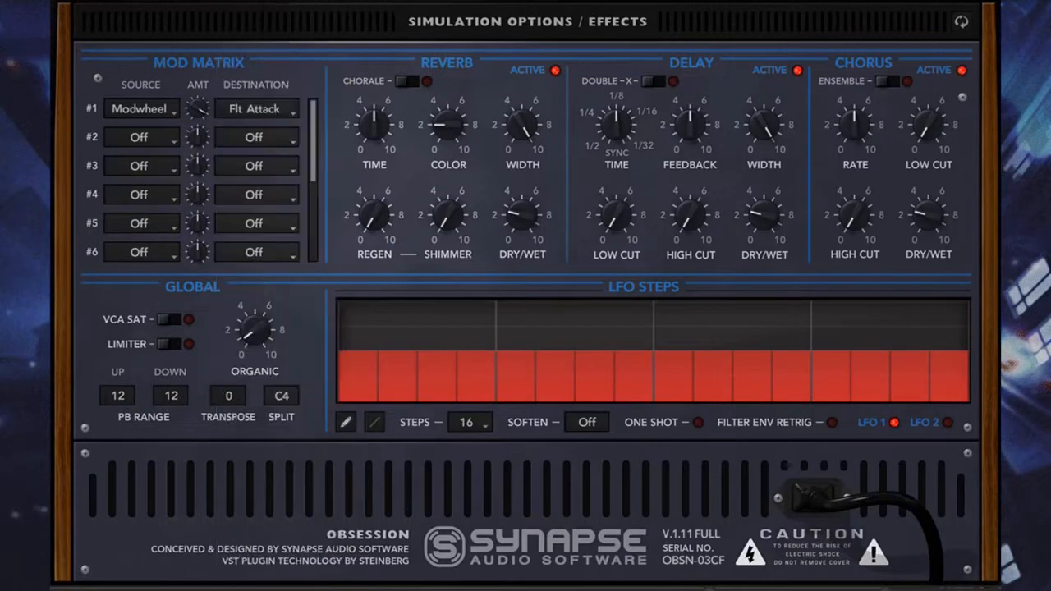
Step: Raise the filter's envelope amount to about 6 on the main panel
{"action": "left_click", "coordinate": [961, 22]}
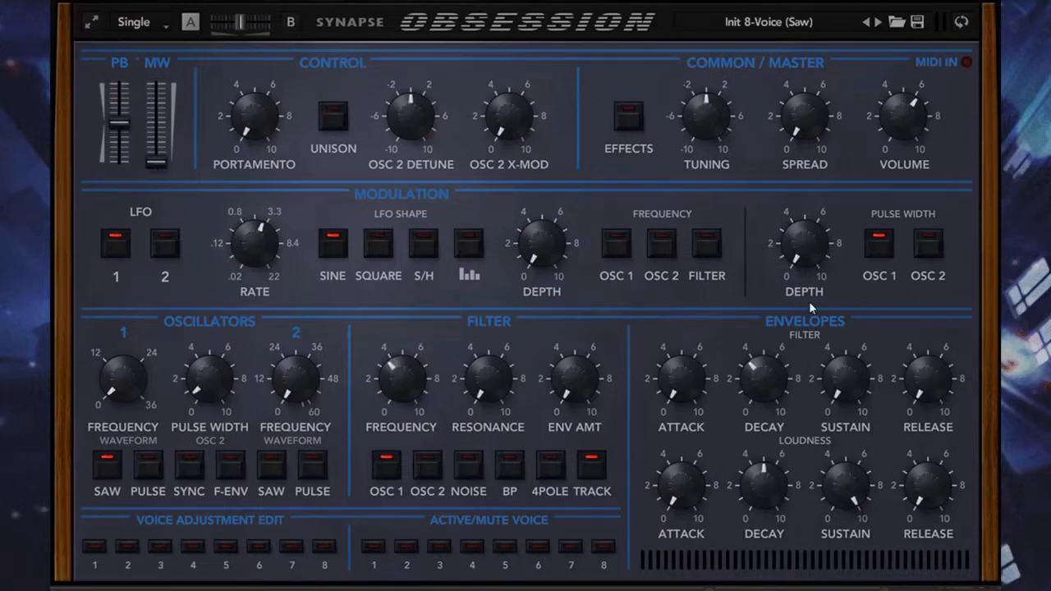
{"action": "left_click_drag", "start_coordinate": [592, 377], "coordinate": [569, 277]}
{"action": "left_click", "coordinate": [969, 24]}
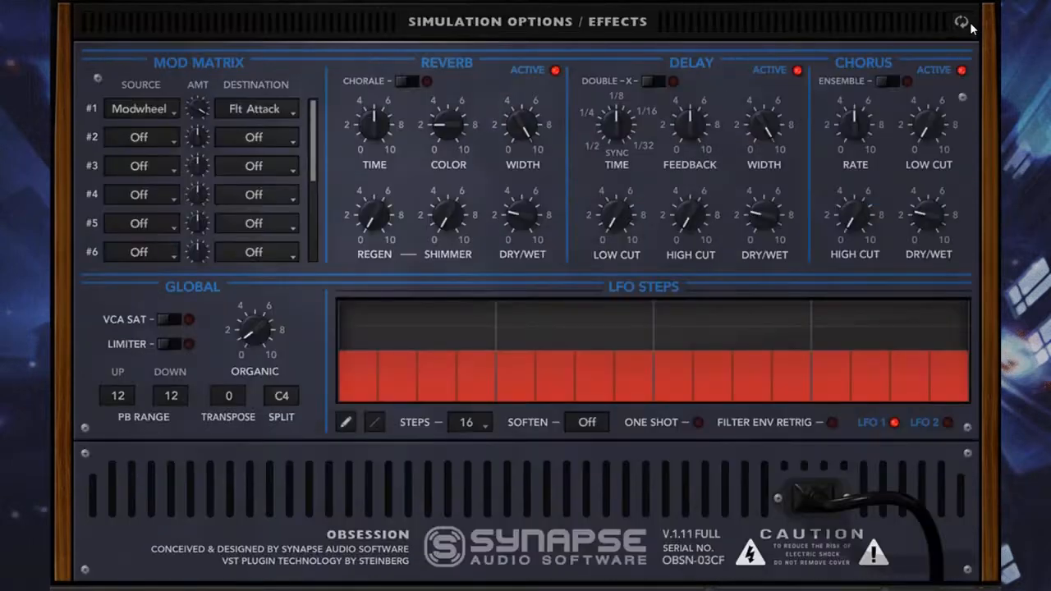
{"action": "left_click", "coordinate": [961, 26]}
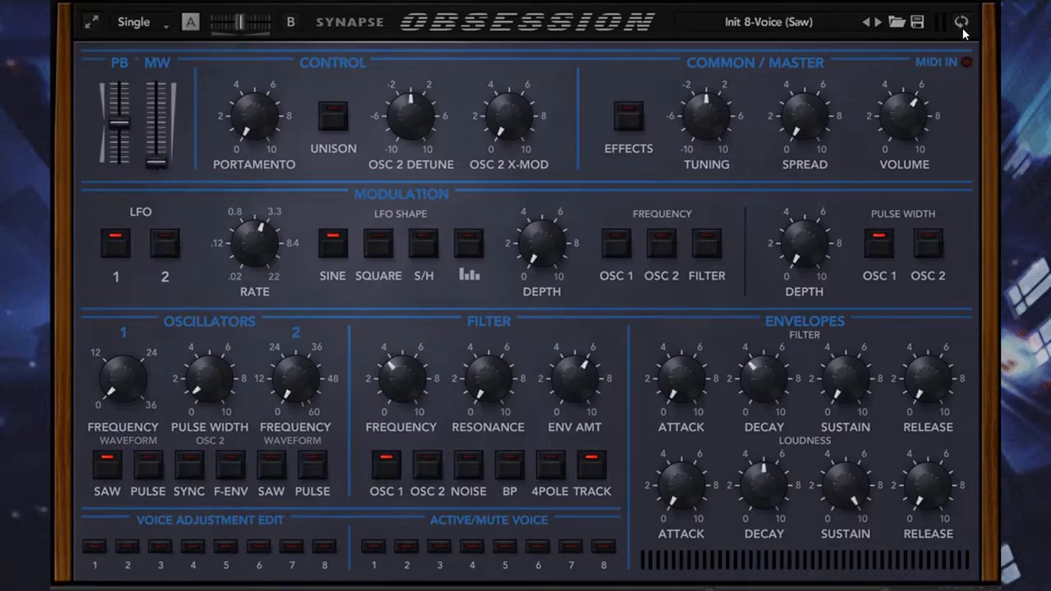
Step: Increase the amount of the Modwheel to Flt Attack routing in mod matrix slot 1
{"action": "left_click", "coordinate": [962, 22]}
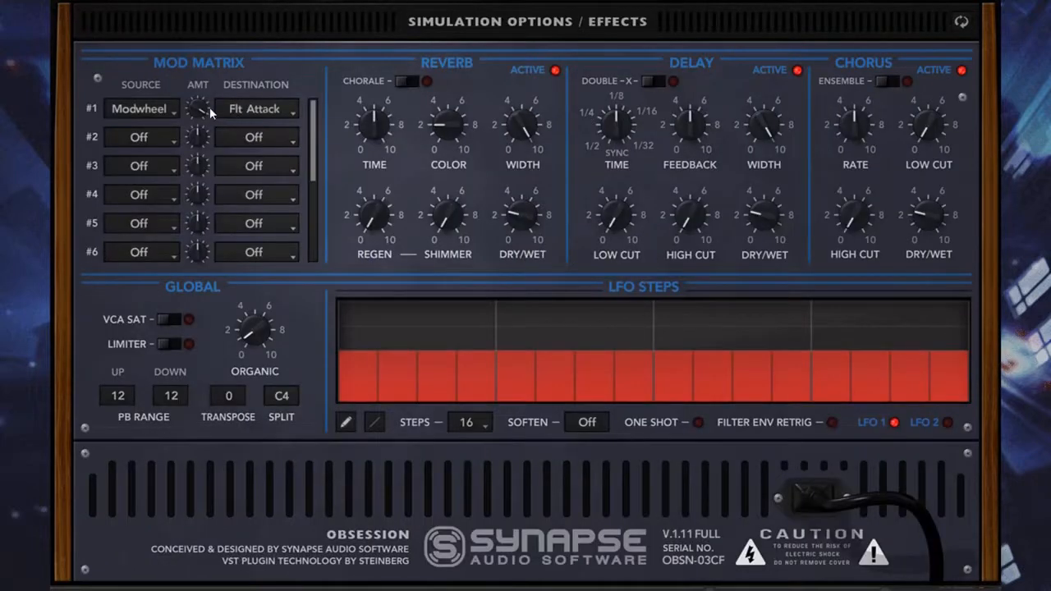
{"action": "mouse_move", "coordinate": [213, 105]}
{"action": "scroll", "coordinate": [214, 105], "scroll_direction": "up", "scroll_amount": 3}
Step: Add a second Modwheel to Flt Attack routing in mod matrix slot 2 and raise its amount
{"action": "left_click", "coordinate": [144, 140]}
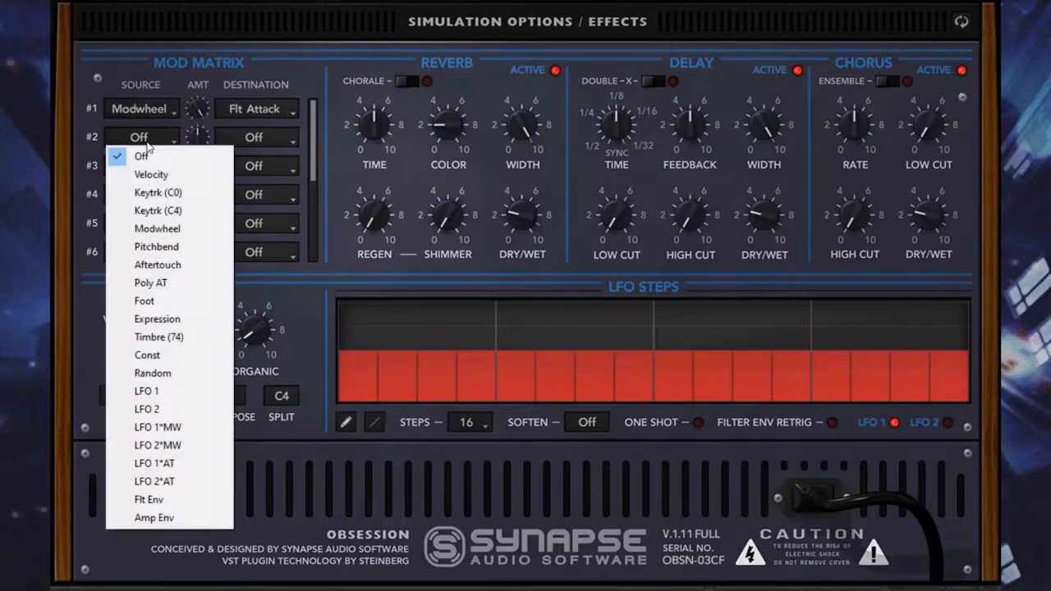
{"action": "left_click", "coordinate": [179, 230]}
{"action": "left_click", "coordinate": [255, 137]}
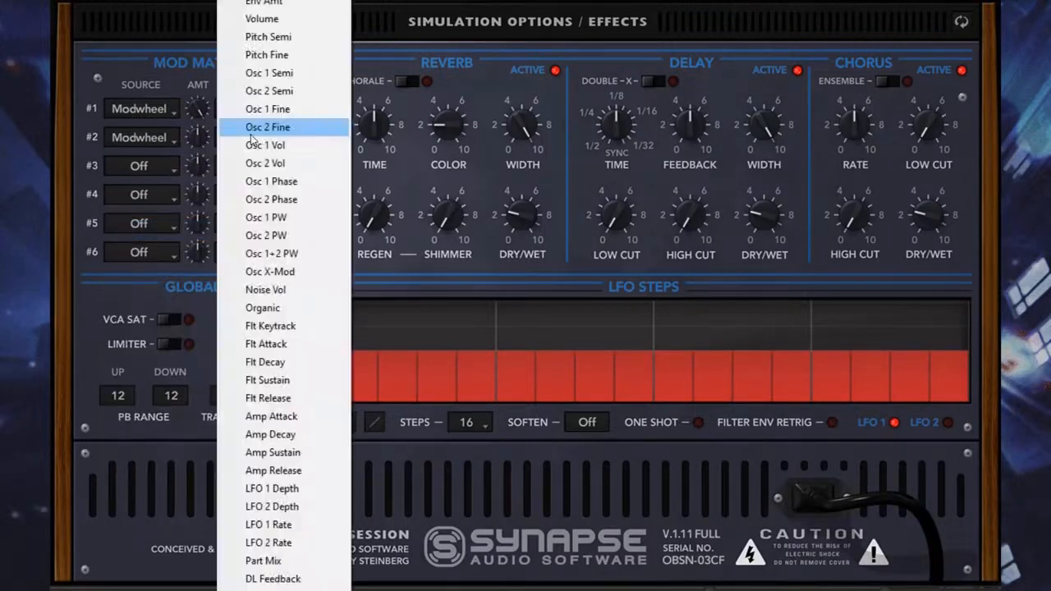
{"action": "left_click", "coordinate": [275, 345]}
{"action": "left_click_drag", "start_coordinate": [197, 138], "coordinate": [197, 117]}
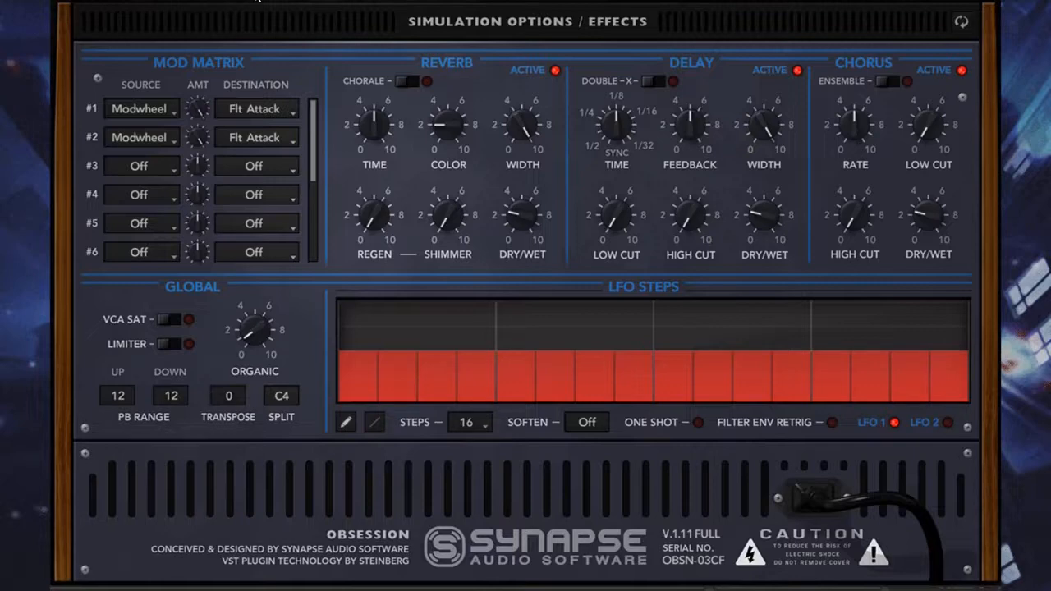
Step: Switch the destination and the source of mod matrix slot 2 to Off
{"action": "left_click", "coordinate": [253, 139]}
{"action": "key", "text": "Escape"}
{"action": "left_click", "coordinate": [174, 139]}
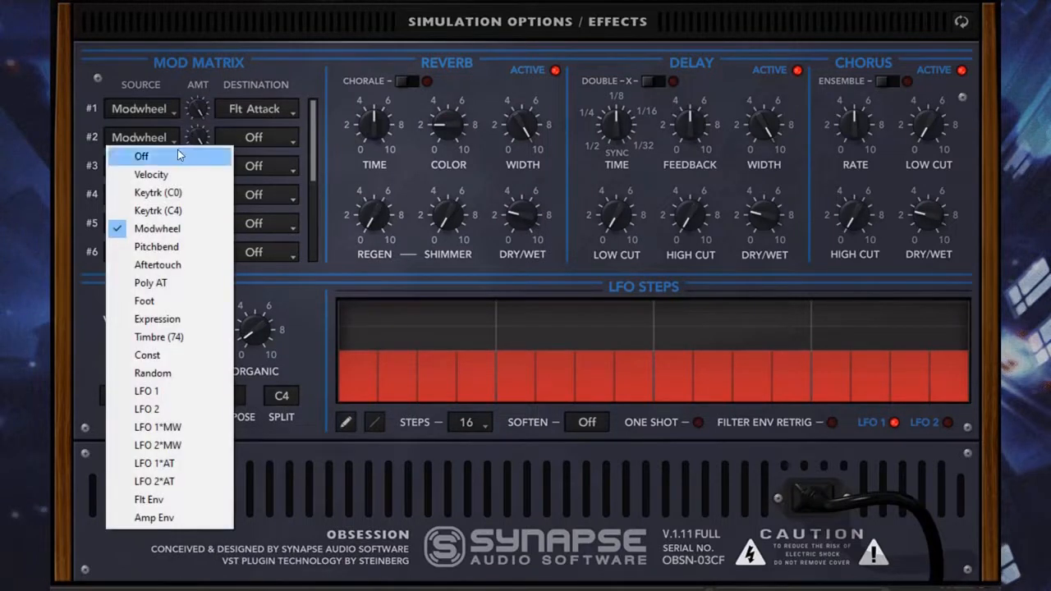
{"action": "left_click", "coordinate": [182, 151]}
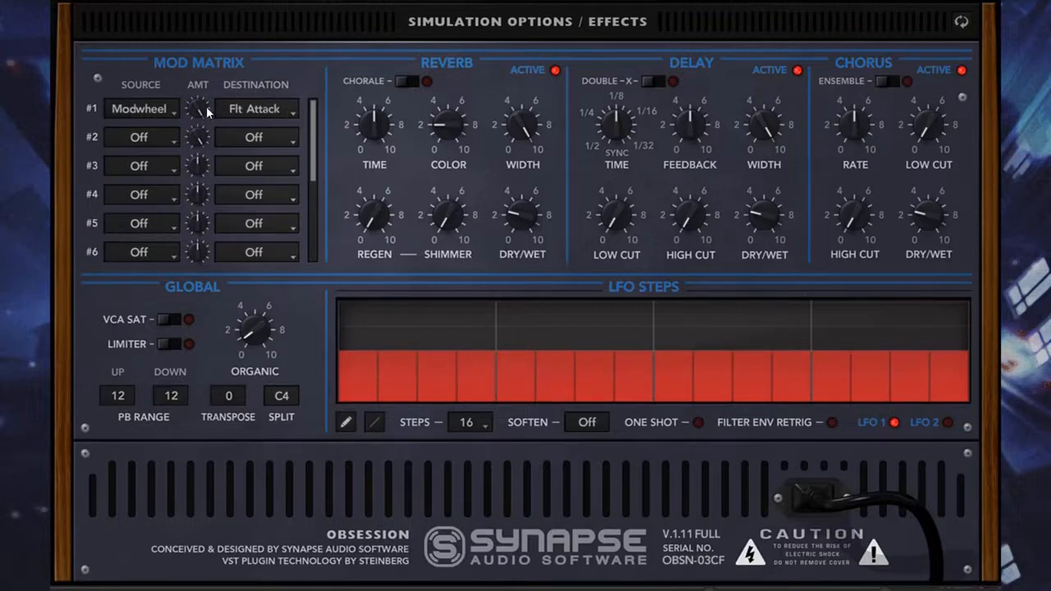
Step: Set the destination of slot 1 to Flt Sustain and turn the filter envelope's sustain up to 10
{"action": "left_click", "coordinate": [256, 108]}
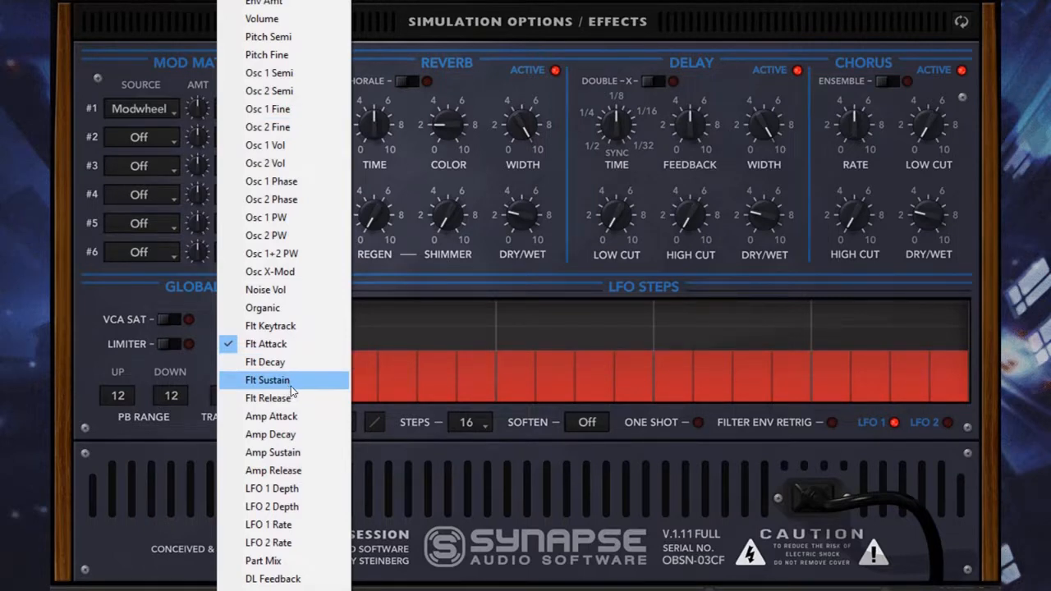
{"action": "left_click", "coordinate": [292, 386]}
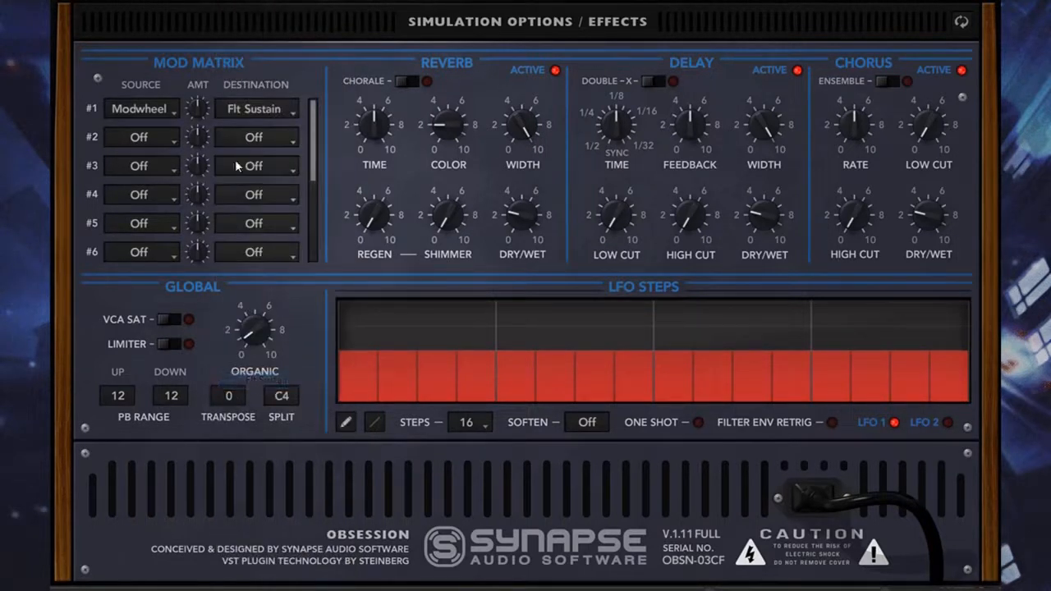
{"action": "left_click", "coordinate": [964, 20]}
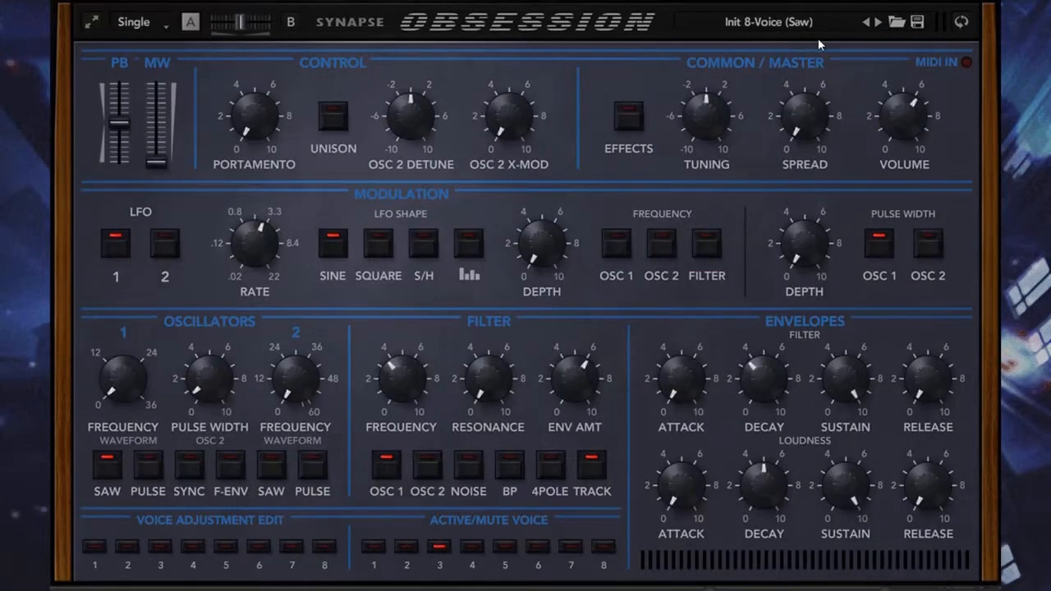
Step: Turn the amount of the Modwheel to Flt Sustain routing fully negative
{"action": "left_click", "coordinate": [962, 20]}
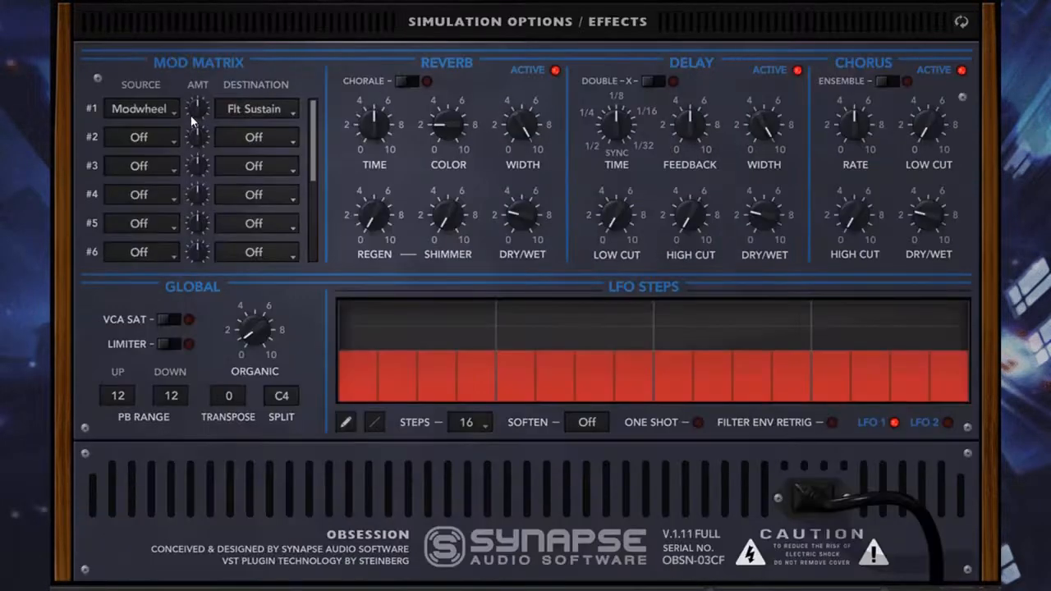
{"action": "left_click_drag", "start_coordinate": [202, 114], "coordinate": [212, 208]}
{"action": "left_click", "coordinate": [962, 21]}
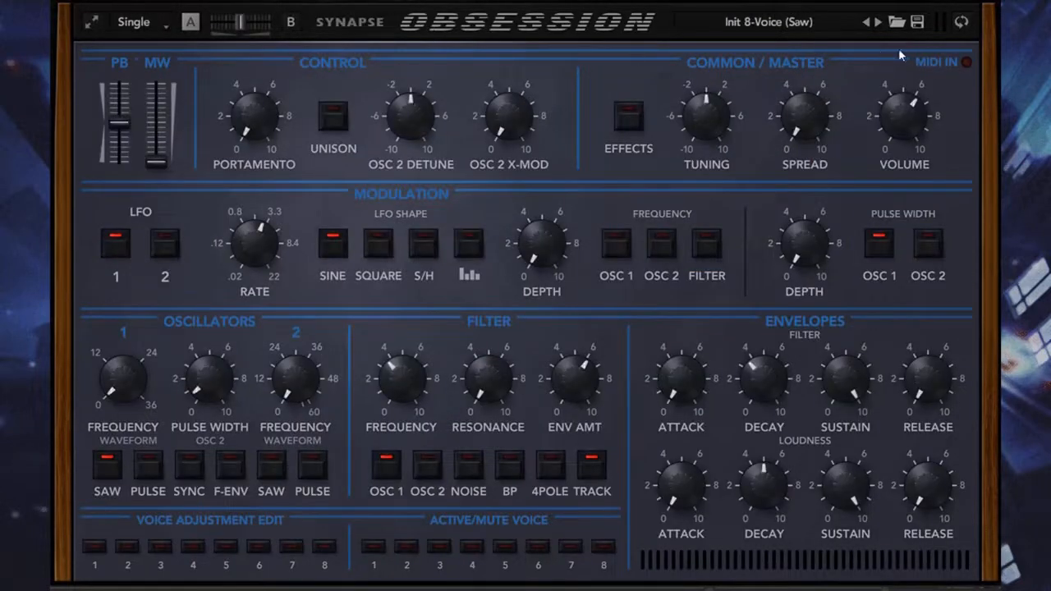
Step: Change the destination of slot 1 to Amp Attack and raise its amount to a positive value
{"action": "left_click", "coordinate": [962, 25]}
{"action": "left_click", "coordinate": [256, 109]}
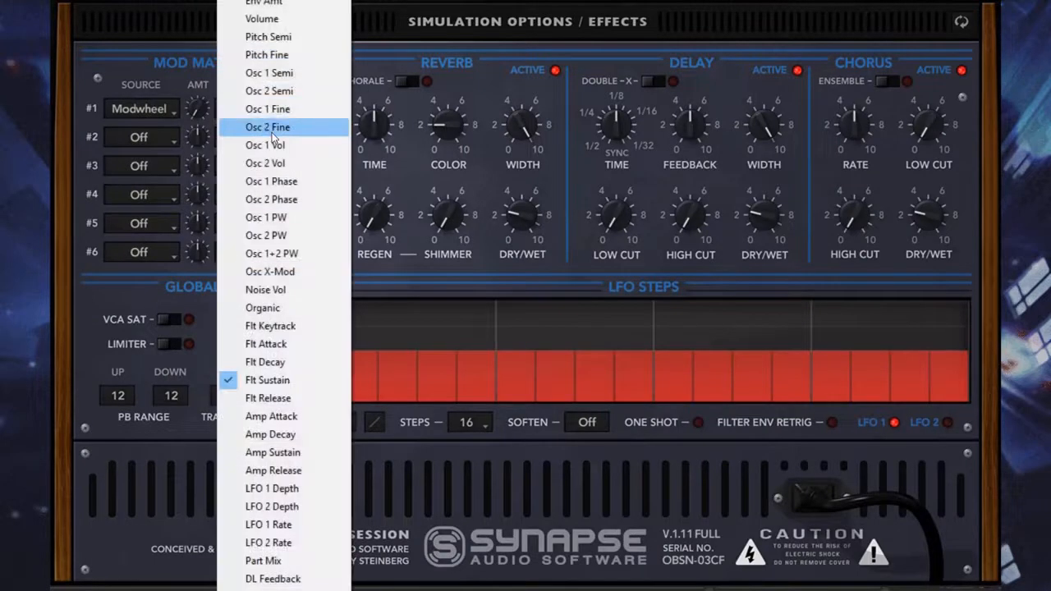
{"action": "left_click", "coordinate": [286, 420]}
{"action": "left_click_drag", "start_coordinate": [197, 109], "coordinate": [197, 86]}
{"action": "left_click", "coordinate": [963, 24]}
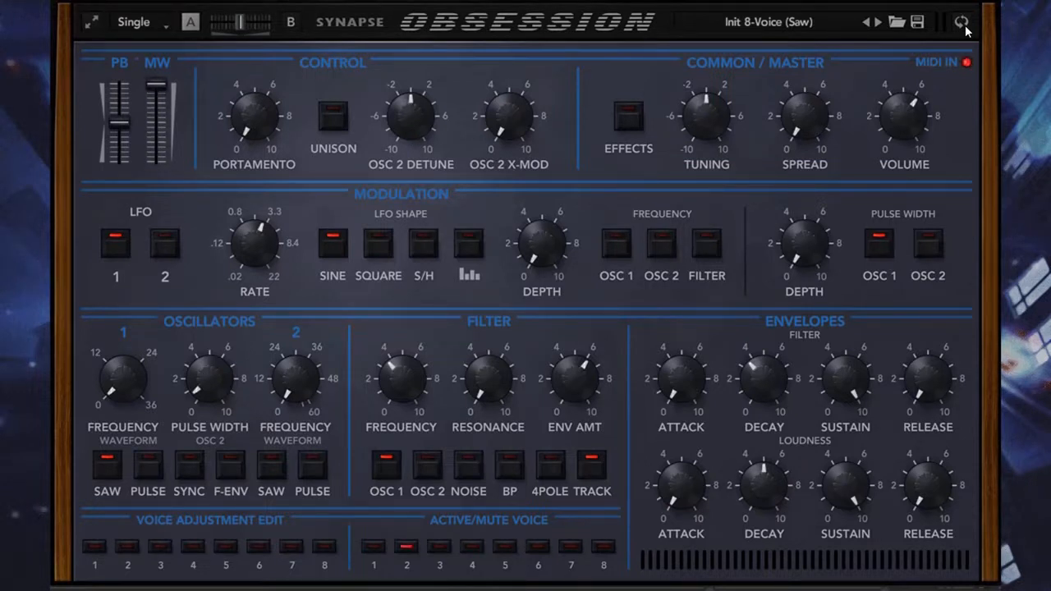
Step: Raise the loudness envelope's attack to about 5 and turn the amount of slot 1 negative
{"action": "left_click_drag", "start_coordinate": [681, 486], "coordinate": [683, 456]}
{"action": "left_click", "coordinate": [963, 25]}
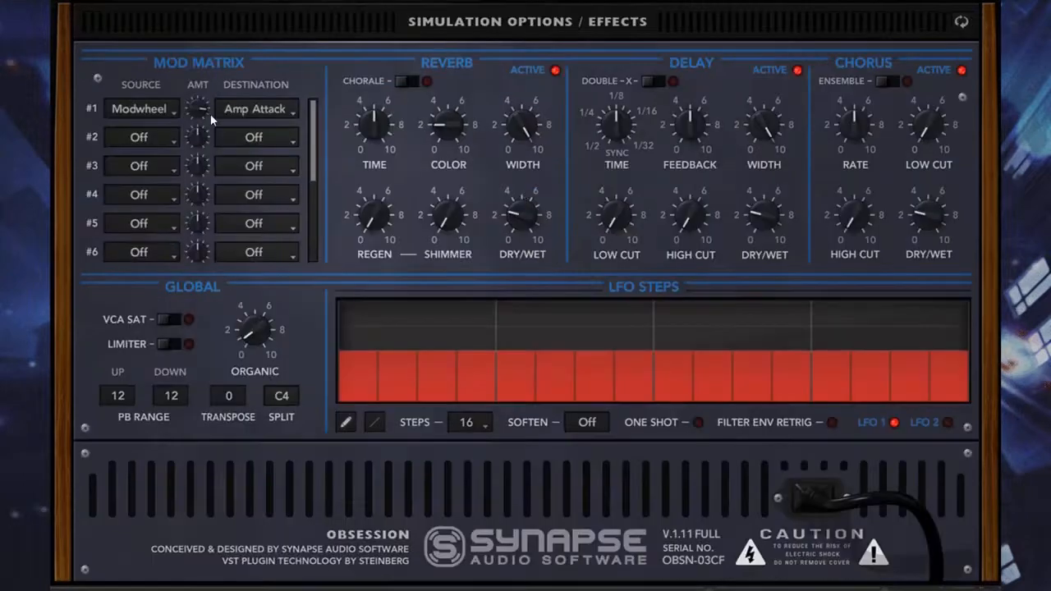
{"action": "left_click", "coordinate": [961, 23]}
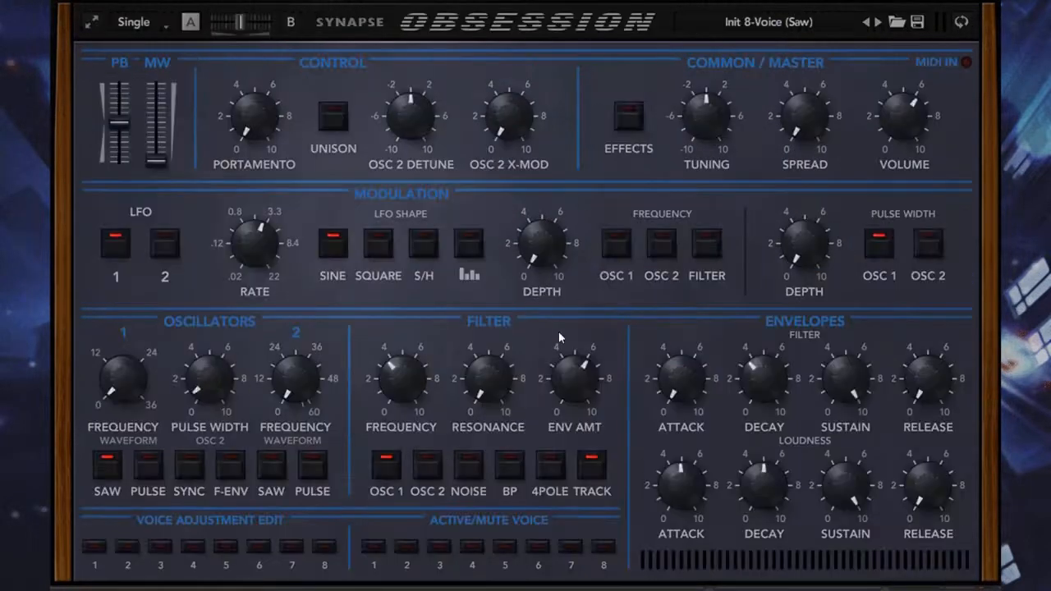
Step: Turn the loudness envelope's attack up to 10 and the amount of the Amp Attack routing fully negative
{"action": "left_click_drag", "start_coordinate": [681, 489], "coordinate": [634, 398]}
{"action": "left_click_drag", "start_coordinate": [697, 506], "coordinate": [671, 533]}
{"action": "left_click_drag", "start_coordinate": [681, 490], "coordinate": [678, 401]}
{"action": "left_click", "coordinate": [961, 22]}
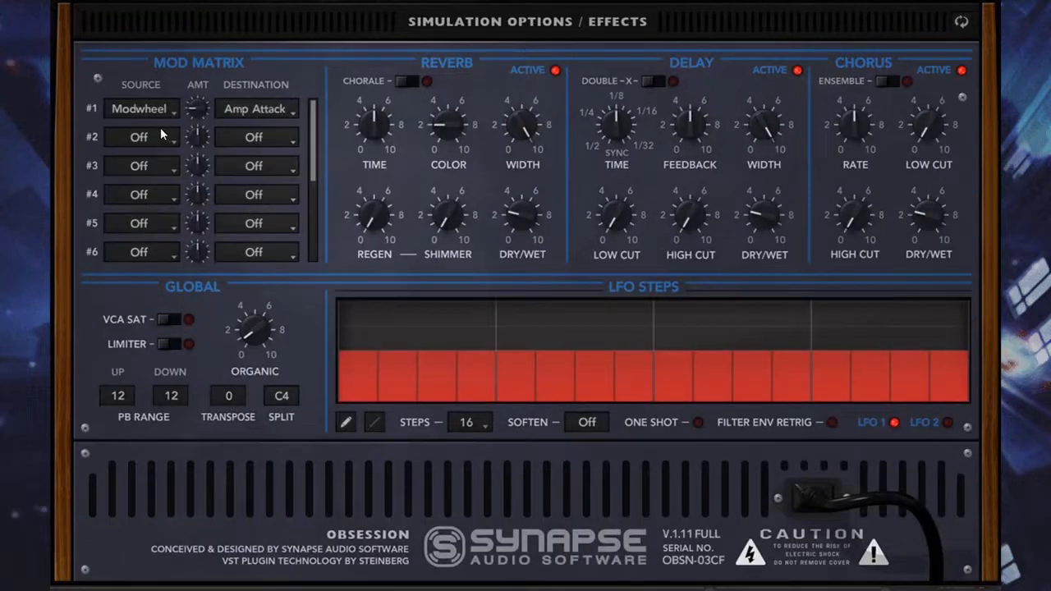
{"action": "left_click_drag", "start_coordinate": [196, 109], "coordinate": [196, 102]}
Step: Change the destination of slot 1 to LFO 1 Depth, raise its amount and return to the main panel
{"action": "left_click", "coordinate": [231, 109]}
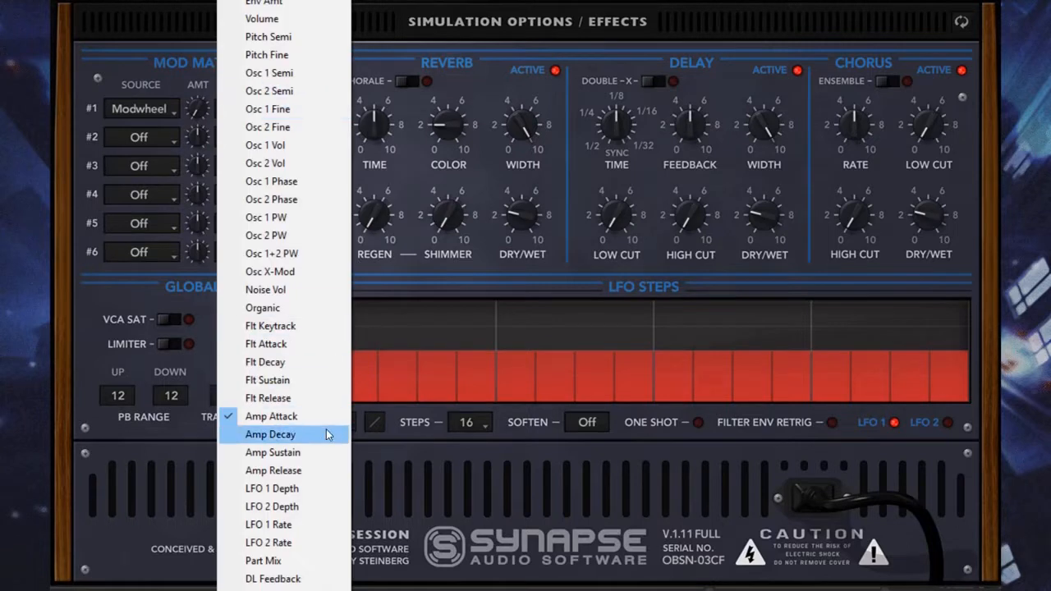
{"action": "left_click", "coordinate": [298, 488]}
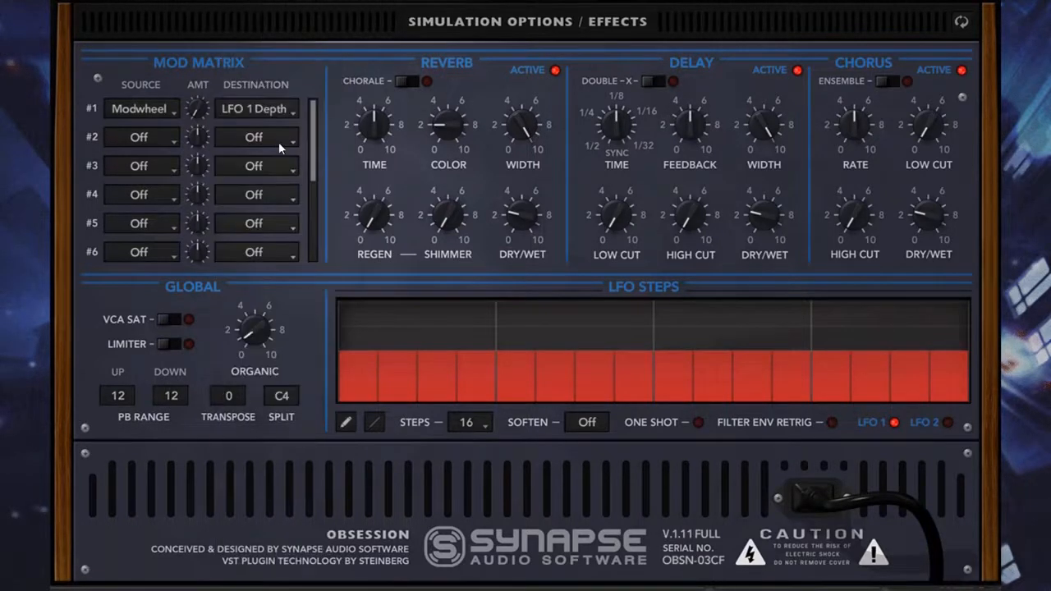
{"action": "left_click_drag", "start_coordinate": [197, 108], "coordinate": [197, 85]}
{"action": "left_click", "coordinate": [961, 22]}
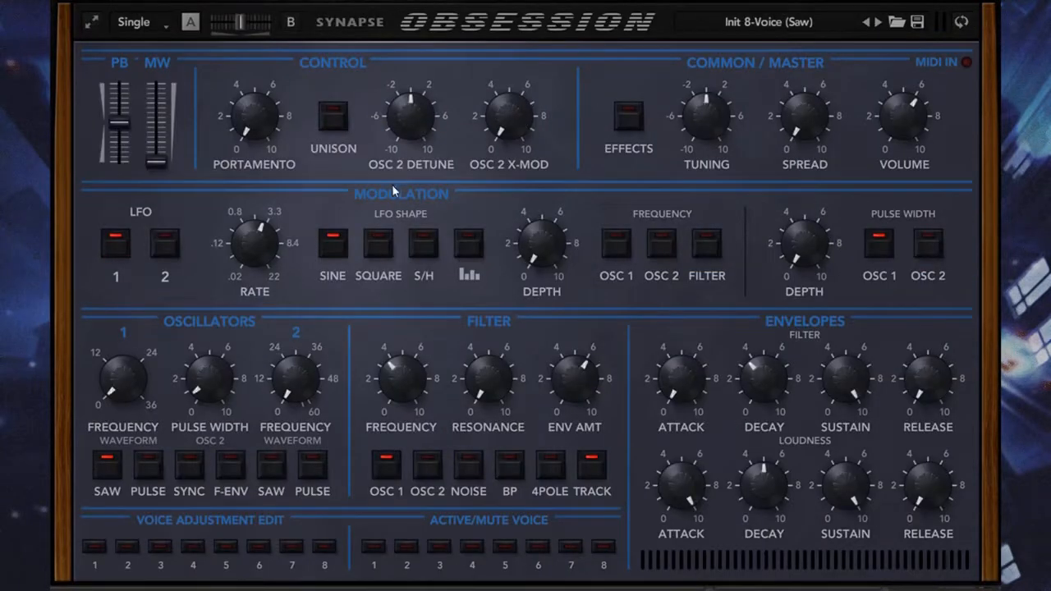
Step: Turn the loudness envelope's attack down to about 1 and enable the LFO's frequency modulation of oscillator 1
{"action": "left_click", "coordinate": [962, 22]}
{"action": "left_click", "coordinate": [962, 23]}
{"action": "left_click_drag", "start_coordinate": [680, 484], "coordinate": [680, 542]}
{"action": "left_click", "coordinate": [963, 23]}
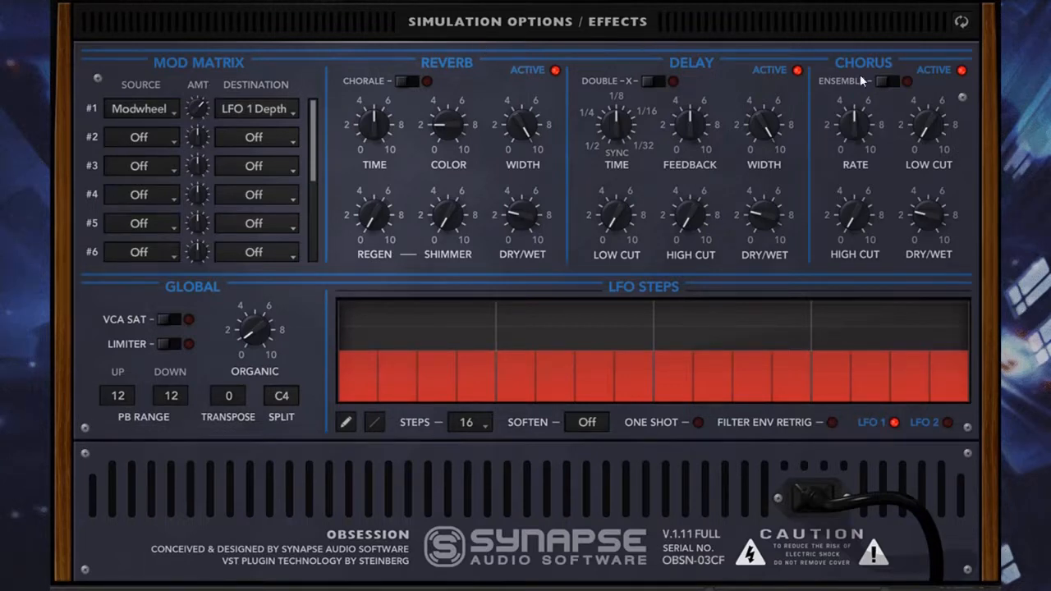
{"action": "left_click", "coordinate": [958, 23]}
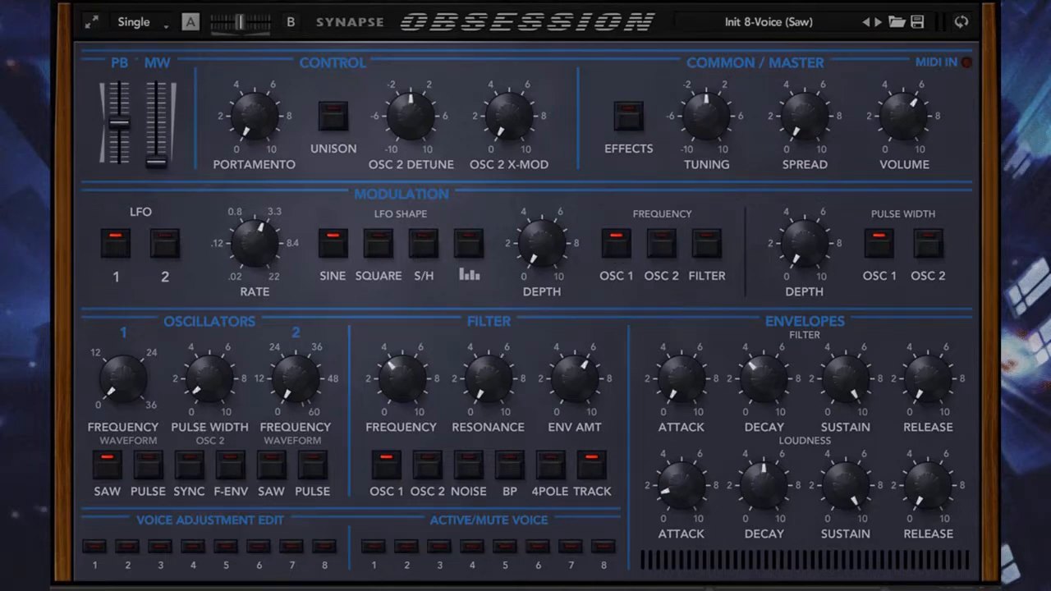
Step: Raise the rate of LFO 1 to between 3.3 and 8.4 and return to the mod matrix
{"action": "left_click", "coordinate": [961, 22]}
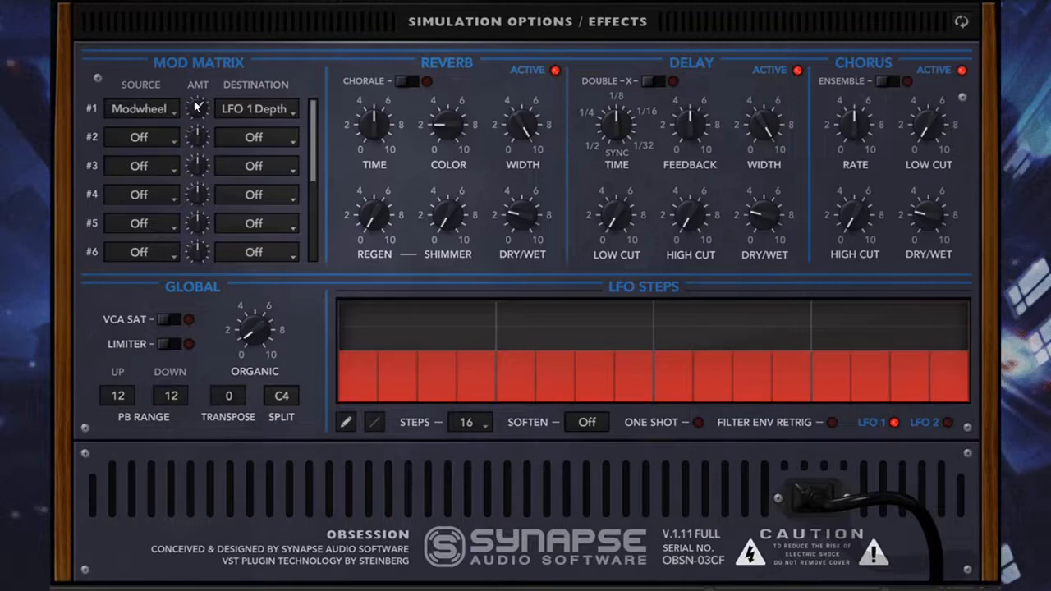
{"action": "left_click", "coordinate": [957, 21]}
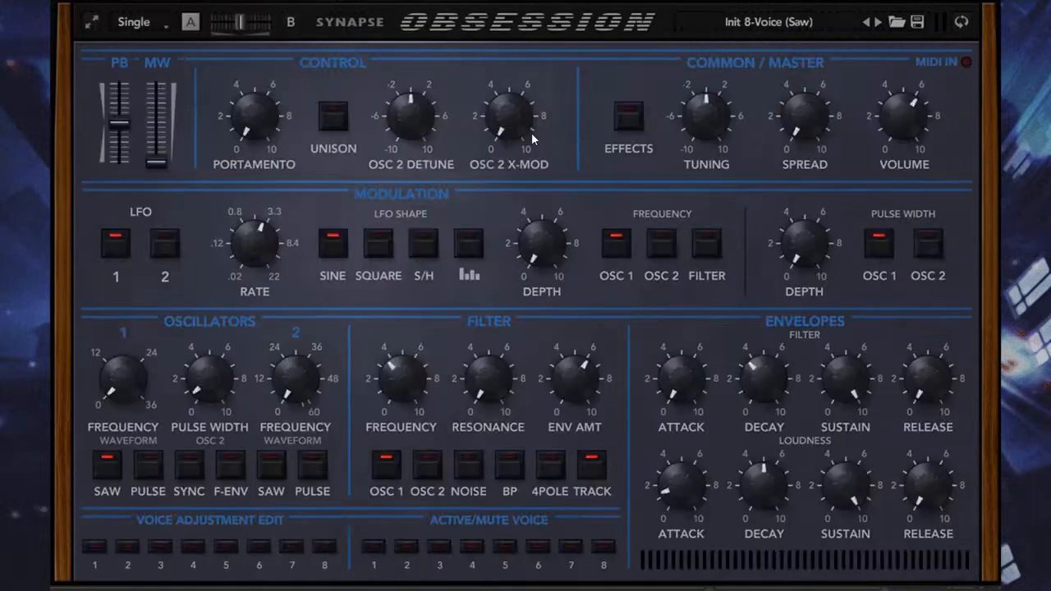
{"action": "left_click_drag", "start_coordinate": [283, 257], "coordinate": [283, 244]}
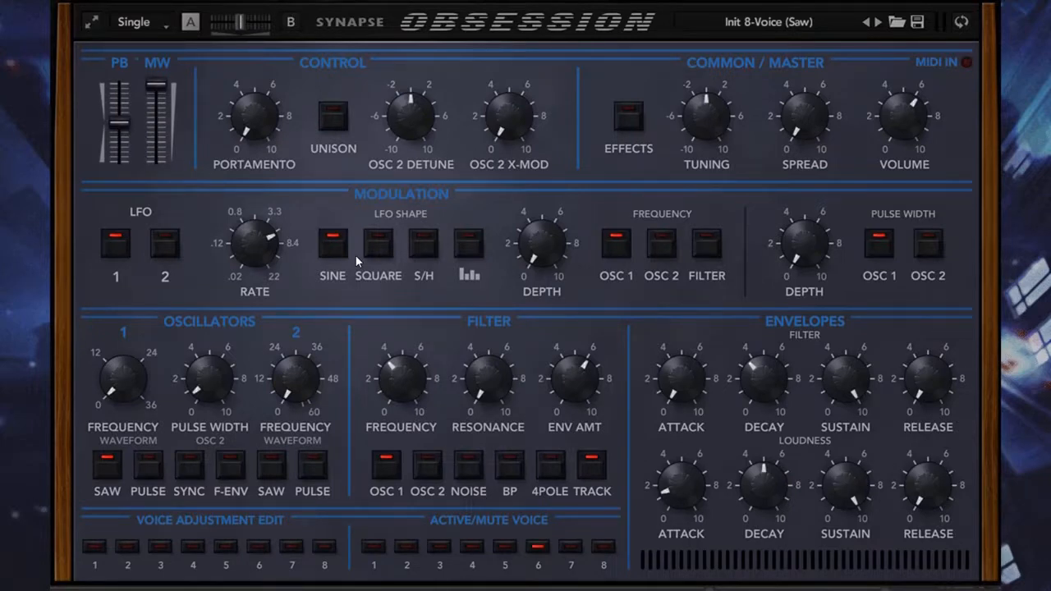
{"action": "left_click", "coordinate": [961, 22]}
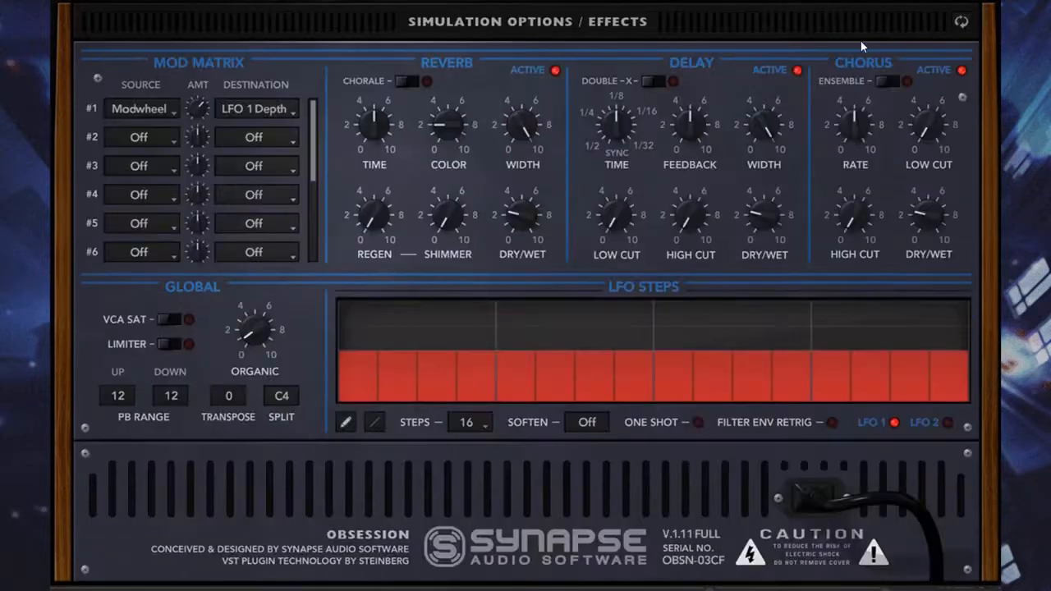
Step: Lower the amount of the LFO 1 Depth routing in slot 1 to +14, keeping its destination
{"action": "mouse_move", "coordinate": [206, 115]}
{"action": "scroll", "coordinate": [210, 115], "scroll_direction": "down", "scroll_amount": 4}
{"action": "left_click", "coordinate": [294, 113]}
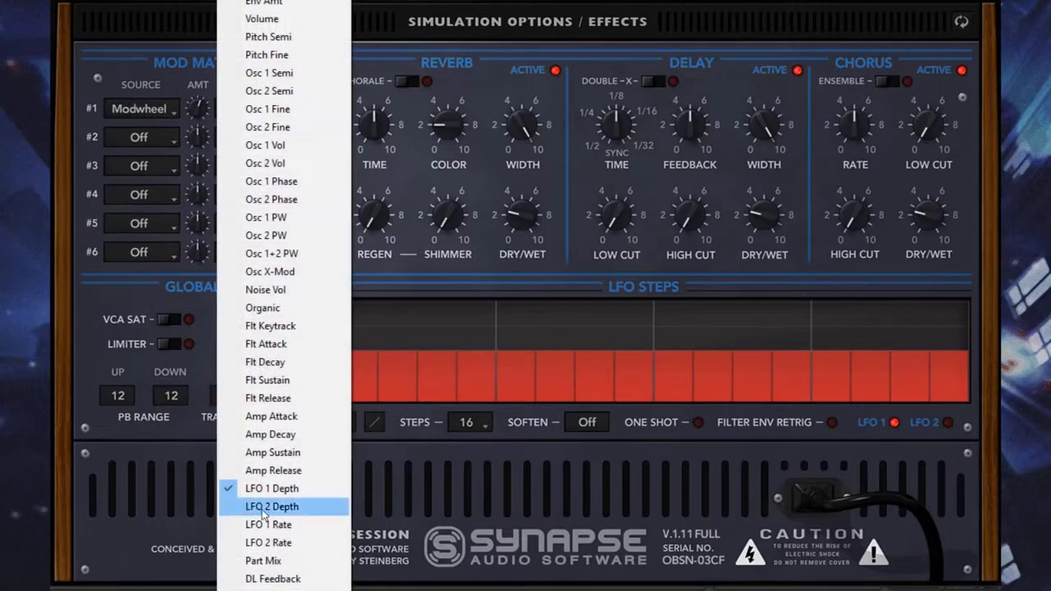
{"action": "left_click", "coordinate": [134, 495]}
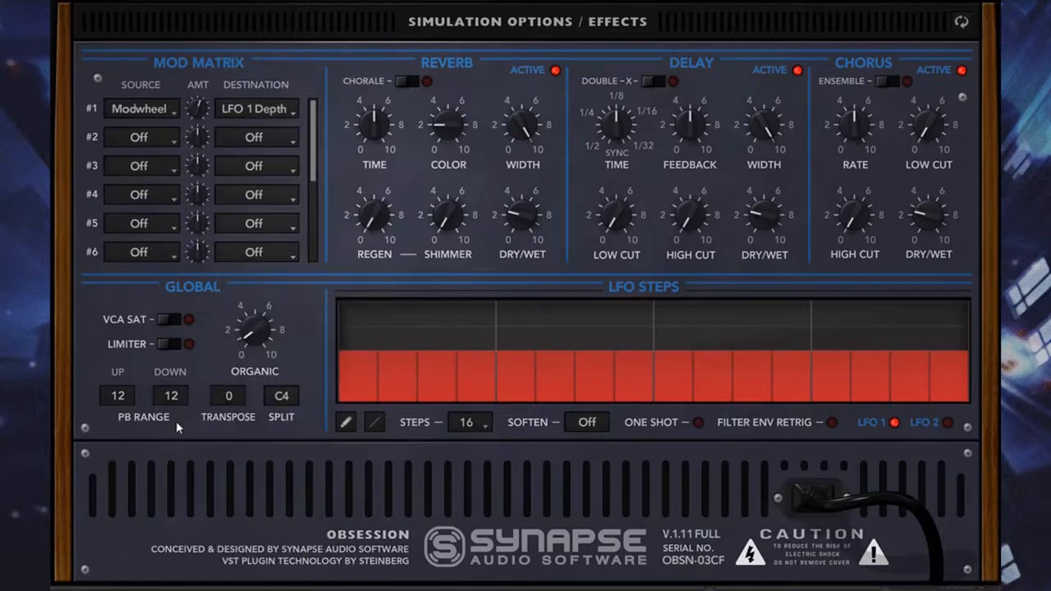
Step: Set slot 2 to route Modwheel to LFO 1 Rate with an amount of +15
{"action": "left_click", "coordinate": [246, 137]}
{"action": "left_click", "coordinate": [139, 137]}
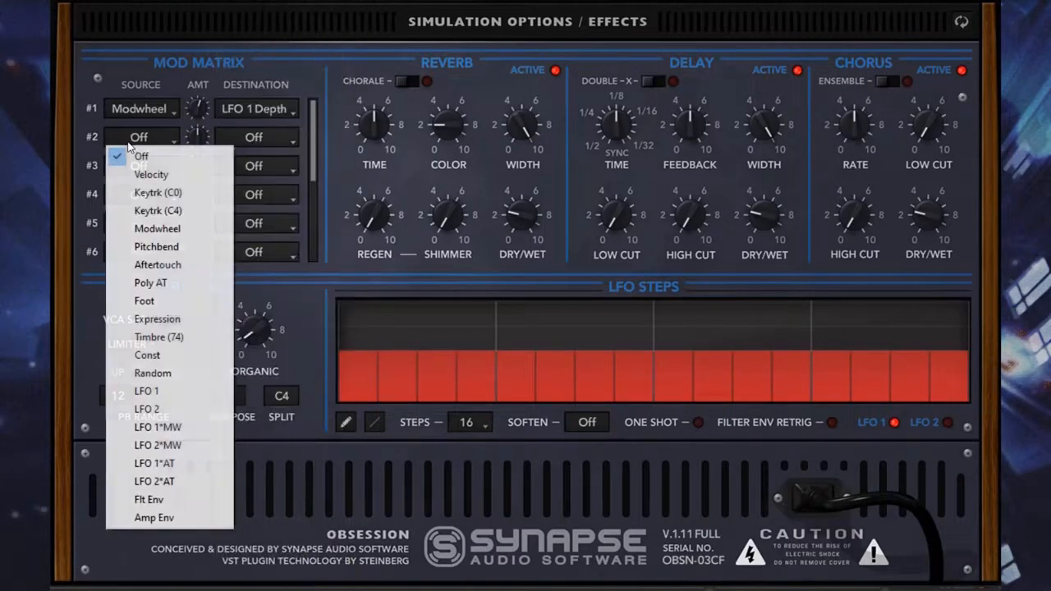
{"action": "left_click", "coordinate": [168, 228]}
{"action": "left_click", "coordinate": [264, 138]}
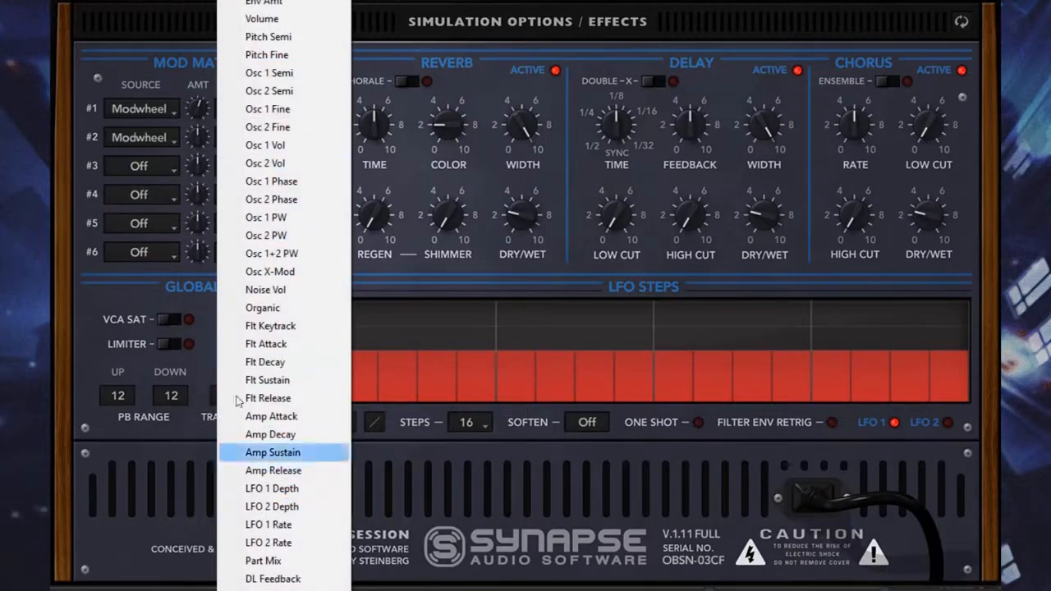
{"action": "left_click", "coordinate": [271, 526]}
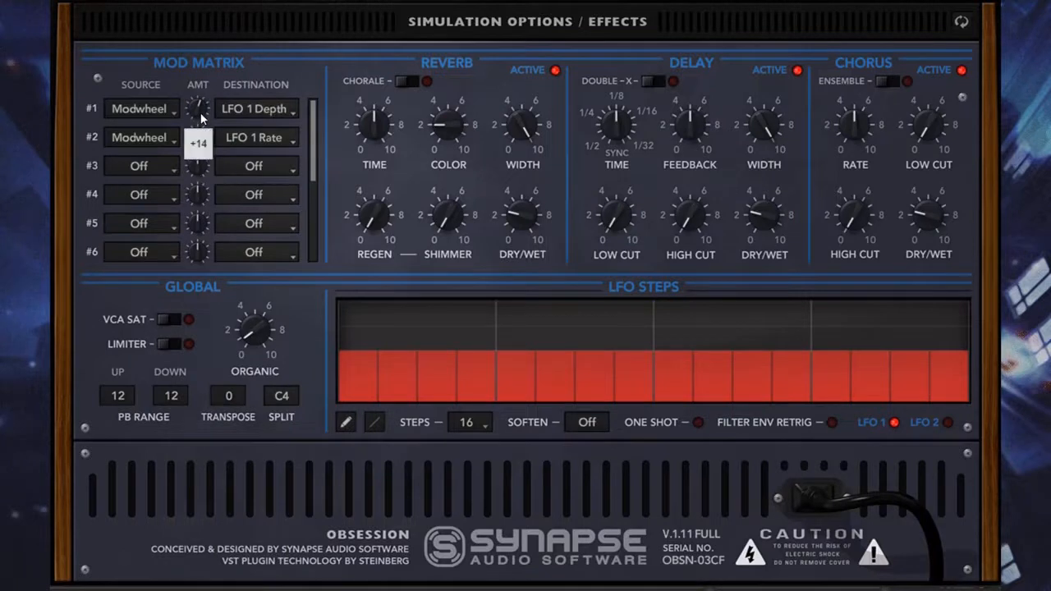
{"action": "mouse_move", "coordinate": [202, 139]}
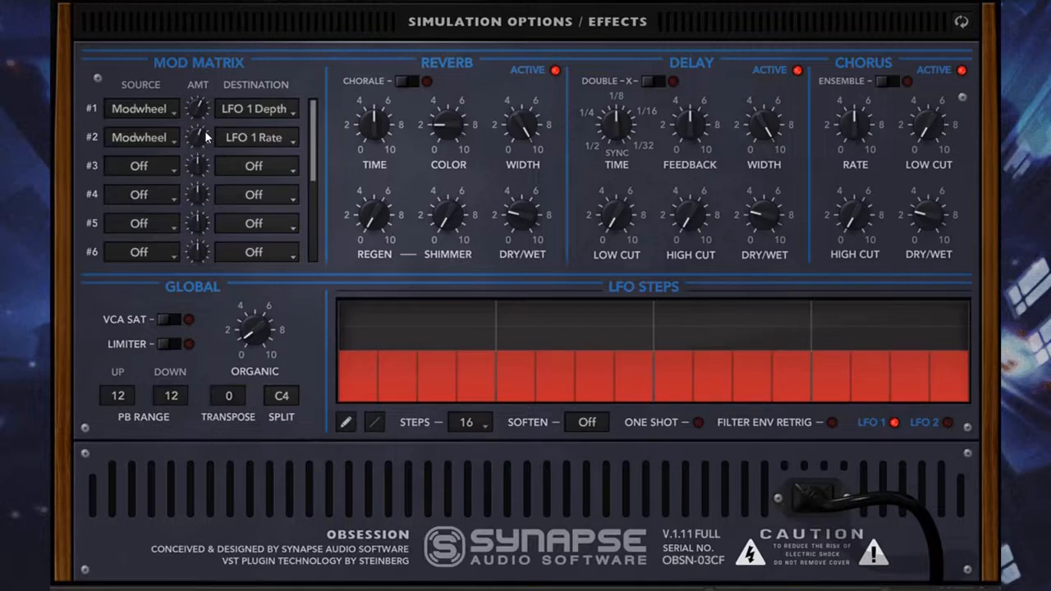
Step: Lower the rate of LFO 1 to just below 3.3 and return to the mod matrix
{"action": "left_click", "coordinate": [960, 21]}
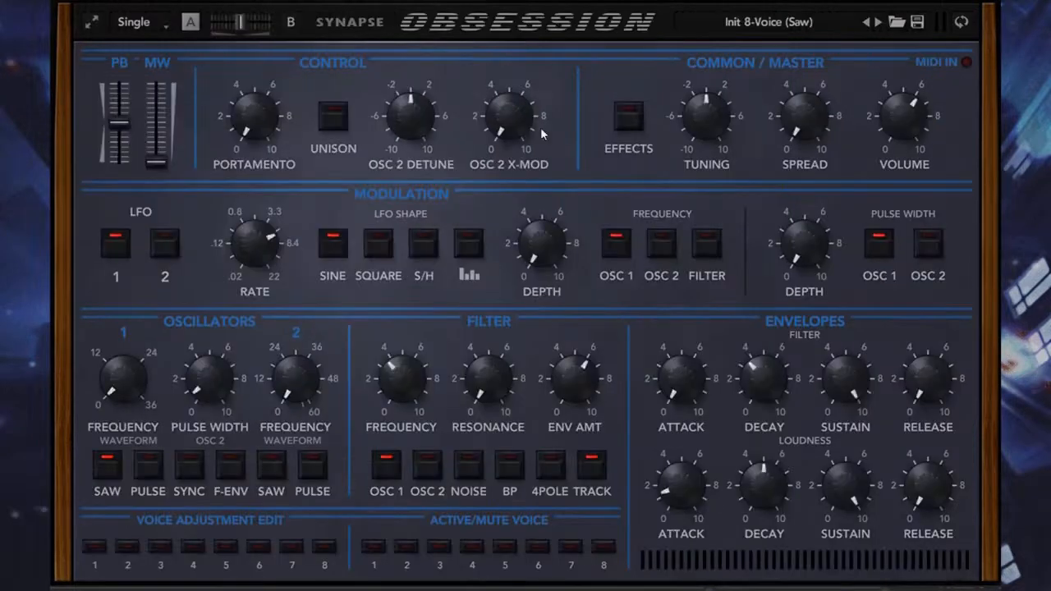
{"action": "left_click_drag", "start_coordinate": [244, 266], "coordinate": [259, 296]}
{"action": "left_click", "coordinate": [959, 23]}
Step: Change the destination of slot 2 to Part Mix and check the main panel before returning to the mod matrix
{"action": "left_click", "coordinate": [239, 137]}
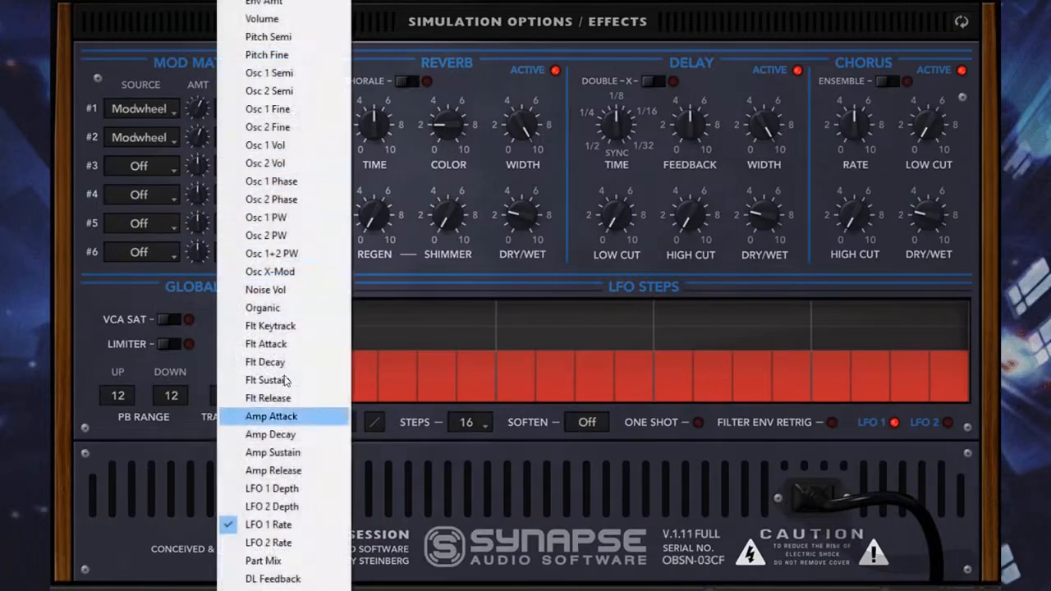
{"action": "mouse_move", "coordinate": [284, 587]}
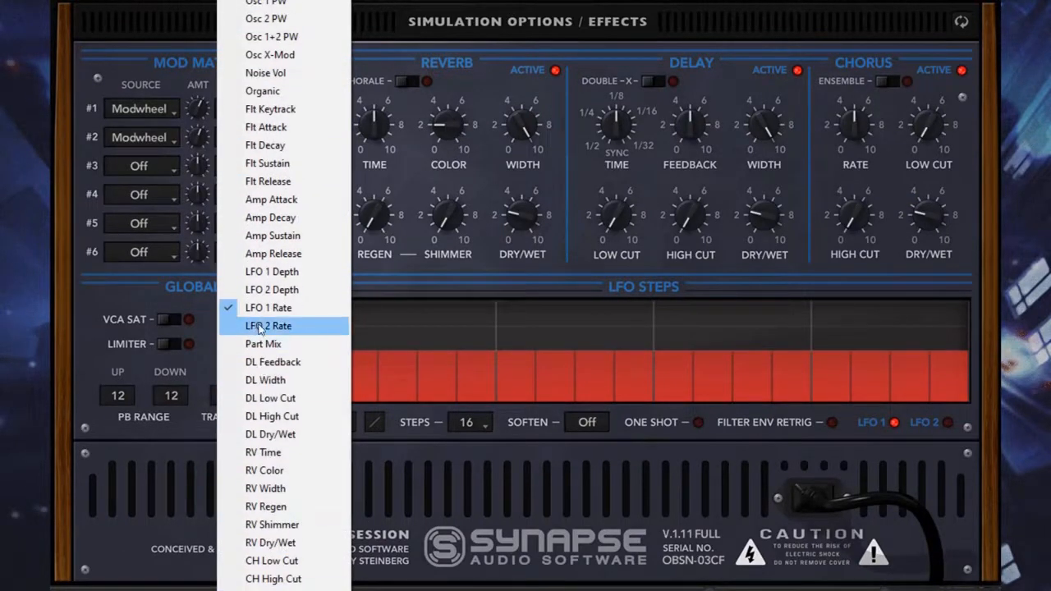
{"action": "left_click", "coordinate": [263, 344]}
{"action": "left_click", "coordinate": [960, 22]}
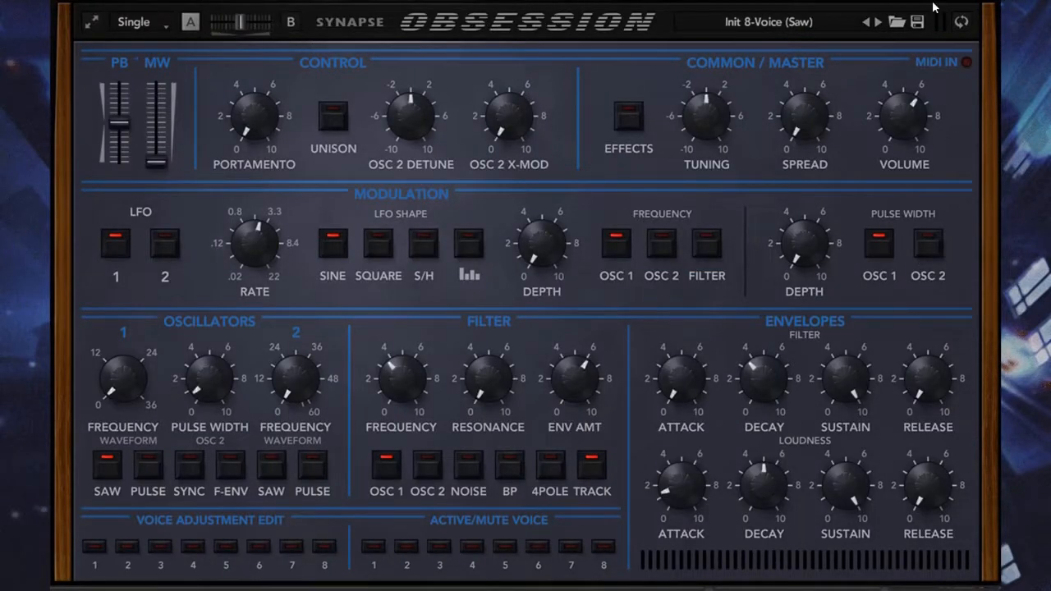
{"action": "left_click", "coordinate": [968, 28]}
Step: Look through the delay, reverb and chorus destinations available for slot 2, keeping Part Mix selected
{"action": "left_click", "coordinate": [256, 137]}
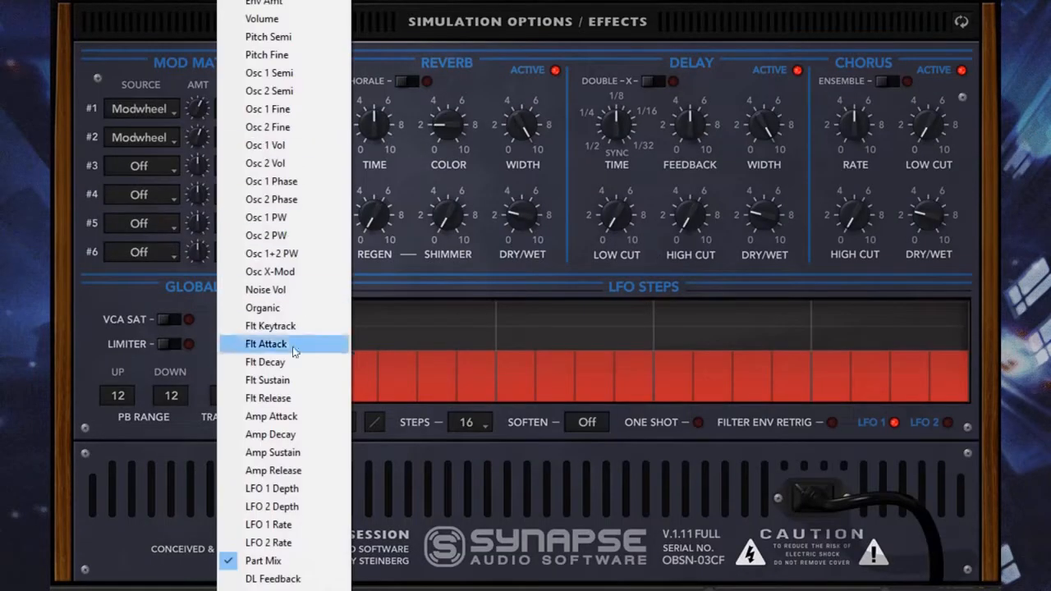
{"action": "scroll", "coordinate": [271, 578], "scroll_direction": "down", "scroll_amount": 1}
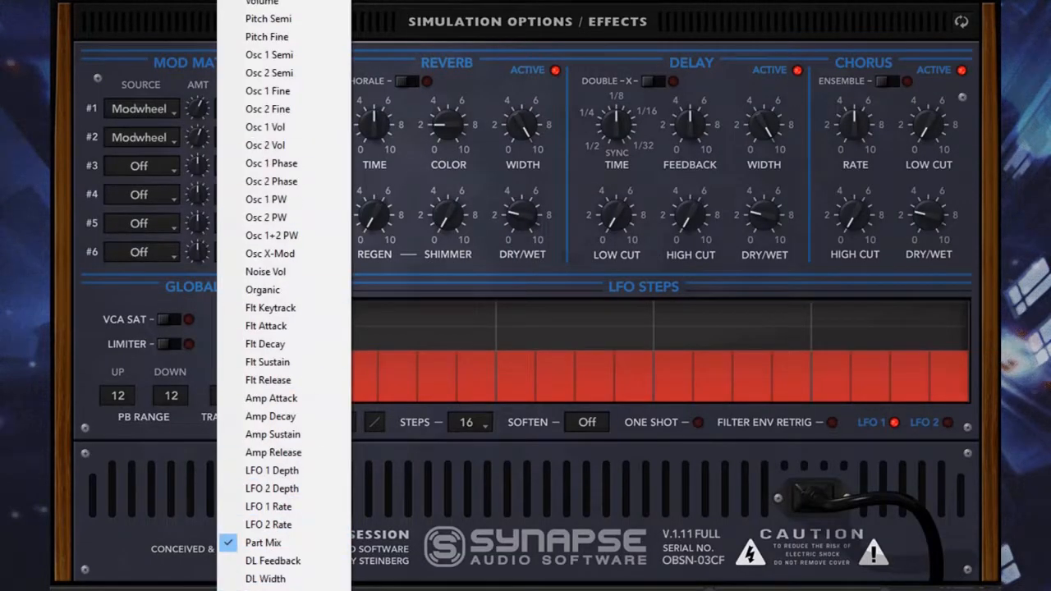
{"action": "scroll", "coordinate": [271, 574], "scroll_direction": "down", "scroll_amount": 11}
{"action": "scroll", "coordinate": [270, 575], "scroll_direction": "down", "scroll_amount": 1}
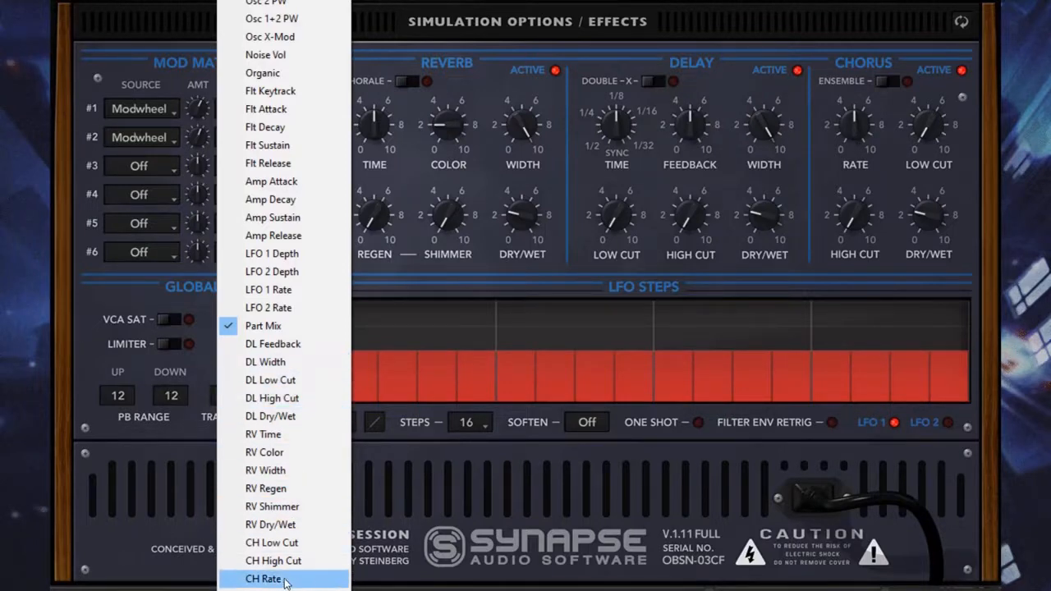
{"action": "left_click", "coordinate": [443, 505]}
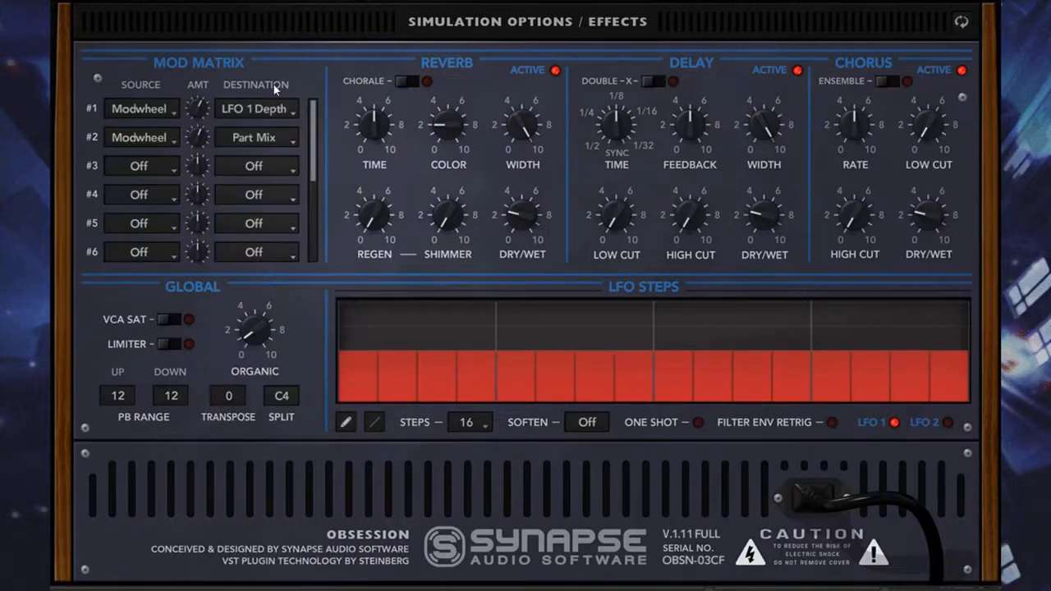
Step: Set the destinations of mod matrix slots 1 and 2 to Off
{"action": "left_click", "coordinate": [253, 109]}
{"action": "left_click", "coordinate": [278, 113]}
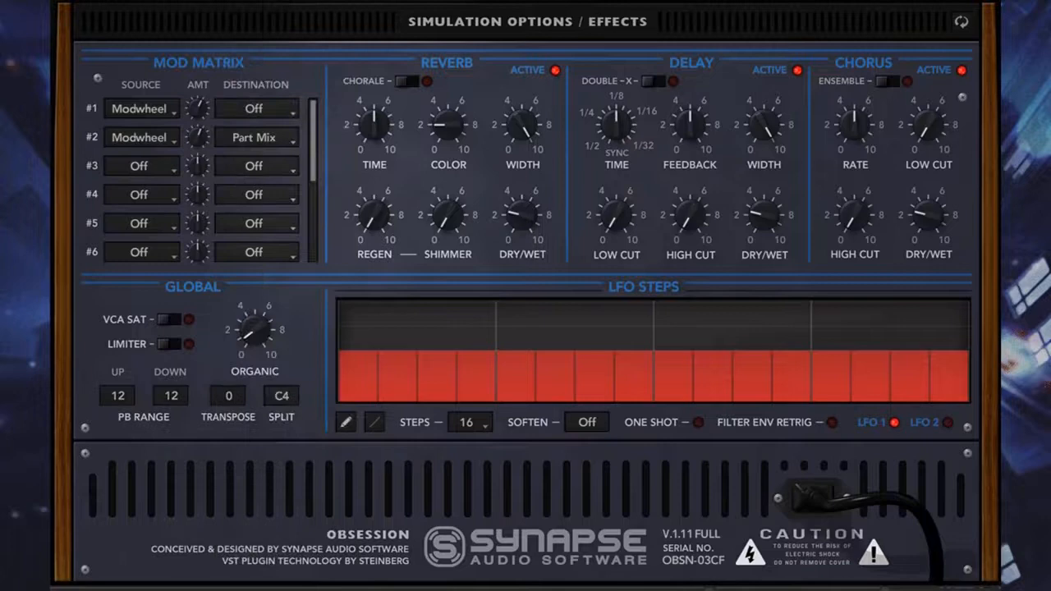
{"action": "left_click", "coordinate": [238, 143]}
{"action": "left_click", "coordinate": [250, 6]}
Step: Set the sources of slots 1 and 2 to Off and reset both amounts to zero
{"action": "left_click", "coordinate": [138, 139]}
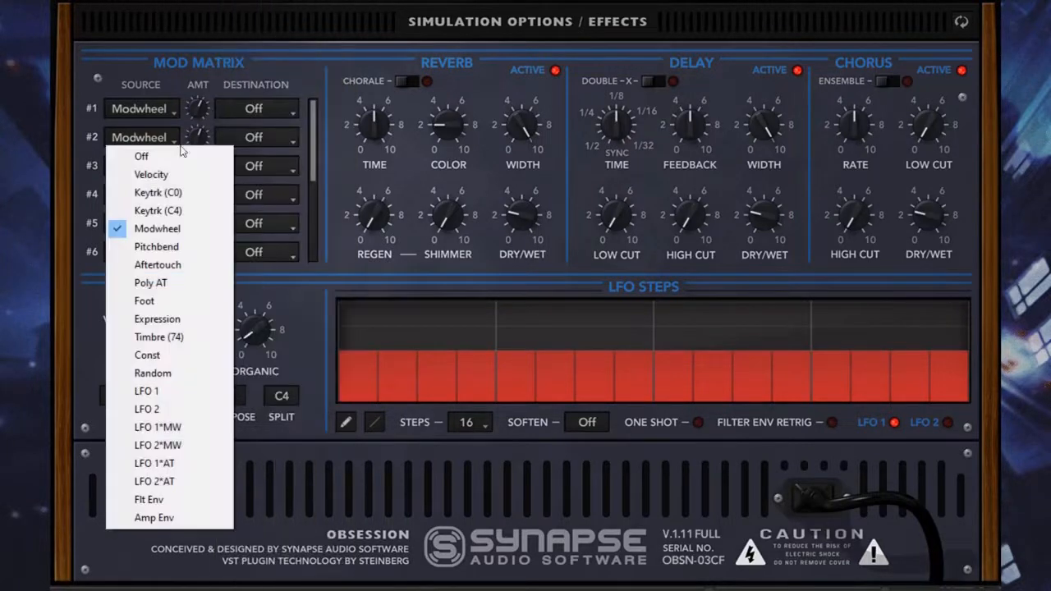
{"action": "left_click", "coordinate": [180, 156]}
{"action": "left_click", "coordinate": [172, 110]}
{"action": "left_click", "coordinate": [175, 123]}
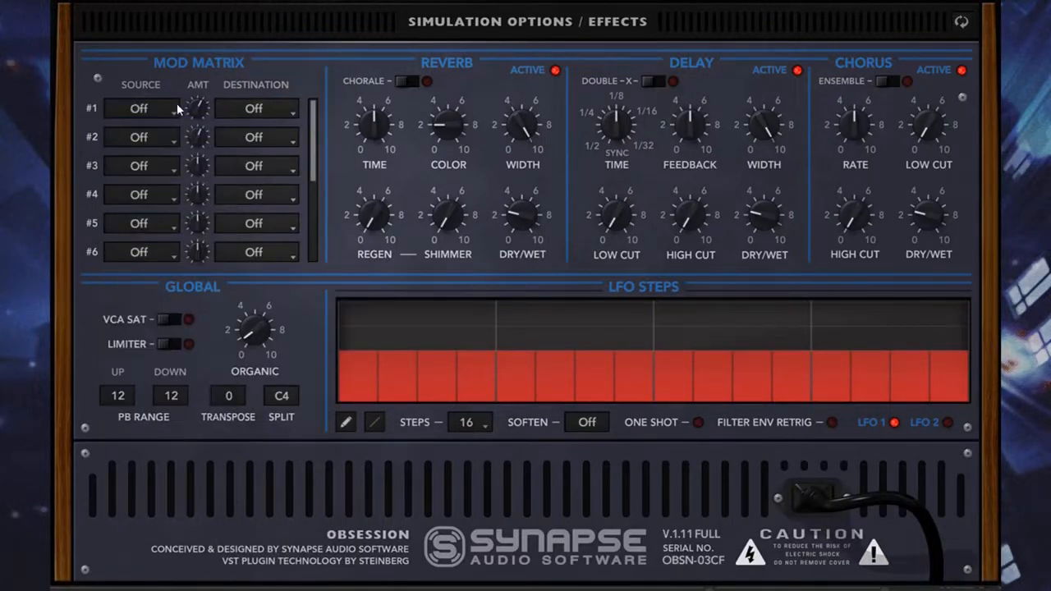
{"action": "mouse_move", "coordinate": [200, 137]}
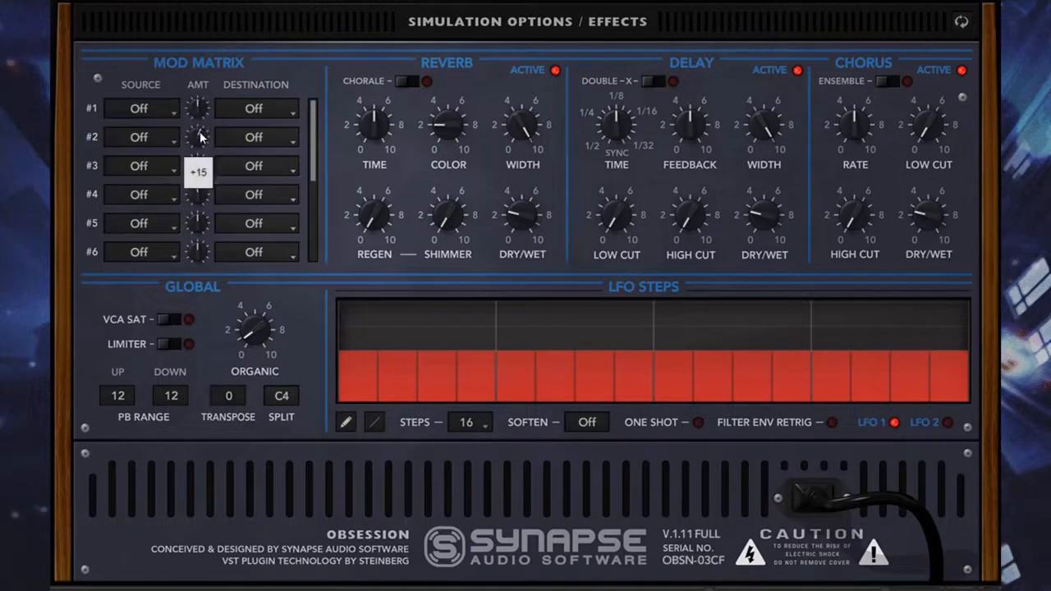
{"action": "left_click_drag", "start_coordinate": [315, 156], "coordinate": [320, 124]}
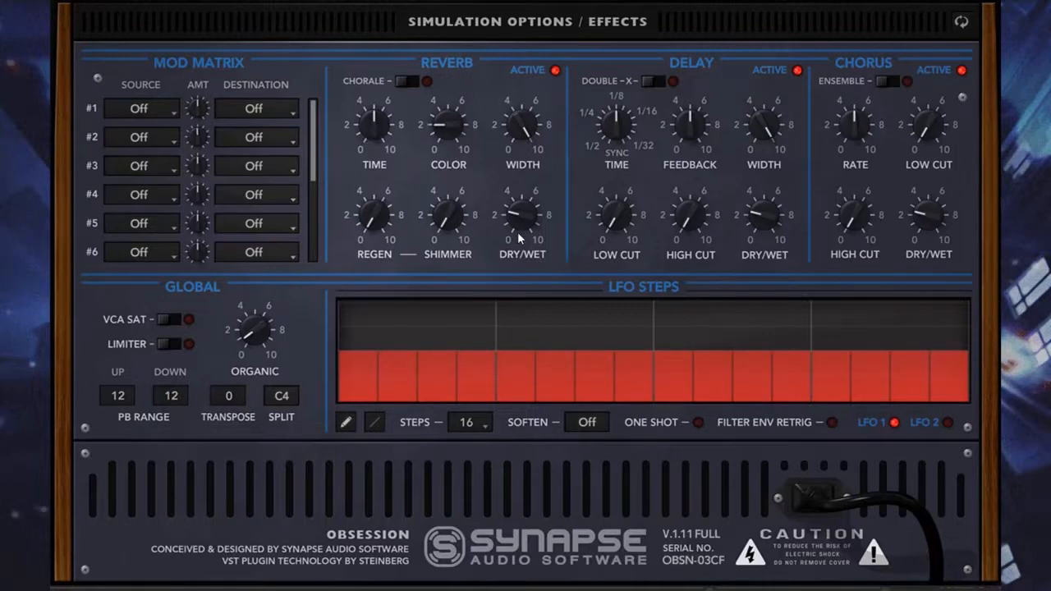
Step: Raise the filter frequency to about 6 with tracking off, and switch the effects on
{"action": "left_click", "coordinate": [964, 25]}
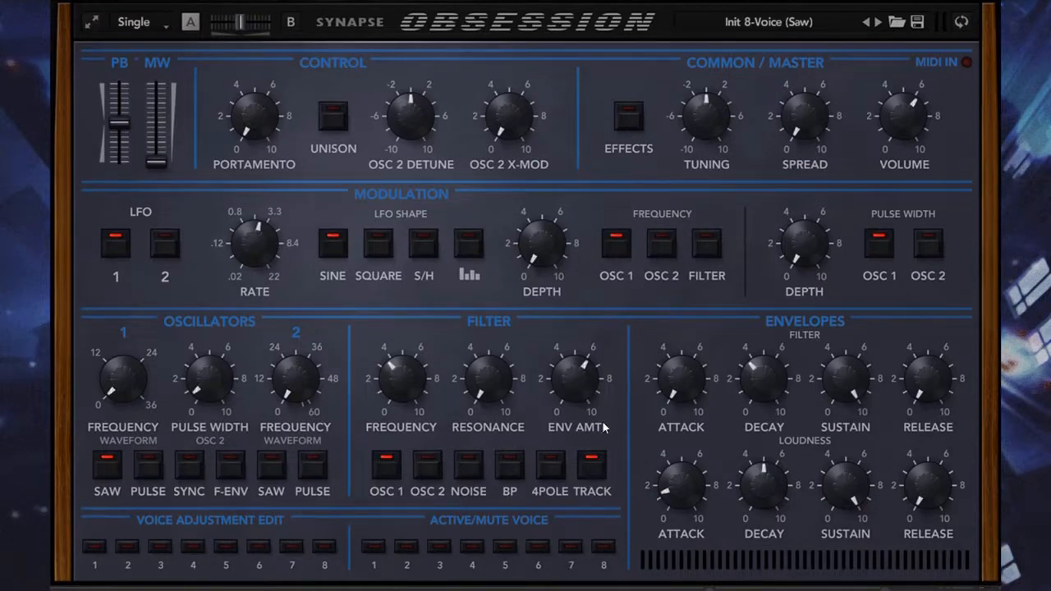
{"action": "left_click_drag", "start_coordinate": [434, 377], "coordinate": [425, 343]}
{"action": "left_click", "coordinate": [962, 23]}
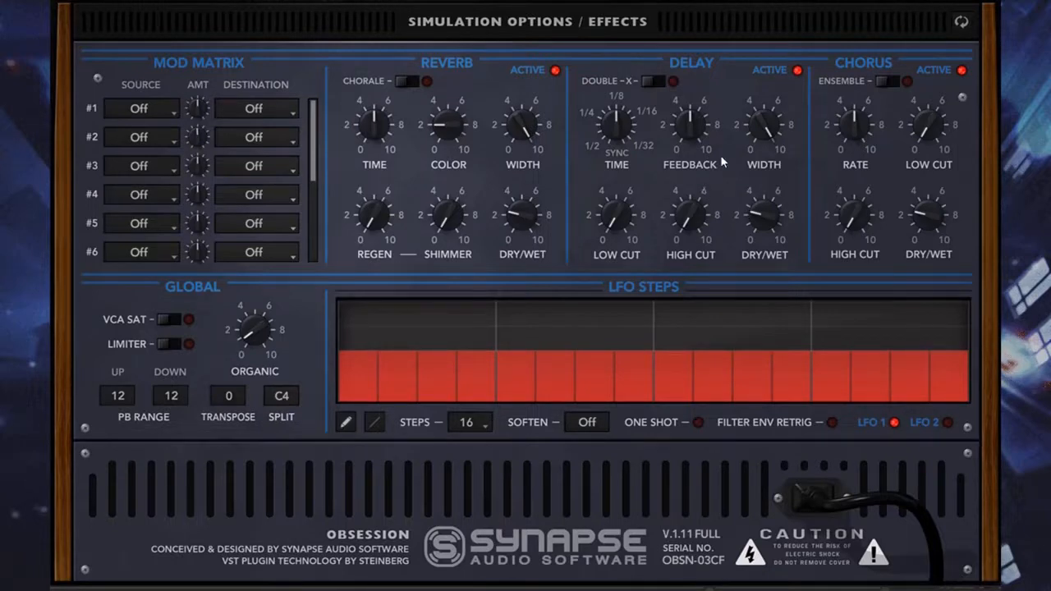
{"action": "left_click", "coordinate": [961, 23]}
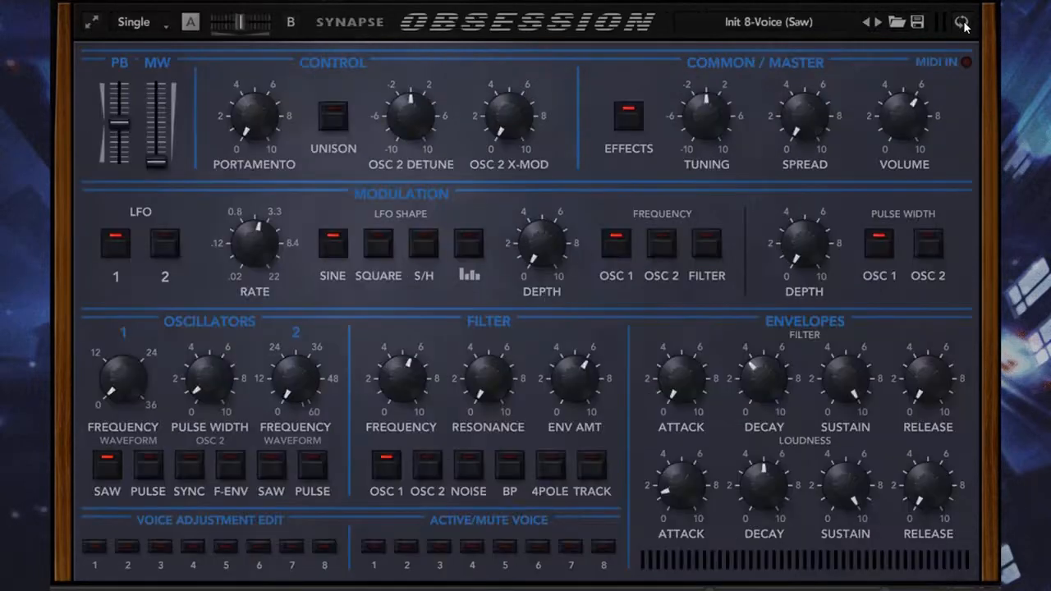
{"action": "left_click", "coordinate": [962, 23]}
{"action": "left_click", "coordinate": [961, 23]}
Step: Lock the Effects switch parameter and unlock it again
{"action": "right_click", "coordinate": [634, 119]}
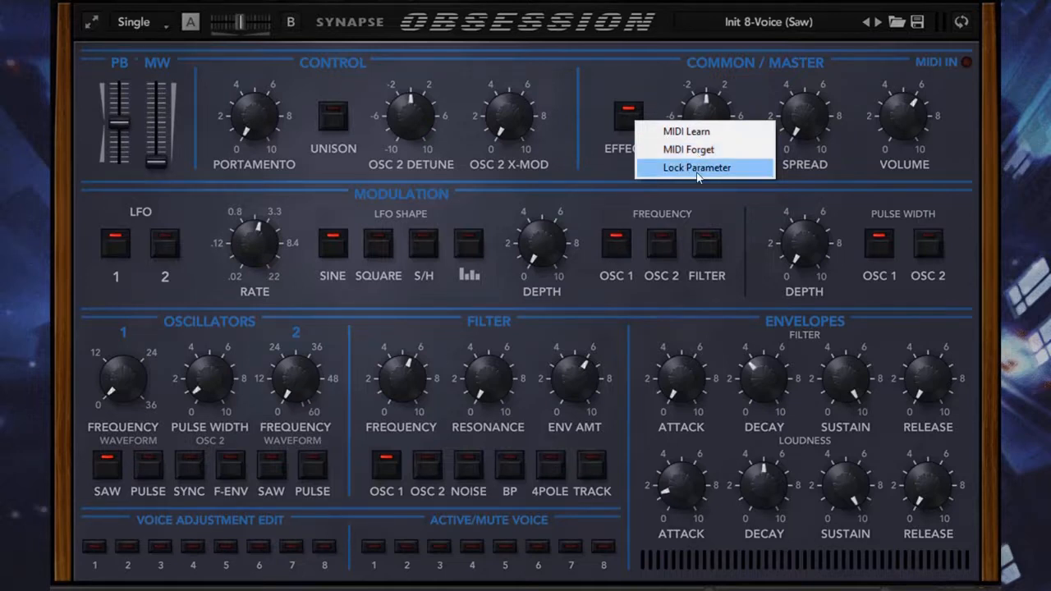
{"action": "left_click", "coordinate": [697, 170]}
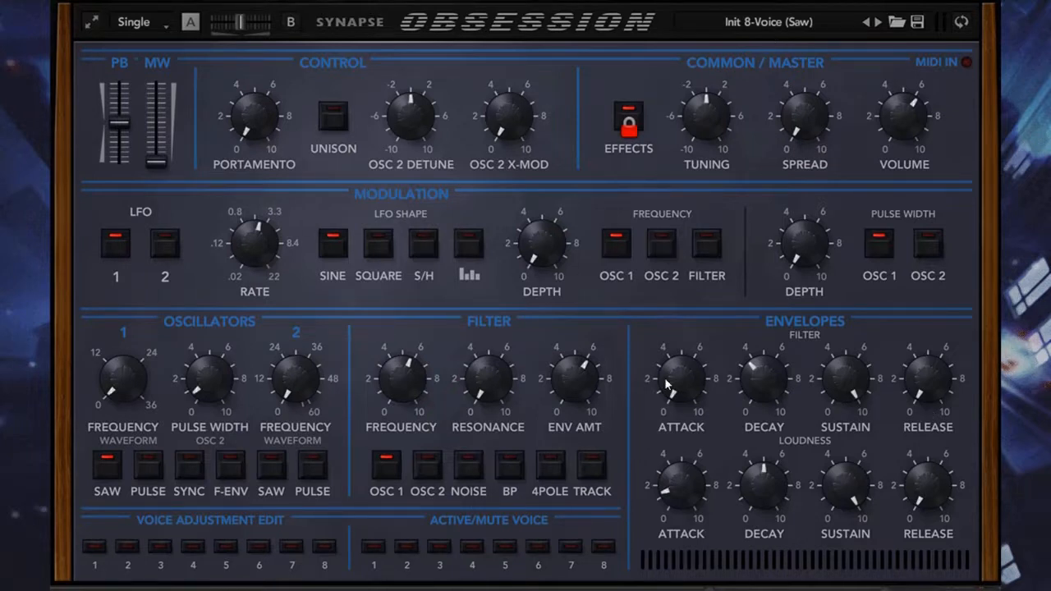
{"action": "right_click", "coordinate": [629, 119]}
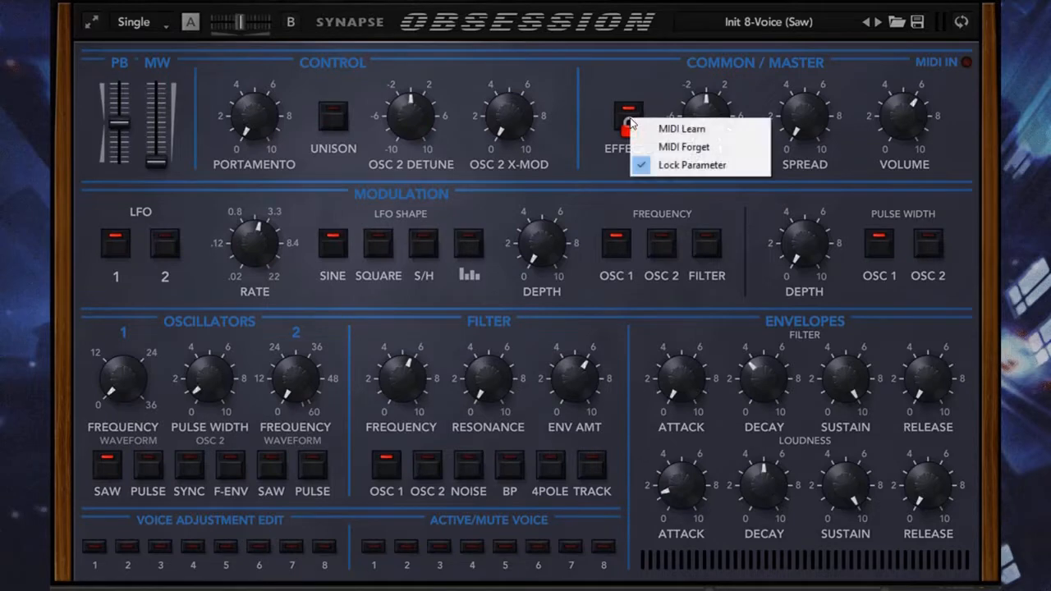
{"action": "left_click", "coordinate": [645, 165]}
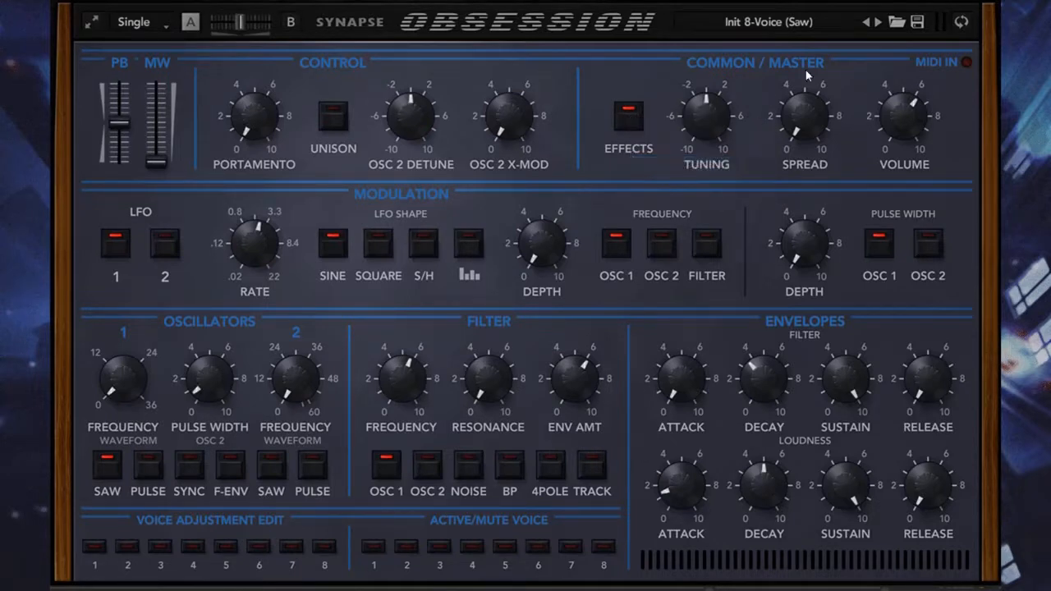
Step: Load the Cyborg T800 KS preset from the Leads bank
{"action": "left_click", "coordinate": [773, 26]}
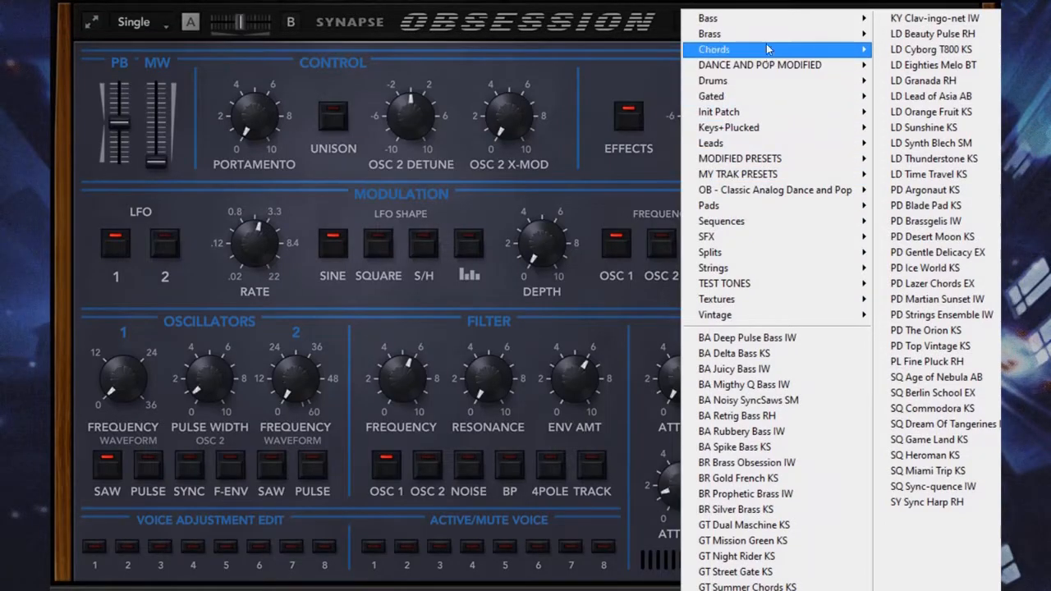
{"action": "mouse_move", "coordinate": [754, 105]}
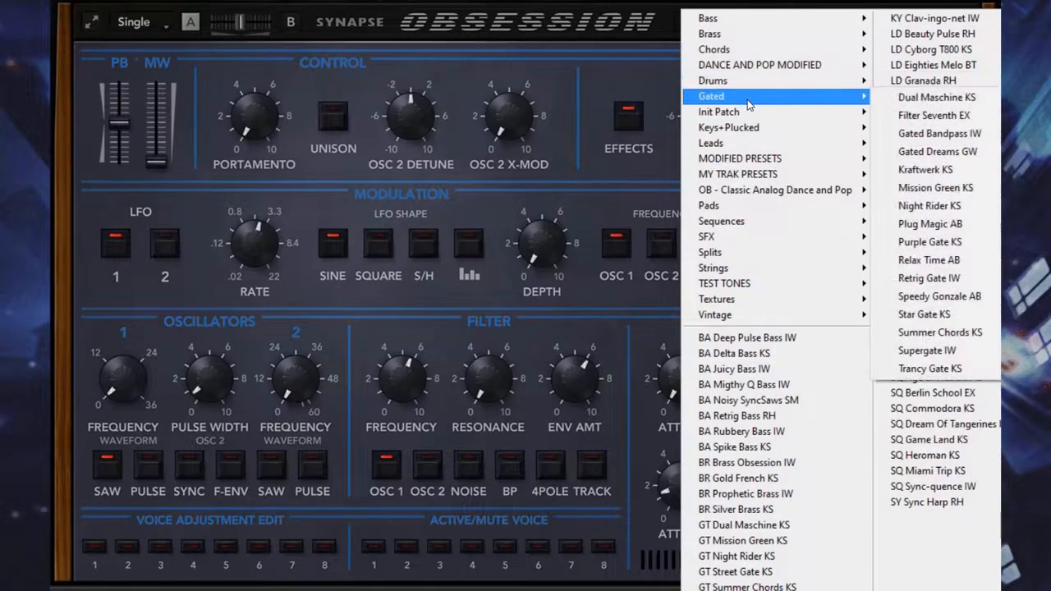
{"action": "mouse_move", "coordinate": [764, 127]}
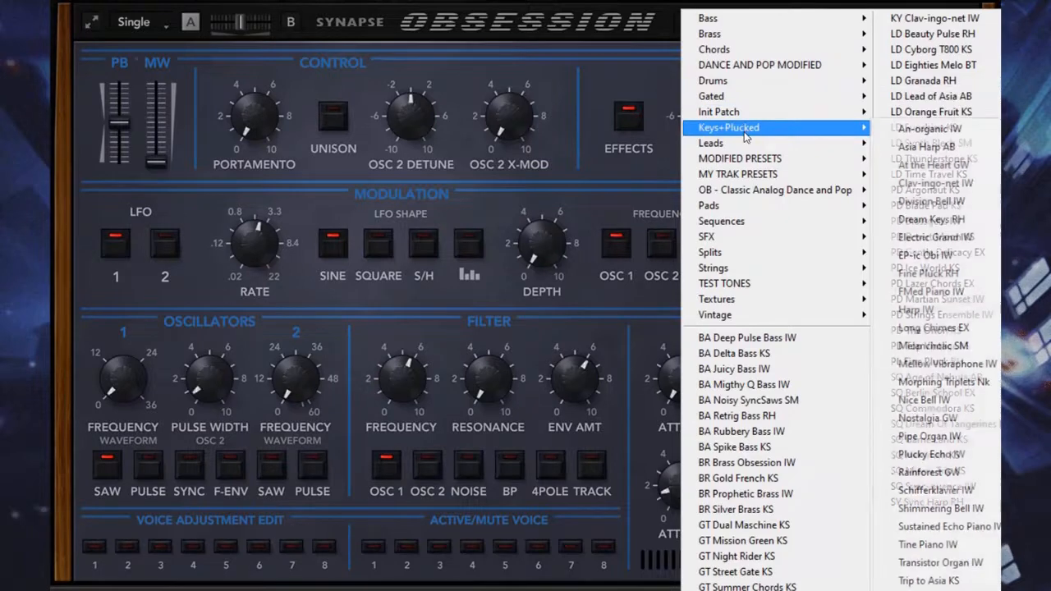
{"action": "mouse_move", "coordinate": [743, 144]}
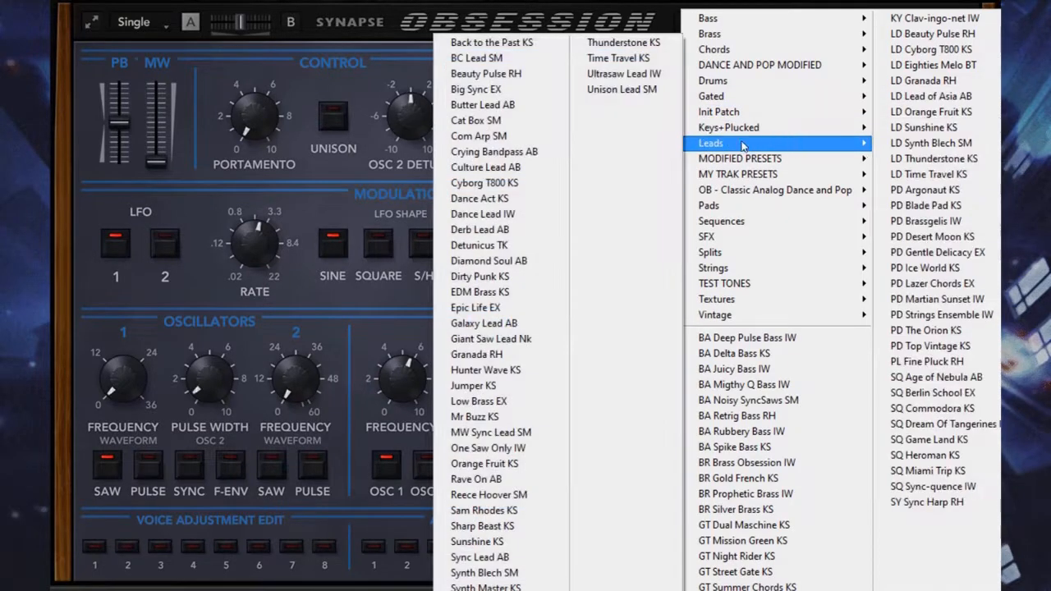
{"action": "left_click", "coordinate": [493, 185]}
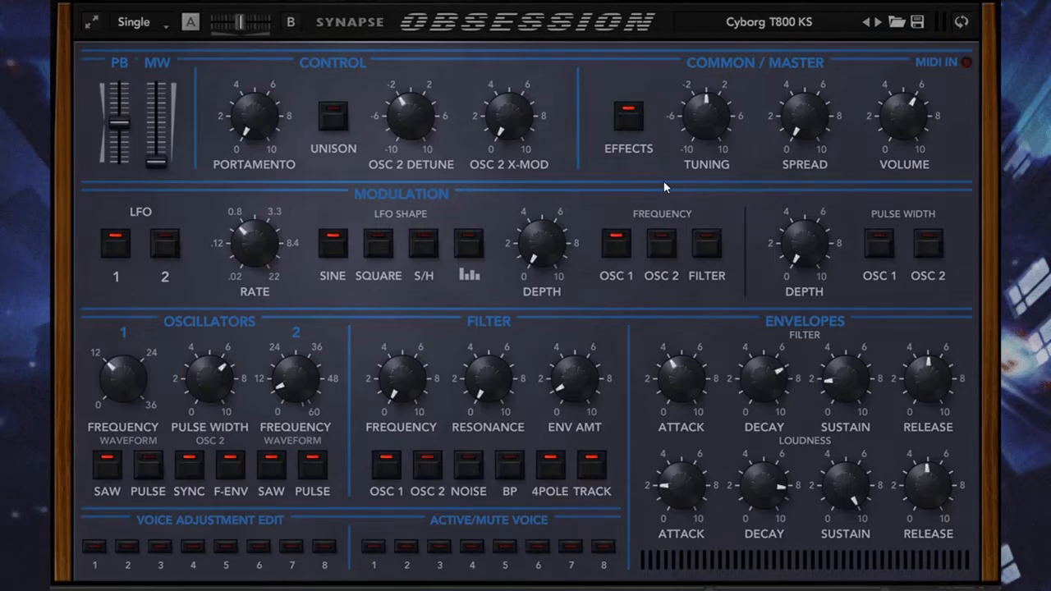
Step: Lock the Effects switch in its off state and browse the neighbouring lead presets, returning to Dance Act KS
{"action": "right_click", "coordinate": [633, 124]}
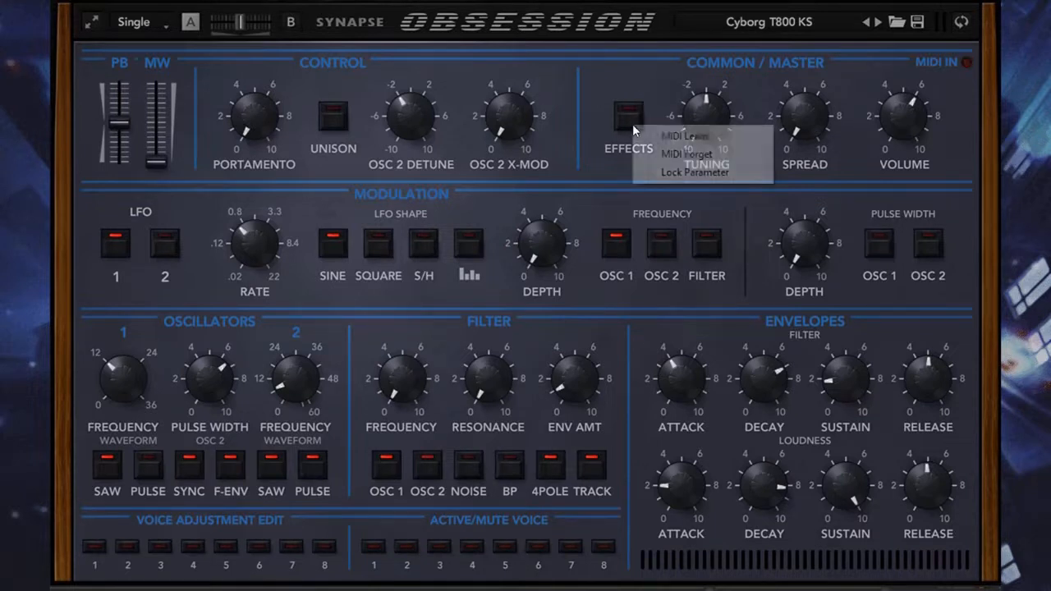
{"action": "left_click", "coordinate": [692, 173]}
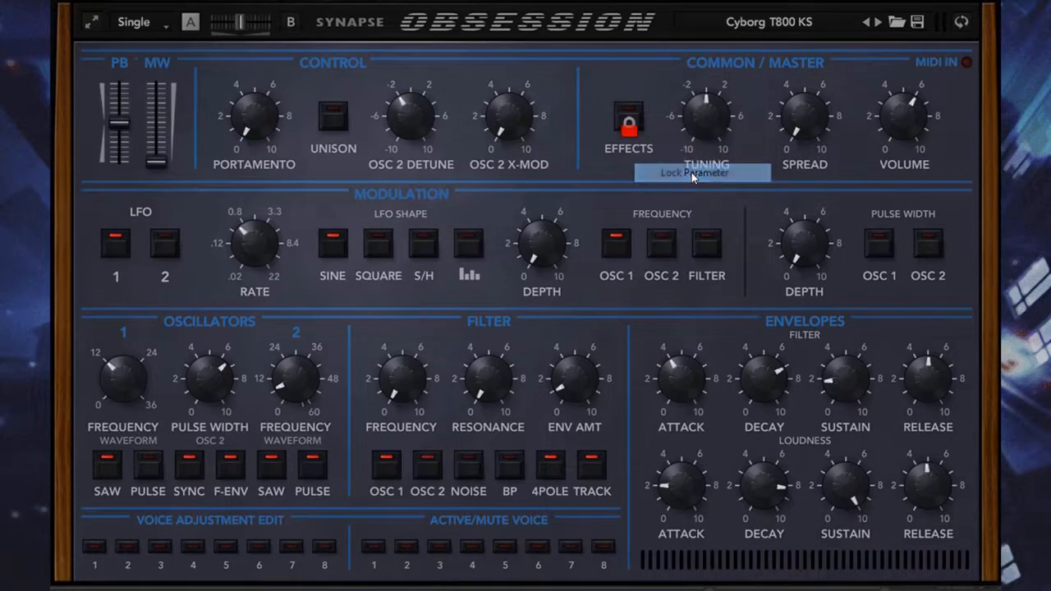
{"action": "left_click", "coordinate": [877, 23]}
{"action": "left_click", "coordinate": [877, 23]}
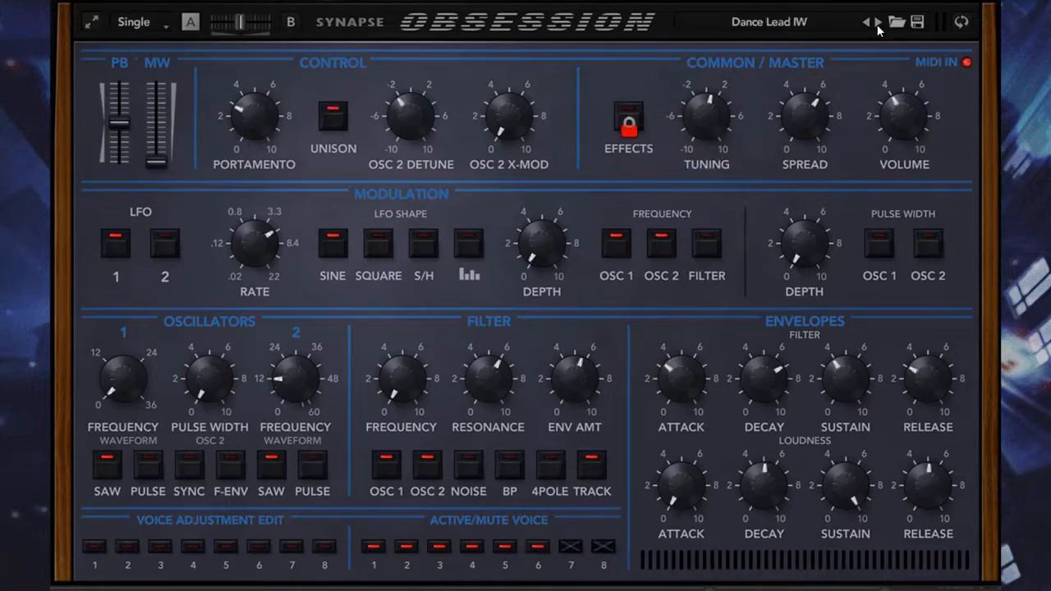
{"action": "left_click", "coordinate": [877, 23]}
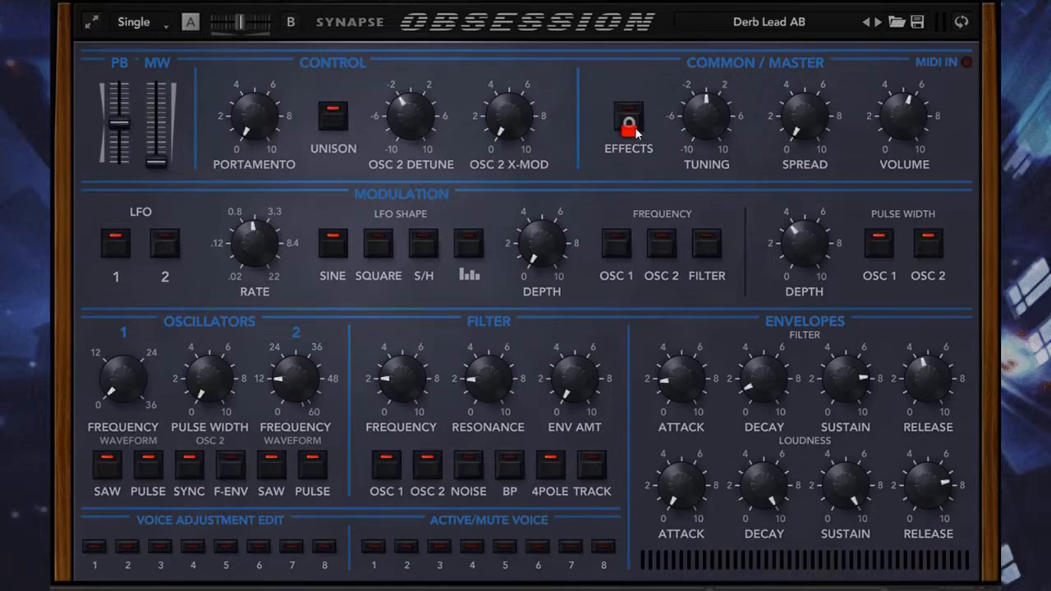
{"action": "left_click", "coordinate": [864, 23]}
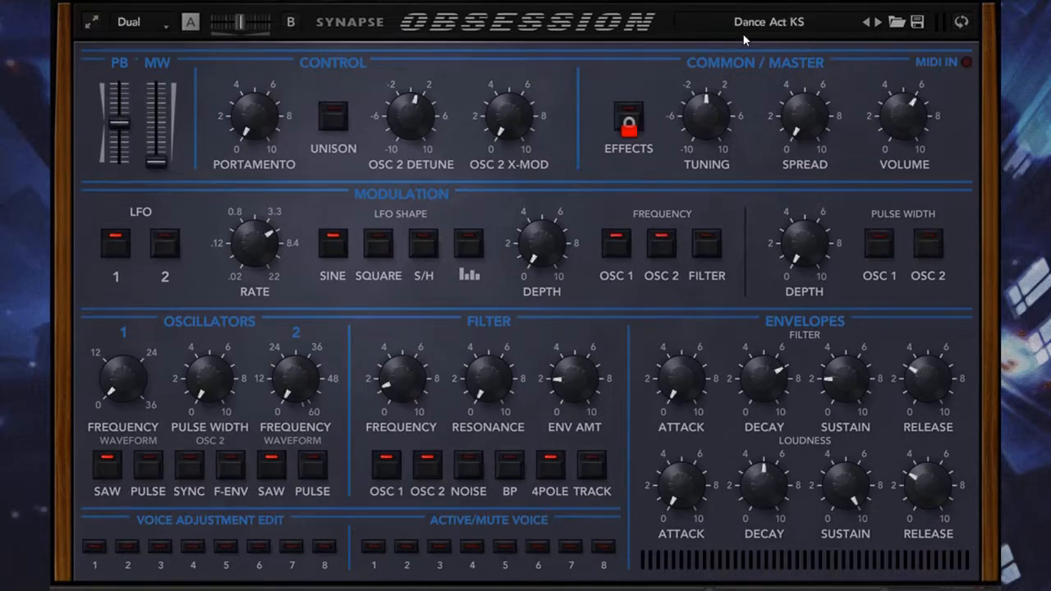
Step: Unlock the Effects switch and load the following preset, Dance Lead IW
{"action": "right_click", "coordinate": [640, 141]}
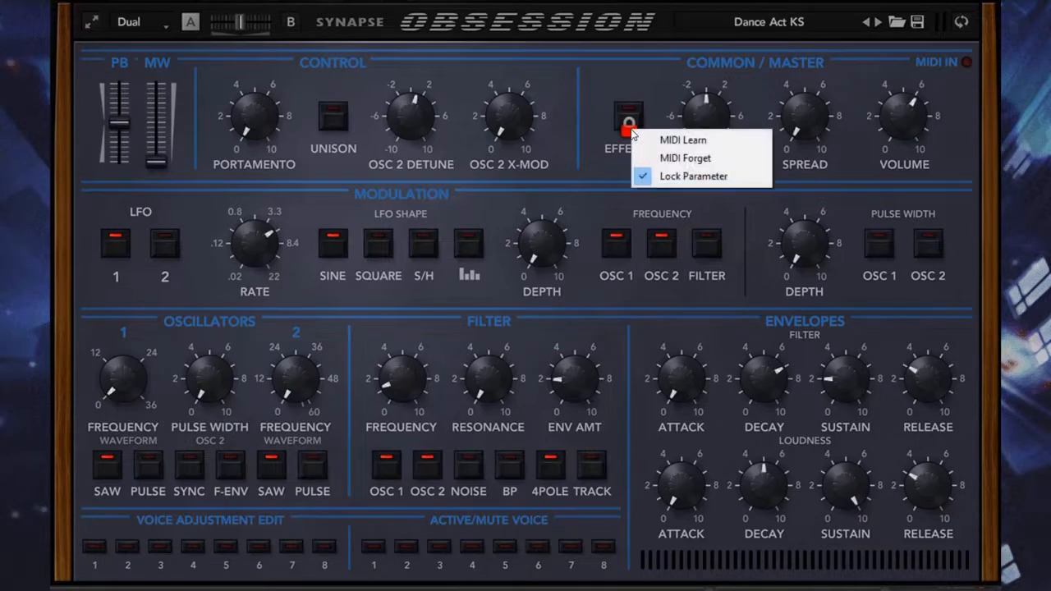
{"action": "left_click", "coordinate": [659, 177]}
{"action": "left_click", "coordinate": [876, 23]}
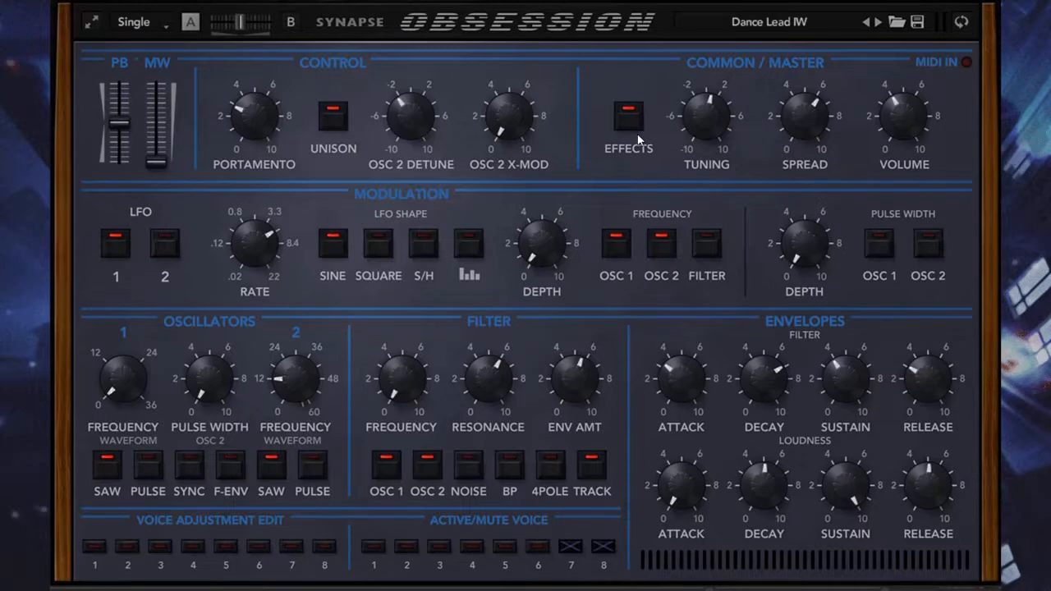
Step: Load the Init 8-Voice (Saw) patch from the Init Patch bank
{"action": "left_click", "coordinate": [769, 28]}
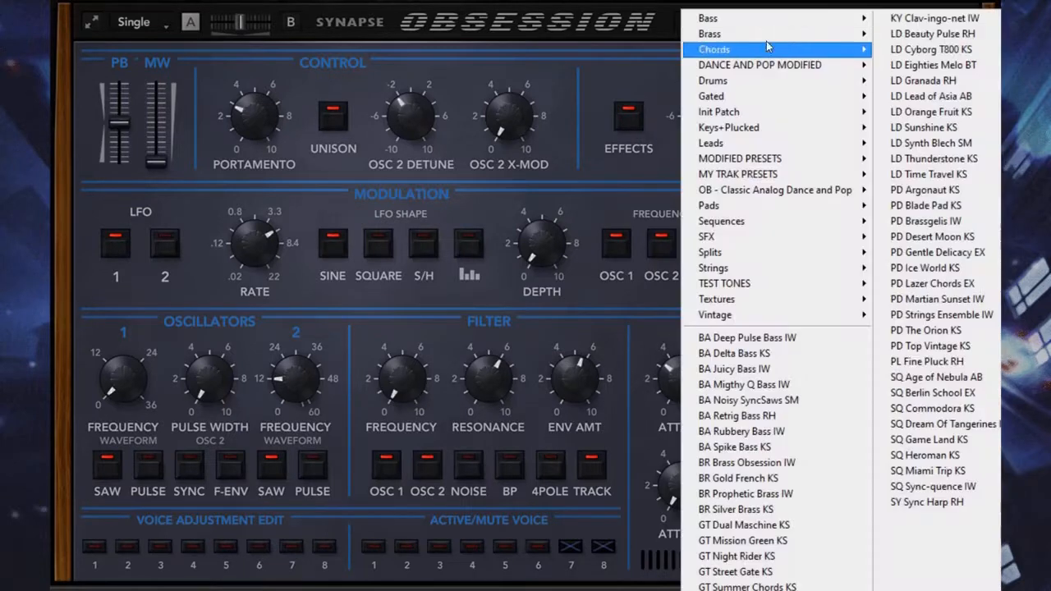
{"action": "mouse_move", "coordinate": [758, 144]}
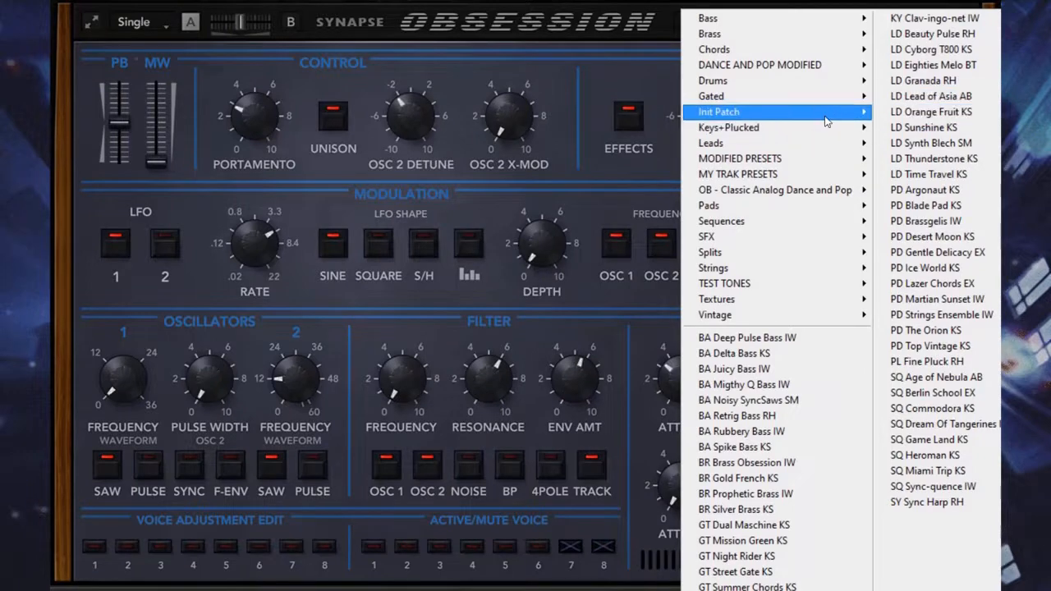
{"action": "mouse_move", "coordinate": [825, 113]}
{"action": "left_click", "coordinate": [901, 115]}
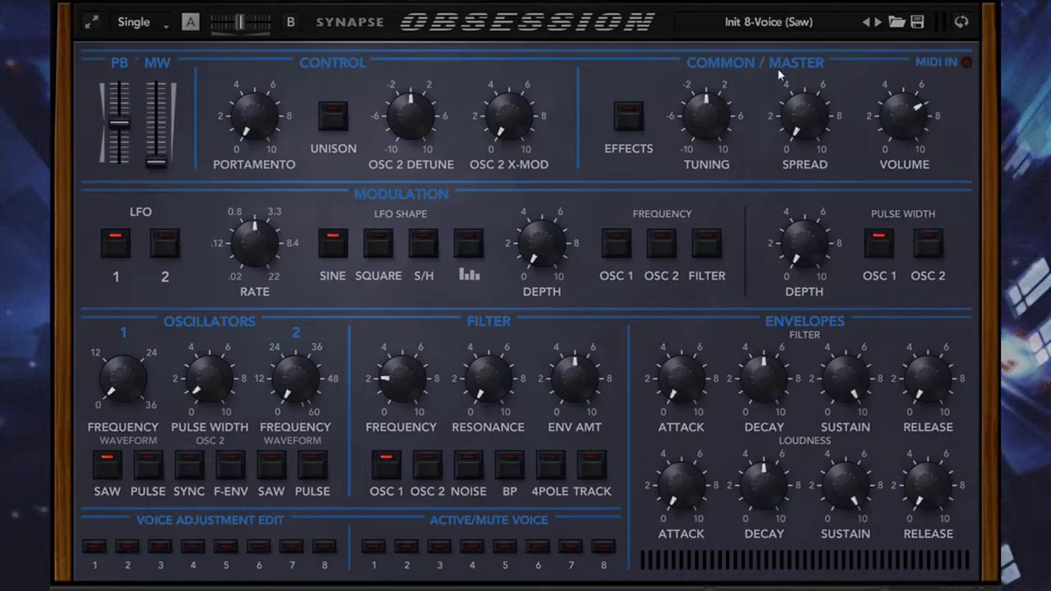
Step: Switch the effects on and deactivate the reverb, delay and chorus individually
{"action": "left_click", "coordinate": [620, 123]}
{"action": "left_click", "coordinate": [960, 24]}
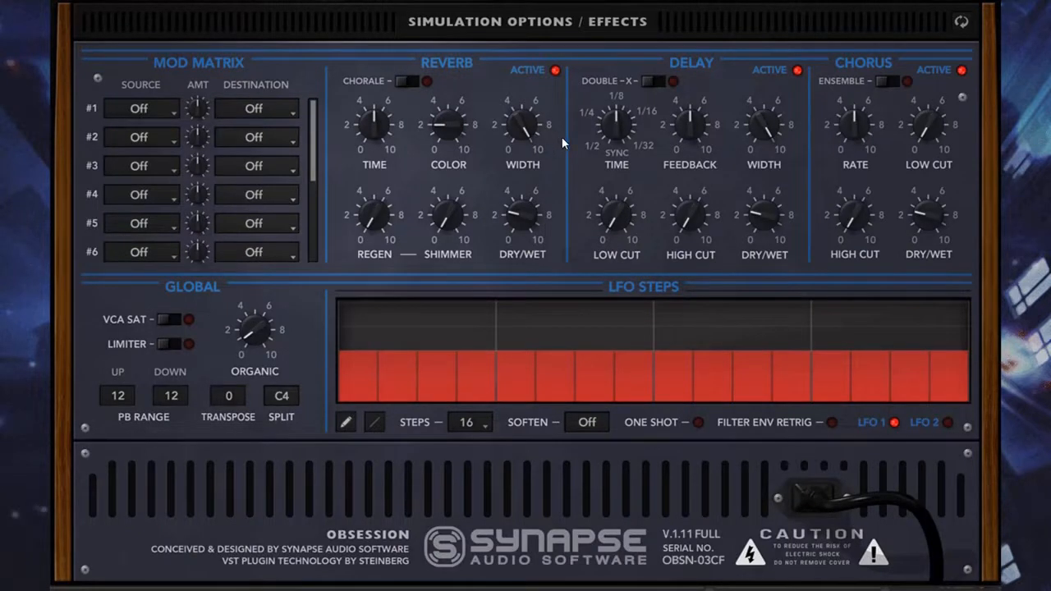
{"action": "left_click", "coordinate": [554, 70]}
{"action": "left_click", "coordinate": [798, 71]}
{"action": "left_click", "coordinate": [961, 20]}
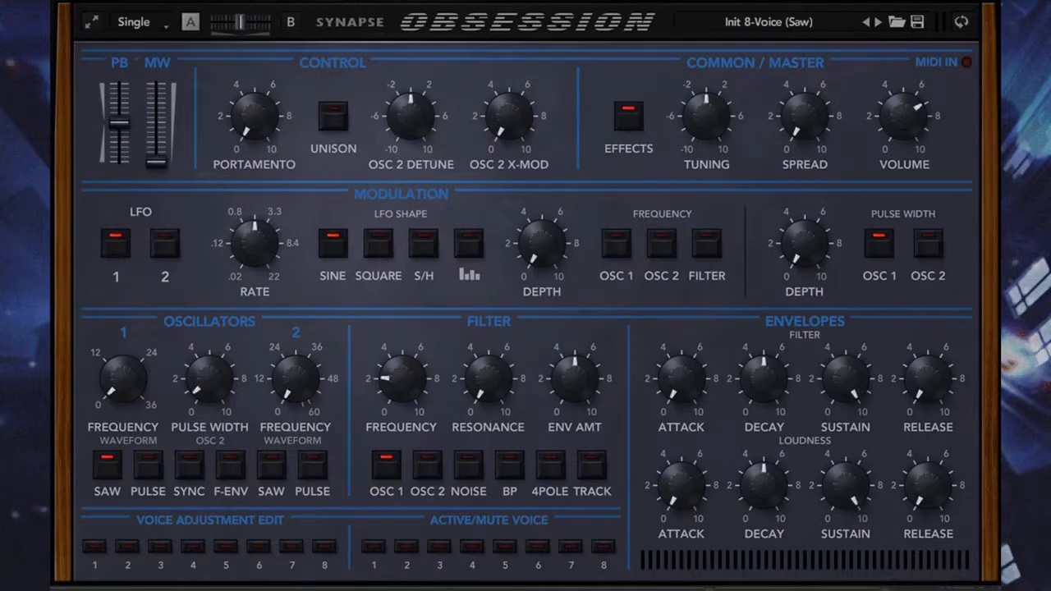
Step: Activate and deactivate the reverb and the delay in turn
{"action": "left_click", "coordinate": [962, 23]}
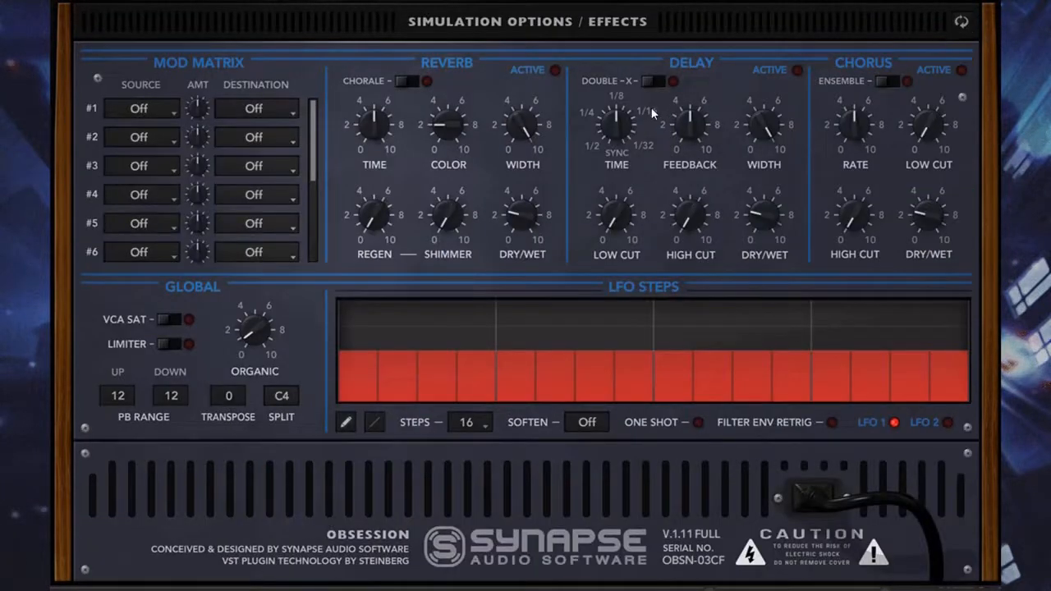
{"action": "left_click", "coordinate": [555, 71]}
{"action": "left_click", "coordinate": [796, 70]}
{"action": "left_click", "coordinate": [796, 71]}
Step: Audition the chorus with its dry/wet lowered to about 1, leaving the chorus deactivated
{"action": "left_click", "coordinate": [961, 71]}
{"action": "left_click_drag", "start_coordinate": [949, 215], "coordinate": [924, 135]}
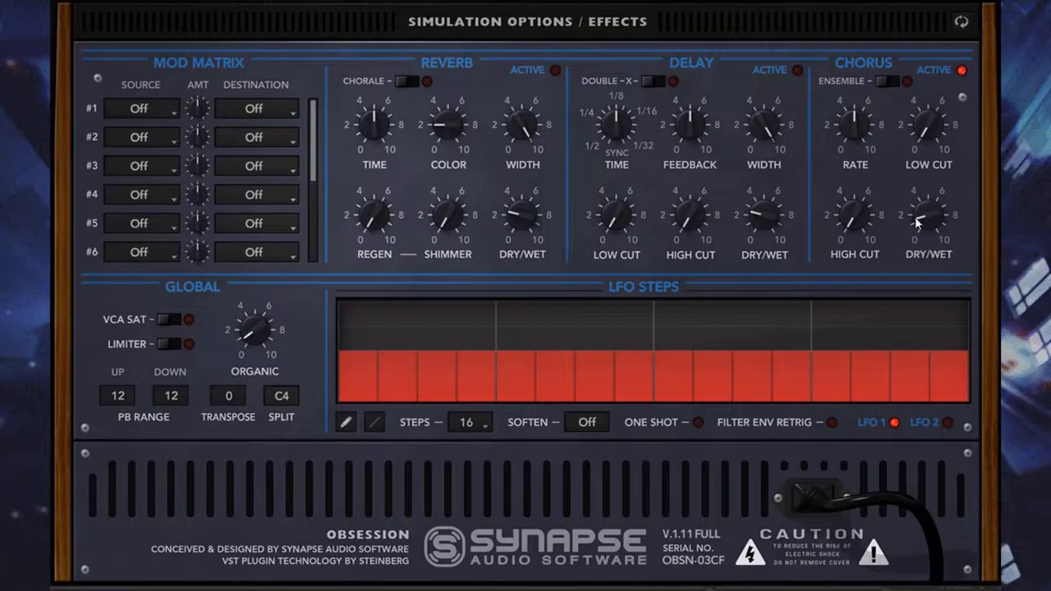
{"action": "left_click", "coordinate": [962, 72]}
{"action": "left_click", "coordinate": [962, 24]}
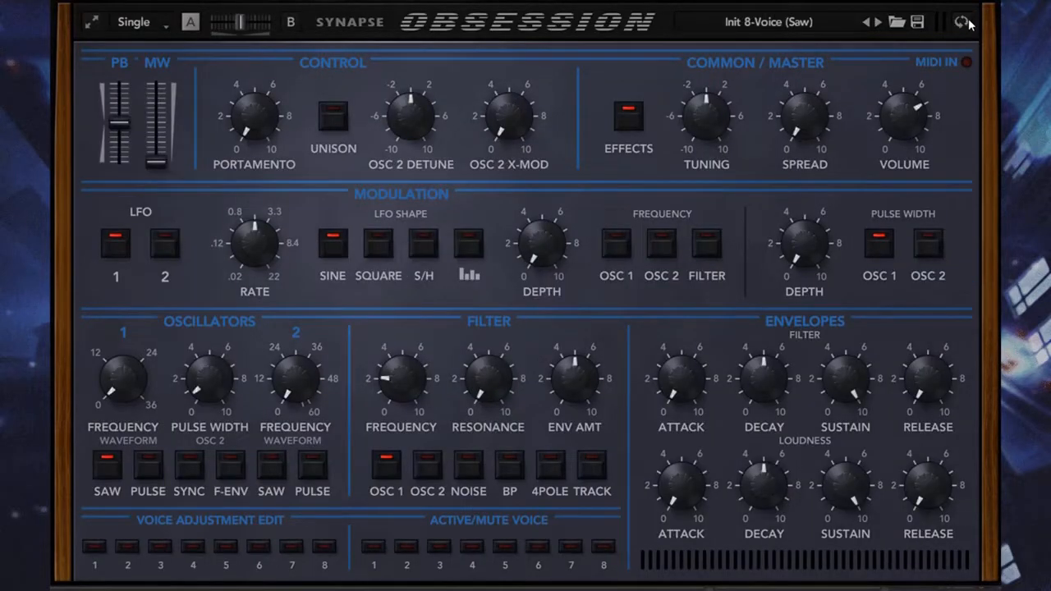
Step: Activate the reverb and audition its dry/wet and time ranges, ending with the time at about 5
{"action": "left_click", "coordinate": [963, 23]}
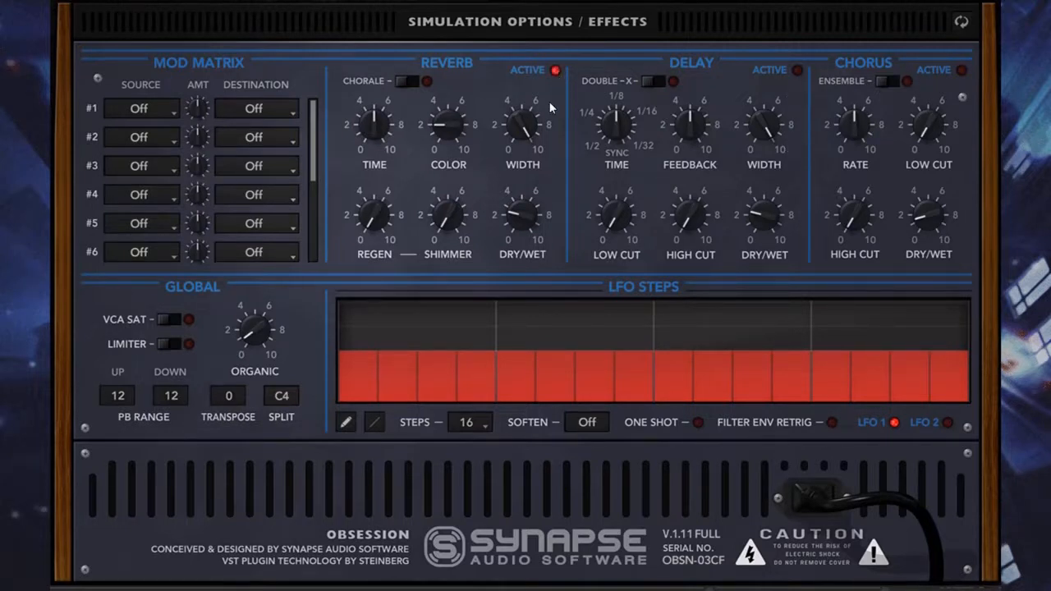
{"action": "left_click_drag", "start_coordinate": [522, 216], "coordinate": [527, 266]}
{"action": "left_click_drag", "start_coordinate": [526, 220], "coordinate": [489, 354]}
{"action": "left_click_drag", "start_coordinate": [377, 134], "coordinate": [369, 222]}
{"action": "left_click_drag", "start_coordinate": [517, 227], "coordinate": [527, 165]}
{"action": "left_click_drag", "start_coordinate": [522, 216], "coordinate": [504, 249]}
{"action": "left_click_drag", "start_coordinate": [375, 127], "coordinate": [381, 2]}
{"action": "left_click_drag", "start_coordinate": [391, 113], "coordinate": [374, 228]}
Step: Compare reverb color at 0.95 and about 9, raising the dry/wet to about 8 and returning it to 2.40
{"action": "left_click_drag", "start_coordinate": [516, 215], "coordinate": [504, 140]}
{"action": "left_click", "coordinate": [445, 125]}
{"action": "mouse_move", "coordinate": [445, 124]}
{"action": "left_mouse_down"}
{"action": "mouse_move", "coordinate": [454, 175]}
{"action": "mouse_move", "coordinate": [467, 0]}
{"action": "mouse_move", "coordinate": [473, 43]}
{"action": "mouse_move", "coordinate": [463, 118]}
{"action": "mouse_move", "coordinate": [427, 186]}
{"action": "mouse_move", "coordinate": [442, 141]}
{"action": "left_mouse_up"}
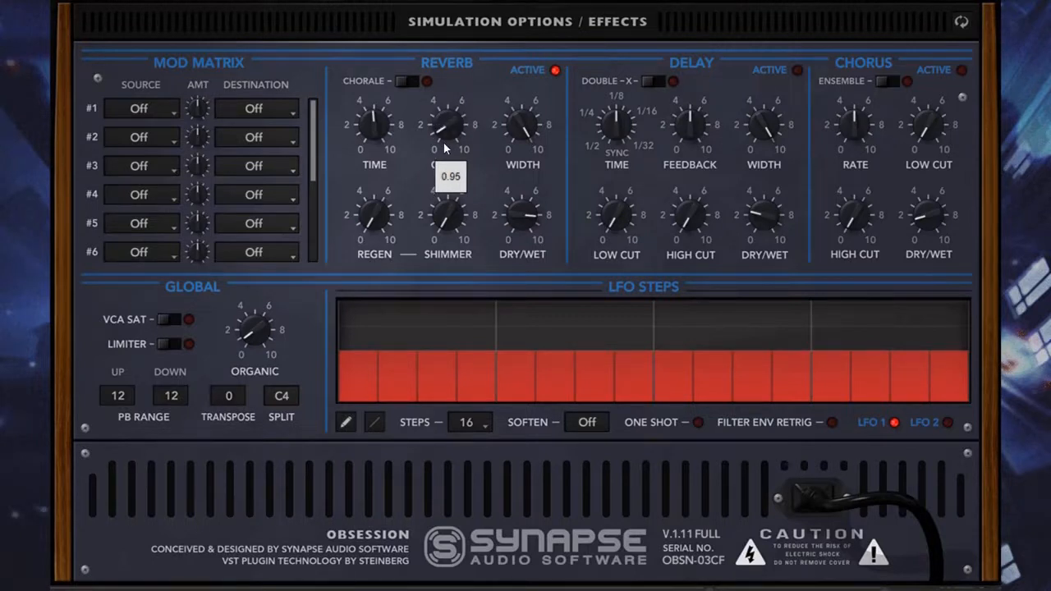
{"action": "left_click_drag", "start_coordinate": [520, 214], "coordinate": [495, 310]}
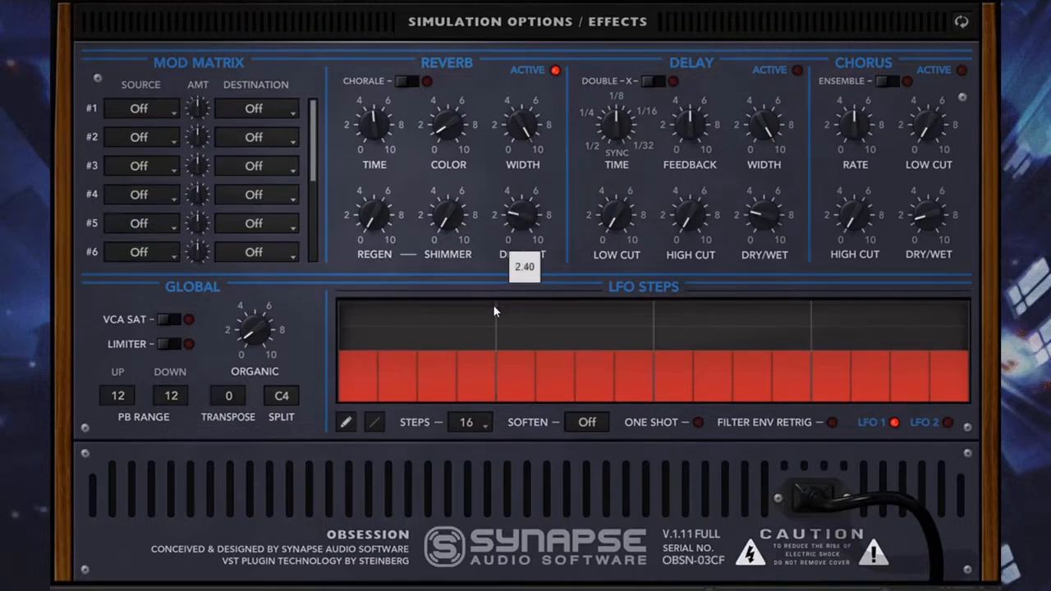
{"action": "left_click_drag", "start_coordinate": [449, 125], "coordinate": [451, 76]}
Step: Audition a narrower reverb width with the dry/wet raised, and restore the width to 10
{"action": "left_click", "coordinate": [523, 129]}
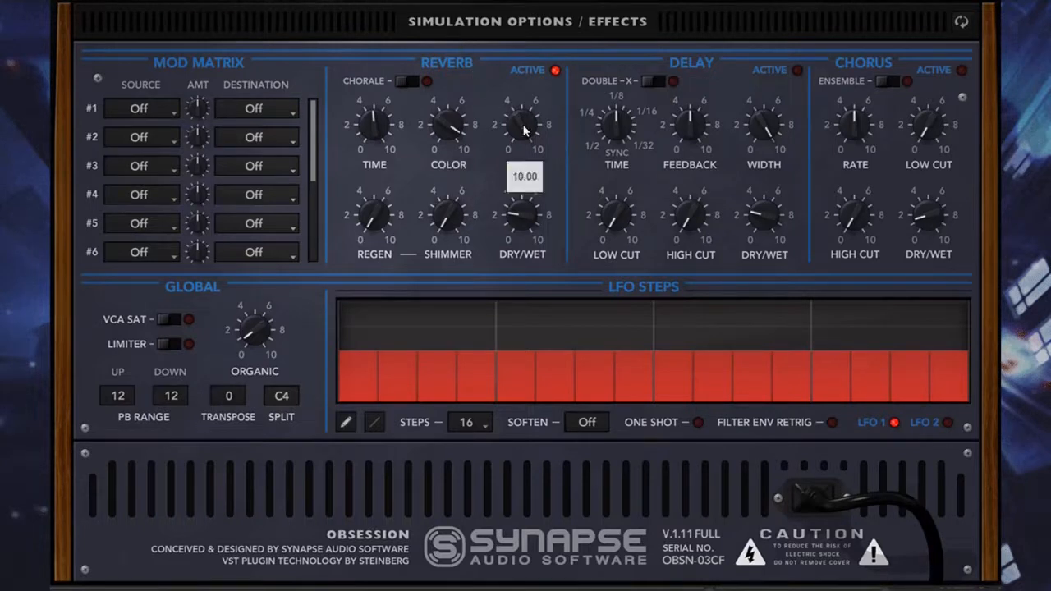
{"action": "mouse_move", "coordinate": [524, 129]}
{"action": "left_mouse_down"}
{"action": "mouse_move", "coordinate": [519, 137]}
{"action": "mouse_move", "coordinate": [518, 128]}
{"action": "left_mouse_up"}
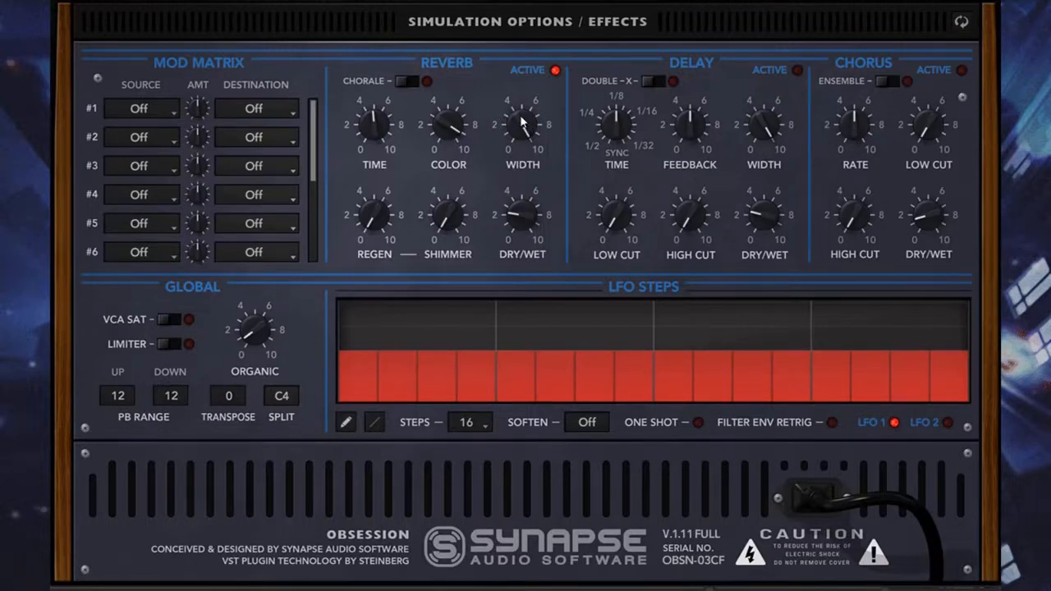
{"action": "left_click_drag", "start_coordinate": [520, 134], "coordinate": [441, 264]}
{"action": "left_click_drag", "start_coordinate": [521, 230], "coordinate": [540, 177]}
{"action": "left_click_drag", "start_coordinate": [519, 129], "coordinate": [519, 157]}
{"action": "left_click_drag", "start_coordinate": [522, 205], "coordinate": [523, 189]}
{"action": "left_click_drag", "start_coordinate": [522, 125], "coordinate": [512, 2]}
Step: Lower the reverb's color to 0 and set its dry/wet to about 3.5
{"action": "left_click_drag", "start_coordinate": [522, 215], "coordinate": [494, 291]}
{"action": "left_click_drag", "start_coordinate": [451, 126], "coordinate": [460, 274]}
{"action": "mouse_move", "coordinate": [542, 215]}
{"action": "left_mouse_down"}
{"action": "mouse_move", "coordinate": [534, 228]}
{"action": "mouse_move", "coordinate": [532, 209]}
{"action": "left_mouse_up"}
Step: Try the reverb's shimmer, reset it to 0, and change oscillator 1's waveform to pulse
{"action": "left_click_drag", "start_coordinate": [452, 229], "coordinate": [472, 126]}
{"action": "left_click", "coordinate": [449, 218]}
{"action": "left_click", "coordinate": [962, 23]}
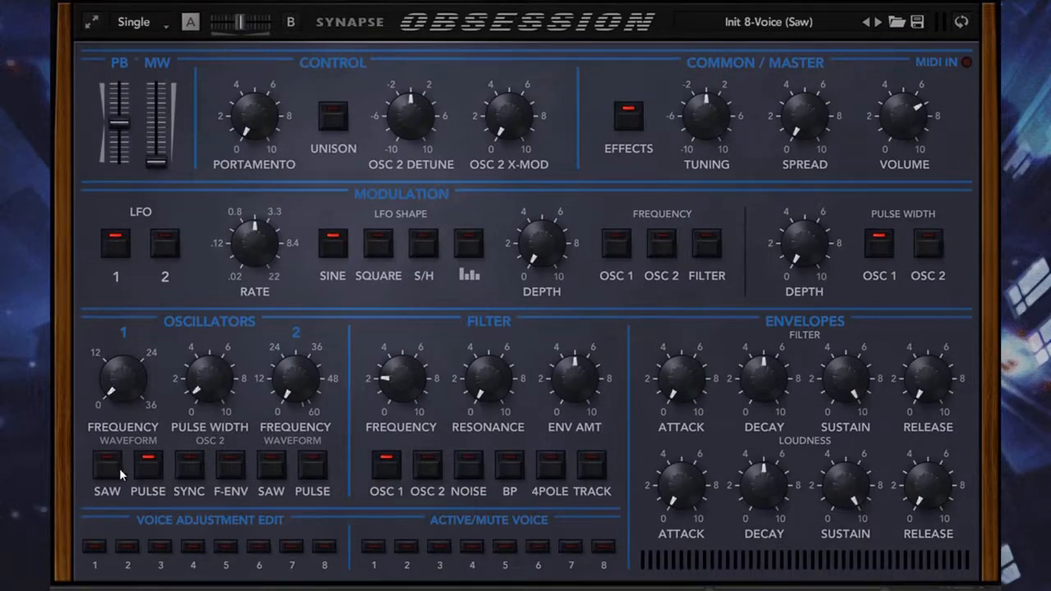
{"action": "left_click", "coordinate": [967, 23]}
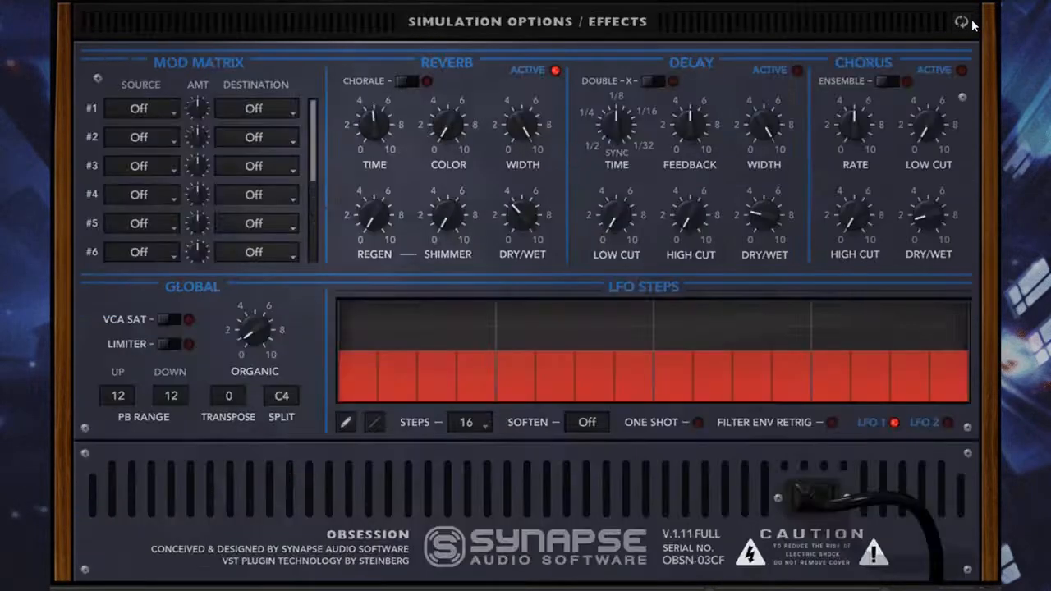
Step: Raise the reverb's shimmer and regen to about 3 each
{"action": "left_click_drag", "start_coordinate": [447, 223], "coordinate": [520, 98]}
{"action": "left_click_drag", "start_coordinate": [383, 227], "coordinate": [427, 86]}
{"action": "left_click_drag", "start_coordinate": [381, 218], "coordinate": [379, 267]}
{"action": "left_click_drag", "start_coordinate": [444, 215], "coordinate": [403, 258]}
{"action": "left_click_drag", "start_coordinate": [379, 218], "coordinate": [405, 212]}
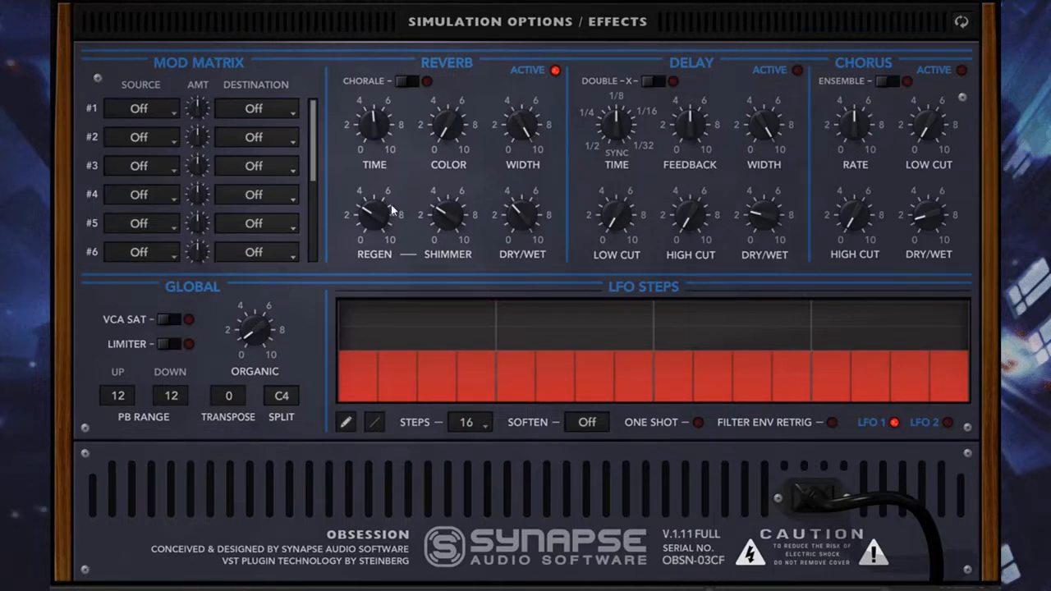
Step: Try a higher regen, reset regen and shimmer to 0, and lower the reverb's dry/wet to about 2.5
{"action": "left_click_drag", "start_coordinate": [394, 211], "coordinate": [396, 120]}
{"action": "left_click_drag", "start_coordinate": [377, 215], "coordinate": [353, 441]}
{"action": "left_click_drag", "start_coordinate": [447, 218], "coordinate": [448, 387]}
{"action": "mouse_move", "coordinate": [522, 241]}
{"action": "left_mouse_down"}
{"action": "mouse_move", "coordinate": [522, 271]}
{"action": "mouse_move", "coordinate": [514, 242]}
{"action": "left_mouse_up"}
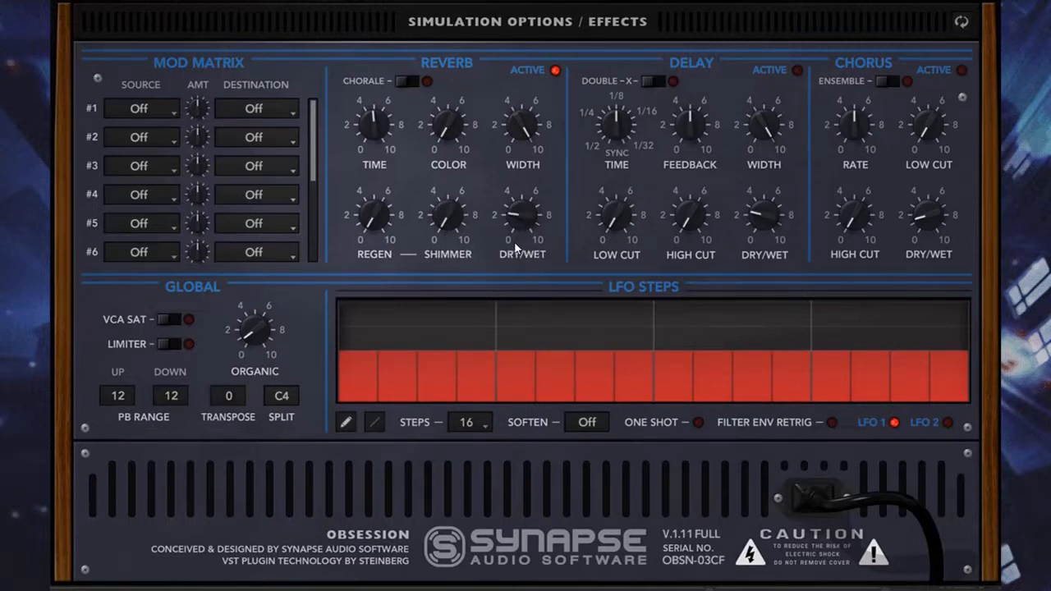
Step: Turn on the reverb's Chorale mode, with dry/wet at about 3.5 and color at about 2
{"action": "left_click", "coordinate": [411, 81]}
{"action": "left_click_drag", "start_coordinate": [507, 215], "coordinate": [512, 194]}
{"action": "left_click_drag", "start_coordinate": [455, 139], "coordinate": [465, 174]}
{"action": "left_click_drag", "start_coordinate": [445, 119], "coordinate": [451, 75]}
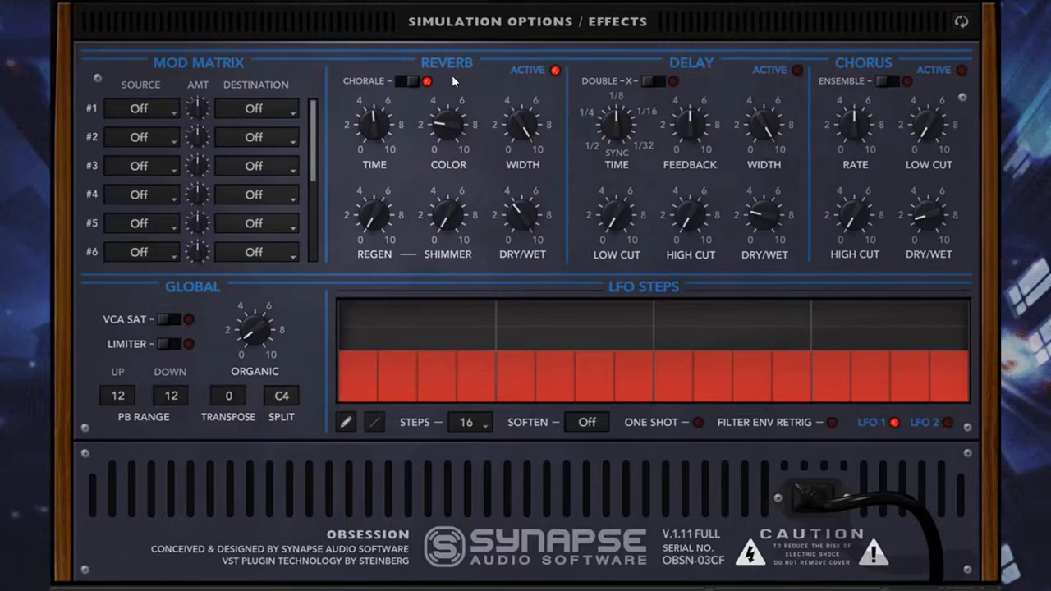
Step: Raise the reverb's shimmer to about 4.5, its regen to about 6.5 and its dry/wet to 10
{"action": "left_click_drag", "start_coordinate": [443, 220], "coordinate": [456, 146]}
{"action": "left_click", "coordinate": [379, 228]}
{"action": "left_click_drag", "start_coordinate": [379, 229], "coordinate": [400, 144]}
{"action": "left_click_drag", "start_coordinate": [384, 234], "coordinate": [389, 180]}
{"action": "left_click_drag", "start_coordinate": [519, 207], "coordinate": [528, 226]}
{"action": "mouse_move", "coordinate": [519, 219]}
Step: Lower the master volume to about 3
{"action": "left_click", "coordinate": [959, 22]}
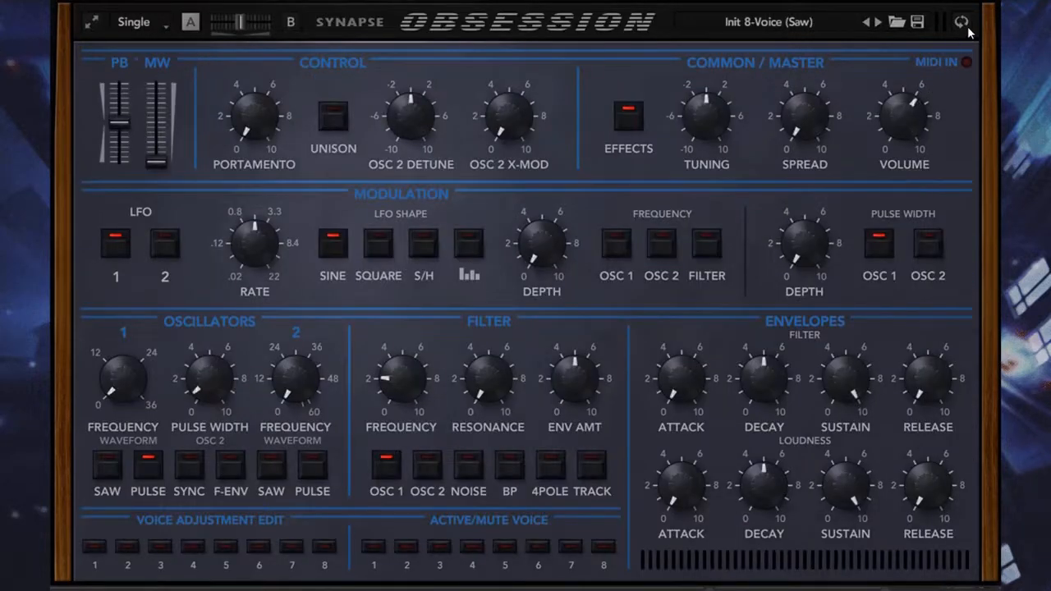
{"action": "left_click", "coordinate": [961, 22]}
{"action": "left_click", "coordinate": [961, 22]}
{"action": "scroll", "coordinate": [917, 136], "scroll_direction": "down", "scroll_amount": 2}
{"action": "scroll", "coordinate": [917, 137], "scroll_direction": "down", "scroll_amount": 3}
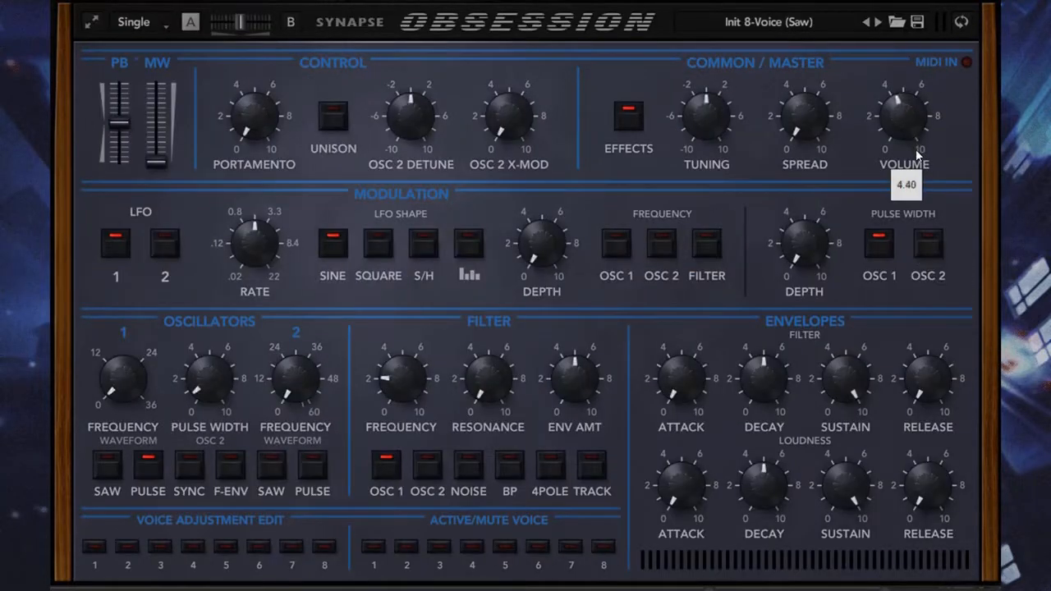
{"action": "scroll", "coordinate": [904, 135], "scroll_direction": "down", "scroll_amount": 2}
{"action": "scroll", "coordinate": [913, 127], "scroll_direction": "down", "scroll_amount": 1}
{"action": "scroll", "coordinate": [915, 116], "scroll_direction": "up", "scroll_amount": 2}
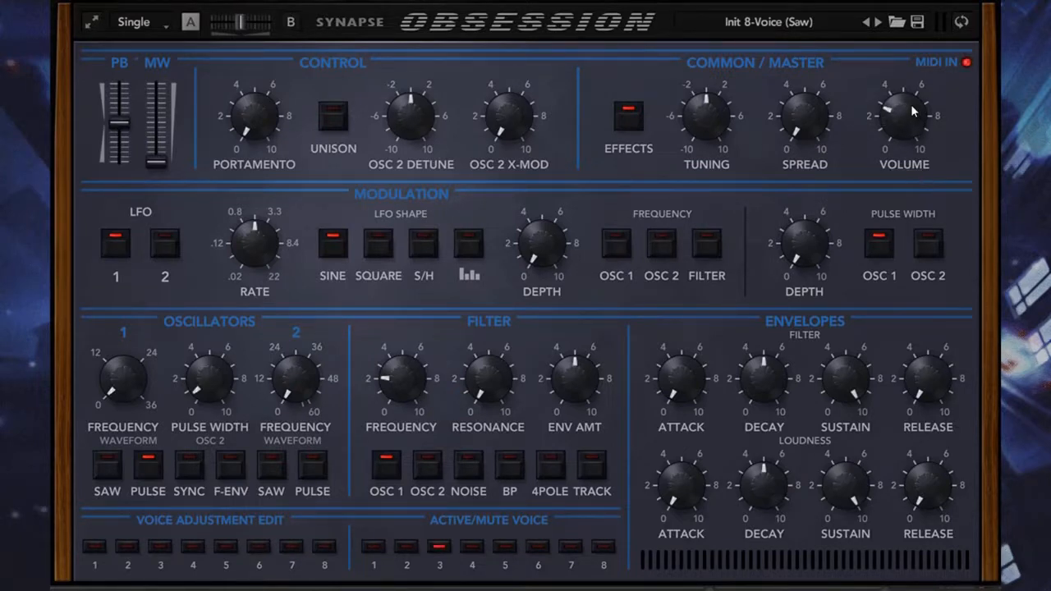
Step: Audition shorter reverb times and other dry/wet levels, ending with time at about 4 and color at about 8
{"action": "left_click", "coordinate": [960, 23]}
{"action": "left_click_drag", "start_coordinate": [395, 116], "coordinate": [393, 193]}
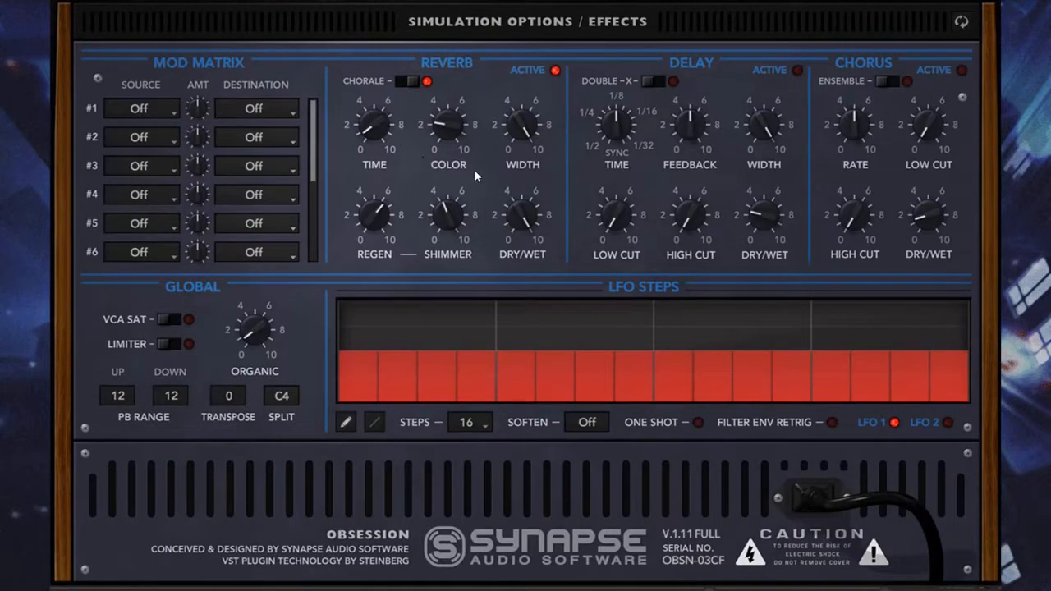
{"action": "left_click_drag", "start_coordinate": [448, 123], "coordinate": [475, 22]}
{"action": "left_click_drag", "start_coordinate": [383, 123], "coordinate": [375, 103]}
{"action": "left_click_drag", "start_coordinate": [527, 225], "coordinate": [515, 268]}
{"action": "left_click_drag", "start_coordinate": [518, 225], "coordinate": [528, 212]}
{"action": "left_click_drag", "start_coordinate": [381, 135], "coordinate": [389, 115]}
{"action": "left_click_drag", "start_coordinate": [448, 129], "coordinate": [449, 49]}
Step: Route Keytrk (C0) to RV Color in the first mod matrix slot with a positive amount
{"action": "left_click", "coordinate": [152, 116]}
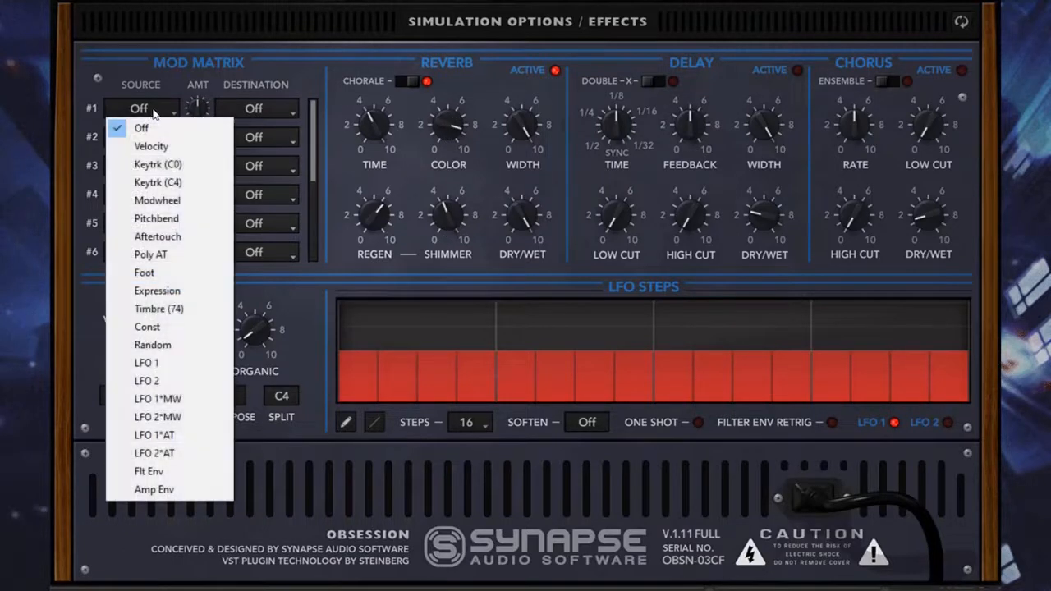
{"action": "left_click", "coordinate": [185, 169]}
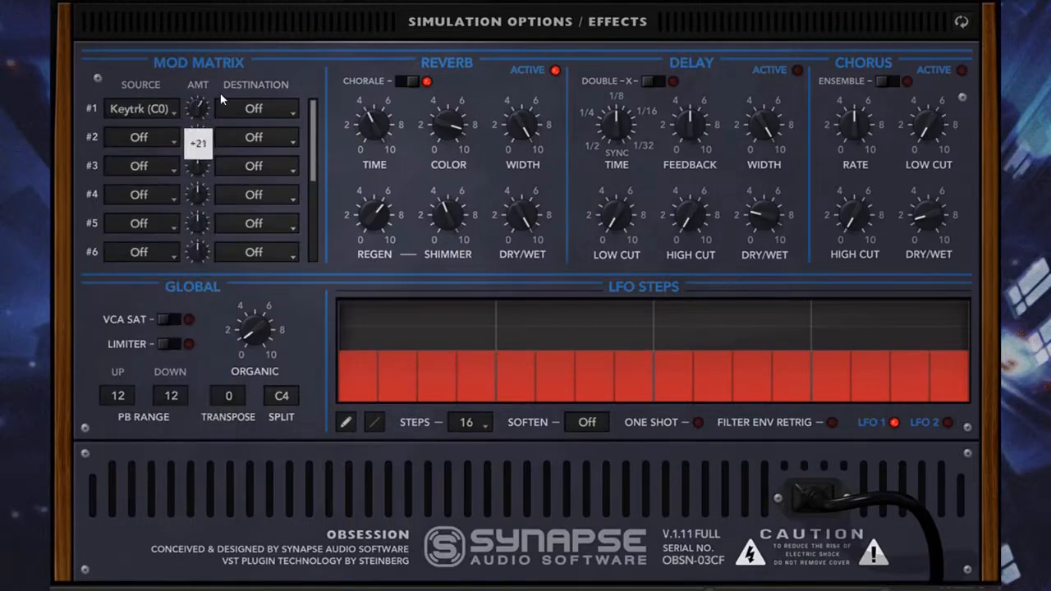
{"action": "left_click", "coordinate": [238, 107]}
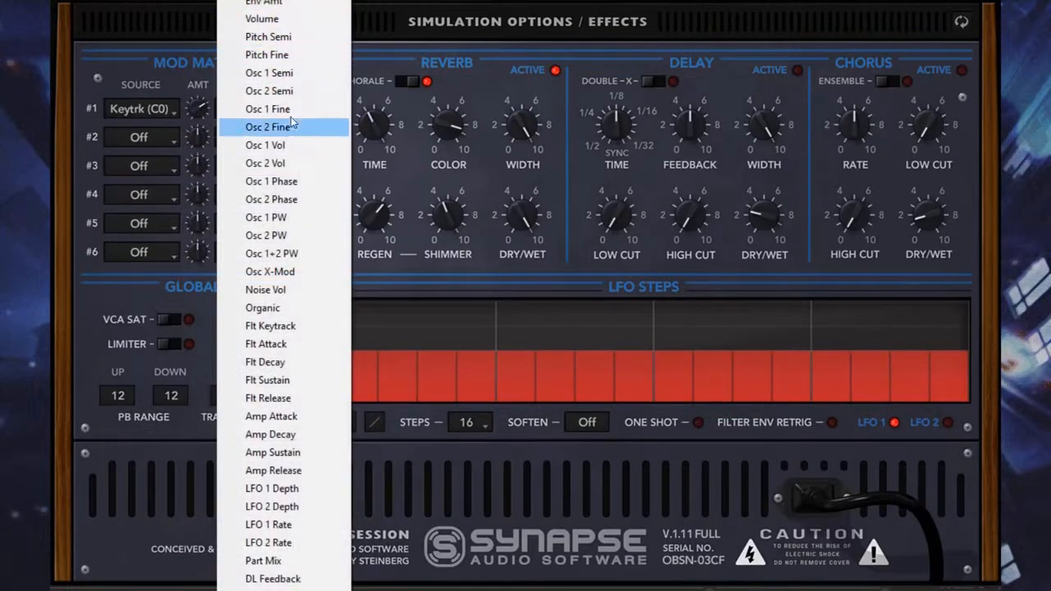
{"action": "scroll", "coordinate": [283, 578], "scroll_direction": "down", "scroll_amount": 3}
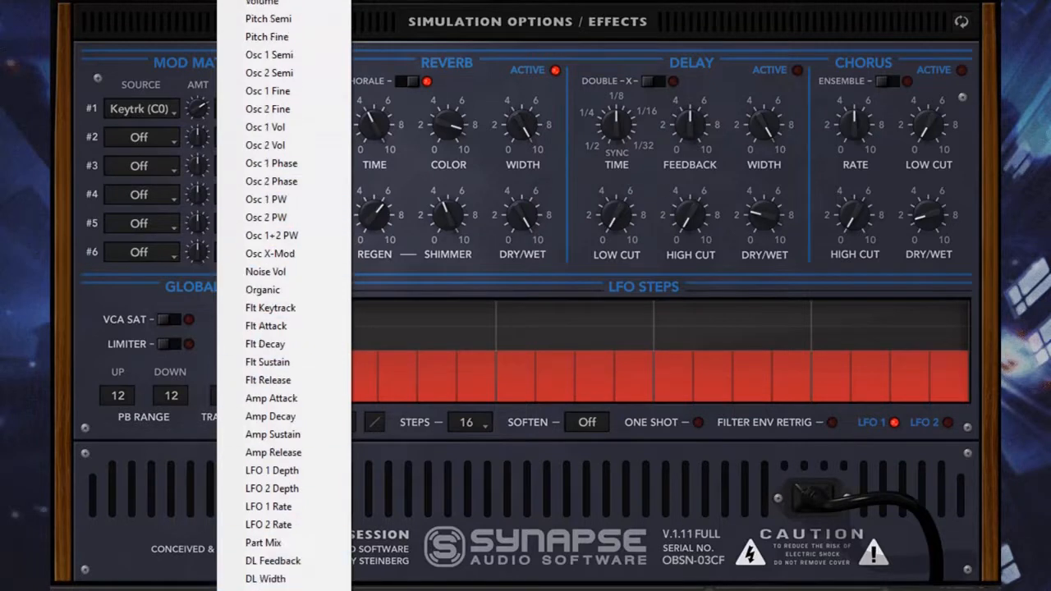
{"action": "scroll", "coordinate": [283, 493], "scroll_direction": "down", "scroll_amount": 3}
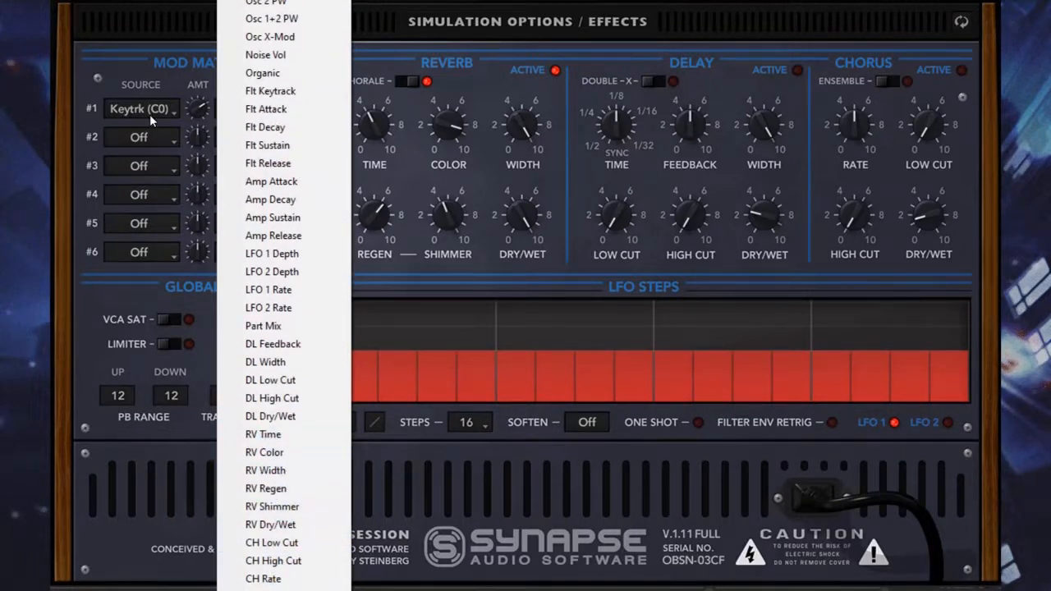
{"action": "left_click", "coordinate": [294, 459]}
{"action": "left_click_drag", "start_coordinate": [205, 123], "coordinate": [204, 100]}
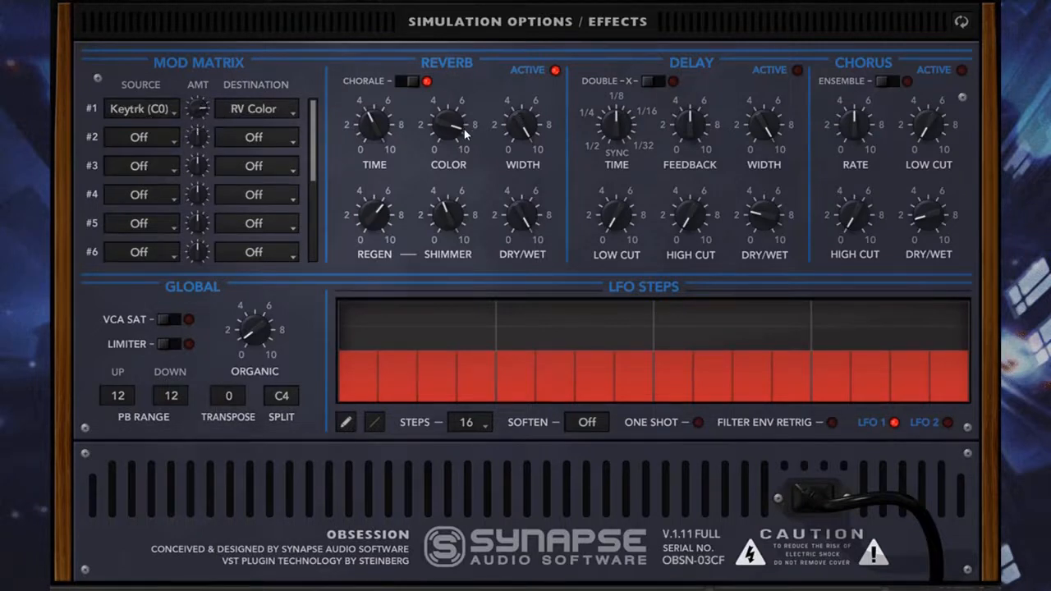
Step: Lower the reverb's color to about 4.5, keeping Keytrk (C0) as the first slot's source
{"action": "left_click_drag", "start_coordinate": [464, 133], "coordinate": [436, 207]}
{"action": "left_click", "coordinate": [168, 110]}
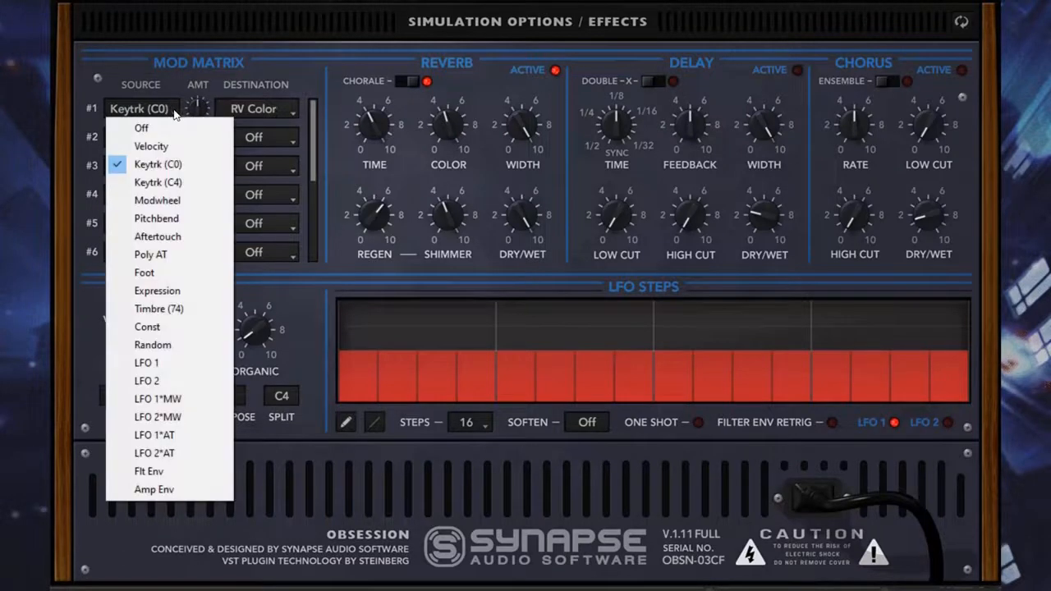
{"action": "left_click", "coordinate": [240, 85]}
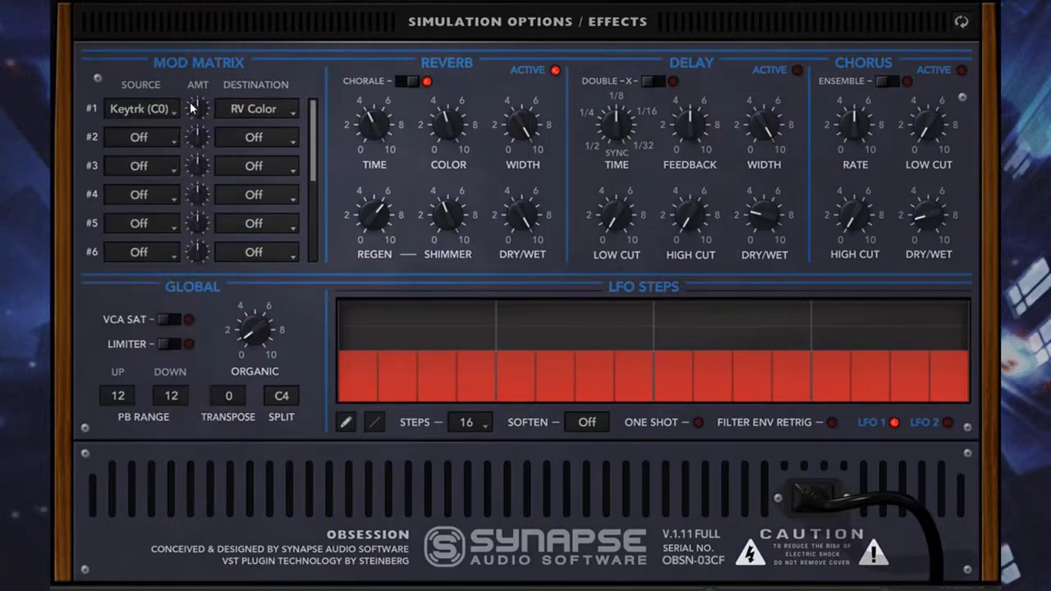
Step: Route the Modwheel to RV Shimmer in the second mod matrix slot with a positive amount
{"action": "left_click", "coordinate": [169, 141]}
{"action": "left_click", "coordinate": [158, 228]}
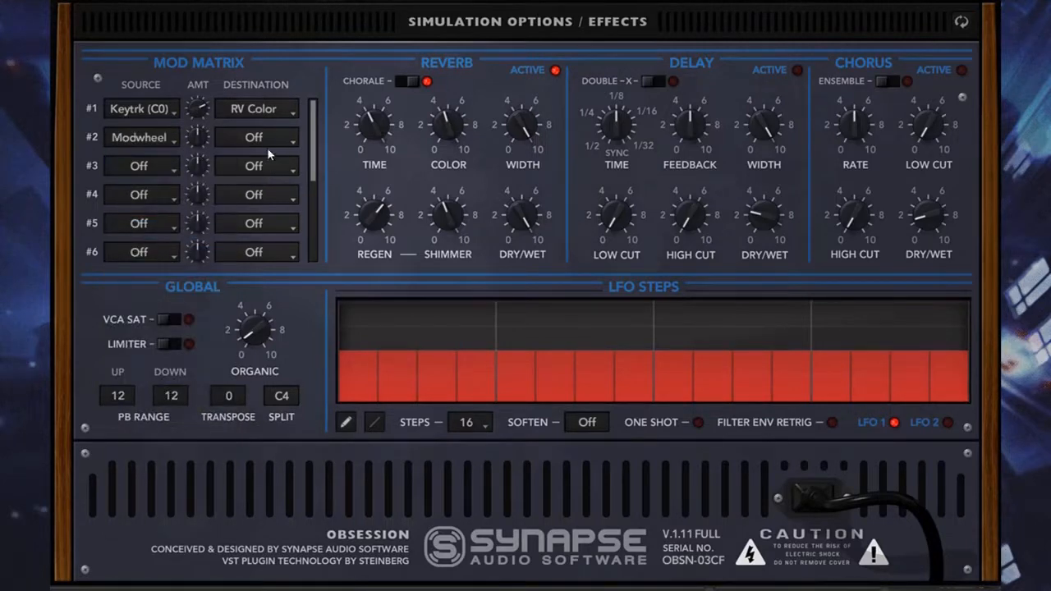
{"action": "left_click", "coordinate": [266, 140]}
{"action": "mouse_move", "coordinate": [269, 587]}
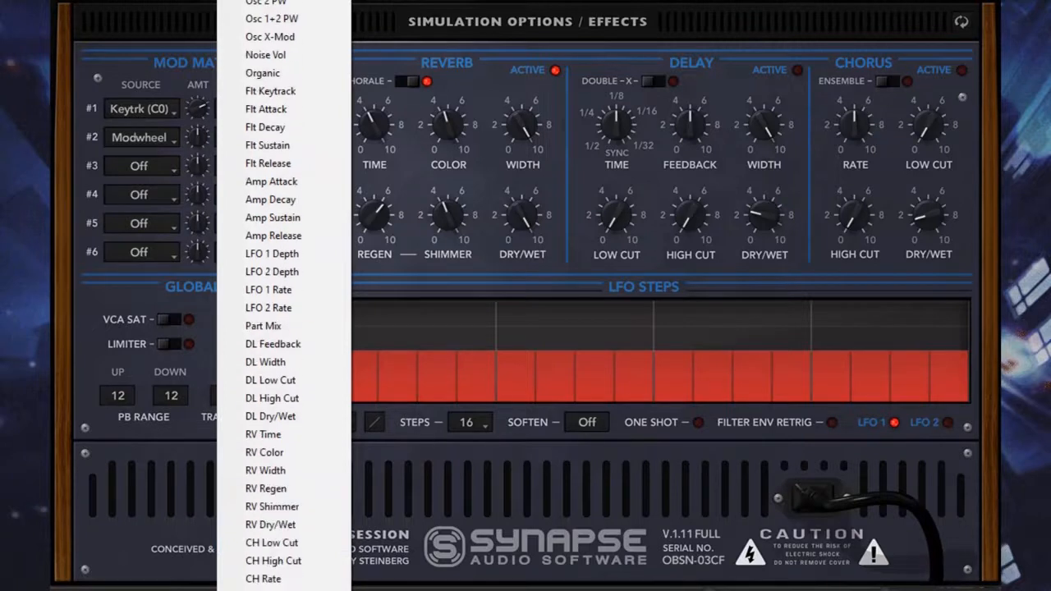
{"action": "left_click", "coordinate": [291, 505]}
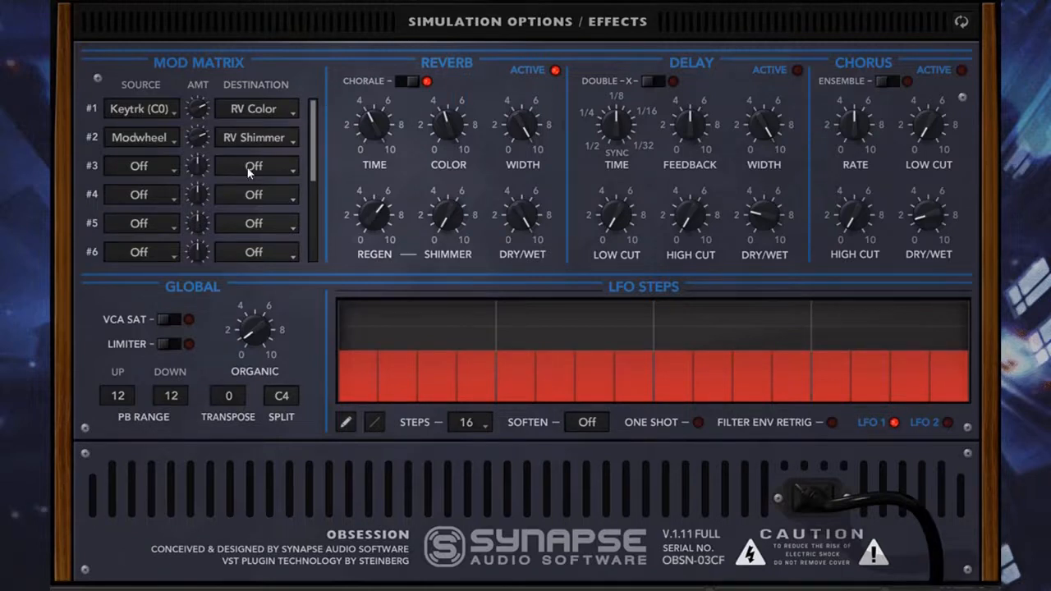
{"action": "left_click_drag", "start_coordinate": [189, 146], "coordinate": [196, 119]}
Step: Set the destinations of the first two mod matrix slots to Off
{"action": "left_click", "coordinate": [274, 111]}
{"action": "left_click", "coordinate": [271, 6]}
{"action": "left_click", "coordinate": [248, 137]}
{"action": "left_click", "coordinate": [271, 7]}
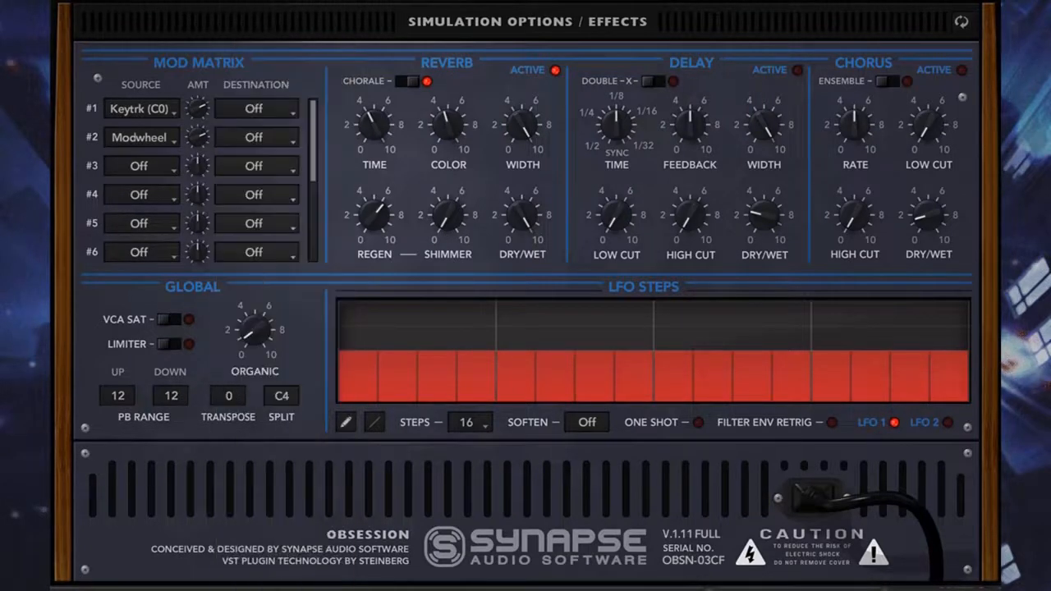
Step: Lower the reverb's dry/wet to 0 and activate the delay, with feedback at about 8 and dry/wet at about 4
{"action": "left_click_drag", "start_coordinate": [545, 246], "coordinate": [544, 275]}
{"action": "mouse_move", "coordinate": [620, 131]}
{"action": "mouse_move", "coordinate": [620, 131]}
{"action": "left_mouse_down"}
{"action": "mouse_move", "coordinate": [612, 103]}
{"action": "mouse_move", "coordinate": [609, 139]}
{"action": "left_mouse_up"}
{"action": "left_click_drag", "start_coordinate": [685, 124], "coordinate": [700, 181]}
{"action": "left_click_drag", "start_coordinate": [763, 215], "coordinate": [764, 189]}
{"action": "left_click_drag", "start_coordinate": [684, 130], "coordinate": [676, 18]}
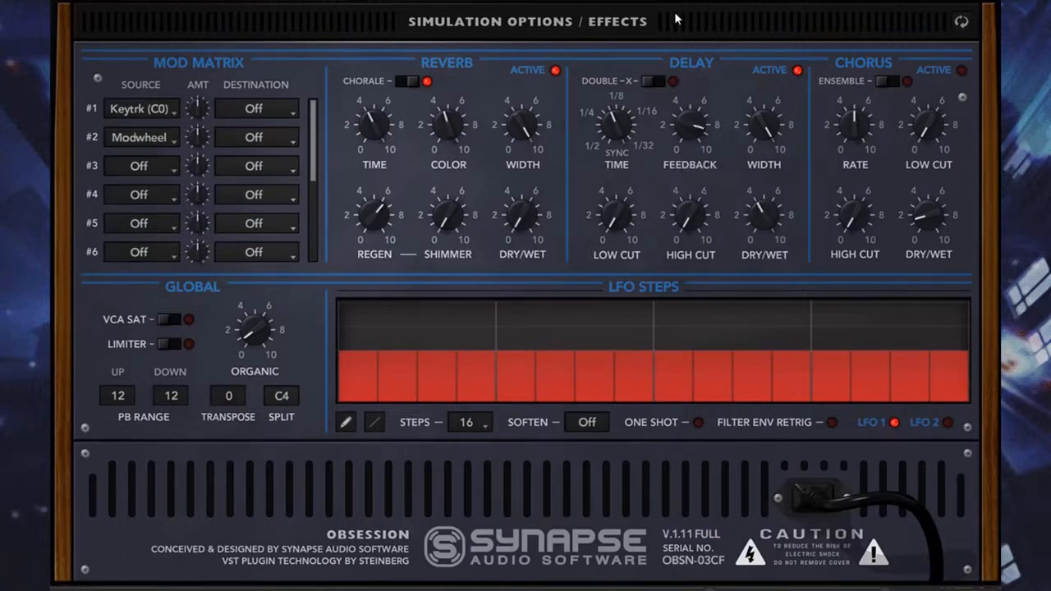
Step: Lower the delay's dry/wet to about 2, and flip to the synth's front panel and back to the effects
{"action": "left_click_drag", "start_coordinate": [760, 222], "coordinate": [756, 233]}
{"action": "left_click_drag", "start_coordinate": [763, 133], "coordinate": [753, 103]}
{"action": "left_click_drag", "start_coordinate": [766, 222], "coordinate": [764, 246]}
{"action": "left_click", "coordinate": [960, 22]}
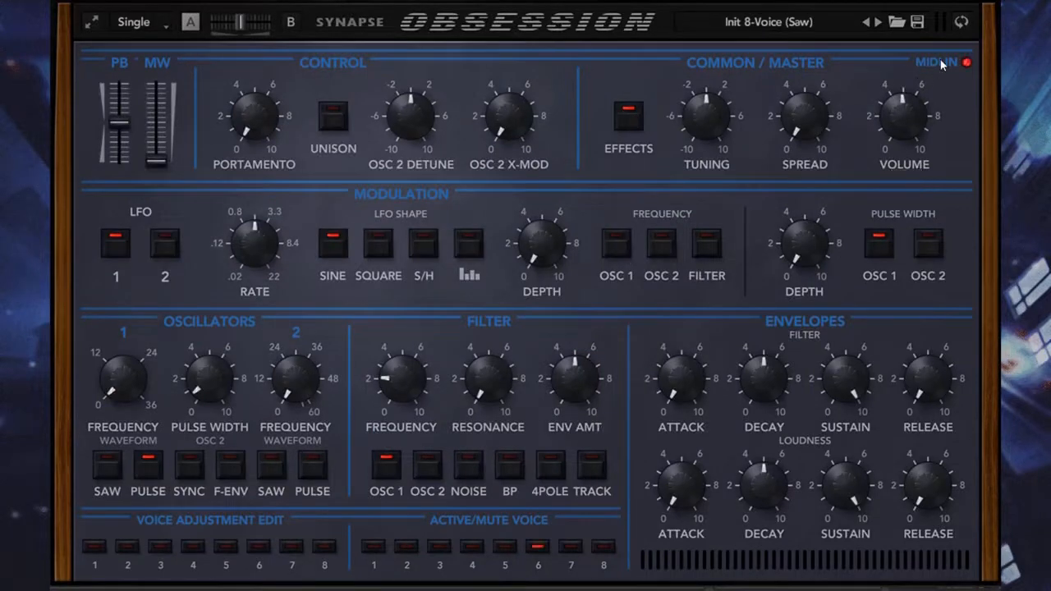
{"action": "left_click", "coordinate": [961, 22]}
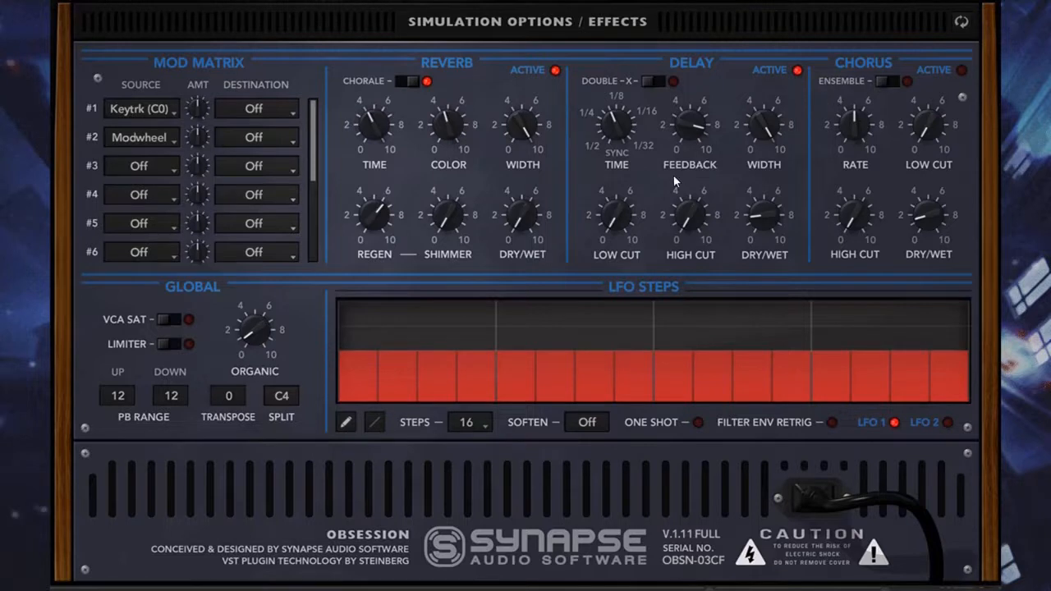
Step: Sweep the delay's low cut up to about 7 and back down to about 1
{"action": "scroll", "coordinate": [616, 215], "scroll_direction": "down", "scroll_amount": 5}
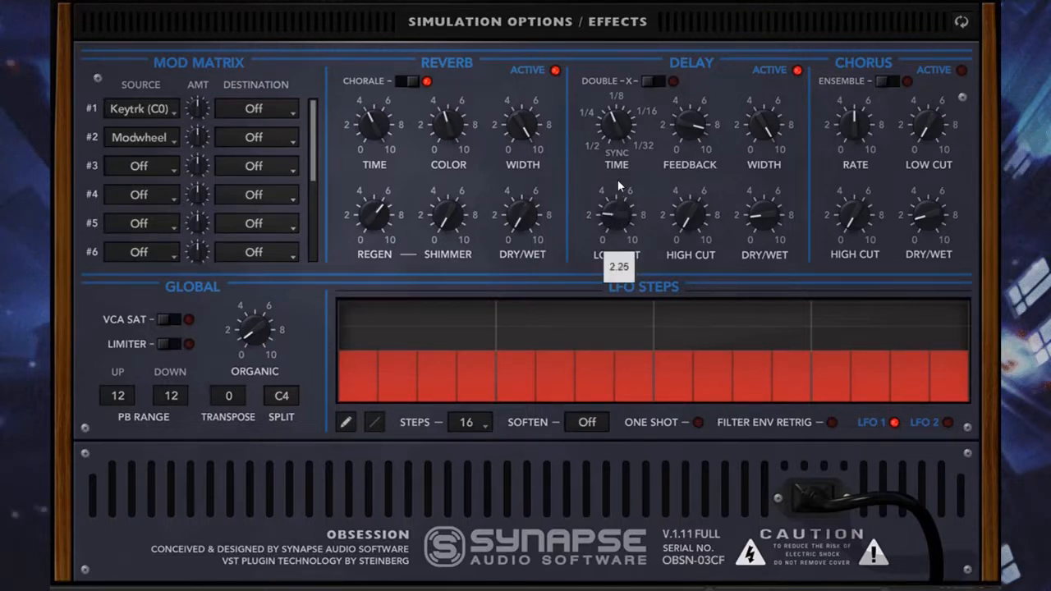
{"action": "left_click_drag", "start_coordinate": [619, 182], "coordinate": [607, 105]}
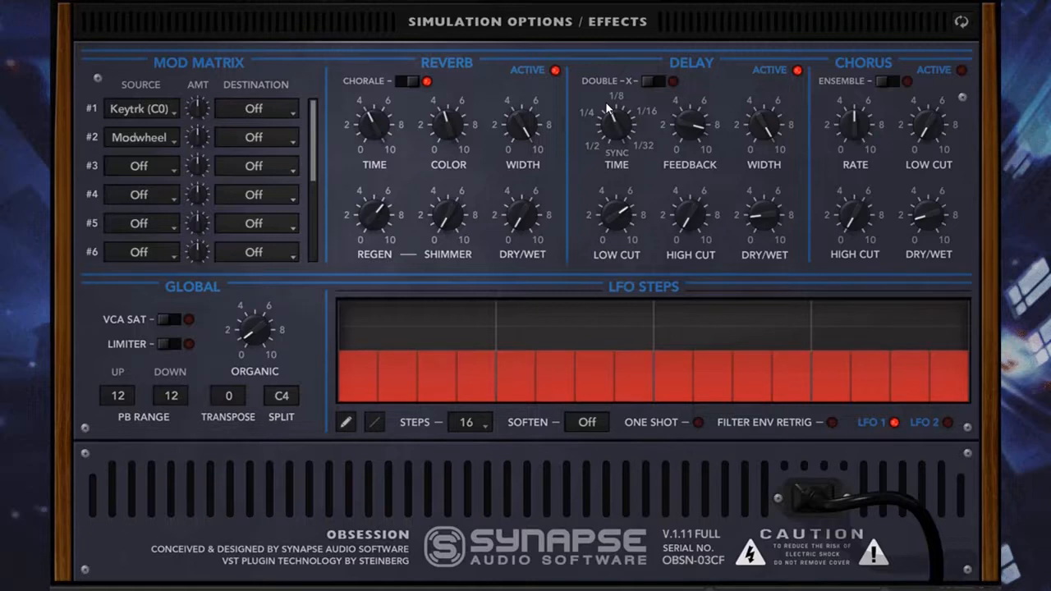
{"action": "left_click_drag", "start_coordinate": [619, 217], "coordinate": [553, 288]}
Step: Route the Modwheel slot to DL Low Cut, audition a positive amount and return the amount to 0
{"action": "left_click", "coordinate": [238, 150]}
{"action": "scroll", "coordinate": [283, 328], "scroll_direction": "down", "scroll_amount": 3}
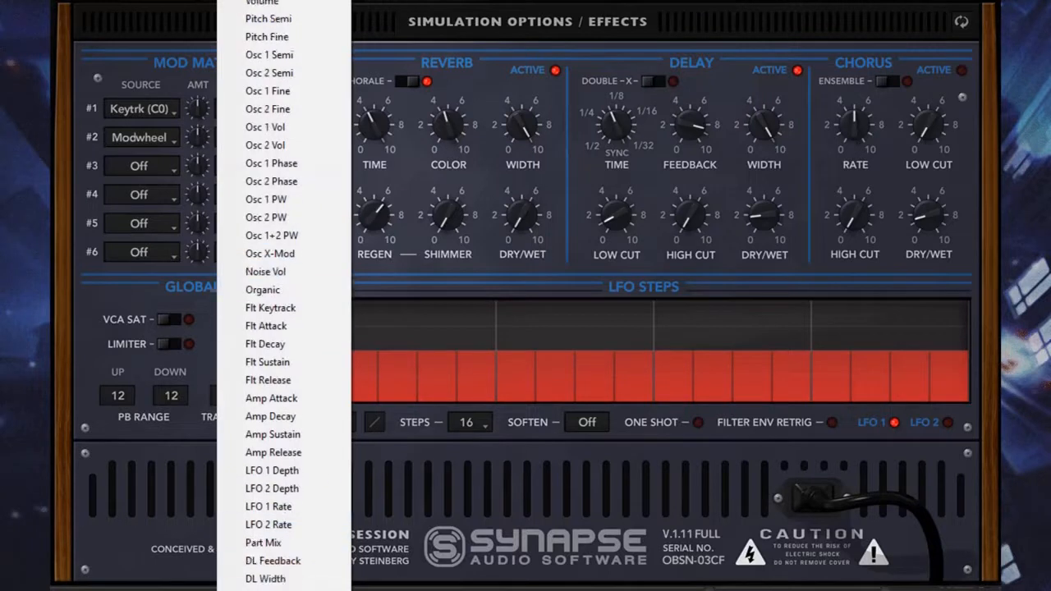
{"action": "scroll", "coordinate": [284, 492], "scroll_direction": "down", "scroll_amount": 1}
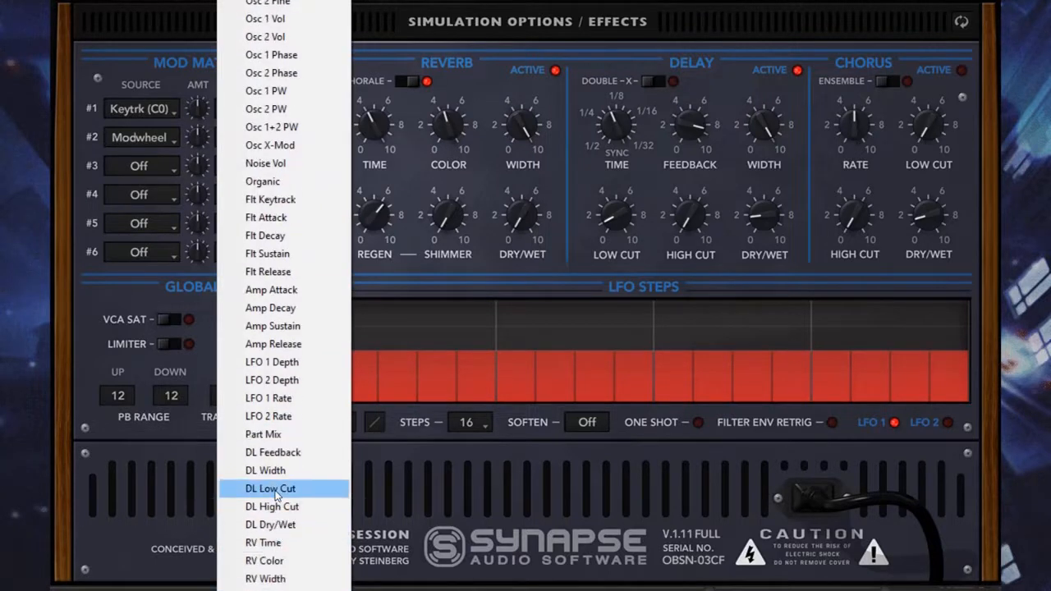
{"action": "left_click", "coordinate": [273, 484]}
{"action": "left_click_drag", "start_coordinate": [197, 137], "coordinate": [209, 84]}
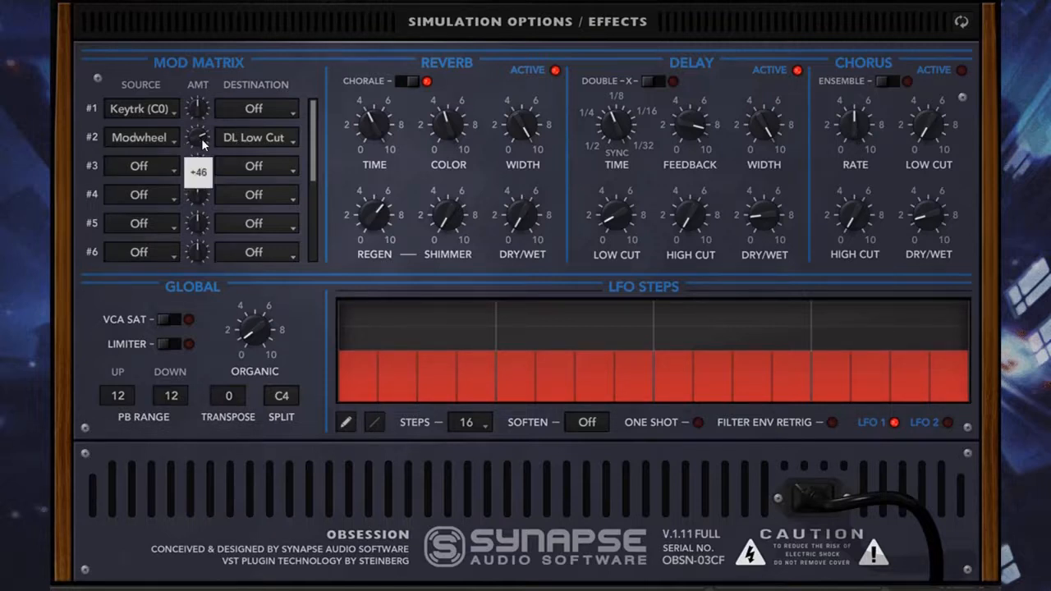
{"action": "mouse_move", "coordinate": [199, 146]}
{"action": "left_click_drag", "start_coordinate": [199, 146], "coordinate": [199, 162]}
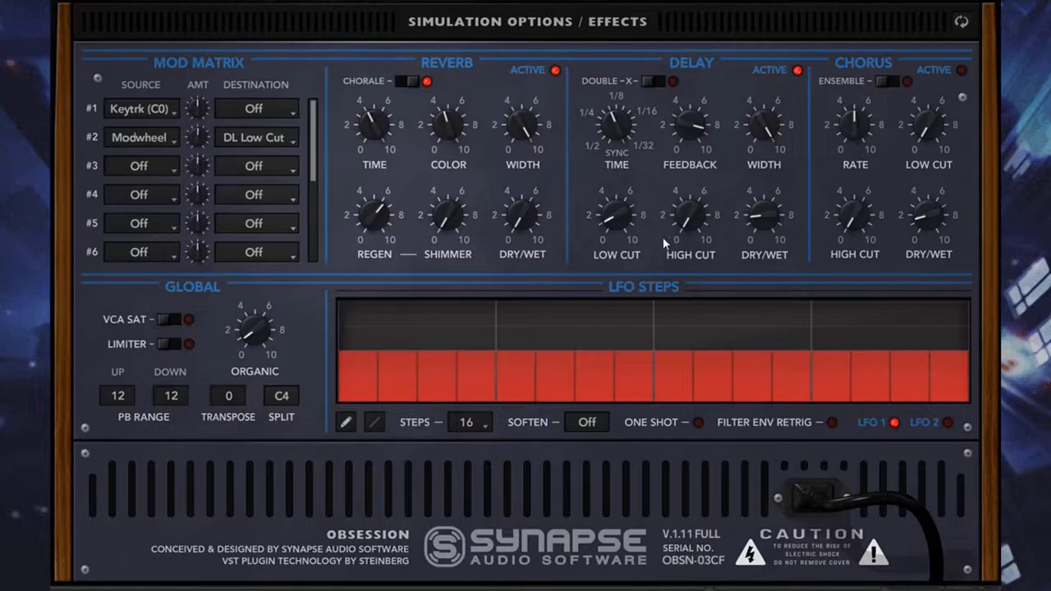
Step: Set the first mod matrix slot's source to Keytrk (C4) and its destination to DL Low Cut
{"action": "left_click", "coordinate": [267, 110]}
{"action": "scroll", "coordinate": [283, 296], "scroll_direction": "down", "scroll_amount": 5}
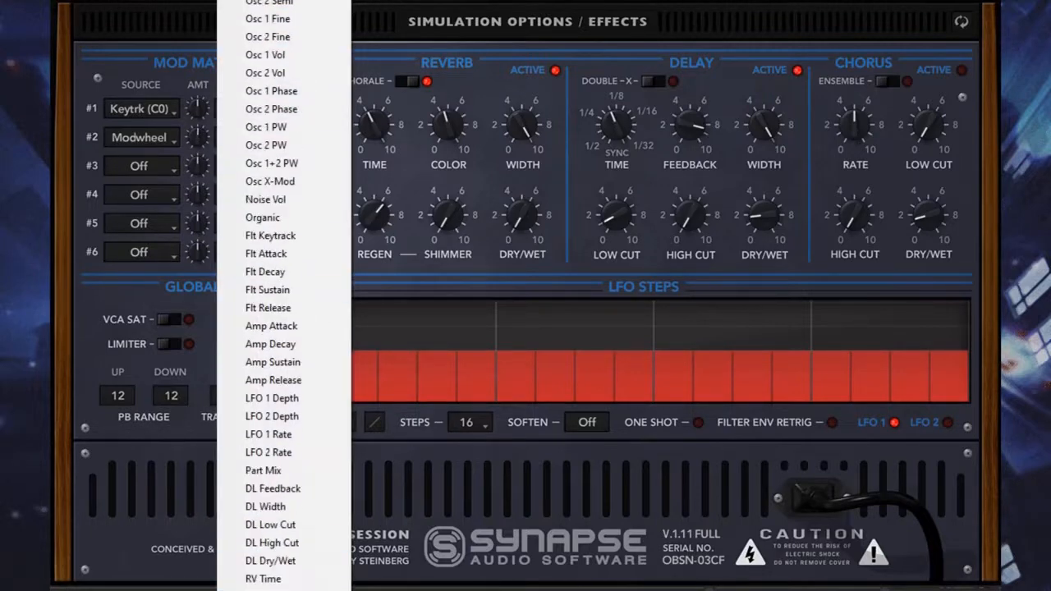
{"action": "scroll", "coordinate": [283, 295], "scroll_direction": "down", "scroll_amount": 3}
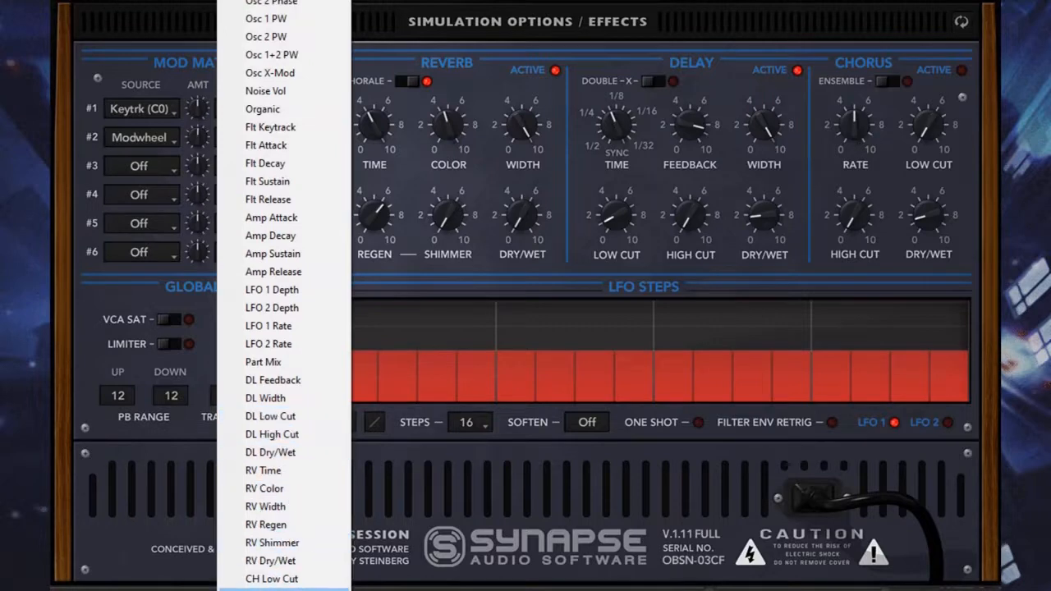
{"action": "scroll", "coordinate": [283, 296], "scroll_direction": "down", "scroll_amount": 2}
{"action": "left_click", "coordinate": [161, 107]}
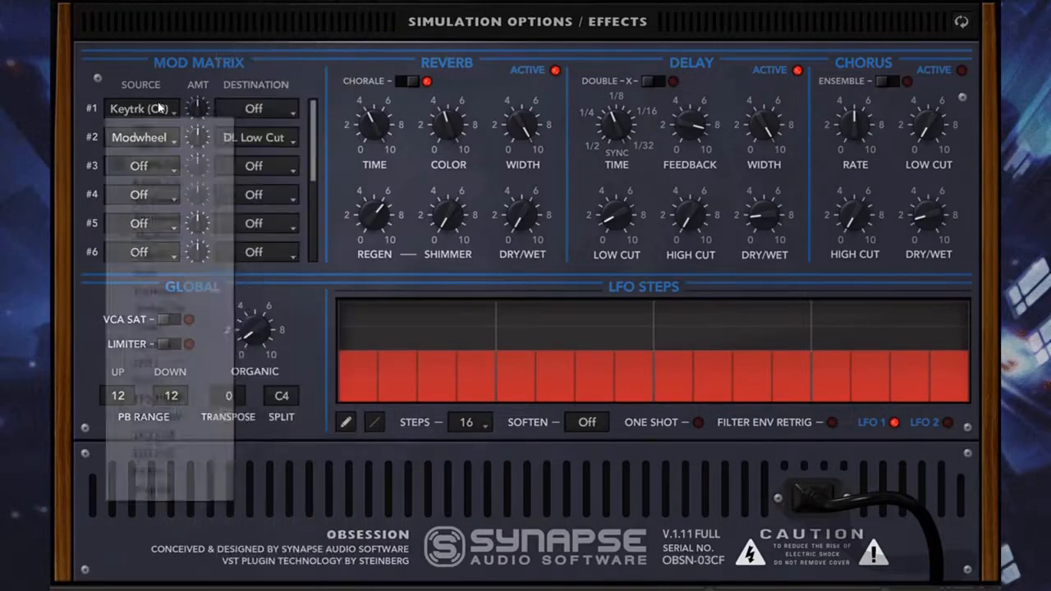
{"action": "left_click", "coordinate": [223, 112]}
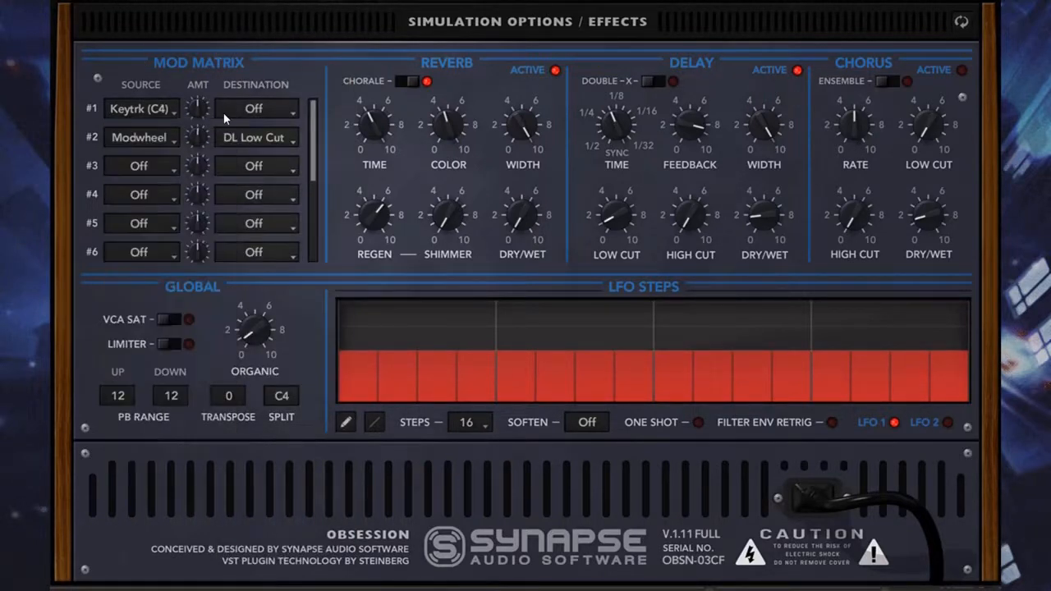
{"action": "left_click", "coordinate": [224, 113]}
{"action": "scroll", "coordinate": [279, 247], "scroll_direction": "down", "scroll_amount": 1}
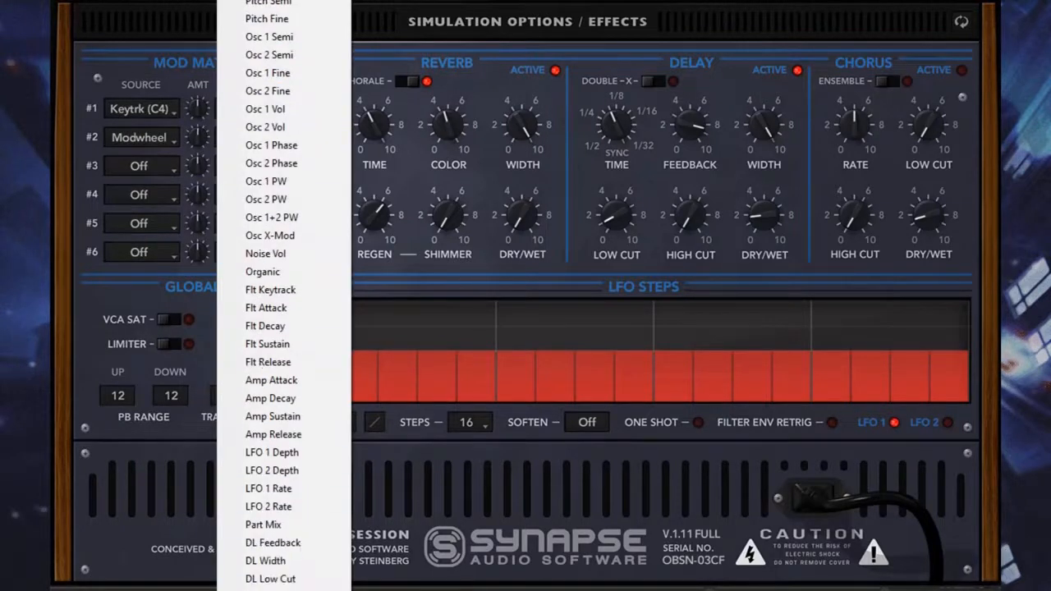
{"action": "scroll", "coordinate": [288, 570], "scroll_direction": "down", "scroll_amount": 4}
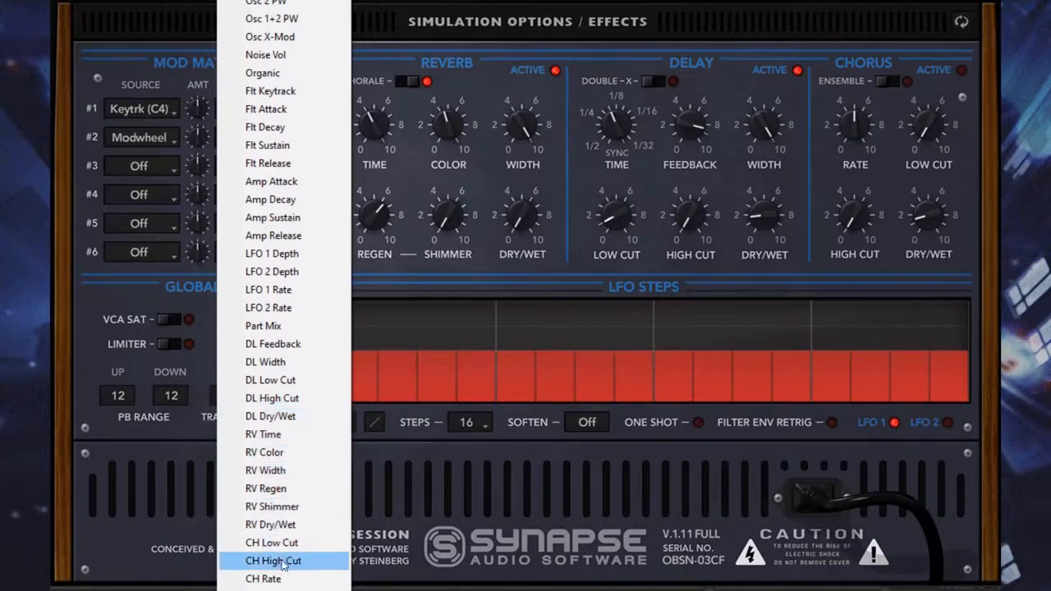
{"action": "left_click", "coordinate": [306, 386]}
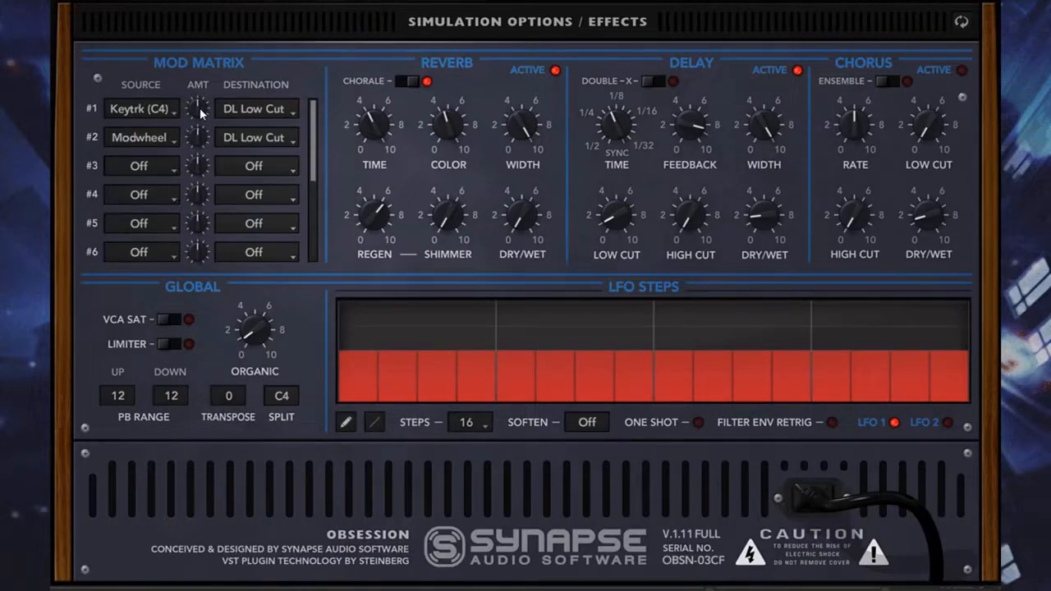
Step: Audition positive and negative key tracking amounts on the delay's low cut while adjusting the low cut knob
{"action": "mouse_move", "coordinate": [199, 108]}
{"action": "left_click_drag", "start_coordinate": [204, 114], "coordinate": [210, 33]}
{"action": "left_click_drag", "start_coordinate": [208, 35], "coordinate": [188, 121]}
{"action": "left_click_drag", "start_coordinate": [606, 222], "coordinate": [606, 196]}
{"action": "left_click_drag", "start_coordinate": [197, 108], "coordinate": [199, 115]}
Step: Set the first mod matrix slot's destination and source to Off and switch off the reverb's Chorale mode
{"action": "left_click", "coordinate": [254, 107]}
{"action": "left_click", "coordinate": [246, 6]}
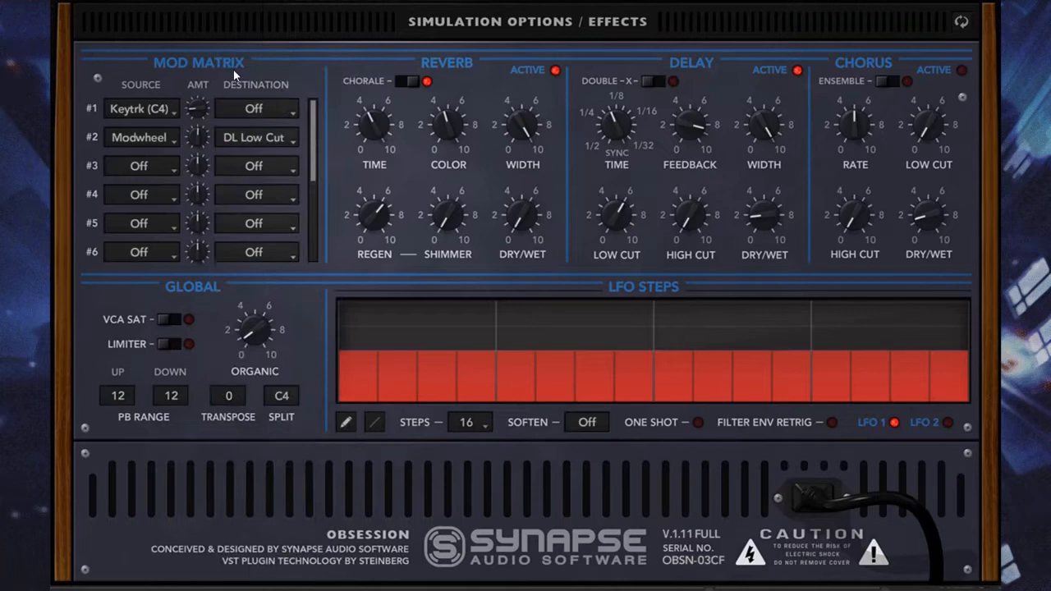
{"action": "left_click", "coordinate": [150, 107]}
{"action": "left_click", "coordinate": [141, 125]}
{"action": "left_click", "coordinate": [408, 81]}
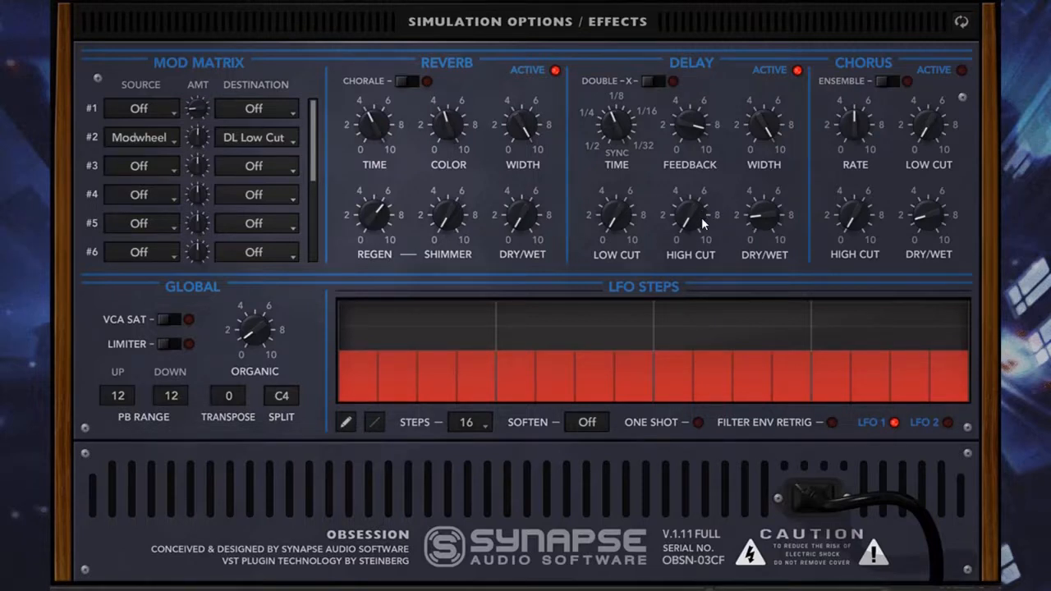
Step: Audition the delay's cuts, ending with low cut at about 8 and high cut at about 4.5, and lower its dry/wet to 0
{"action": "left_click_drag", "start_coordinate": [702, 223], "coordinate": [702, 184]}
{"action": "left_click_drag", "start_coordinate": [618, 215], "coordinate": [620, 166]}
{"action": "mouse_move", "coordinate": [620, 225]}
{"action": "left_click_drag", "start_coordinate": [620, 226], "coordinate": [624, 197]}
{"action": "left_click_drag", "start_coordinate": [694, 227], "coordinate": [631, 209]}
{"action": "mouse_move", "coordinate": [688, 234]}
{"action": "left_click_drag", "start_coordinate": [763, 215], "coordinate": [763, 238]}
Step: Replace the delay and reverb with the active chorus, auditioning dry/wet levels up to about 6 and setting its rate to about 3
{"action": "left_click", "coordinate": [797, 71]}
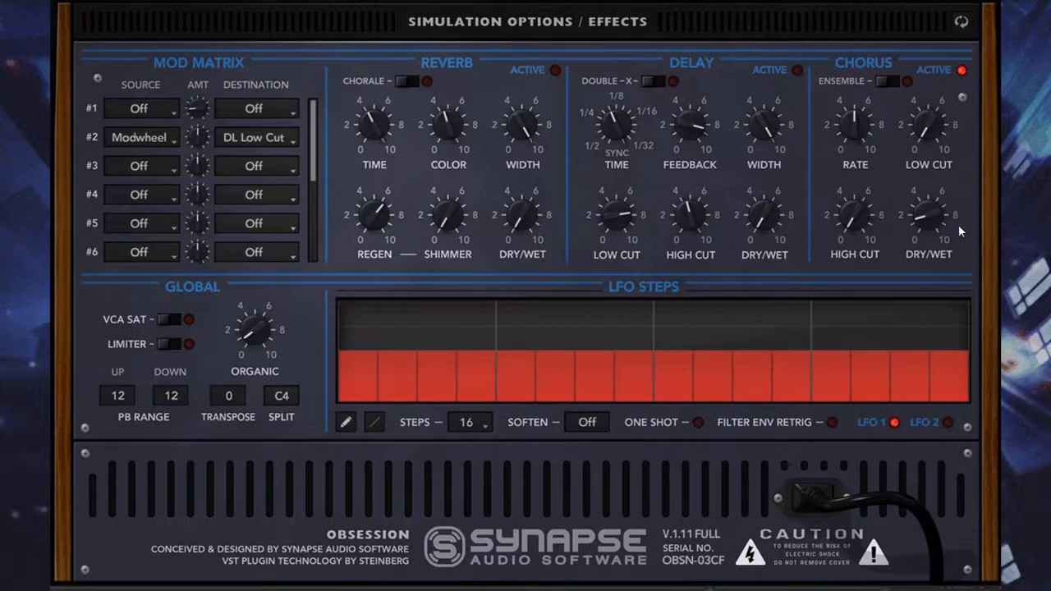
{"action": "left_click_drag", "start_coordinate": [941, 235], "coordinate": [930, 261]}
{"action": "left_click_drag", "start_coordinate": [928, 225], "coordinate": [923, 207]}
{"action": "left_click_drag", "start_coordinate": [918, 222], "coordinate": [907, 270]}
{"action": "left_click_drag", "start_coordinate": [932, 223], "coordinate": [945, 163]}
{"action": "left_click_drag", "start_coordinate": [858, 132], "coordinate": [877, 115]}
Step: Change the Modwheel slot's destination to CH Rate
{"action": "left_click", "coordinate": [250, 145]}
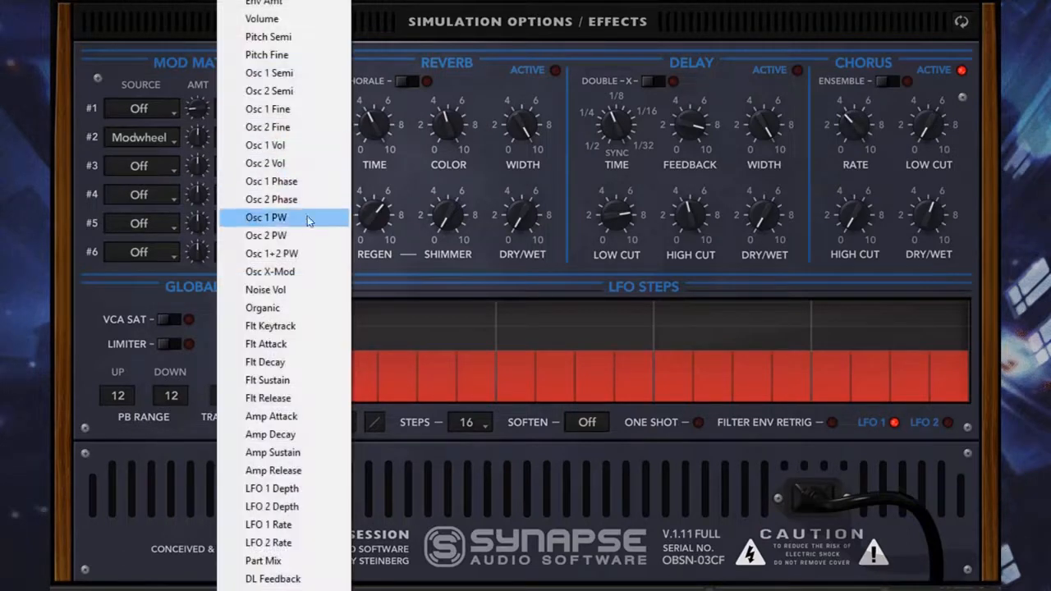
{"action": "scroll", "coordinate": [271, 296], "scroll_direction": "down", "scroll_amount": 9}
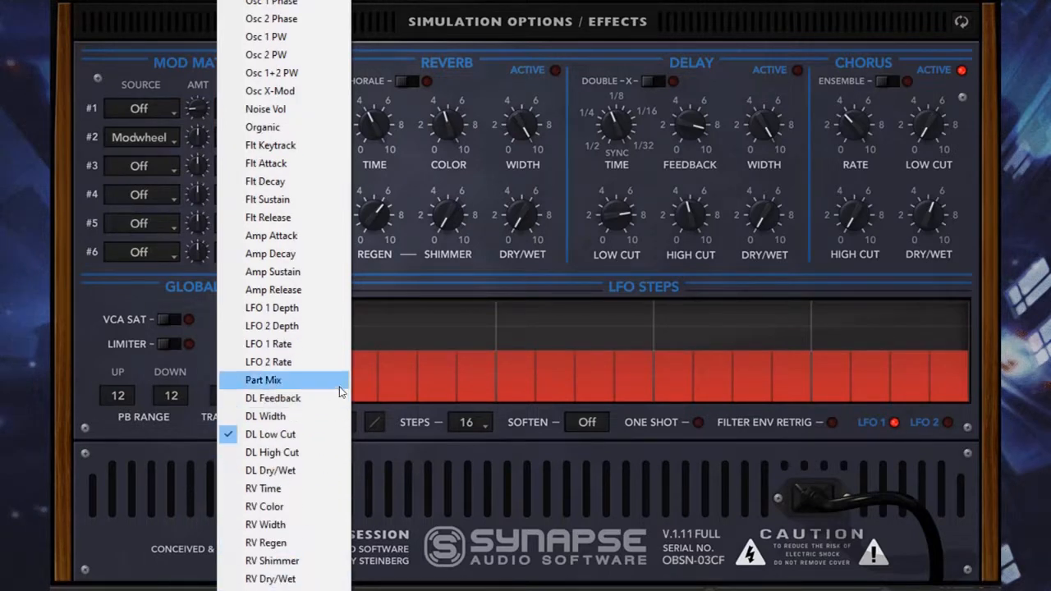
{"action": "scroll", "coordinate": [285, 296], "scroll_direction": "down", "scroll_amount": 3}
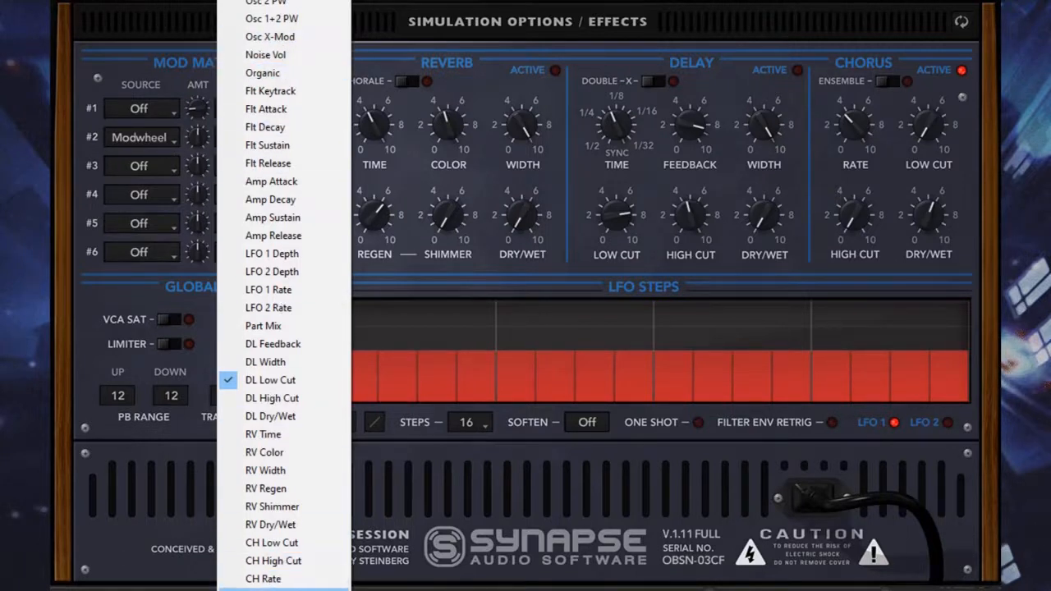
{"action": "left_click", "coordinate": [293, 587]}
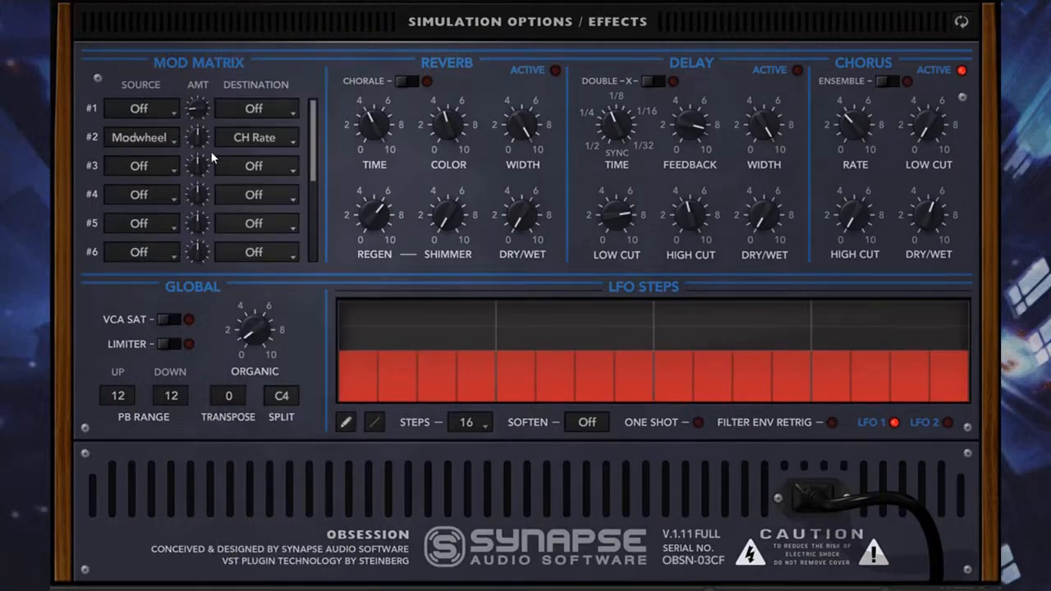
Step: Set the delay's dry/wet to about 2 and feedback to about 6, raise the reverb's dry/wet to about 2, and activate both effects
{"action": "left_click_drag", "start_coordinate": [760, 229], "coordinate": [747, 192]}
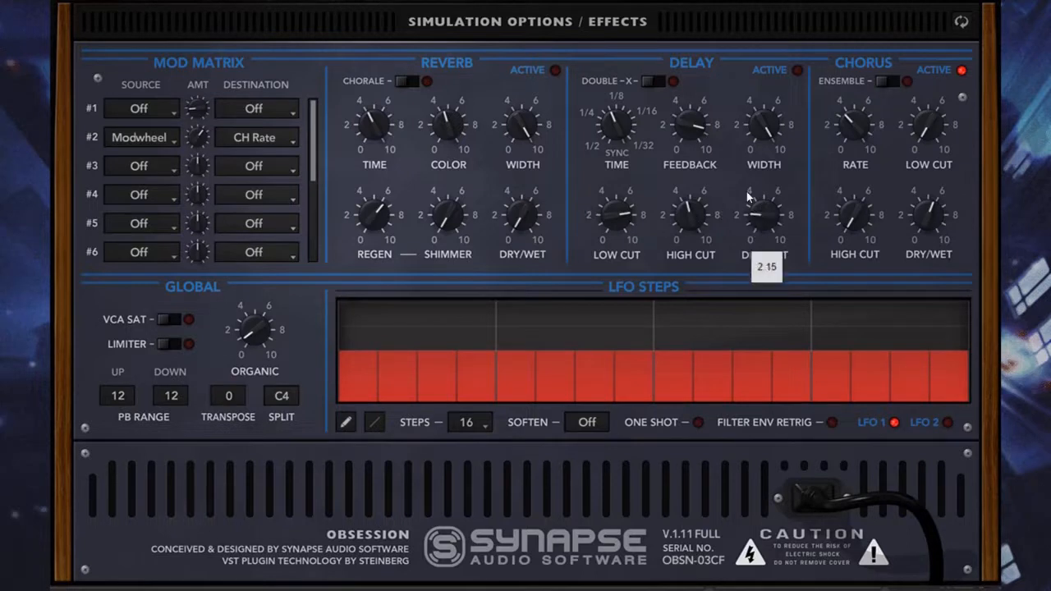
{"action": "left_click_drag", "start_coordinate": [692, 172], "coordinate": [698, 175]}
{"action": "left_click_drag", "start_coordinate": [518, 223], "coordinate": [518, 222]}
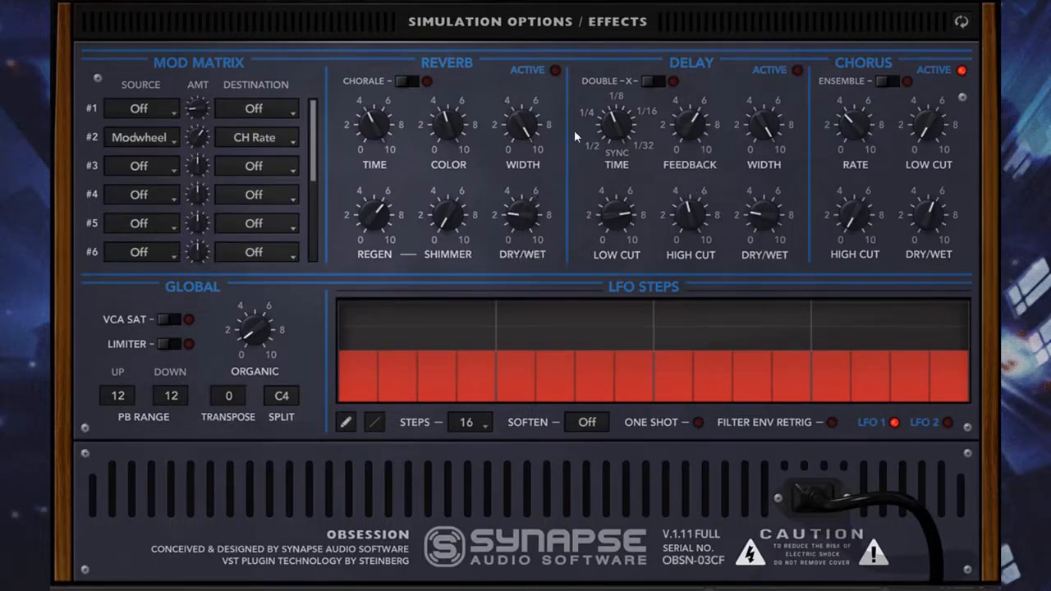
{"action": "left_click", "coordinate": [769, 78]}
Step: Route LFO 1 to oscillator 1's frequency and raise the LFO rate slightly
{"action": "left_click", "coordinate": [959, 21]}
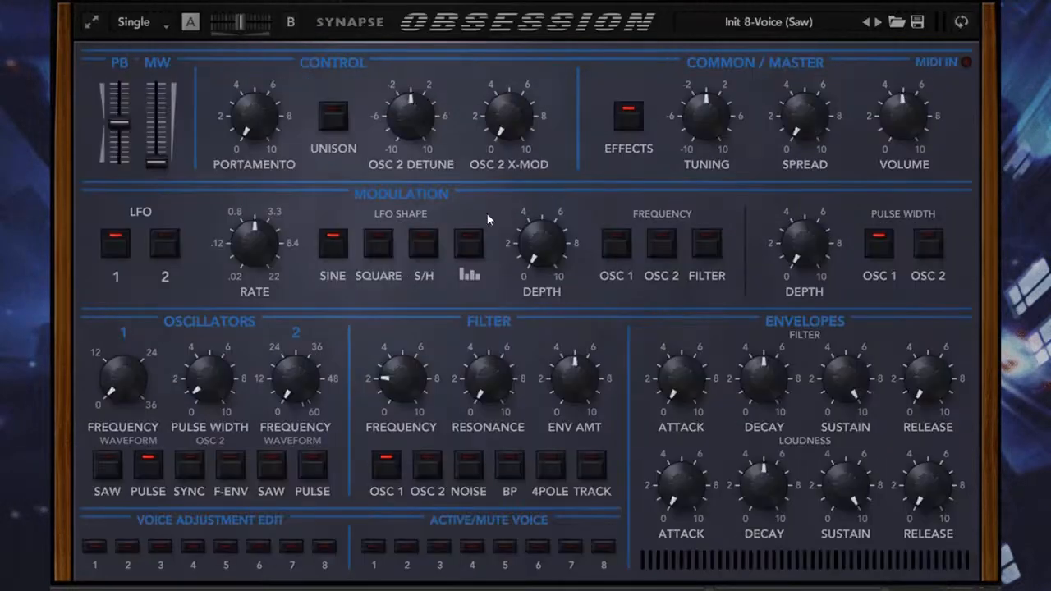
{"action": "left_click_drag", "start_coordinate": [238, 242], "coordinate": [238, 233]}
{"action": "left_click", "coordinate": [959, 21]}
Step: Route Modwheel to LFO 1 Depth in the third mod matrix slot with a small positive amount
{"action": "left_click", "coordinate": [158, 171]}
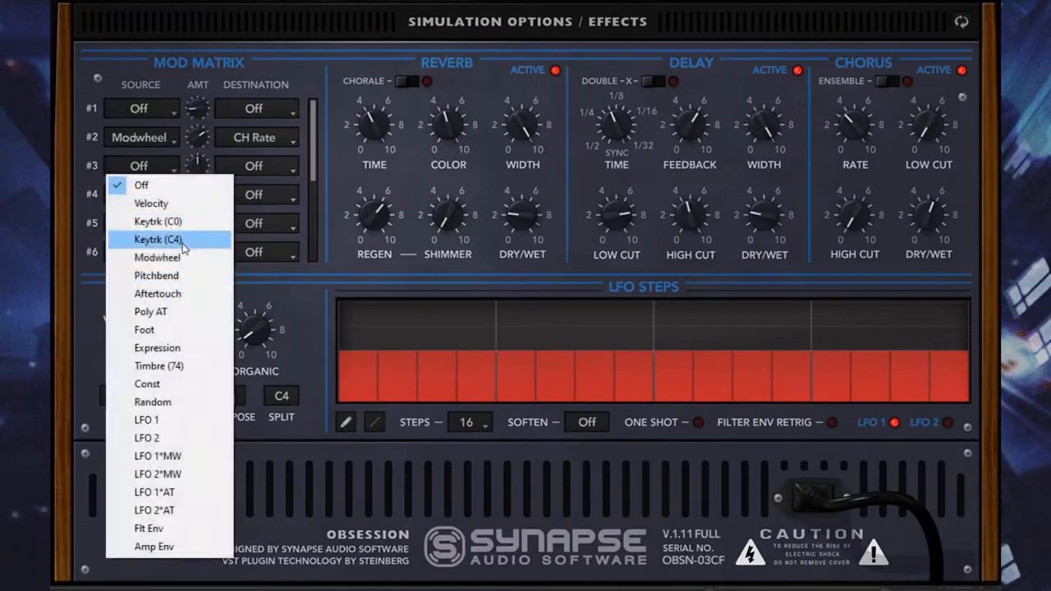
{"action": "left_click", "coordinate": [156, 257]}
{"action": "left_click", "coordinate": [269, 169]}
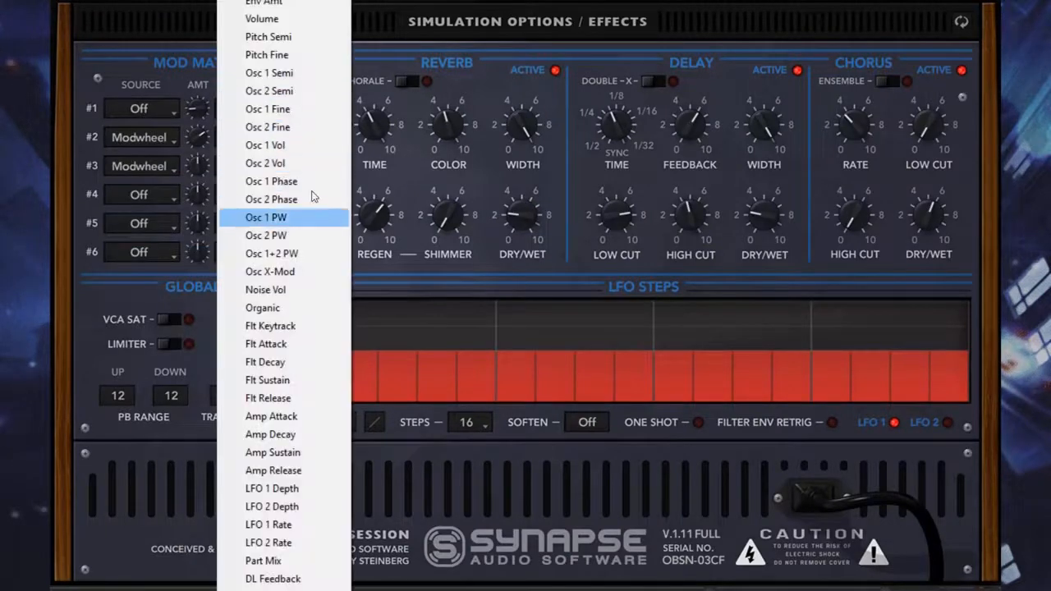
{"action": "scroll", "coordinate": [300, 542], "scroll_direction": "down", "scroll_amount": 1}
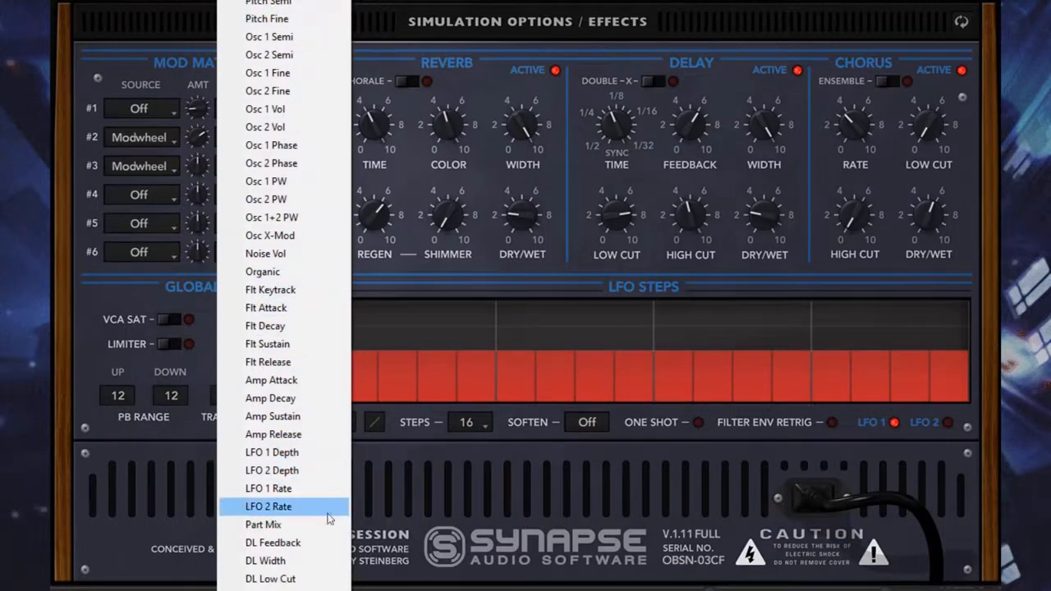
{"action": "left_click", "coordinate": [320, 453]}
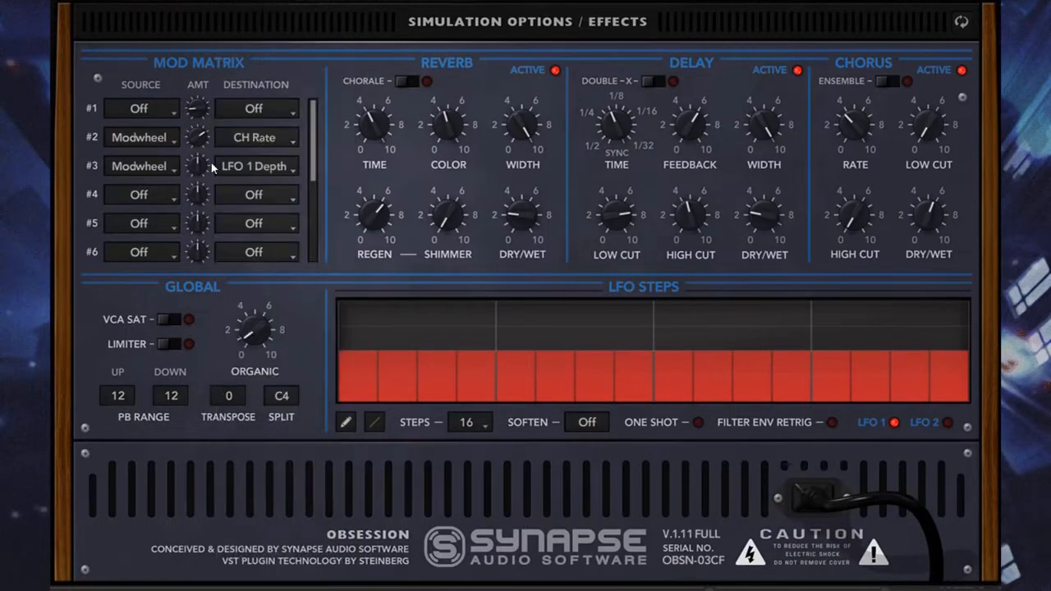
{"action": "left_click_drag", "start_coordinate": [212, 167], "coordinate": [209, 143]}
{"action": "left_click_drag", "start_coordinate": [204, 165], "coordinate": [195, 182]}
Step: Mute voices 2 to 8 so that only voice 1 stays active
{"action": "left_click", "coordinate": [960, 26]}
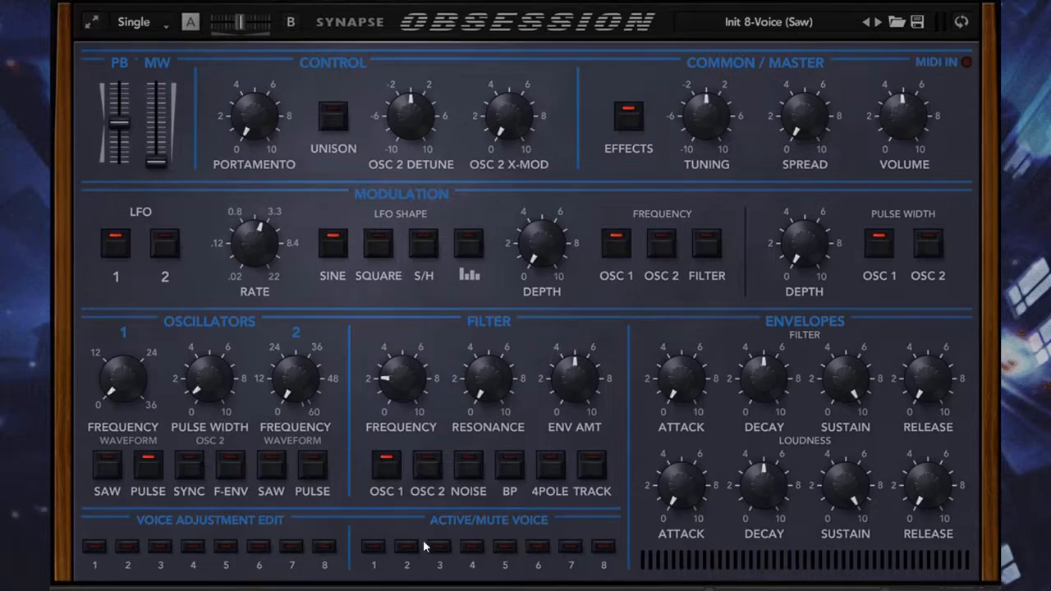
{"action": "left_click", "coordinate": [601, 548]}
{"action": "left_click", "coordinate": [571, 550]}
{"action": "left_click", "coordinate": [538, 548]}
{"action": "left_click", "coordinate": [505, 549]}
{"action": "left_click", "coordinate": [472, 549]}
{"action": "left_click", "coordinate": [438, 551]}
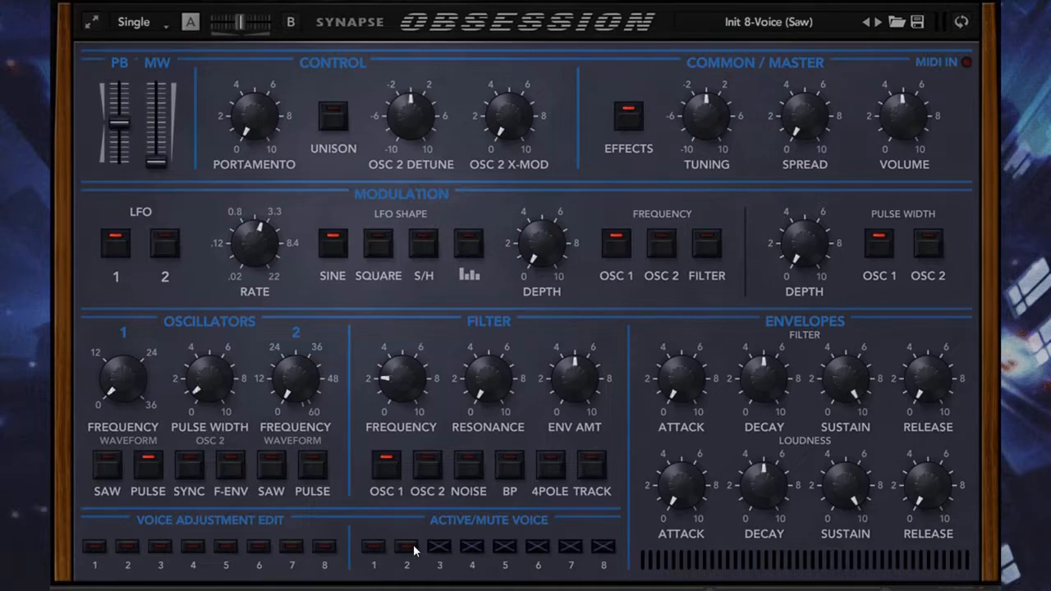
{"action": "left_click", "coordinate": [413, 550]}
Step: Audition the portamento and leave it at about 2
{"action": "left_click_drag", "start_coordinate": [255, 144], "coordinate": [257, 115]}
{"action": "left_click_drag", "start_coordinate": [257, 101], "coordinate": [282, 99]}
{"action": "left_click", "coordinate": [966, 24]}
{"action": "left_click", "coordinate": [966, 24]}
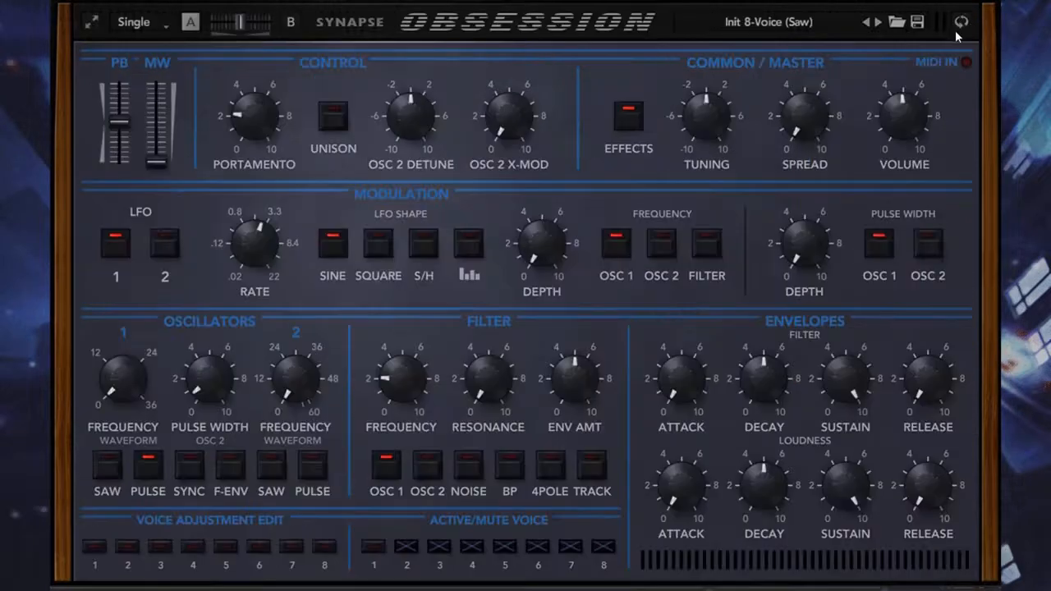
Step: Set the destinations of the second and third mod matrix slots to Off
{"action": "left_click", "coordinate": [966, 23]}
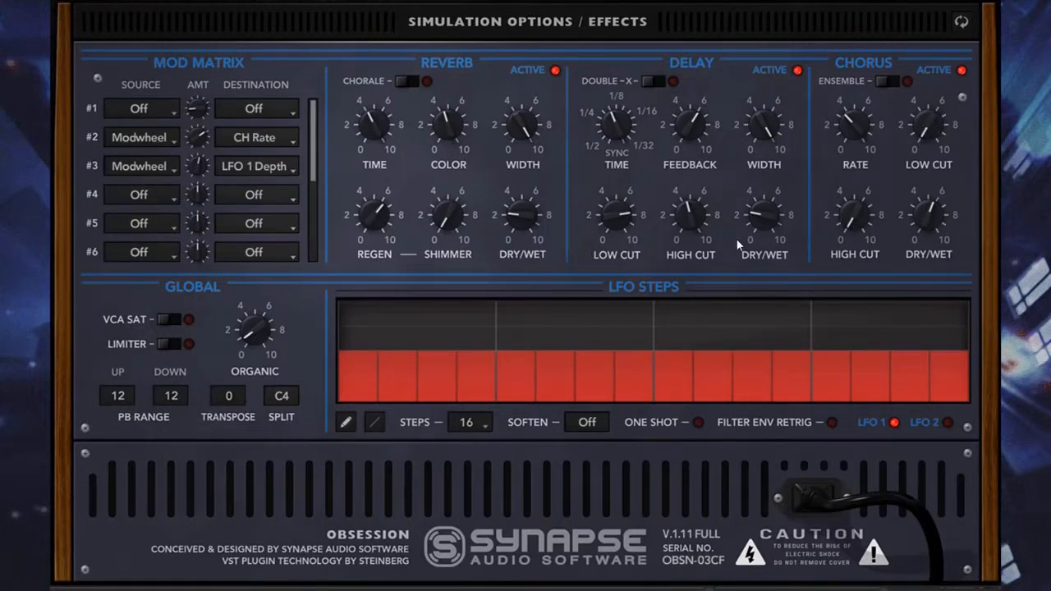
{"action": "left_click", "coordinate": [240, 144]}
{"action": "left_click", "coordinate": [262, 1]}
{"action": "left_click", "coordinate": [284, 164]}
{"action": "left_click", "coordinate": [263, 3]}
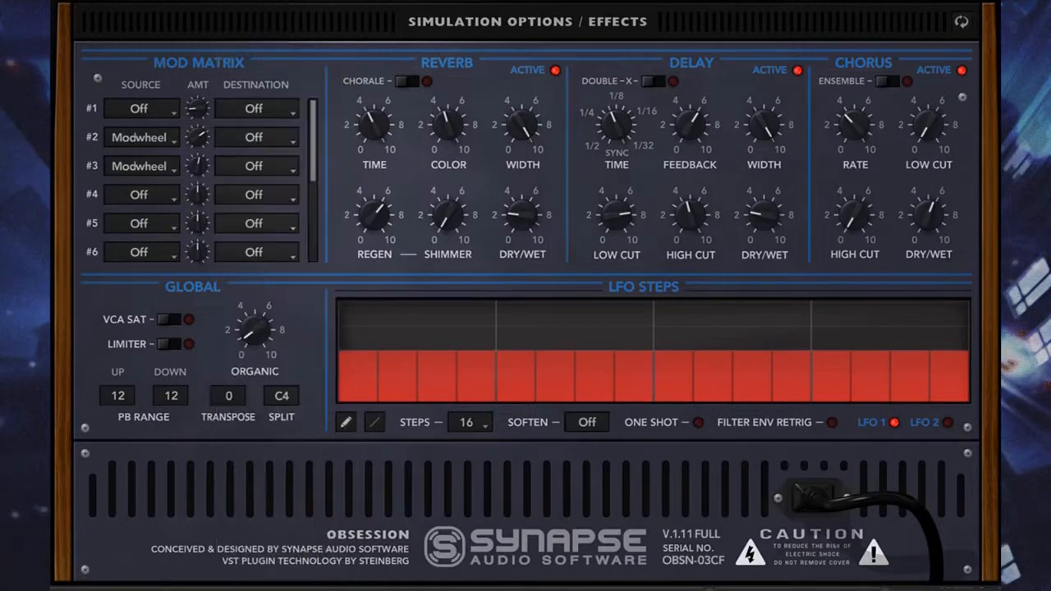
Step: Deactivate the delay and reverb and raise the chorus rate to about 7.25
{"action": "left_click", "coordinate": [793, 73]}
{"action": "mouse_move", "coordinate": [860, 125]}
{"action": "left_click_drag", "start_coordinate": [858, 123], "coordinate": [884, 82]}
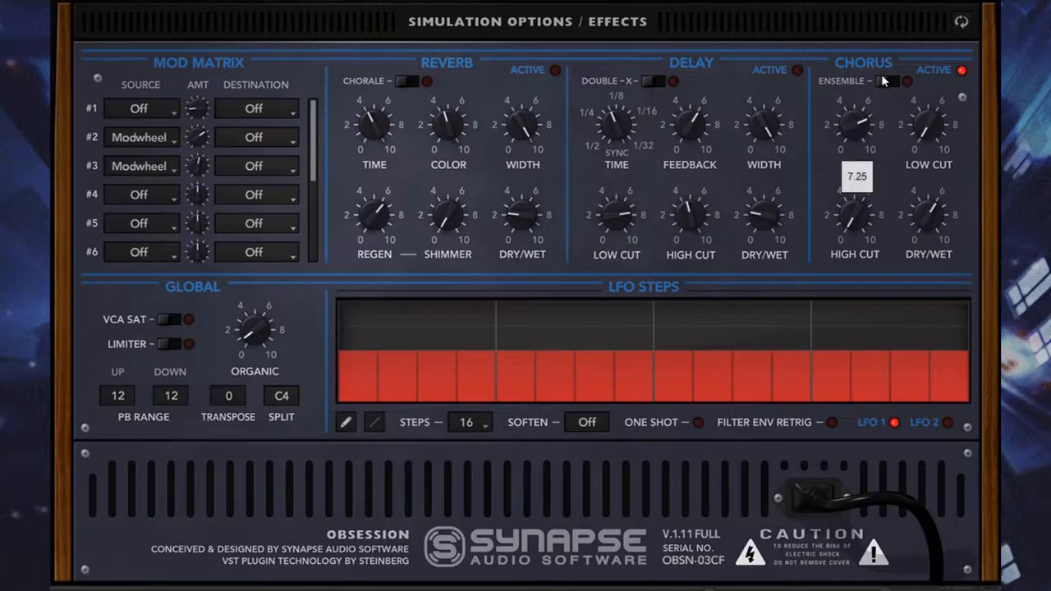
Step: Audition the chorus high cut and dry/wet, ending with high cut at about 8 and dry/wet at about 6.5
{"action": "left_click_drag", "start_coordinate": [862, 231], "coordinate": [884, 134]}
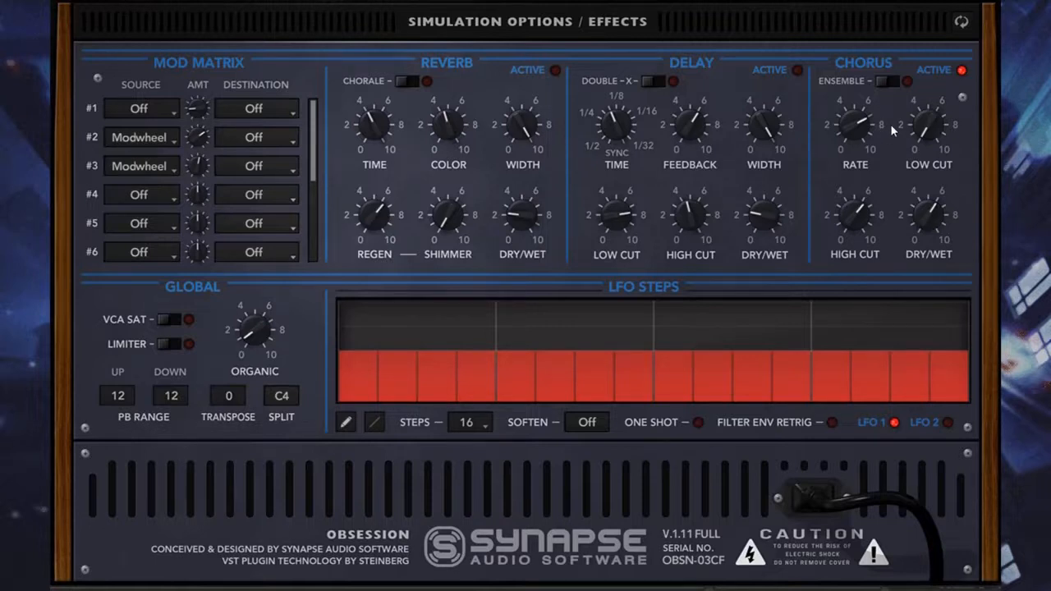
{"action": "left_click_drag", "start_coordinate": [922, 249], "coordinate": [916, 390]}
{"action": "left_click_drag", "start_coordinate": [852, 212], "coordinate": [854, 279]}
{"action": "left_click_drag", "start_coordinate": [921, 247], "coordinate": [920, 98]}
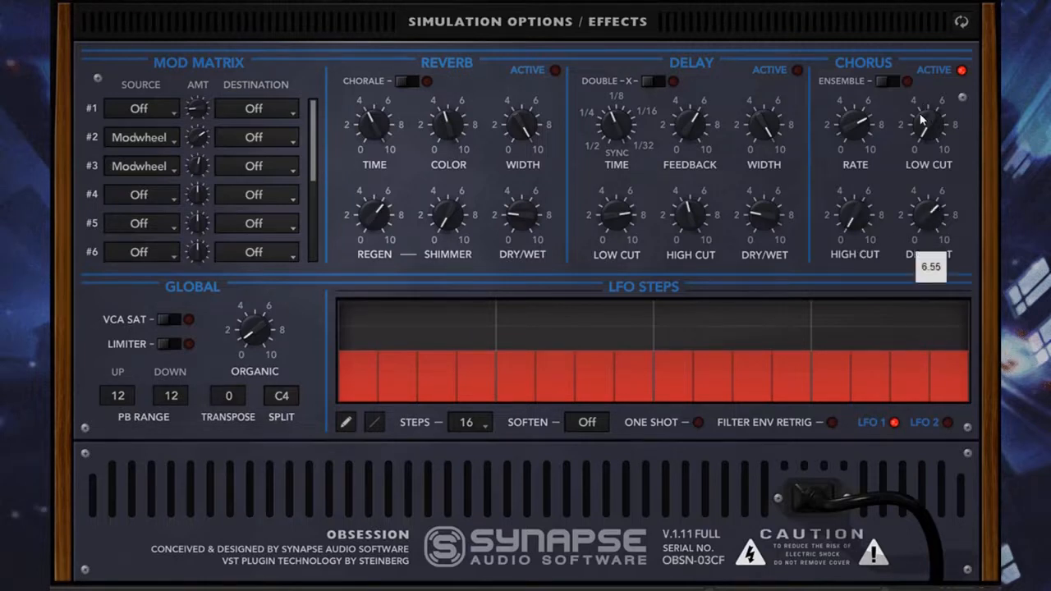
{"action": "left_click_drag", "start_coordinate": [850, 216], "coordinate": [872, 152]}
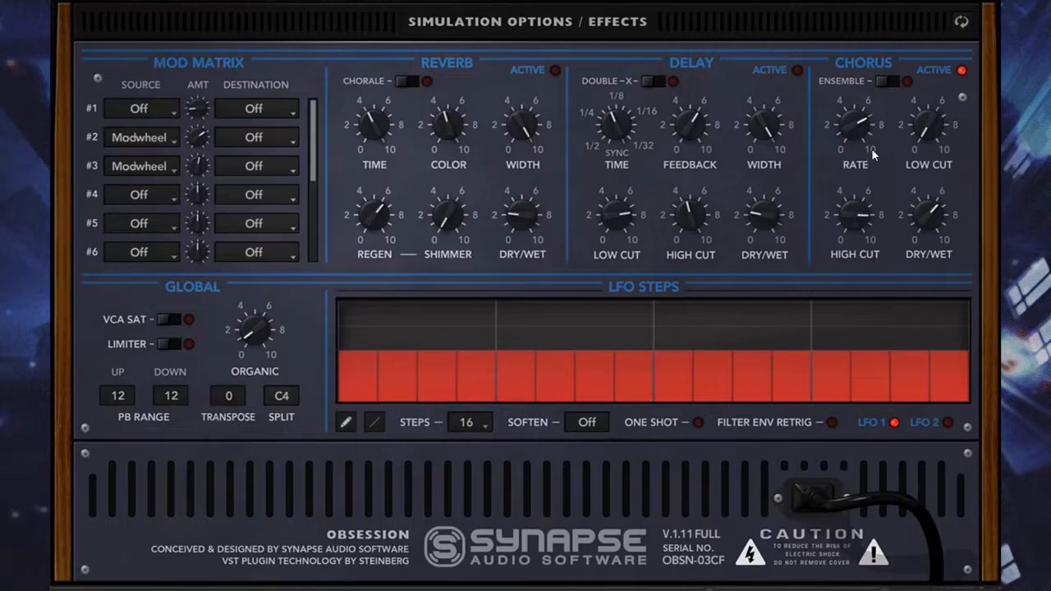
{"action": "left_click_drag", "start_coordinate": [854, 209], "coordinate": [864, 171]}
{"action": "left_click_drag", "start_coordinate": [854, 215], "coordinate": [848, 250]}
Step: Set the third mod matrix slot's destination to CH High Cut and increase its amount
{"action": "left_click", "coordinate": [275, 189]}
{"action": "scroll", "coordinate": [312, 201], "scroll_direction": "down", "scroll_amount": 2}
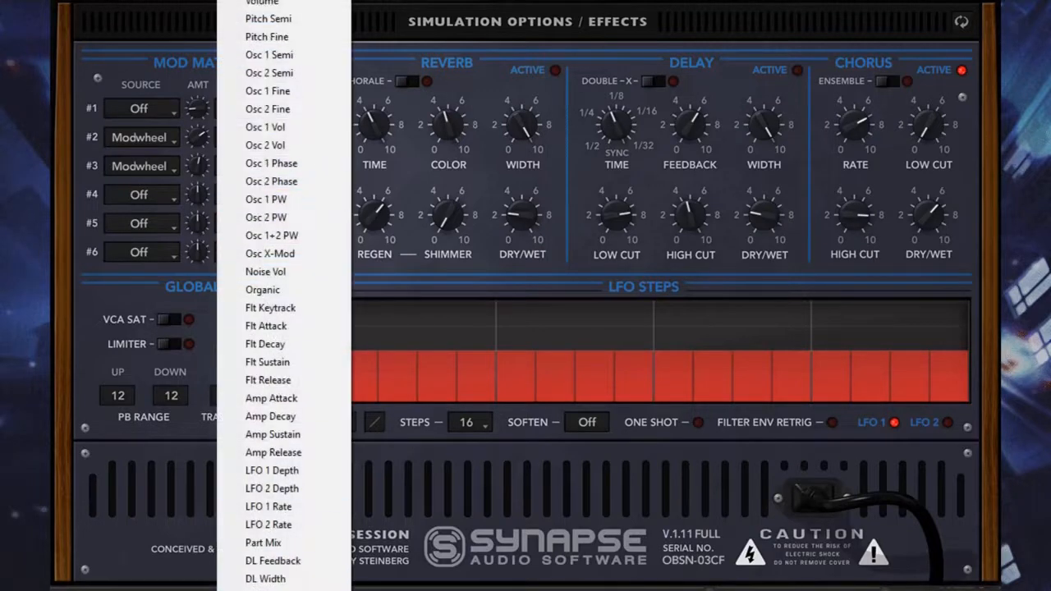
{"action": "scroll", "coordinate": [281, 573], "scroll_direction": "down", "scroll_amount": 4}
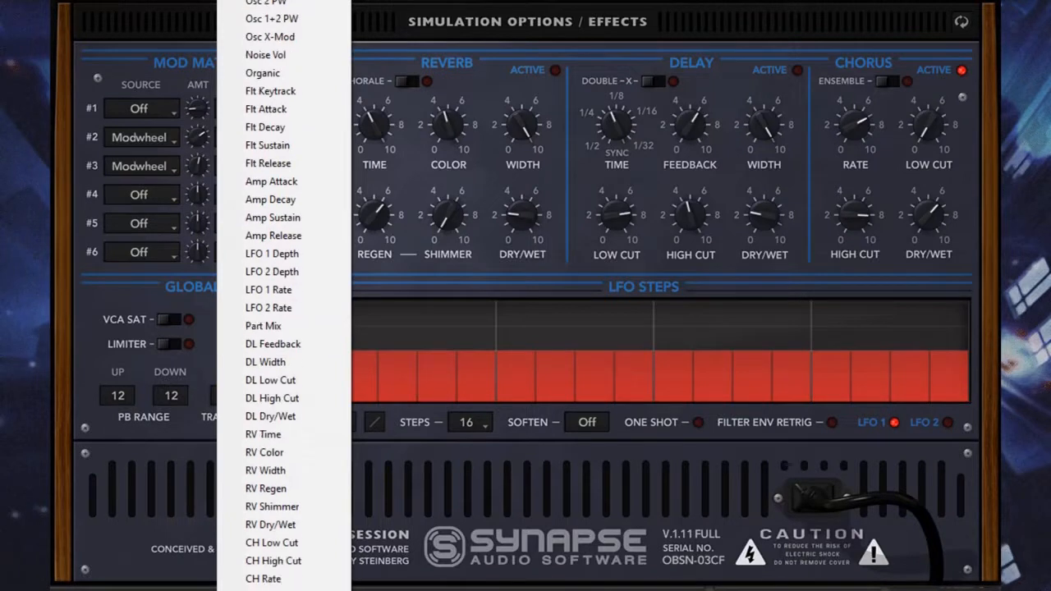
{"action": "left_click", "coordinate": [281, 561]}
{"action": "left_click_drag", "start_coordinate": [197, 167], "coordinate": [211, 142]}
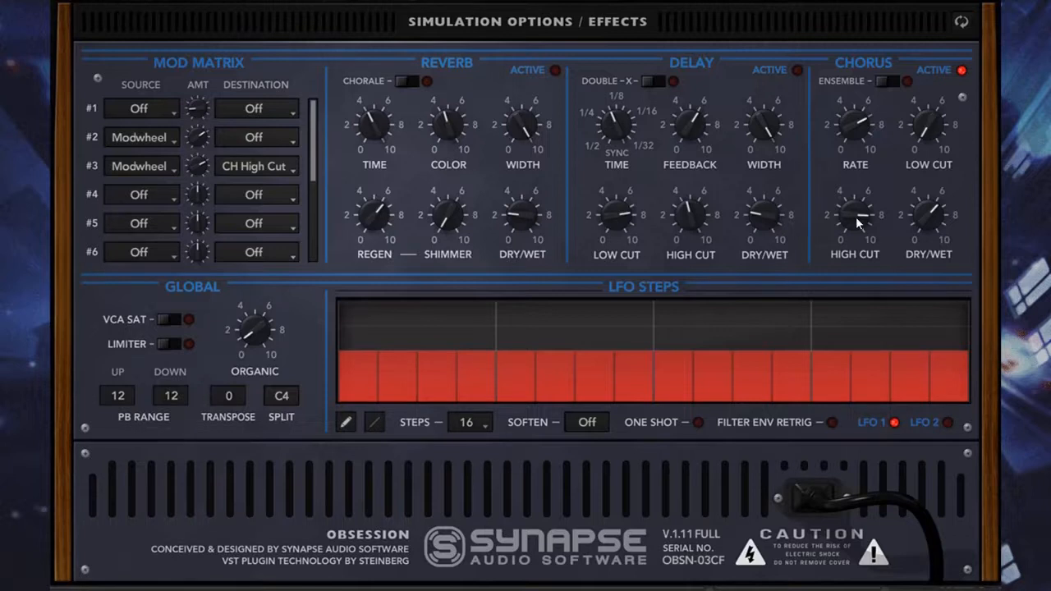
Step: Audition the chorus cuts, ending with low cut at 10 and high cut at about 5, and lower its dry/wet to about 4
{"action": "left_click_drag", "start_coordinate": [855, 217], "coordinate": [828, 467]}
{"action": "left_click_drag", "start_coordinate": [934, 131], "coordinate": [946, 0]}
{"action": "left_click_drag", "start_coordinate": [925, 224], "coordinate": [920, 266]}
{"action": "left_click_drag", "start_coordinate": [938, 164], "coordinate": [896, 294]}
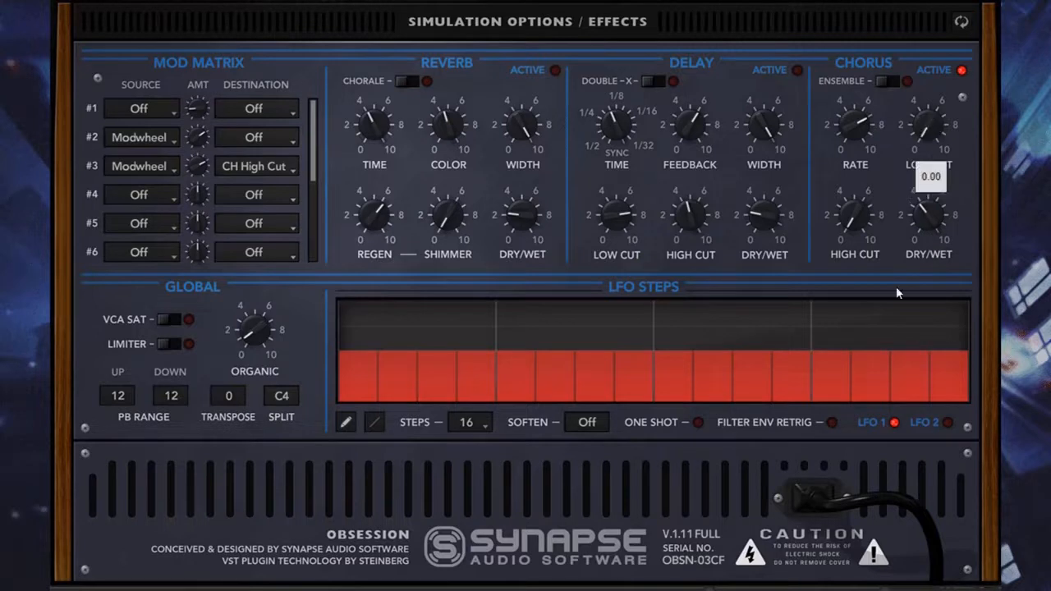
{"action": "left_click_drag", "start_coordinate": [895, 348], "coordinate": [912, 98]}
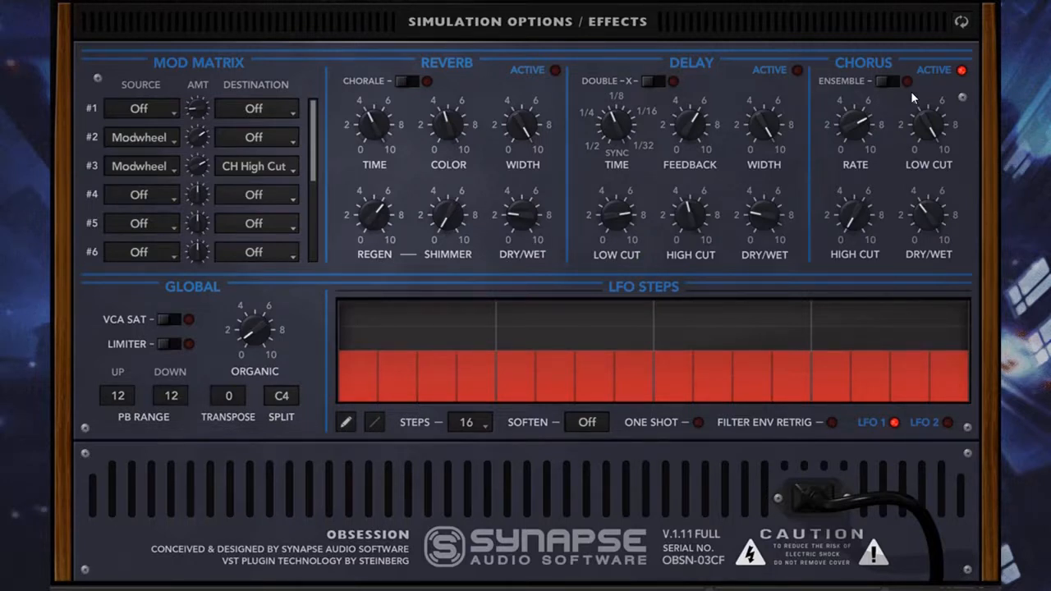
{"action": "left_click_drag", "start_coordinate": [857, 225], "coordinate": [872, 138]}
Step: Switch off the master effects and reset the mod matrix amounts to 0
{"action": "left_click", "coordinate": [959, 24]}
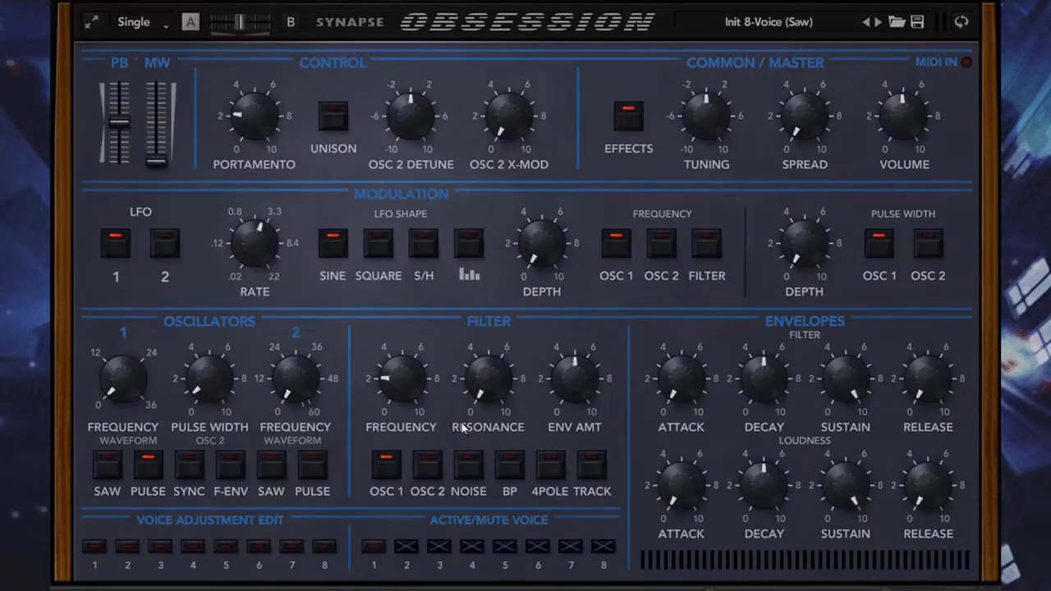
{"action": "left_click", "coordinate": [629, 115]}
{"action": "left_click", "coordinate": [961, 23]}
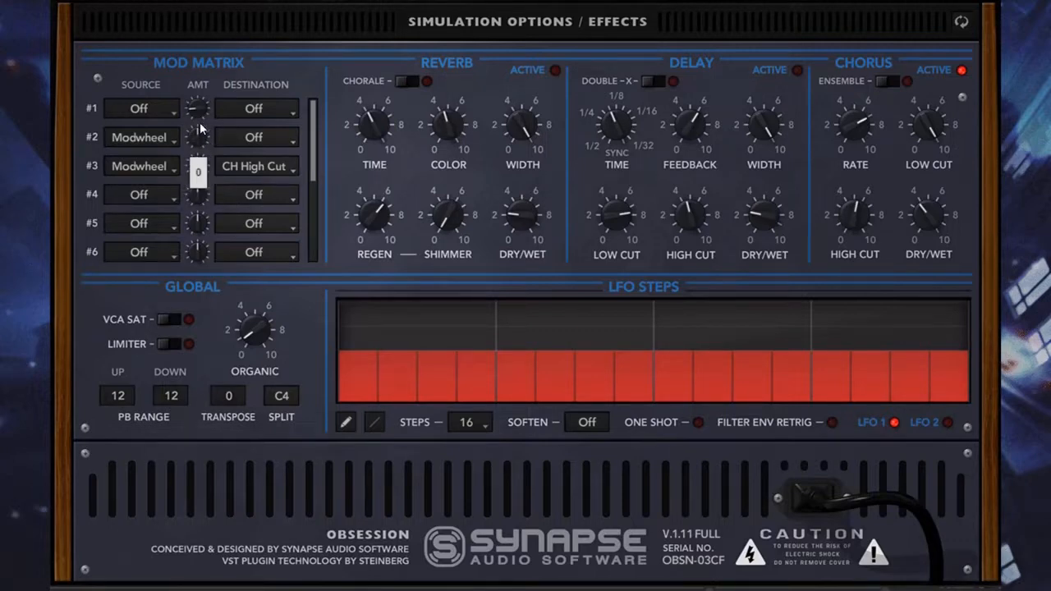
{"action": "left_click", "coordinate": [268, 170]}
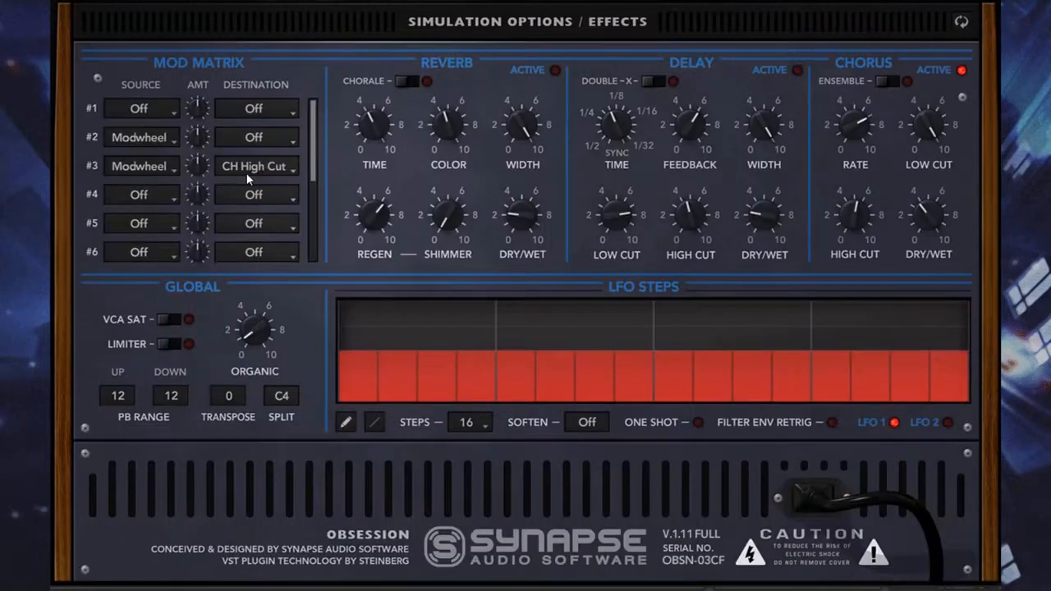
{"action": "left_click", "coordinate": [246, 169]}
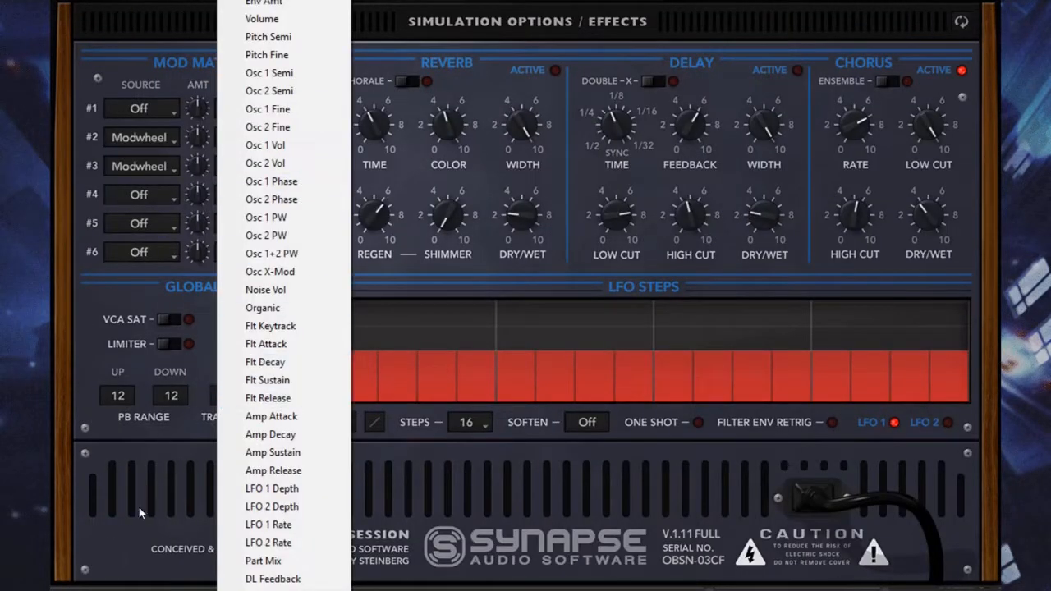
{"action": "left_click", "coordinate": [516, 578]}
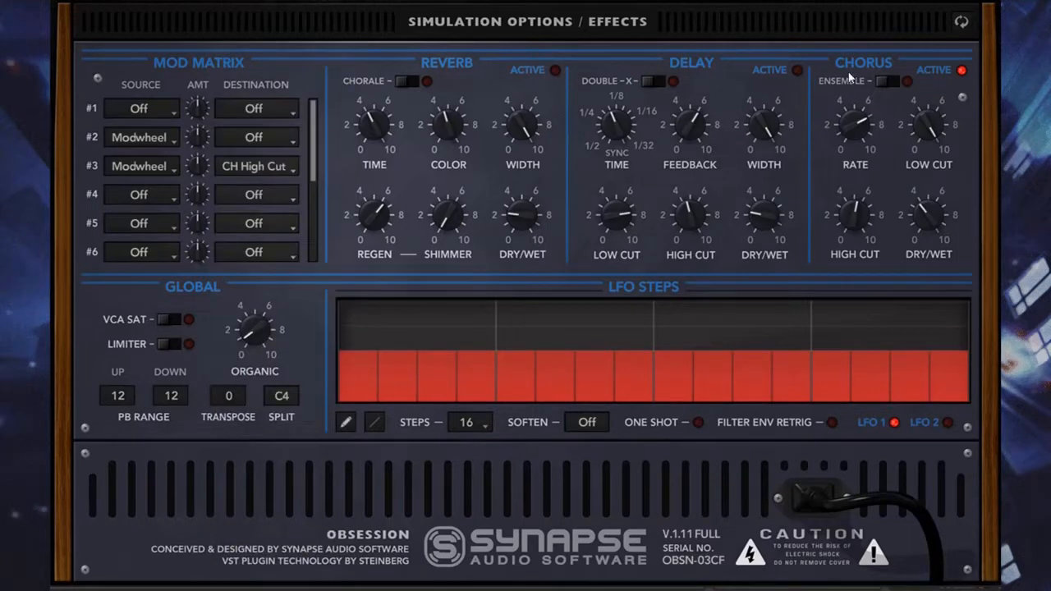
{"action": "left_click", "coordinate": [962, 27]}
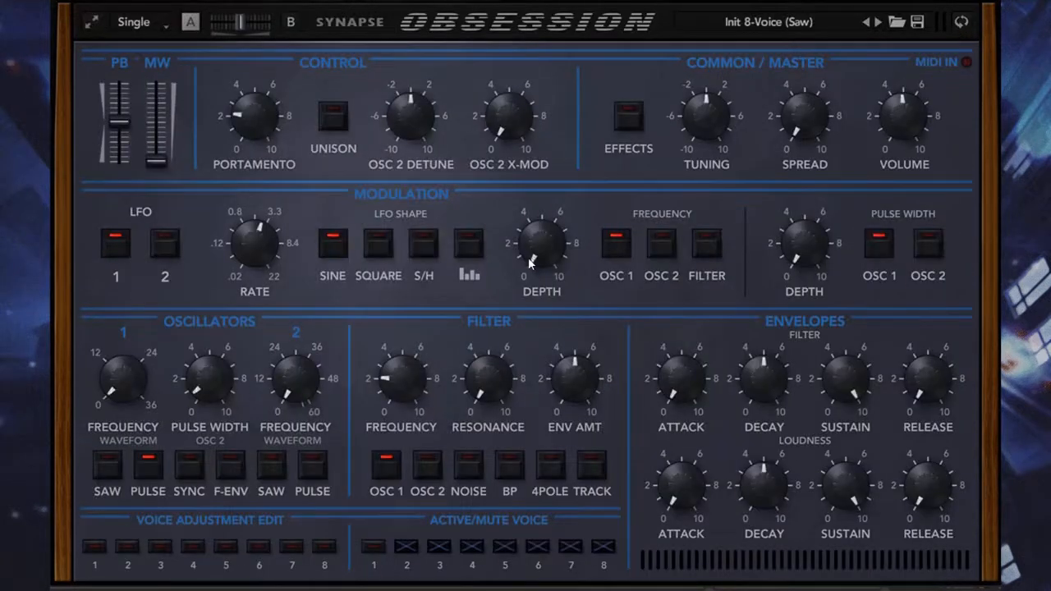
{"action": "left_click", "coordinate": [962, 23]}
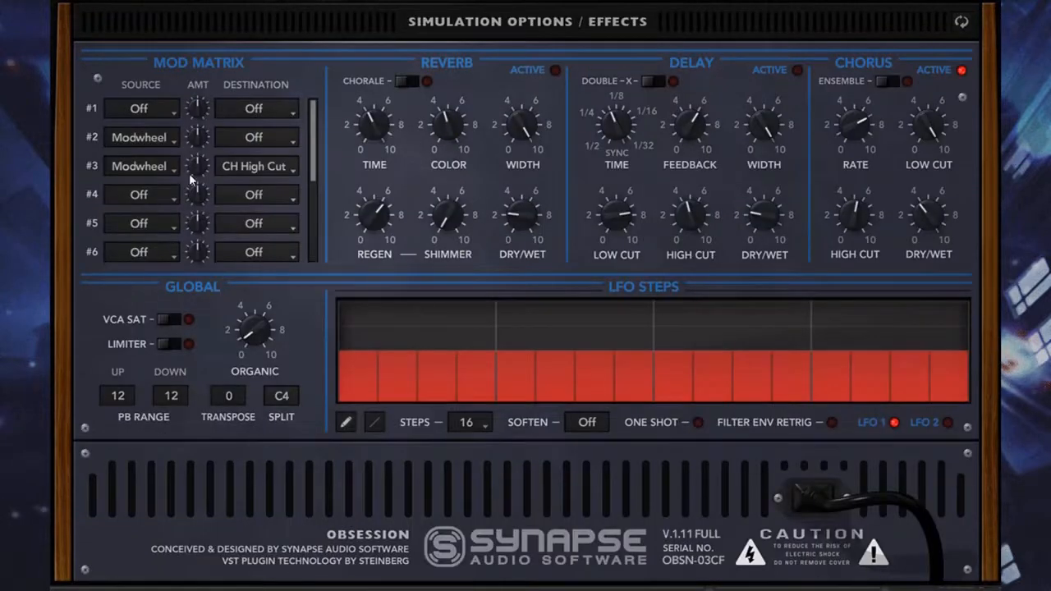
{"action": "left_click", "coordinate": [960, 32]}
{"action": "left_click", "coordinate": [955, 31]}
{"action": "left_click", "coordinate": [961, 23]}
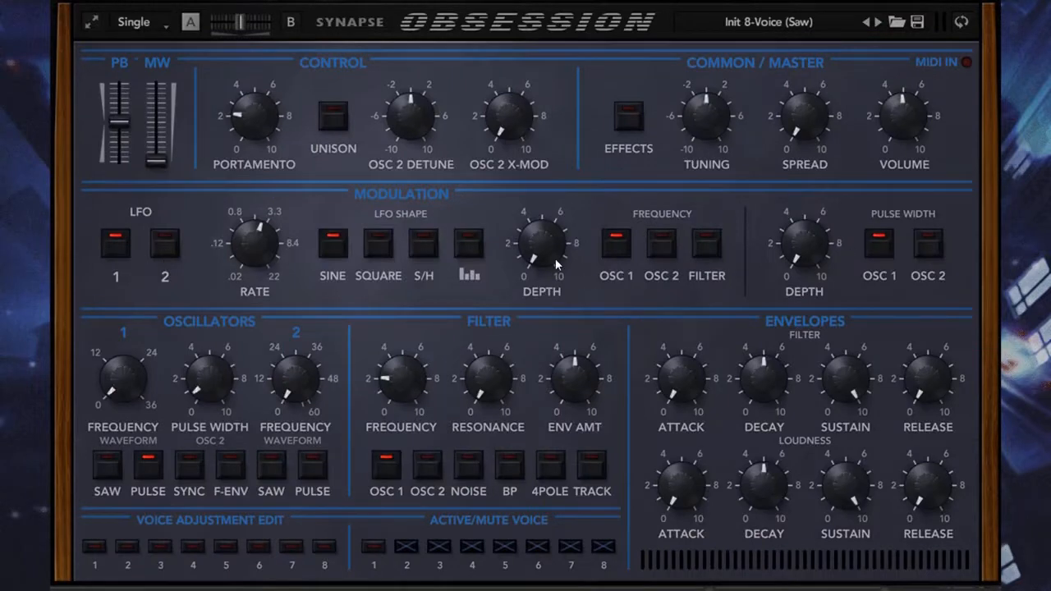
Step: Audition a higher LFO 1 depth and set the second mod matrix slot's destination to LFO 1 Depth
{"action": "left_click_drag", "start_coordinate": [557, 261], "coordinate": [567, 209]}
{"action": "left_click", "coordinate": [962, 25]}
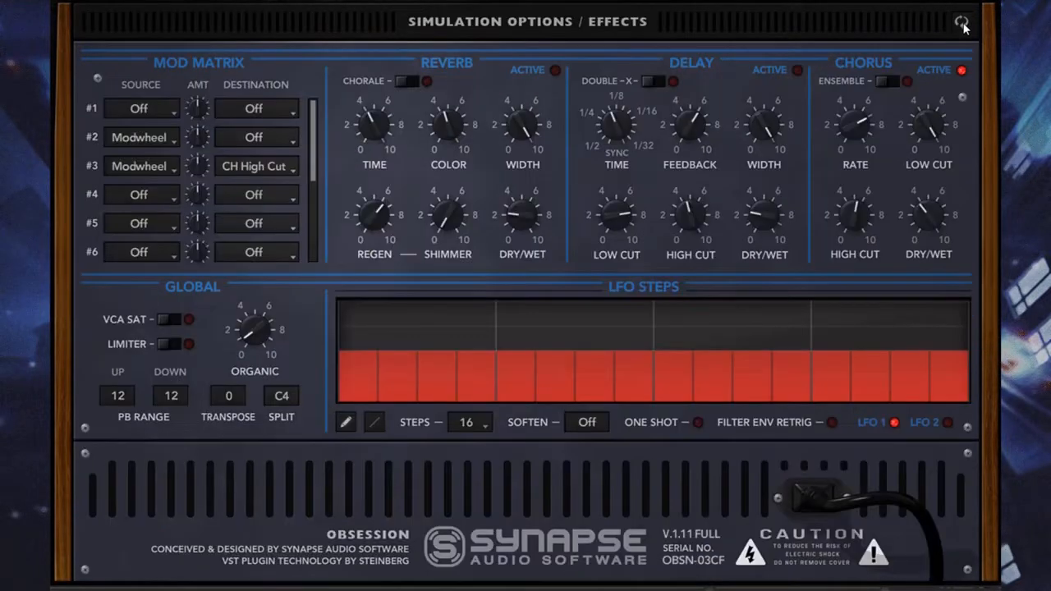
{"action": "left_click", "coordinate": [239, 146]}
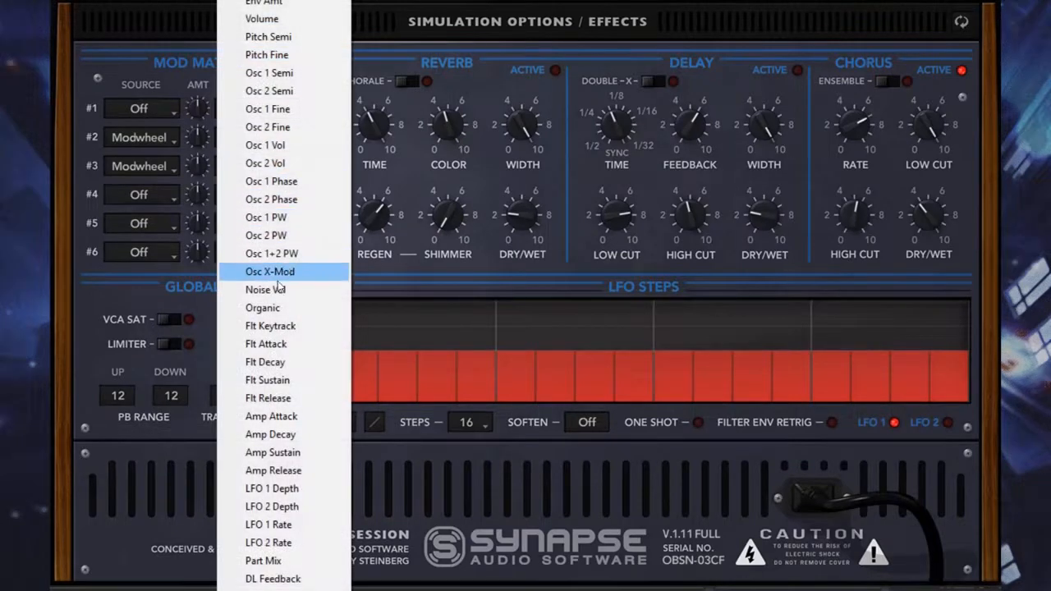
{"action": "left_click", "coordinate": [271, 488]}
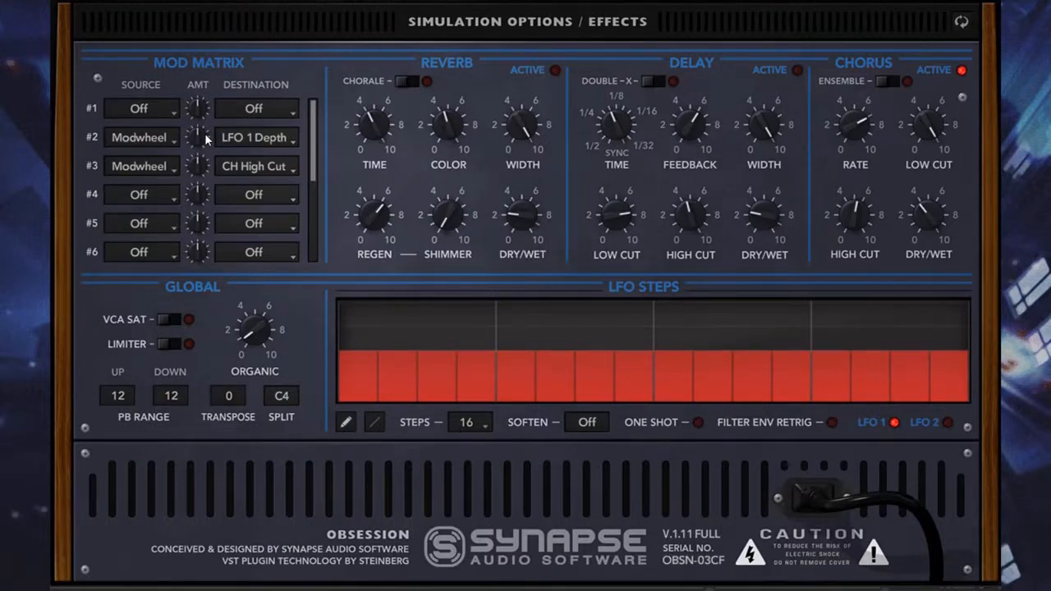
Step: Try different modulation amounts in the mod matrix and reset the second slot's amount
{"action": "left_click_drag", "start_coordinate": [207, 139], "coordinate": [205, 99]}
{"action": "left_click_drag", "start_coordinate": [193, 158], "coordinate": [204, 272]}
{"action": "double_click", "coordinate": [203, 143]}
{"action": "mouse_move", "coordinate": [200, 162]}
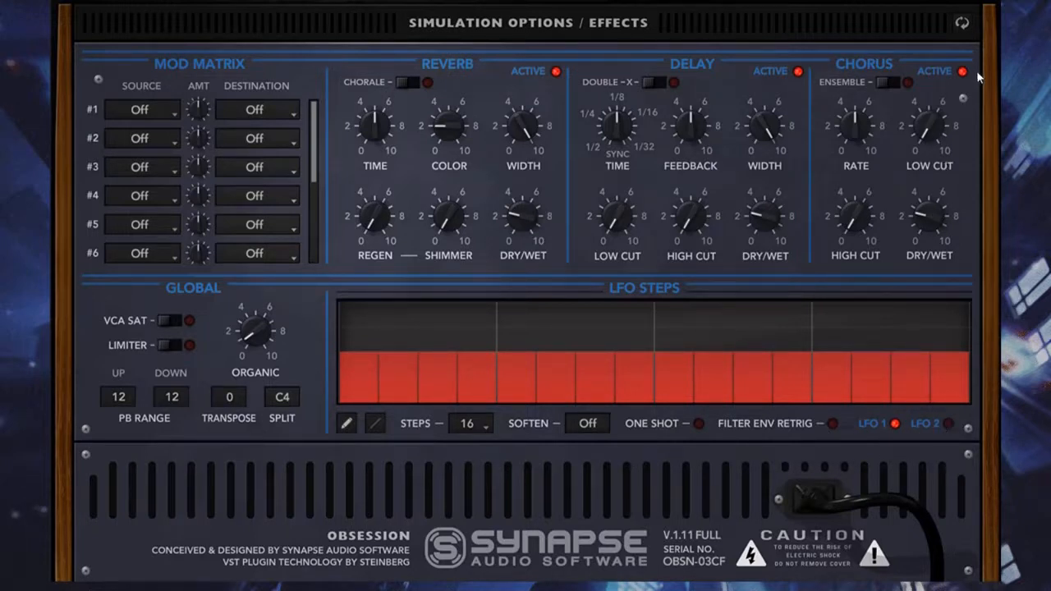
Step: Check the main panel's controls and return to the effects page
{"action": "left_click", "coordinate": [961, 24]}
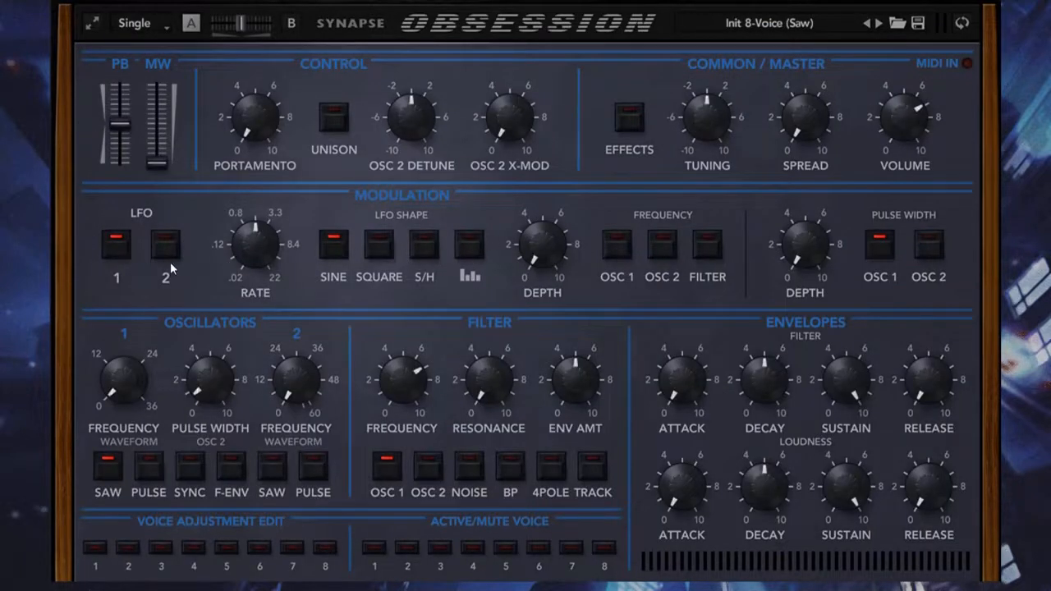
{"action": "left_click", "coordinate": [962, 24]}
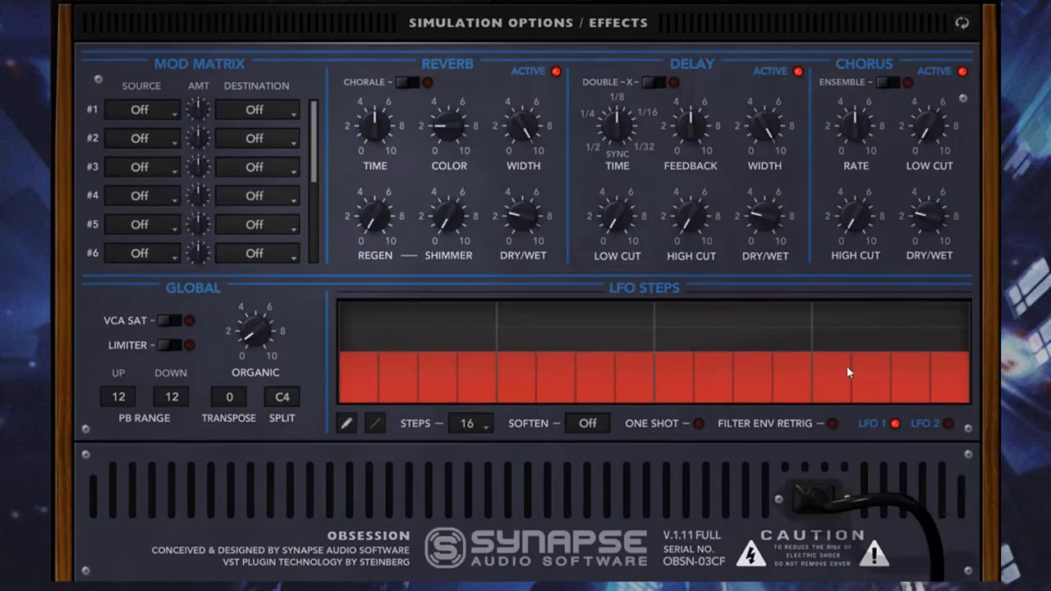
Step: Compare the main and effects pages, try the step shape for LFO 1, and restore the sine shape
{"action": "left_click", "coordinate": [969, 25]}
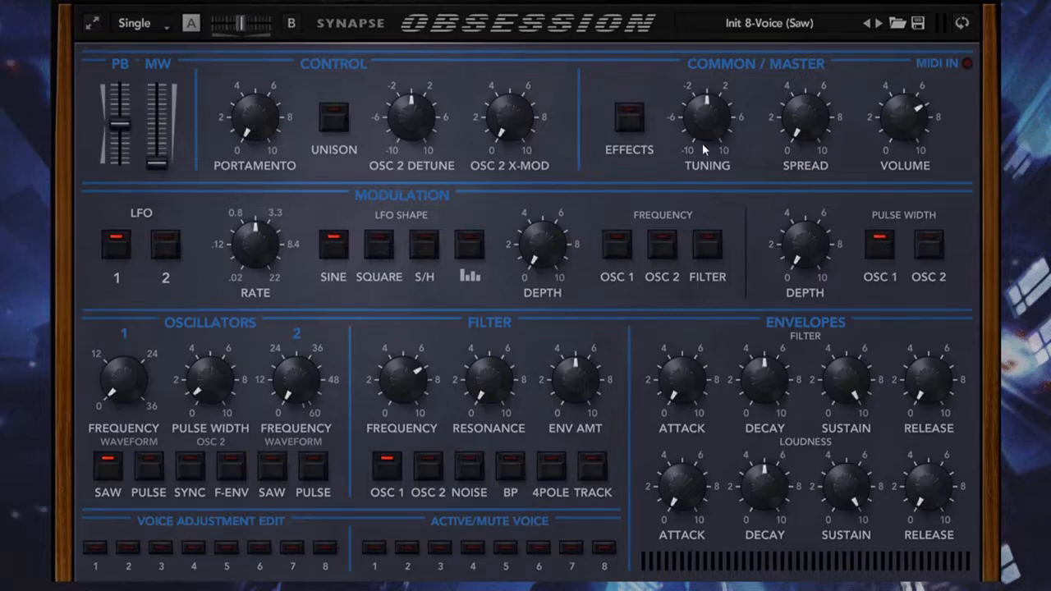
{"action": "left_click", "coordinate": [963, 22]}
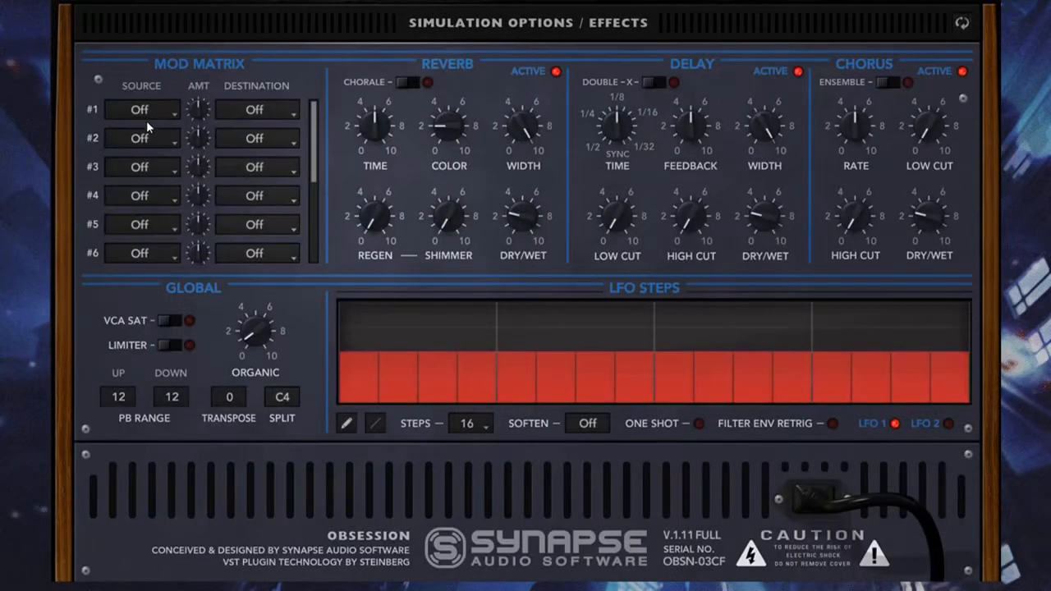
{"action": "left_click", "coordinate": [962, 22]}
{"action": "left_click", "coordinate": [465, 261]}
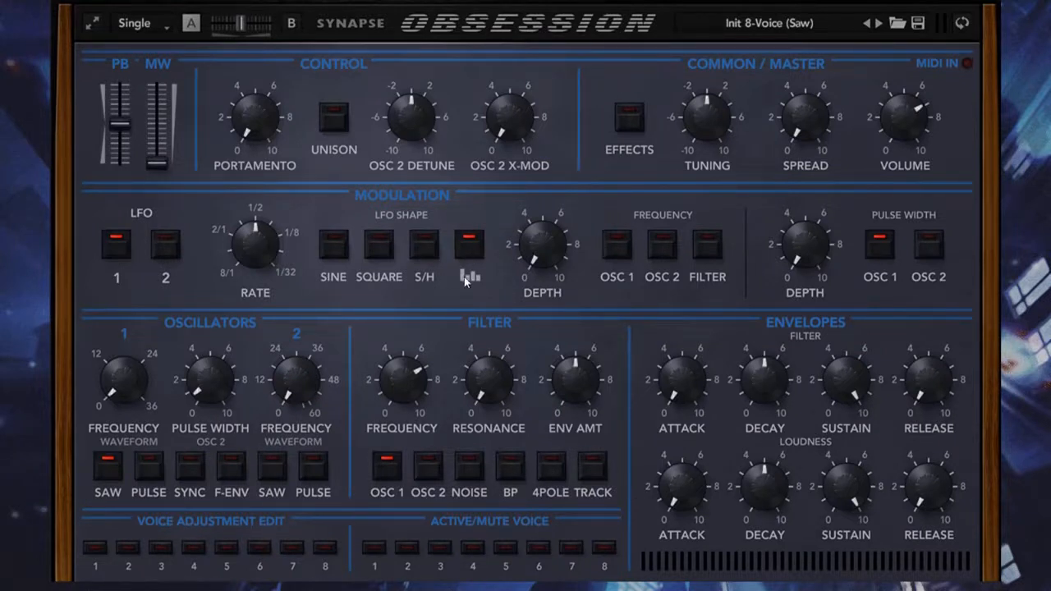
{"action": "left_click", "coordinate": [334, 244]}
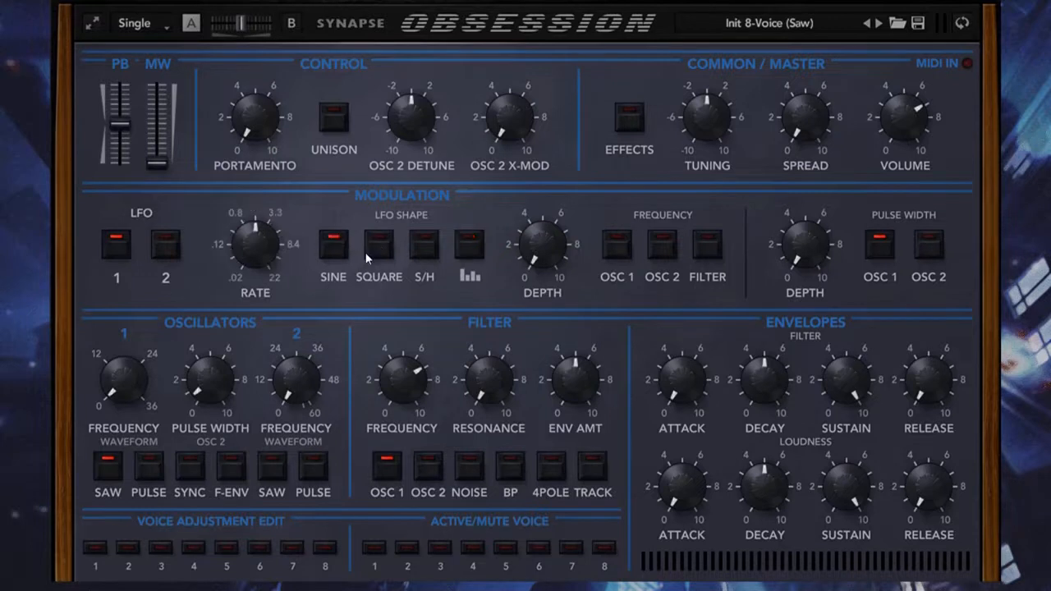
Step: Try the S/H and square shapes with different rates for LFO 1, and finish on the step shape
{"action": "left_click", "coordinate": [424, 244]}
{"action": "mouse_move", "coordinate": [255, 255]}
{"action": "left_click_drag", "start_coordinate": [257, 252], "coordinate": [286, 214]}
{"action": "left_click_drag", "start_coordinate": [263, 259], "coordinate": [263, 265]}
{"action": "left_click", "coordinate": [372, 243]}
{"action": "left_click", "coordinate": [466, 250]}
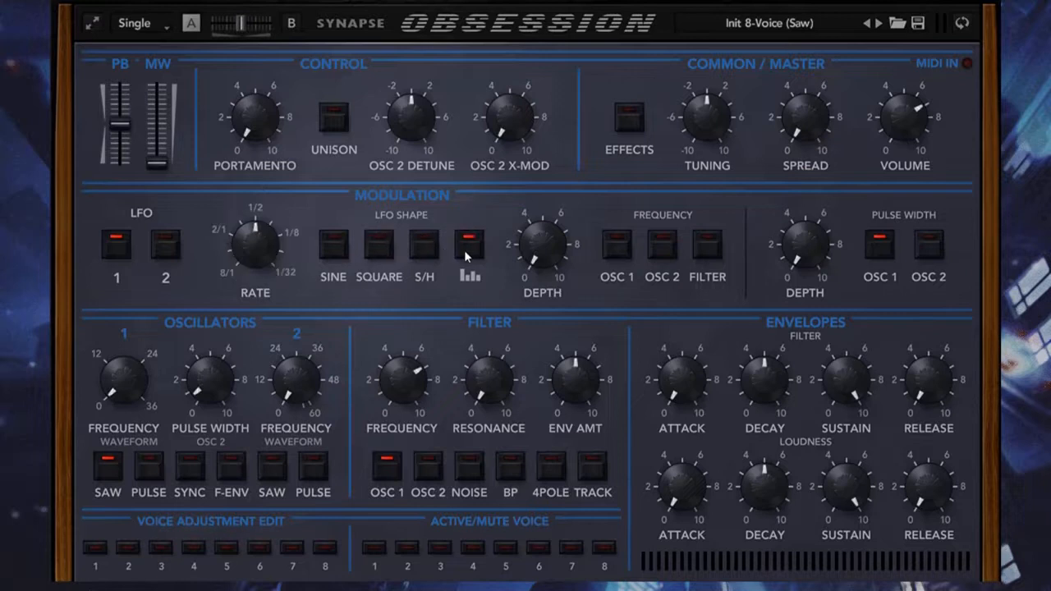
Step: Try another LFO 1 rate and watch its step sequence run in LFO Steps
{"action": "mouse_move", "coordinate": [263, 253]}
{"action": "left_mouse_down"}
{"action": "mouse_move", "coordinate": [287, 283]}
{"action": "mouse_move", "coordinate": [287, 211]}
{"action": "mouse_move", "coordinate": [295, 251]}
{"action": "mouse_move", "coordinate": [274, 242]}
{"action": "mouse_move", "coordinate": [274, 261]}
{"action": "mouse_move", "coordinate": [286, 209]}
{"action": "mouse_move", "coordinate": [280, 243]}
{"action": "left_mouse_up"}
{"action": "left_click", "coordinate": [961, 22]}
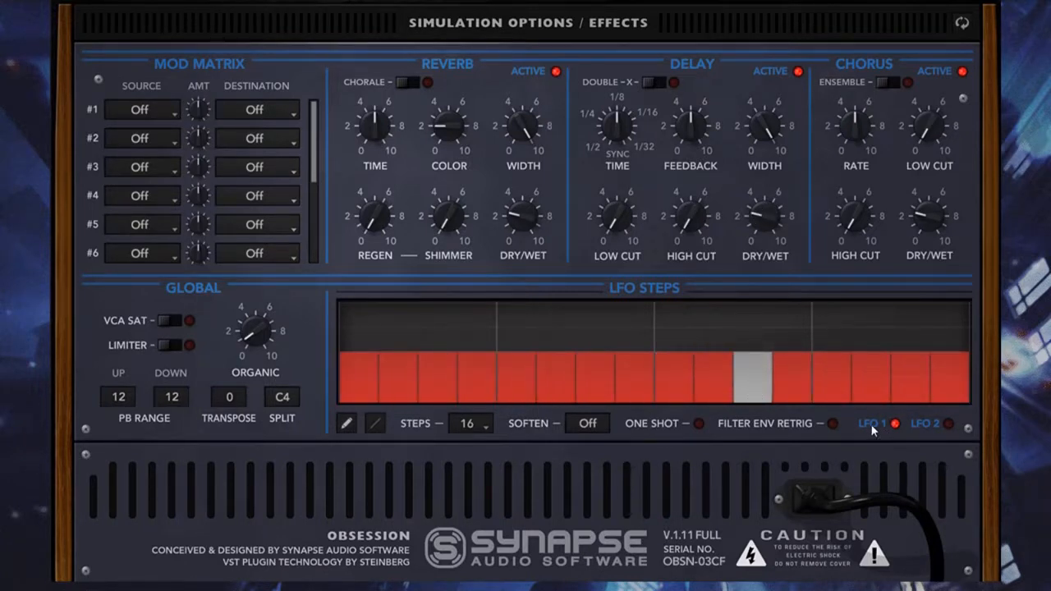
{"action": "left_click", "coordinate": [970, 23]}
{"action": "left_click", "coordinate": [961, 23]}
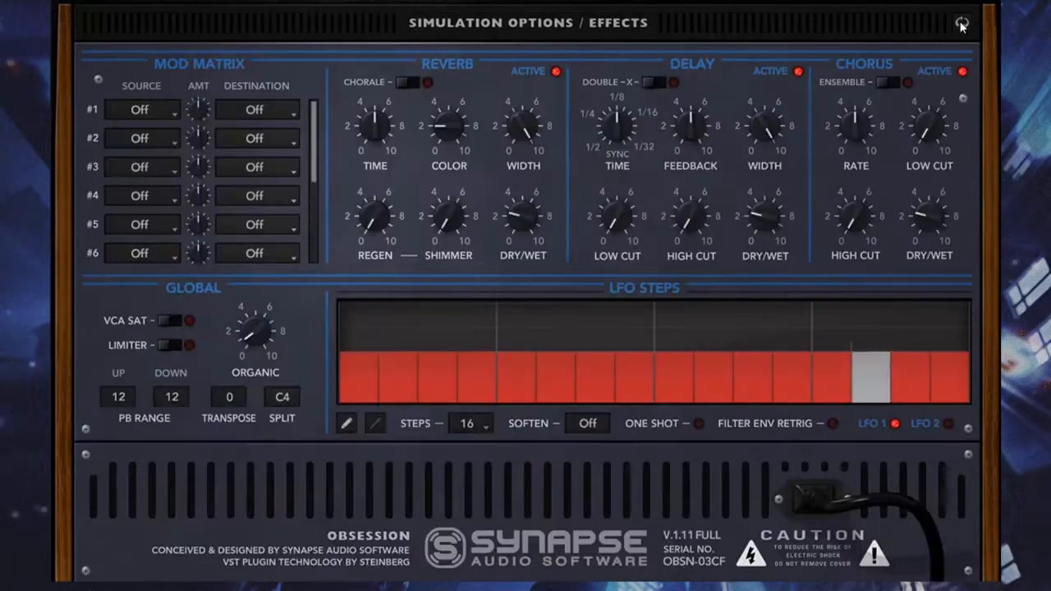
Step: Select LFO 2, set its shape to steps, and check its step sequence
{"action": "left_click", "coordinate": [947, 426]}
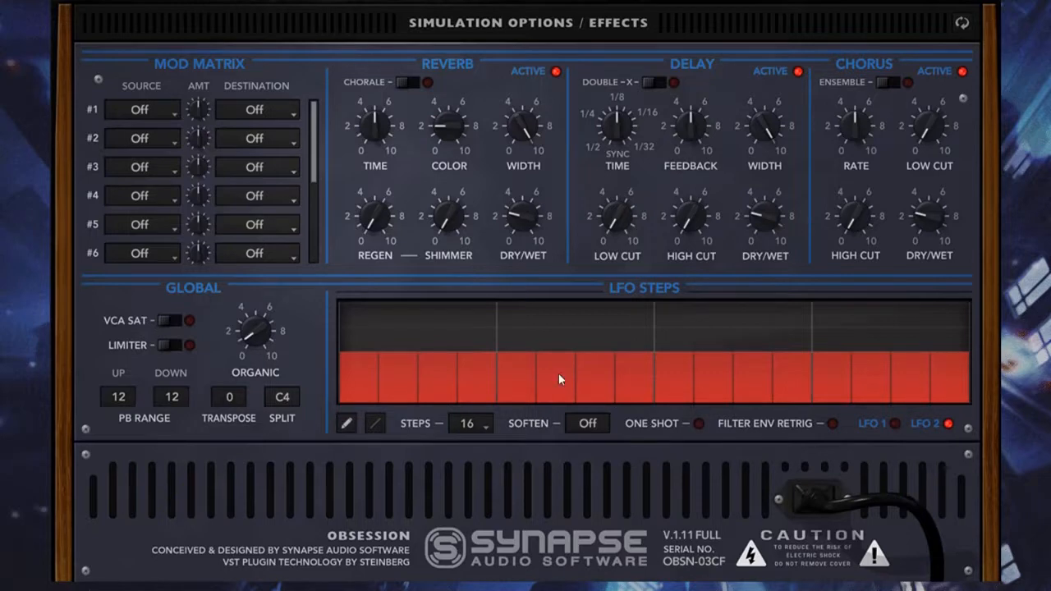
{"action": "left_click", "coordinate": [961, 24]}
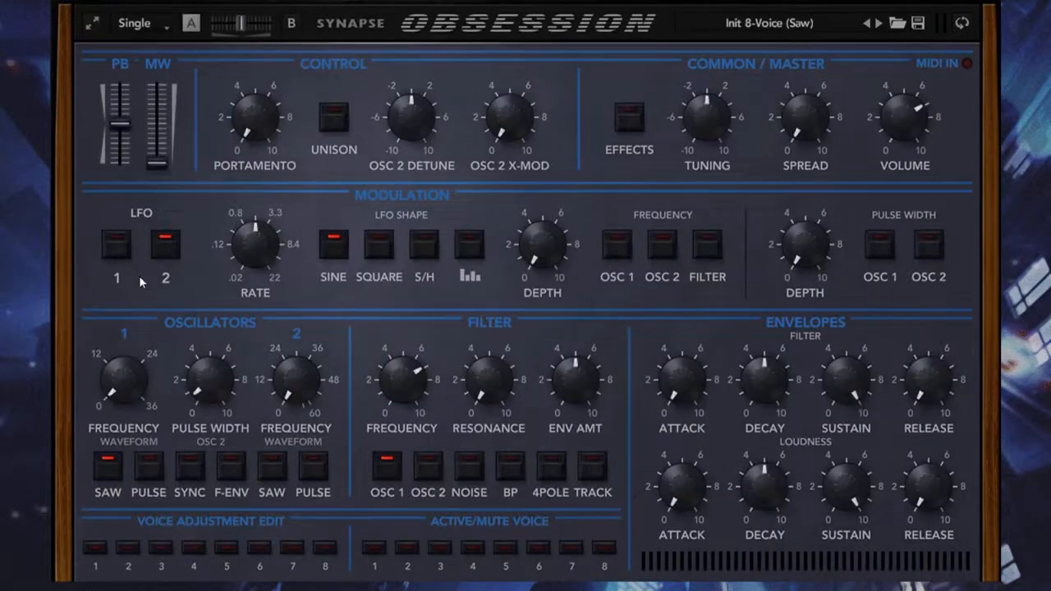
{"action": "left_click", "coordinate": [469, 250]}
{"action": "left_click", "coordinate": [963, 28]}
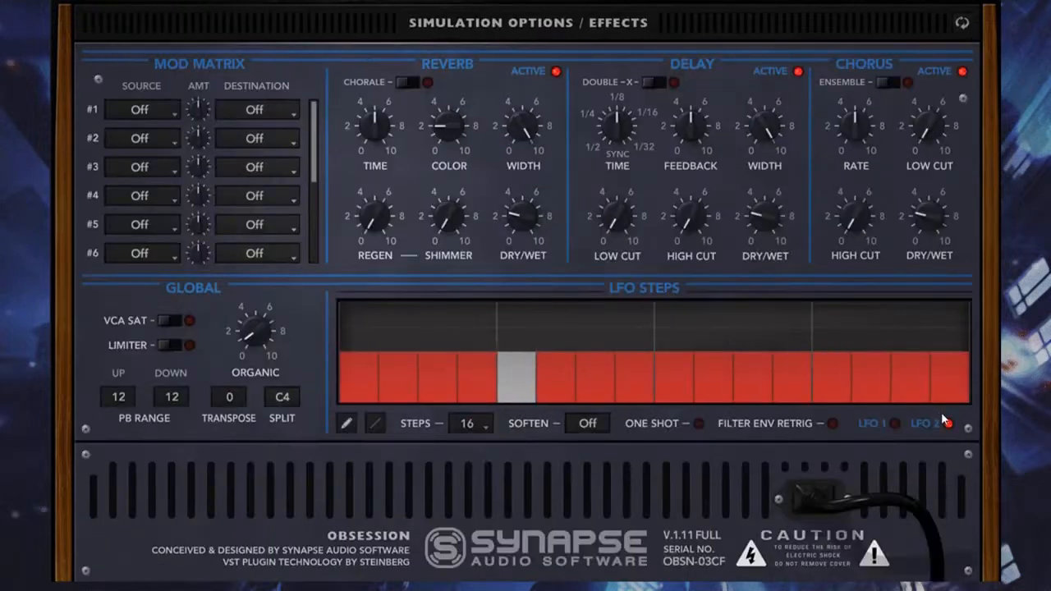
{"action": "left_click", "coordinate": [960, 25]}
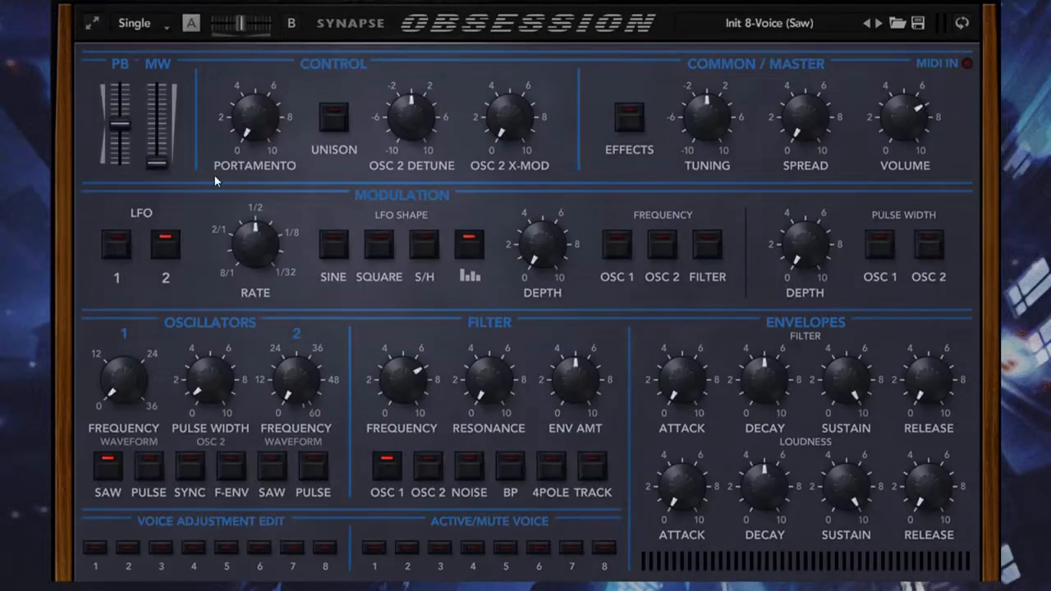
Step: Select LFO 1 and try a 1/1 rate and a rate faster than 1/2 while watching its step sequence
{"action": "left_click", "coordinate": [962, 23]}
{"action": "mouse_move", "coordinate": [248, 261]}
{"action": "left_click_drag", "start_coordinate": [247, 267], "coordinate": [250, 279]}
{"action": "mouse_move", "coordinate": [244, 259]}
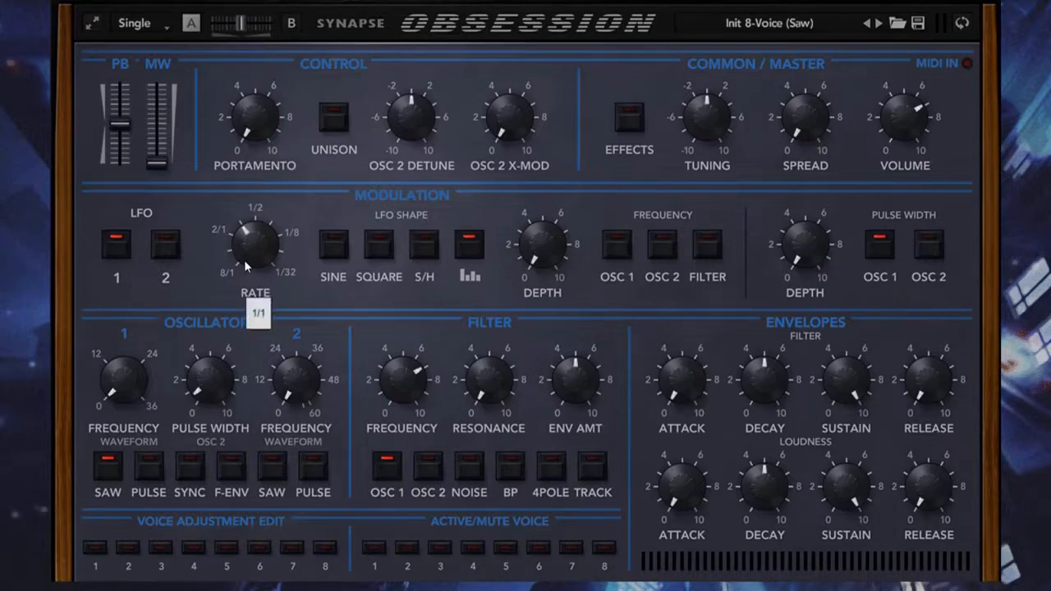
{"action": "left_click", "coordinate": [962, 25]}
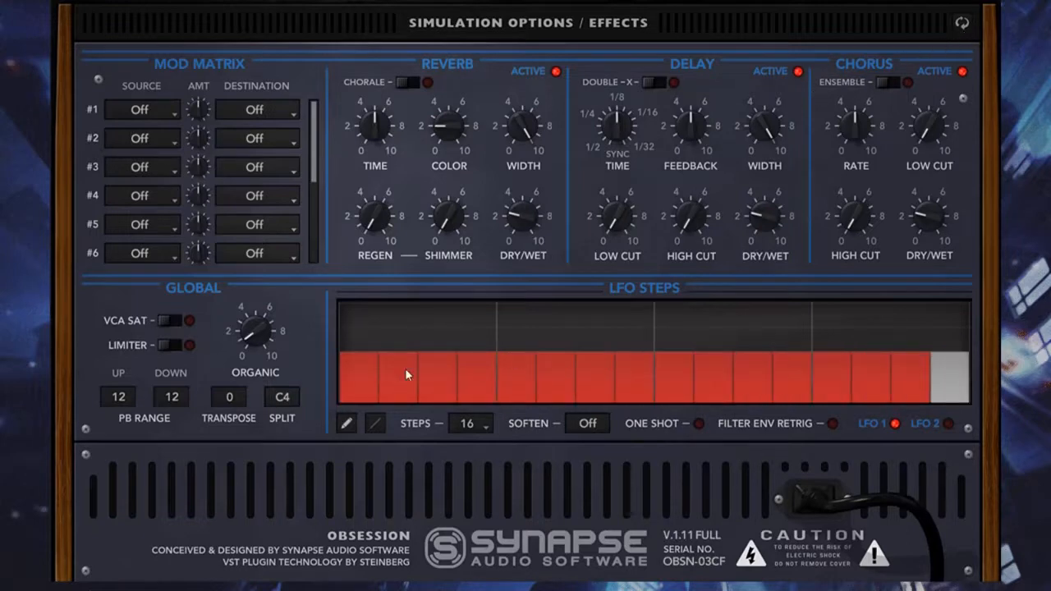
{"action": "left_click", "coordinate": [963, 25]}
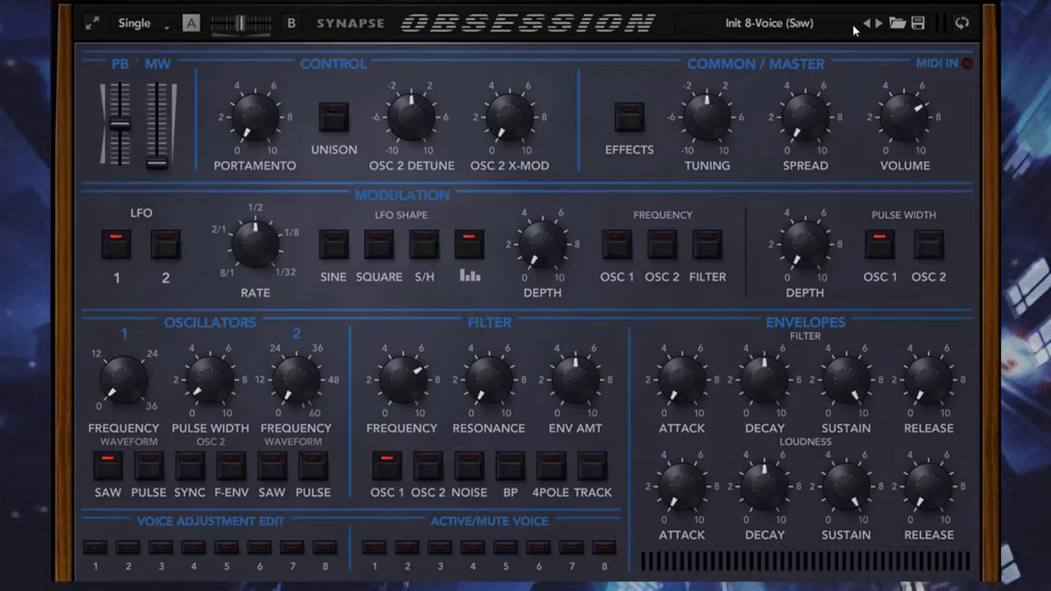
{"action": "left_click", "coordinate": [963, 25]}
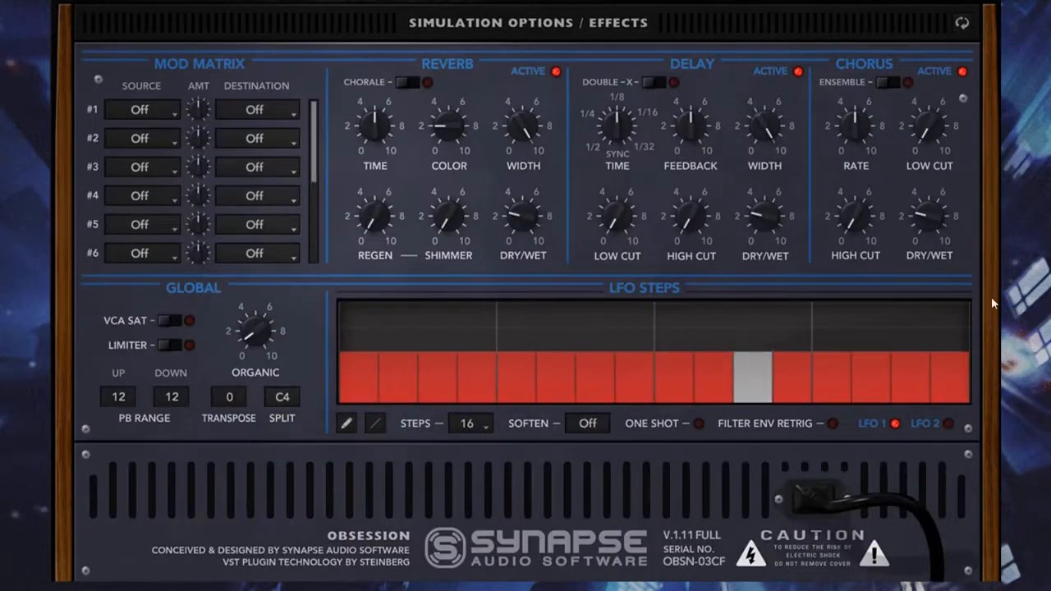
{"action": "left_click", "coordinate": [962, 23]}
{"action": "left_click_drag", "start_coordinate": [260, 252], "coordinate": [287, 225]}
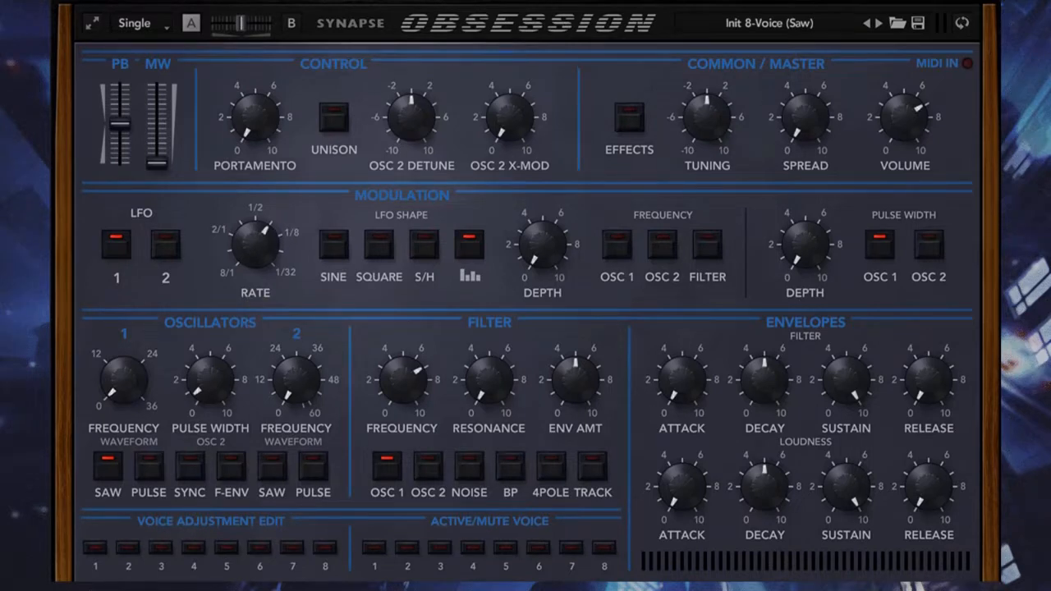
{"action": "left_click", "coordinate": [963, 23]}
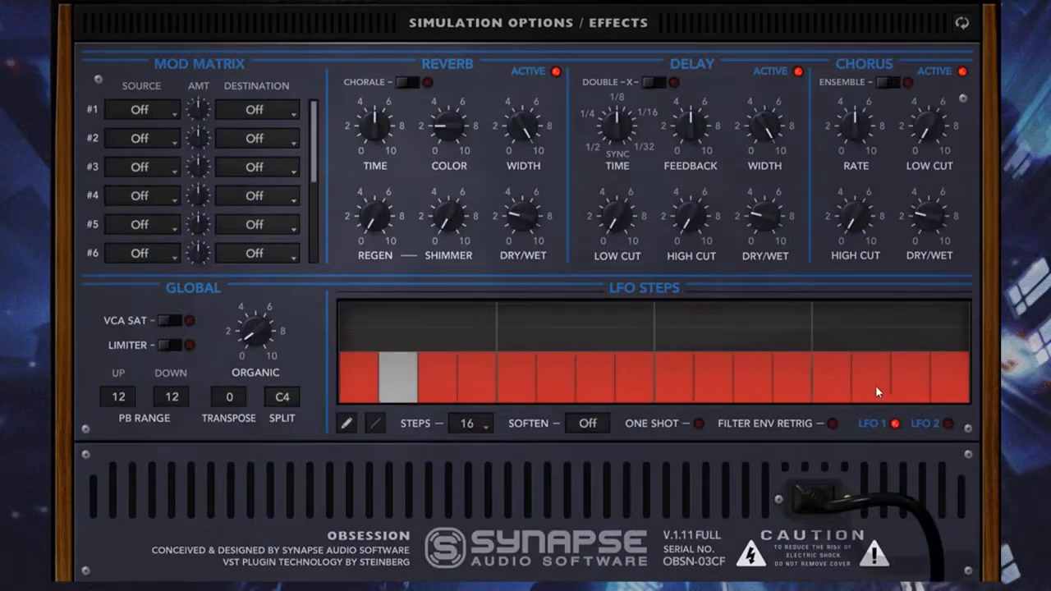
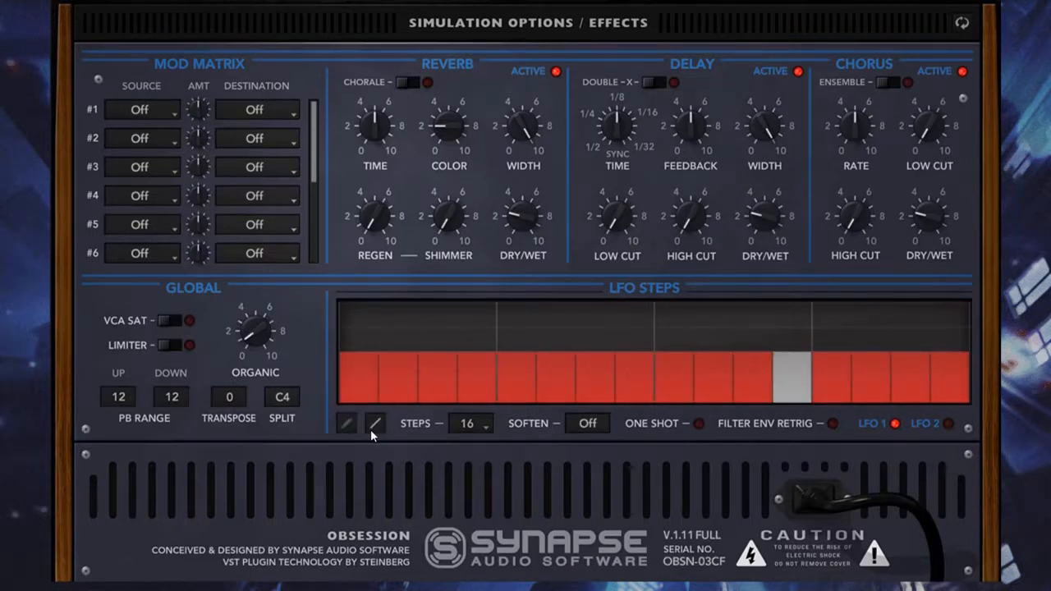
Step: Draw uneven LFO 1 step levels freehand, and replace them with straight ramps rising to the middle and falling to zero
{"action": "mouse_move", "coordinate": [356, 379]}
{"action": "left_mouse_down"}
{"action": "mouse_move", "coordinate": [450, 334]}
{"action": "mouse_move", "coordinate": [519, 378]}
{"action": "mouse_move", "coordinate": [606, 359]}
{"action": "left_mouse_up"}
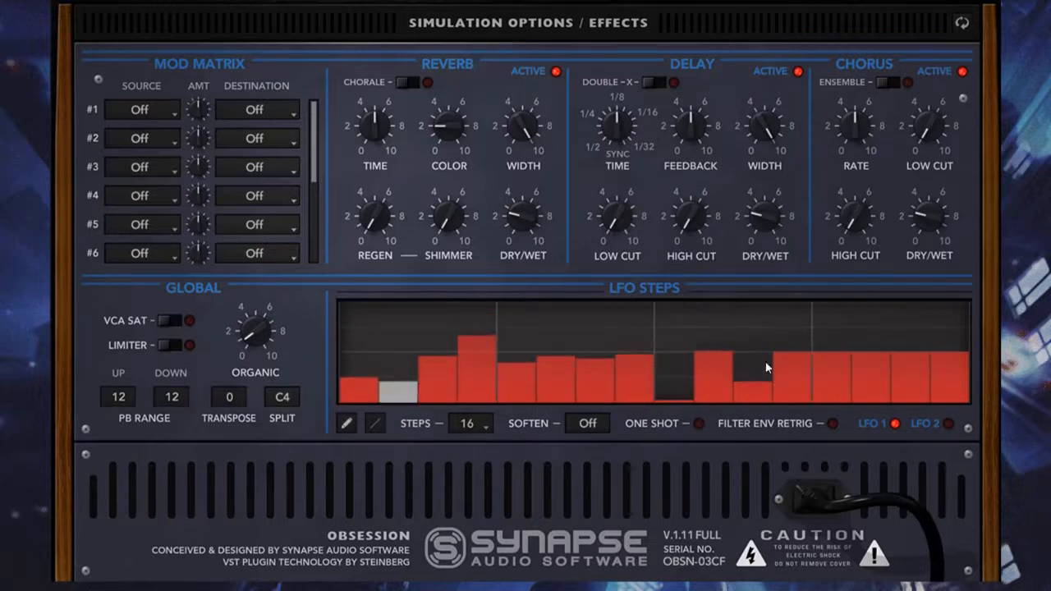
{"action": "mouse_move", "coordinate": [821, 358]}
{"action": "left_mouse_down"}
{"action": "mouse_move", "coordinate": [901, 354]}
{"action": "mouse_move", "coordinate": [934, 365]}
{"action": "left_mouse_up"}
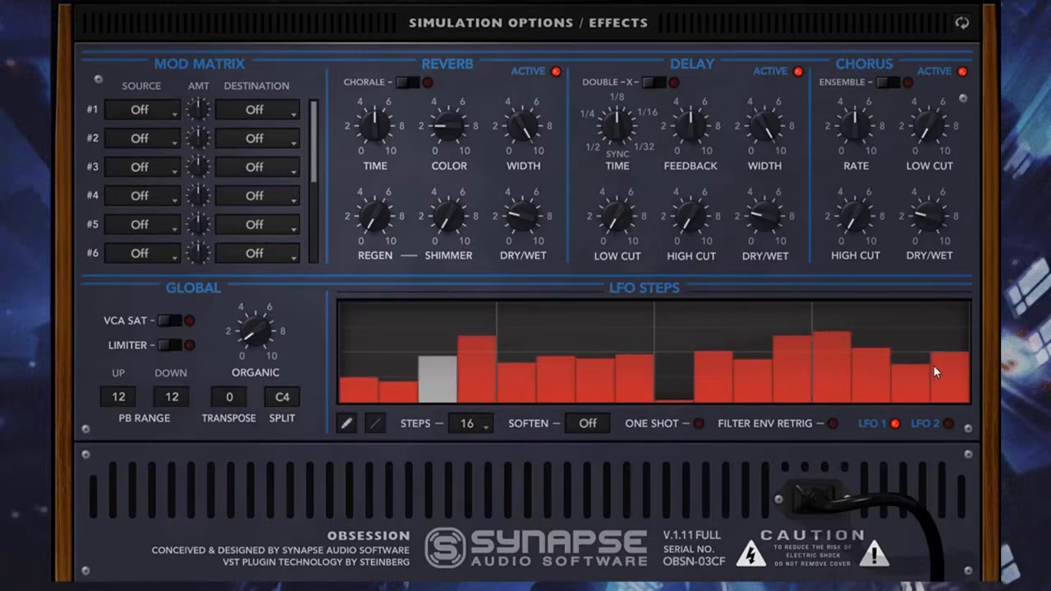
{"action": "left_click", "coordinate": [380, 427]}
{"action": "left_click_drag", "start_coordinate": [339, 399], "coordinate": [972, 400]}
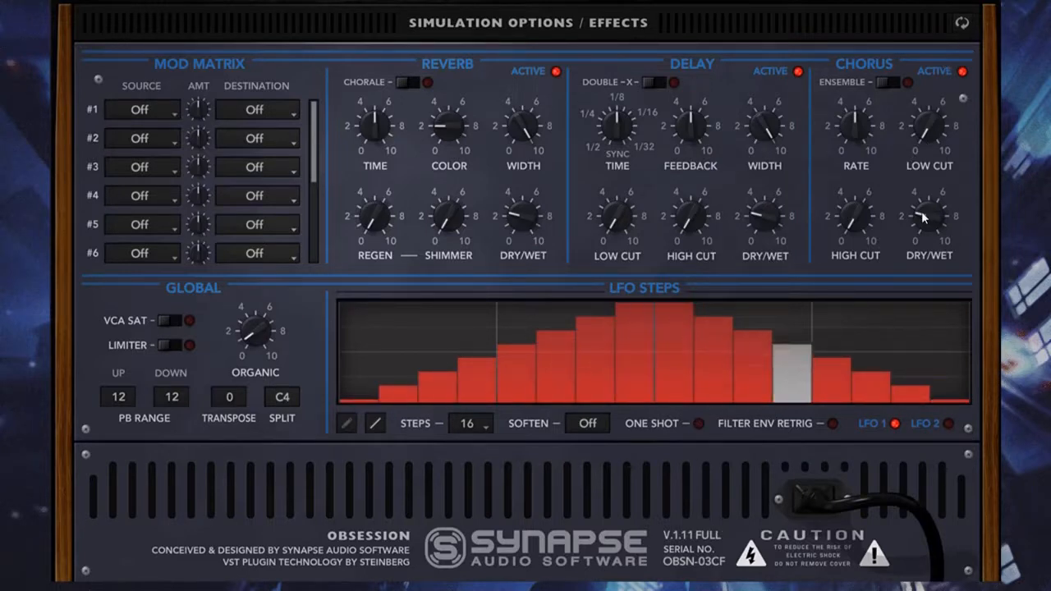
Step: Route LFO 1 to Osc 1 frequency and raise the frequency modulation depth to about 4.5
{"action": "left_click", "coordinate": [965, 24]}
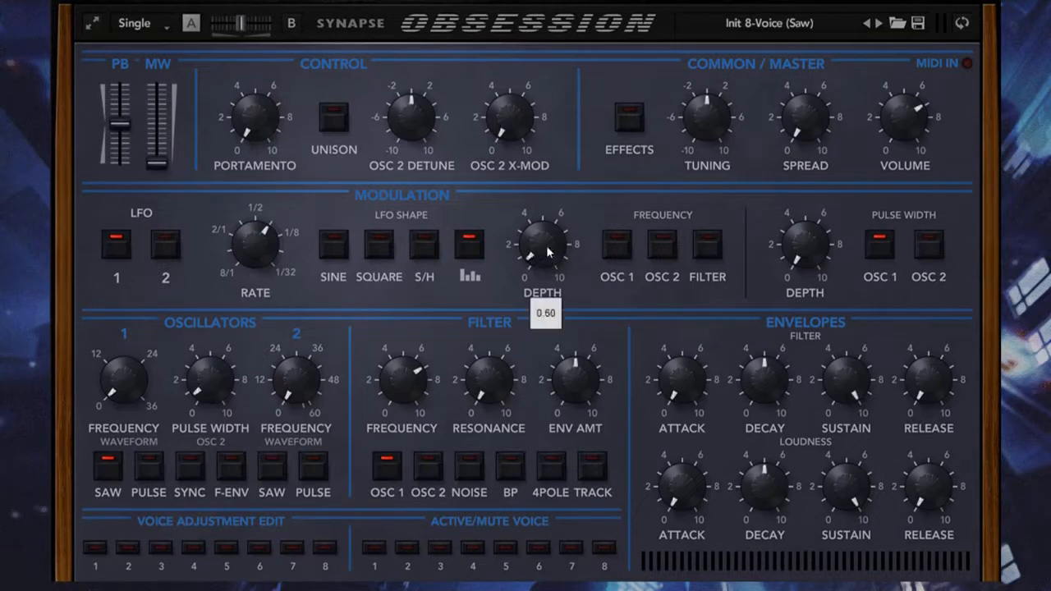
{"action": "left_click", "coordinate": [628, 248]}
{"action": "mouse_move", "coordinate": [543, 246]}
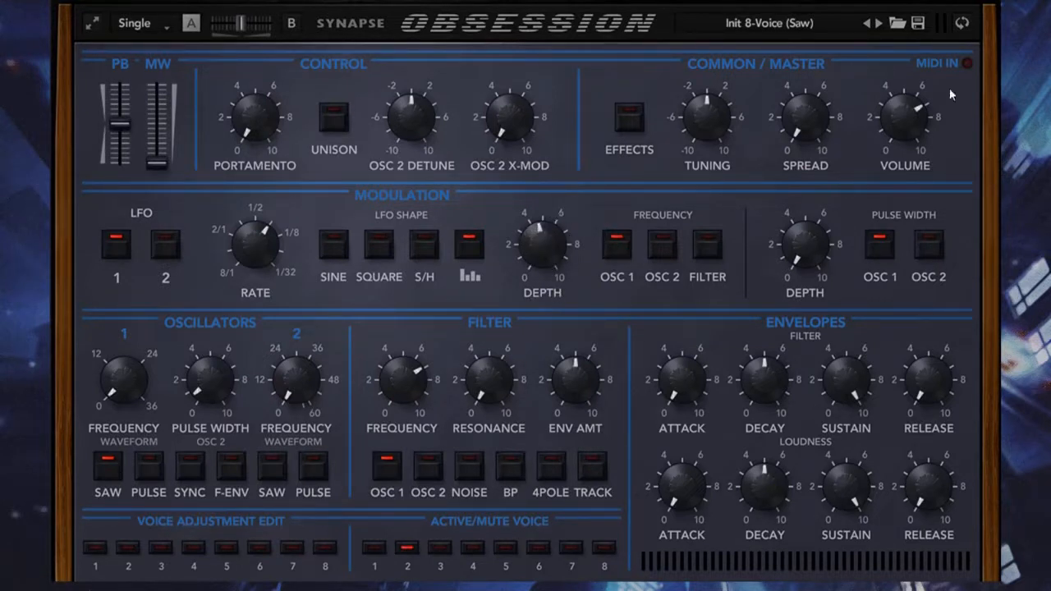
Step: Check the LFO 1 step pattern, raise the frequency modulation depth to about 7.5, and set the LFO 1 rate to 1/2
{"action": "left_click", "coordinate": [963, 25]}
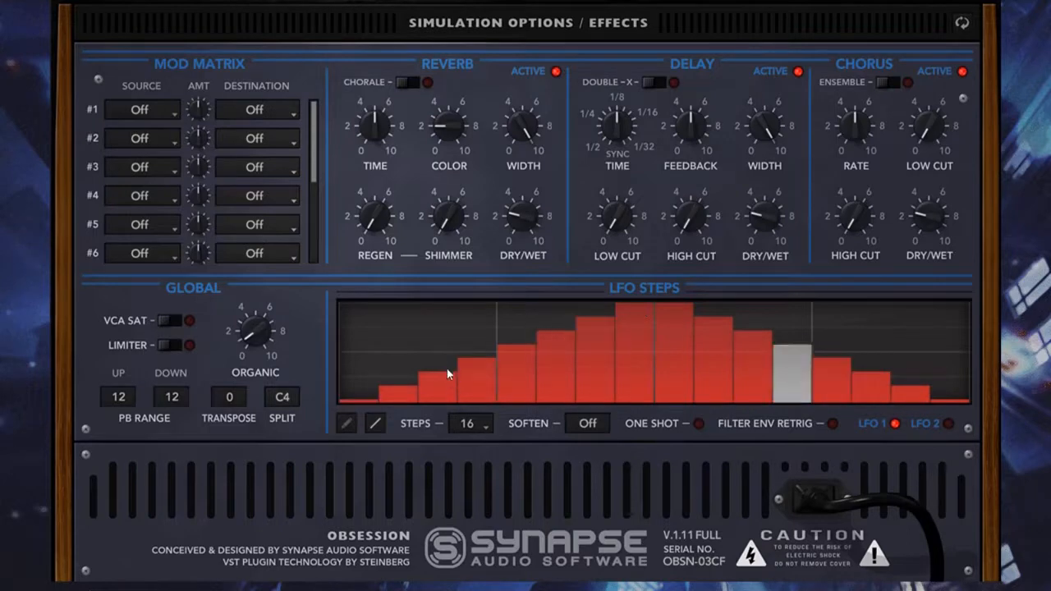
{"action": "left_click", "coordinate": [960, 24]}
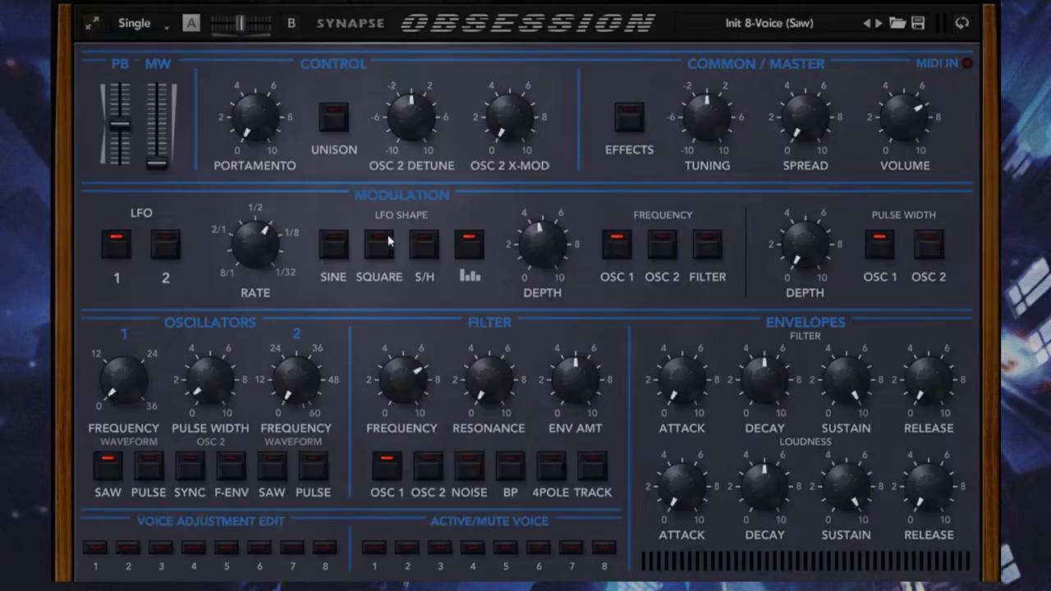
{"action": "left_click_drag", "start_coordinate": [541, 258], "coordinate": [542, 220]}
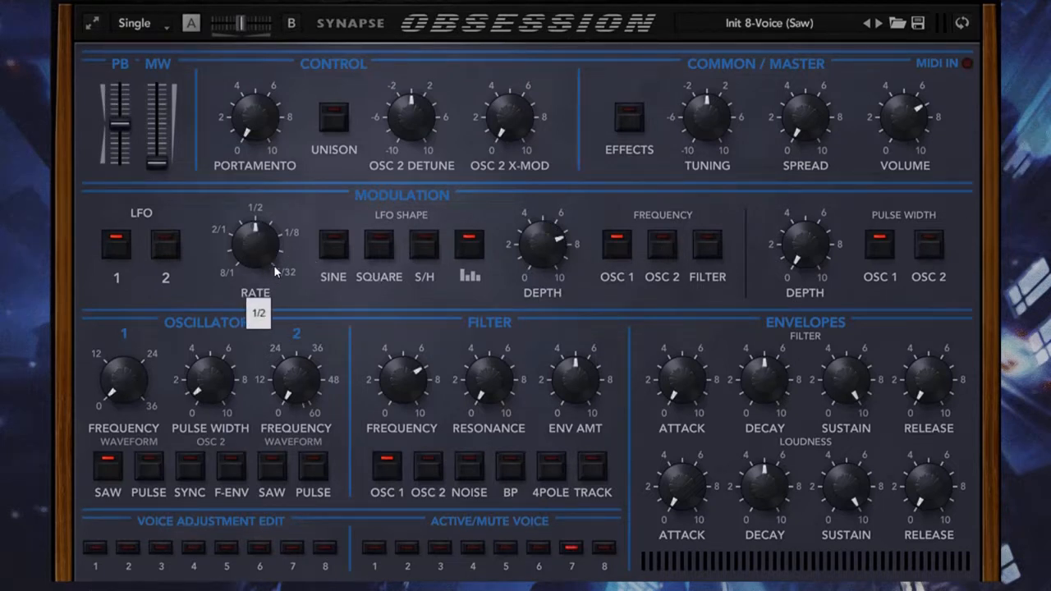
Step: Try 100% softening on the 16-step LFO 1 pattern and switch softening off
{"action": "left_click", "coordinate": [961, 24]}
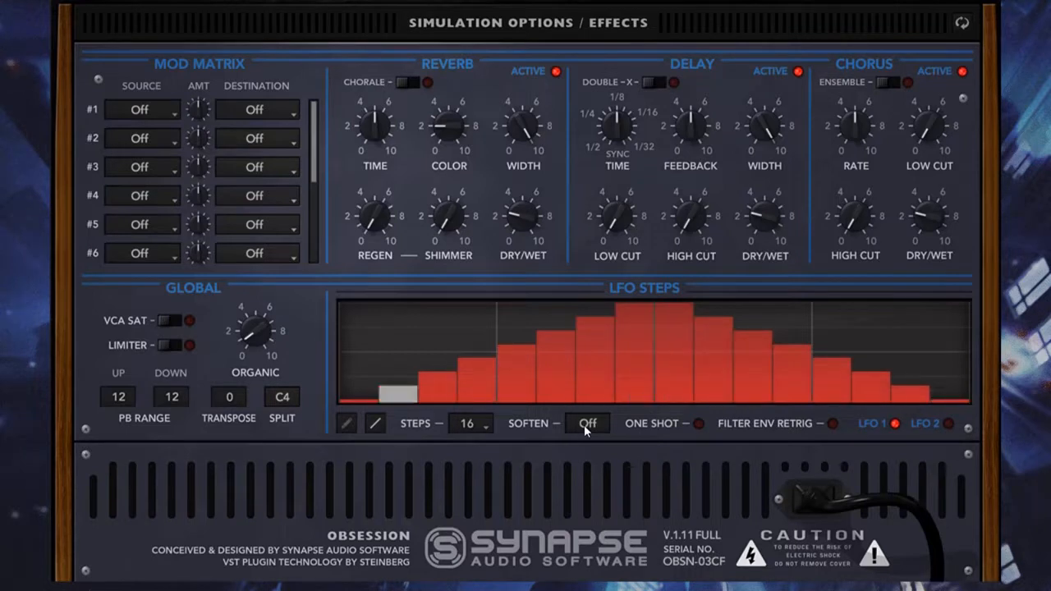
{"action": "left_click_drag", "start_coordinate": [584, 426], "coordinate": [620, 280]}
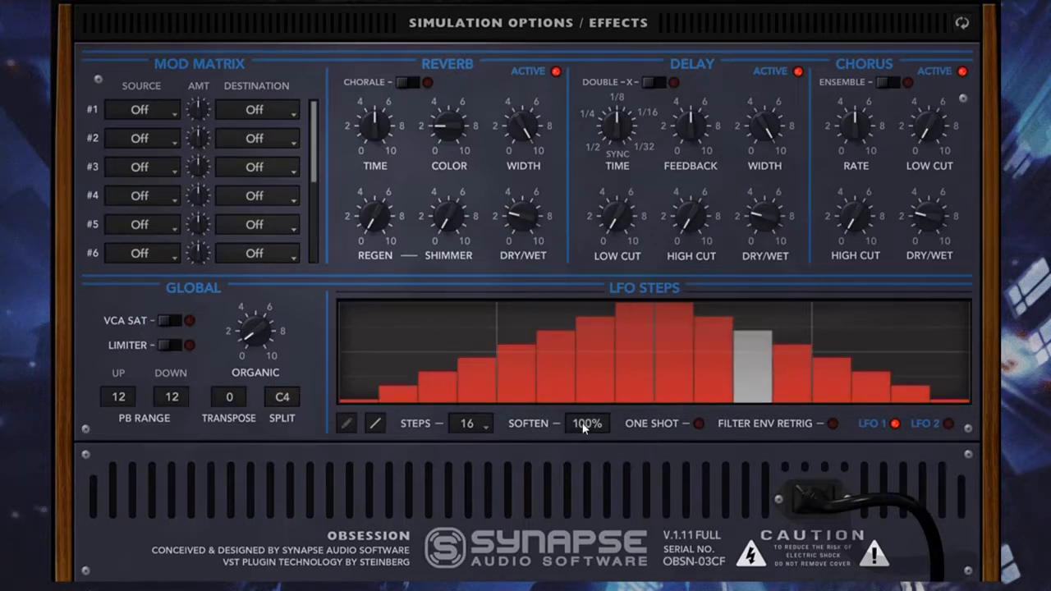
{"action": "left_click_drag", "start_coordinate": [587, 423], "coordinate": [587, 493]}
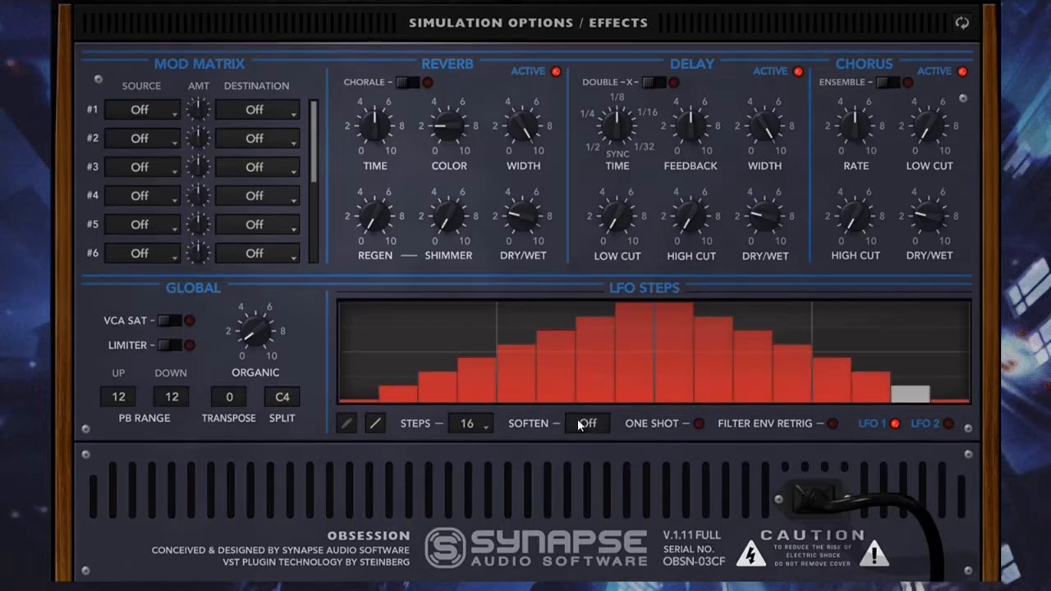
Step: Try LFO 1 with 4 steps, softening the pattern to 100% and switching softening back off
{"action": "left_click", "coordinate": [469, 425]}
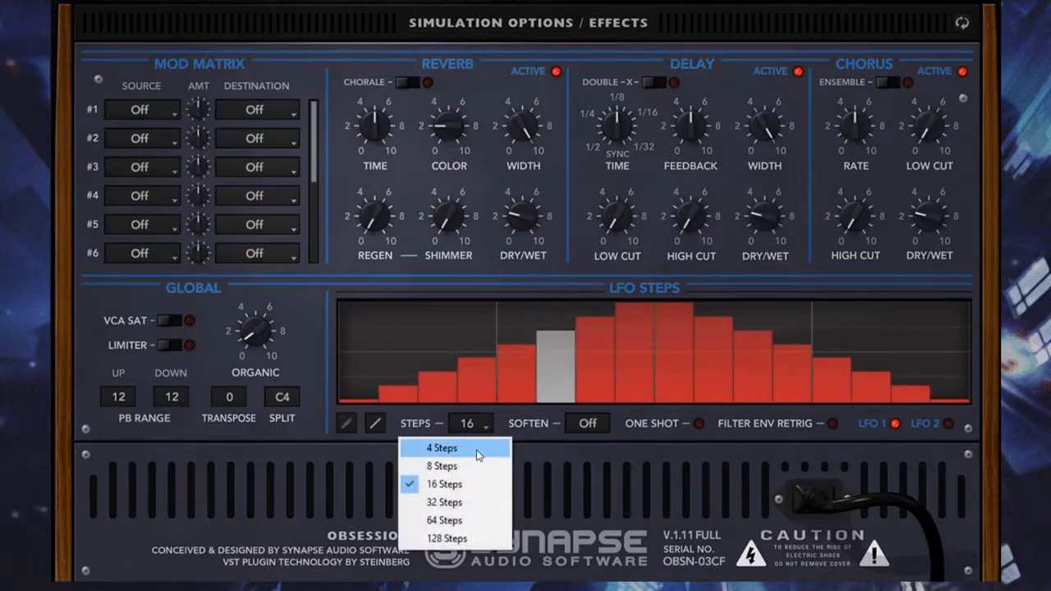
{"action": "left_click", "coordinate": [477, 450]}
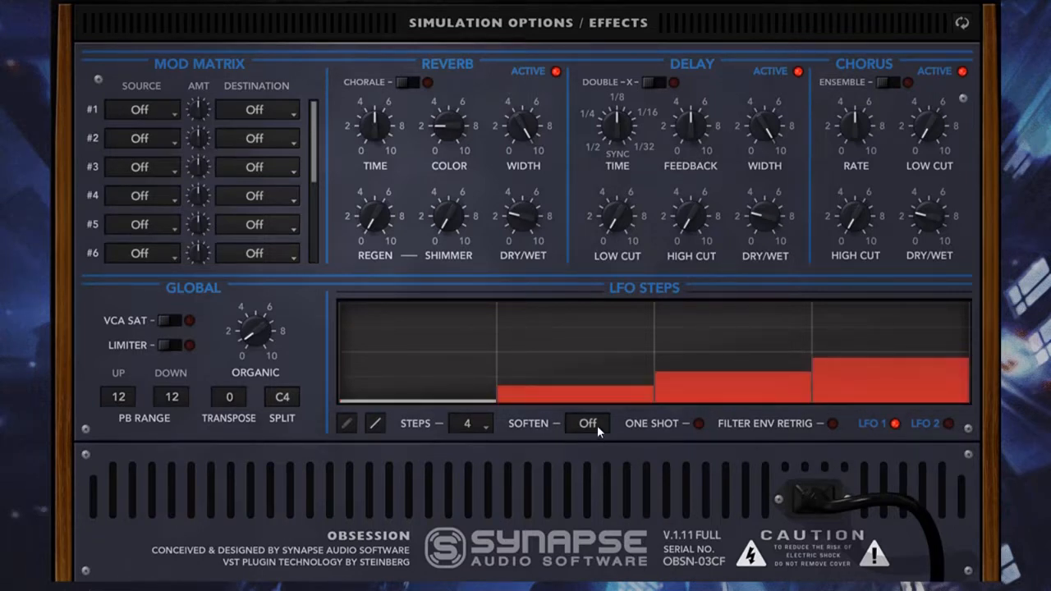
{"action": "left_click_drag", "start_coordinate": [597, 425], "coordinate": [597, 370]}
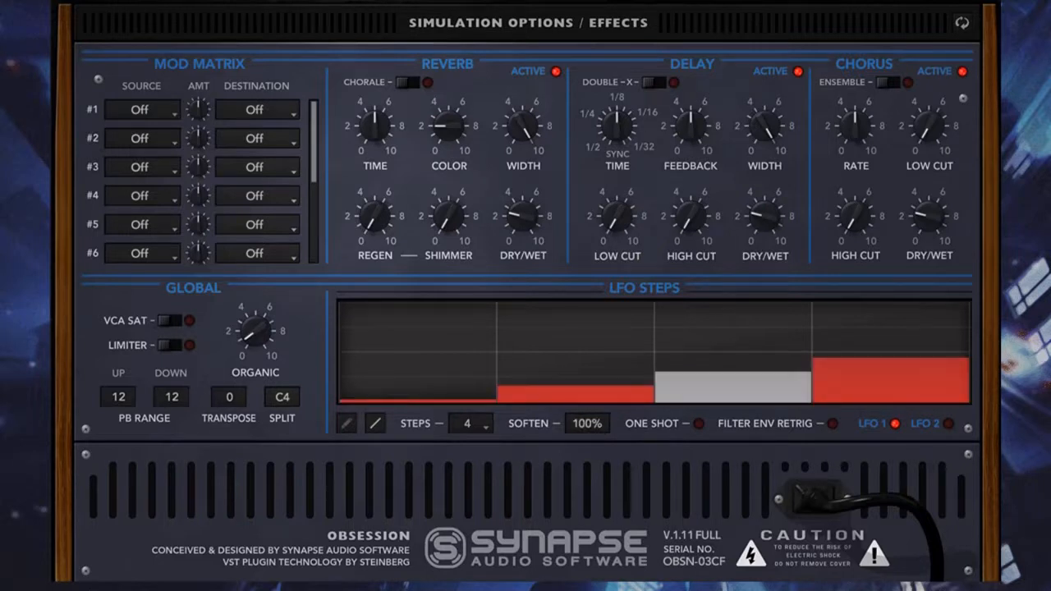
{"action": "left_click_drag", "start_coordinate": [597, 406], "coordinate": [585, 460]}
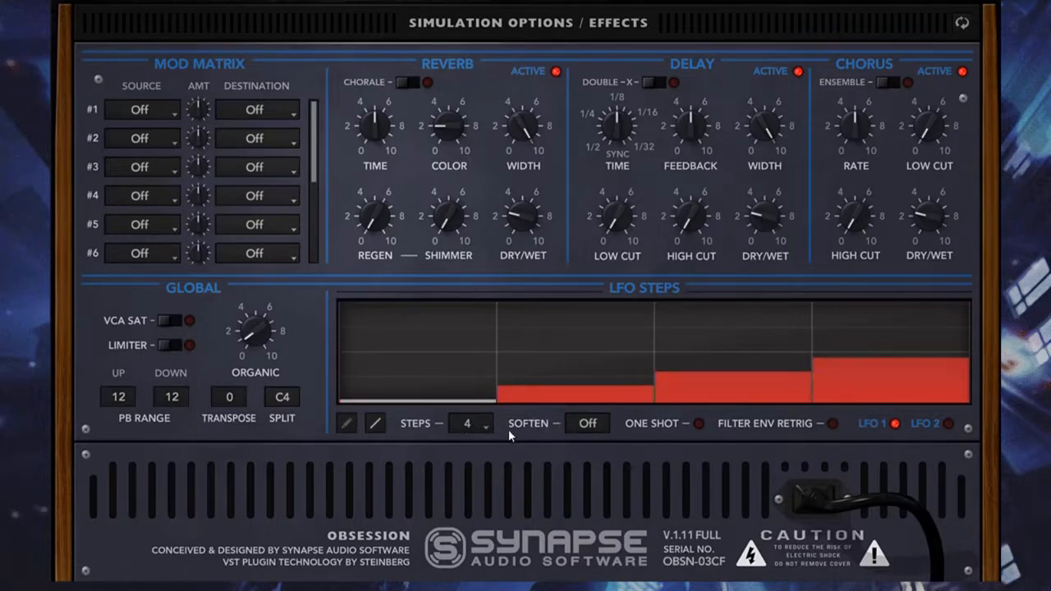
Step: Set the LFO 1 step sequence length to 32 steps
{"action": "left_click", "coordinate": [478, 425]}
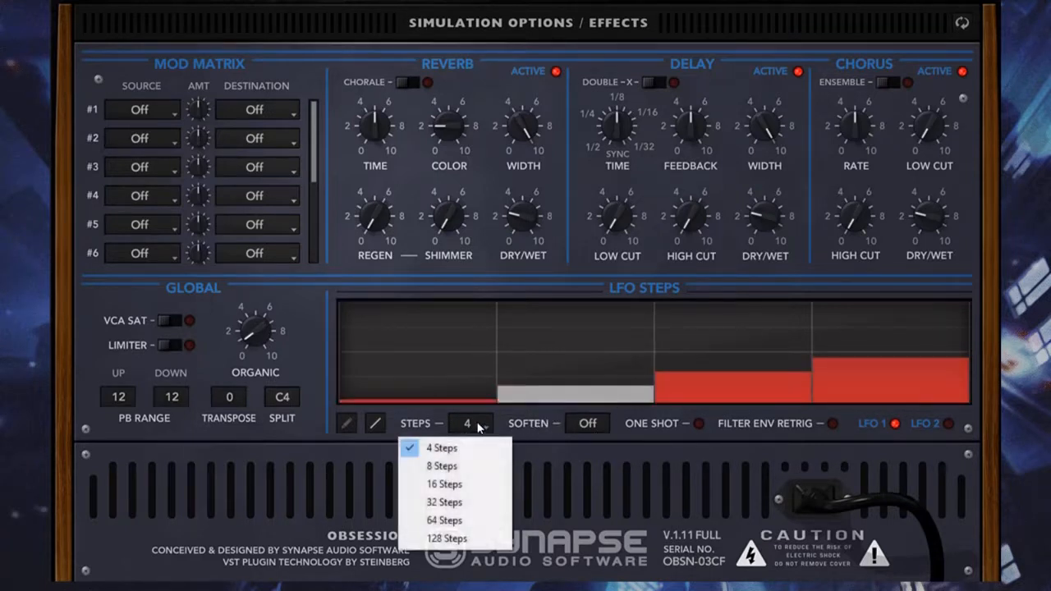
{"action": "left_click", "coordinate": [444, 503]}
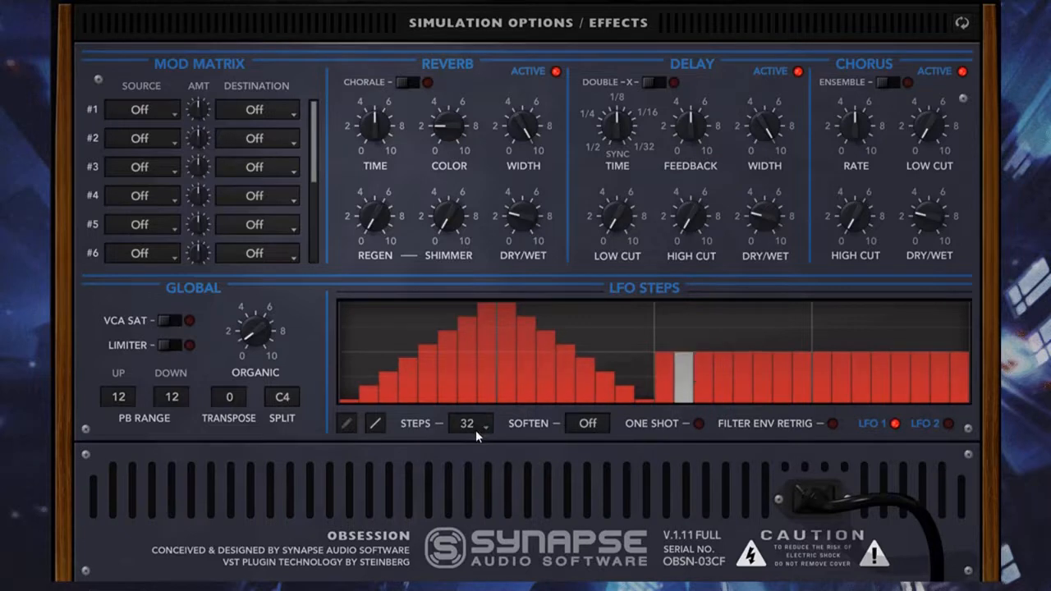
Step: Try 64 steps for LFO 1, set the sequence to 128 steps, and check the front panel before returning to the effects page
{"action": "left_click", "coordinate": [476, 429]}
{"action": "left_click", "coordinate": [461, 521]}
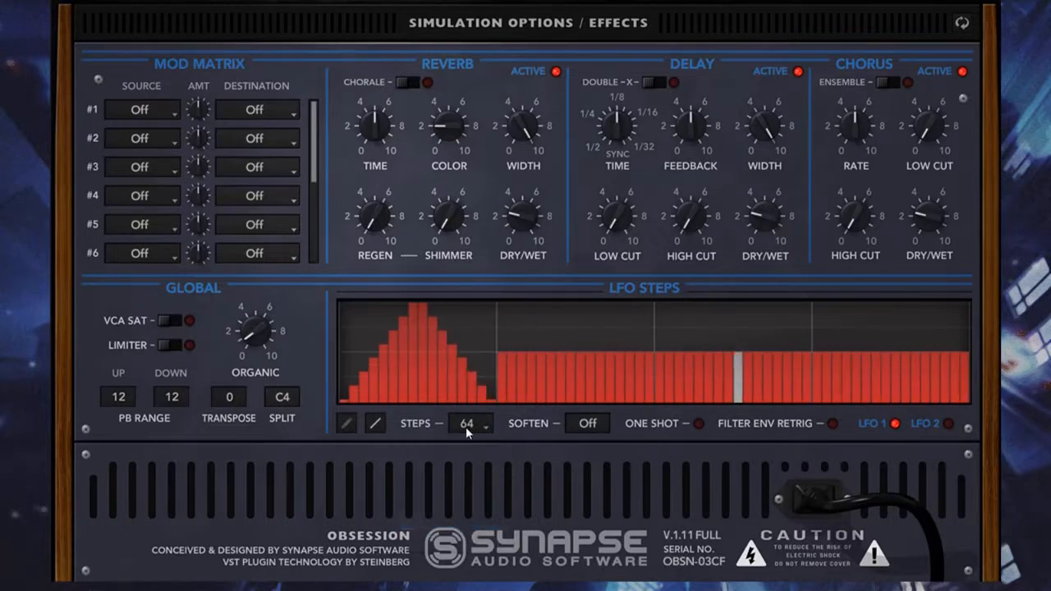
{"action": "left_click", "coordinate": [466, 426]}
{"action": "left_click", "coordinate": [447, 534]}
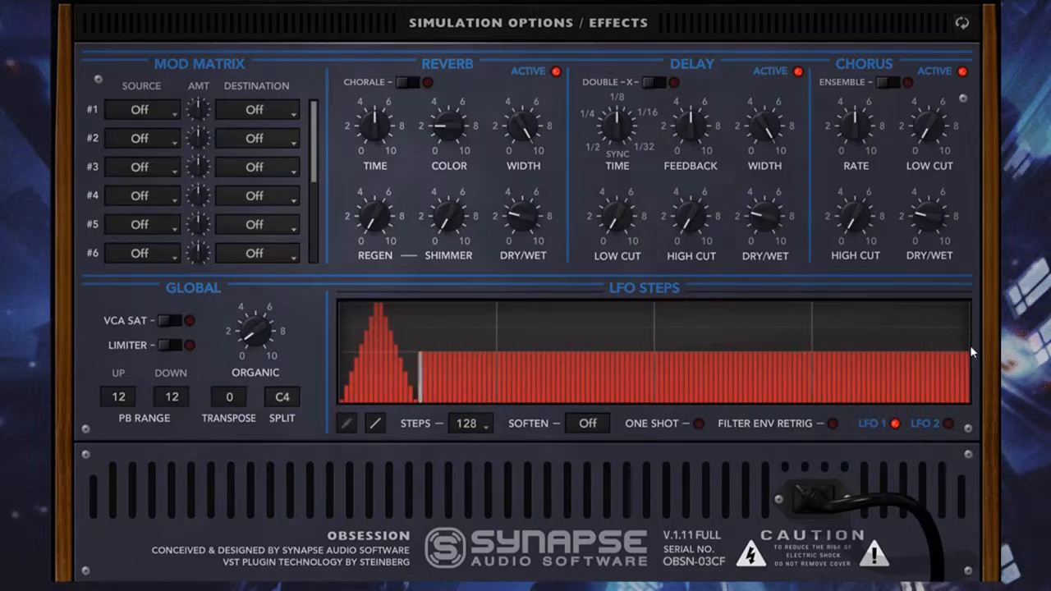
{"action": "left_click", "coordinate": [963, 23]}
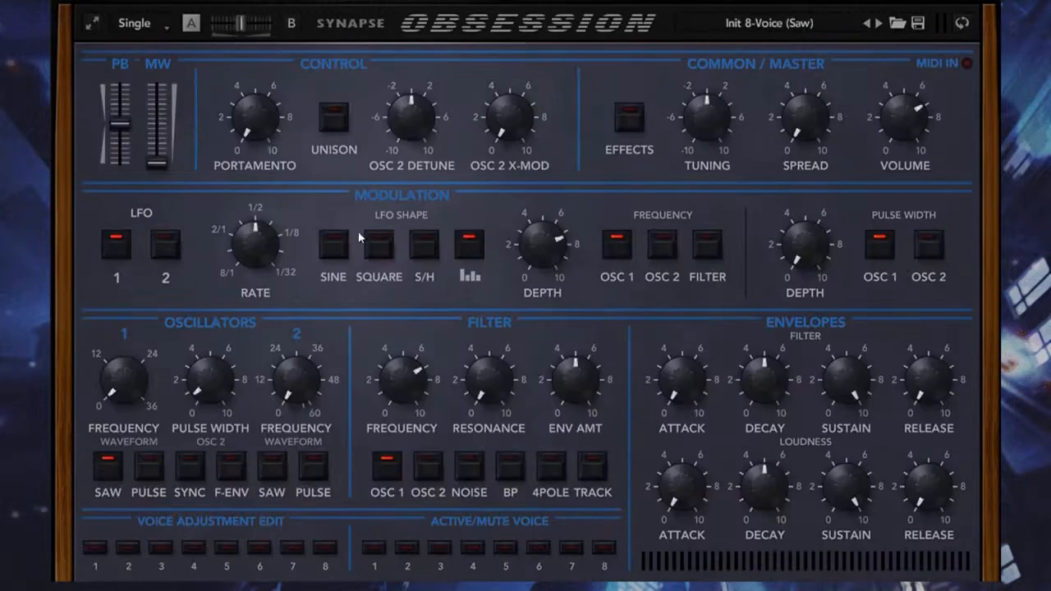
{"action": "left_click", "coordinate": [963, 24]}
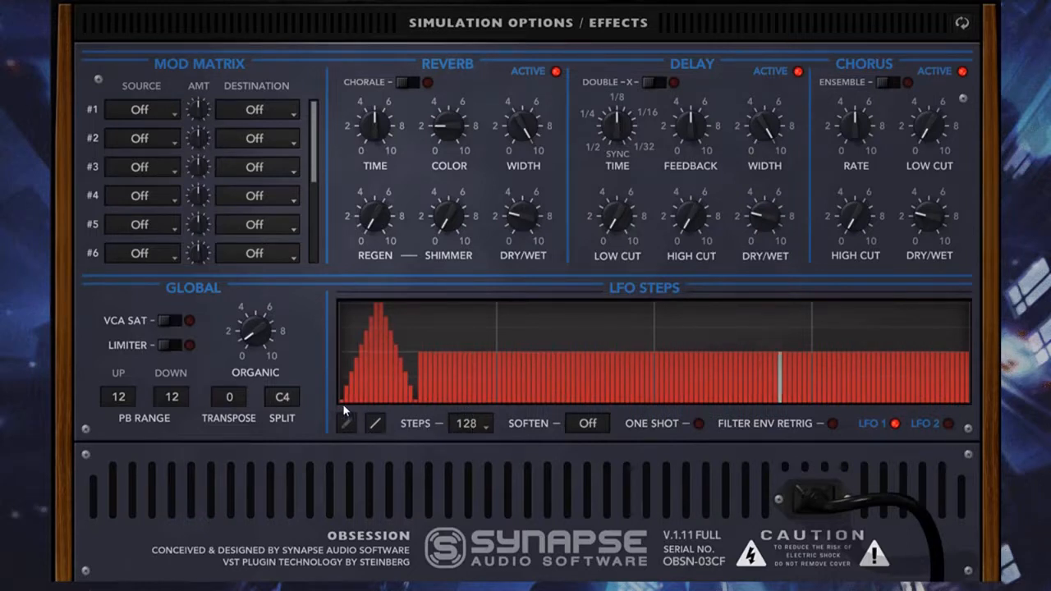
Step: Draw a full-height triangle across all 128 LFO 1 steps, try 100% softening, and switch softening off
{"action": "mouse_move", "coordinate": [340, 399]}
{"action": "left_mouse_down"}
{"action": "mouse_move", "coordinate": [624, 326]}
{"action": "mouse_move", "coordinate": [663, 301]}
{"action": "mouse_move", "coordinate": [942, 399]}
{"action": "left_mouse_up"}
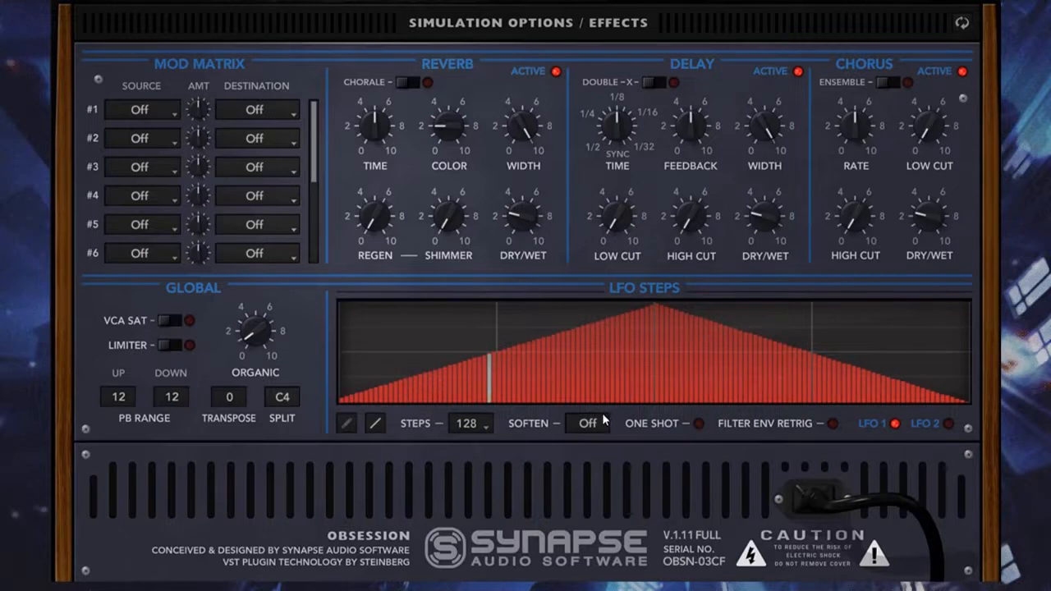
{"action": "left_click_drag", "start_coordinate": [585, 429], "coordinate": [698, 91]}
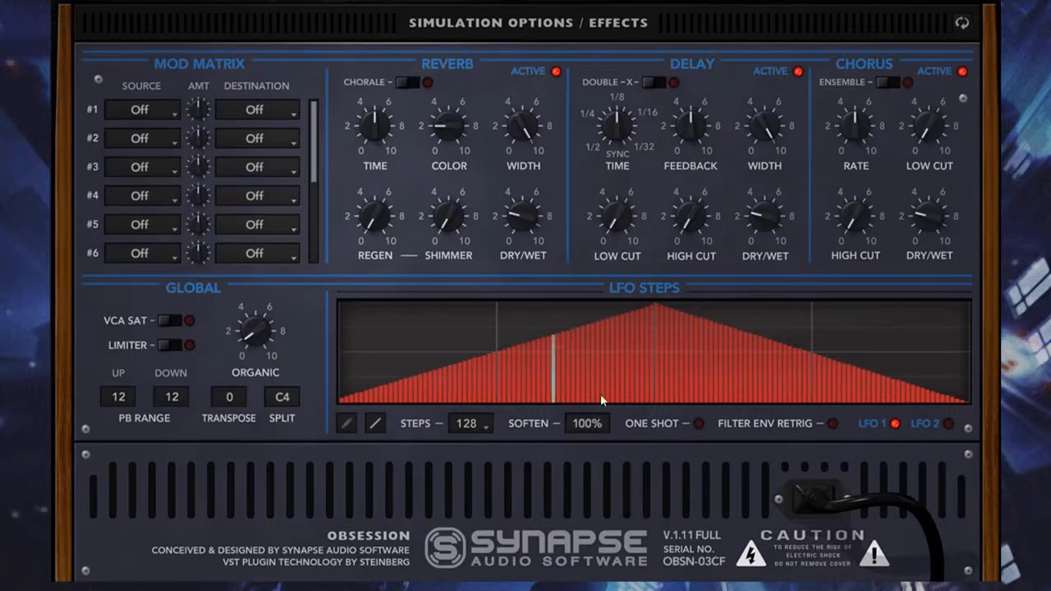
{"action": "left_click_drag", "start_coordinate": [589, 424], "coordinate": [593, 465]}
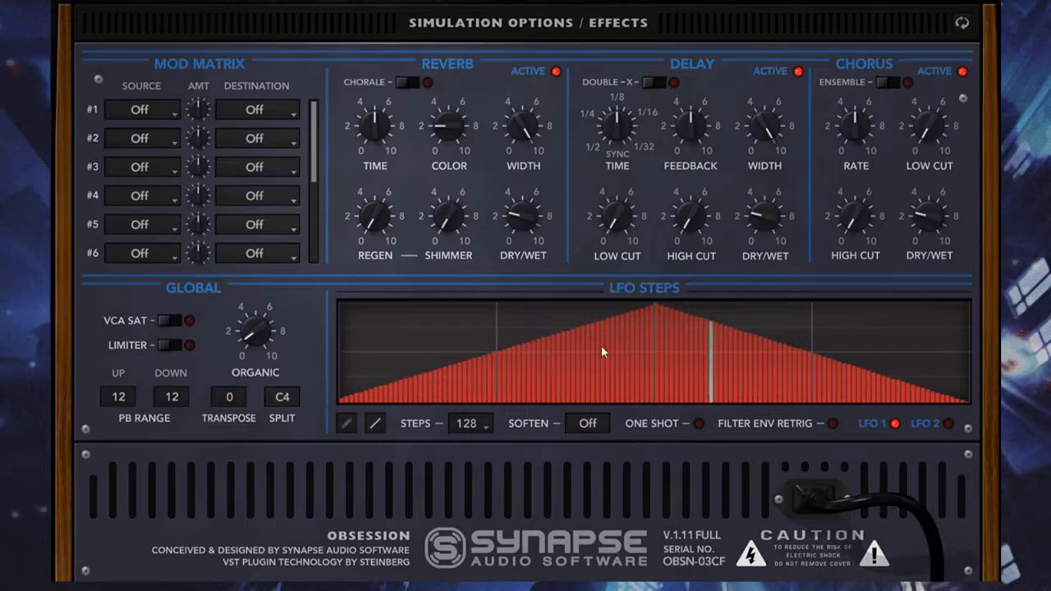
Step: Reshape the rising side of the LFO 1 triangle with short straight segments using the line tool
{"action": "left_click", "coordinate": [355, 426]}
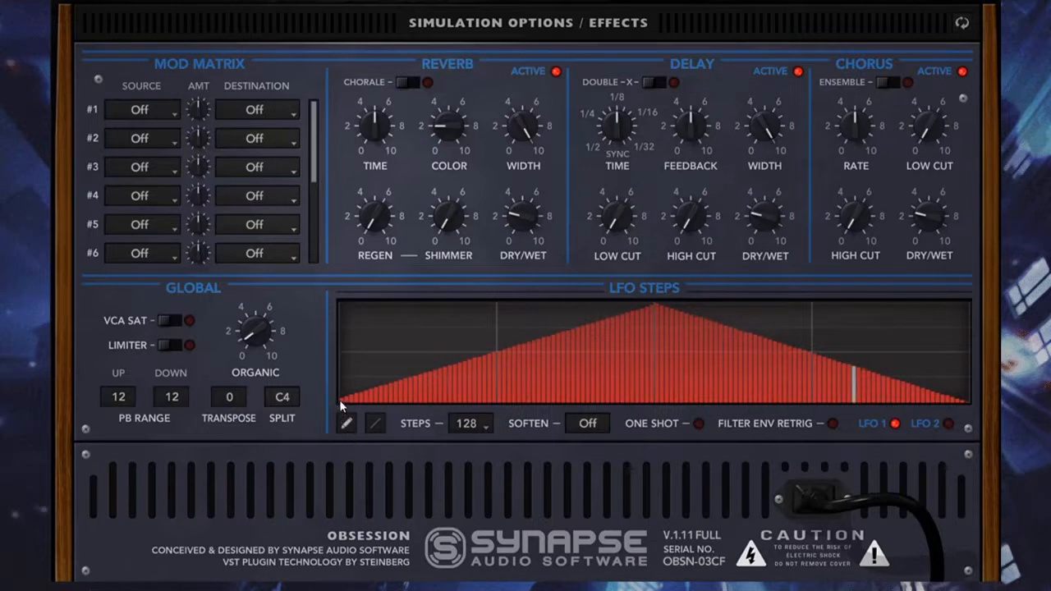
{"action": "left_click", "coordinate": [373, 426]}
{"action": "left_click_drag", "start_coordinate": [417, 371], "coordinate": [428, 374]}
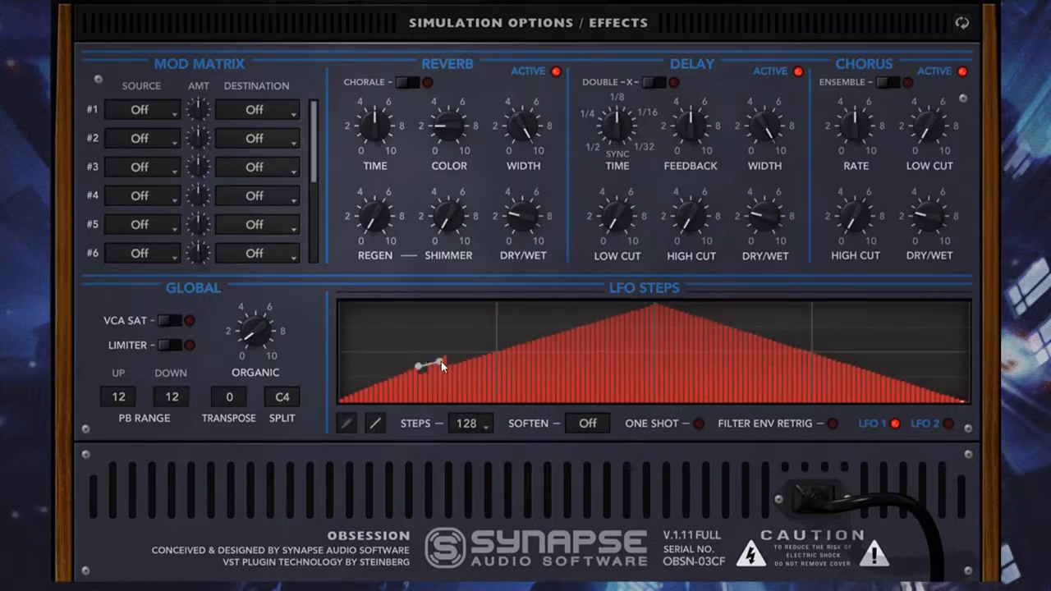
{"action": "left_click_drag", "start_coordinate": [497, 346], "coordinate": [498, 346]}
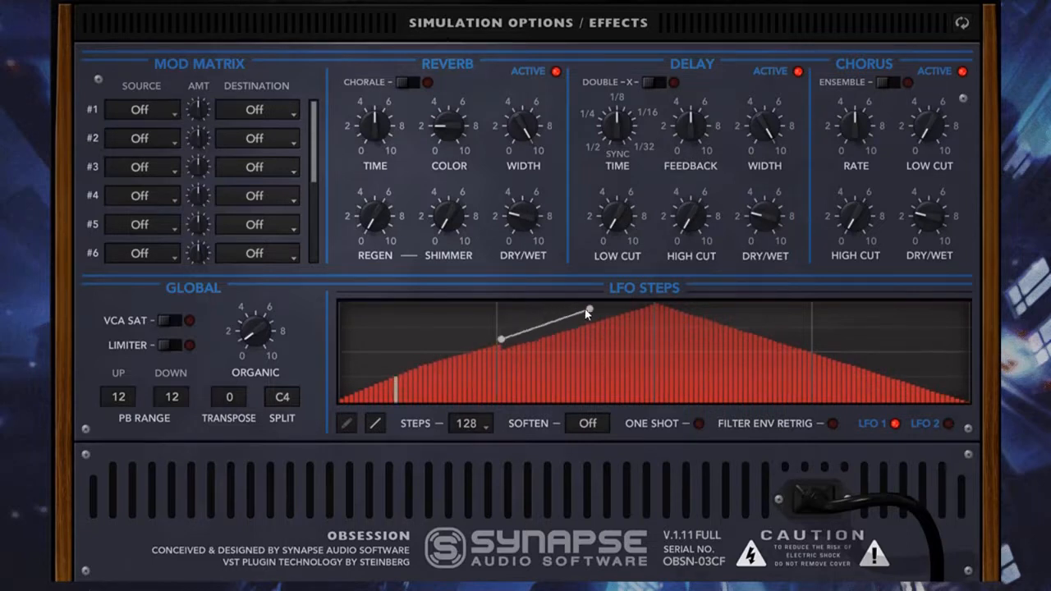
{"action": "left_click_drag", "start_coordinate": [587, 310], "coordinate": [651, 305]}
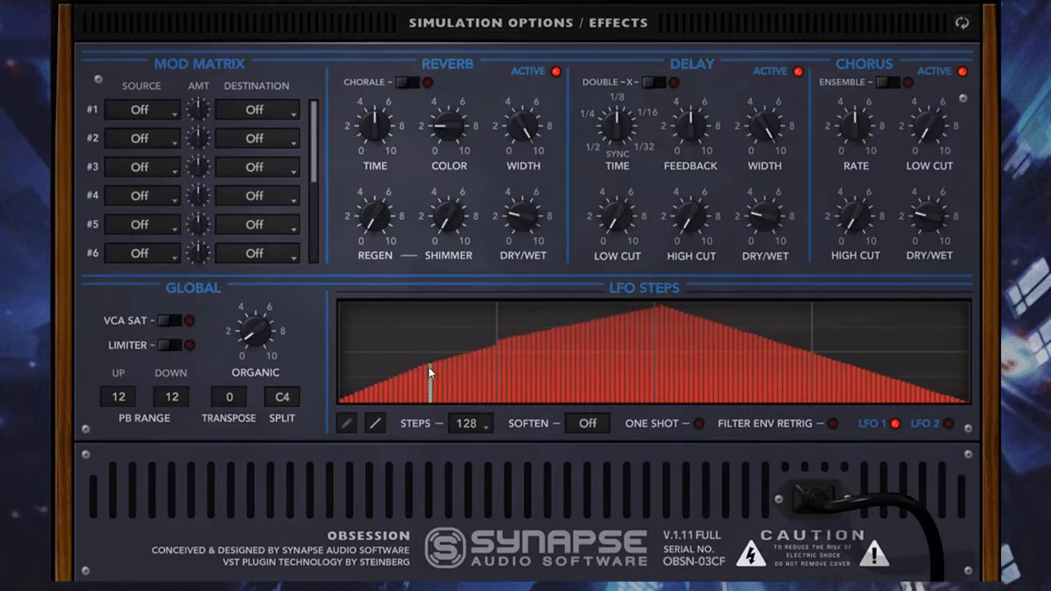
{"action": "left_click_drag", "start_coordinate": [428, 366], "coordinate": [511, 343]}
Step: Redraw both slopes of the 128-step LFO 1 pattern freehand with the pencil tool to round them into a hill
{"action": "left_click", "coordinate": [350, 424]}
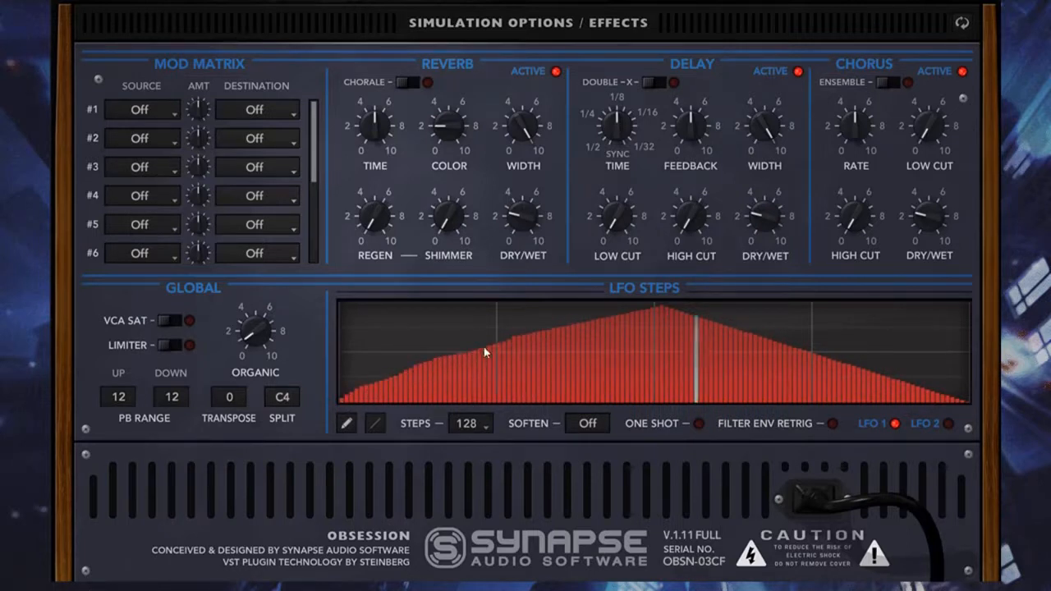
{"action": "left_click_drag", "start_coordinate": [442, 352], "coordinate": [580, 317]}
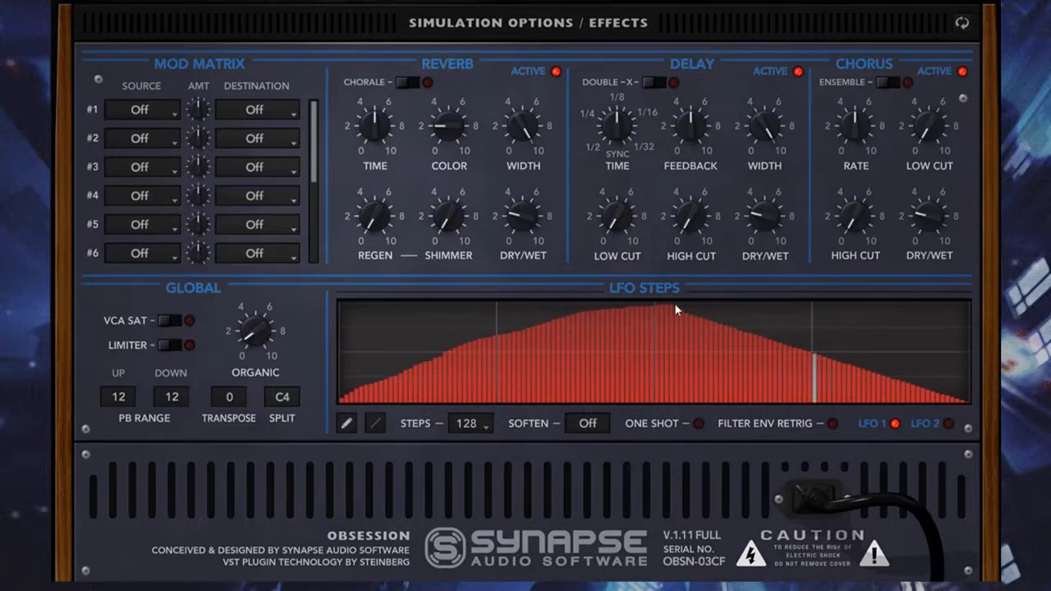
{"action": "left_click_drag", "start_coordinate": [723, 323], "coordinate": [801, 347]}
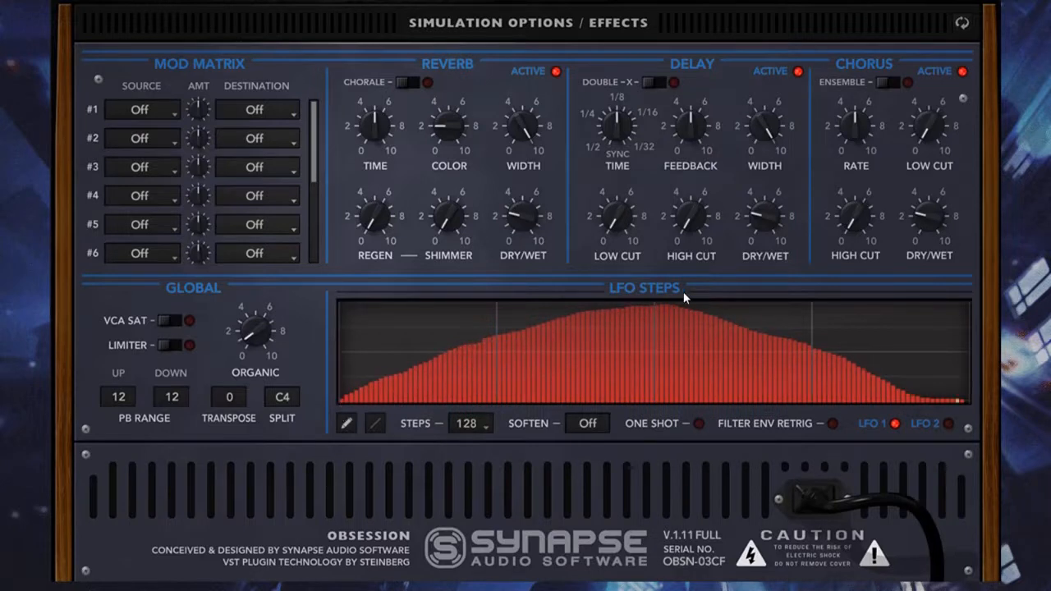
{"action": "left_click_drag", "start_coordinate": [735, 334], "coordinate": [930, 395]}
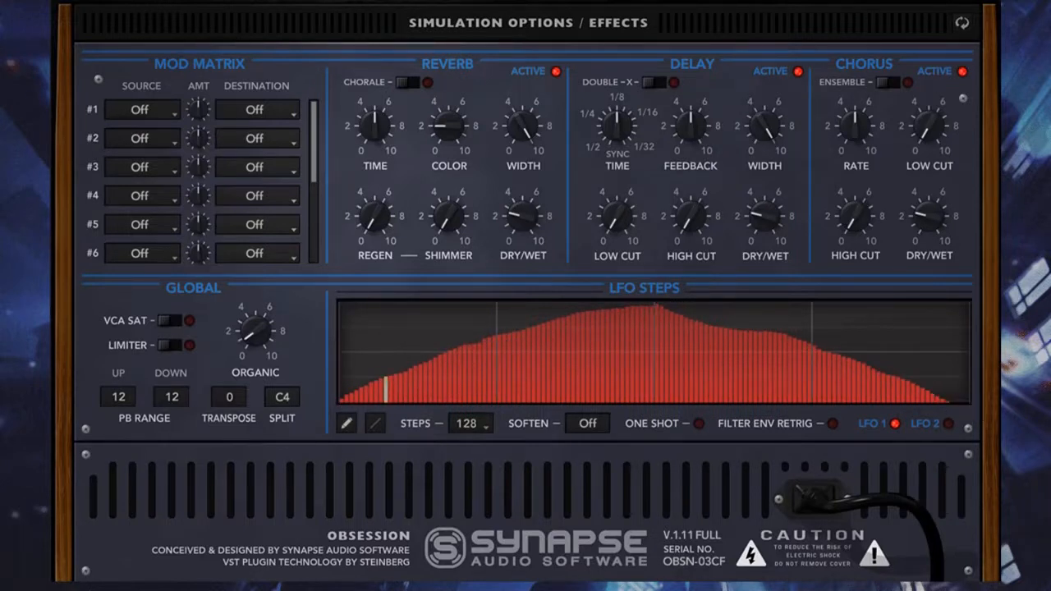
{"action": "left_click", "coordinate": [458, 427]}
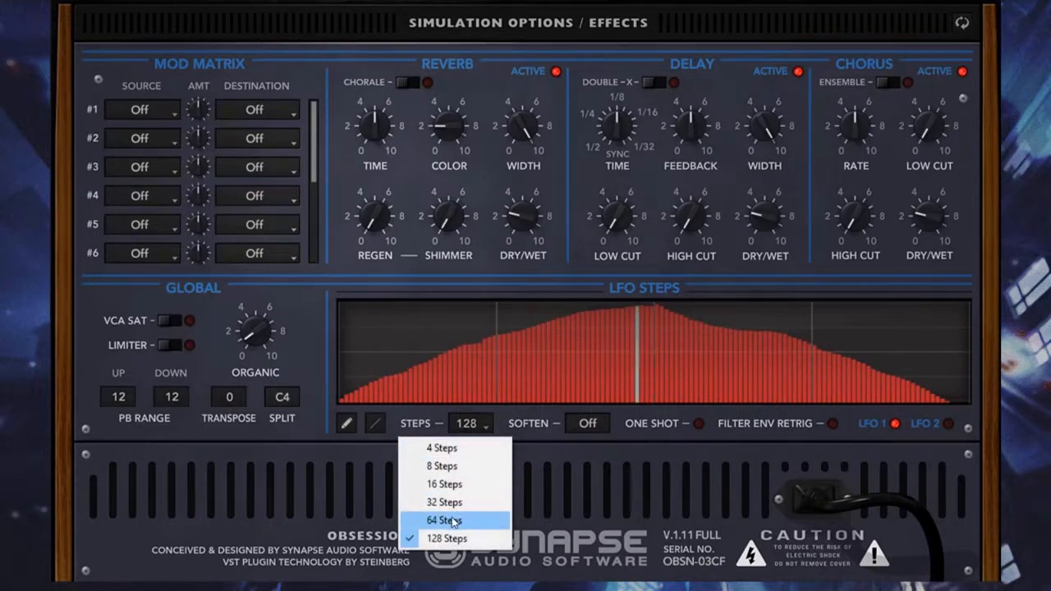
{"action": "left_click", "coordinate": [328, 474]}
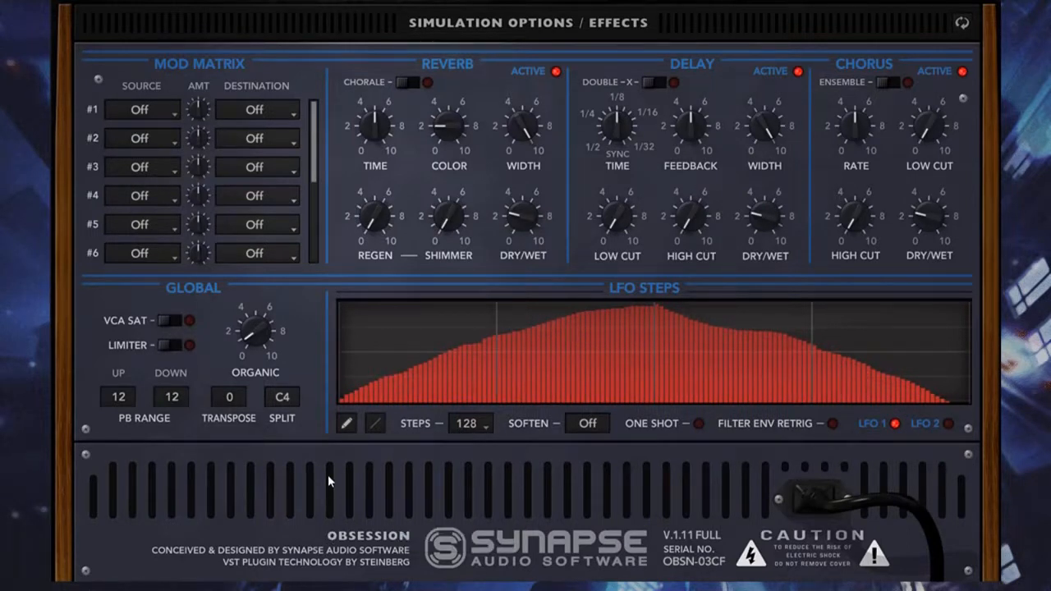
Step: Set LFO 1 to 4 steps, draw a straight line rising from minimum to maximum, and redraw the first step at about three-quarter height
{"action": "left_click", "coordinate": [372, 422]}
{"action": "left_click", "coordinate": [491, 423]}
{"action": "left_click", "coordinate": [484, 445]}
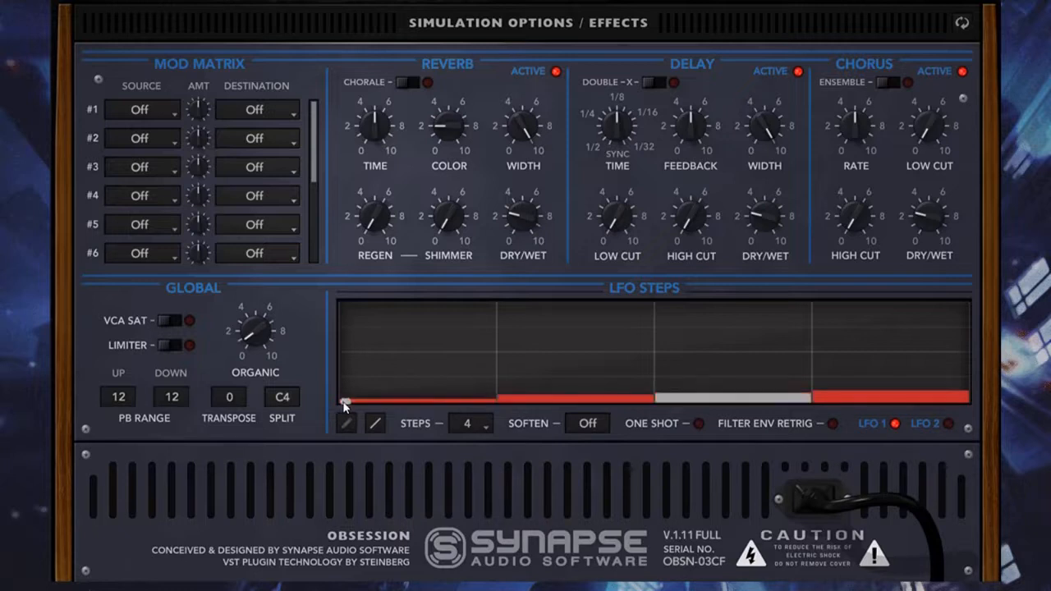
{"action": "left_click_drag", "start_coordinate": [343, 401], "coordinate": [936, 288]}
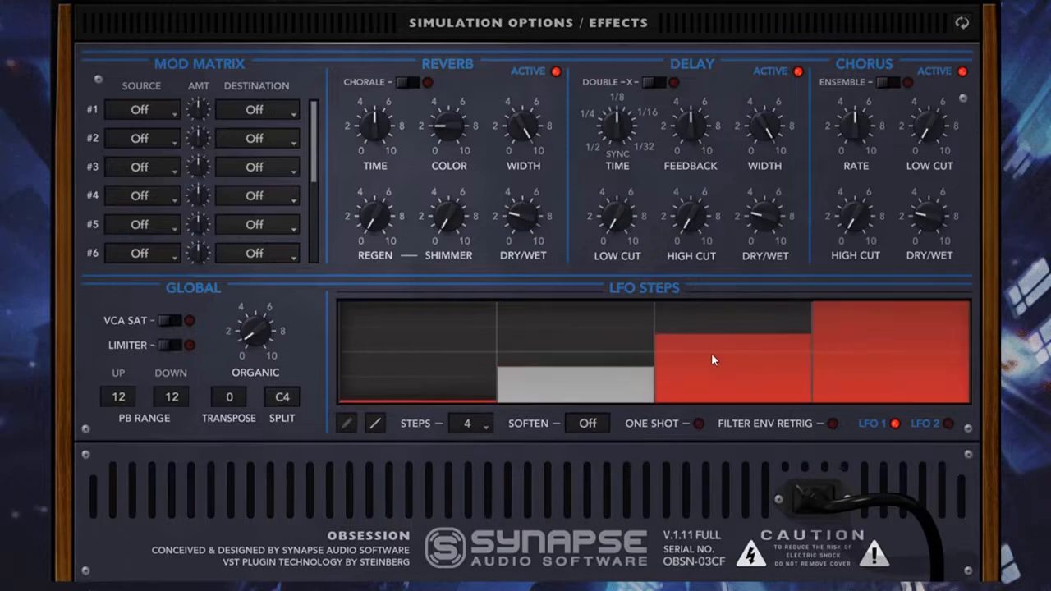
{"action": "left_click", "coordinate": [343, 425]}
{"action": "left_click", "coordinate": [409, 328]}
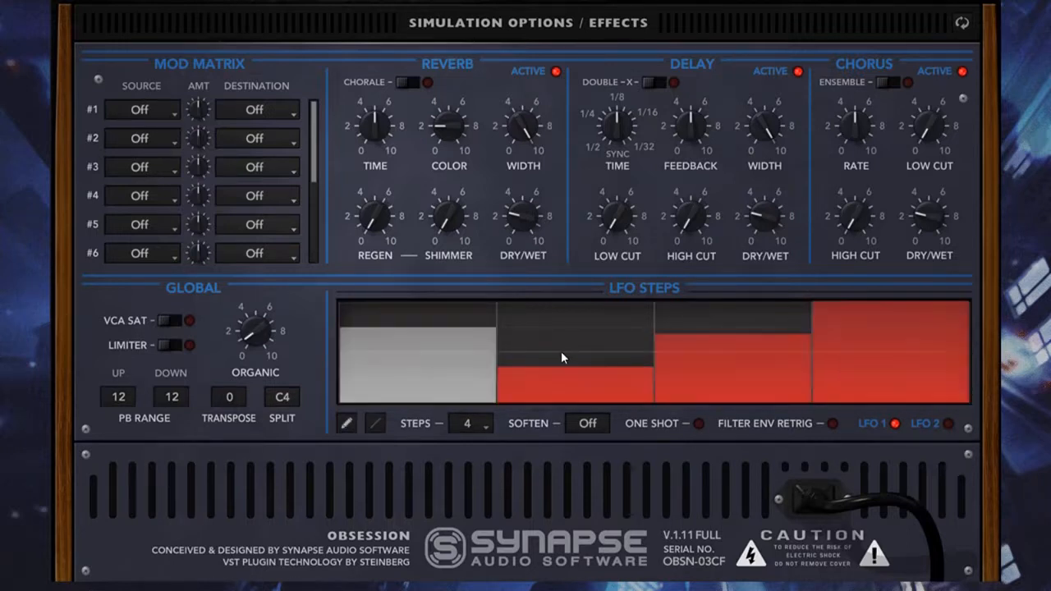
Step: Set LFO 1 back to 128 steps and draw four straight falling ramps, one per quarter, the last starting at about half height
{"action": "left_click", "coordinate": [464, 423]}
{"action": "left_click", "coordinate": [447, 539]}
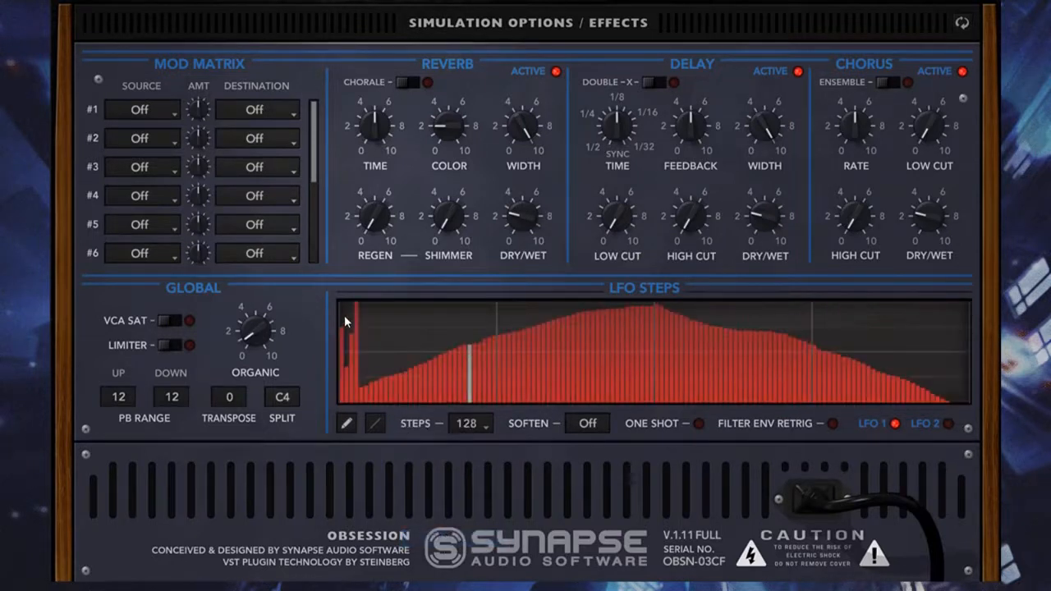
{"action": "left_click_drag", "start_coordinate": [347, 311], "coordinate": [431, 411]}
{"action": "left_click", "coordinate": [374, 423]}
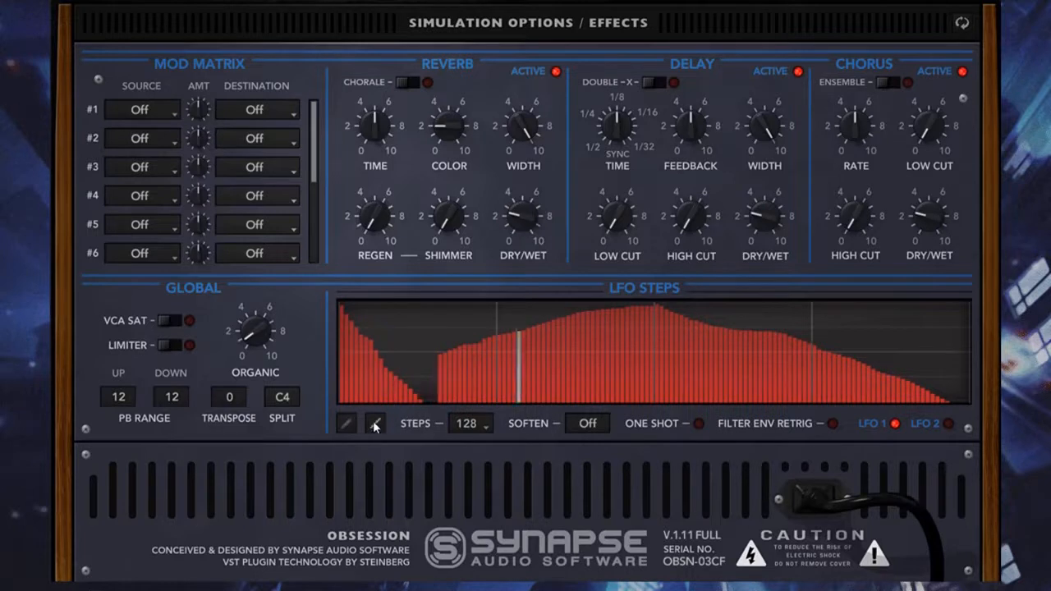
{"action": "left_click_drag", "start_coordinate": [340, 306], "coordinate": [496, 403]}
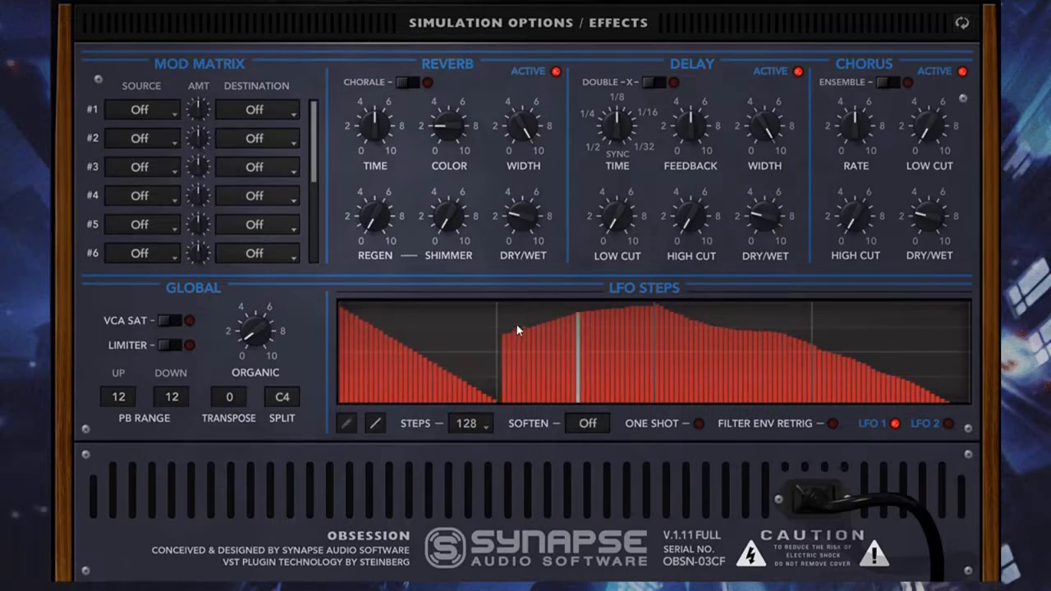
{"action": "left_click_drag", "start_coordinate": [501, 306], "coordinate": [656, 429]}
{"action": "mouse_move", "coordinate": [658, 303]}
{"action": "left_mouse_down"}
{"action": "mouse_move", "coordinate": [741, 380]}
{"action": "mouse_move", "coordinate": [799, 416]}
{"action": "mouse_move", "coordinate": [808, 407]}
{"action": "left_mouse_up"}
{"action": "mouse_move", "coordinate": [812, 306]}
{"action": "left_mouse_down"}
{"action": "mouse_move", "coordinate": [968, 404]}
{"action": "mouse_move", "coordinate": [991, 431]}
{"action": "left_mouse_up"}
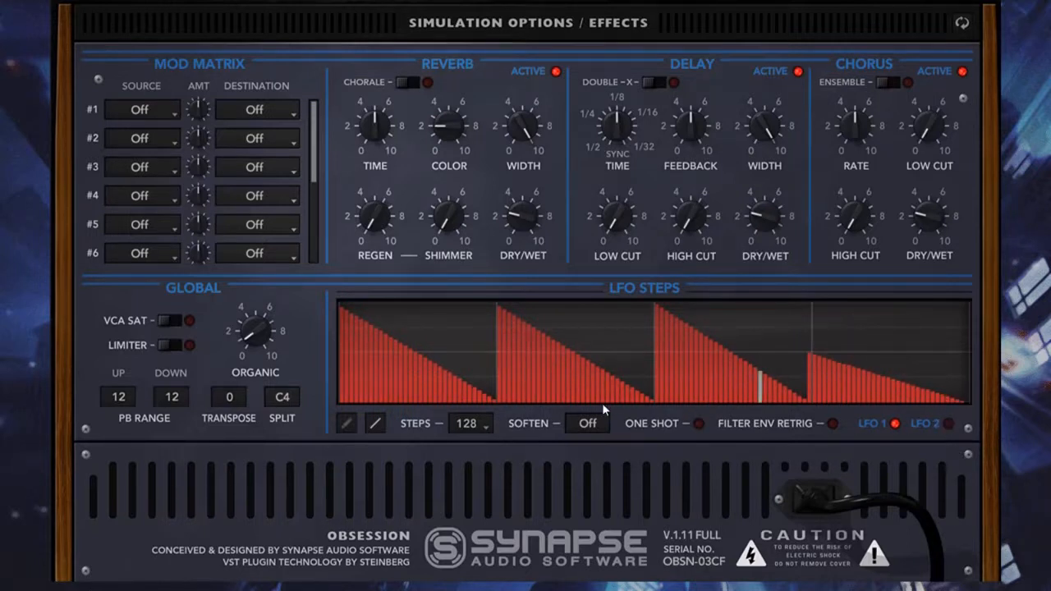
Step: Draw flat levels over the four quarters of the LFO 1 pattern at about quarter, half, three-quarter and half height
{"action": "mouse_move", "coordinate": [343, 377]}
{"action": "left_mouse_down"}
{"action": "mouse_move", "coordinate": [492, 381]}
{"action": "mouse_move", "coordinate": [609, 345]}
{"action": "mouse_move", "coordinate": [658, 353]}
{"action": "left_mouse_up"}
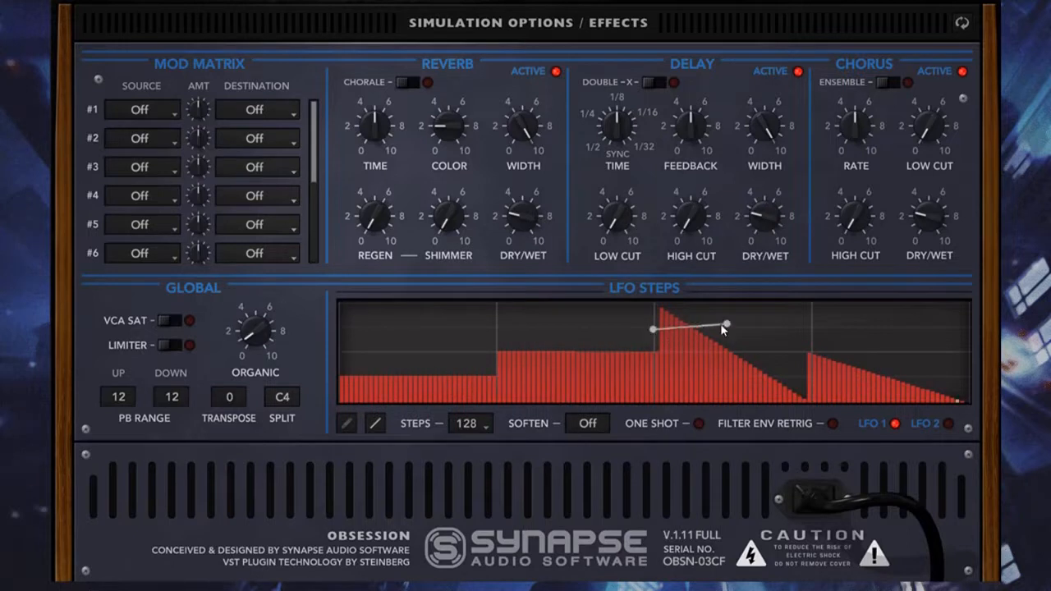
{"action": "left_click_drag", "start_coordinate": [722, 325], "coordinate": [967, 352]}
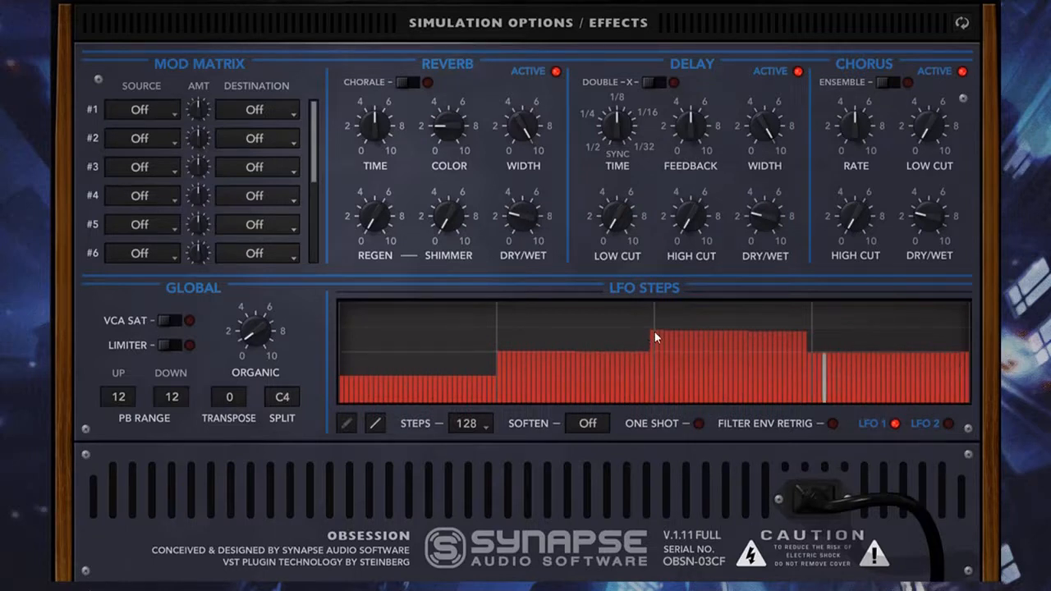
{"action": "left_click_drag", "start_coordinate": [654, 333], "coordinate": [813, 335]}
Step: On the front panel, lower the frequency modulation depth to 0, raise it again to about 8, and return to the effects page
{"action": "left_click", "coordinate": [967, 32]}
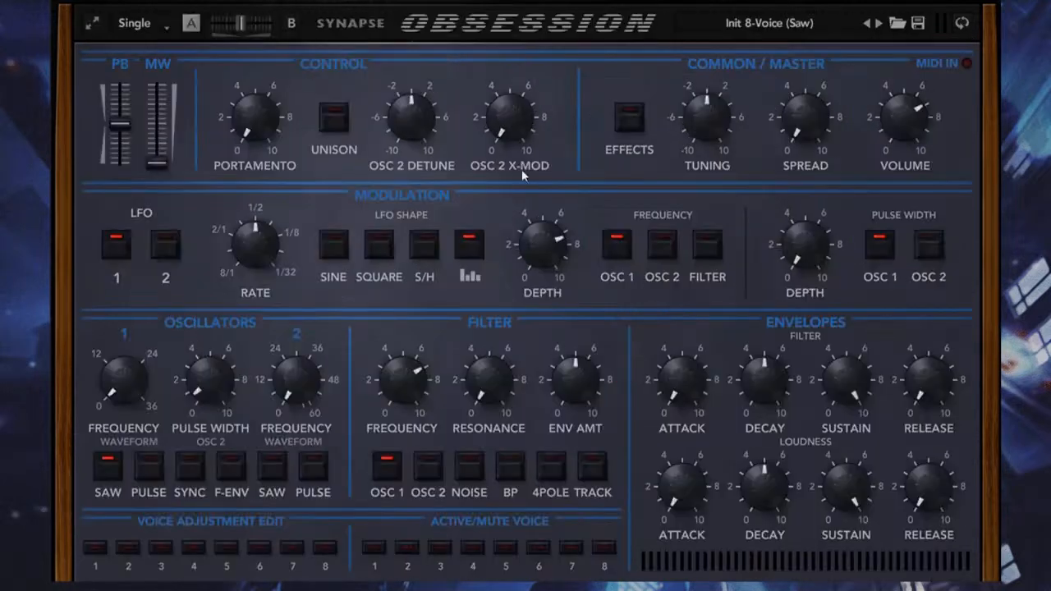
{"action": "left_click_drag", "start_coordinate": [536, 256], "coordinate": [501, 450]}
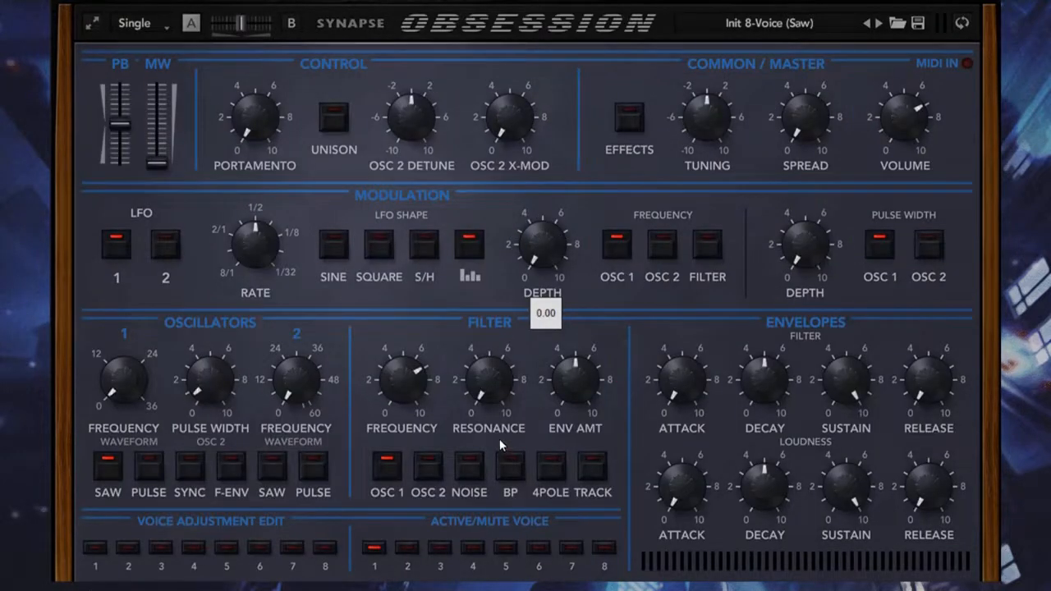
{"action": "left_click_drag", "start_coordinate": [459, 330], "coordinate": [456, 248]}
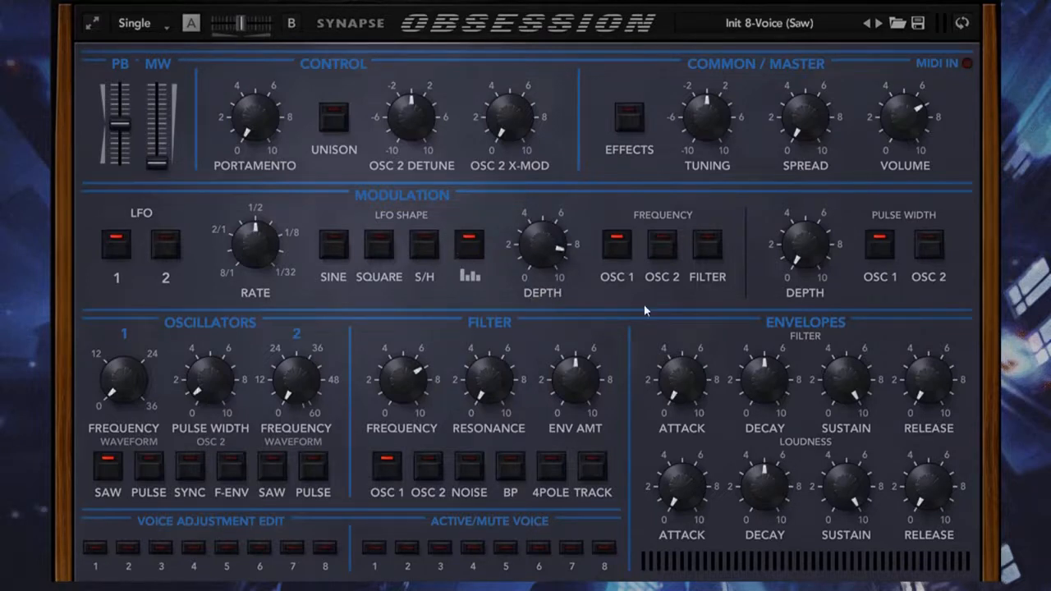
{"action": "left_click_drag", "start_coordinate": [554, 250], "coordinate": [530, 248]}
{"action": "left_click", "coordinate": [962, 23]}
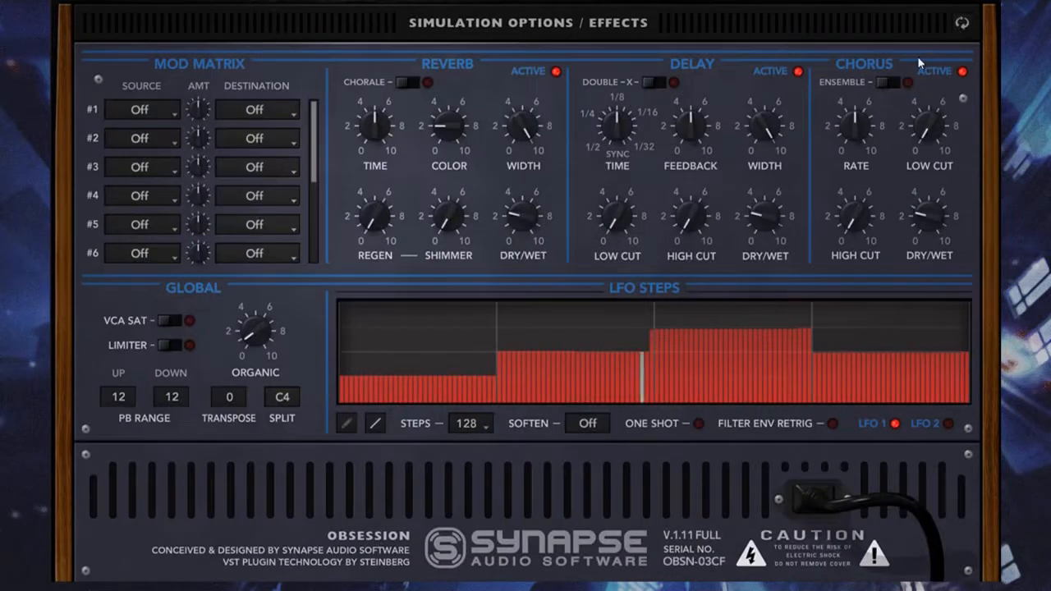
Step: Try 8 steps for LFO 1, and set the sequence length to 4 steps
{"action": "left_click", "coordinate": [468, 423]}
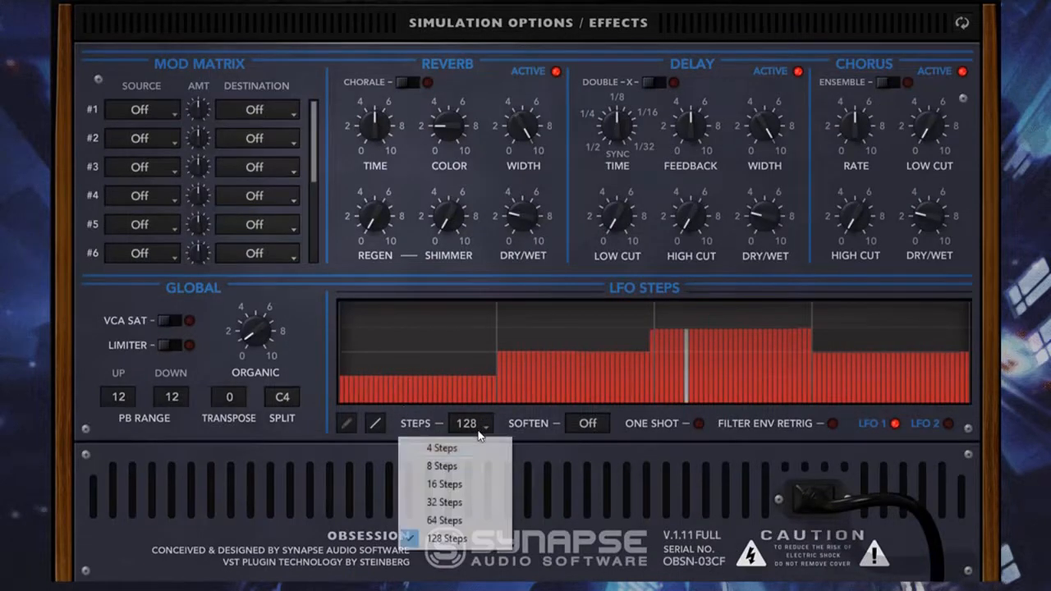
{"action": "left_click", "coordinate": [460, 466]}
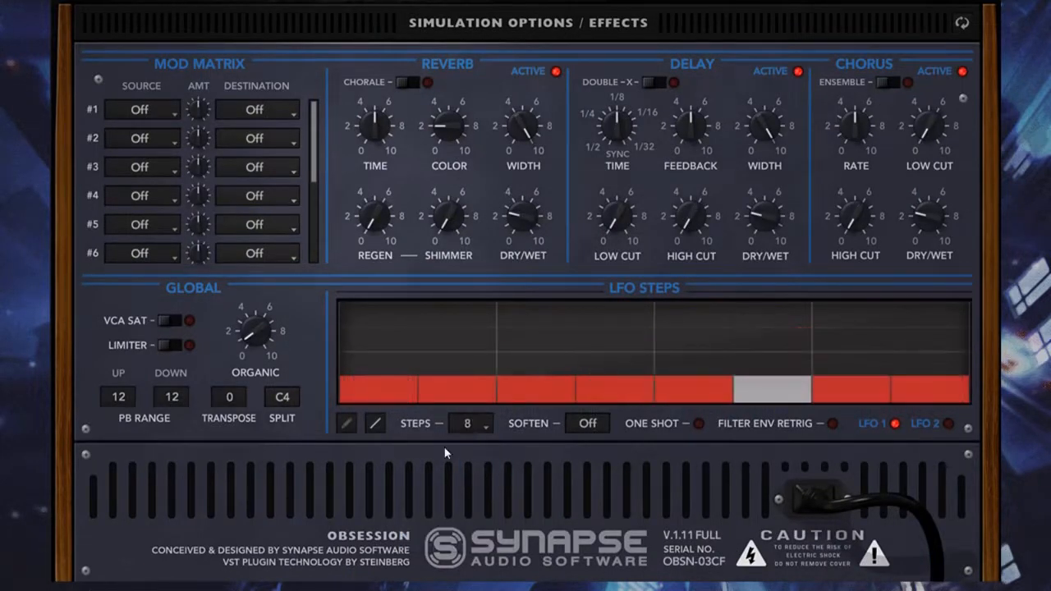
{"action": "left_click", "coordinate": [470, 425]}
{"action": "left_click", "coordinate": [460, 448]}
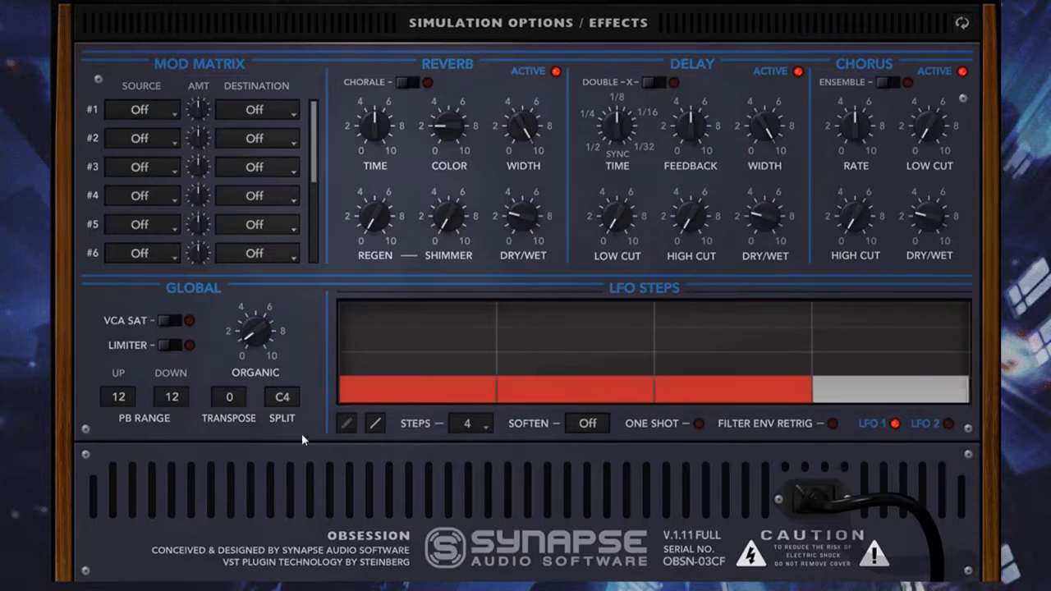
Step: Draw LFO 1 step 2 at half height, step 3 at full height and step 4 at about three-quarter height with the pencil tool
{"action": "left_click", "coordinate": [345, 423]}
{"action": "left_click", "coordinate": [555, 353]}
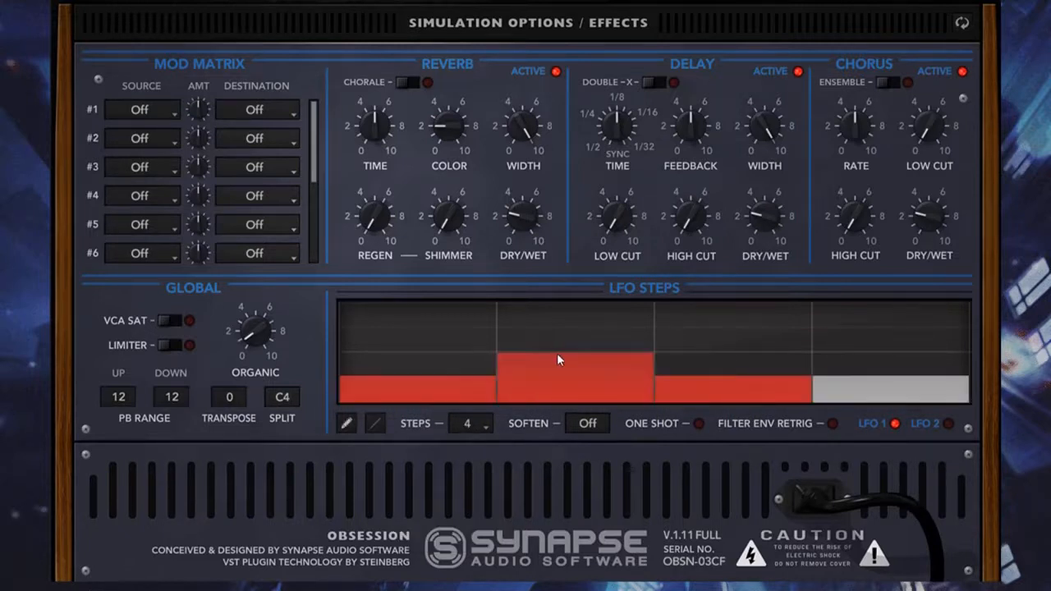
{"action": "left_click", "coordinate": [707, 343]}
{"action": "left_click_drag", "start_coordinate": [707, 345], "coordinate": [699, 292]}
{"action": "left_click_drag", "start_coordinate": [833, 370], "coordinate": [848, 329]}
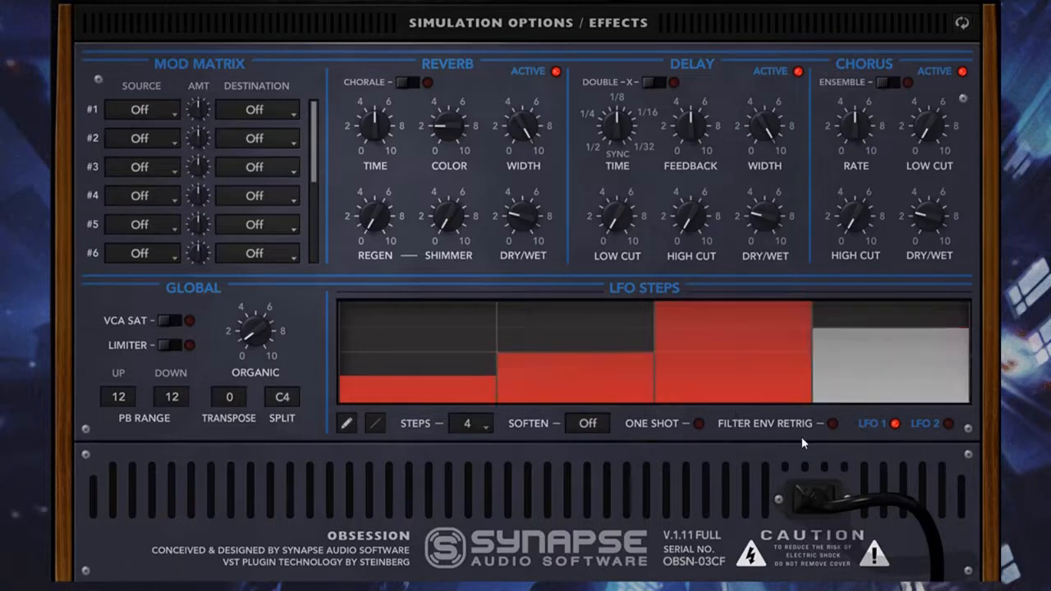
Step: Toggle Filter Env Retrig, and on the front panel lower filter frequency near 0, raise envelope amount to about 9 and set filter sustain to 0
{"action": "left_click", "coordinate": [831, 425]}
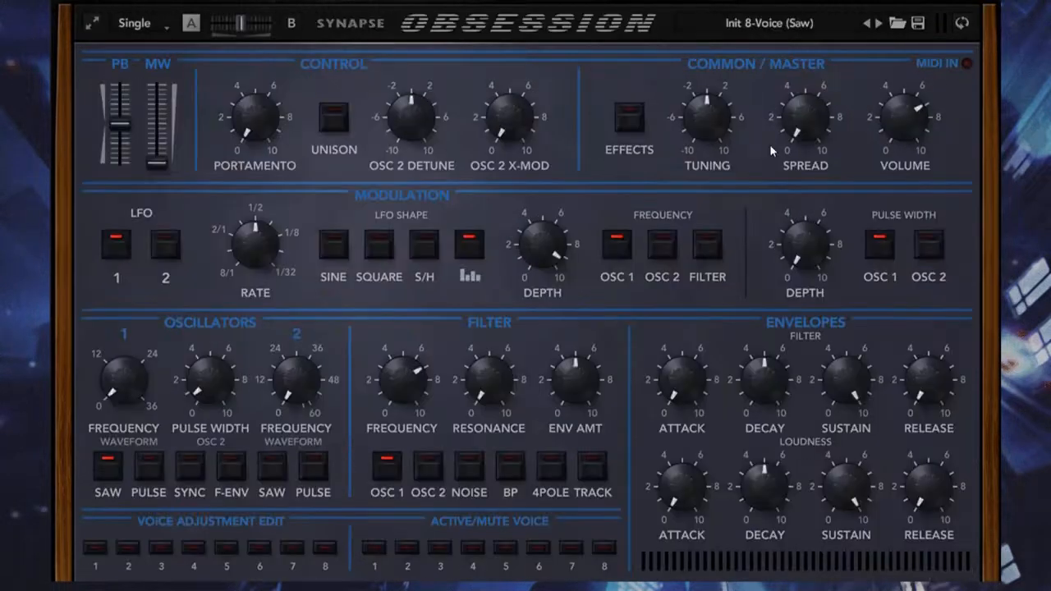
{"action": "left_click_drag", "start_coordinate": [416, 370], "coordinate": [414, 456]}
{"action": "left_click_drag", "start_coordinate": [576, 380], "coordinate": [576, 309]}
{"action": "left_click_drag", "start_coordinate": [403, 379], "coordinate": [402, 396]}
{"action": "left_click_drag", "start_coordinate": [816, 377], "coordinate": [816, 522]}
{"action": "left_click_drag", "start_coordinate": [773, 383], "coordinate": [777, 372]}
{"action": "left_click", "coordinate": [965, 26]}
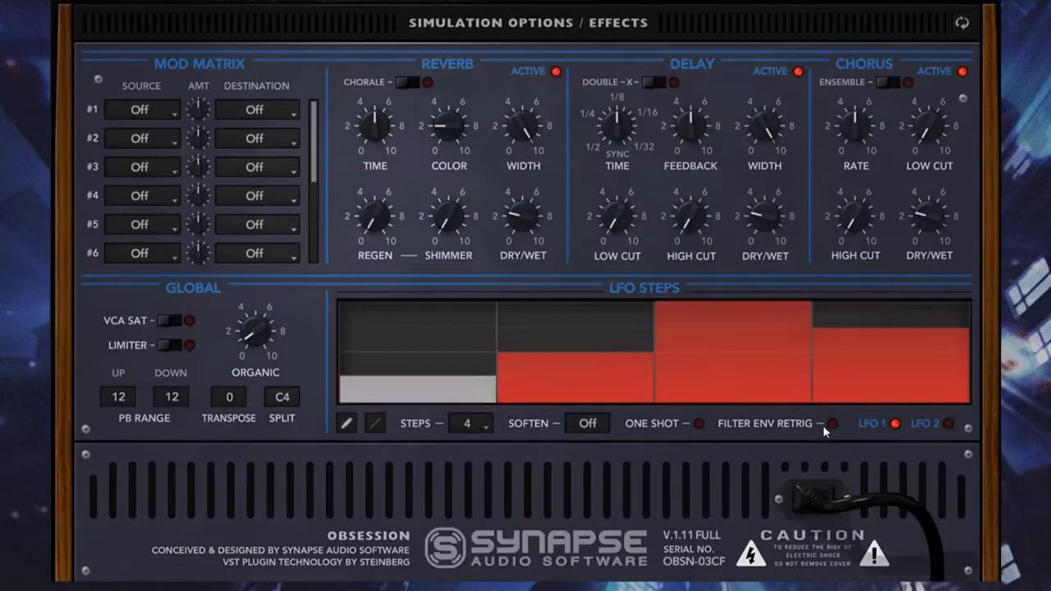
Step: Try Filter Env Retrig for LFO 1, set the filter envelope decay to about 4 on the front panel, and return to the effects page
{"action": "left_click", "coordinate": [832, 424]}
{"action": "left_click", "coordinate": [961, 24]}
{"action": "left_click_drag", "start_coordinate": [765, 373], "coordinate": [772, 407]}
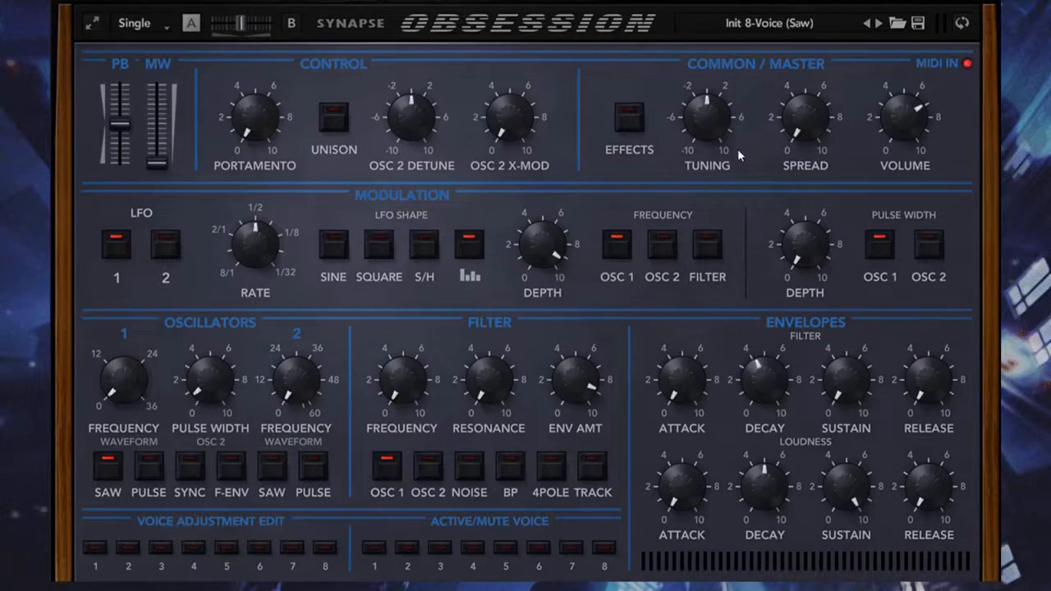
{"action": "left_click", "coordinate": [622, 121]}
{"action": "left_click", "coordinate": [626, 123]}
{"action": "left_click", "coordinate": [961, 23]}
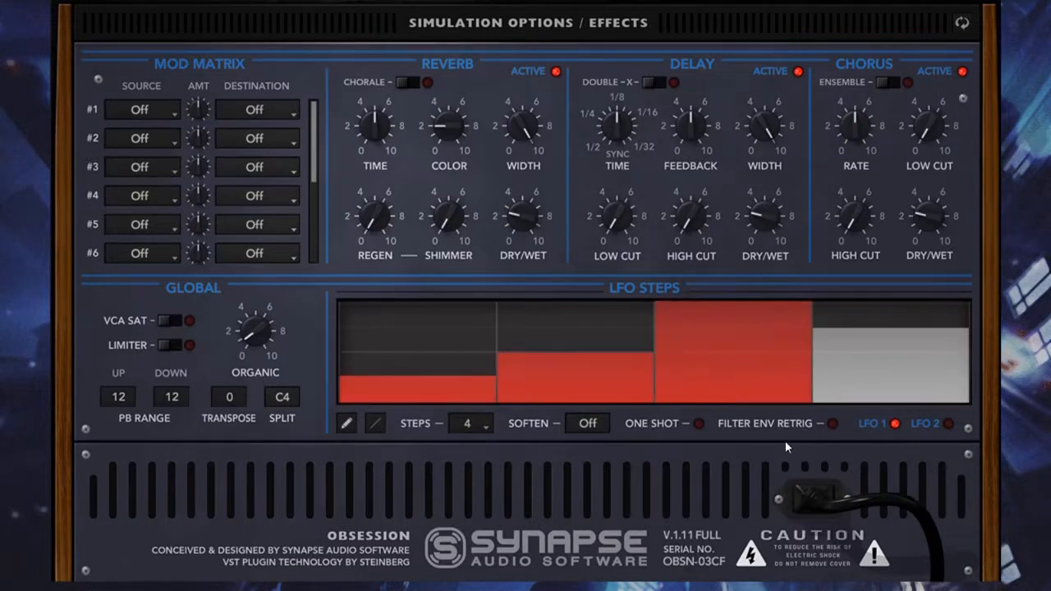
Step: Turn on One Shot for LFO 1 and review the LFO shape options on the front panel
{"action": "left_click", "coordinate": [699, 426]}
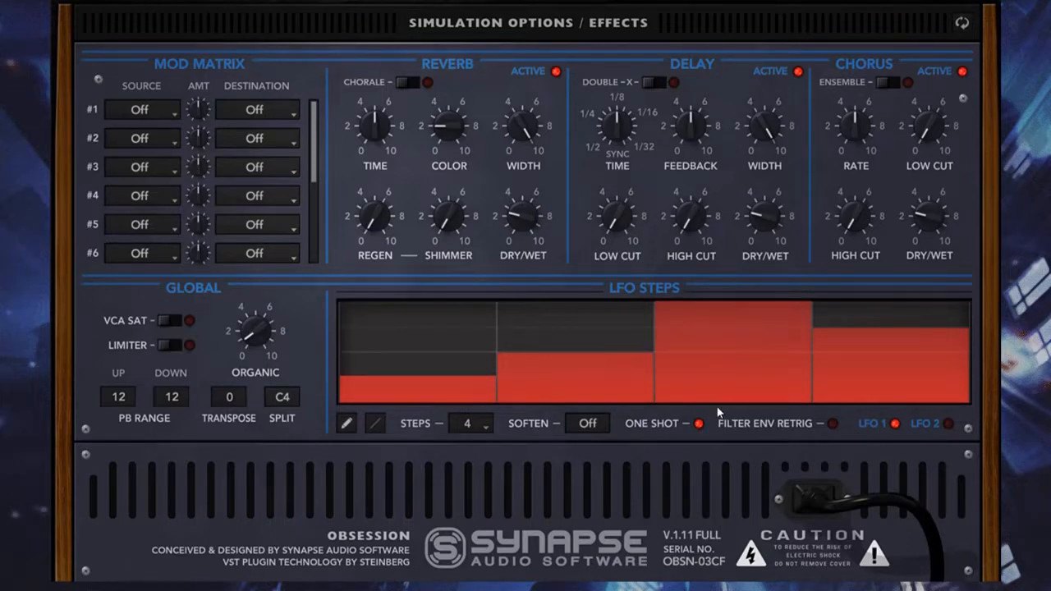
{"action": "left_click", "coordinate": [958, 24]}
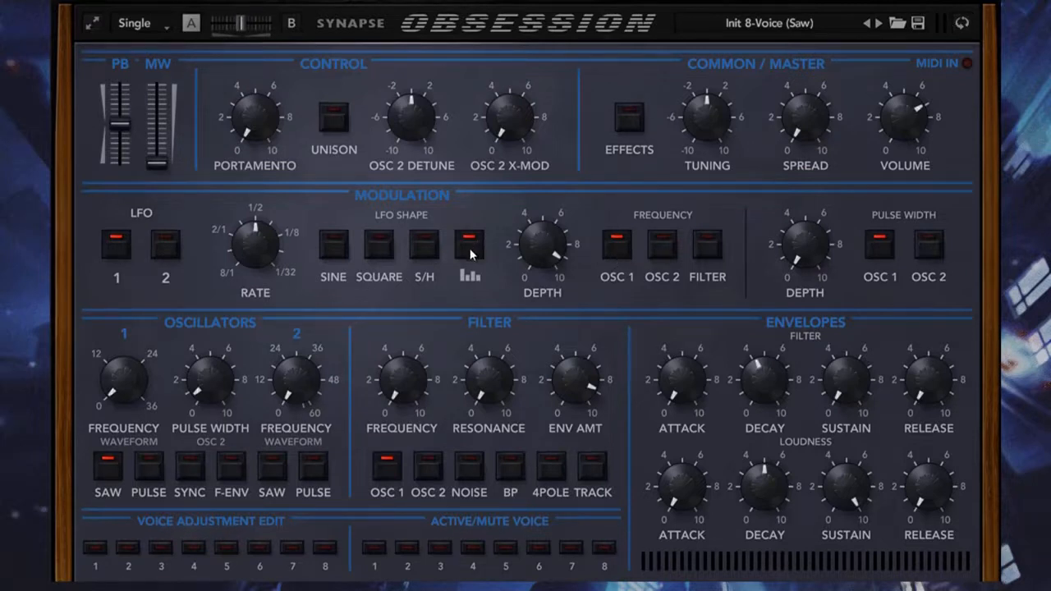
{"action": "left_click", "coordinate": [968, 20]}
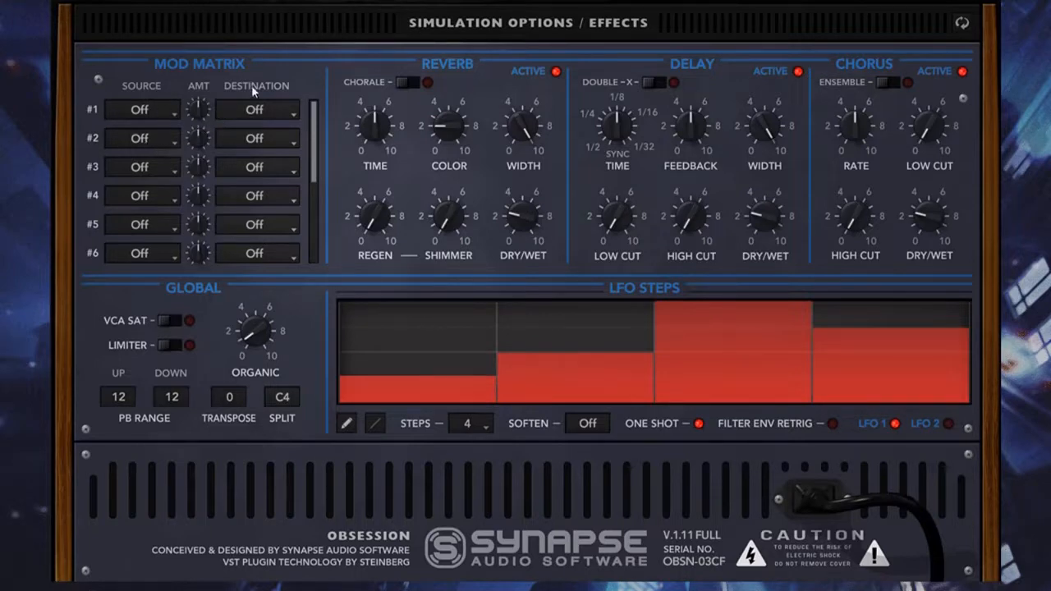
{"action": "left_click", "coordinate": [962, 24]}
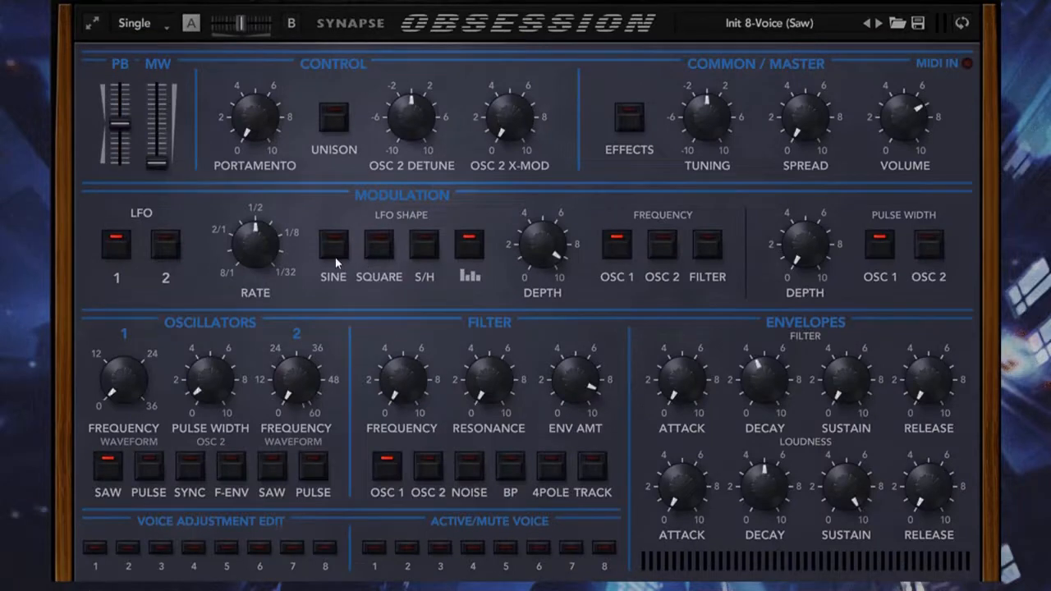
{"action": "left_click", "coordinate": [955, 27]}
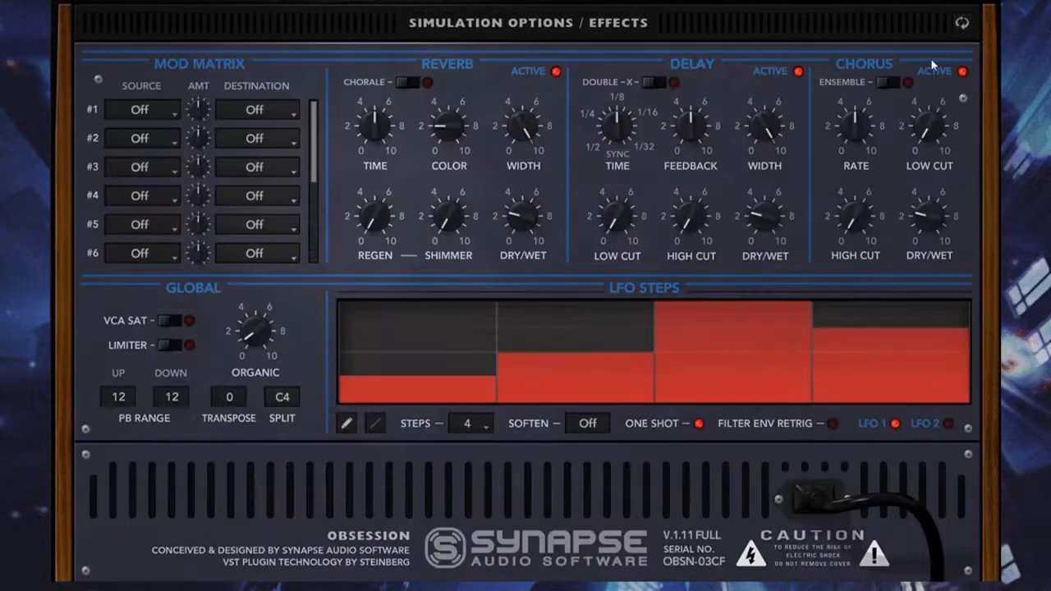
Step: Try 64 steps for LFO 1, set it to 128 steps, and draw a descending line from full height to zero across the pattern
{"action": "left_click", "coordinate": [476, 432]}
{"action": "left_click", "coordinate": [468, 523]}
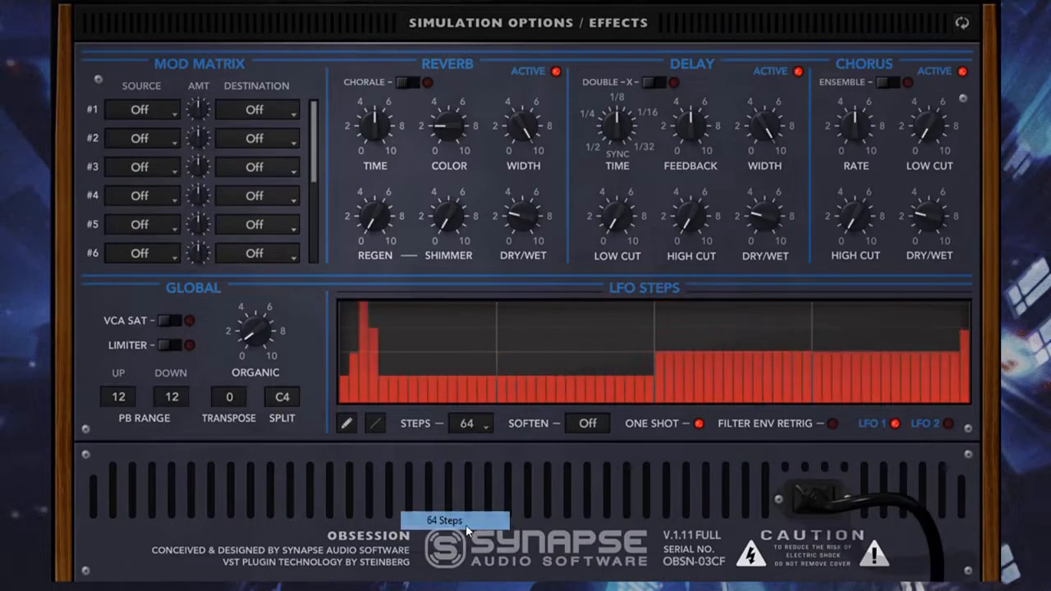
{"action": "left_click", "coordinate": [486, 429]}
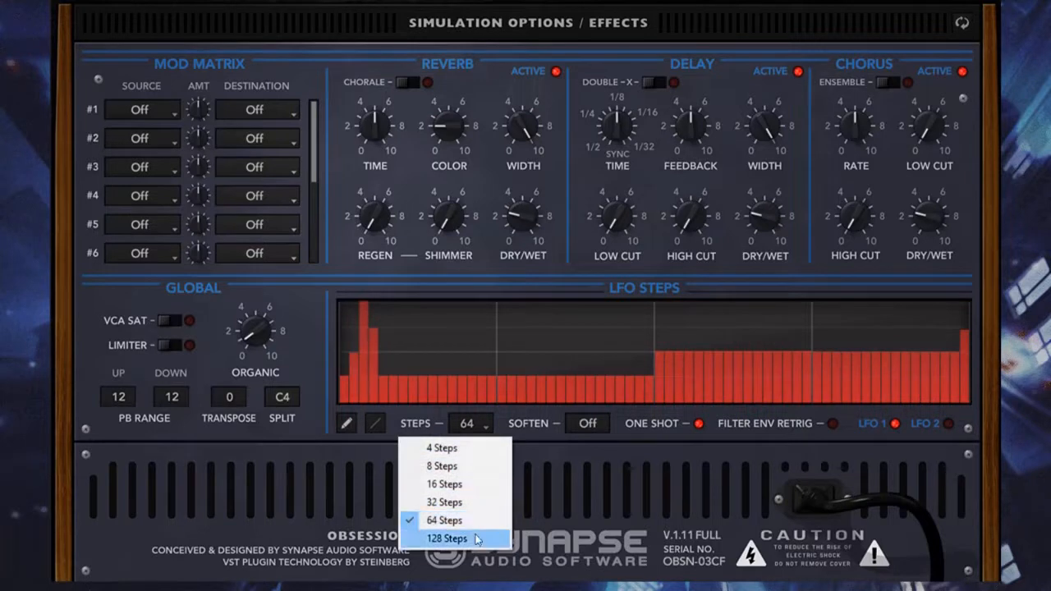
{"action": "left_click", "coordinate": [447, 539]}
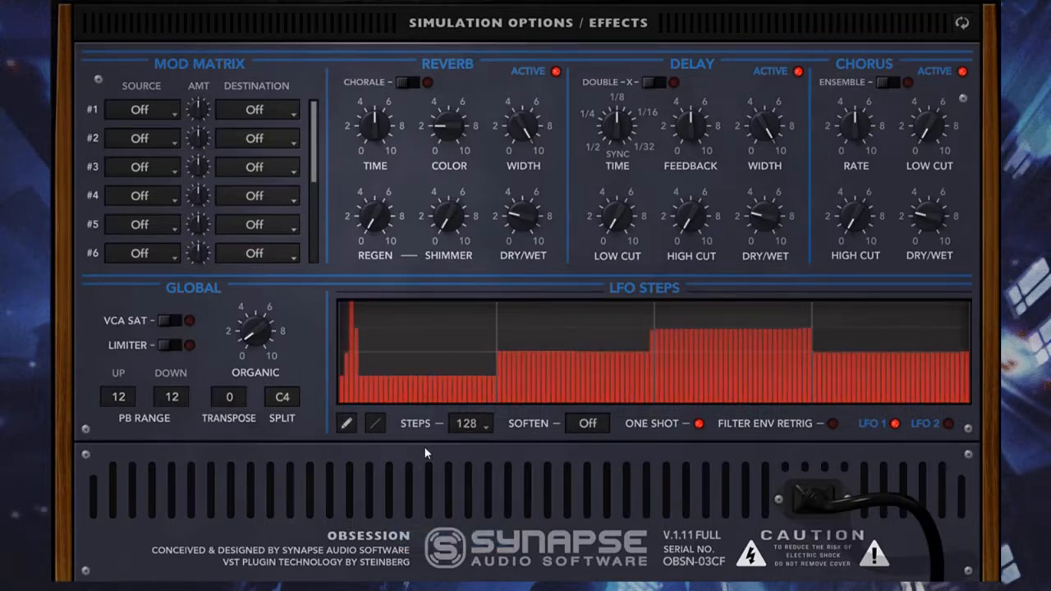
{"action": "left_click_drag", "start_coordinate": [343, 304], "coordinate": [977, 435]}
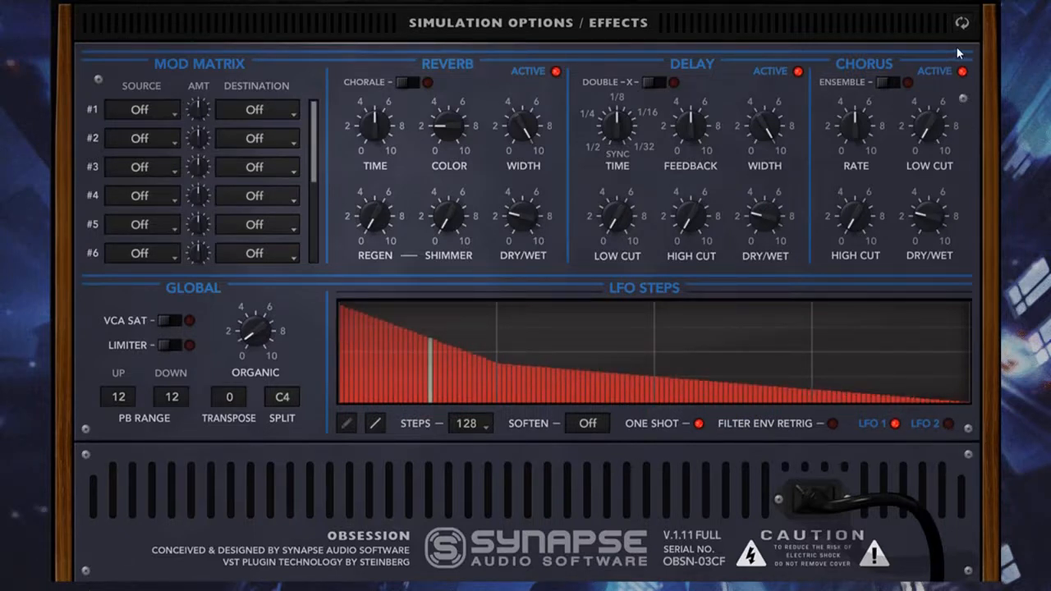
Step: On the front panel, set the filter frequency to about 6 and the filter envelope attack to about 7
{"action": "left_click", "coordinate": [962, 22]}
{"action": "left_click_drag", "start_coordinate": [430, 386], "coordinate": [430, 361]}
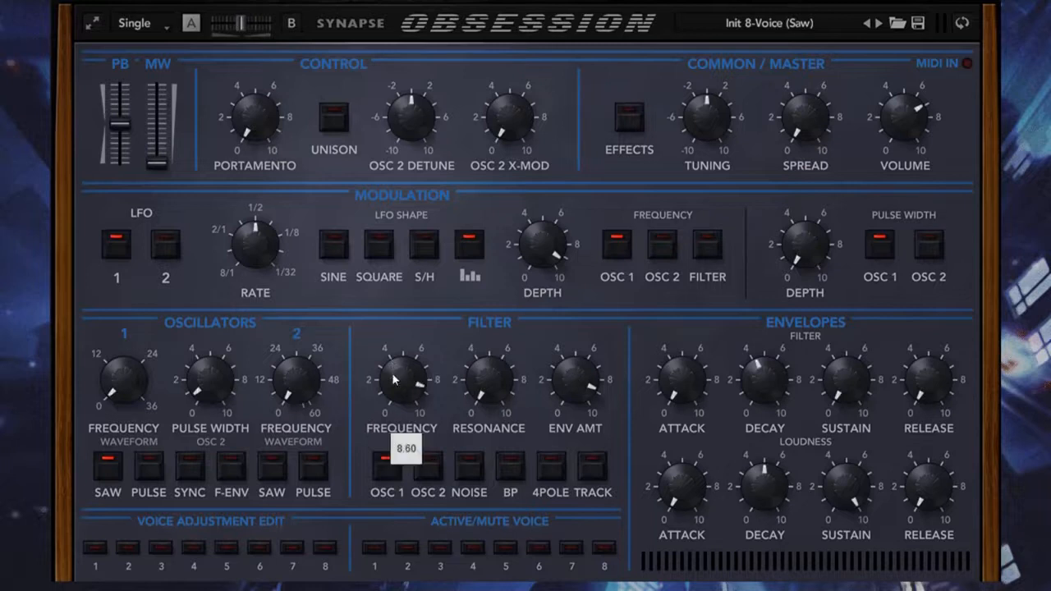
{"action": "left_click_drag", "start_coordinate": [683, 379], "coordinate": [695, 351]}
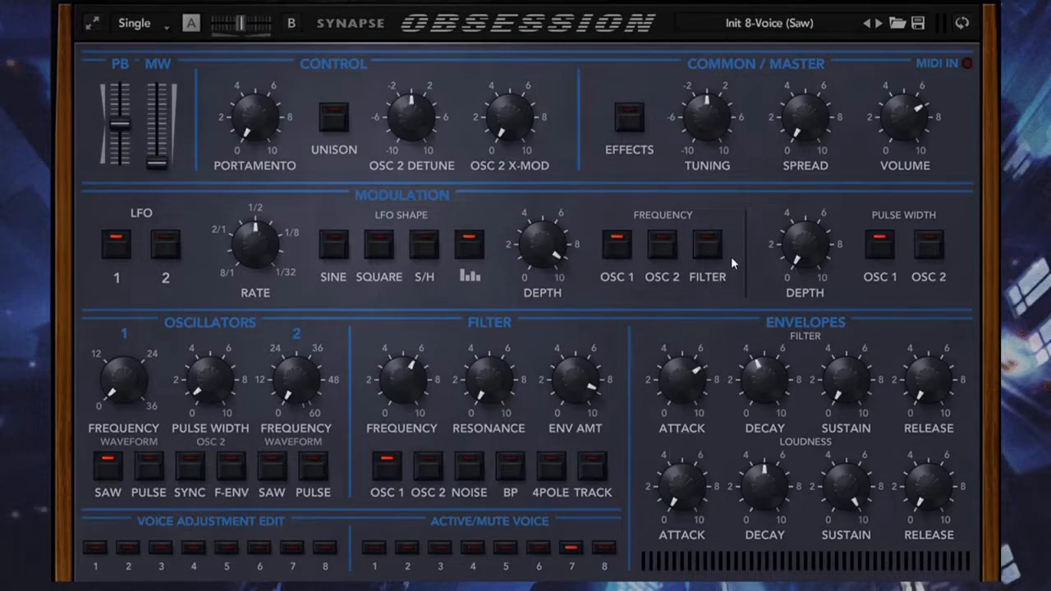
Step: Set the loudness envelope's sustain to about 1.5, decay to about 8.5 and attack to about 7, and return to the effects page
{"action": "left_click_drag", "start_coordinate": [845, 486], "coordinate": [845, 513]}
{"action": "left_click_drag", "start_coordinate": [764, 486], "coordinate": [810, 523]}
{"action": "left_click_drag", "start_coordinate": [682, 486], "coordinate": [682, 462]}
{"action": "left_click", "coordinate": [961, 23]}
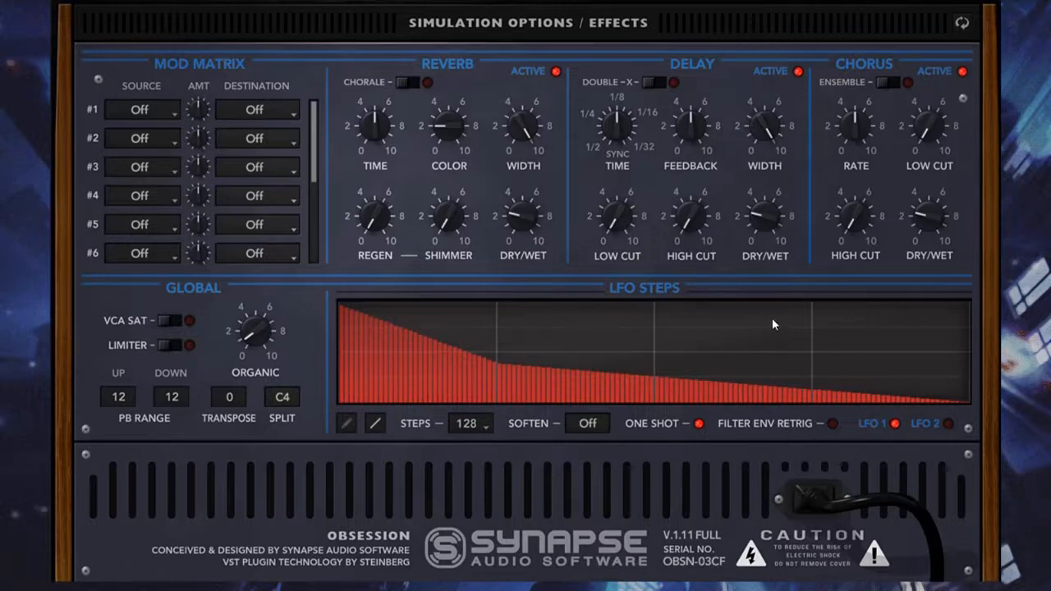
Step: Turn off oscillator 1 frequency modulation on the front panel, and set the source of mod matrix slot 1 to LFO 1
{"action": "left_click", "coordinate": [957, 27]}
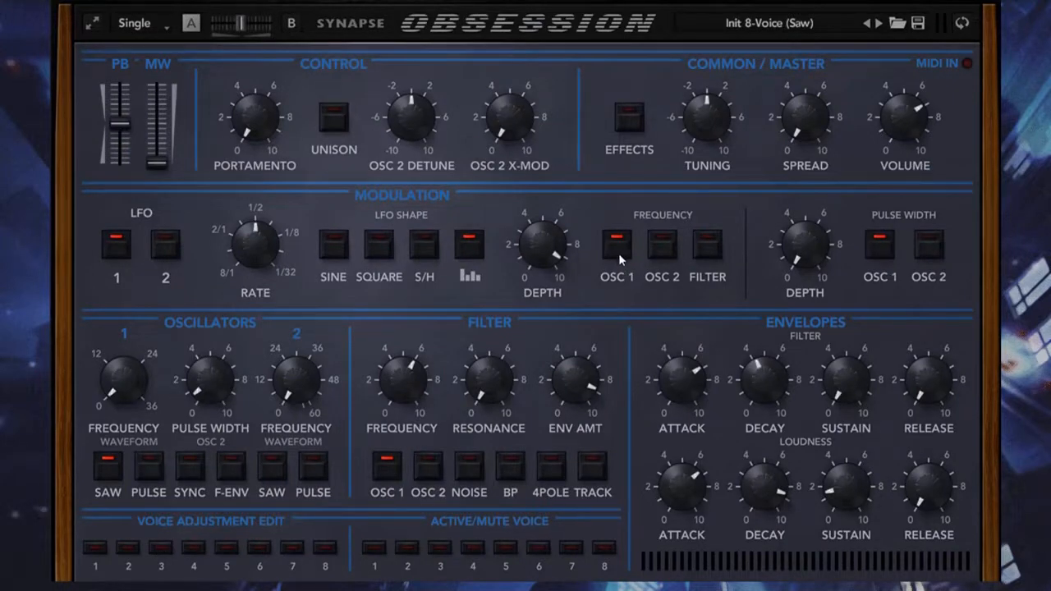
{"action": "left_click", "coordinate": [962, 23]}
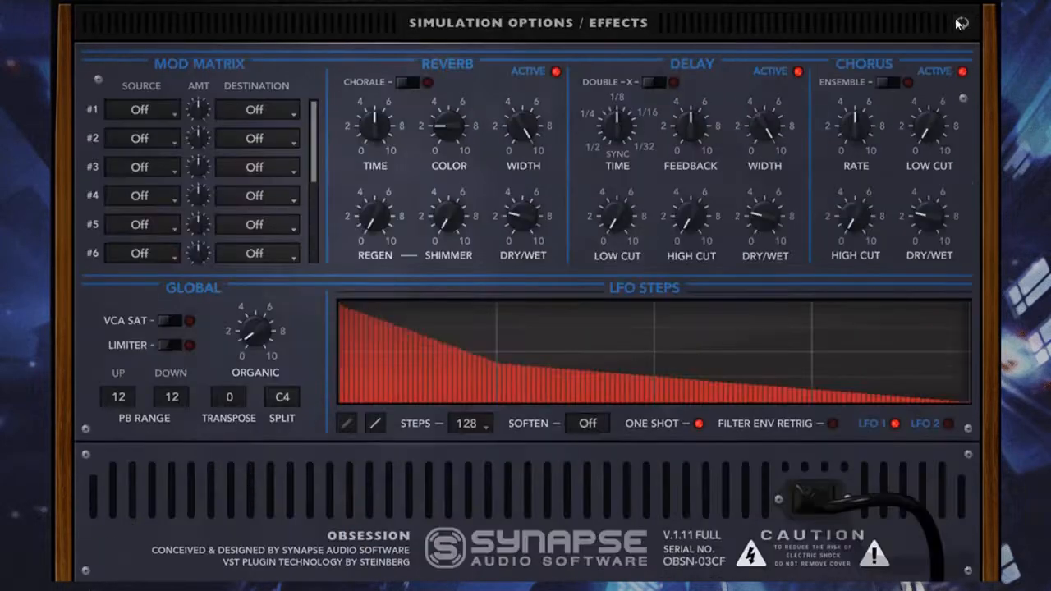
{"action": "left_click", "coordinate": [153, 111]}
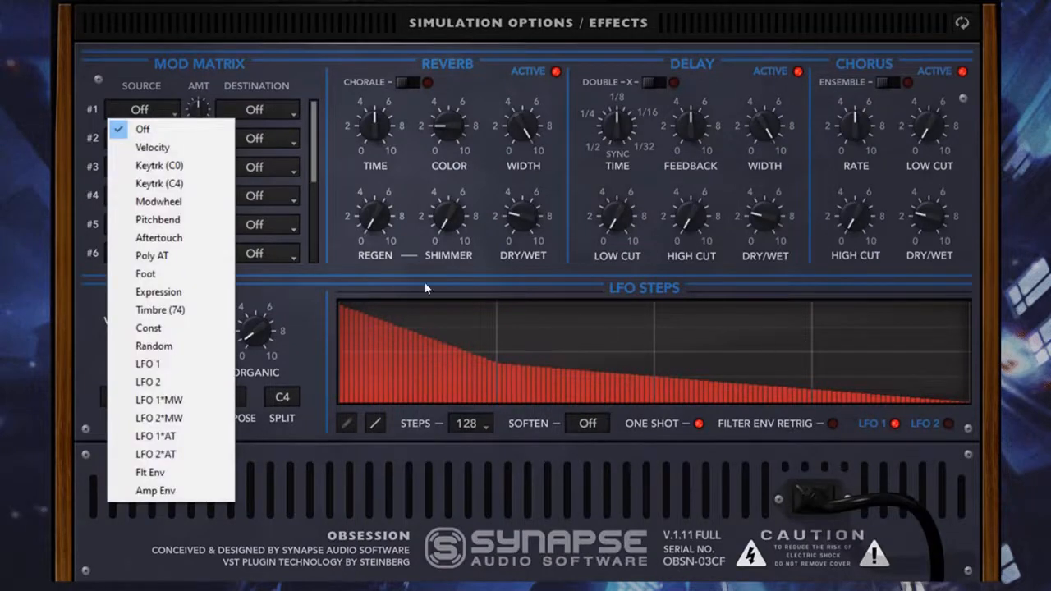
{"action": "left_click", "coordinate": [147, 364]}
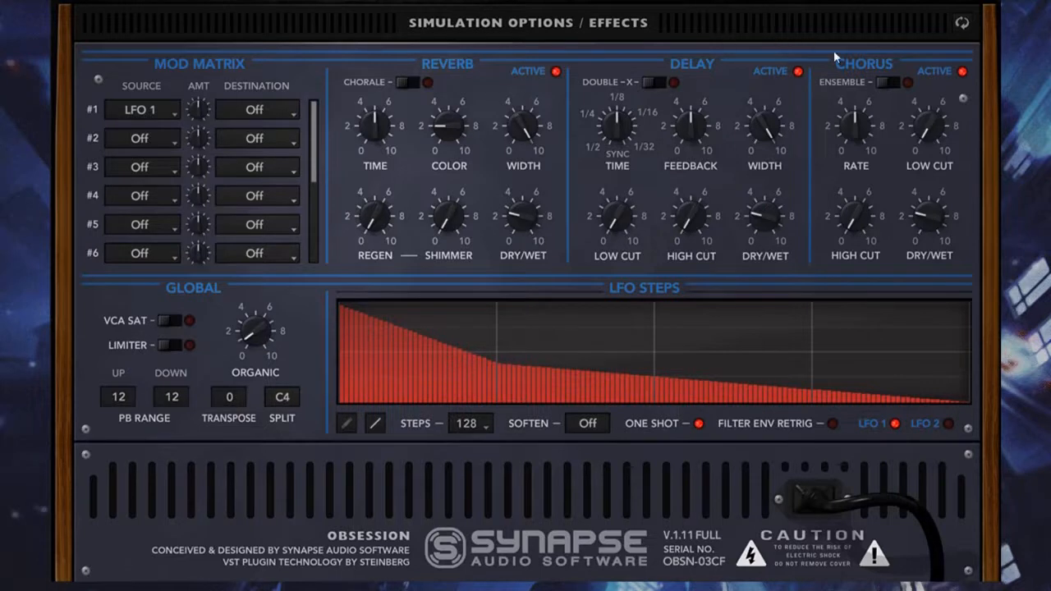
Step: Deactivate the delay, enable the effects on the front panel, and return to the effects page
{"action": "left_click", "coordinate": [797, 71]}
{"action": "left_click", "coordinate": [961, 25]}
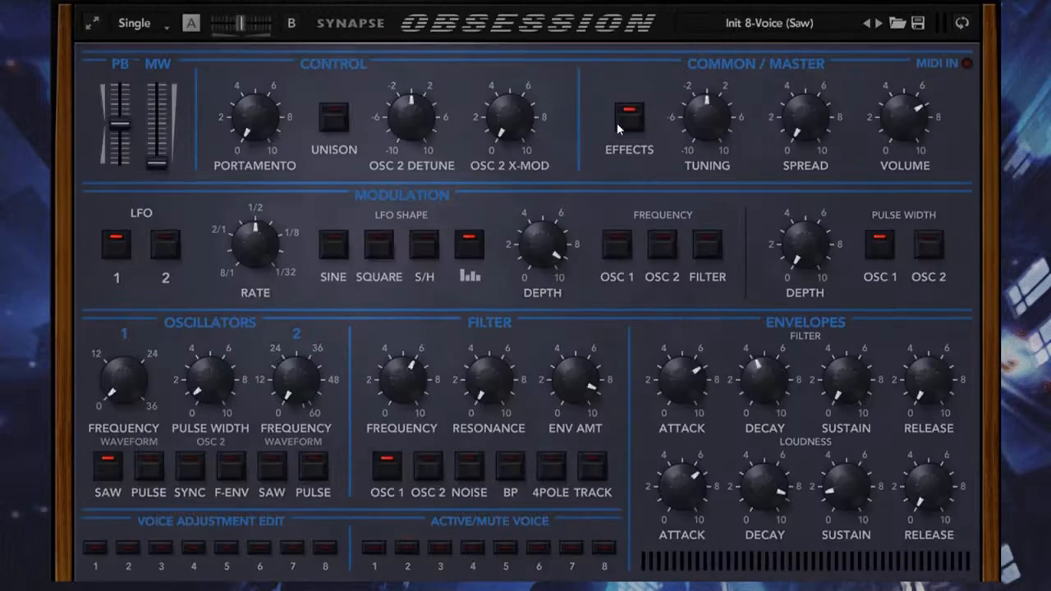
{"action": "left_click", "coordinate": [960, 26]}
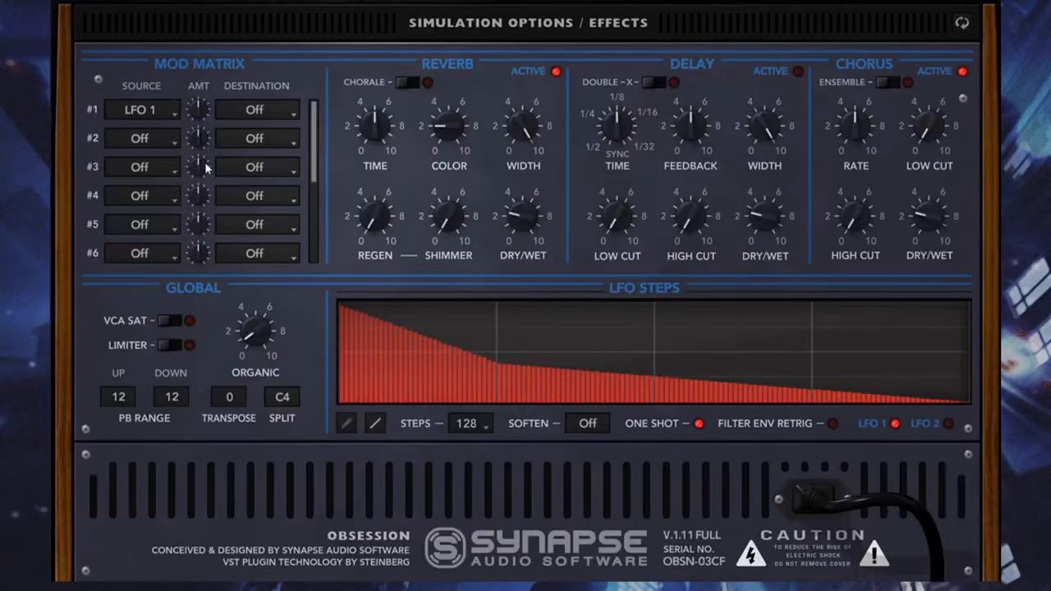
Step: Set the destination of mod matrix slot 1 to CH Dry/Wet and try a higher modulation amount
{"action": "left_click", "coordinate": [258, 110]}
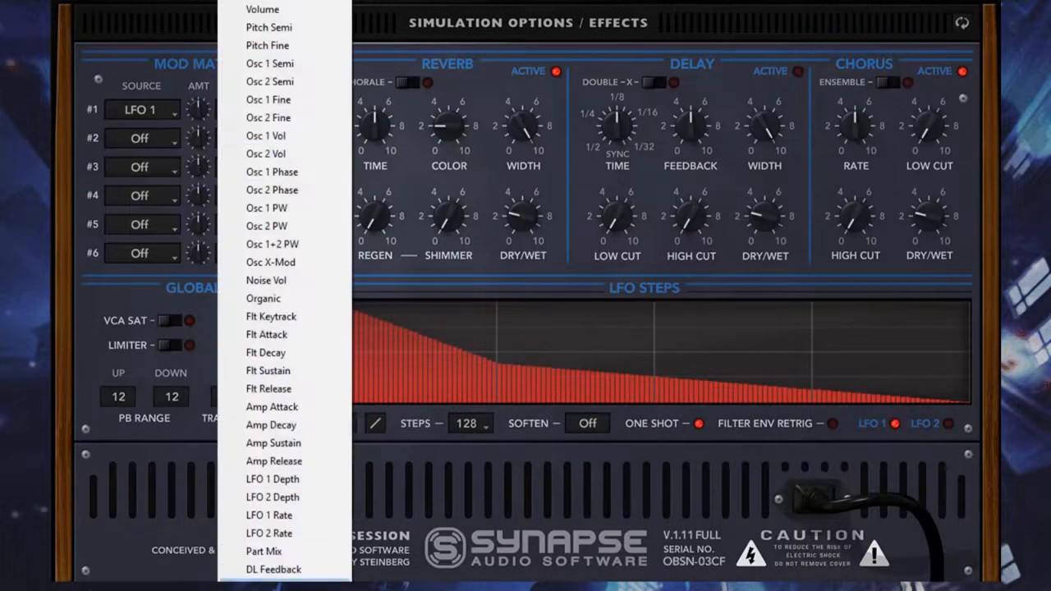
{"action": "scroll", "coordinate": [284, 329], "scroll_direction": "down", "scroll_amount": 4}
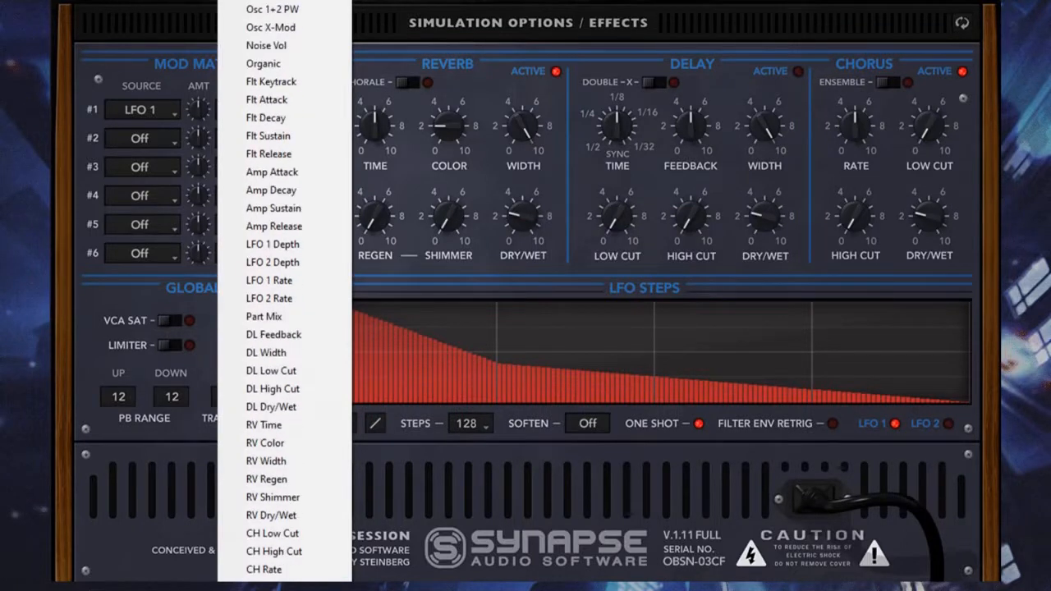
{"action": "left_click", "coordinate": [270, 580]}
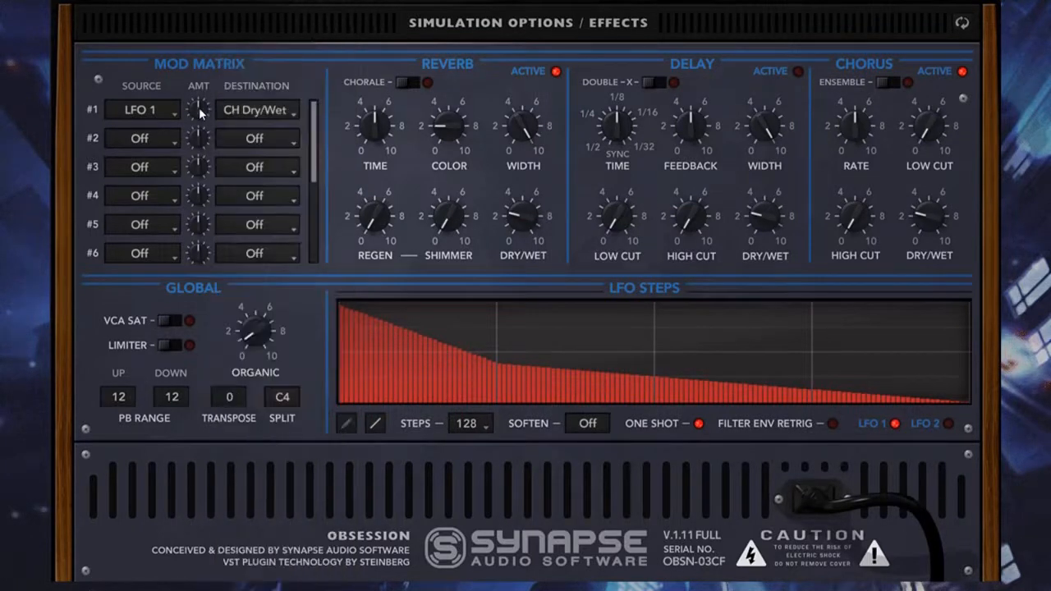
{"action": "left_click_drag", "start_coordinate": [199, 112], "coordinate": [234, 29]}
{"action": "left_click", "coordinate": [961, 23]}
{"action": "left_click", "coordinate": [962, 23]}
Step: Raise the chorus rate to about 8.15 and set the amount of mod matrix slot 1 to nearly full
{"action": "left_click_drag", "start_coordinate": [198, 138], "coordinate": [198, 133]}
{"action": "left_click_drag", "start_coordinate": [855, 123], "coordinate": [846, 27]}
{"action": "mouse_move", "coordinate": [200, 111]}
{"action": "left_click_drag", "start_coordinate": [854, 154], "coordinate": [854, 140]}
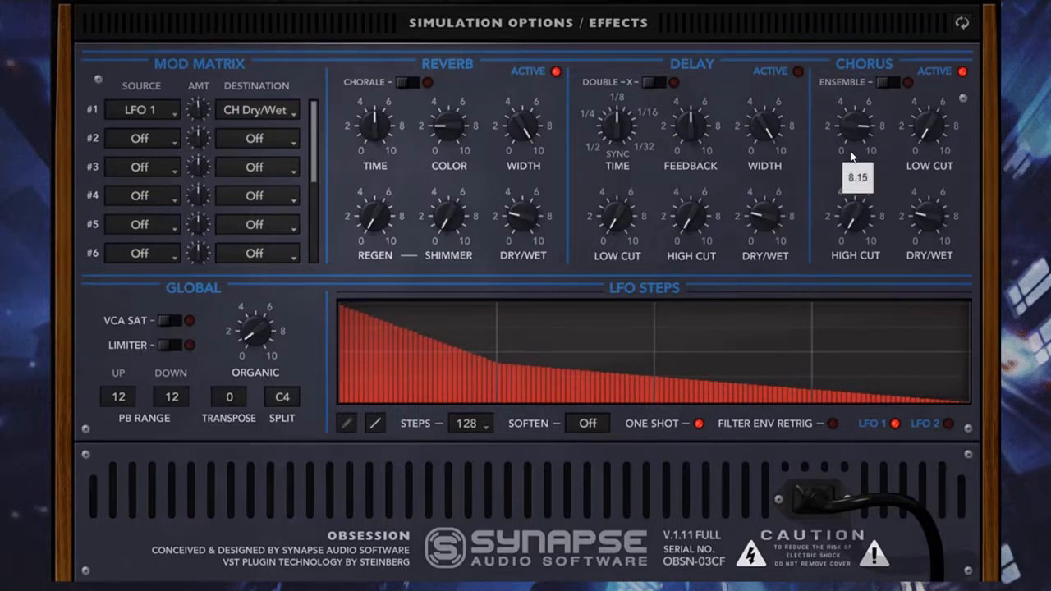
{"action": "left_click_drag", "start_coordinate": [197, 115], "coordinate": [203, 44]}
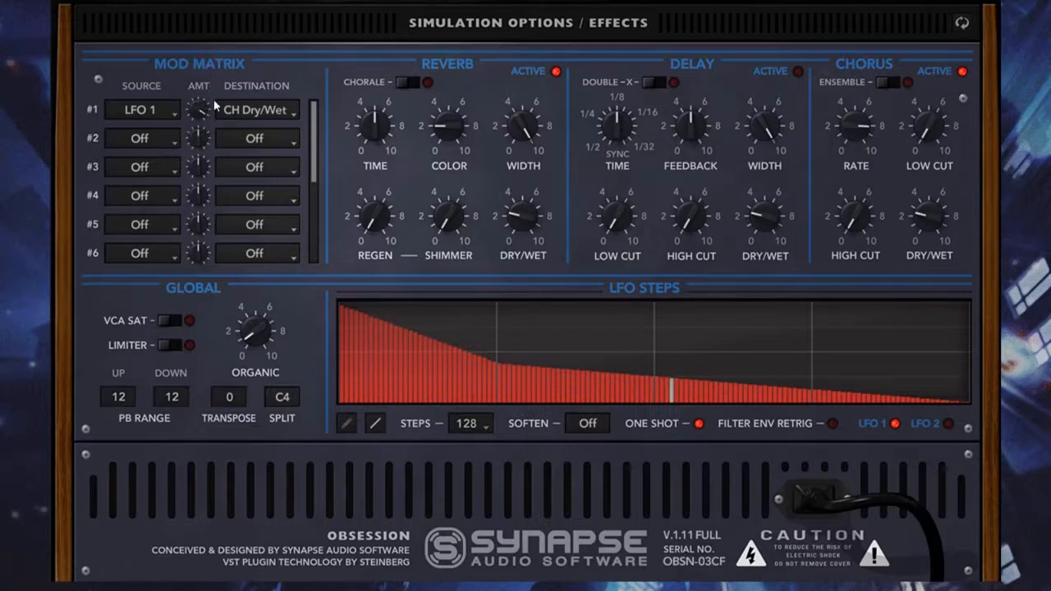
Step: Redraw the LFO 1 pattern as a line falling from full to about one-third height at the middle, followed by a low slope to zero
{"action": "left_click_drag", "start_coordinate": [348, 310], "coordinate": [657, 369]}
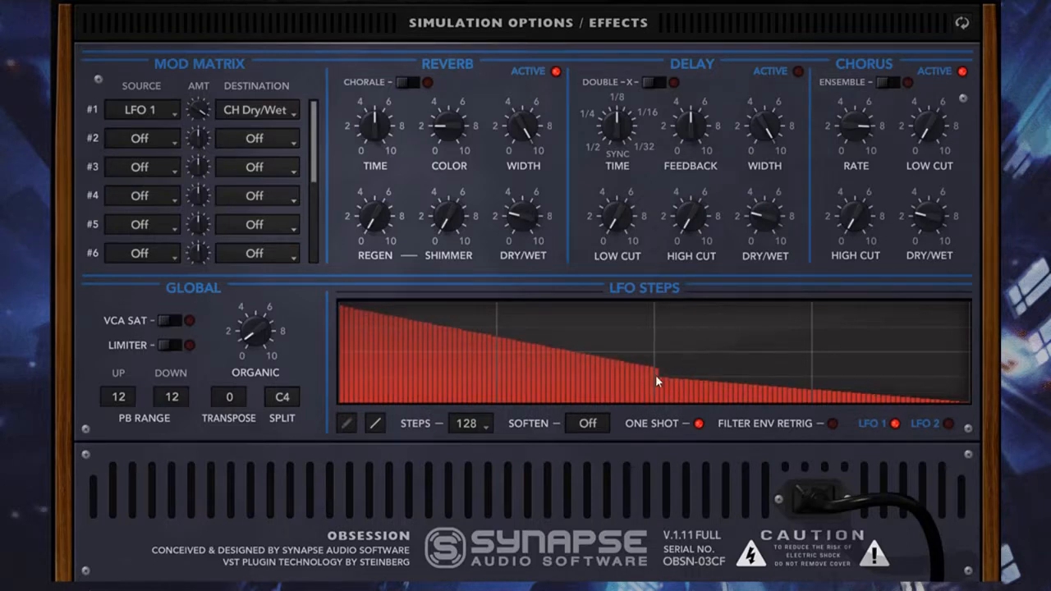
{"action": "left_click_drag", "start_coordinate": [690, 404], "coordinate": [964, 402]}
{"action": "mouse_move", "coordinate": [669, 397]}
{"action": "left_mouse_down"}
{"action": "mouse_move", "coordinate": [822, 431]}
{"action": "mouse_move", "coordinate": [981, 432]}
{"action": "left_mouse_up"}
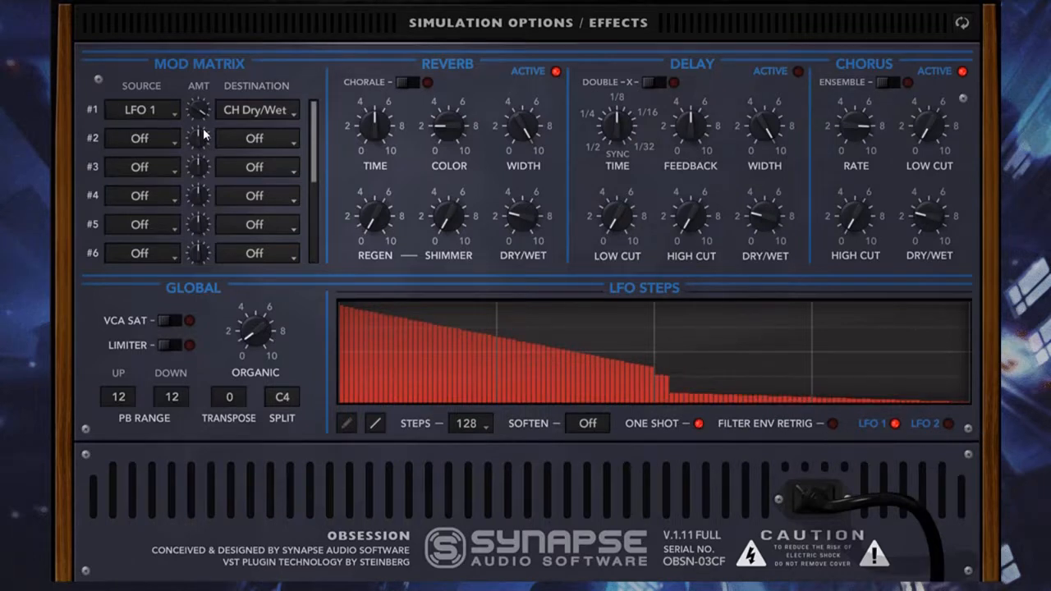
Step: Lower the chorus dry/wet to about 1.5, slow down the LFO 1 rate on the front panel, and return to the effects page
{"action": "mouse_move", "coordinate": [212, 105]}
{"action": "left_click_drag", "start_coordinate": [928, 211], "coordinate": [927, 219]}
{"action": "left_click", "coordinate": [962, 25]}
{"action": "mouse_move", "coordinate": [251, 266]}
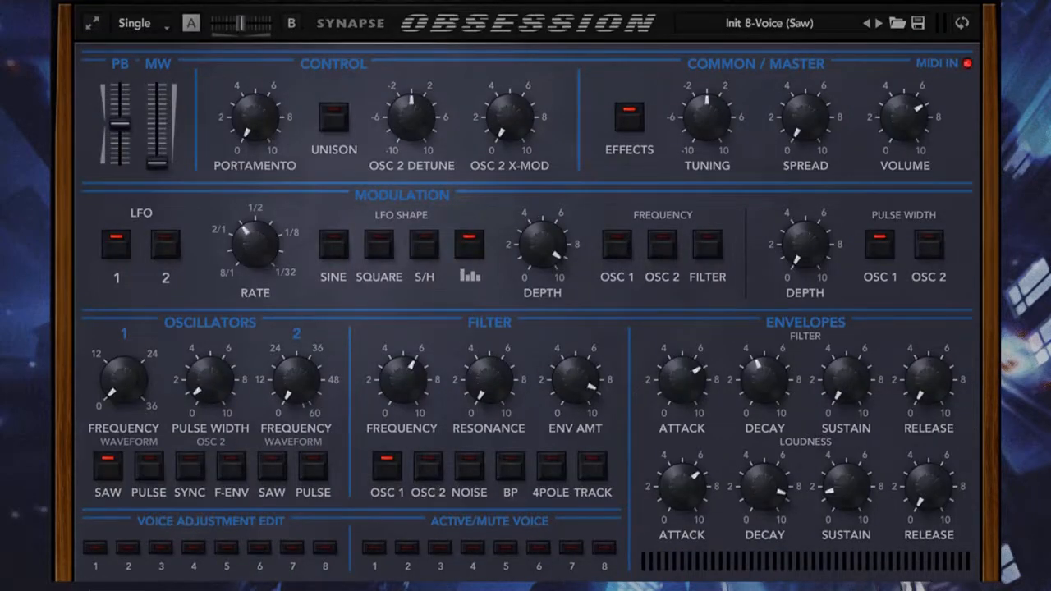
{"action": "left_click", "coordinate": [962, 24]}
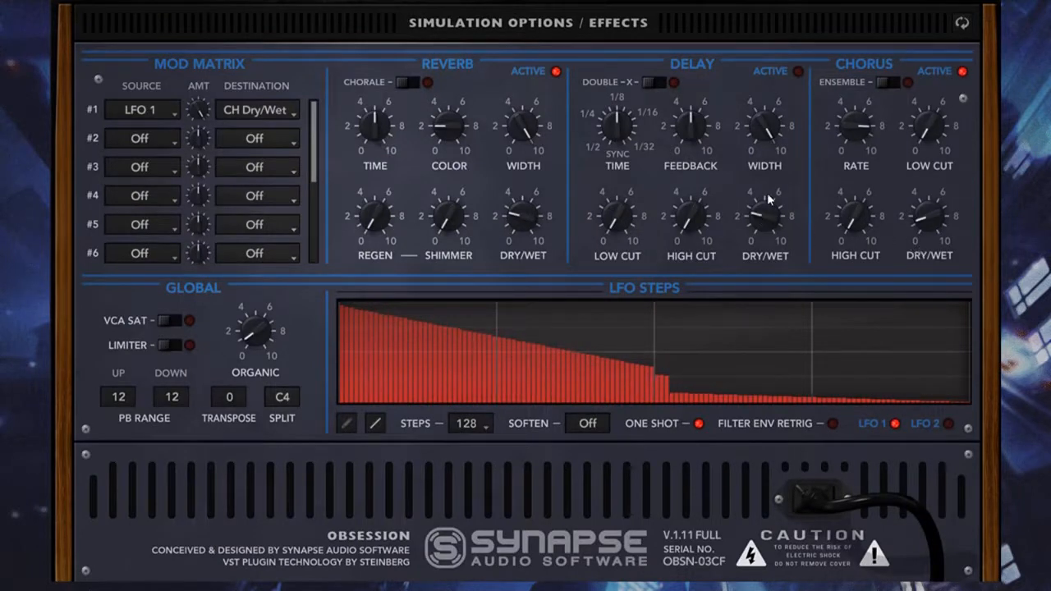
Step: Raise the chorus rate to maximum, and on the front panel lower the filter envelope attack and toggle the effects
{"action": "left_click_drag", "start_coordinate": [856, 123], "coordinate": [868, 88]}
{"action": "left_click", "coordinate": [962, 23]}
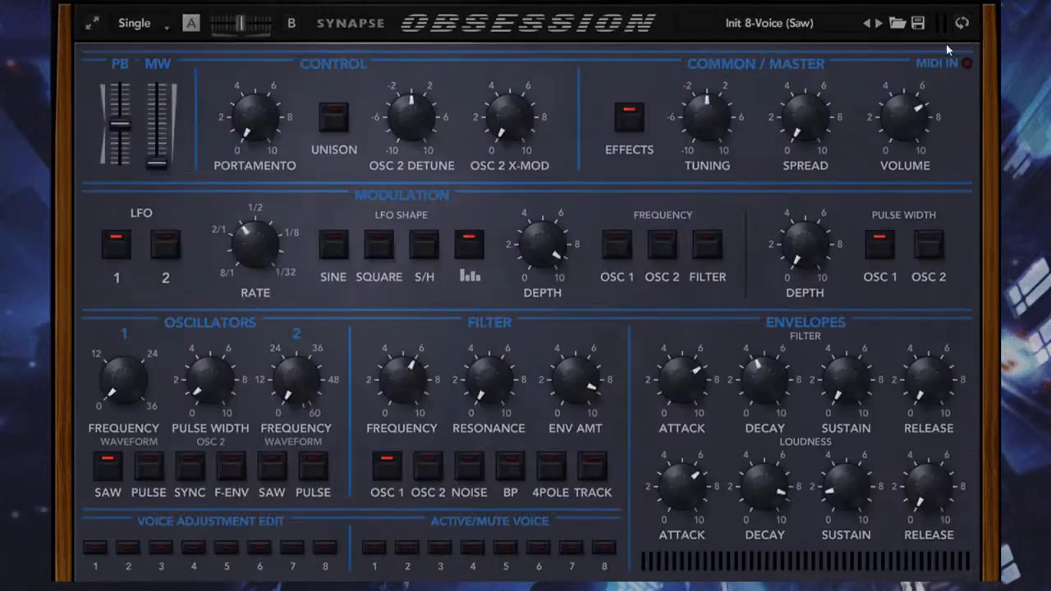
{"action": "left_click_drag", "start_coordinate": [691, 390], "coordinate": [688, 574]}
{"action": "left_click", "coordinate": [626, 125]}
{"action": "left_click", "coordinate": [961, 24]}
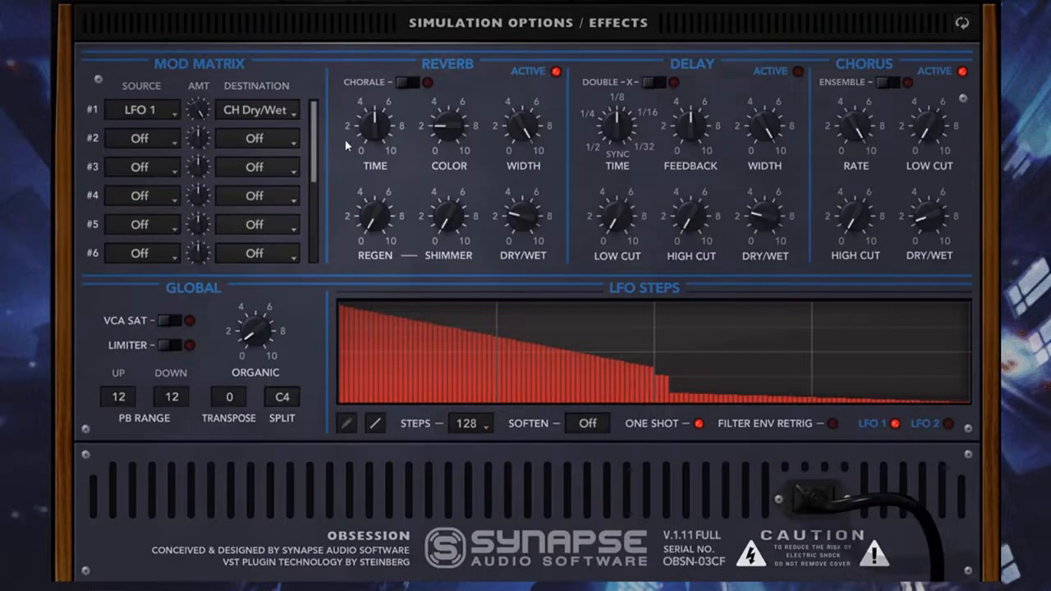
Step: Set the source of mod matrix slot 1 to Off and return to the front panel
{"action": "left_click", "coordinate": [138, 110]}
{"action": "left_click", "coordinate": [193, 130]}
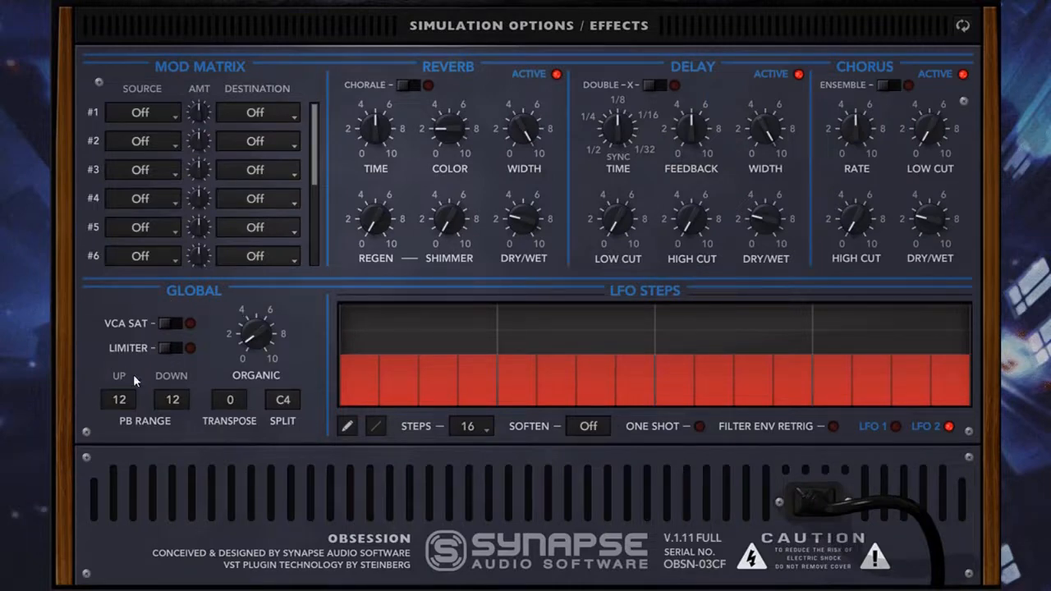
{"action": "left_click", "coordinate": [962, 27]}
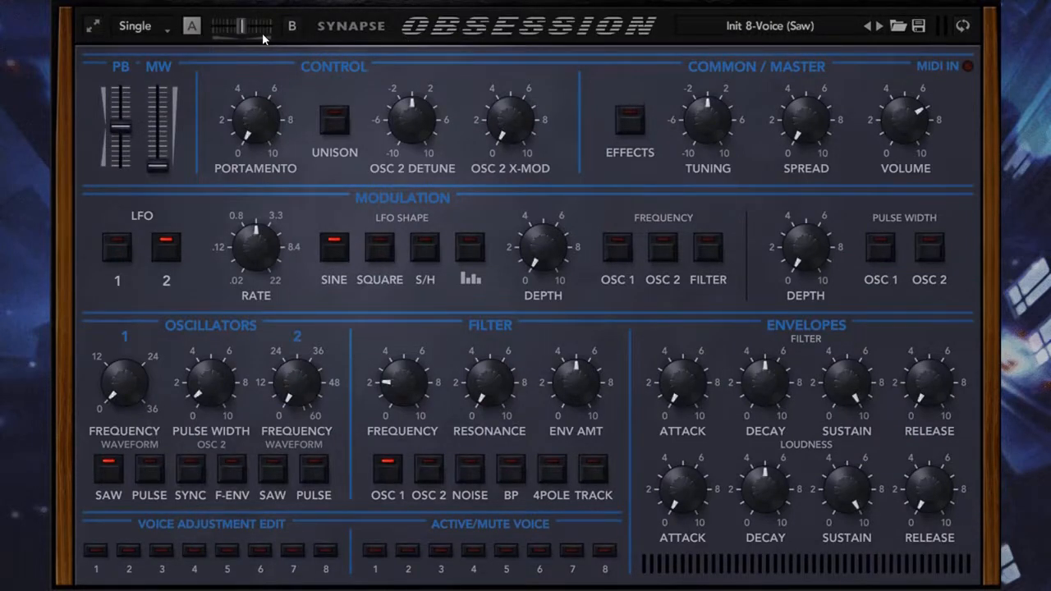
Step: Turn on VCA saturation in the global options, switching between the front panel and the effects page
{"action": "left_click", "coordinate": [961, 27]}
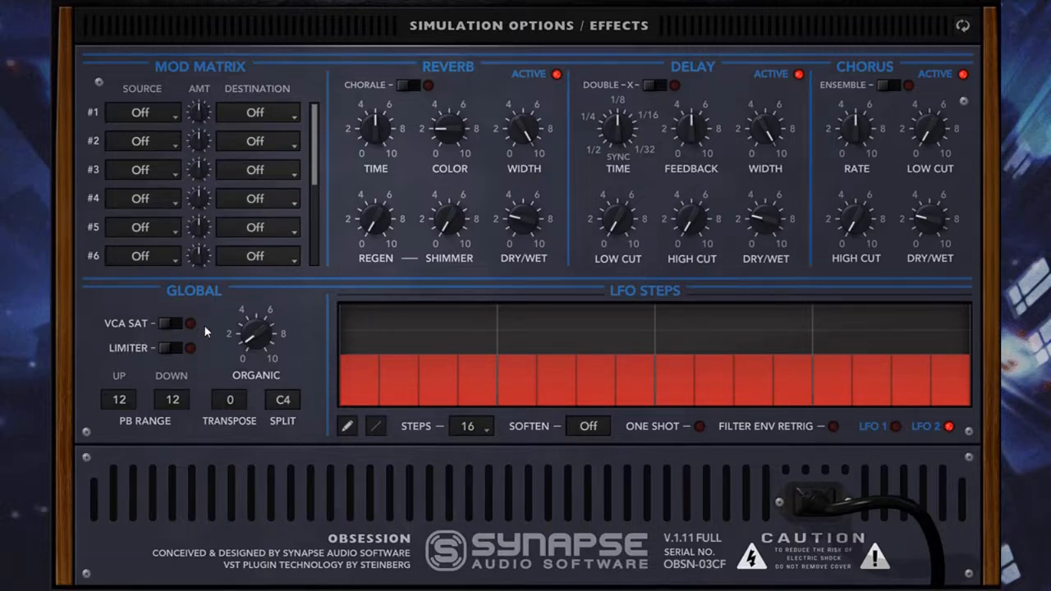
{"action": "left_click", "coordinate": [954, 31]}
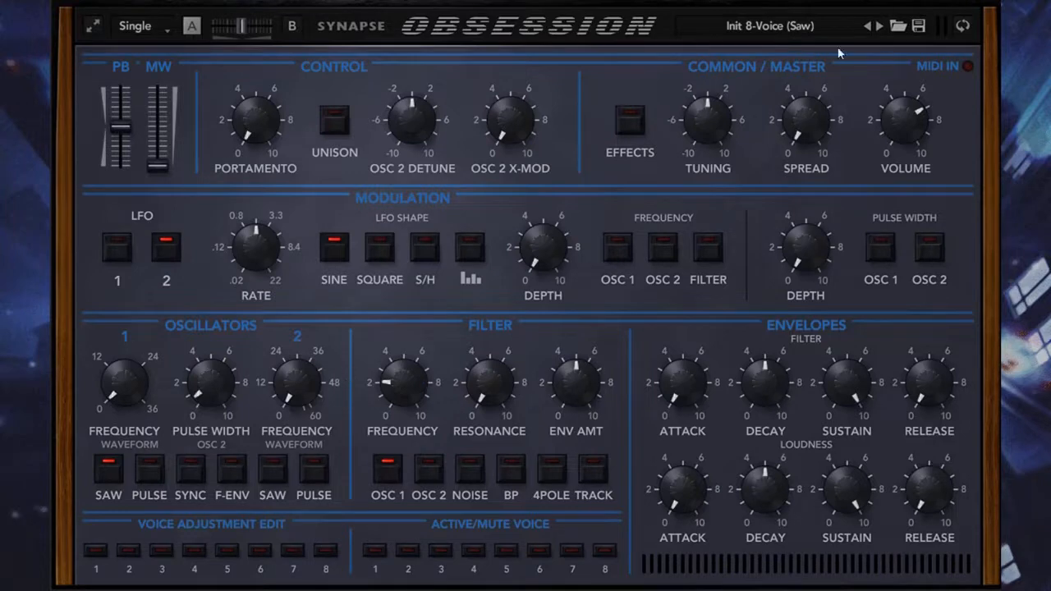
{"action": "left_click", "coordinate": [964, 34]}
{"action": "left_click", "coordinate": [964, 35]}
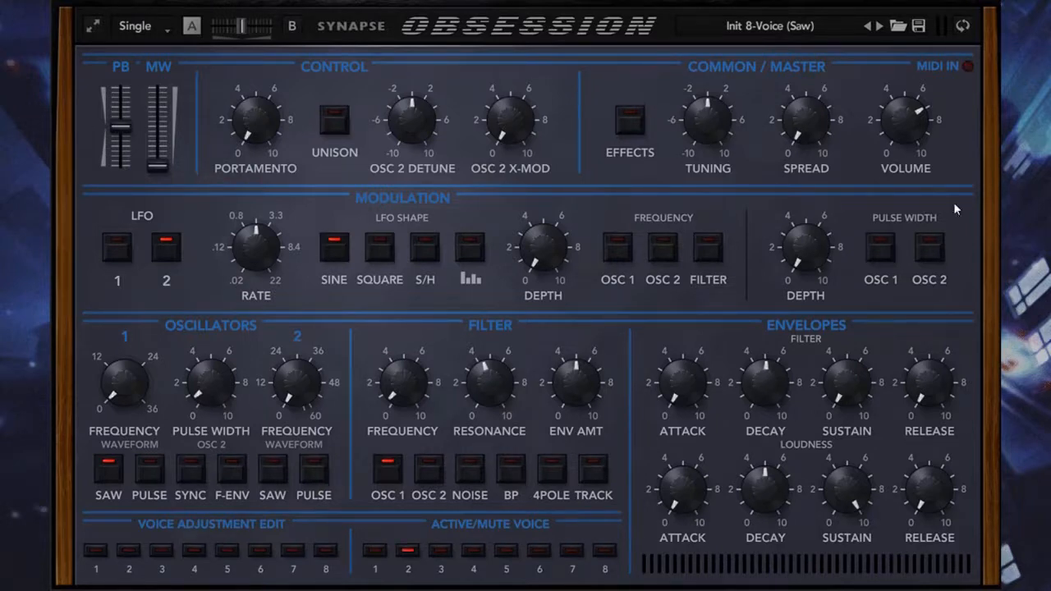
{"action": "left_click", "coordinate": [962, 28]}
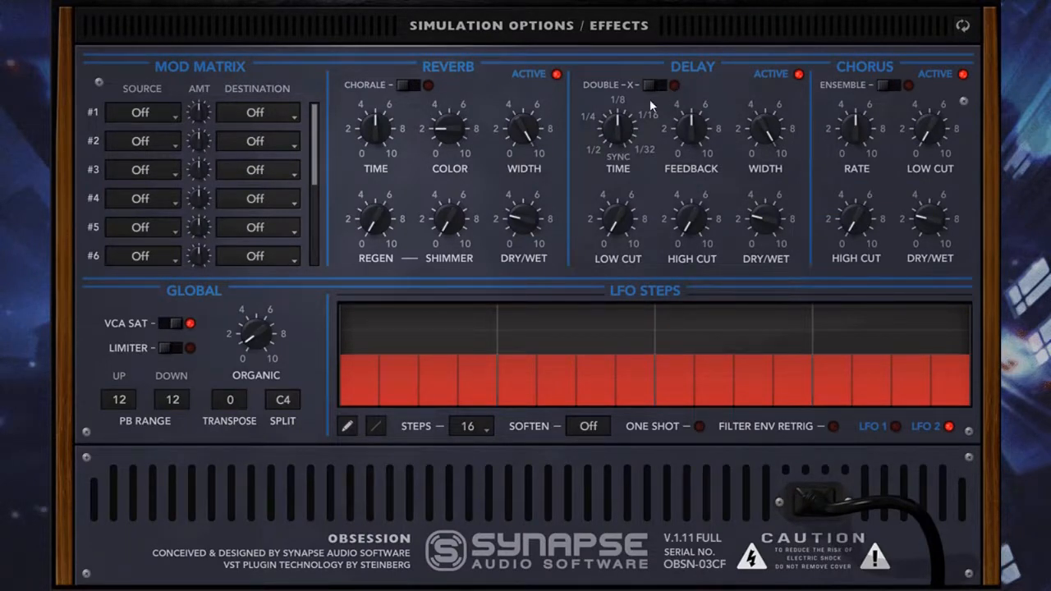
Step: Turn off VCA saturation and raise the master volume to about 8.6 on the front panel
{"action": "left_click", "coordinate": [168, 324]}
{"action": "left_click", "coordinate": [967, 28]}
{"action": "left_click_drag", "start_coordinate": [926, 85], "coordinate": [917, 52]}
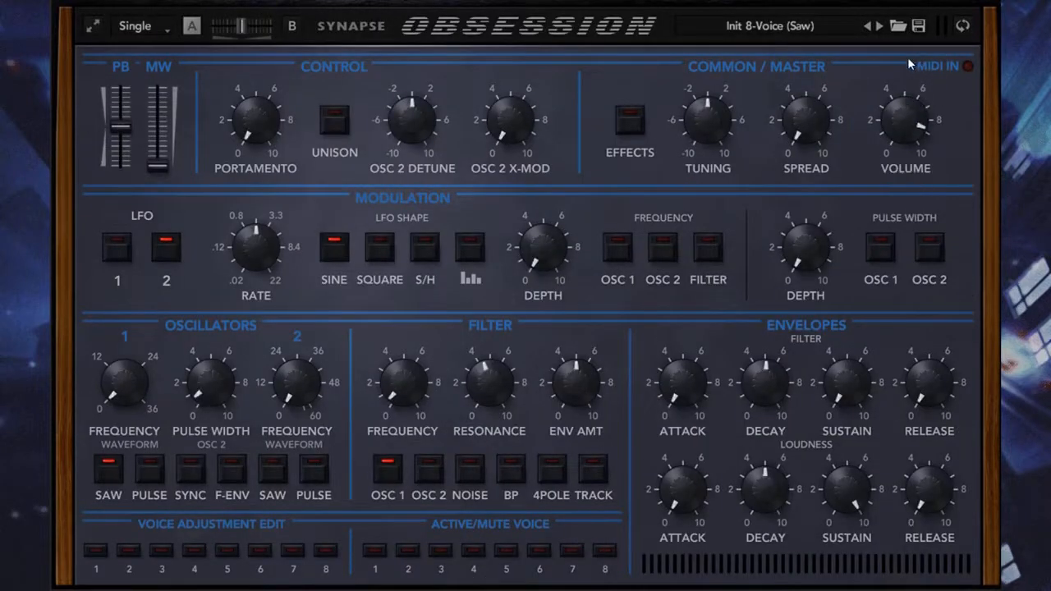
{"action": "left_click", "coordinate": [963, 27]}
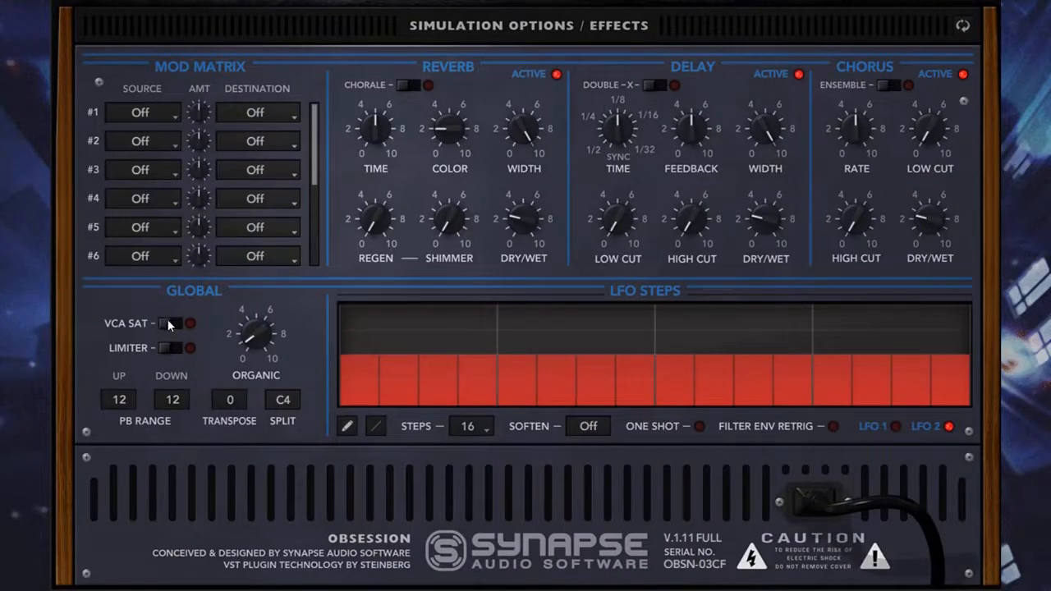
{"action": "left_click", "coordinate": [962, 26]}
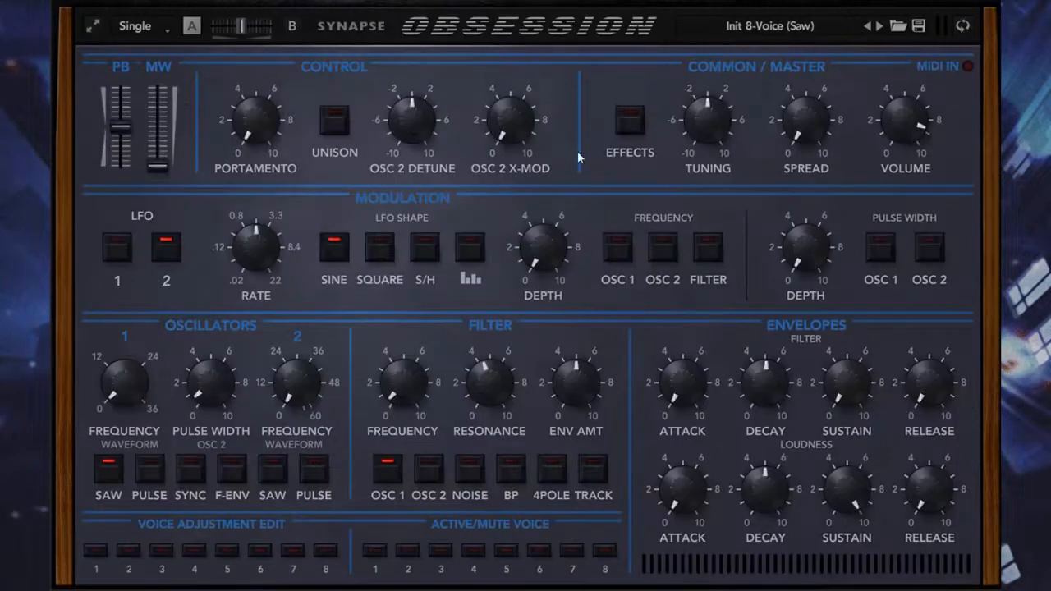
Step: Add oscillator 2 to the filter input with a saw waveform and set its detune to about 4
{"action": "left_click", "coordinate": [428, 470]}
{"action": "left_click_drag", "start_coordinate": [436, 141], "coordinate": [436, 123]}
{"action": "left_click", "coordinate": [271, 473]}
Step: Turn on the limiter and sweep the master volume down and back up to just above 8
{"action": "left_click", "coordinate": [962, 26]}
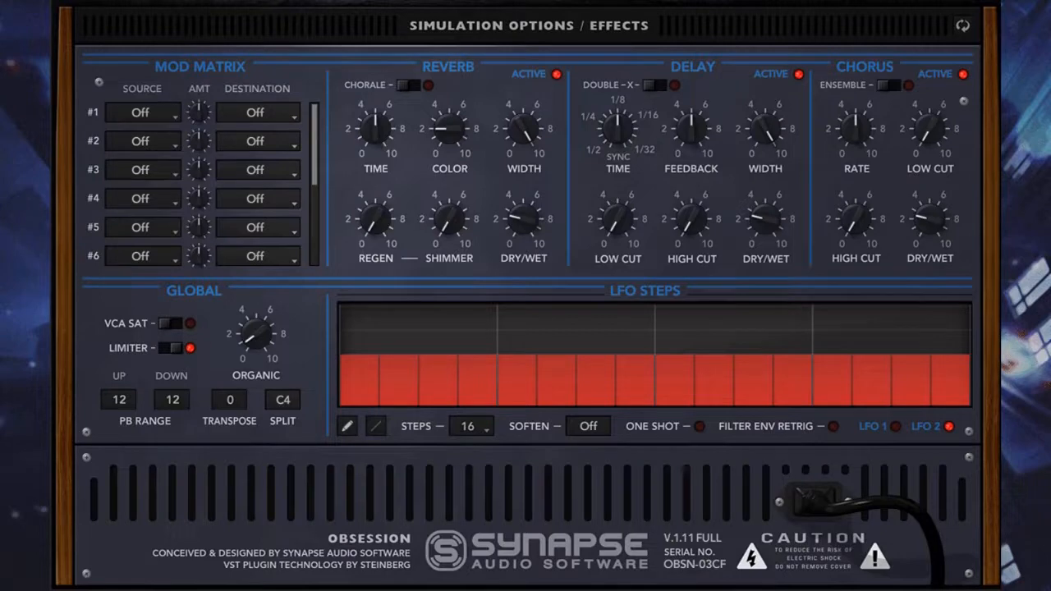
{"action": "left_click", "coordinate": [964, 27]}
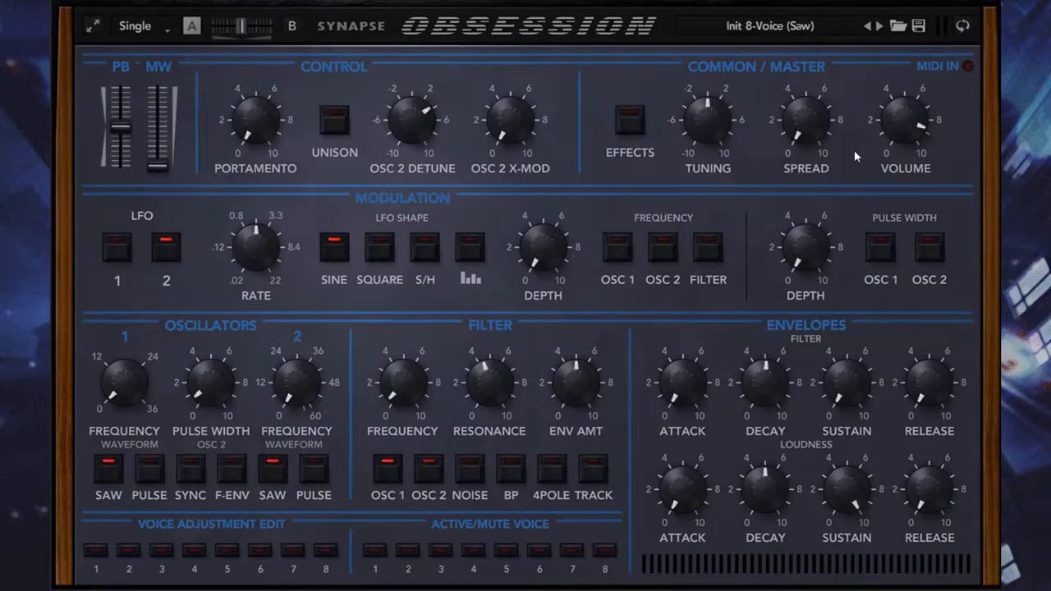
{"action": "left_click_drag", "start_coordinate": [892, 144], "coordinate": [907, 197]}
{"action": "left_click_drag", "start_coordinate": [908, 135], "coordinate": [913, 84]}
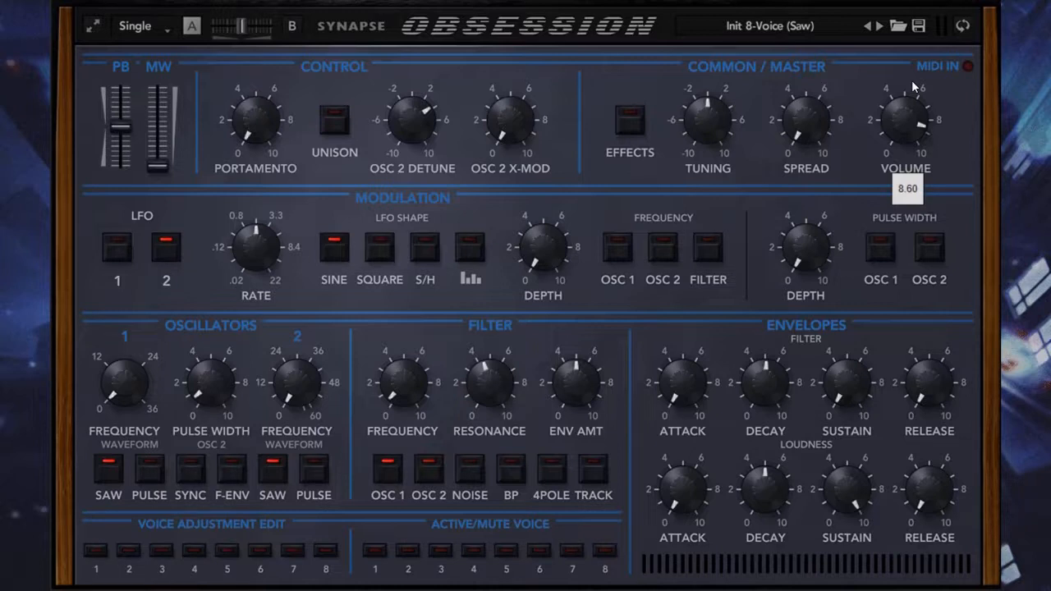
{"action": "left_click_drag", "start_coordinate": [913, 85], "coordinate": [907, 92]}
{"action": "left_click_drag", "start_coordinate": [907, 92], "coordinate": [907, 93]}
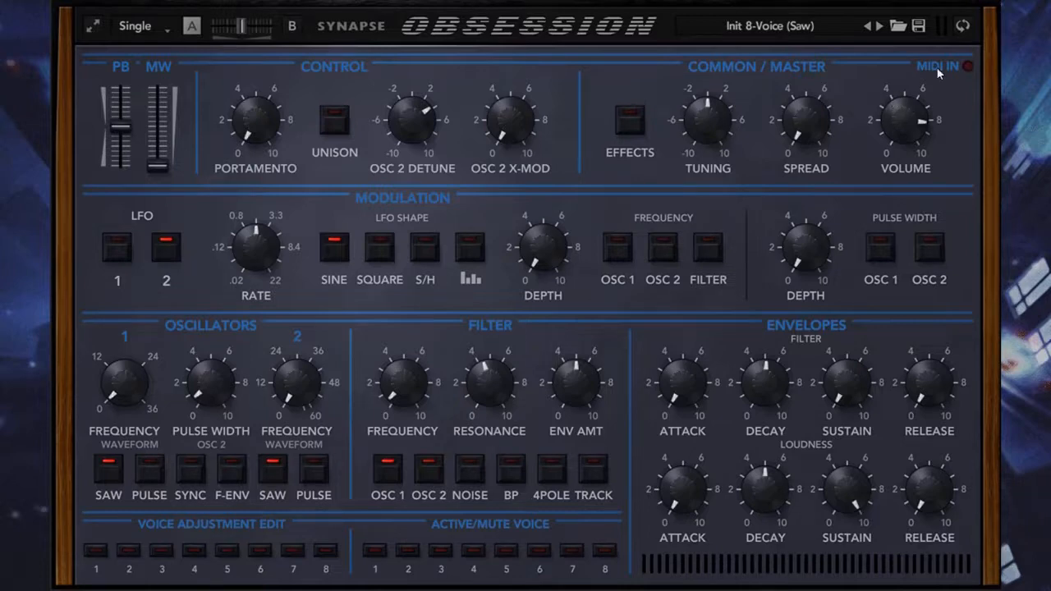
Step: Enable the effects with the limiter off, and lower the delay dry/wet to about 1.5
{"action": "left_click", "coordinate": [962, 26]}
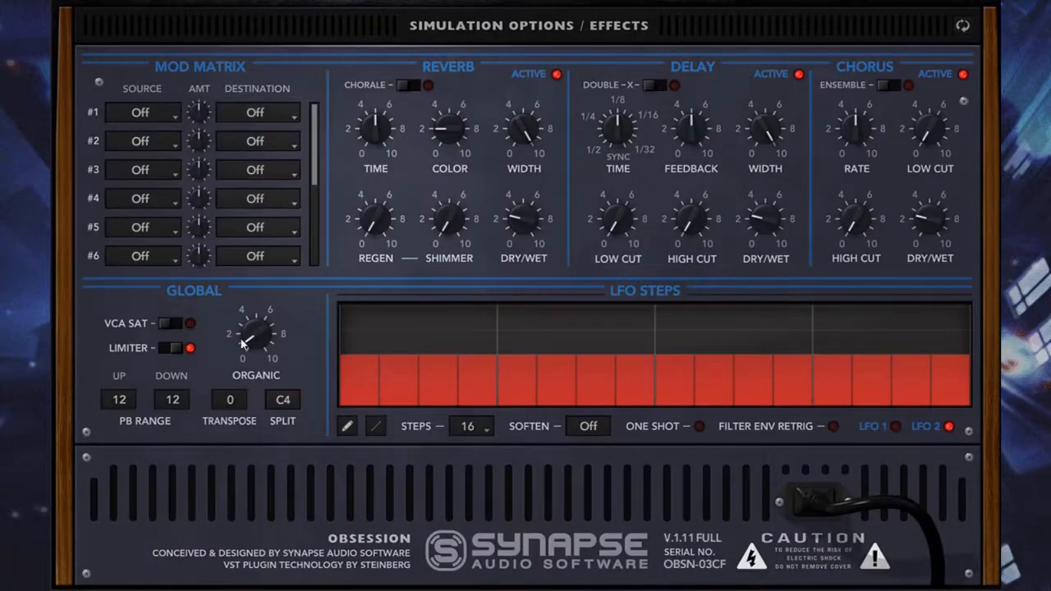
{"action": "left_click", "coordinate": [966, 31]}
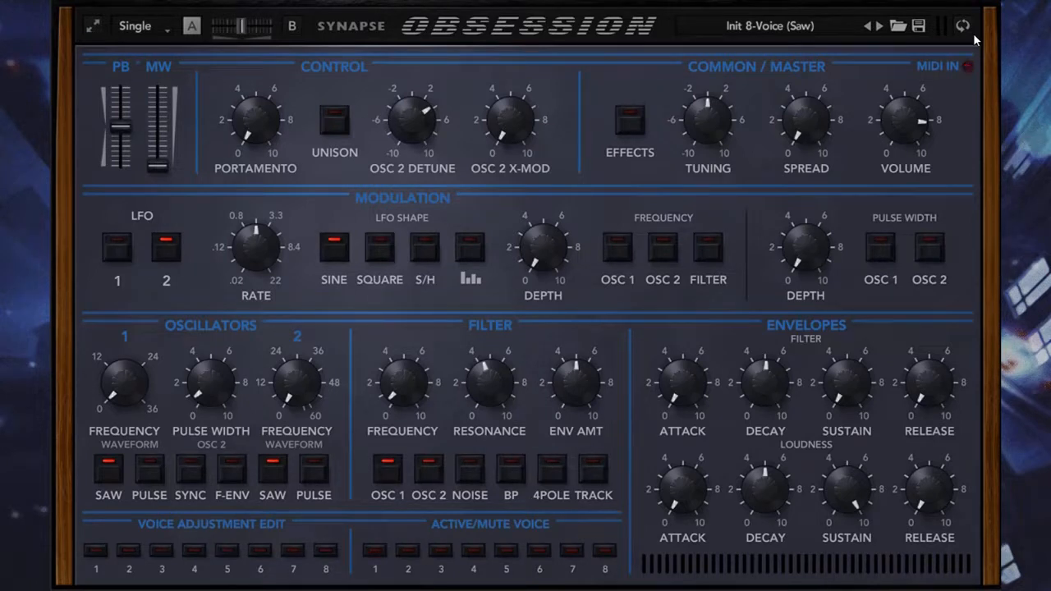
{"action": "left_click", "coordinate": [619, 124]}
{"action": "left_click", "coordinate": [960, 27]}
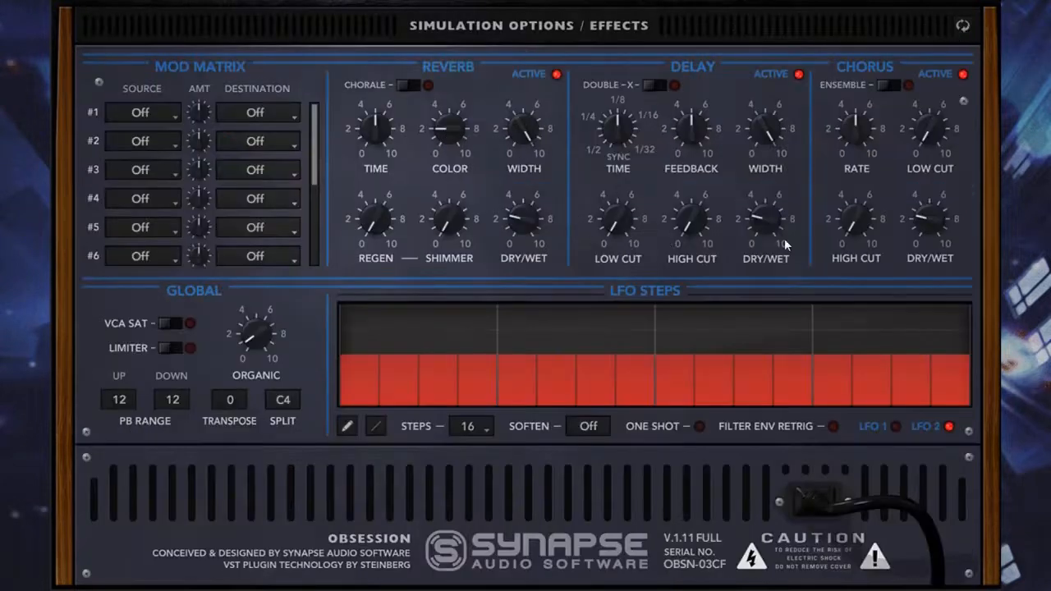
{"action": "left_click_drag", "start_coordinate": [784, 238], "coordinate": [770, 239]}
{"action": "left_click", "coordinate": [966, 28]}
Step: Raise the filter and loudness envelope decays to about 7 and the master volume to about 9
{"action": "left_click_drag", "start_coordinate": [780, 383], "coordinate": [795, 379]}
{"action": "left_click_drag", "start_coordinate": [791, 458], "coordinate": [784, 446]}
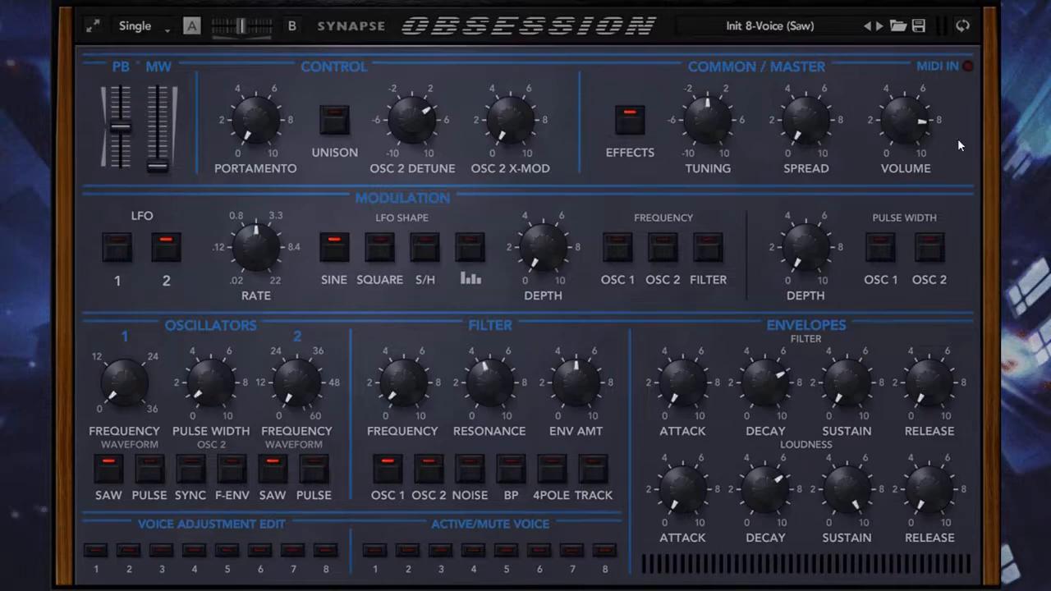
{"action": "left_click", "coordinate": [971, 30]}
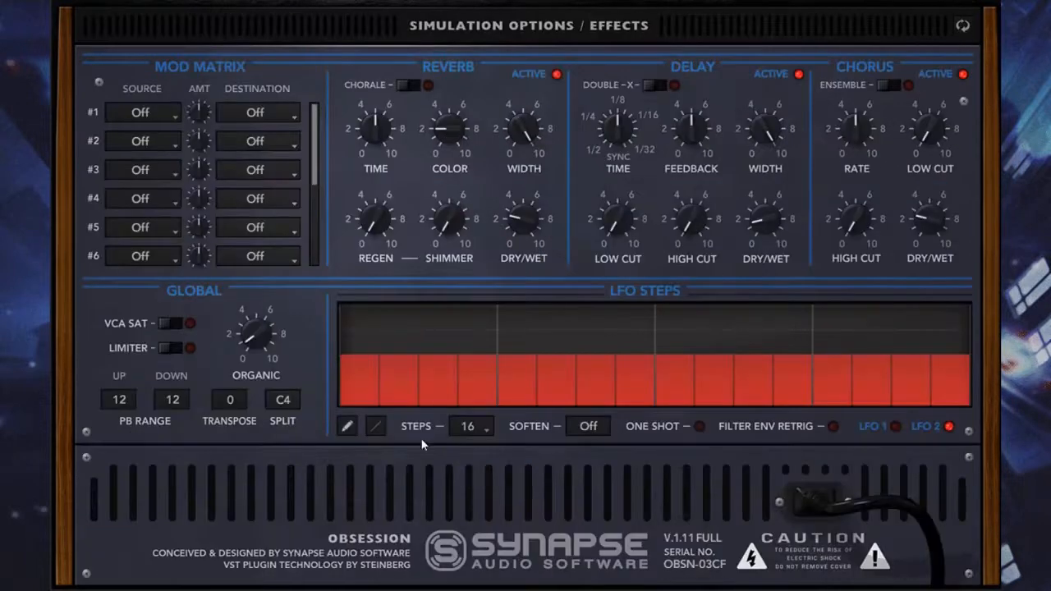
{"action": "left_click", "coordinate": [961, 26]}
{"action": "left_click_drag", "start_coordinate": [926, 90], "coordinate": [935, 121]}
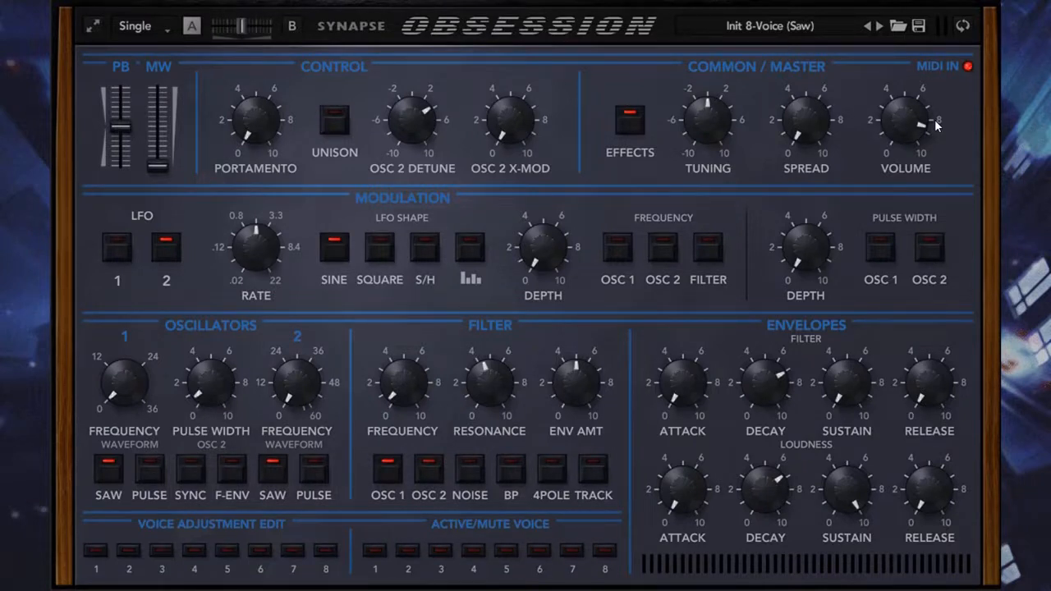
{"action": "left_click_drag", "start_coordinate": [934, 119], "coordinate": [941, 107]}
Step: Toggle the limiter on the effects page several times and leave it off
{"action": "left_click", "coordinate": [962, 26]}
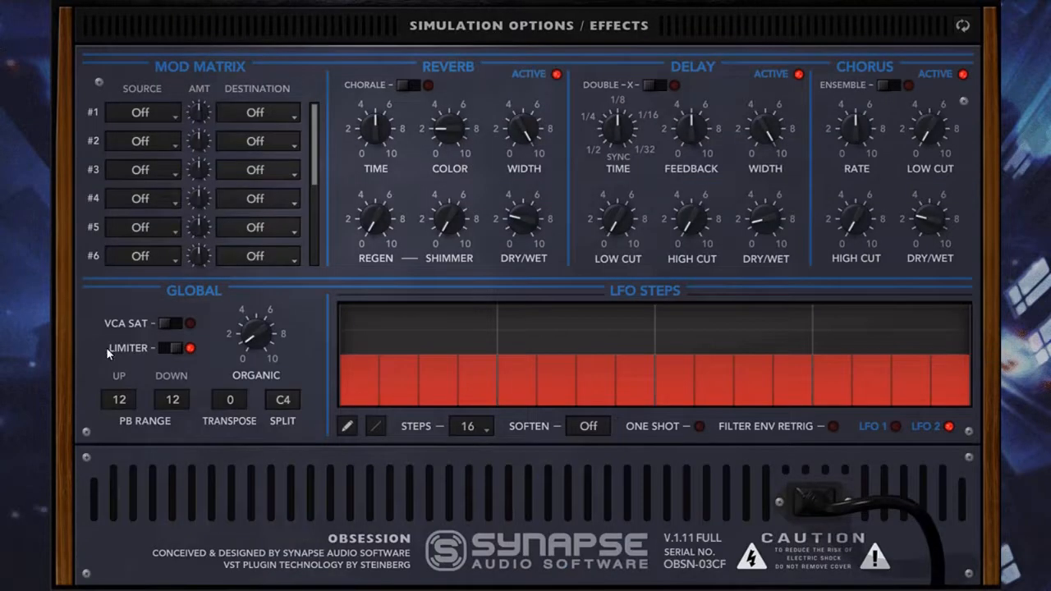
{"action": "left_click", "coordinate": [183, 349]}
{"action": "left_click", "coordinate": [182, 349]}
{"action": "left_click", "coordinate": [183, 348]}
Step: Set the pitch bend range to 3 up and 1 down, and the global transpose to -12
{"action": "left_click_drag", "start_coordinate": [117, 443], "coordinate": [126, 427]}
{"action": "left_click_drag", "start_coordinate": [238, 402], "coordinate": [192, 502]}
{"action": "left_click_drag", "start_coordinate": [260, 369], "coordinate": [255, 375]}
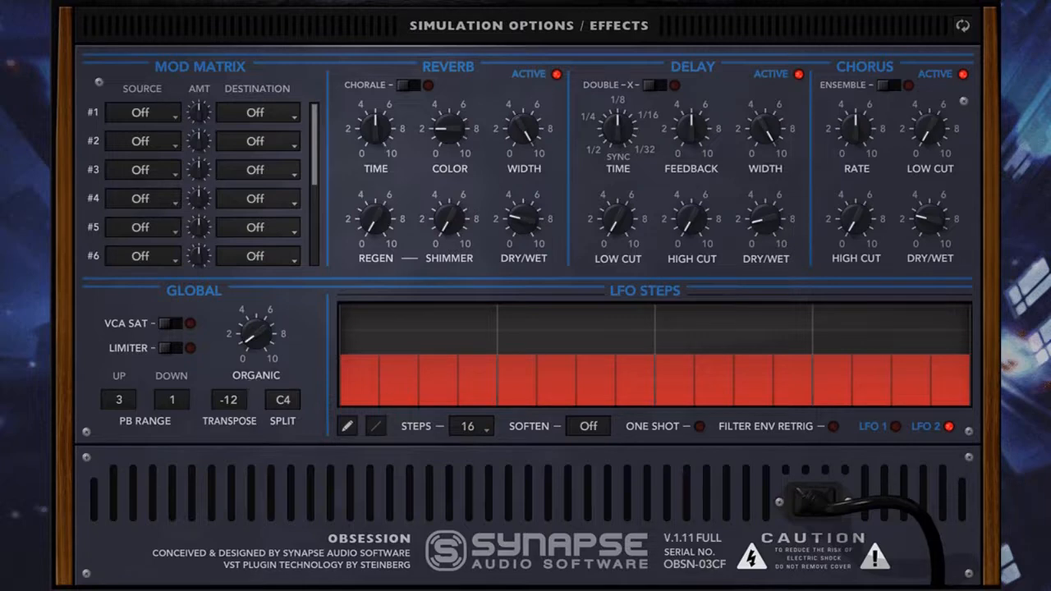
Step: Return to the front panel and turn off the effects
{"action": "left_click", "coordinate": [963, 27]}
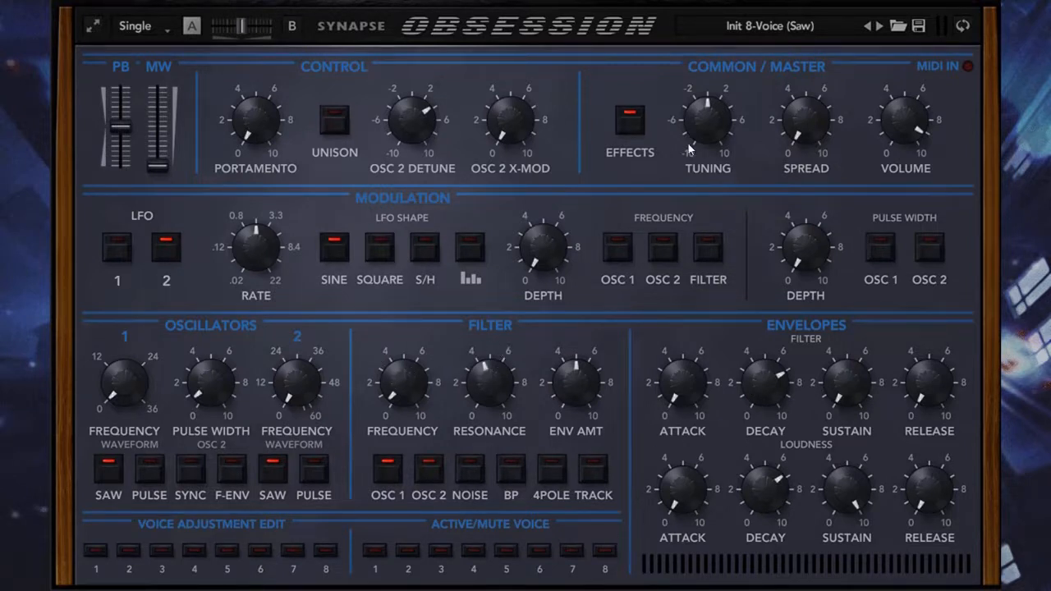
{"action": "left_click", "coordinate": [962, 27]}
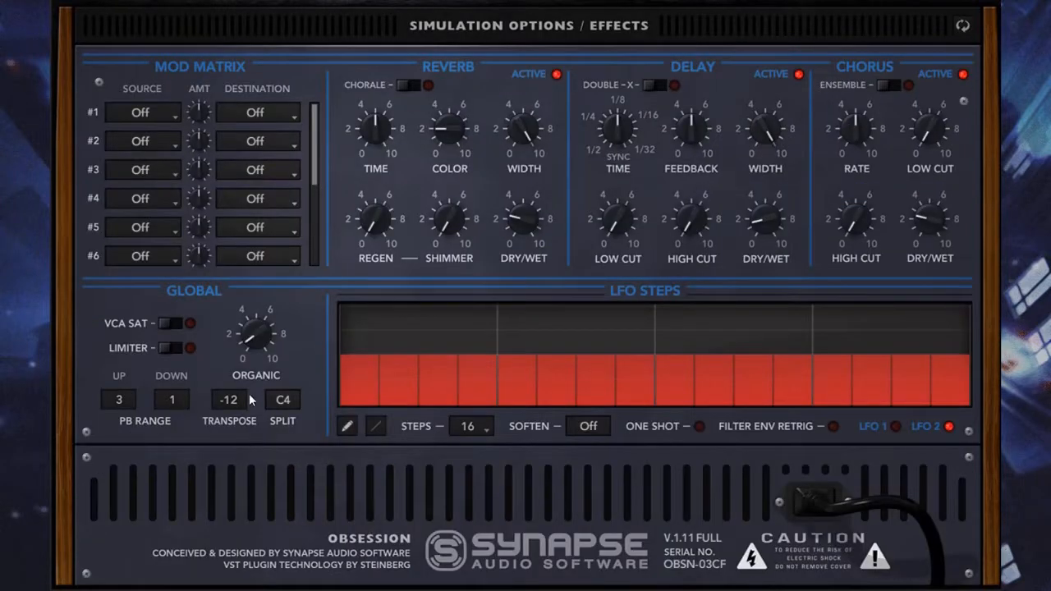
{"action": "left_click", "coordinate": [962, 26]}
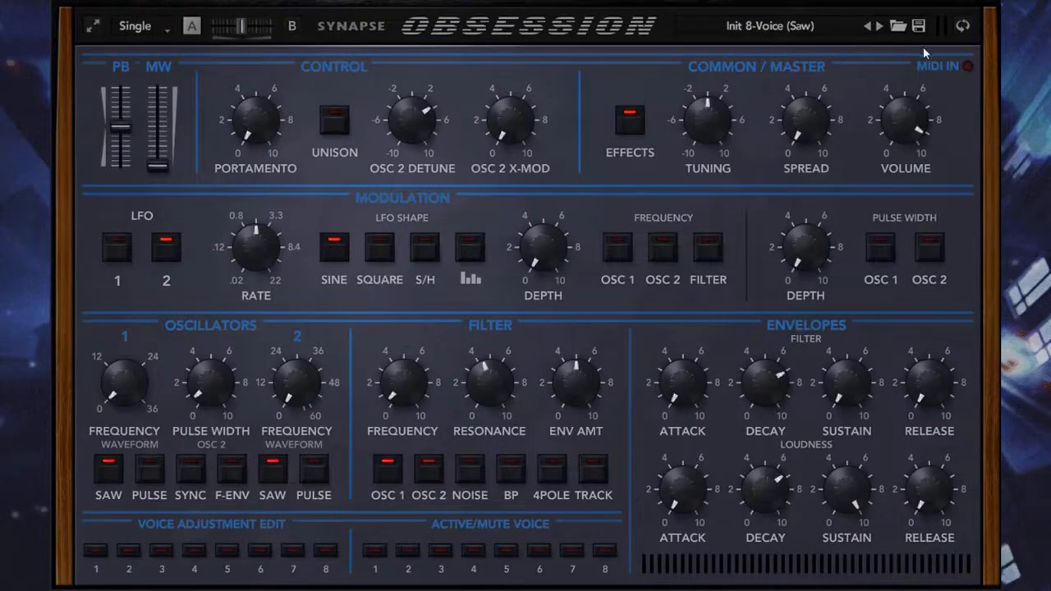
{"action": "left_click", "coordinate": [962, 26]}
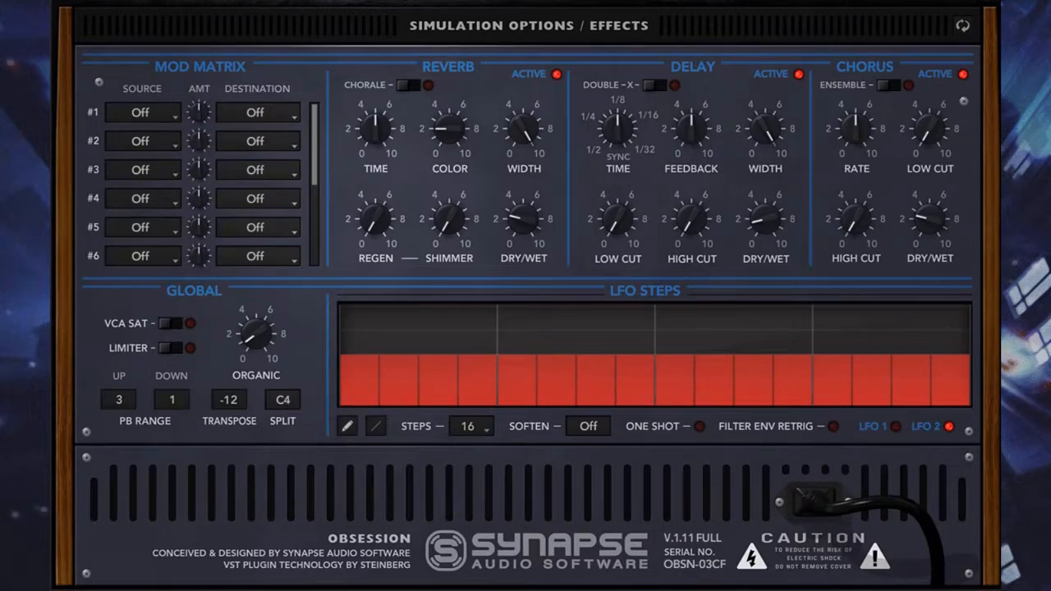
{"action": "left_click", "coordinate": [962, 26]}
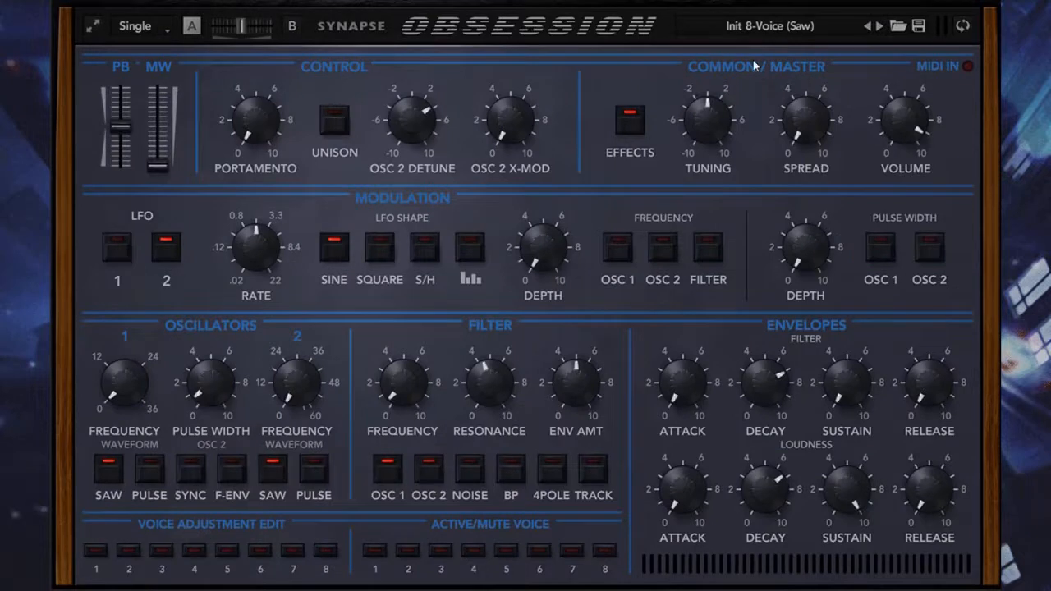
{"action": "left_click", "coordinate": [629, 114]}
Step: Switch the patch from Single to Dual mode, keeping 8 voices
{"action": "left_click", "coordinate": [141, 30]}
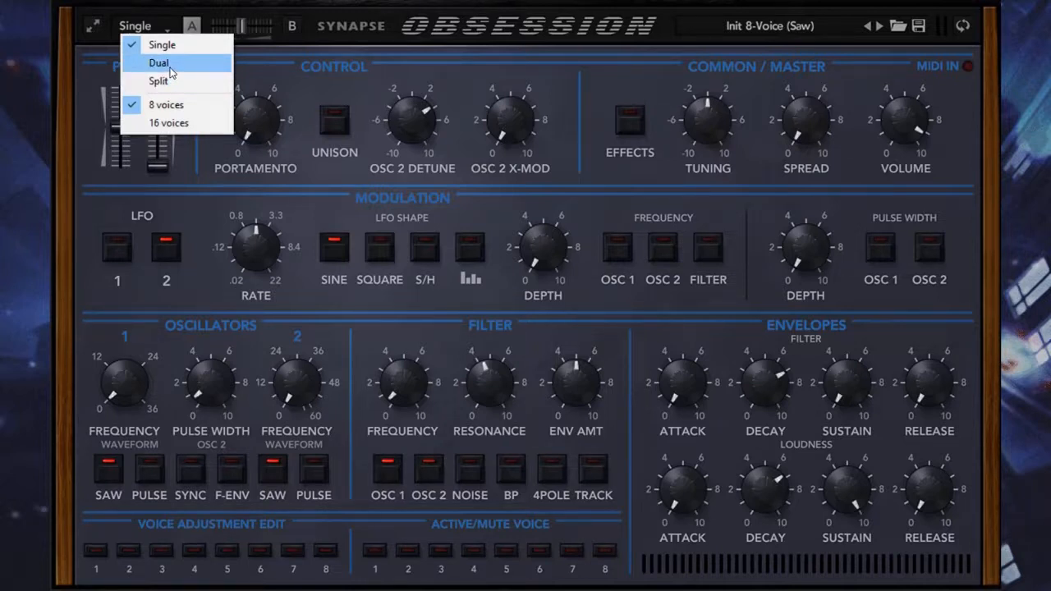
{"action": "left_click", "coordinate": [170, 67]}
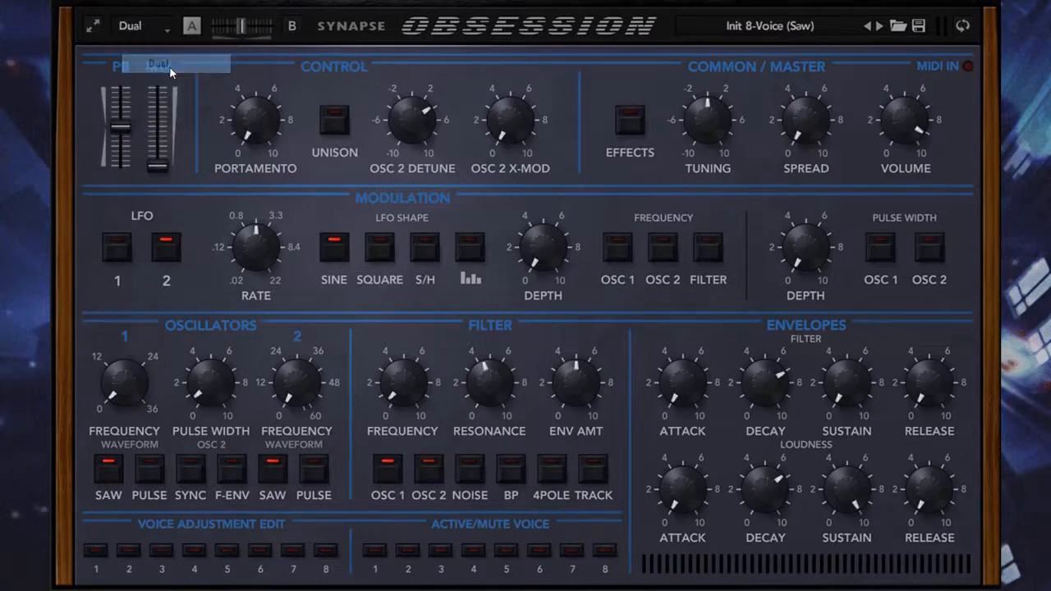
{"action": "left_click", "coordinate": [168, 27]}
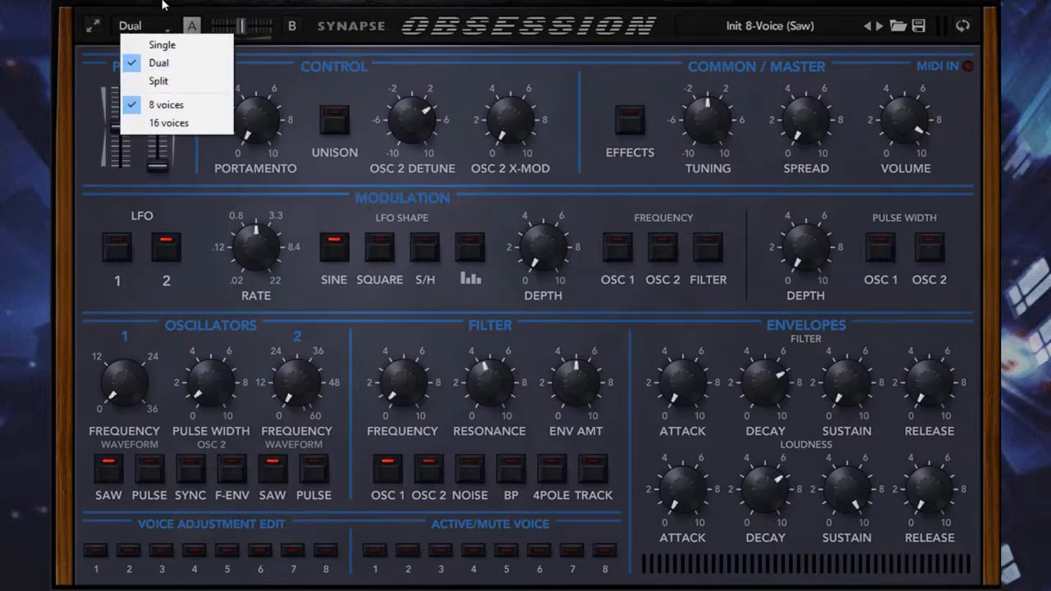
{"action": "left_click", "coordinate": [356, 70]}
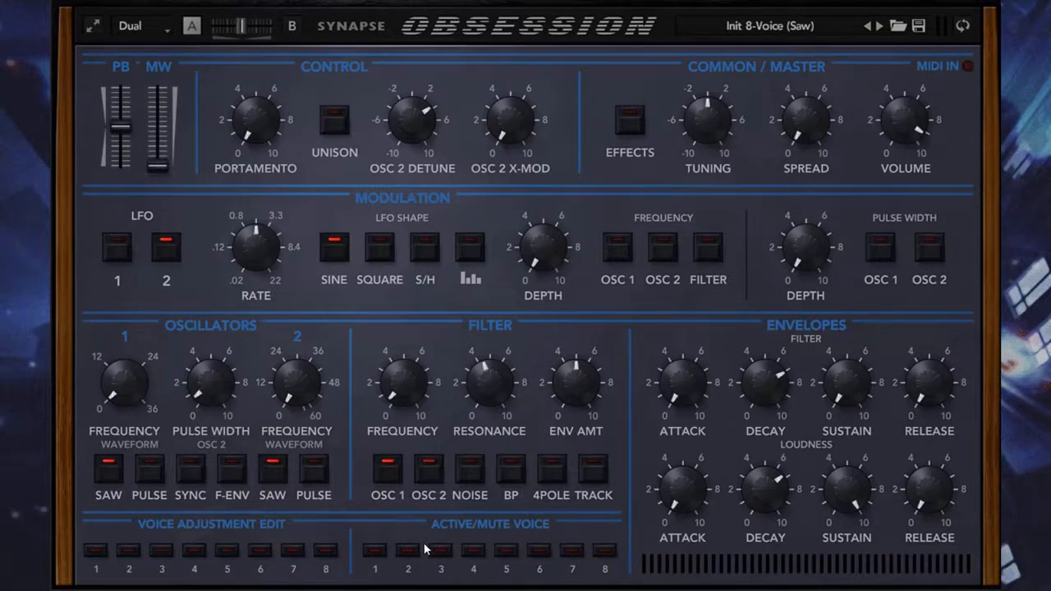
Step: Change the layer mode to Split and check the mode and voice count options
{"action": "left_click", "coordinate": [165, 33]}
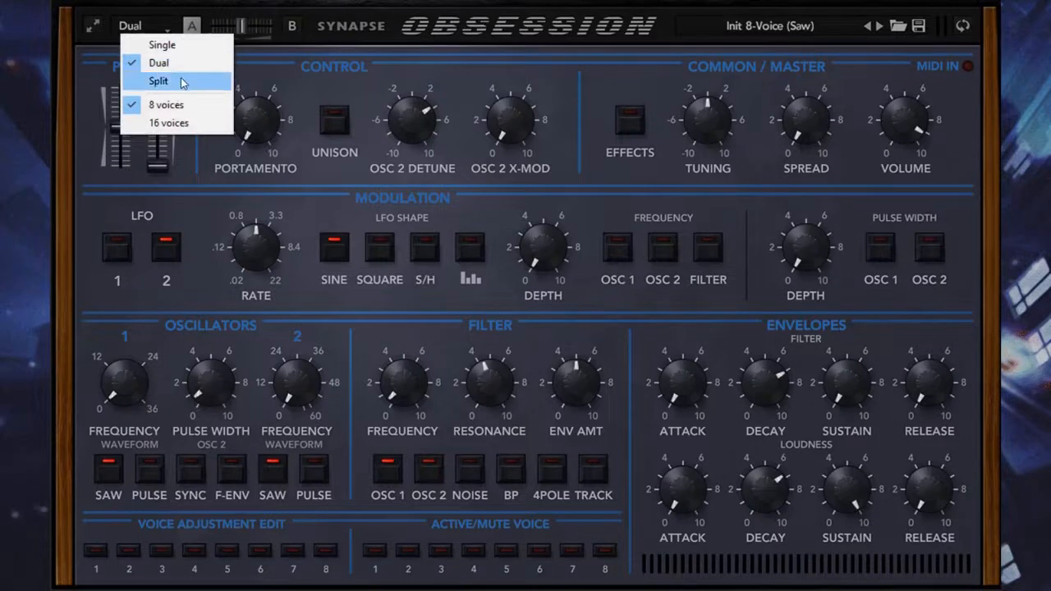
{"action": "left_click", "coordinate": [182, 81]}
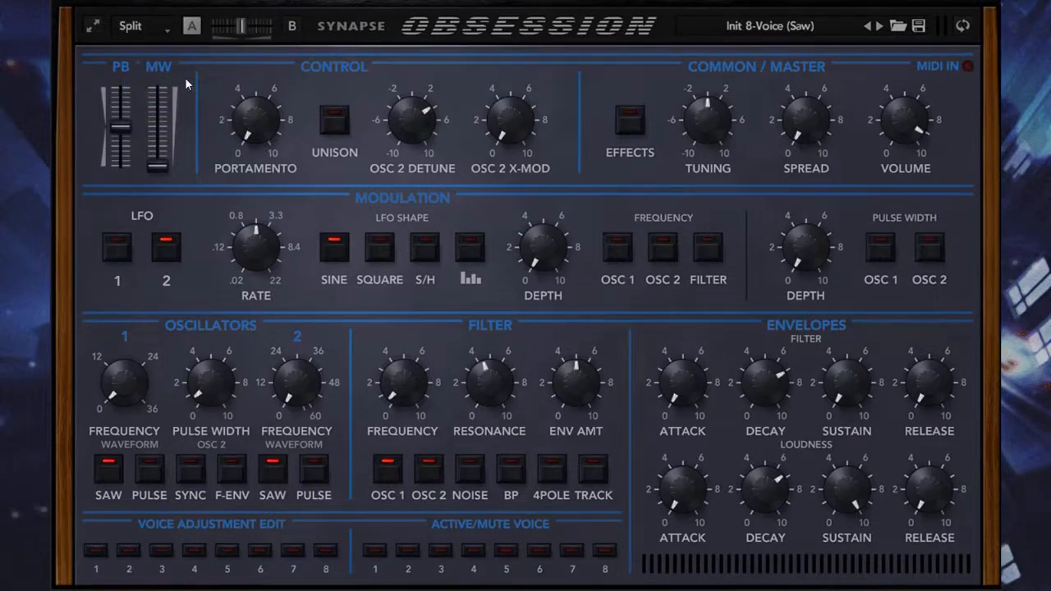
{"action": "left_click", "coordinate": [154, 32]}
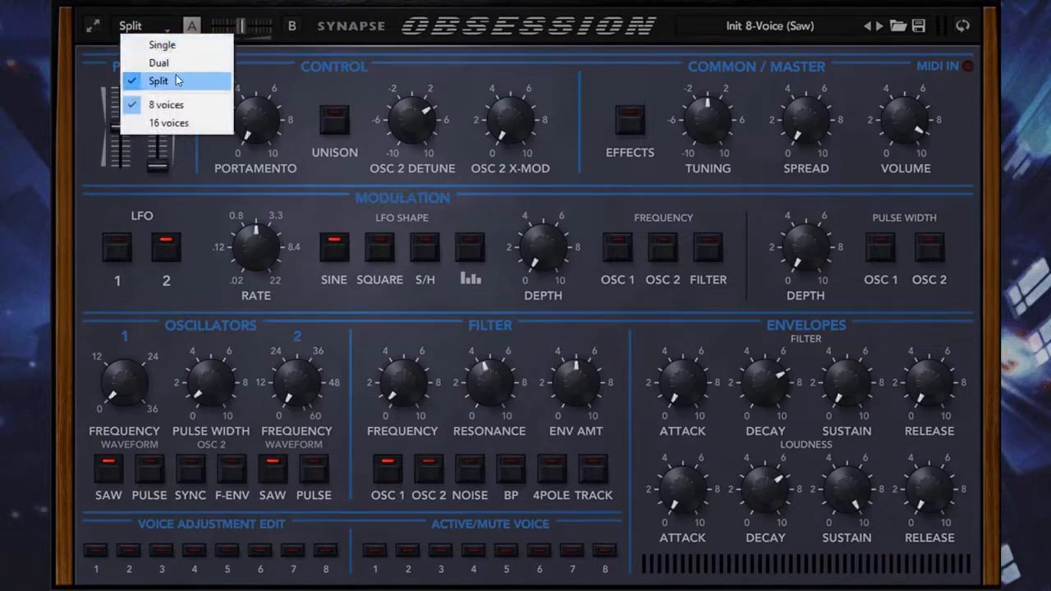
{"action": "left_click", "coordinate": [150, 32]}
Step: Change the layer mode to Dual and set it back to Split
{"action": "left_click", "coordinate": [151, 32]}
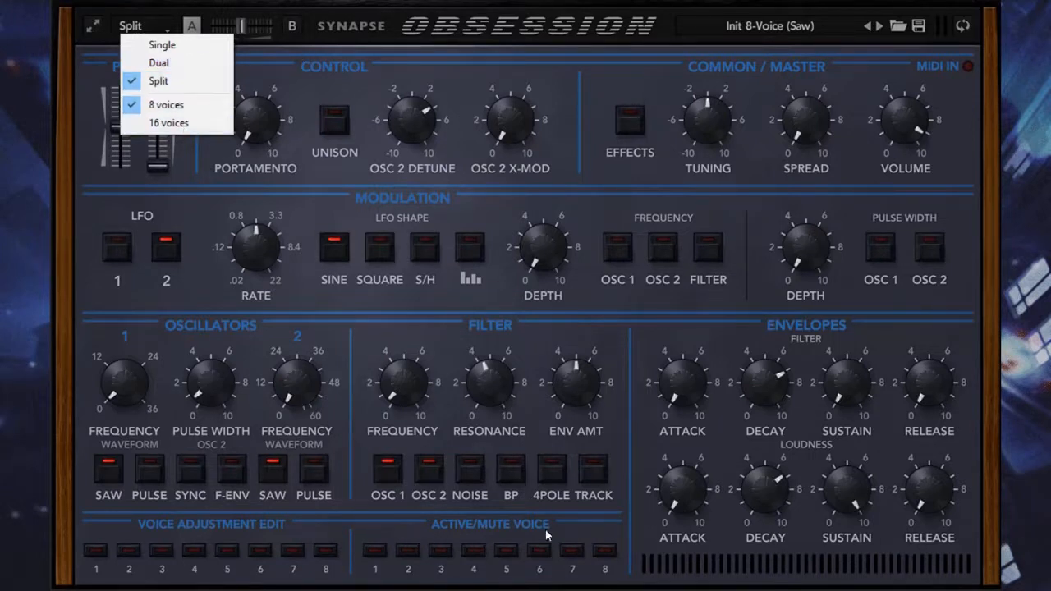
{"action": "left_click", "coordinate": [164, 64]}
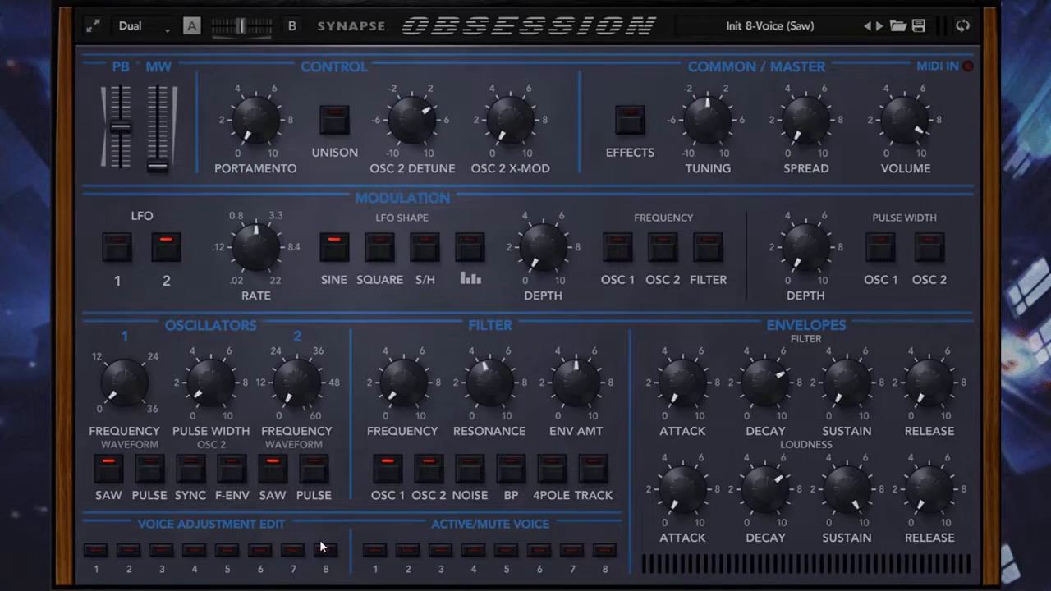
{"action": "left_click", "coordinate": [164, 27]}
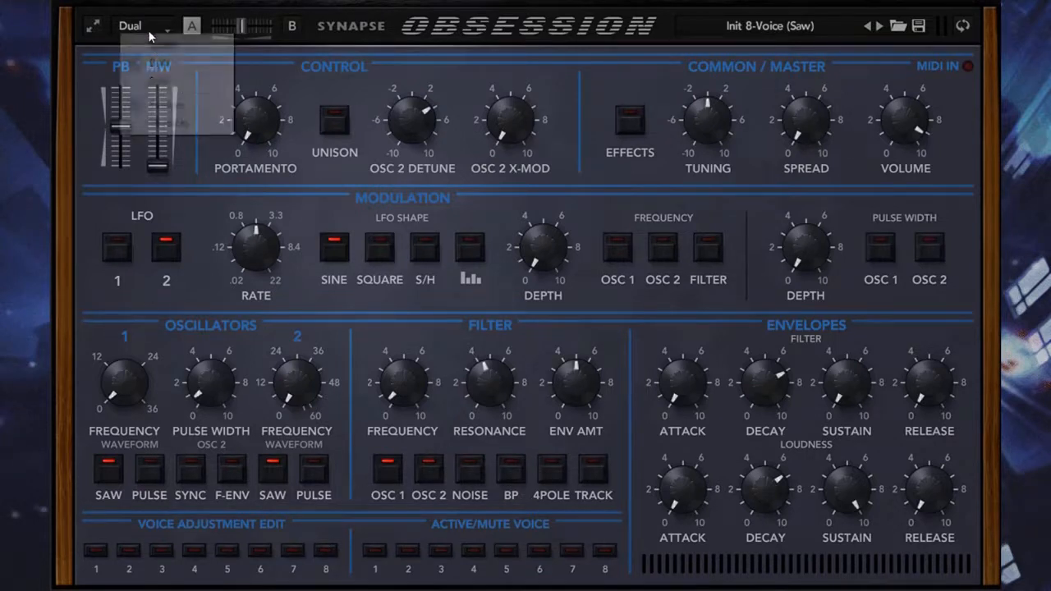
{"action": "left_click", "coordinate": [160, 83]}
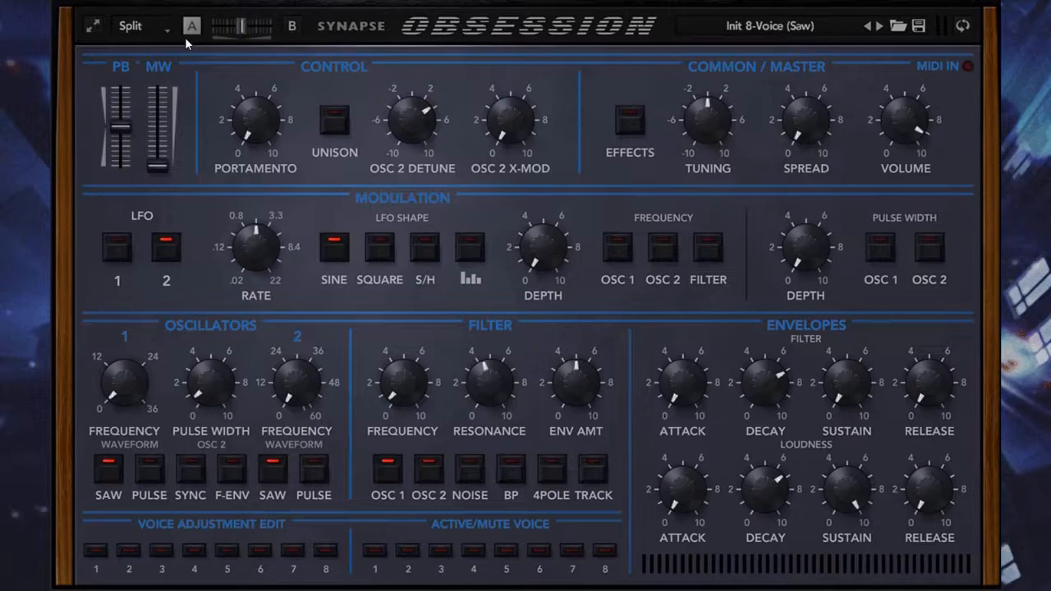
Step: Check the split key in the effects page's Global section, and compare the front-panel settings of layers A and B
{"action": "left_click", "coordinate": [962, 28]}
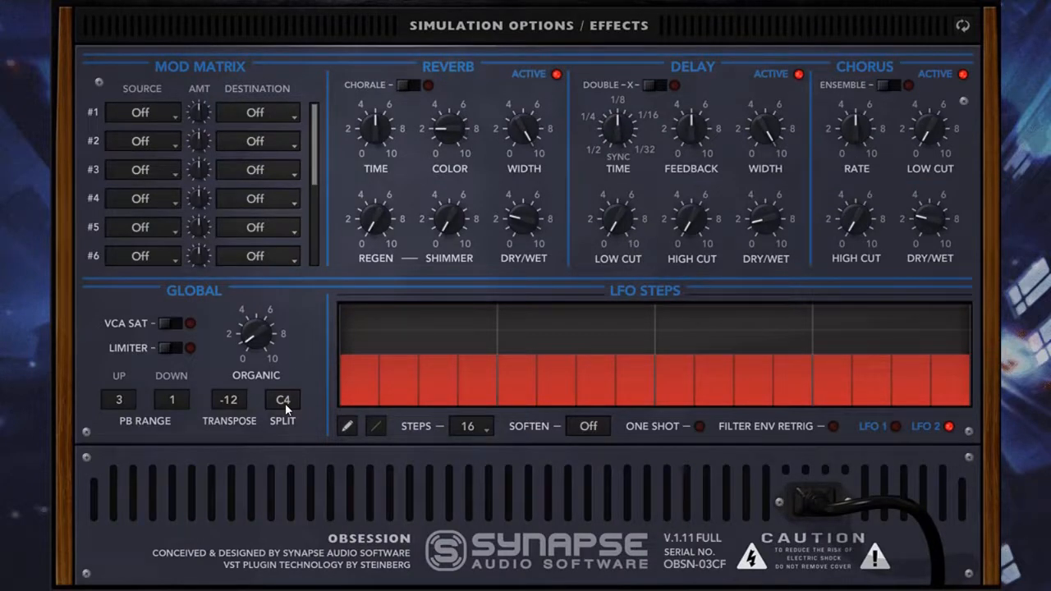
{"action": "left_click", "coordinate": [962, 26]}
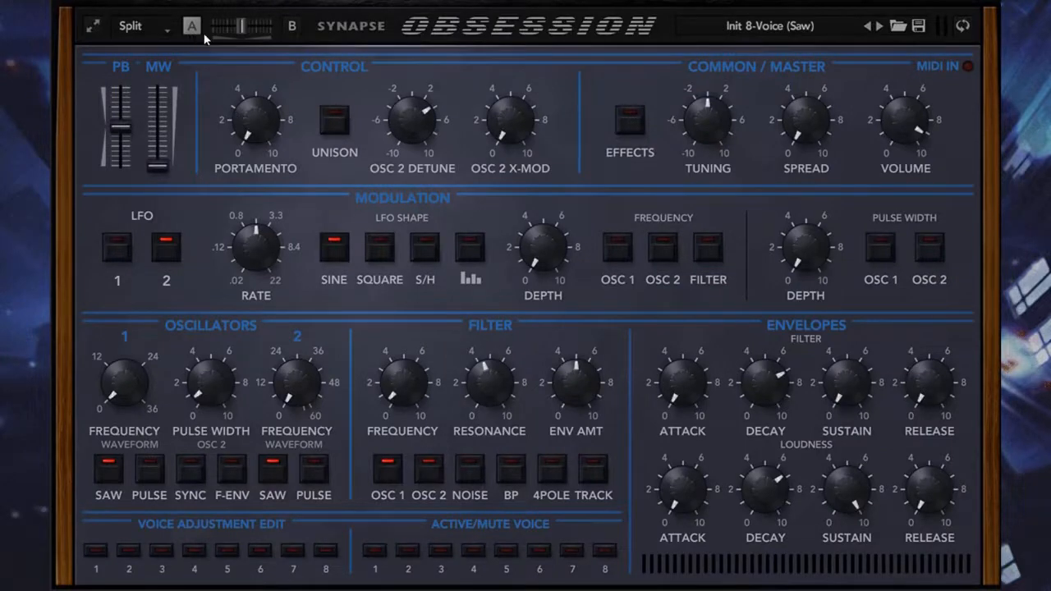
{"action": "left_click", "coordinate": [293, 26]}
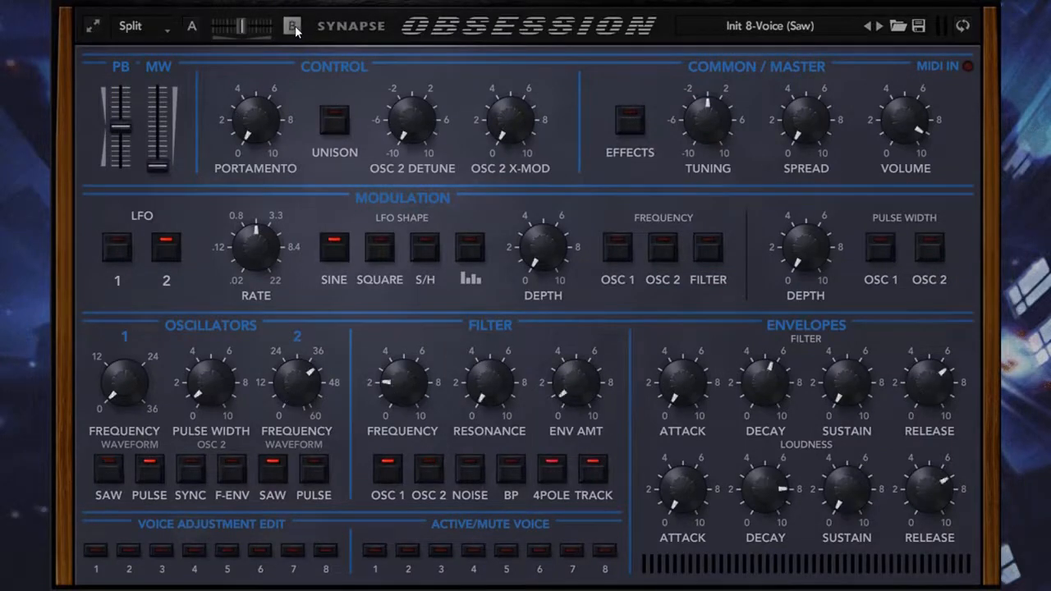
{"action": "left_click", "coordinate": [197, 33]}
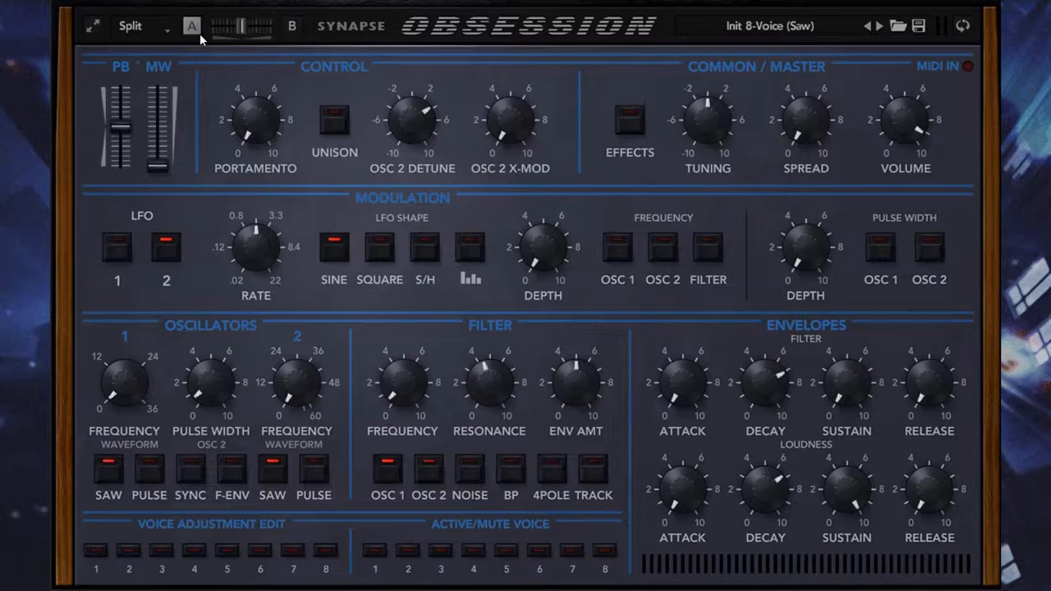
{"action": "left_click", "coordinate": [296, 26]}
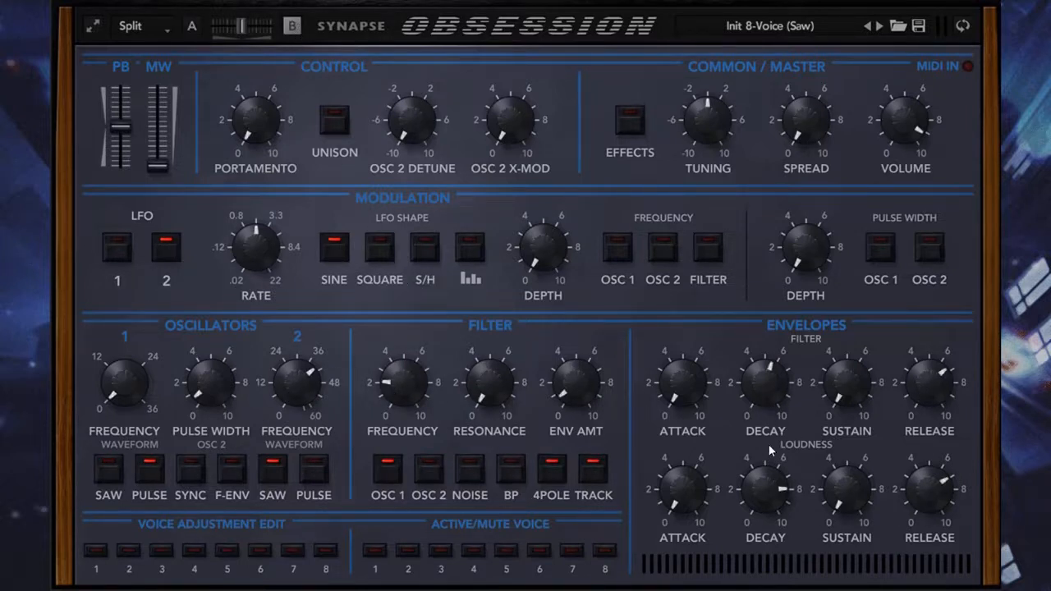
{"action": "left_click", "coordinate": [192, 29]}
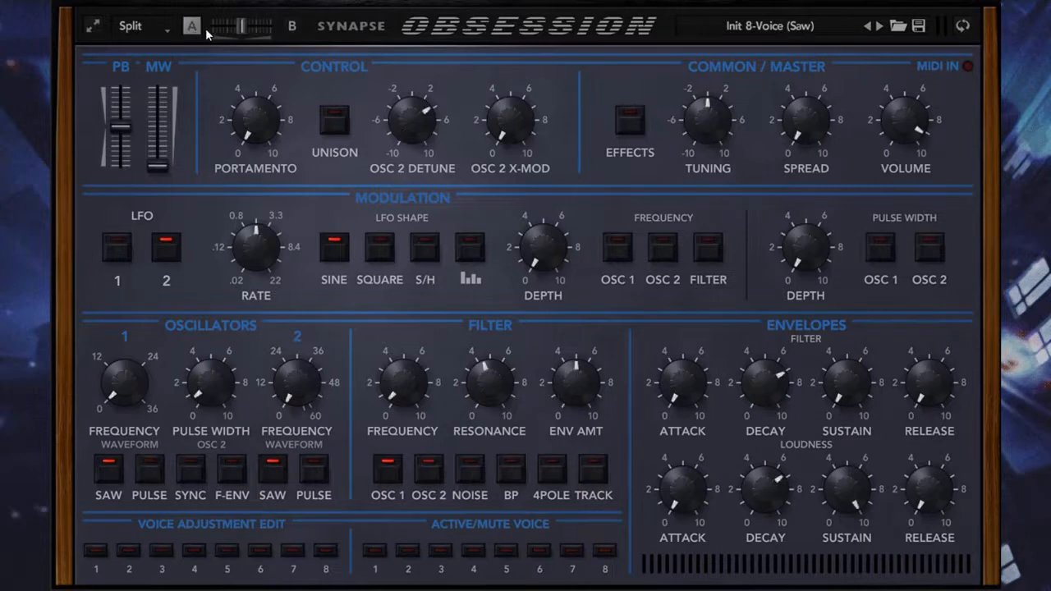
Step: Shift the layer balance to A 100% / B 45%, return it to the centre, and view layers B and A
{"action": "left_click_drag", "start_coordinate": [240, 30], "coordinate": [224, 51]}
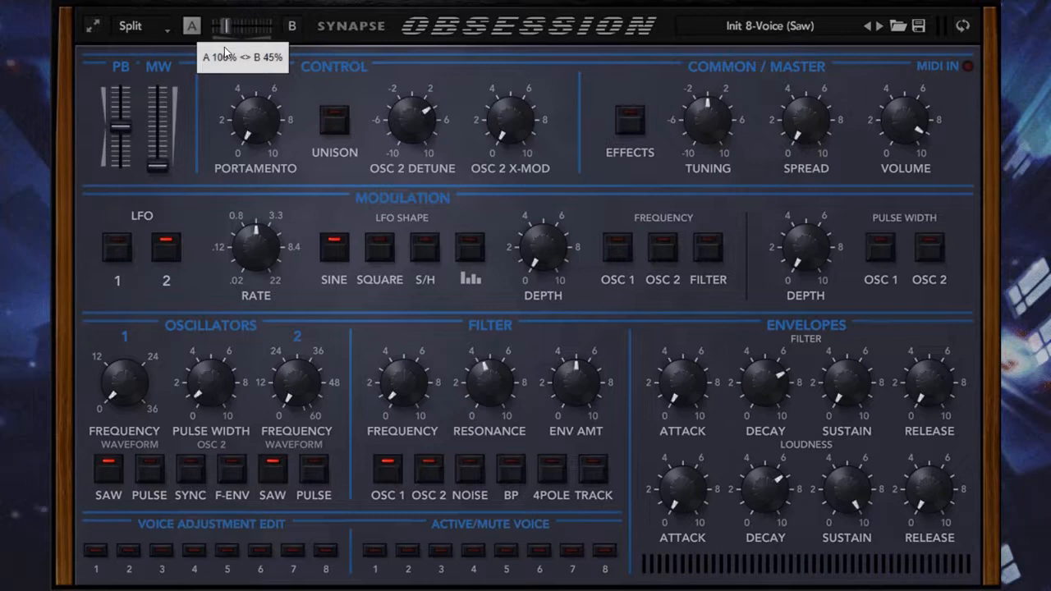
{"action": "left_click_drag", "start_coordinate": [226, 51], "coordinate": [246, 77]}
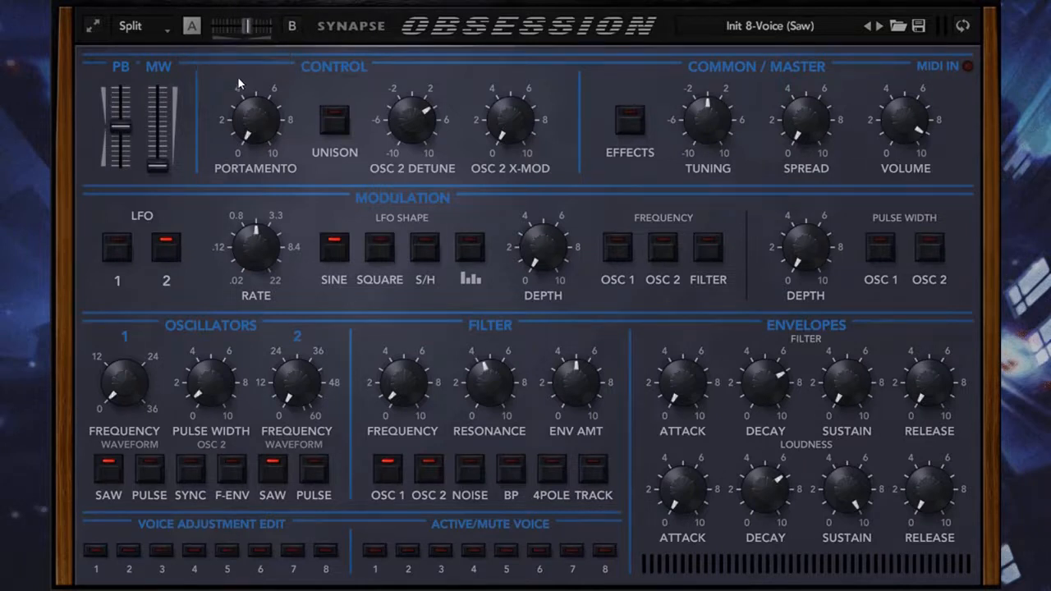
{"action": "left_click_drag", "start_coordinate": [251, 33], "coordinate": [244, 35]}
{"action": "left_click", "coordinate": [291, 26]}
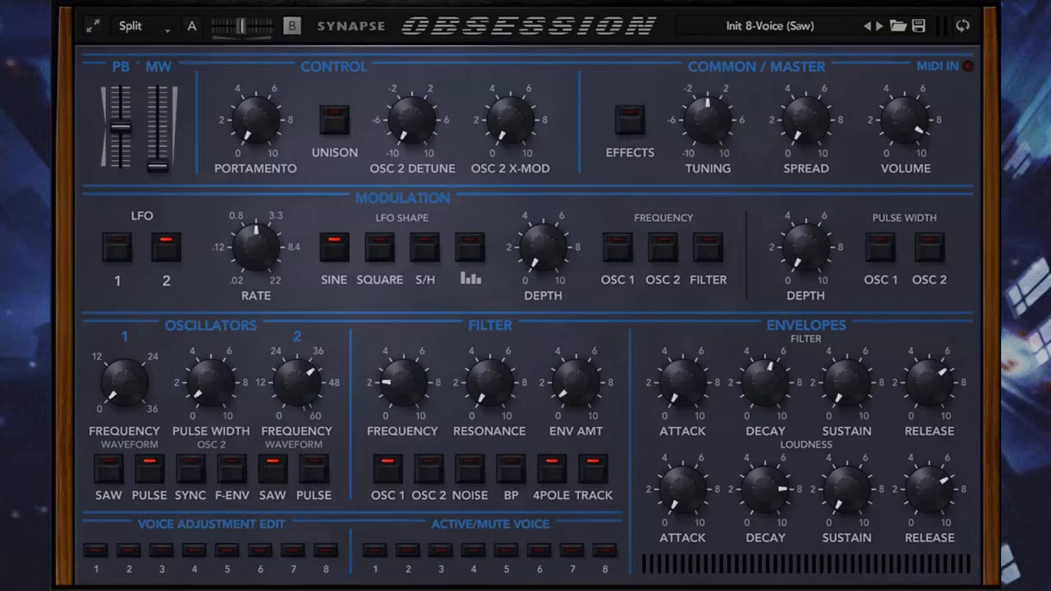
{"action": "left_click", "coordinate": [190, 28]}
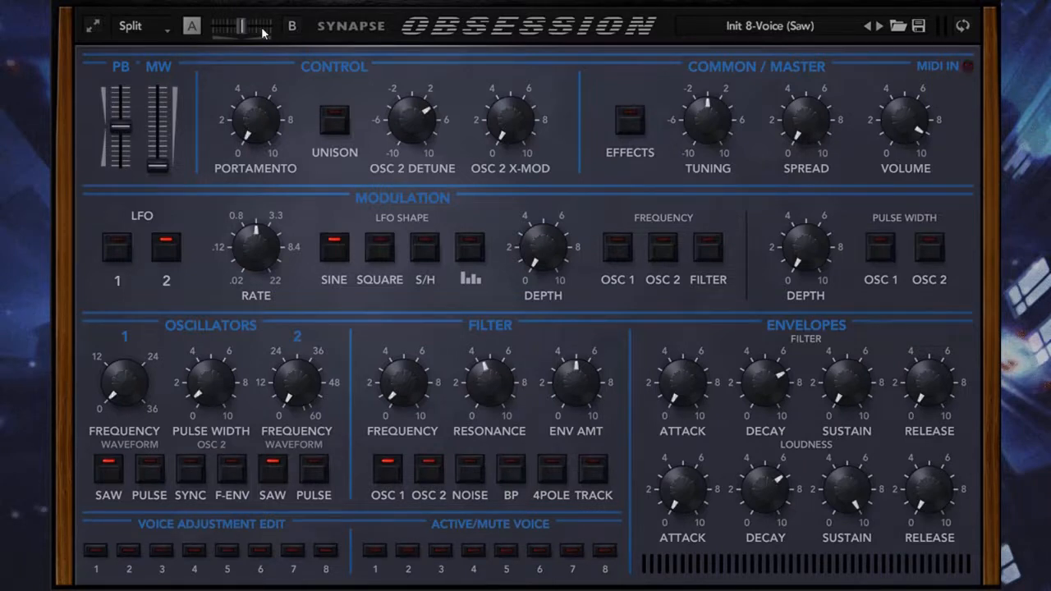
Step: Examine the split point setting on the effects page and return to the front panel
{"action": "left_click", "coordinate": [963, 29]}
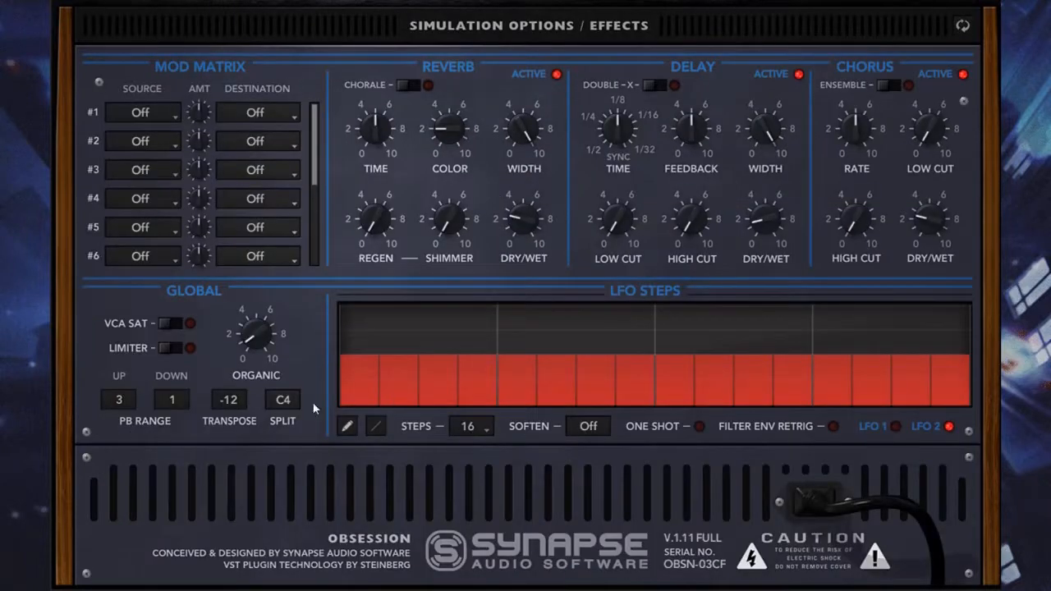
{"action": "left_click_drag", "start_coordinate": [286, 419], "coordinate": [280, 422]}
{"action": "left_click_drag", "start_coordinate": [283, 398], "coordinate": [290, 403]}
{"action": "left_click_drag", "start_coordinate": [303, 372], "coordinate": [313, 361]}
{"action": "left_click", "coordinate": [962, 26]}
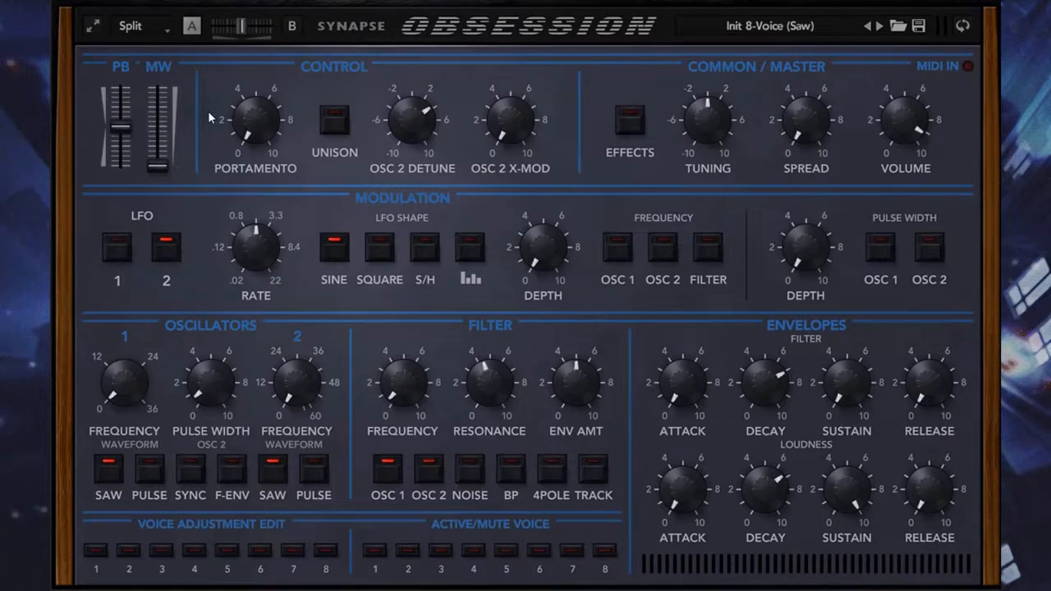
Step: Change the layer mode from Split to Dual and mute voices 3 to 8
{"action": "left_click", "coordinate": [167, 27]}
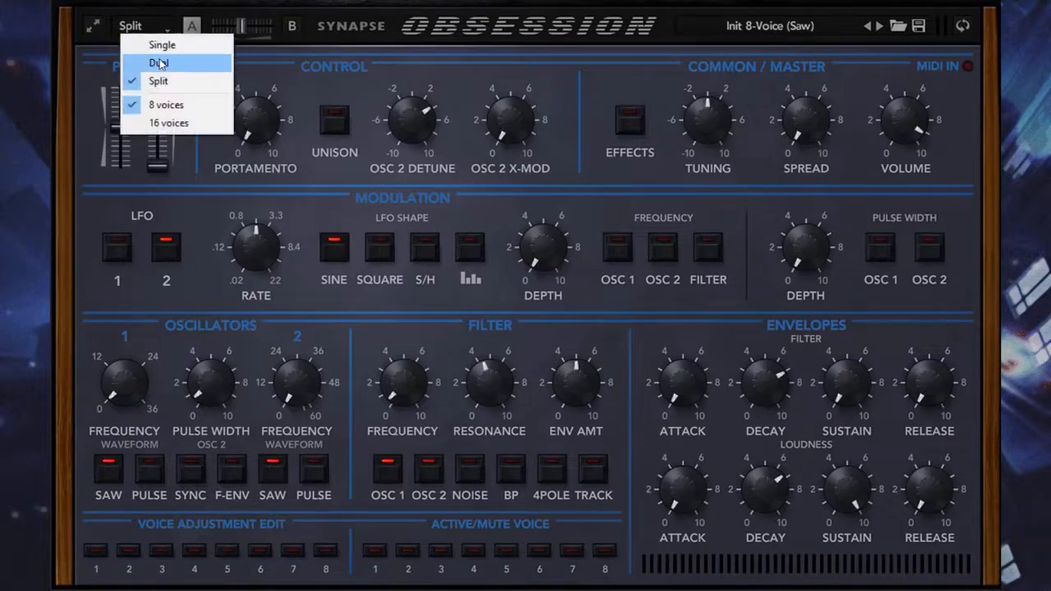
{"action": "left_click", "coordinate": [160, 63]}
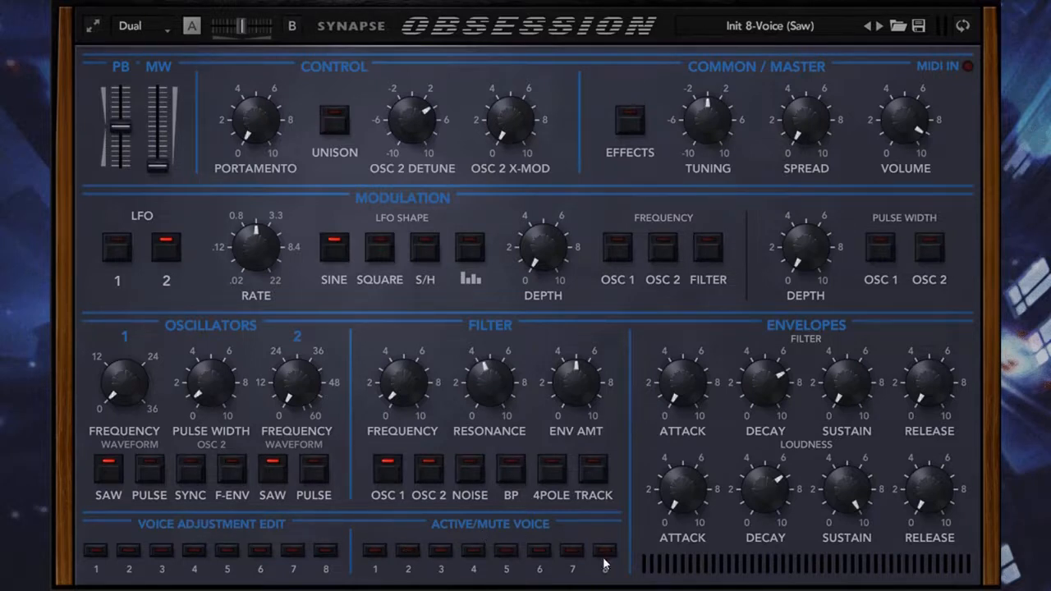
{"action": "left_click", "coordinate": [443, 554]}
{"action": "left_click", "coordinate": [473, 554]}
{"action": "left_click", "coordinate": [506, 552]}
{"action": "left_click", "coordinate": [540, 554]}
{"action": "left_click", "coordinate": [573, 552]}
{"action": "left_click", "coordinate": [605, 552]}
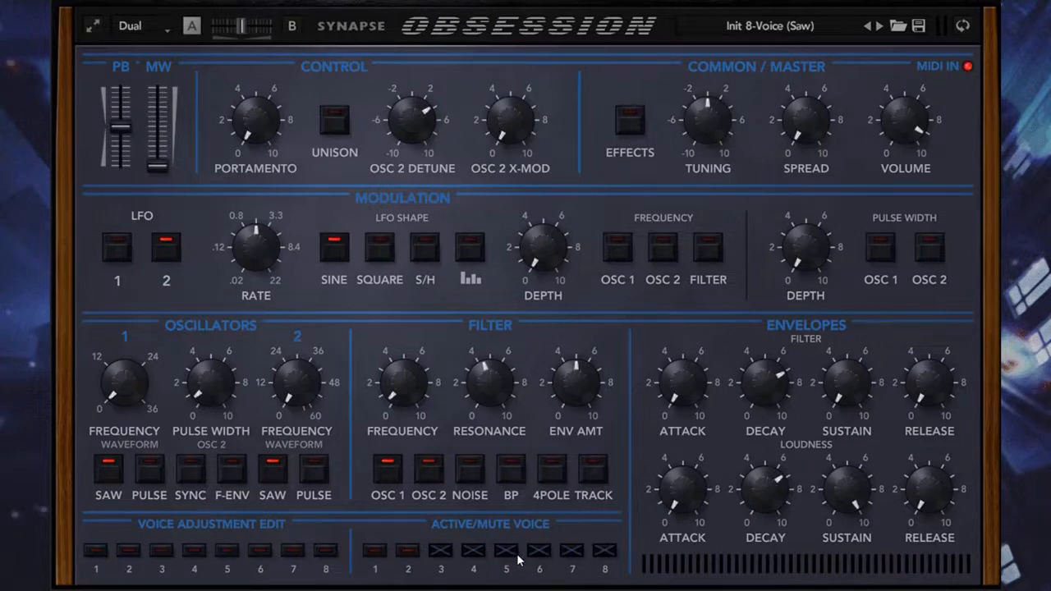
Step: Reactivate the muted voices 3 to 8
{"action": "left_click_drag", "start_coordinate": [249, 131], "coordinate": [292, 144]}
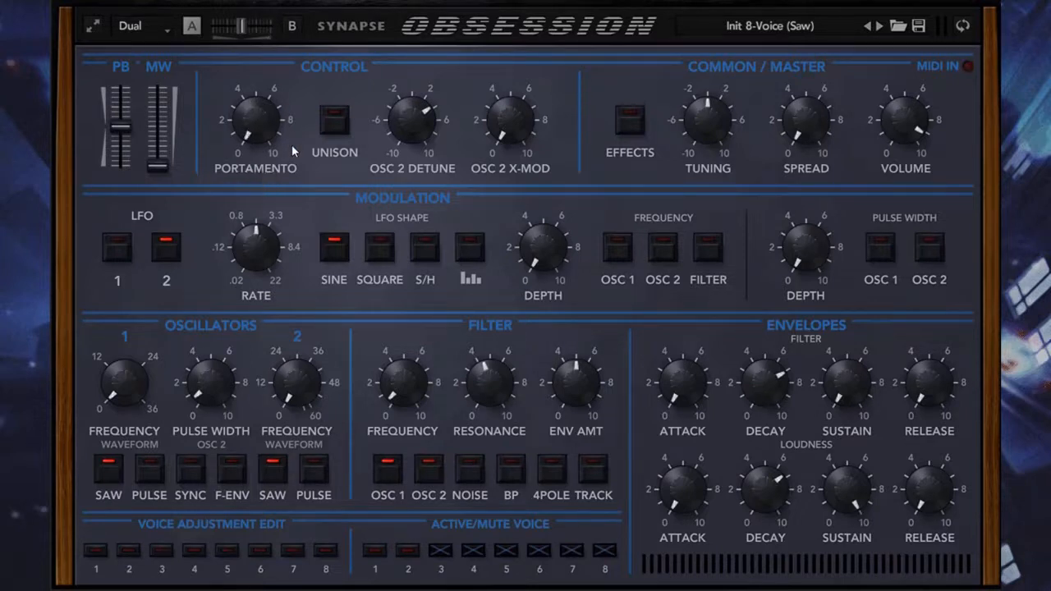
{"action": "left_click", "coordinate": [433, 550]}
{"action": "left_click", "coordinate": [473, 551]}
{"action": "left_click", "coordinate": [505, 552]}
{"action": "left_click", "coordinate": [539, 552]}
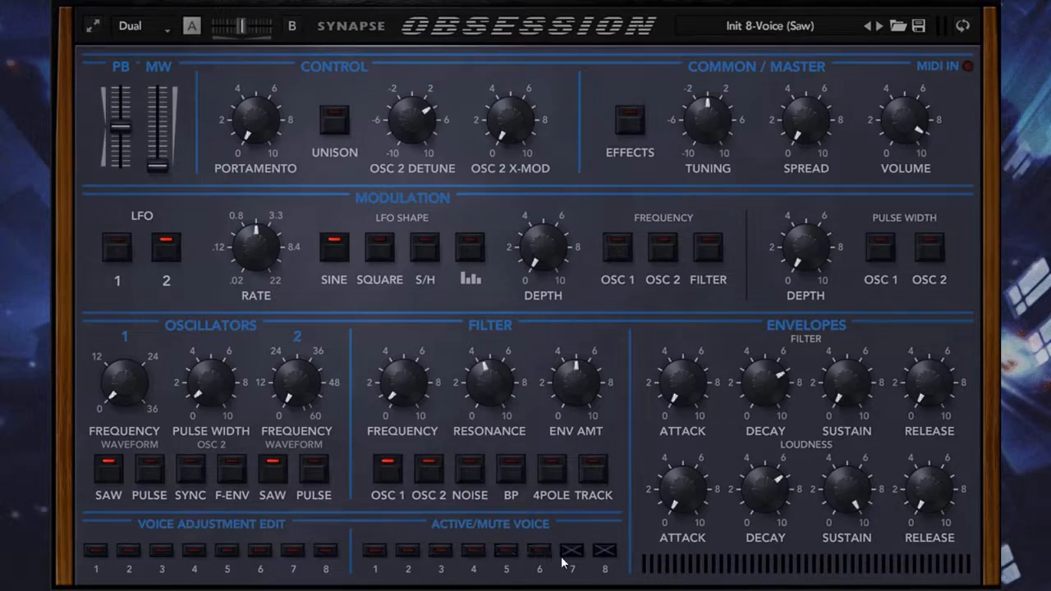
{"action": "left_click", "coordinate": [571, 552]}
{"action": "left_click", "coordinate": [602, 554]}
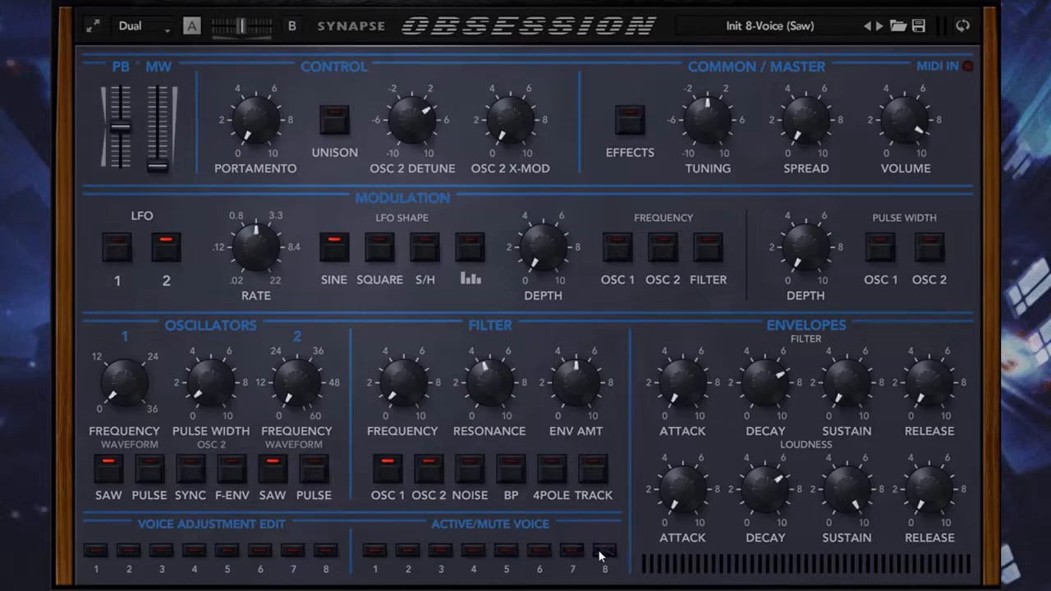
Step: Set the voice count to 16 voices and compare layers A and B
{"action": "left_click", "coordinate": [136, 29]}
{"action": "left_click", "coordinate": [176, 124]}
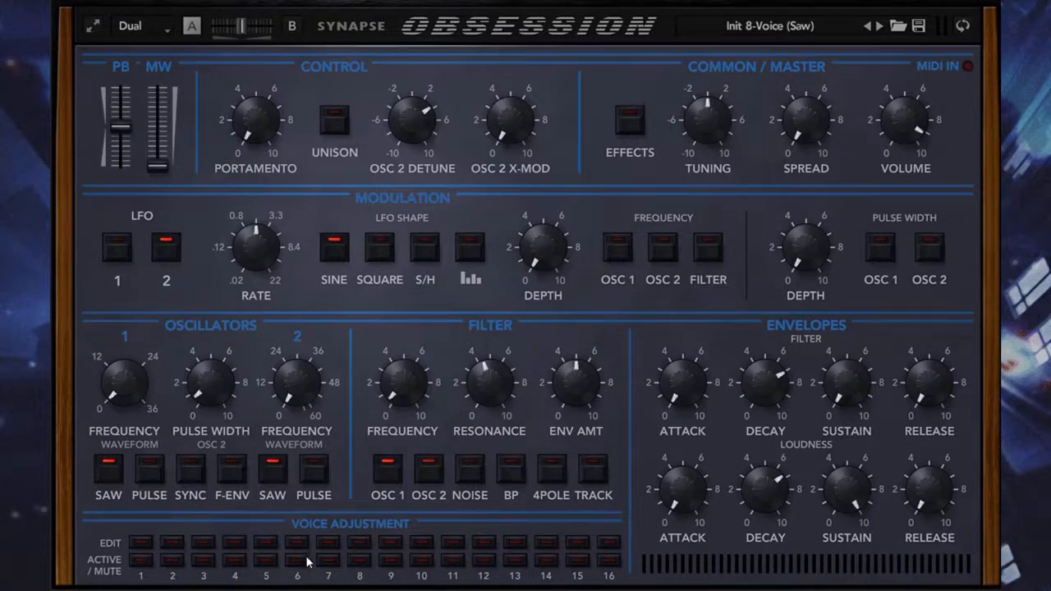
{"action": "left_click", "coordinate": [289, 28]}
{"action": "left_click", "coordinate": [192, 27]}
{"action": "left_click", "coordinate": [291, 29]}
{"action": "left_click", "coordinate": [197, 28]}
Step: Reload the Init 8-Voice (Saw) patch and set it to Dual mode with 16 voices
{"action": "left_click", "coordinate": [768, 29]}
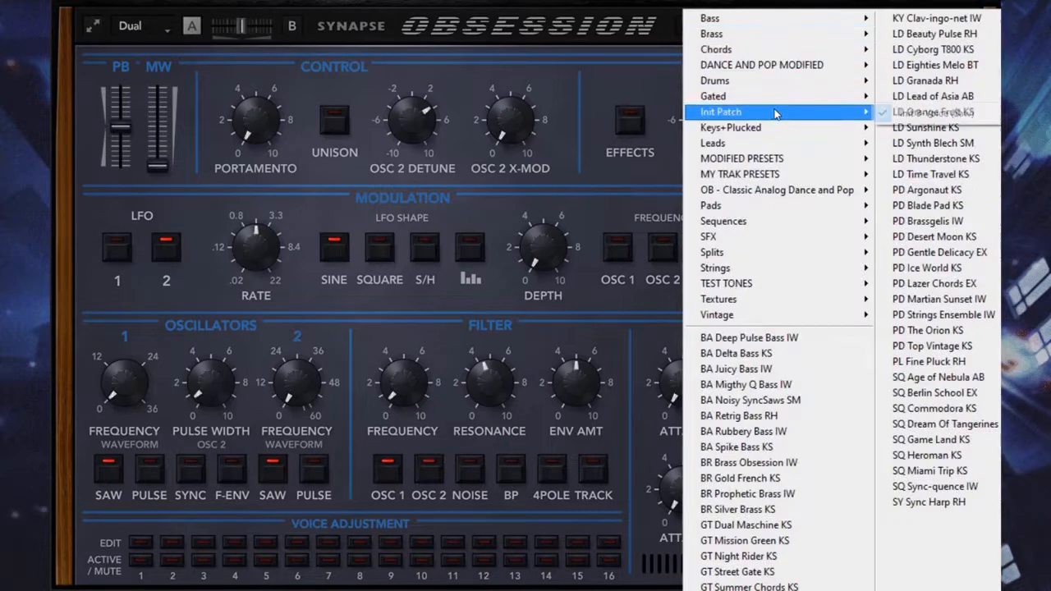
{"action": "left_click", "coordinate": [924, 111]}
{"action": "left_click", "coordinate": [166, 30]}
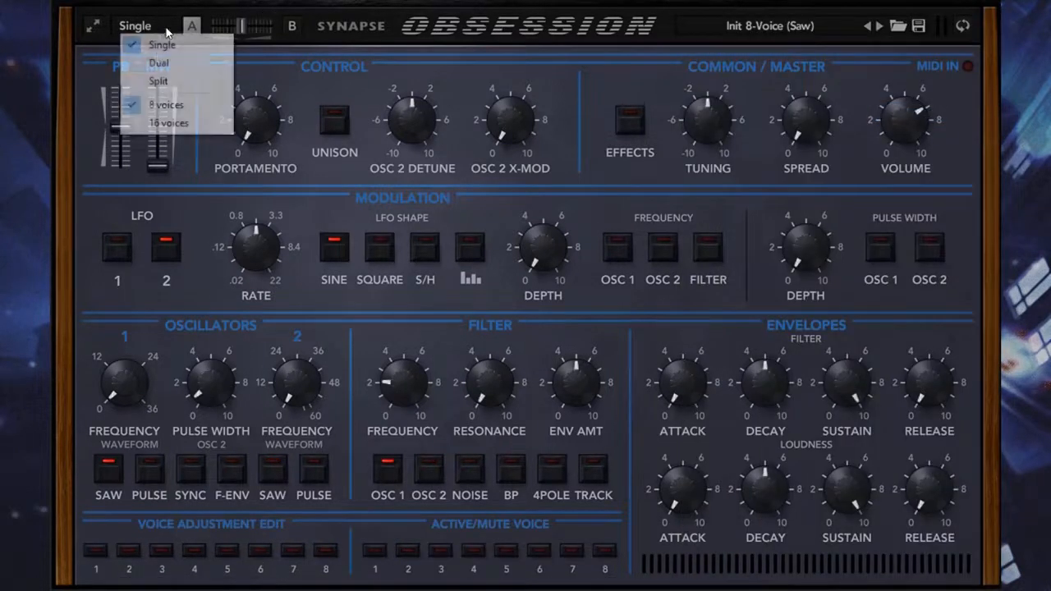
{"action": "left_click", "coordinate": [158, 63]}
{"action": "left_click", "coordinate": [140, 28]}
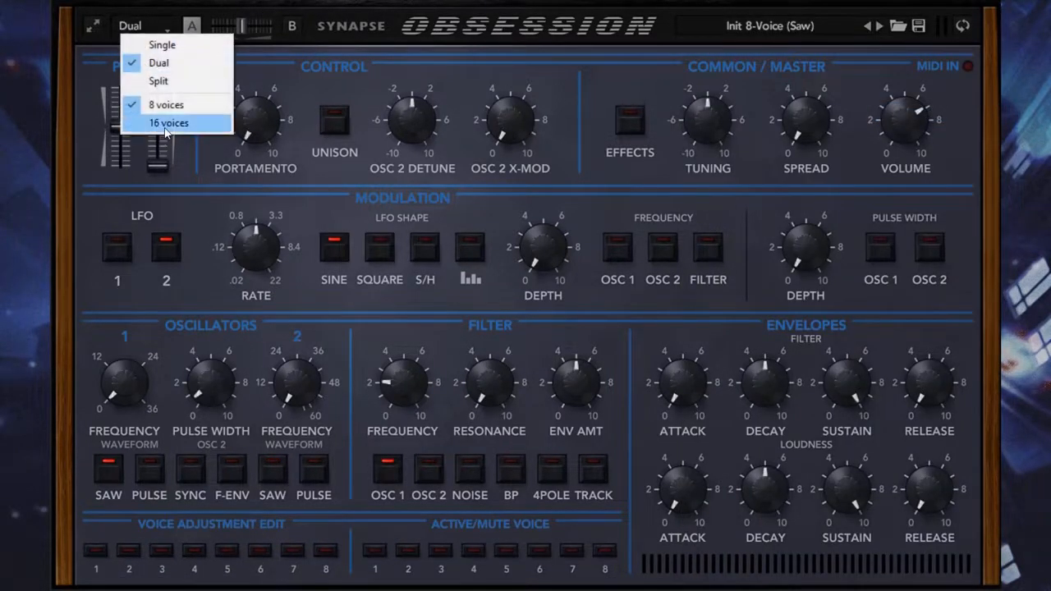
{"action": "left_click", "coordinate": [167, 125]}
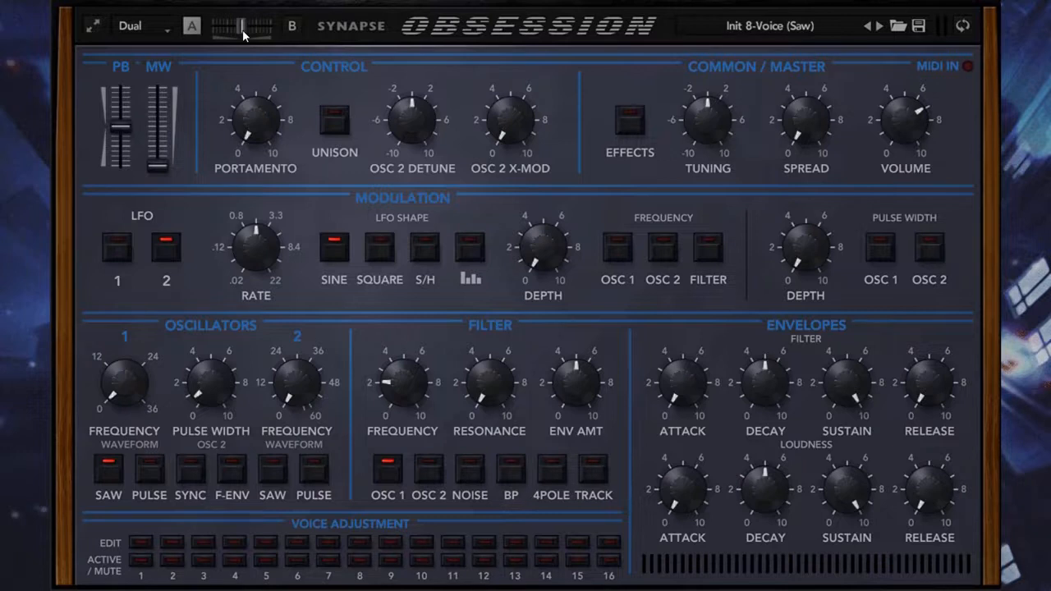
Step: With the balance fully on layer B, set its filter frequency to 10.00 and turn off oscillator 2 Saw, 4Pole and Track
{"action": "left_click_drag", "start_coordinate": [243, 29], "coordinate": [302, 37]}
{"action": "left_click", "coordinate": [293, 28]}
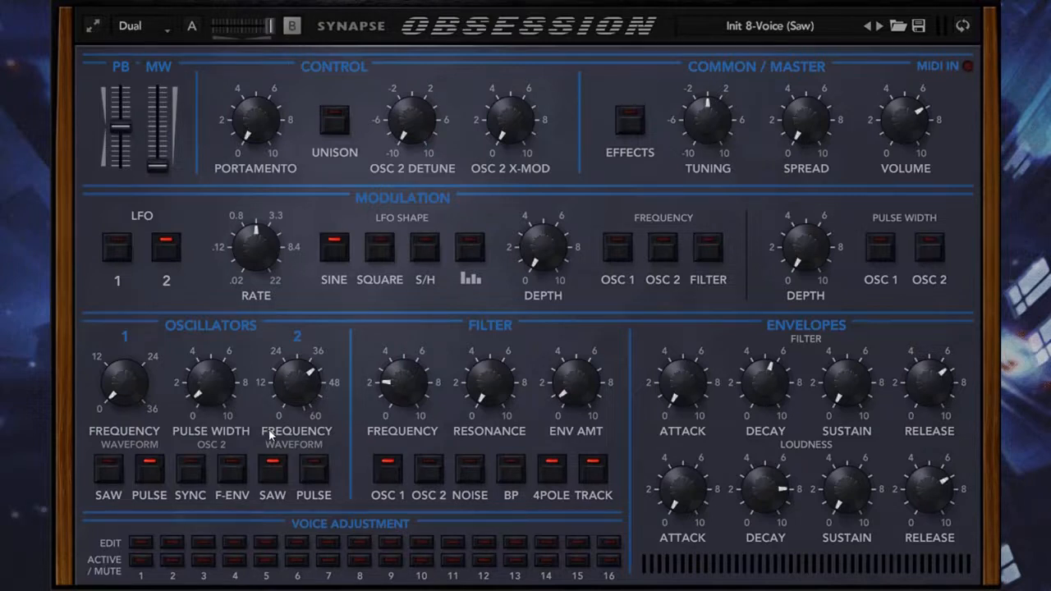
{"action": "left_click_drag", "start_coordinate": [384, 380], "coordinate": [420, 220]}
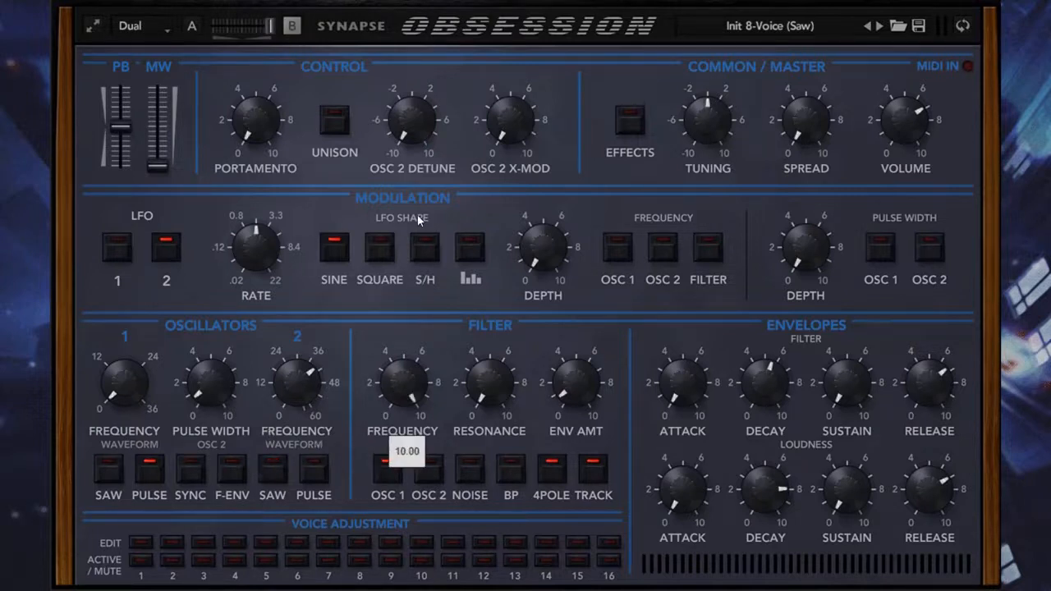
{"action": "left_click", "coordinate": [548, 474]}
{"action": "left_click", "coordinate": [598, 484]}
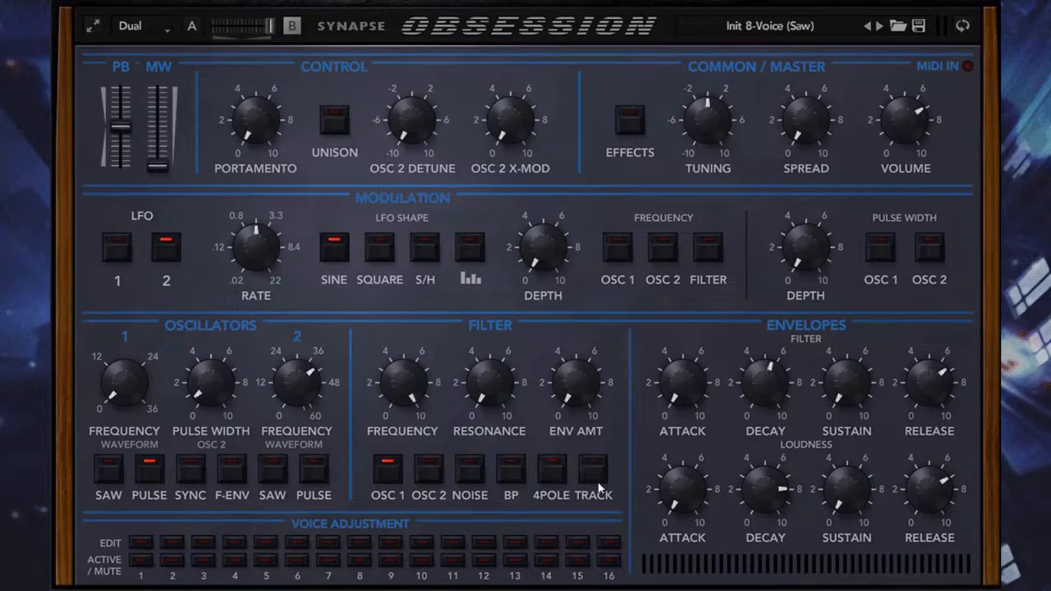
Step: Open layer A's filter frequency fully and lower layer B's filter envelope amount to zero, keeping the balance at A 0% / B 100%
{"action": "left_click", "coordinate": [191, 26]}
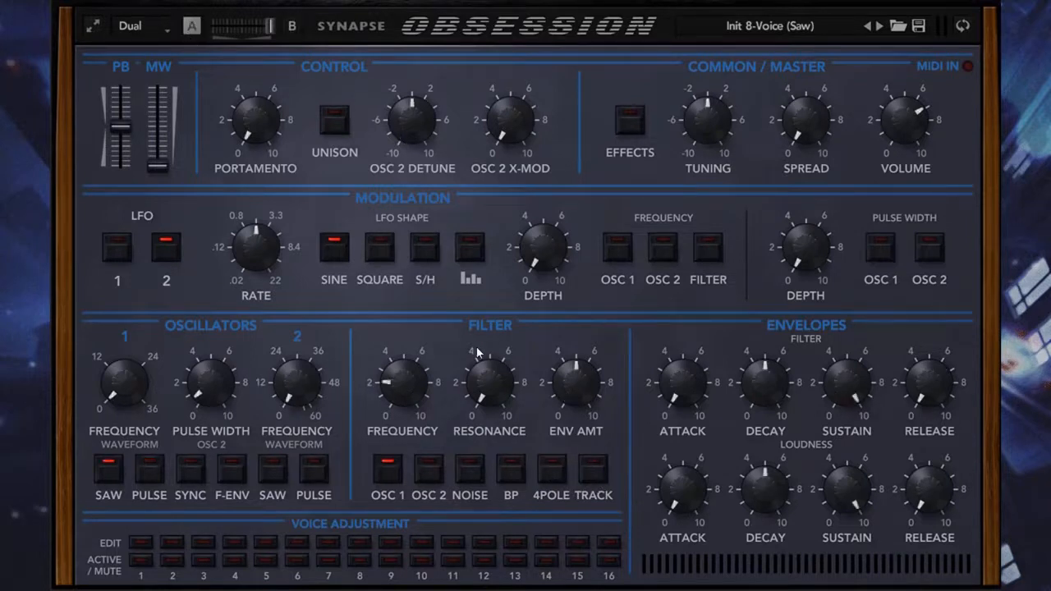
{"action": "left_click_drag", "start_coordinate": [408, 407], "coordinate": [432, 243]}
{"action": "left_click", "coordinate": [292, 26]}
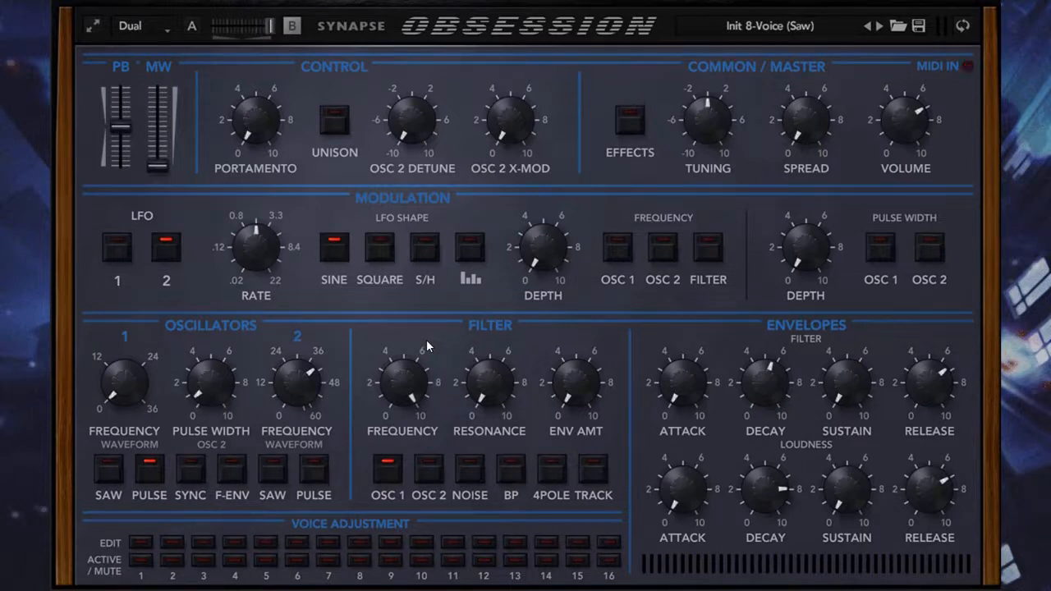
{"action": "left_click", "coordinate": [199, 27]}
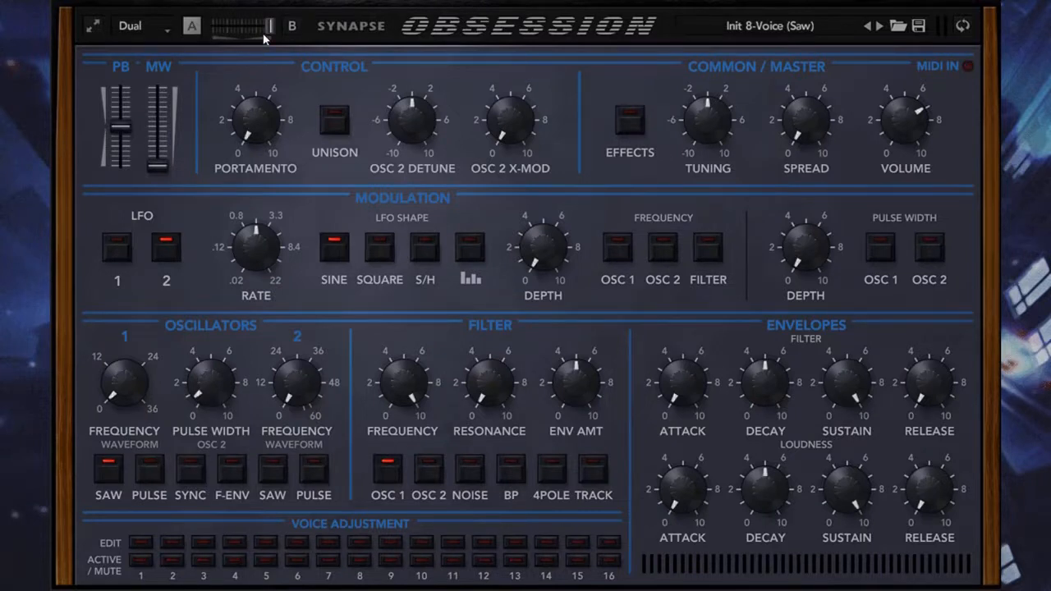
{"action": "left_click", "coordinate": [212, 27]}
{"action": "left_click", "coordinate": [269, 27]}
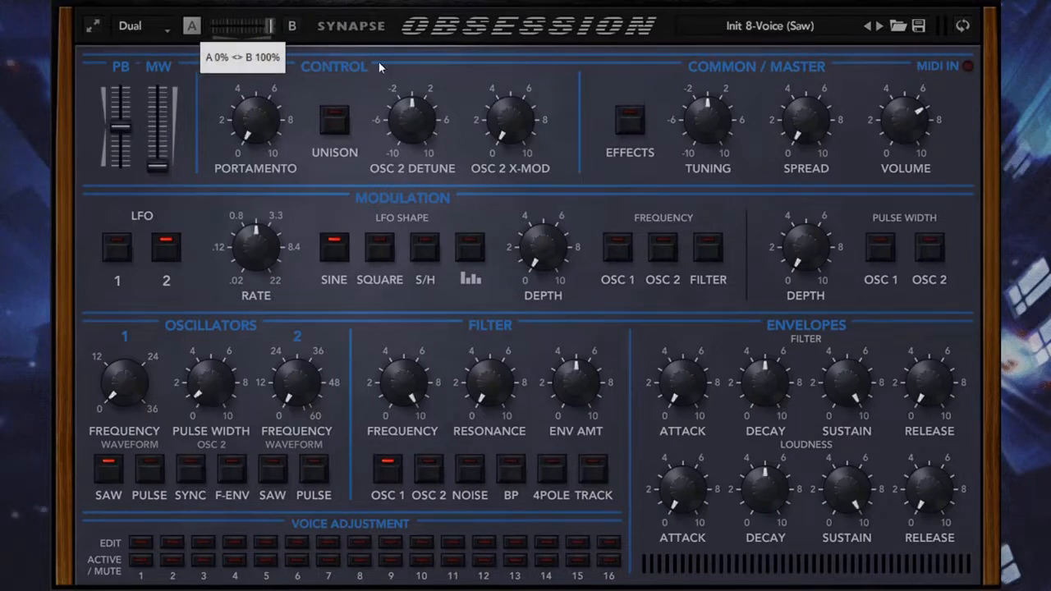
Step: Lower layer B's loudness envelope release to zero and return to layer A
{"action": "left_click", "coordinate": [292, 31]}
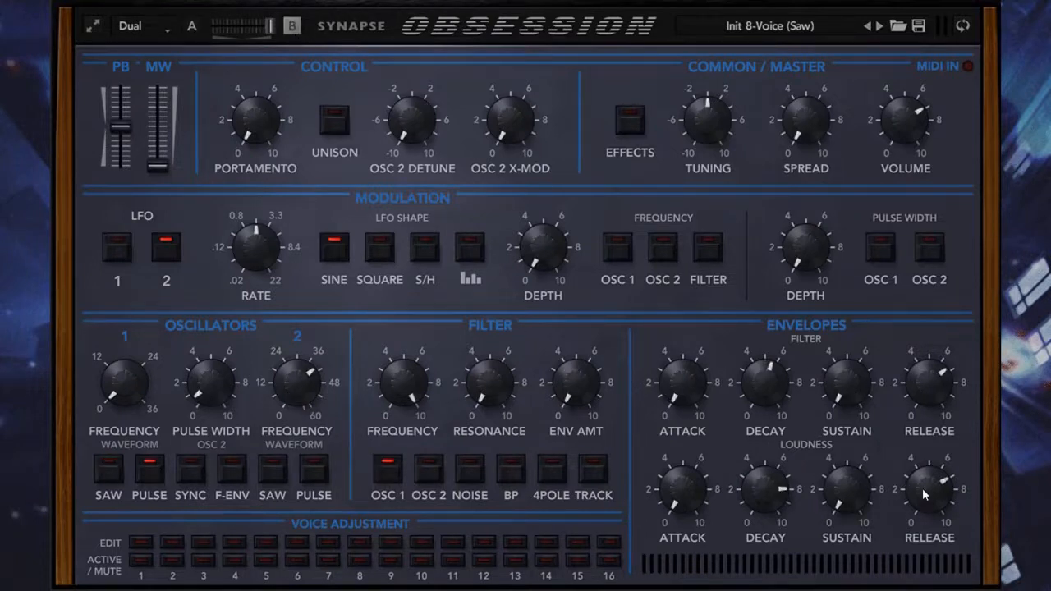
{"action": "left_click_drag", "start_coordinate": [927, 491], "coordinate": [874, 574]}
{"action": "mouse_move", "coordinate": [273, 35]}
{"action": "left_mouse_down"}
{"action": "mouse_move", "coordinate": [215, 33]}
{"action": "mouse_move", "coordinate": [271, 33]}
{"action": "left_mouse_up"}
{"action": "left_click", "coordinate": [197, 29]}
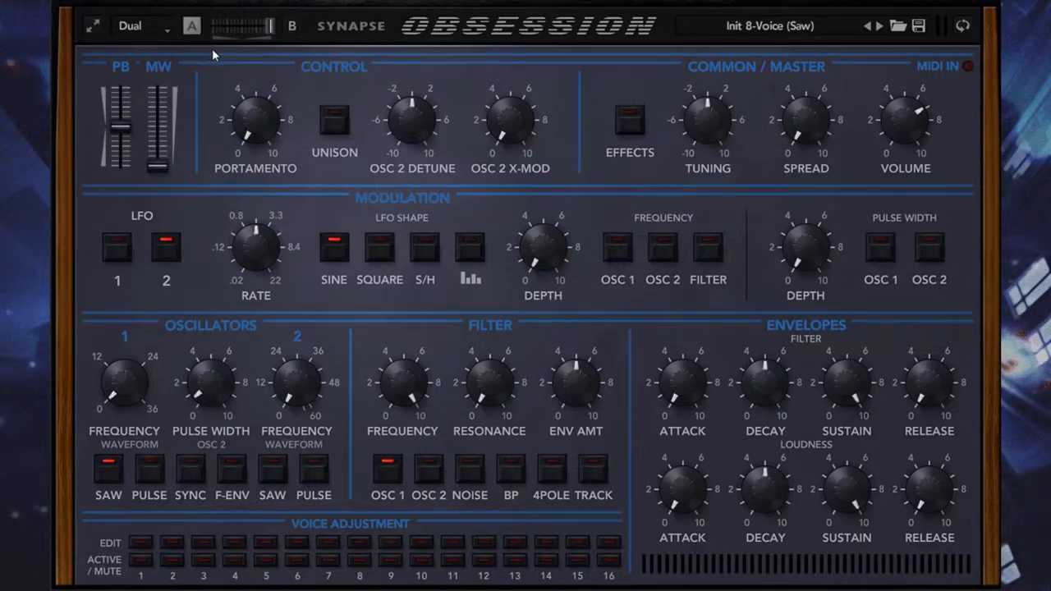
Step: Adjust layer B's filter envelope amount and return to layer A with the balance at A 0% / B 100%
{"action": "left_click", "coordinate": [291, 26]}
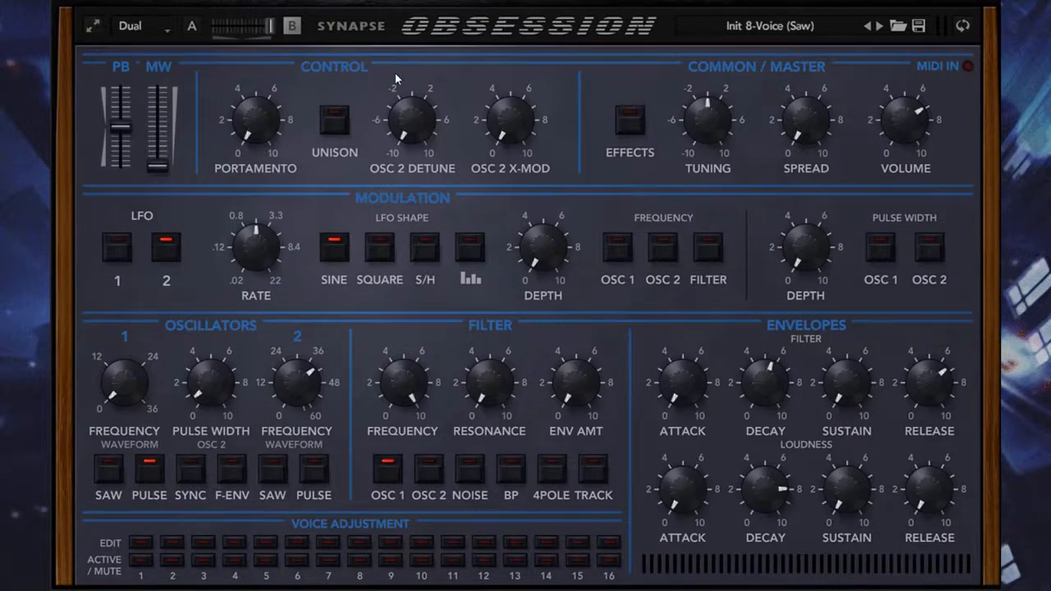
{"action": "left_click_drag", "start_coordinate": [559, 398], "coordinate": [557, 309]}
{"action": "left_click", "coordinate": [192, 26]}
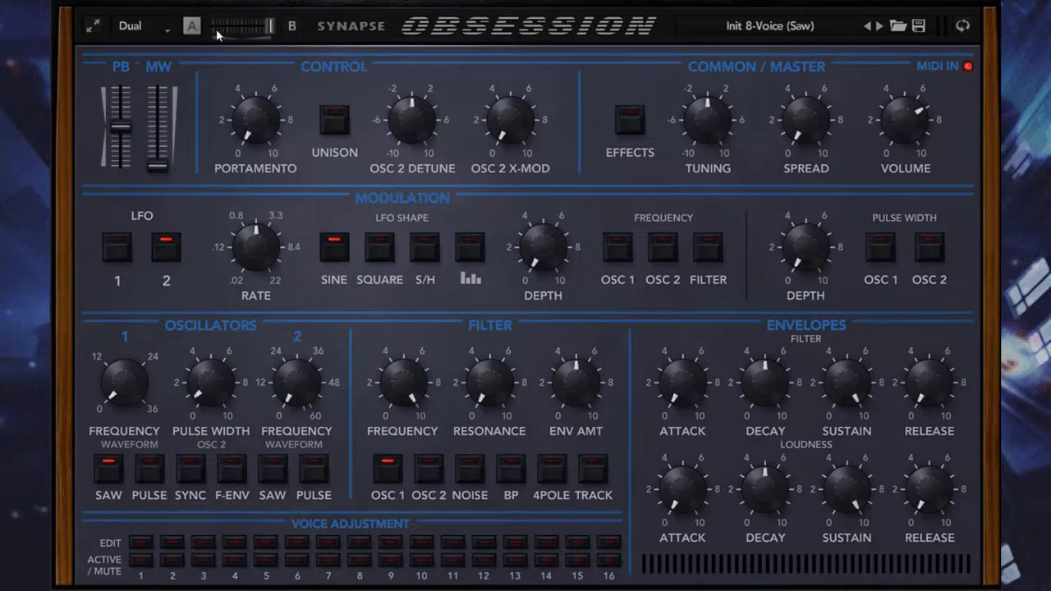
{"action": "mouse_move", "coordinate": [267, 33]}
{"action": "left_mouse_down"}
{"action": "mouse_move", "coordinate": [193, 29]}
{"action": "mouse_move", "coordinate": [271, 30]}
{"action": "mouse_move", "coordinate": [201, 37]}
{"action": "mouse_move", "coordinate": [277, 49]}
{"action": "left_mouse_up"}
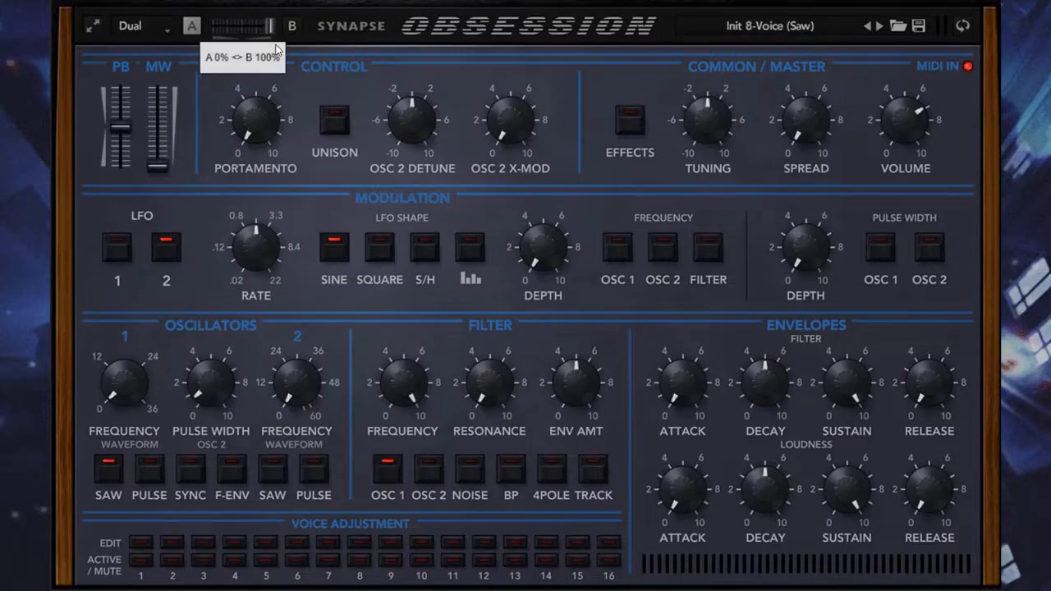
Step: Route Modwheel to Part Mix in the first mod matrix slot on the options page
{"action": "left_click", "coordinate": [963, 29]}
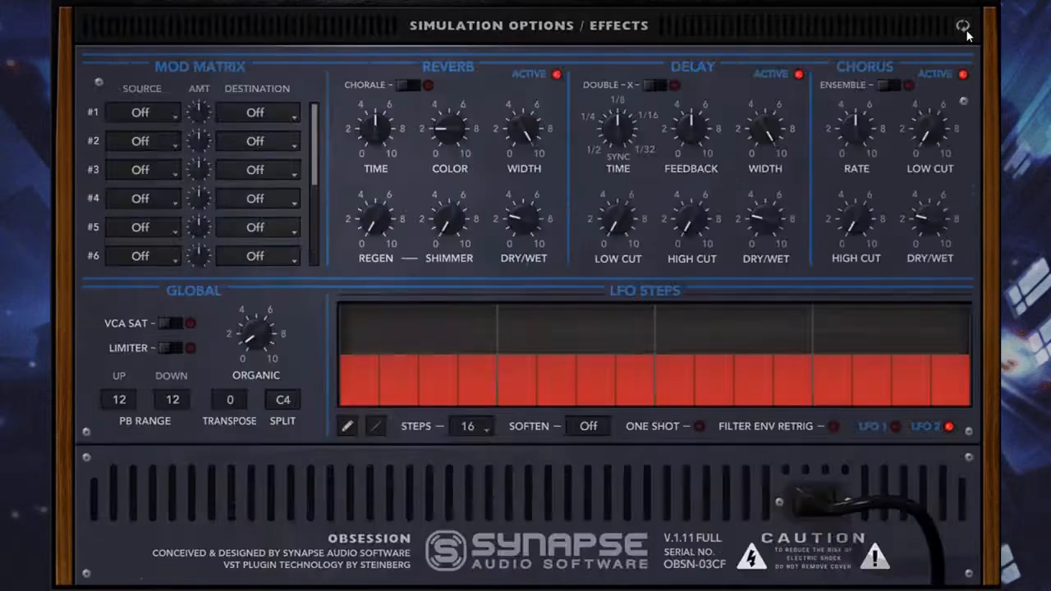
{"action": "left_click", "coordinate": [166, 118]}
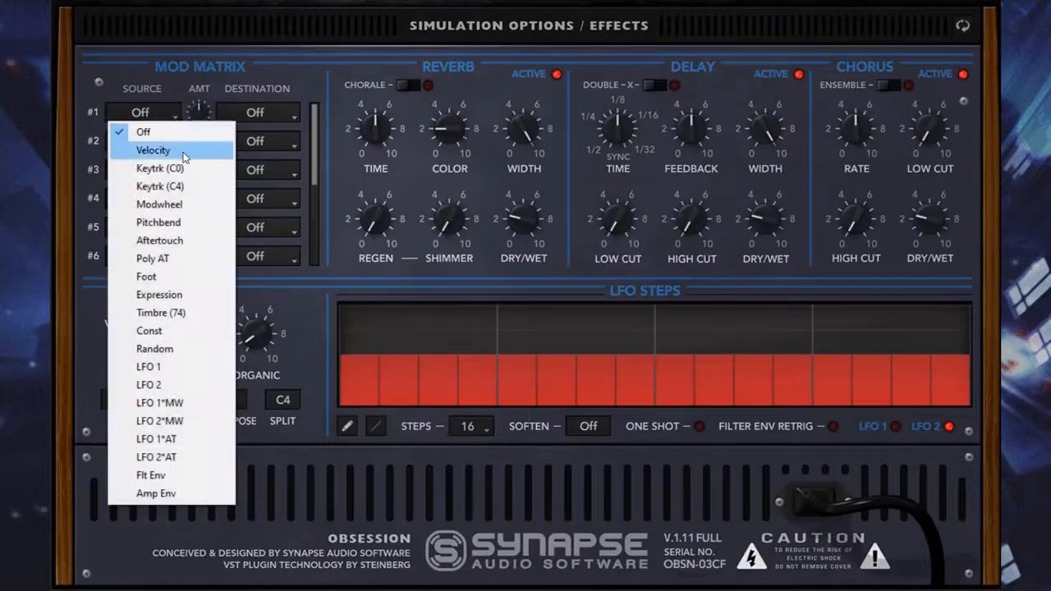
{"action": "left_click", "coordinate": [187, 204]}
{"action": "left_click", "coordinate": [259, 113]}
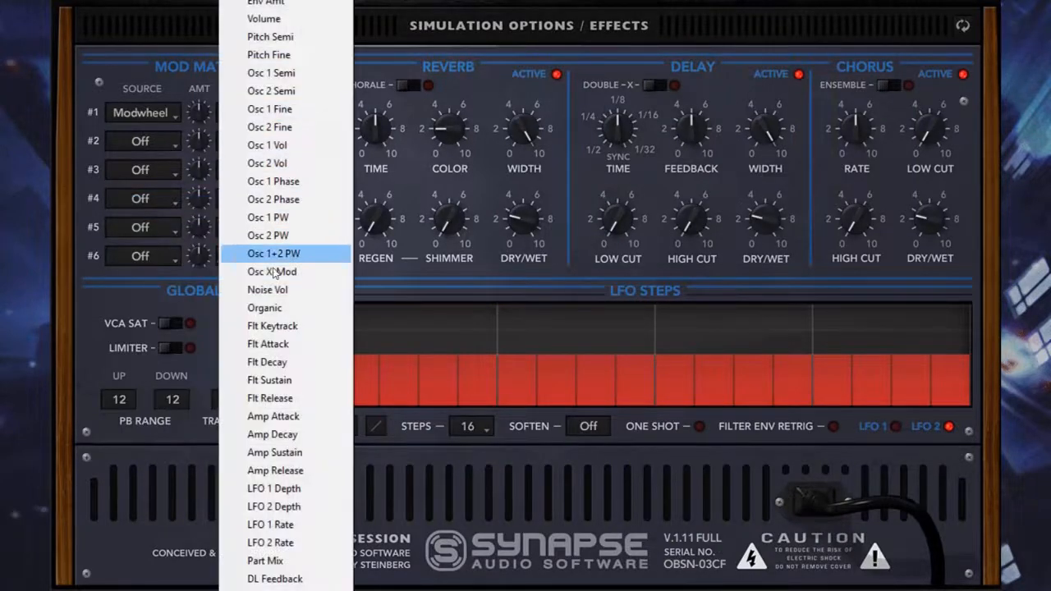
{"action": "scroll", "coordinate": [270, 574], "scroll_direction": "down", "scroll_amount": 1}
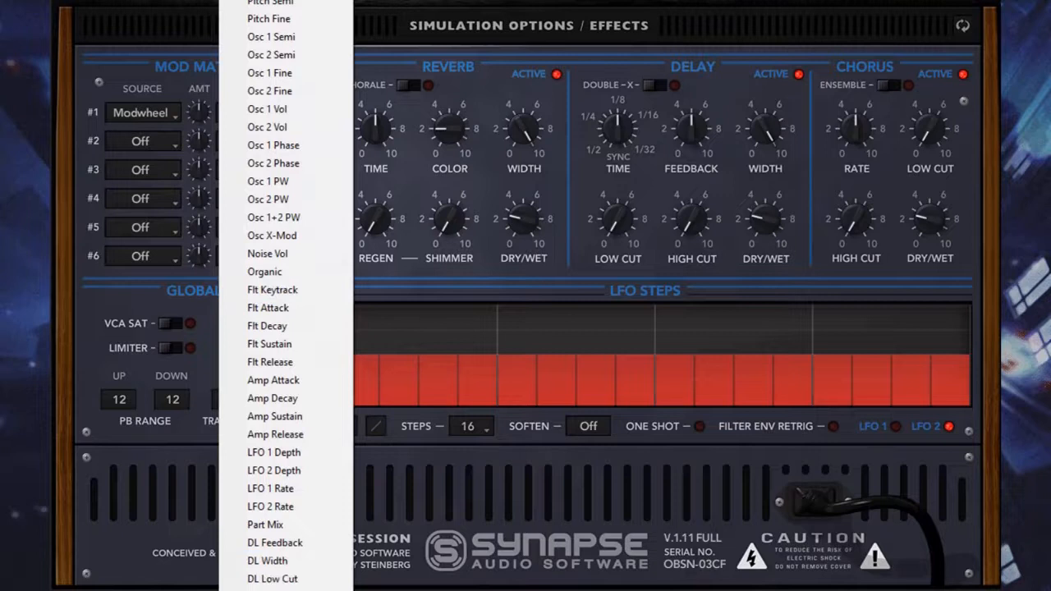
{"action": "left_click", "coordinate": [266, 525]}
Step: Adjust the Modwheel-to-Part Mix modulation amount and set the layer balance fully to A on the main page
{"action": "left_click_drag", "start_coordinate": [204, 112], "coordinate": [244, 66]}
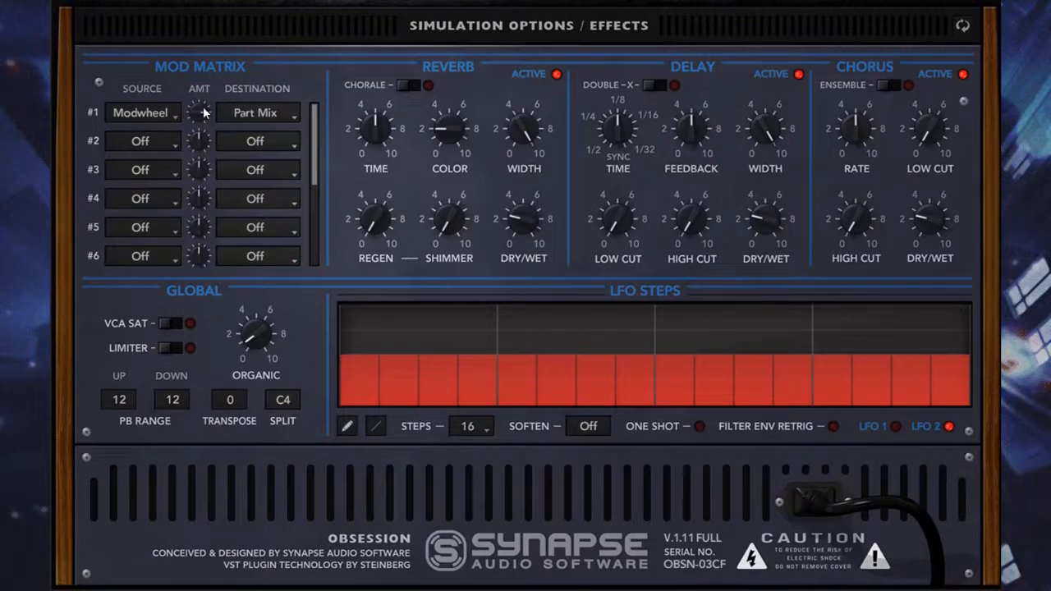
{"action": "left_click_drag", "start_coordinate": [204, 113], "coordinate": [191, 220]}
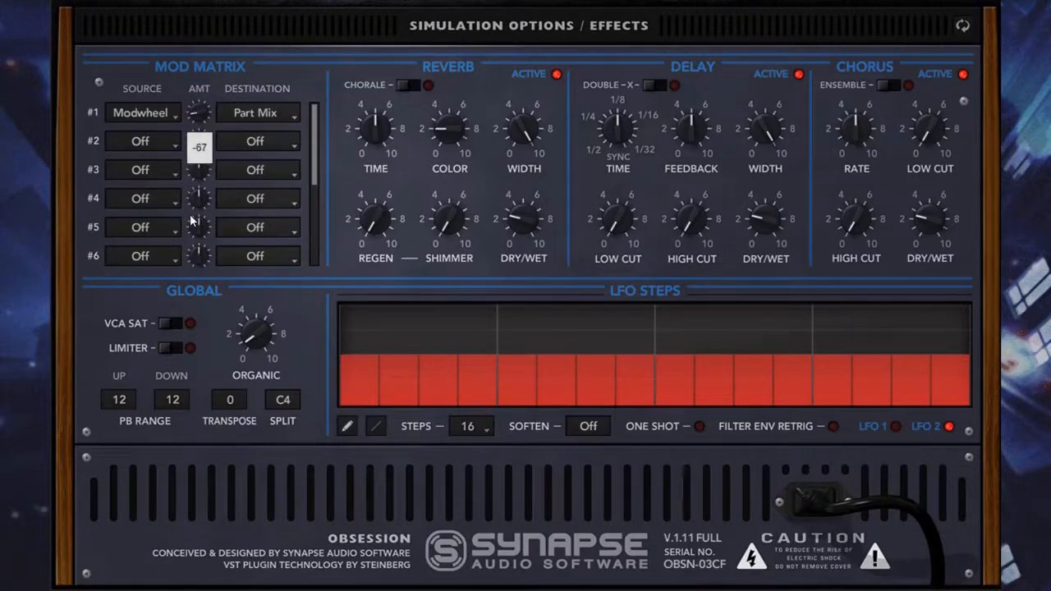
{"action": "left_click", "coordinate": [962, 25]}
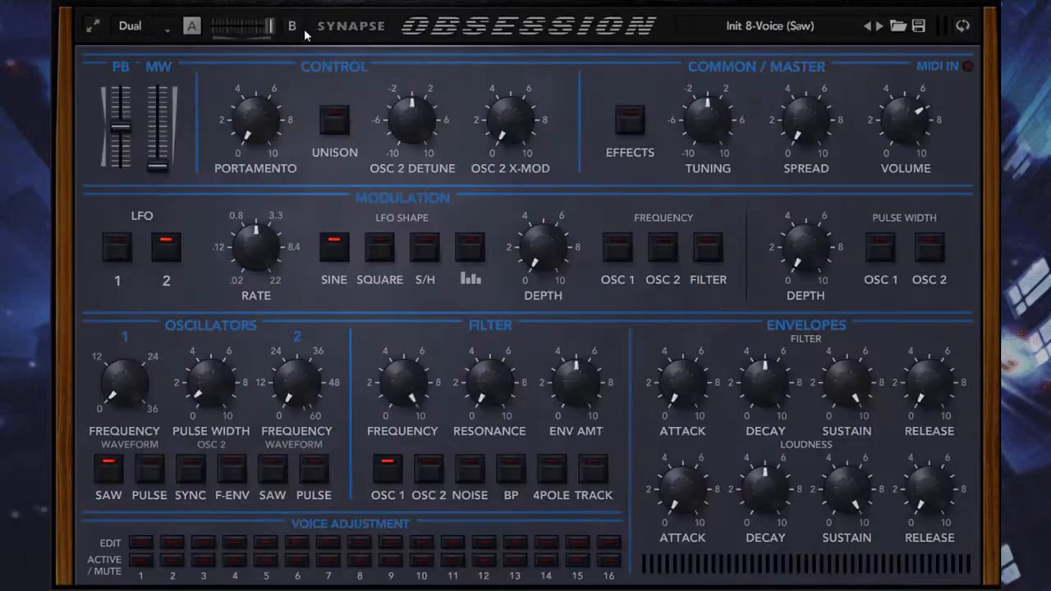
{"action": "left_click_drag", "start_coordinate": [269, 25], "coordinate": [212, 26]}
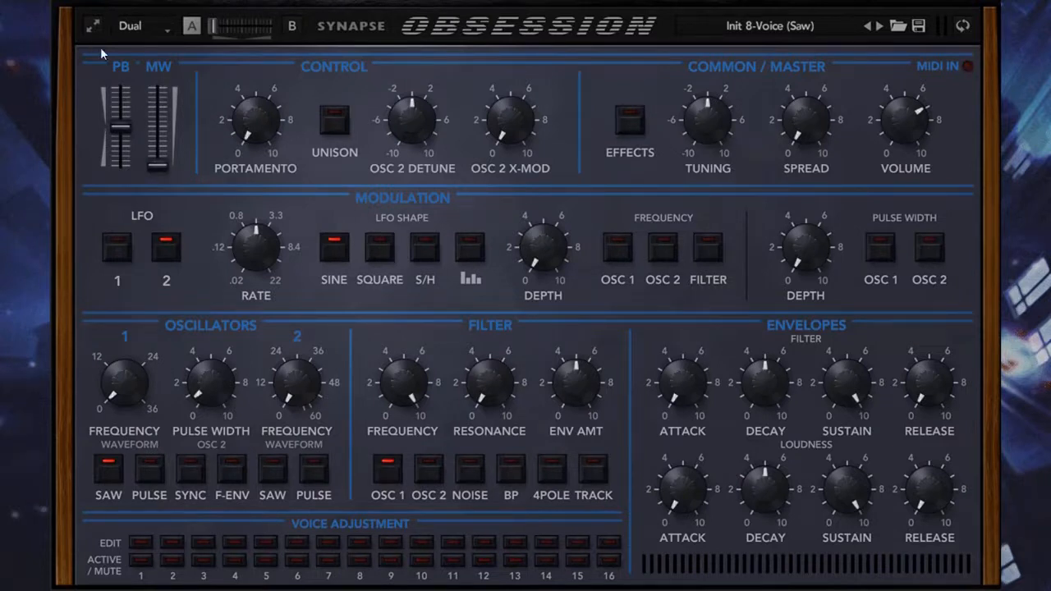
Step: Raise layer B's loudness attack to about 2 and its loudness release to about 9
{"action": "left_click", "coordinate": [292, 26]}
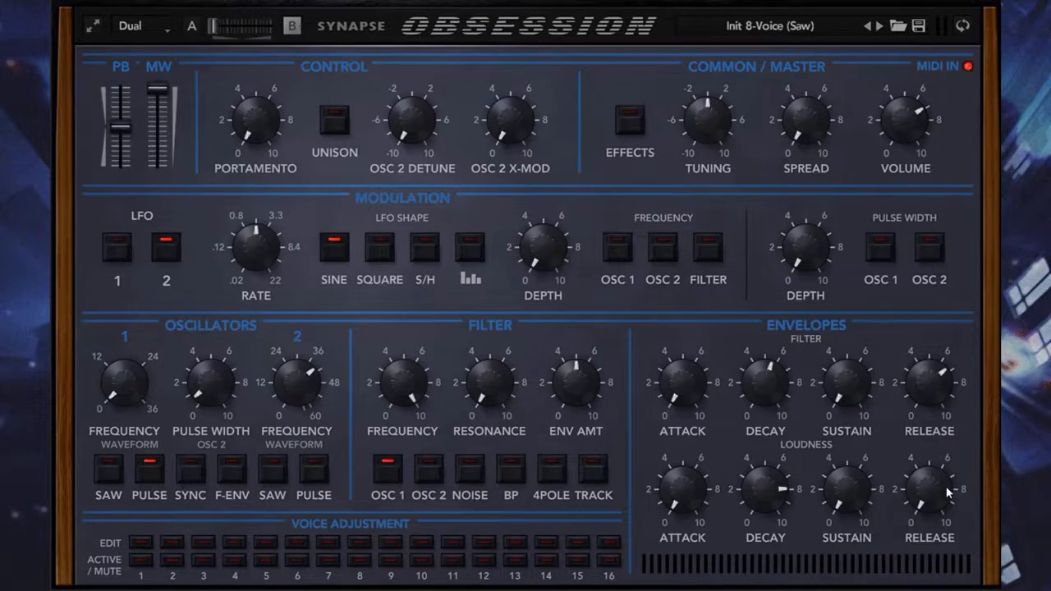
{"action": "left_click_drag", "start_coordinate": [949, 492], "coordinate": [949, 328]}
{"action": "left_click_drag", "start_coordinate": [683, 491], "coordinate": [686, 470]}
{"action": "left_click_drag", "start_coordinate": [921, 486], "coordinate": [921, 492]}
Step: Centre the layer balance and shorten layer B's loudness release to about 6 along with its loudness decay
{"action": "mouse_move", "coordinate": [216, 31]}
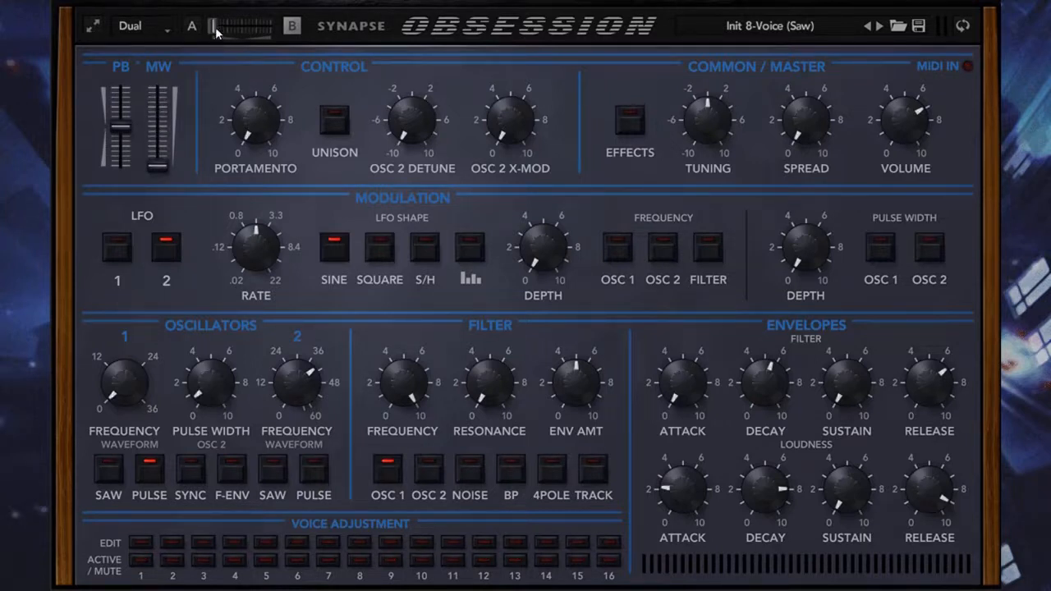
{"action": "left_click_drag", "start_coordinate": [215, 27], "coordinate": [245, 26]}
{"action": "left_click_drag", "start_coordinate": [930, 489], "coordinate": [920, 545]}
{"action": "mouse_move", "coordinate": [778, 507]}
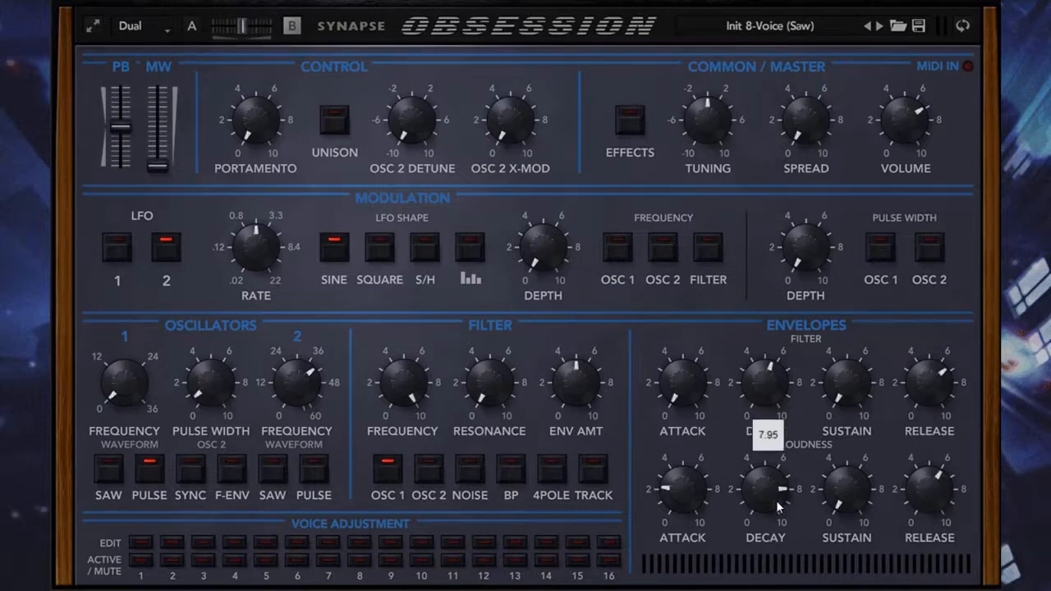
Step: With the balance fully on layer A, change its oscillator 1 waveform from Saw to Pulse and lower the filter frequency
{"action": "left_click", "coordinate": [191, 27]}
{"action": "left_click_drag", "start_coordinate": [246, 26], "coordinate": [211, 28]}
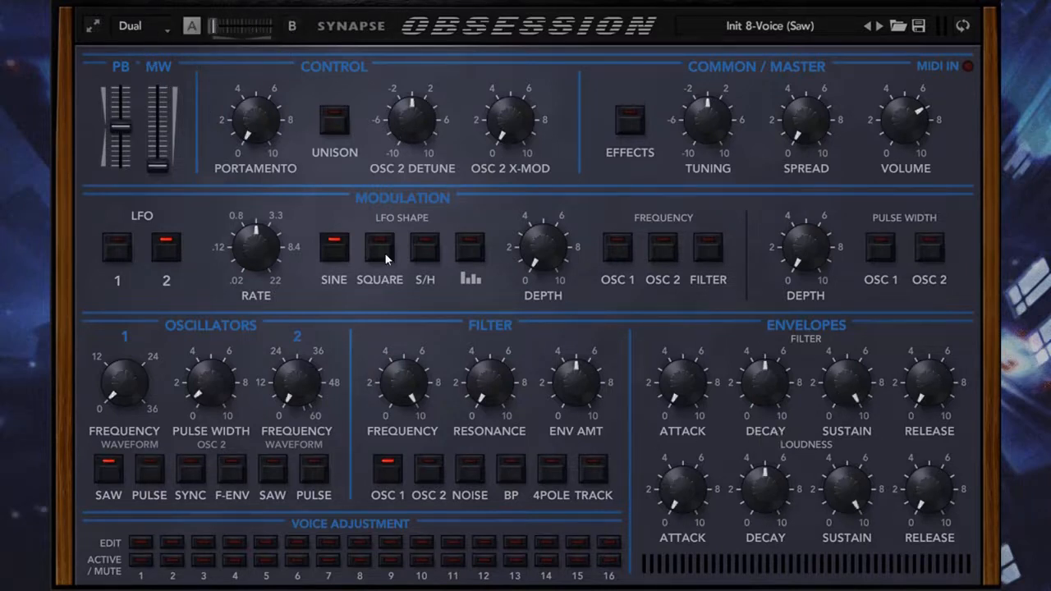
{"action": "left_click", "coordinate": [155, 470]}
{"action": "left_click_drag", "start_coordinate": [400, 384], "coordinate": [400, 461]}
{"action": "left_click", "coordinate": [110, 472]}
Step: Set layer A's filter frequency to about 1, its filter envelope sustain to zero, and shorten the filter decay
{"action": "left_click_drag", "start_coordinate": [405, 383], "coordinate": [423, 538]}
{"action": "left_click_drag", "start_coordinate": [839, 400], "coordinate": [780, 551]}
{"action": "left_click_drag", "start_coordinate": [758, 398], "coordinate": [758, 417]}
Step: Blend the layers at A 91% / B 100% and return to layer A
{"action": "left_click", "coordinate": [288, 30]}
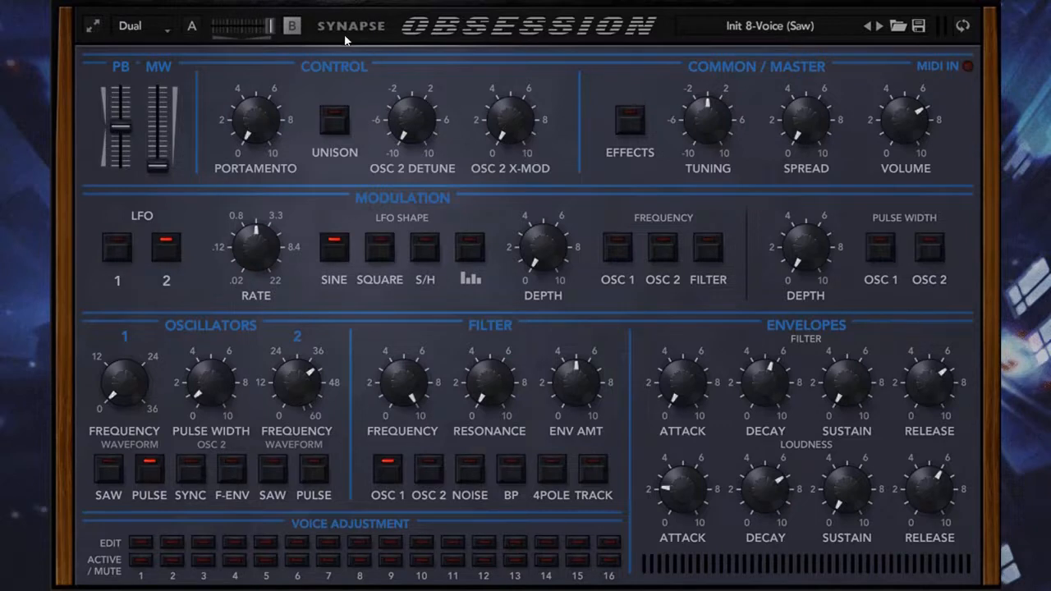
{"action": "left_click_drag", "start_coordinate": [271, 29], "coordinate": [245, 29]}
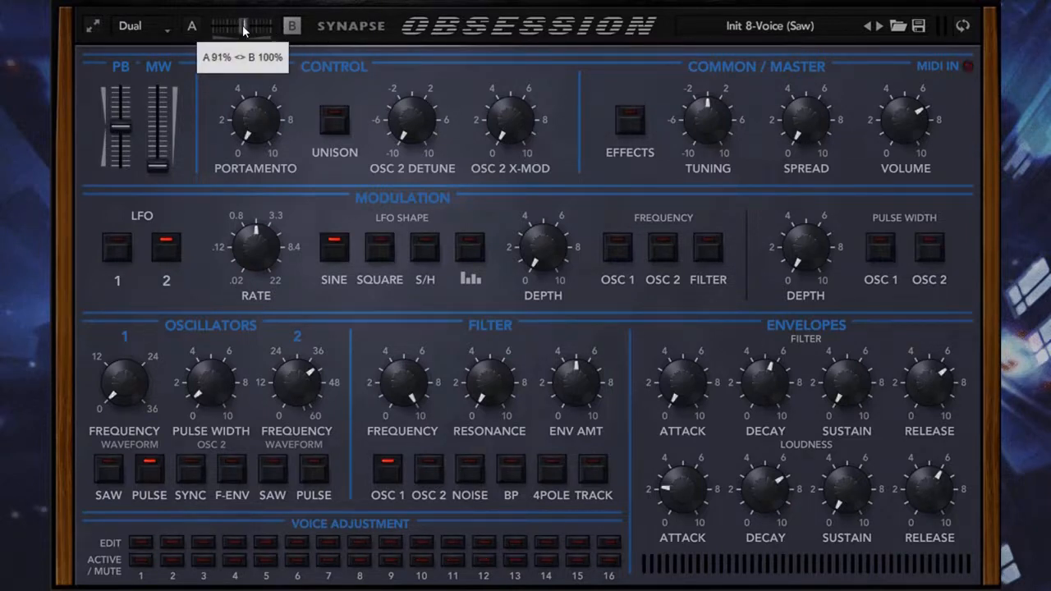
{"action": "left_click", "coordinate": [191, 29]}
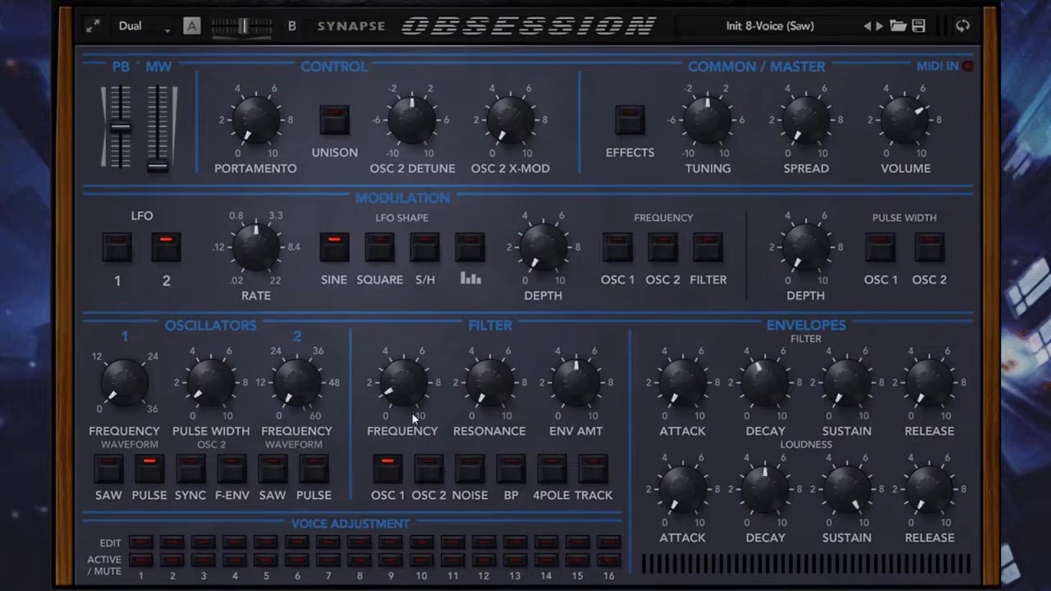
Step: Adjust layer A's filter decay, raise its filter release to about 5 and loudness release to about 6, and end with the balance near centre
{"action": "left_click_drag", "start_coordinate": [764, 382], "coordinate": [764, 406]}
{"action": "left_click_drag", "start_coordinate": [903, 506], "coordinate": [942, 303]}
{"action": "left_click_drag", "start_coordinate": [244, 27], "coordinate": [210, 27]}
{"action": "left_click_drag", "start_coordinate": [767, 374], "coordinate": [774, 354]}
{"action": "left_click_drag", "start_coordinate": [215, 27], "coordinate": [249, 30]}
Step: Switch the patch to Split mode and check the split point among the global options
{"action": "left_click", "coordinate": [141, 29]}
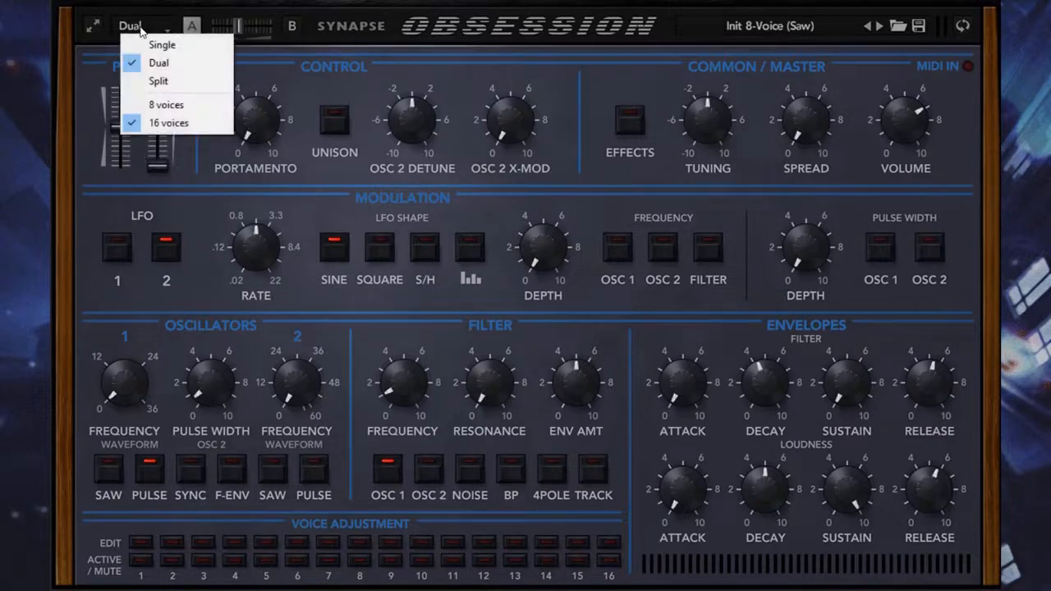
{"action": "left_click", "coordinate": [160, 80]}
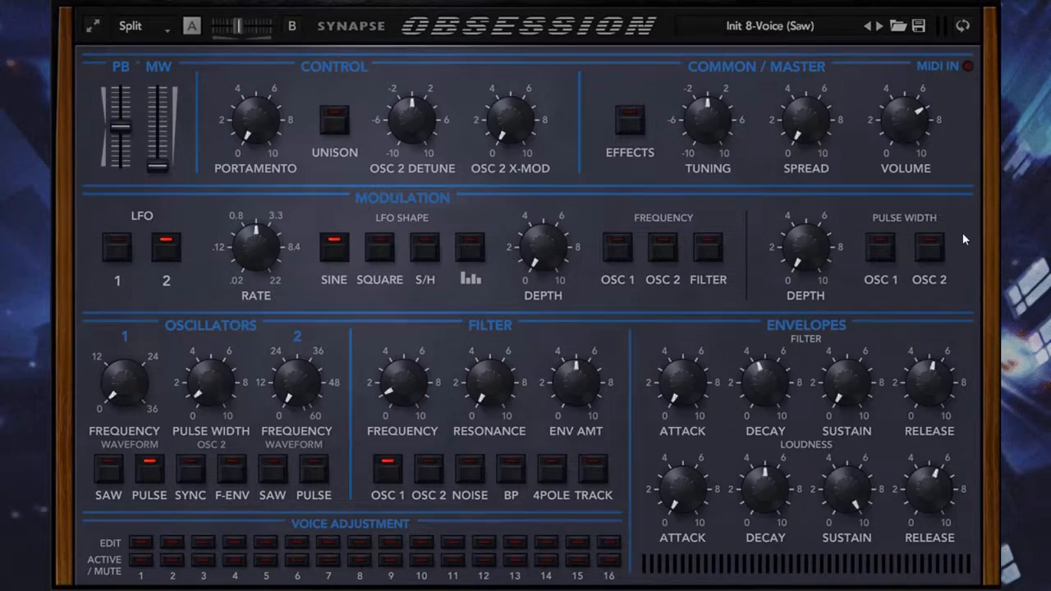
{"action": "left_click", "coordinate": [962, 27]}
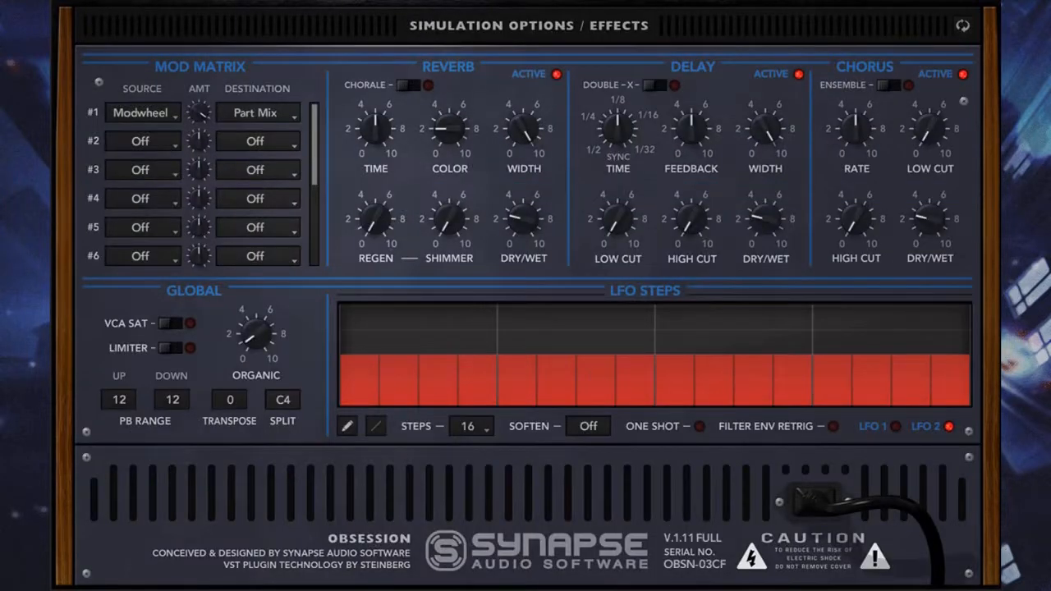
{"action": "left_click", "coordinate": [963, 27]}
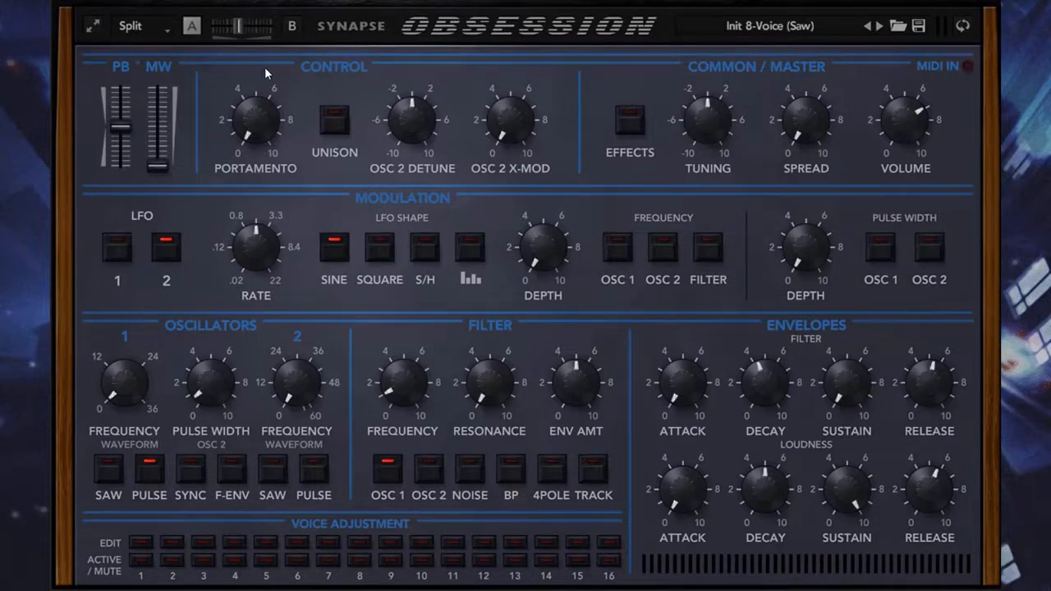
Step: Sweep the layer balance fully to A, fully to B and back to centre, and review the mode and voice-count options
{"action": "left_click_drag", "start_coordinate": [241, 30], "coordinate": [176, 34]}
{"action": "left_click_drag", "start_coordinate": [210, 33], "coordinate": [363, 39]}
{"action": "left_click_drag", "start_coordinate": [271, 29], "coordinate": [231, 34]}
{"action": "left_click", "coordinate": [156, 29]}
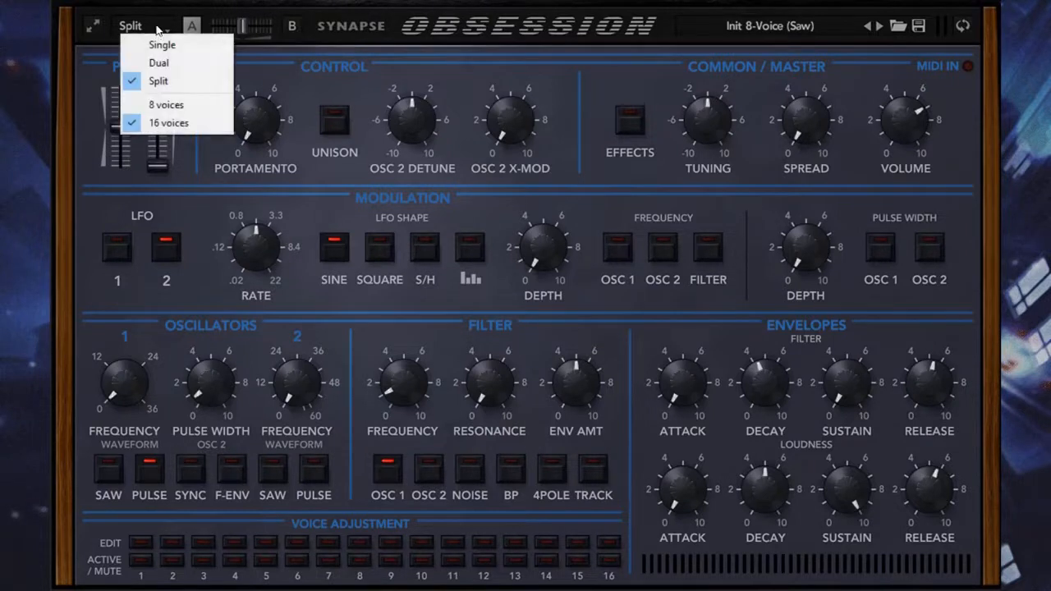
{"action": "left_click", "coordinate": [212, 2]}
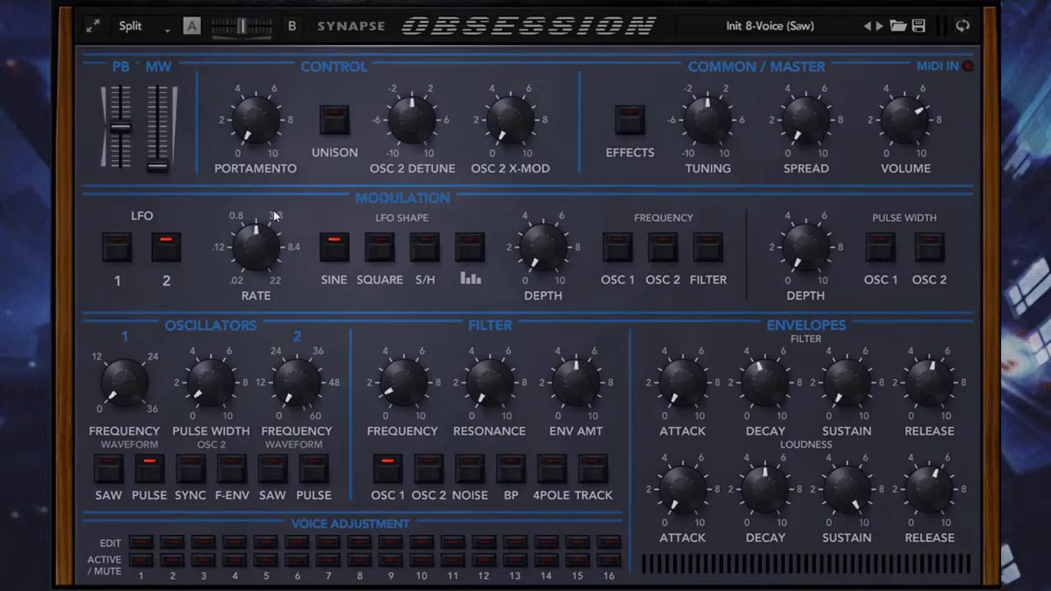
Step: Compare layers A and B, trying a higher tuning on layer B before setting it to +0.20
{"action": "left_click", "coordinate": [290, 27]}
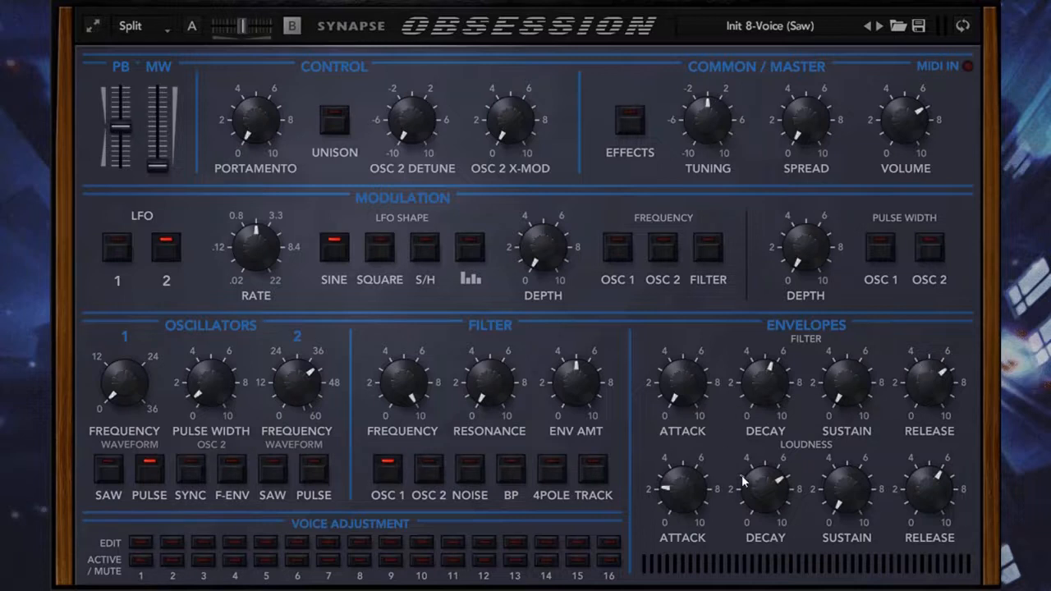
{"action": "left_click", "coordinate": [195, 26]}
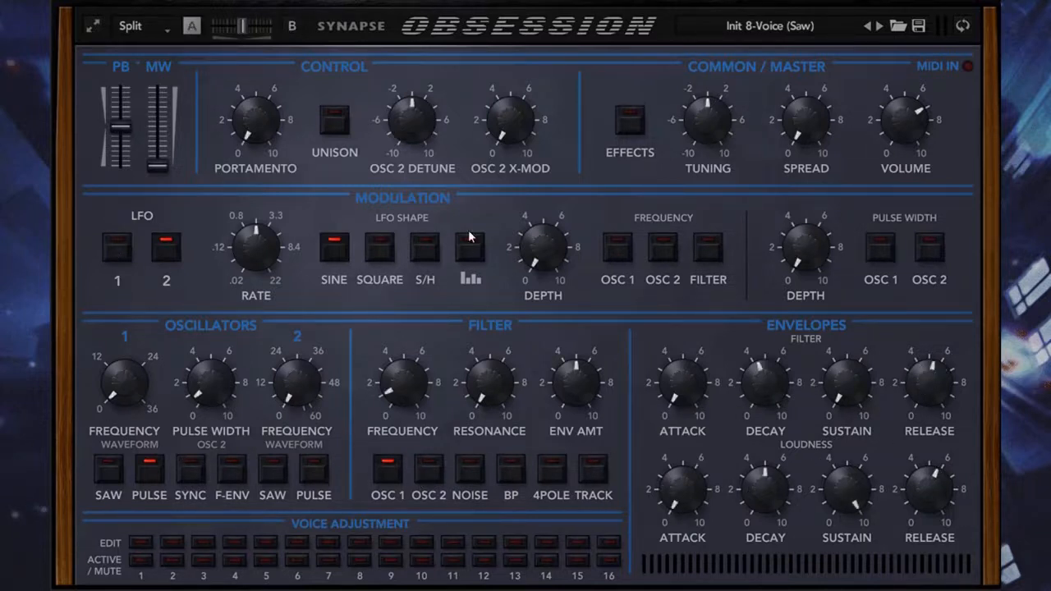
{"action": "left_click", "coordinate": [292, 27]}
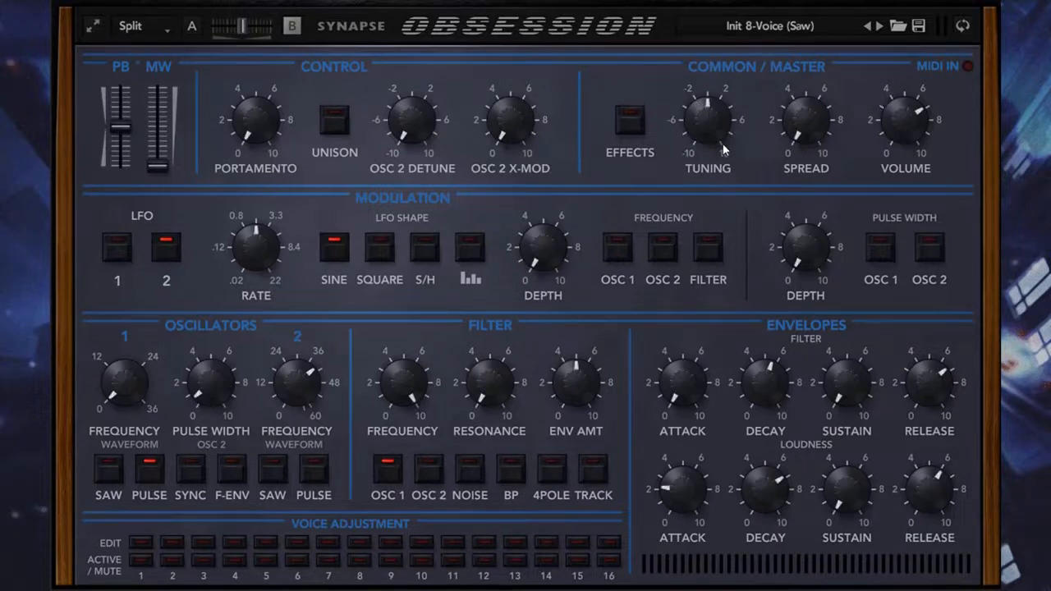
{"action": "left_click_drag", "start_coordinate": [718, 146], "coordinate": [698, 110]}
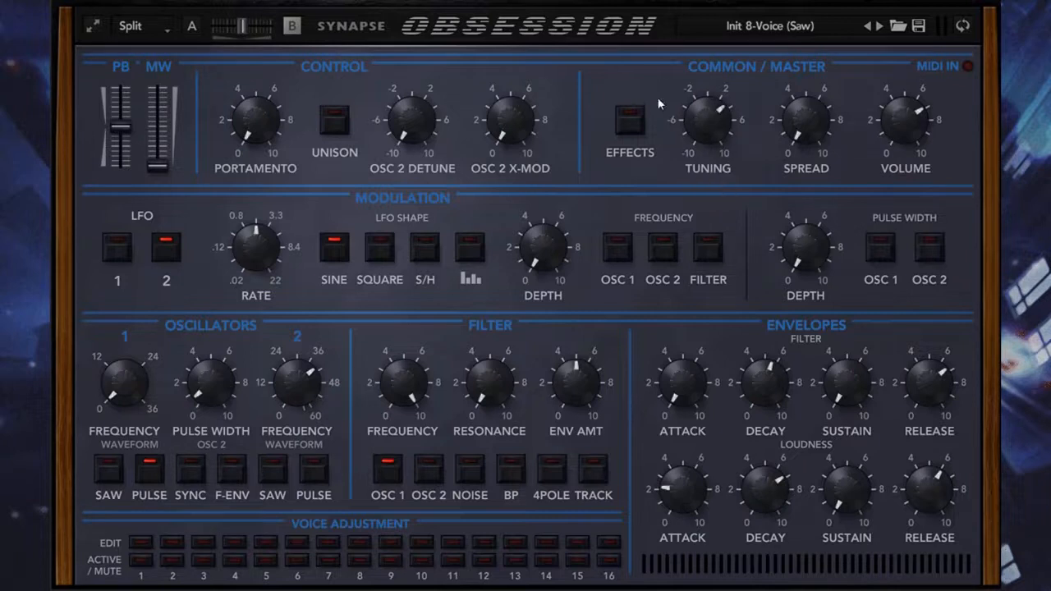
{"action": "left_click", "coordinate": [189, 26]}
{"action": "left_click", "coordinate": [291, 26]}
{"action": "left_click_drag", "start_coordinate": [702, 146], "coordinate": [670, 147]}
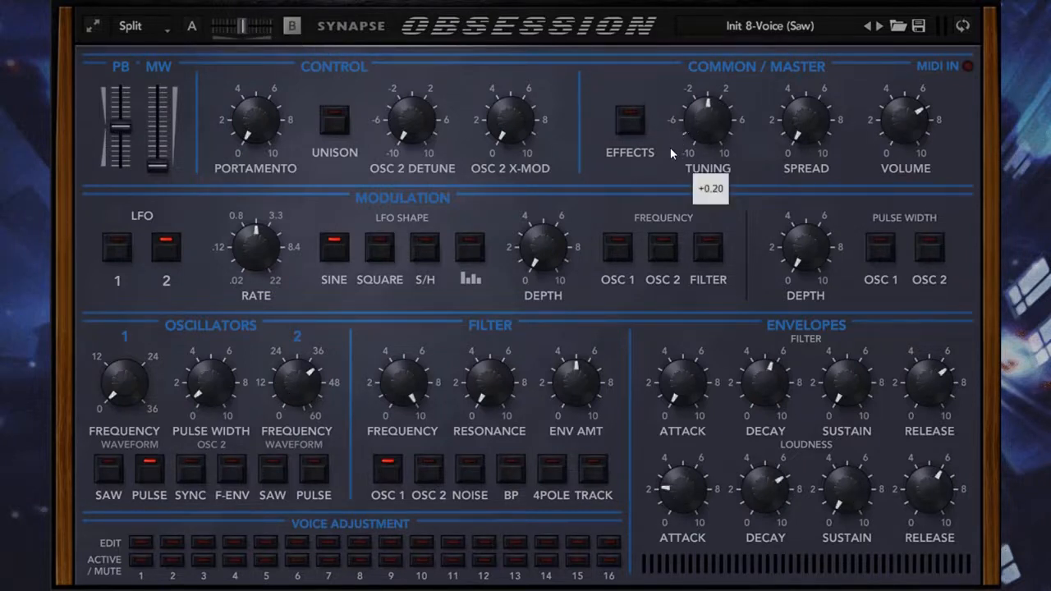
Step: Try Effects and a higher portamento while switching between layers A and B to compare how each layer responds
{"action": "left_click", "coordinate": [201, 27]}
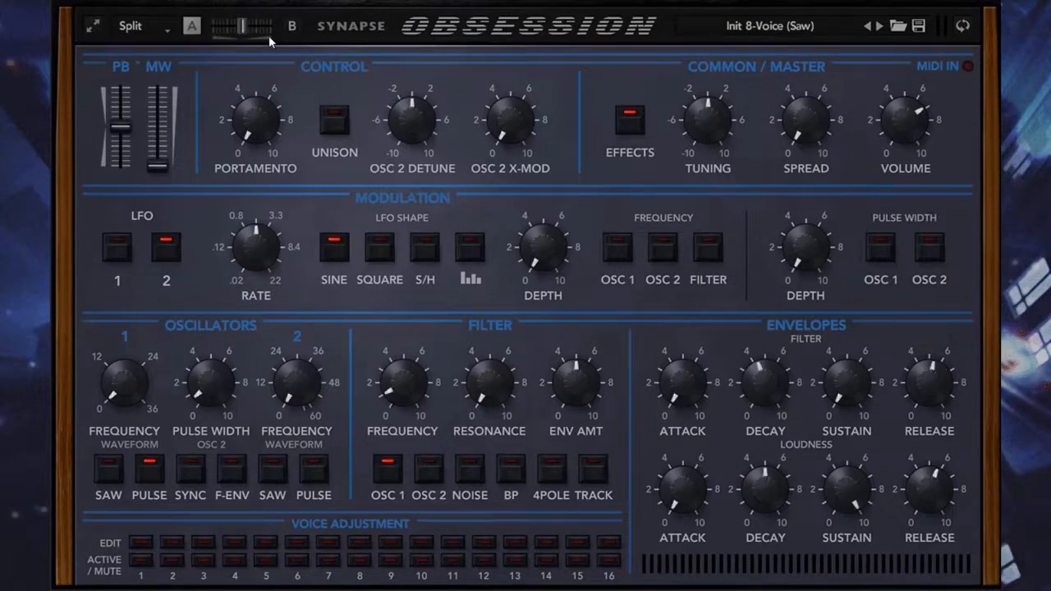
{"action": "left_click", "coordinate": [292, 27]}
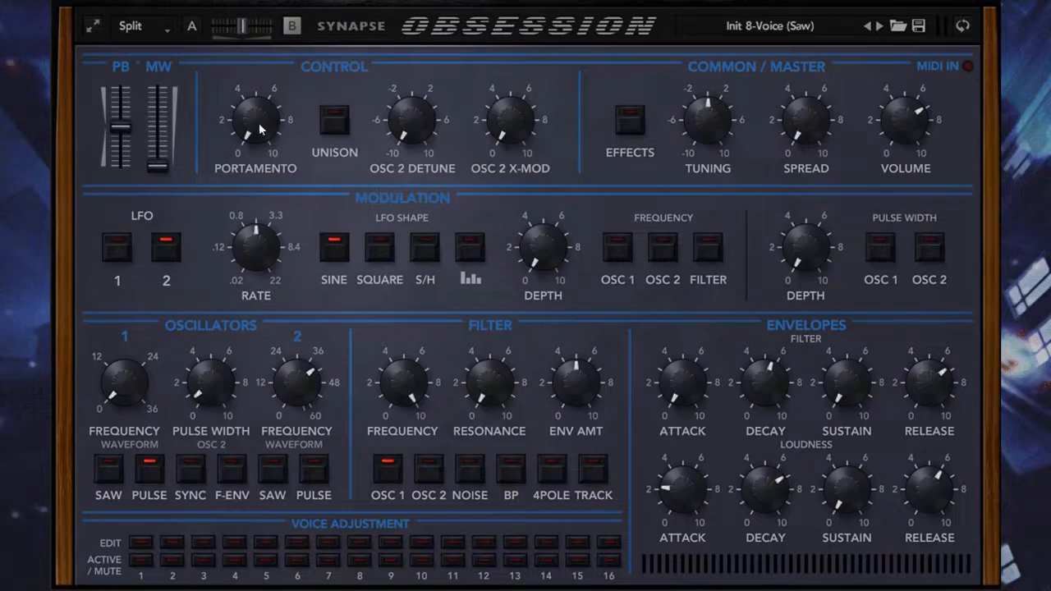
{"action": "left_click_drag", "start_coordinate": [264, 127], "coordinate": [283, 66]}
{"action": "left_click", "coordinate": [196, 26]}
{"action": "left_click", "coordinate": [293, 28]}
{"action": "left_click", "coordinate": [197, 31]}
{"action": "left_click", "coordinate": [295, 27]}
{"action": "left_click", "coordinate": [197, 28]}
{"action": "left_click", "coordinate": [294, 31]}
Step: Raise the LFO 2 rate, set its frequency modulation depth to about 2.5 for Osc 1, and compare both layers
{"action": "left_click_drag", "start_coordinate": [281, 259], "coordinate": [269, 234]}
{"action": "left_click_drag", "start_coordinate": [511, 263], "coordinate": [513, 250]}
{"action": "left_click", "coordinate": [618, 250]}
{"action": "left_click", "coordinate": [195, 26]}
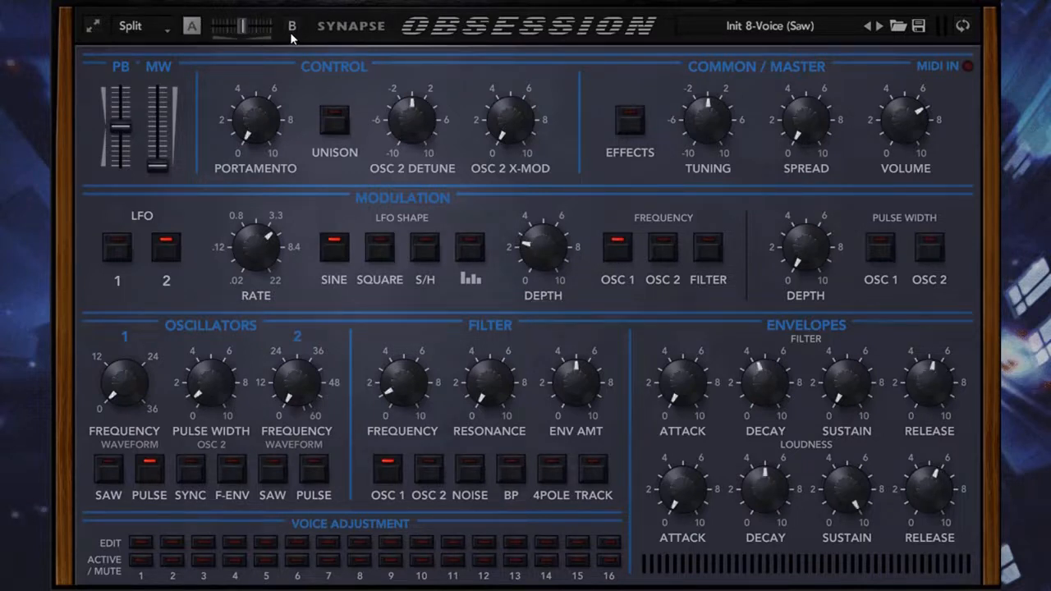
{"action": "left_click", "coordinate": [290, 32]}
{"action": "left_click", "coordinate": [194, 28]}
Step: Enable pulse width modulation of Osc 1 with a depth of about 2.5 and compare it on both layers
{"action": "left_click", "coordinate": [881, 247]}
{"action": "left_click_drag", "start_coordinate": [808, 246], "coordinate": [809, 234]}
{"action": "left_click", "coordinate": [287, 27]}
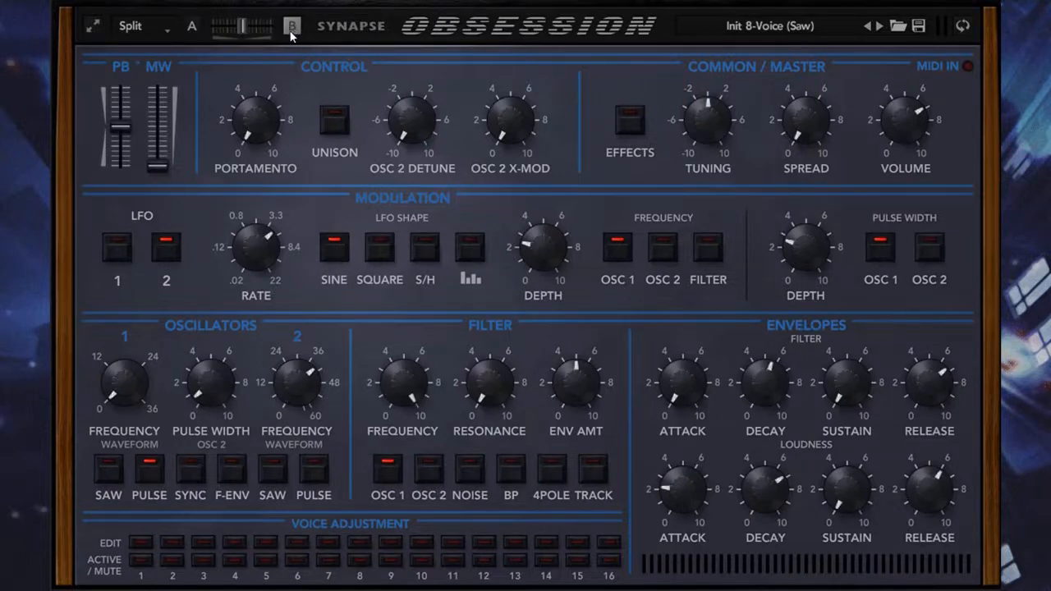
{"action": "left_click", "coordinate": [199, 26]}
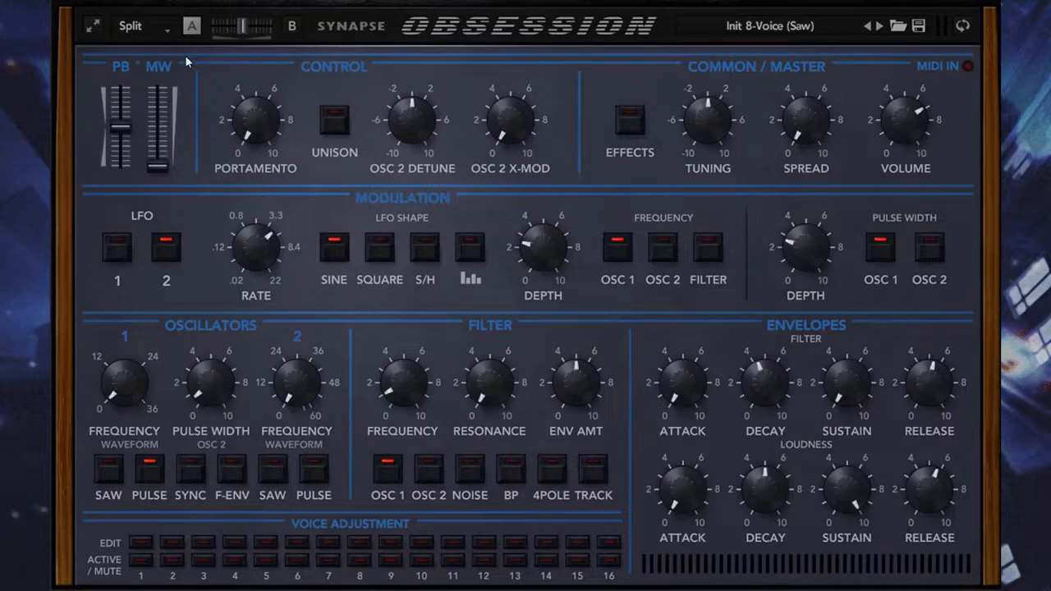
Step: Examine the copy, paste and swap part commands available for layers A and B, and return to layer A
{"action": "left_click", "coordinate": [193, 31]}
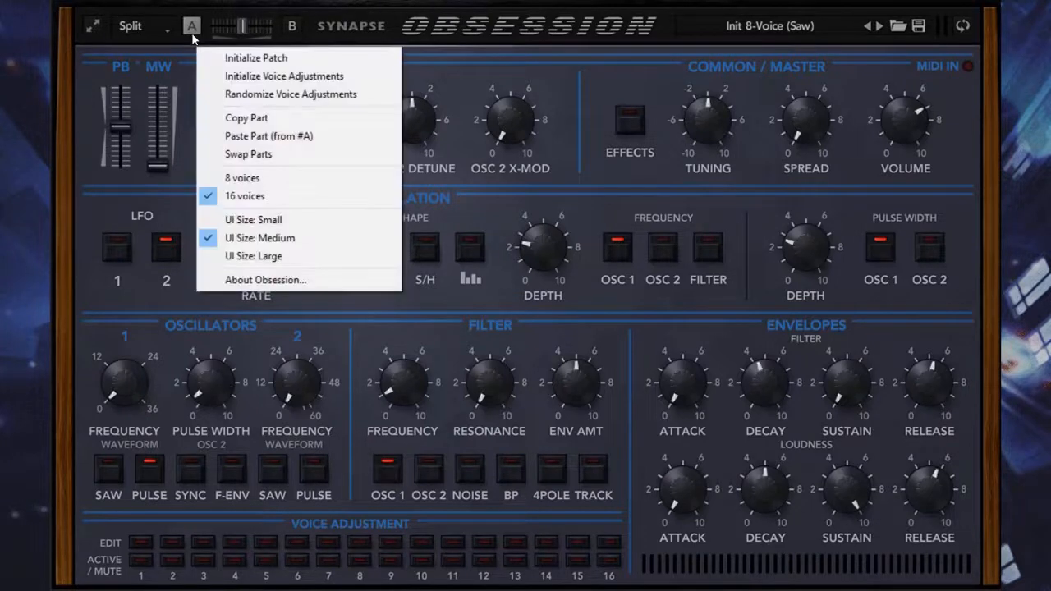
{"action": "left_click", "coordinate": [291, 27]}
{"action": "left_click", "coordinate": [292, 27]}
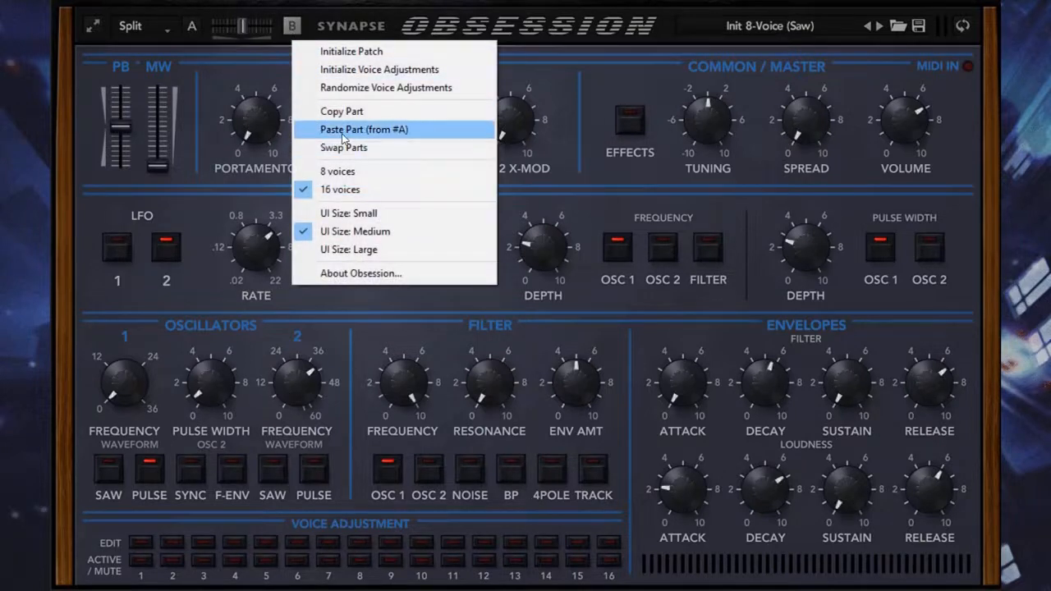
{"action": "left_click", "coordinate": [204, 73]}
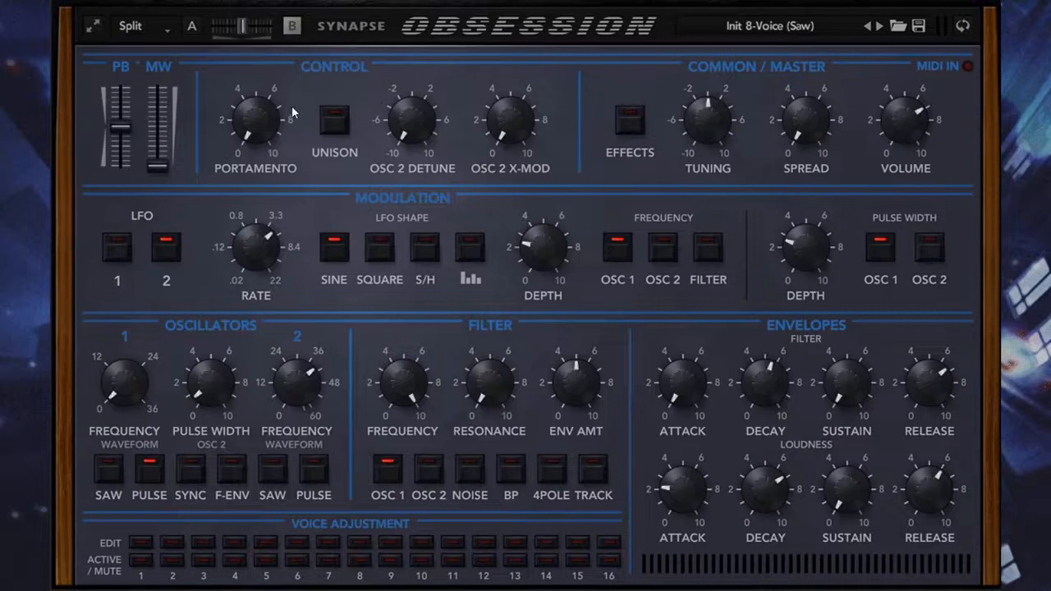
{"action": "left_click", "coordinate": [193, 27]}
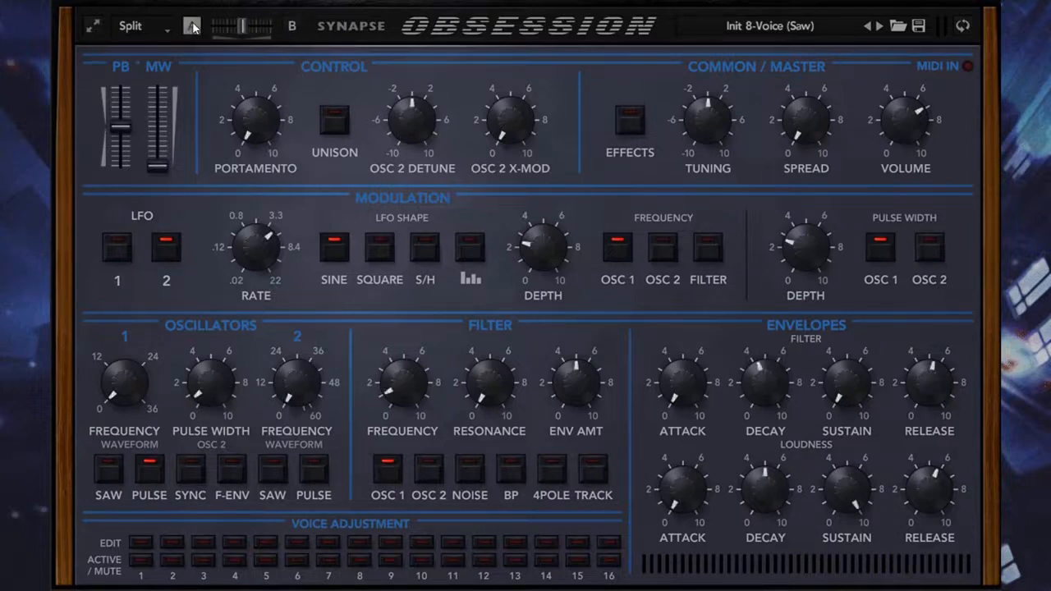
Step: Switch to Dual mode and remove the LFO frequency modulation from Osc 1, setting its depth to 0
{"action": "left_click", "coordinate": [166, 29]}
{"action": "left_click", "coordinate": [167, 67]}
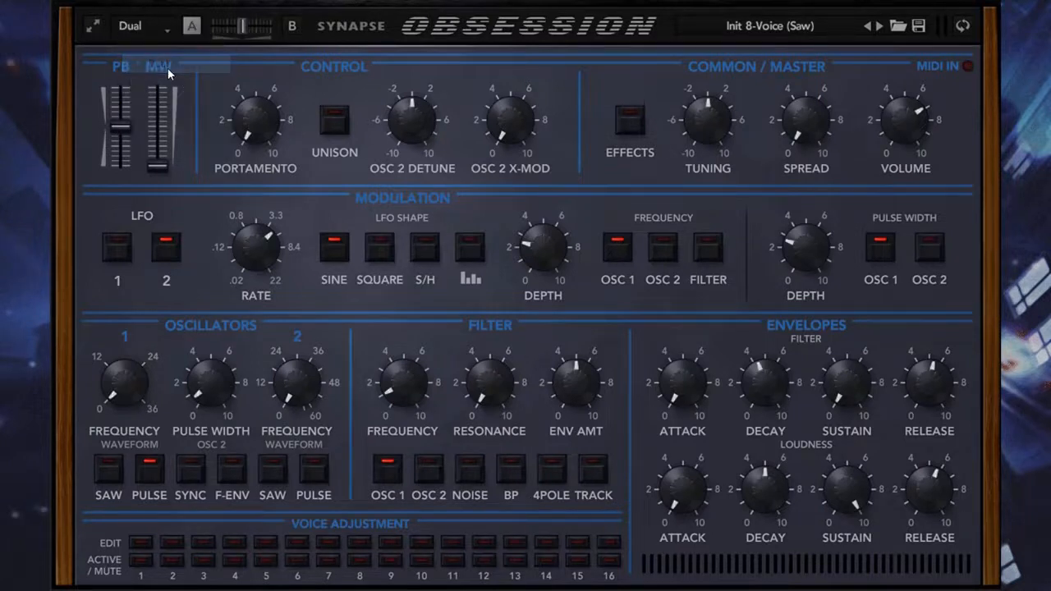
{"action": "left_click_drag", "start_coordinate": [545, 243], "coordinate": [559, 261]}
{"action": "left_click", "coordinate": [624, 250]}
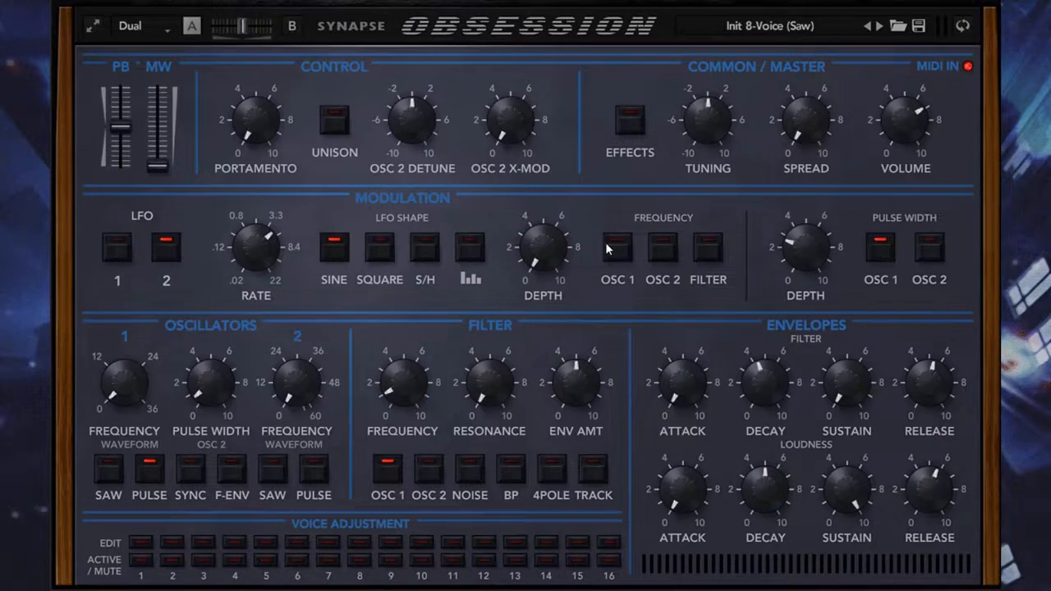
Step: Compare the LFO 1 and LFO 2 settings across layers A and B, and return to layer A with LFO 1 selected
{"action": "left_click", "coordinate": [117, 255]}
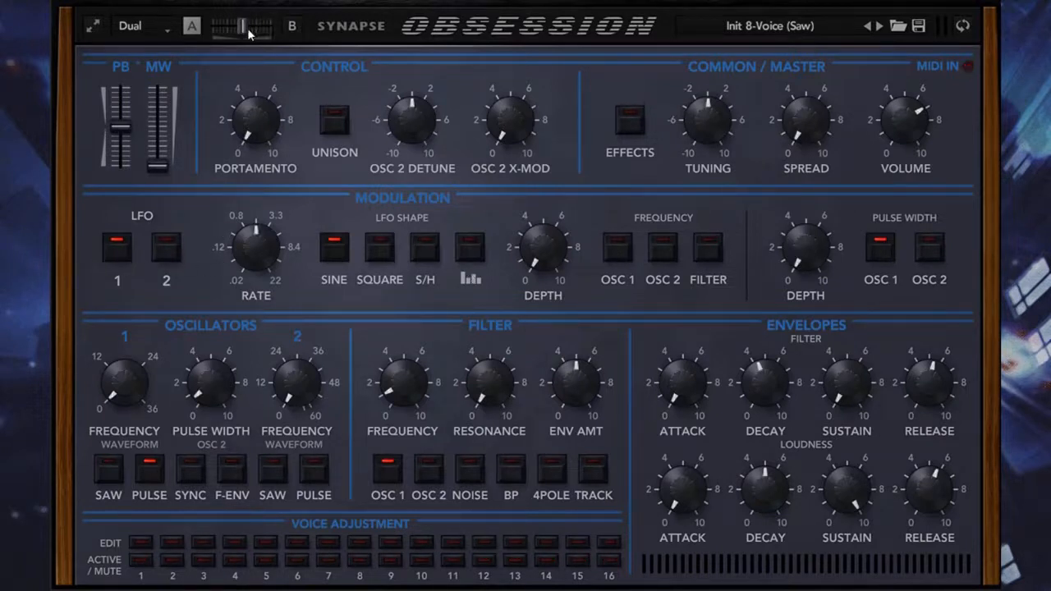
{"action": "left_click", "coordinate": [291, 27]}
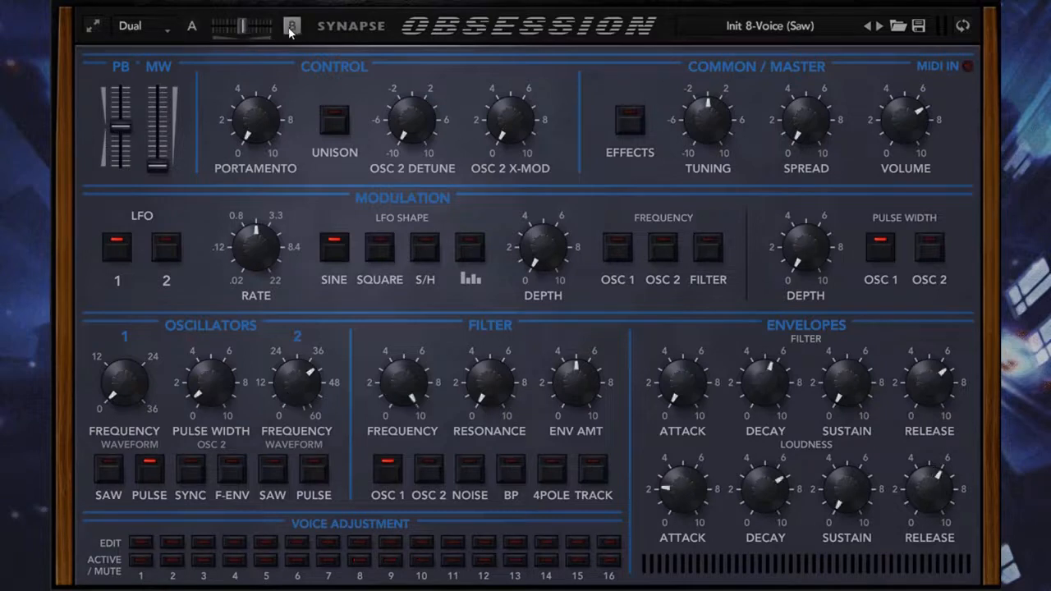
{"action": "left_click", "coordinate": [168, 258]}
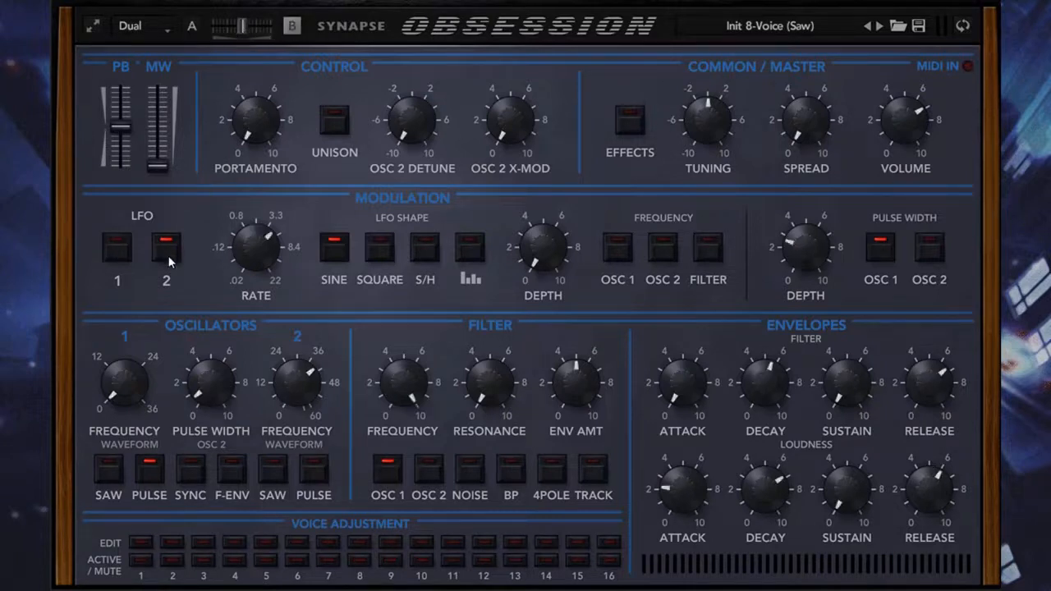
{"action": "left_click", "coordinate": [125, 257]}
{"action": "left_click", "coordinate": [192, 27]}
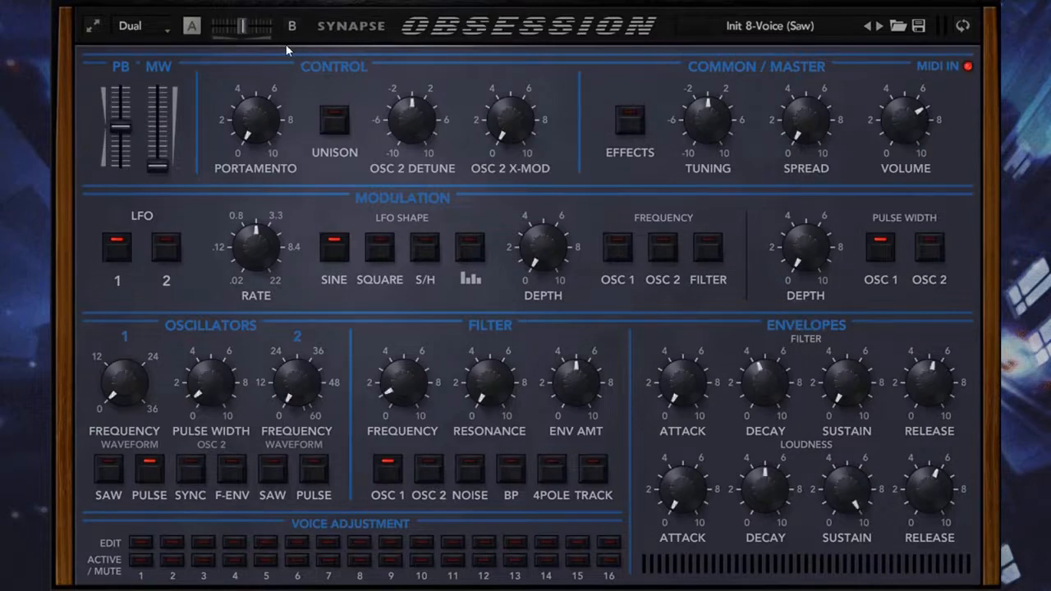
Step: Move the layer balance fully to A and copy part A onto layer B
{"action": "left_click_drag", "start_coordinate": [243, 27], "coordinate": [95, 49]}
{"action": "left_click", "coordinate": [197, 32]}
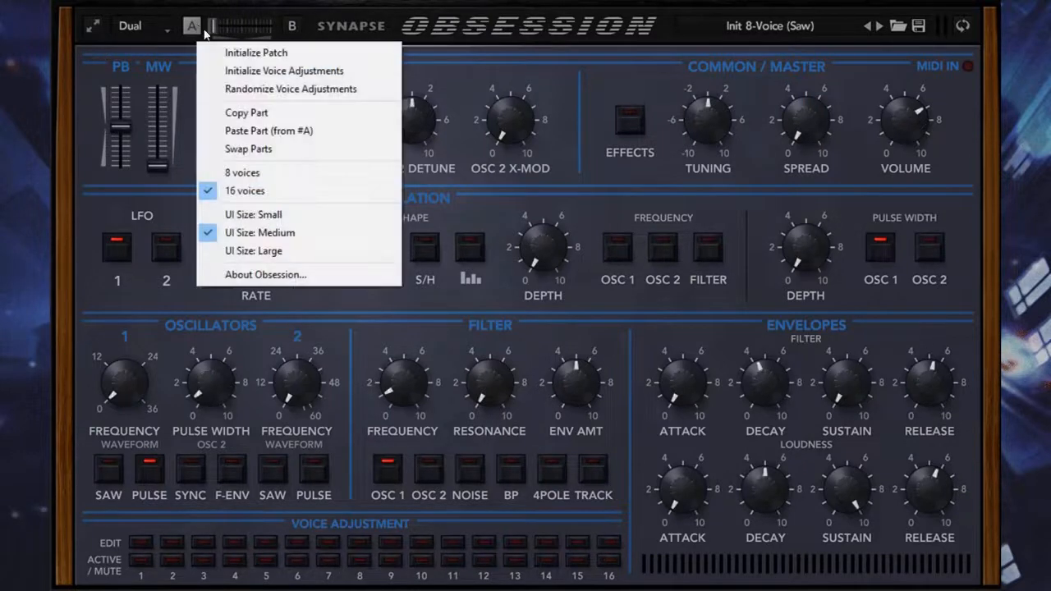
{"action": "left_click", "coordinate": [242, 115]}
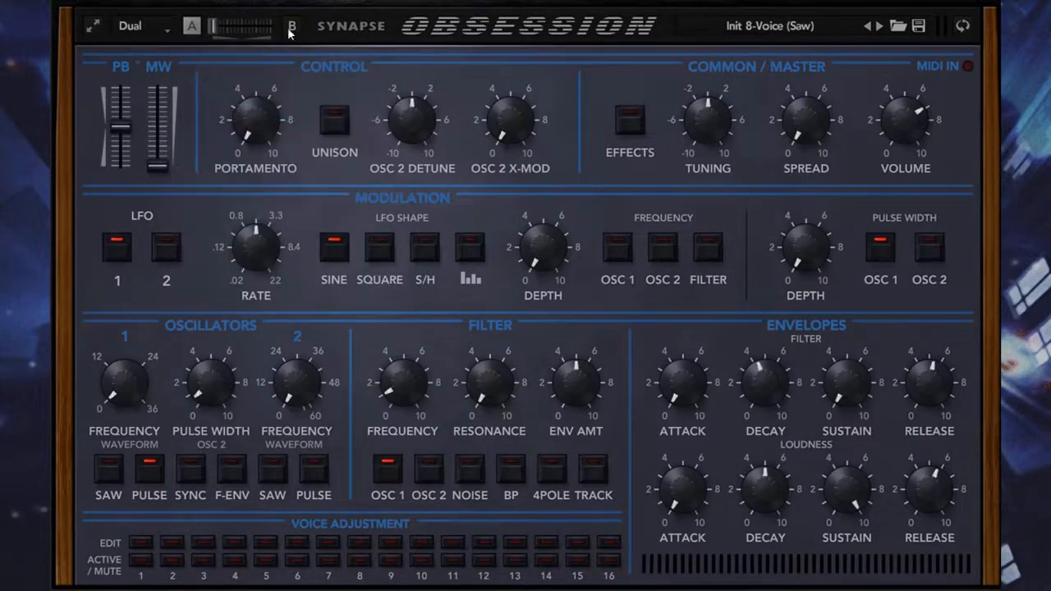
{"action": "left_click", "coordinate": [291, 26]}
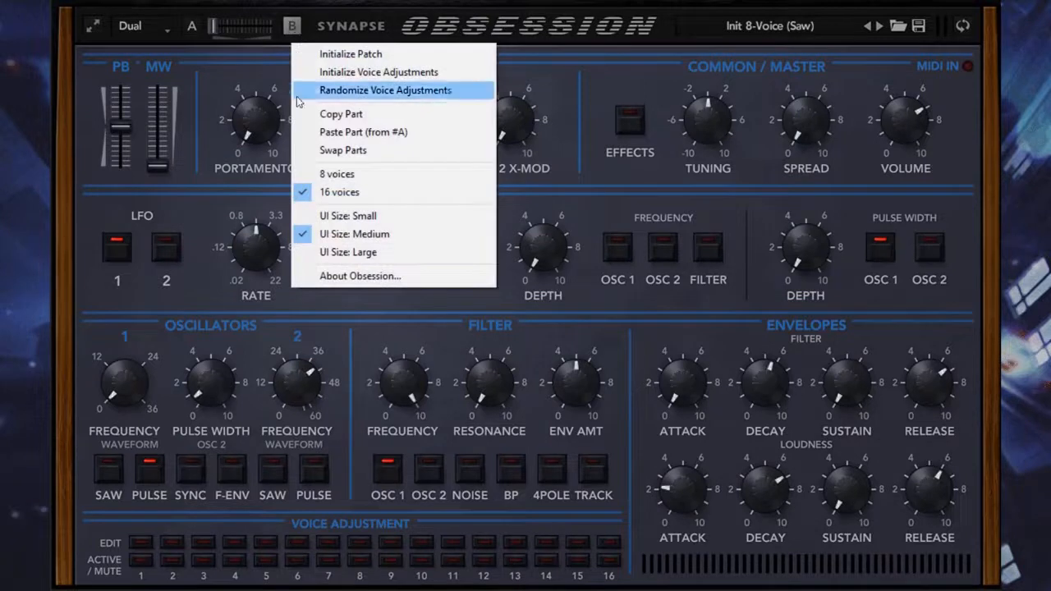
{"action": "left_click", "coordinate": [321, 138]}
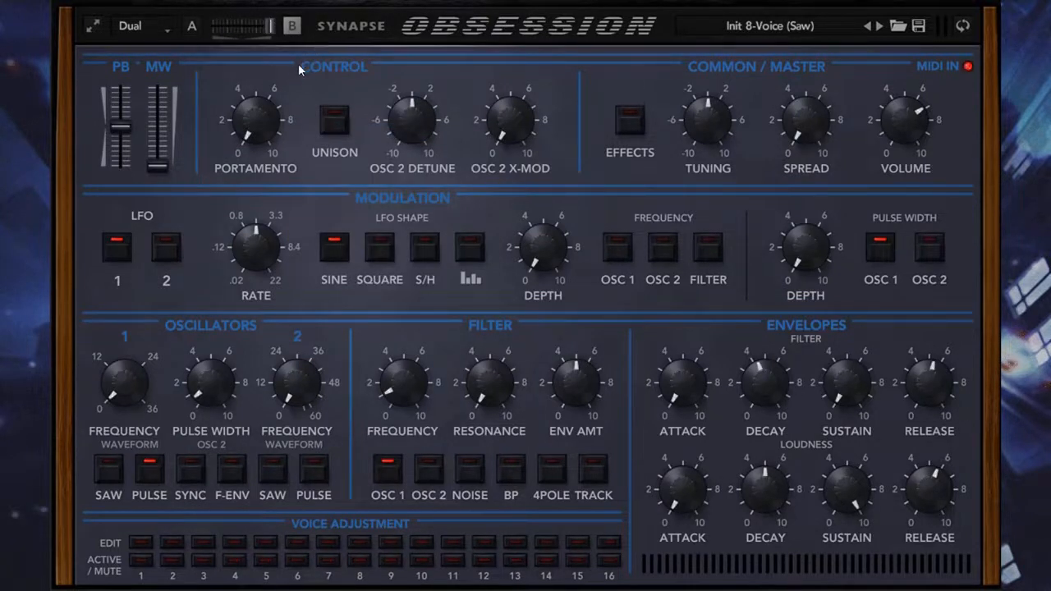
Step: Raise layer B's filter frequency to 10 and compare the layers using the balance, leaving it at A 82% and B 100%
{"action": "left_click_drag", "start_coordinate": [269, 29], "coordinate": [238, 31]}
{"action": "left_click_drag", "start_coordinate": [402, 384], "coordinate": [402, 361]}
{"action": "left_click", "coordinate": [287, 28]}
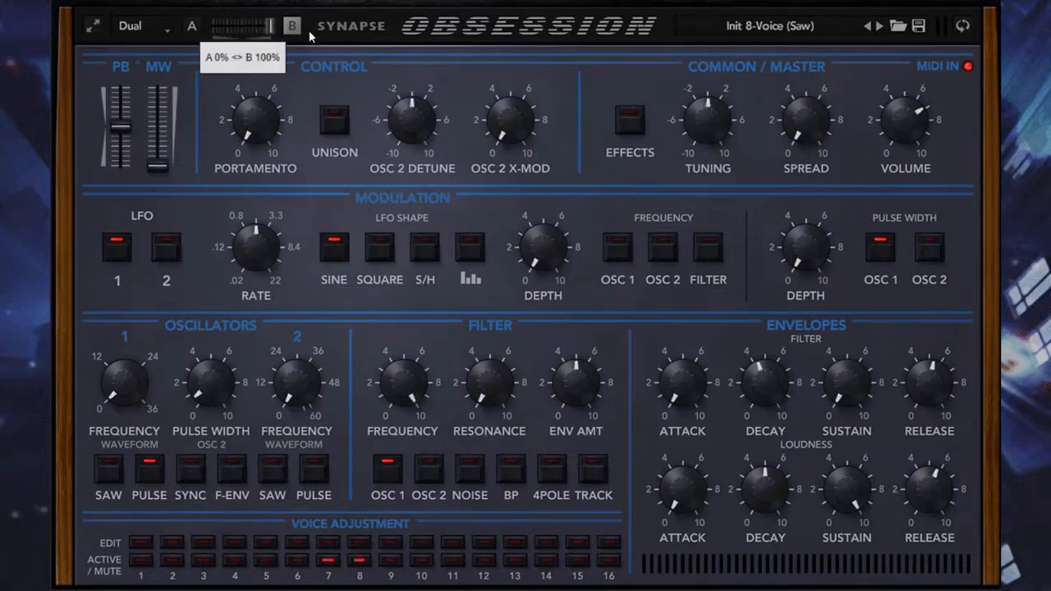
{"action": "left_click", "coordinate": [191, 27]}
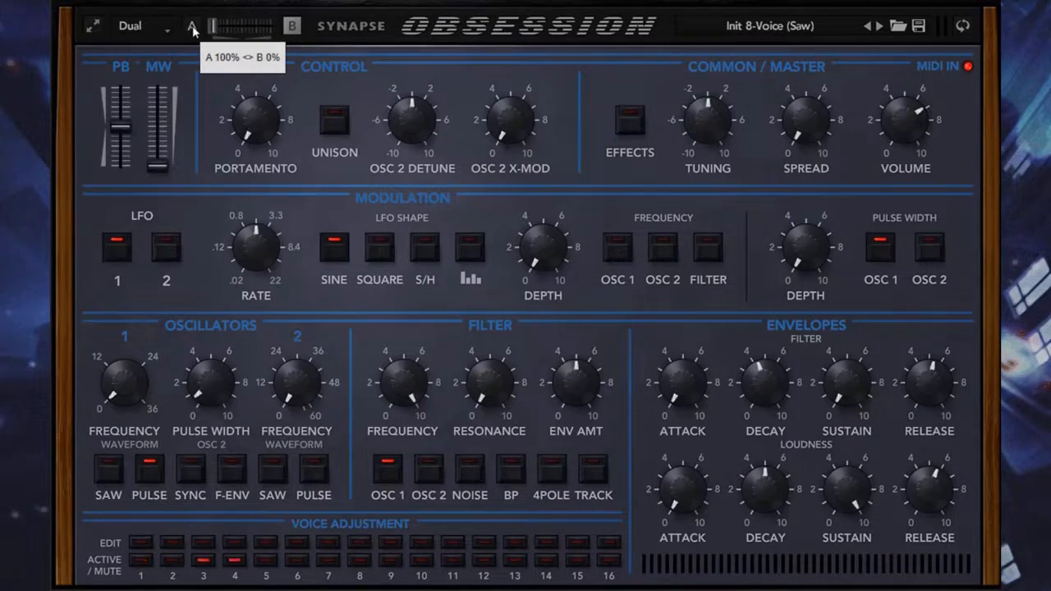
{"action": "left_click_drag", "start_coordinate": [197, 28], "coordinate": [248, 41]}
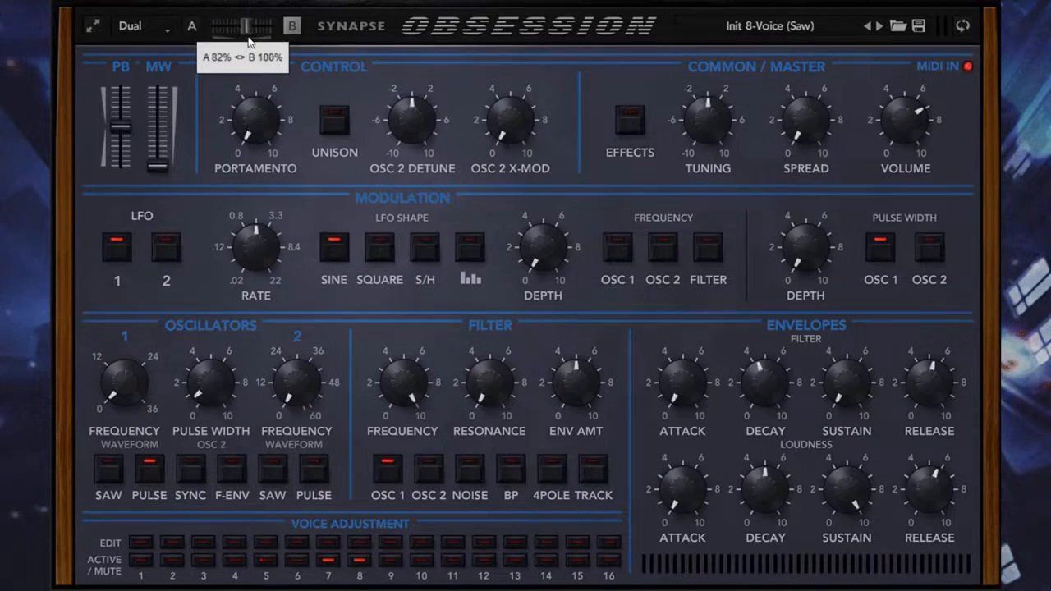
Step: Switch to Split mode and review the available layer modes and voice counts
{"action": "left_click", "coordinate": [130, 26]}
{"action": "left_click", "coordinate": [159, 82]}
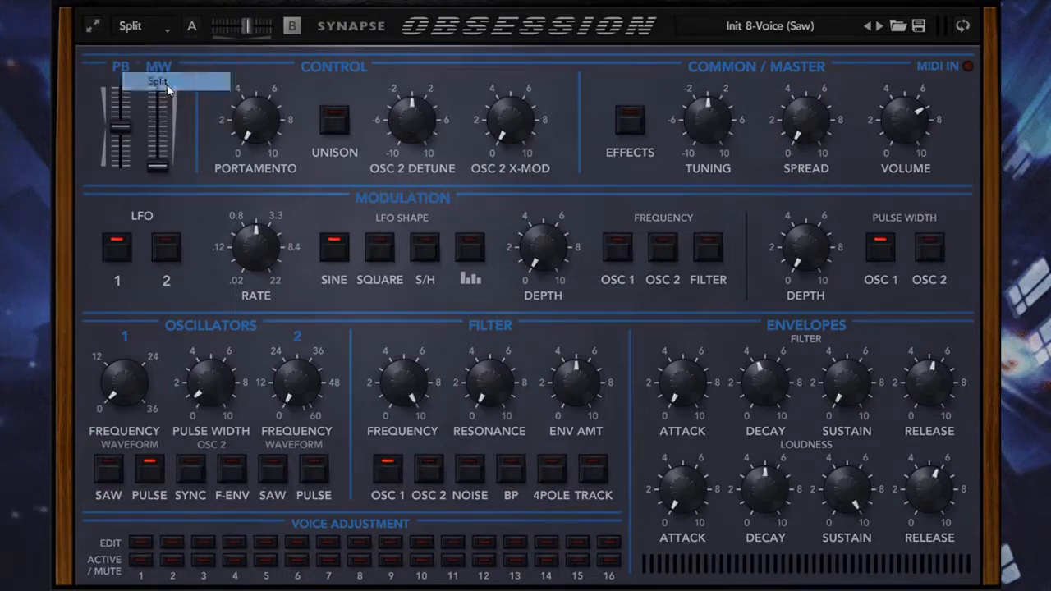
{"action": "left_click", "coordinate": [160, 31]}
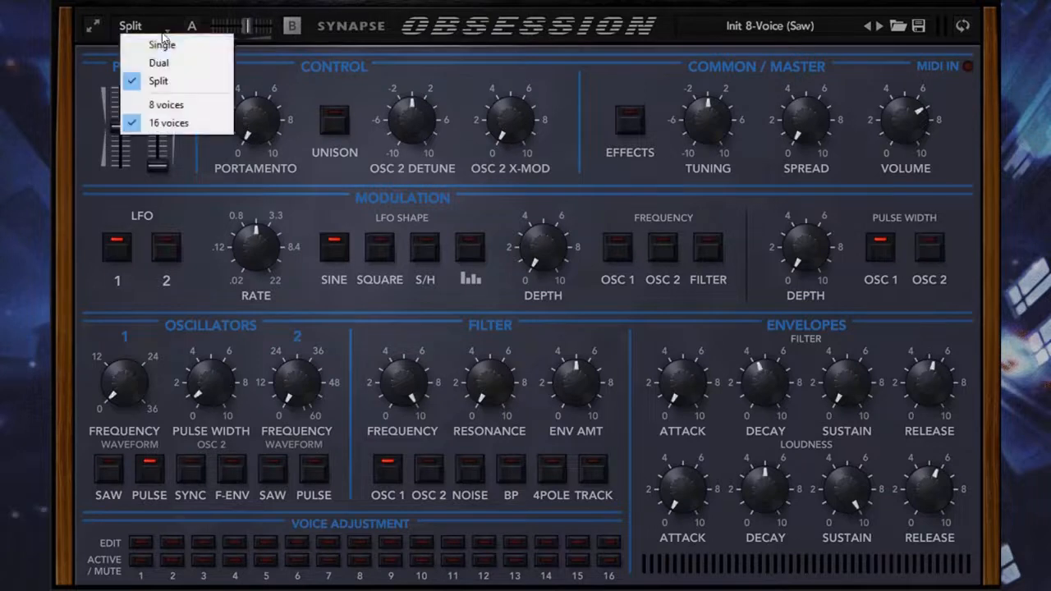
{"action": "left_click", "coordinate": [287, 29]}
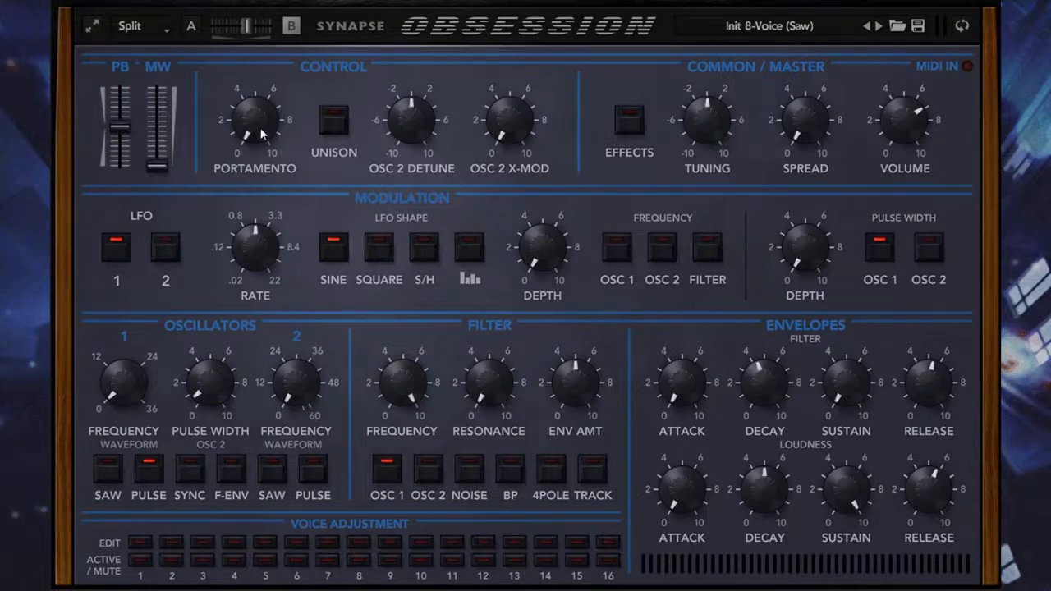
{"action": "left_click_drag", "start_coordinate": [261, 134], "coordinate": [292, 38]}
{"action": "left_click_drag", "start_coordinate": [265, 135], "coordinate": [264, 184]}
{"action": "left_click", "coordinate": [145, 29]}
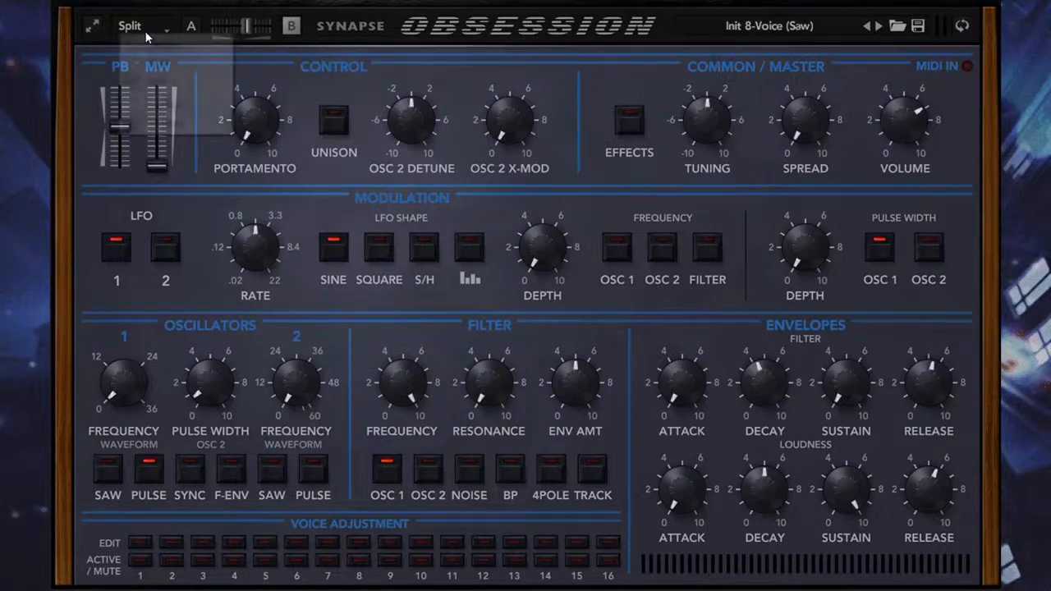
{"action": "left_click", "coordinate": [654, 80]}
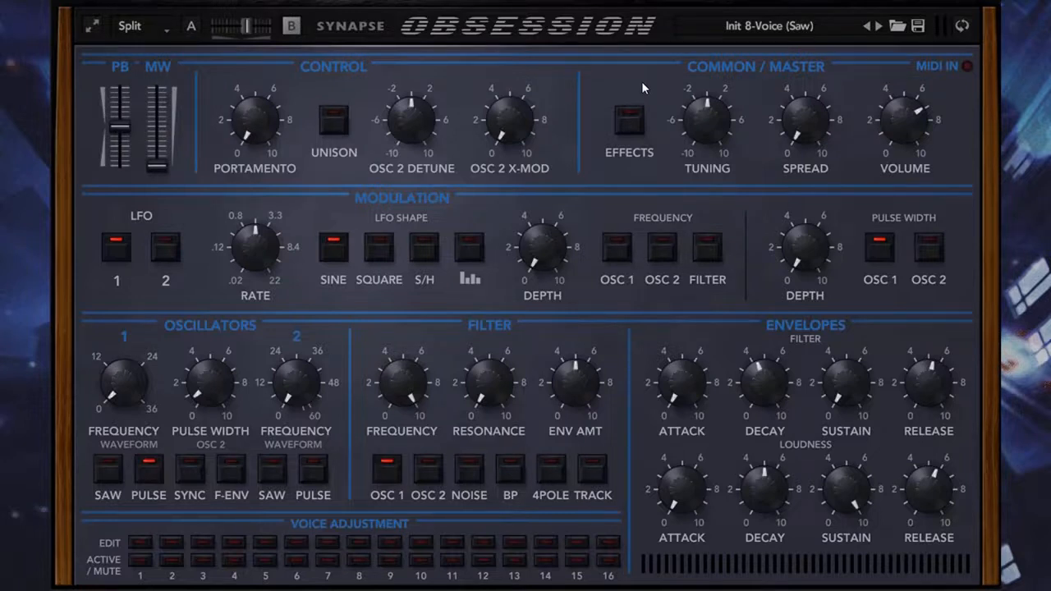